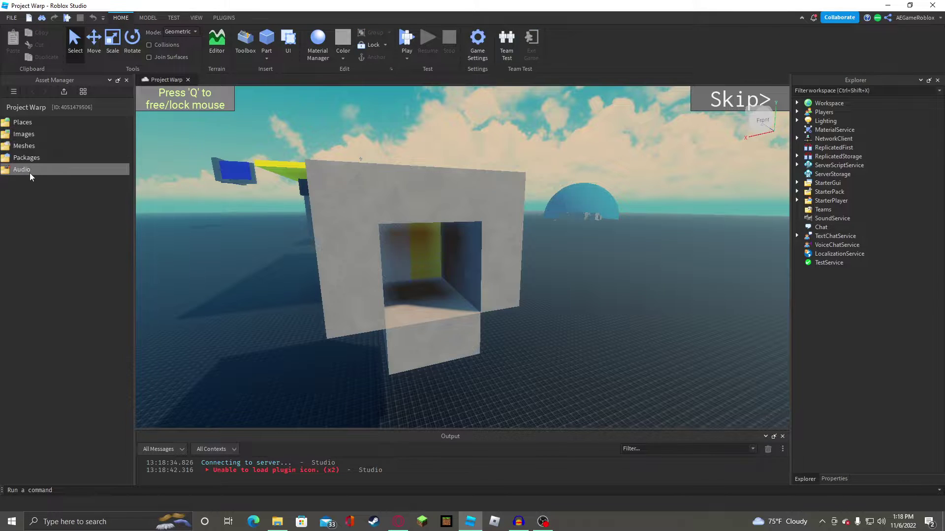
Import the audio file "Main Theme - Radio" from the Music folder into the game's assets.
left_click(66, 93)
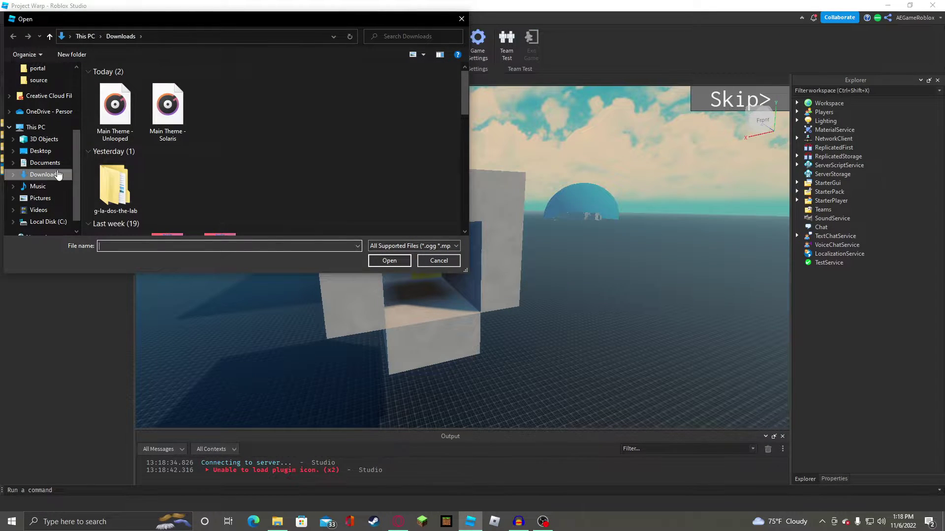
left_click(35, 188)
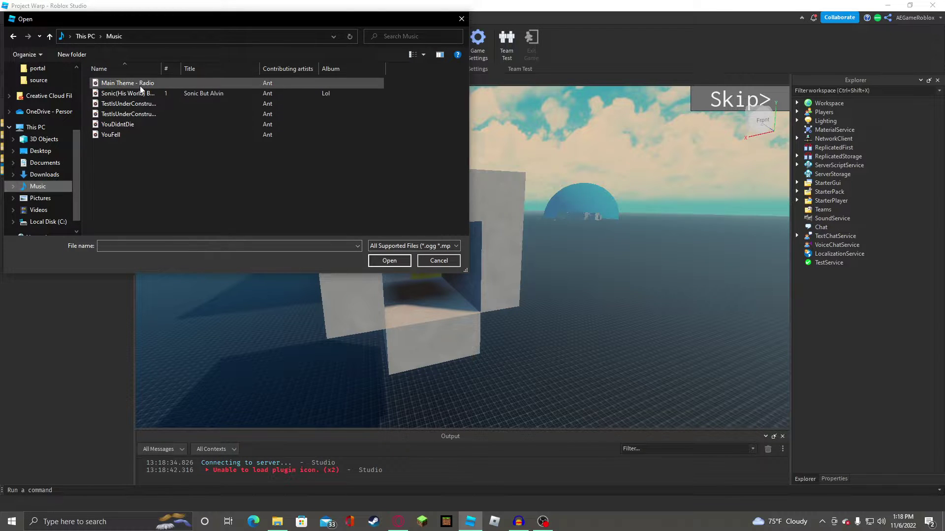
left_click(388, 261)
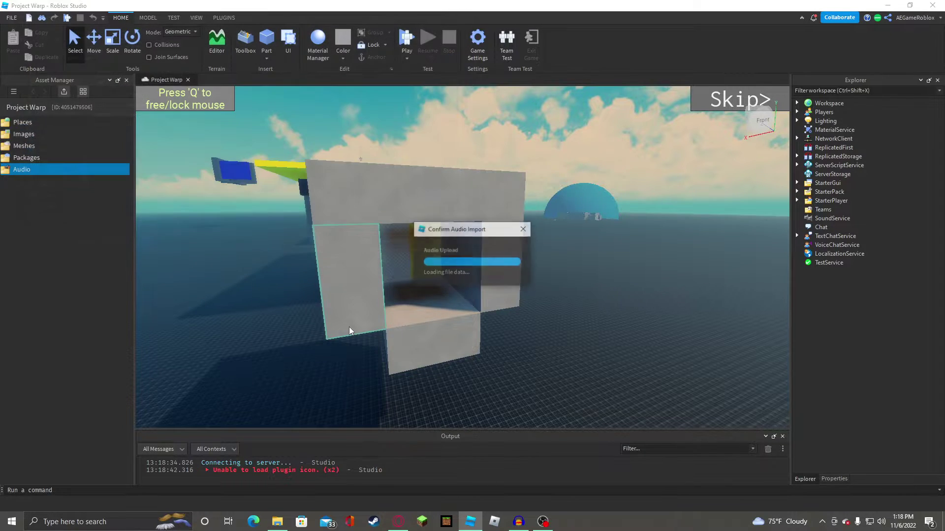
left_click(458, 288)
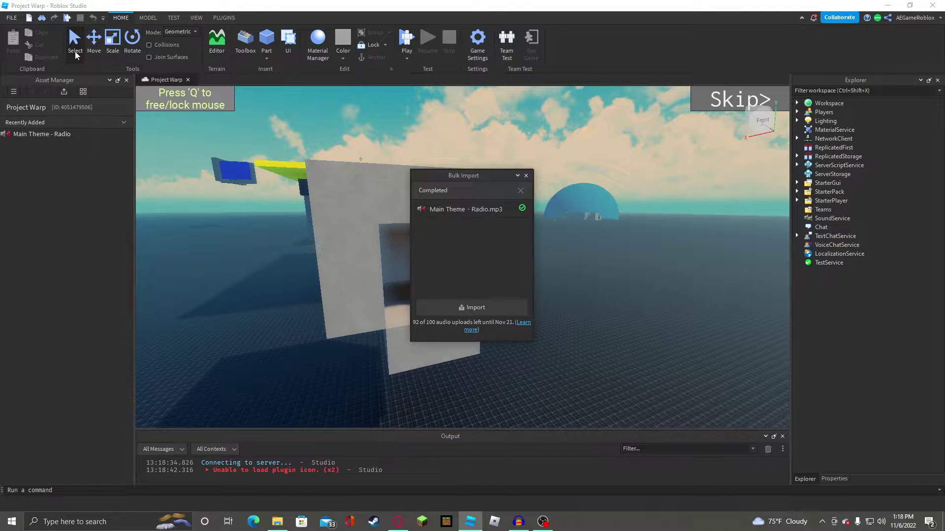
Import the audio file "Main Theme - Unlooped" from the Downloads folder and close the bulk import window.
left_click(64, 91)
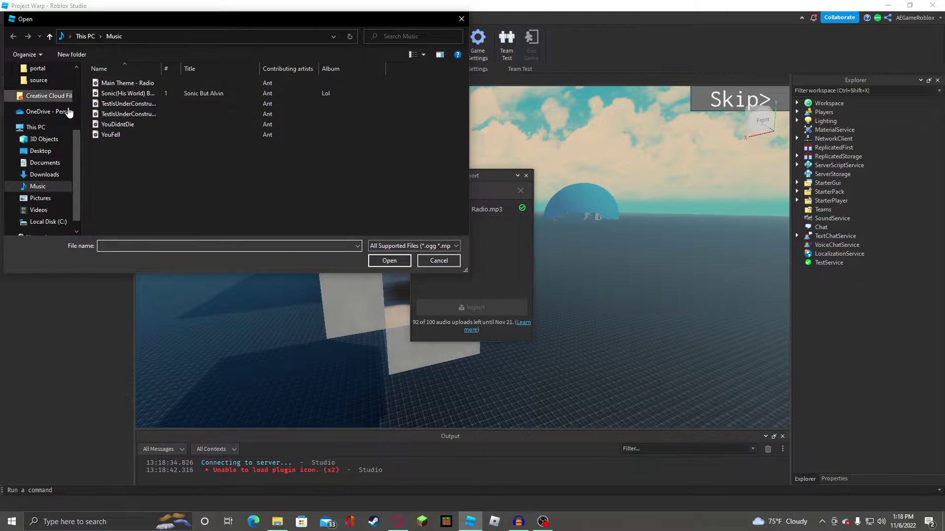
left_click(45, 174)
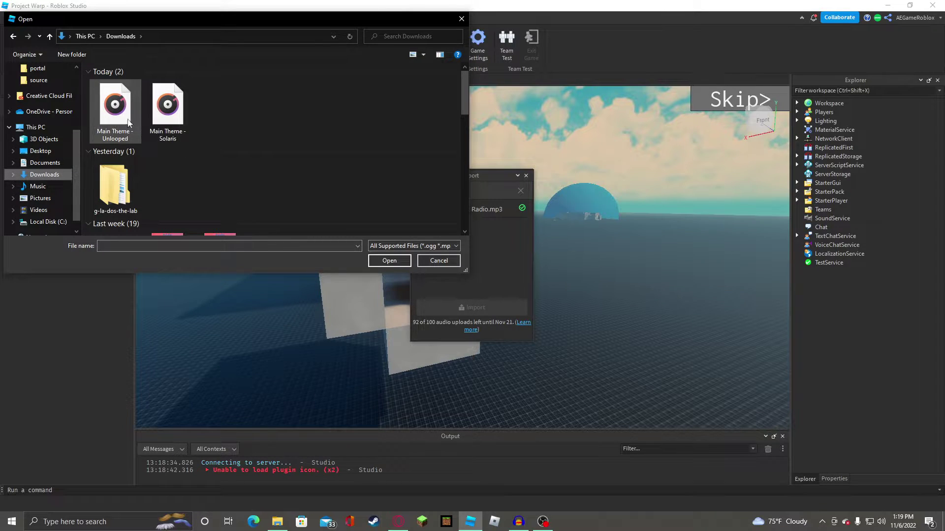
left_click(381, 264)
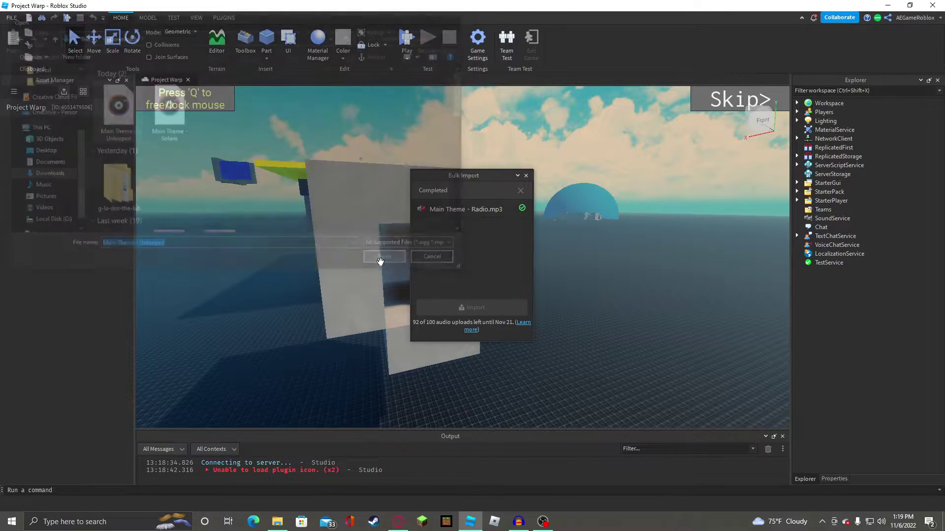
left_click(459, 289)
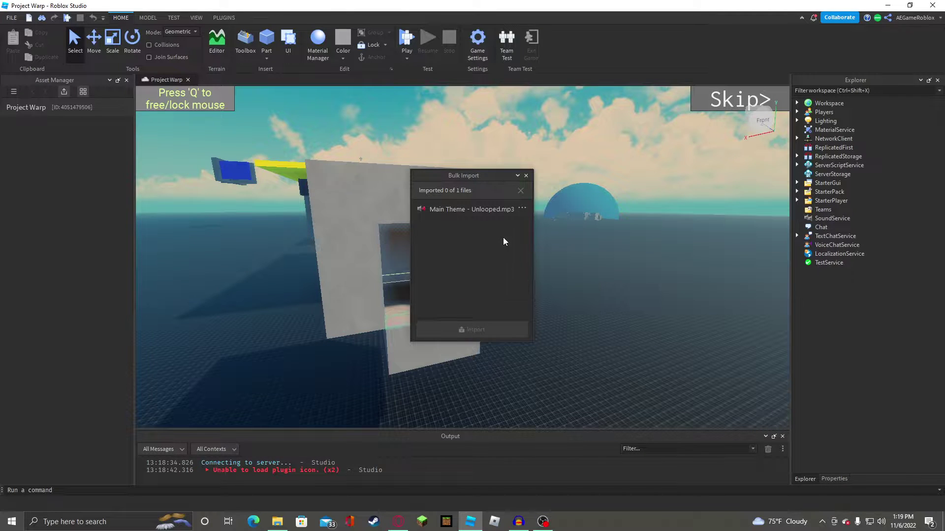
left_click(526, 176)
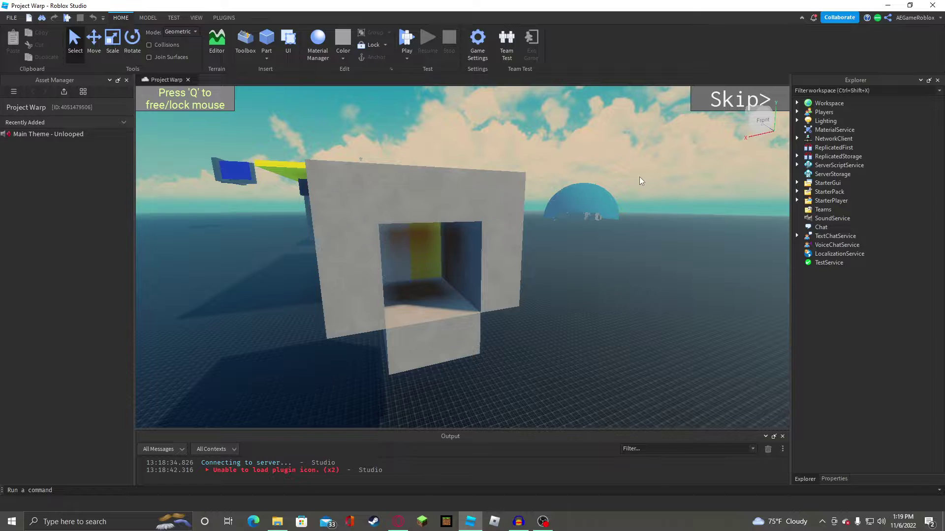
Insert a new block part on top of the pale platform facing the building with the yellow roof.
key("a")
right_click_drag(639, 176, 639, 176)
key("w")
left_click(266, 40)
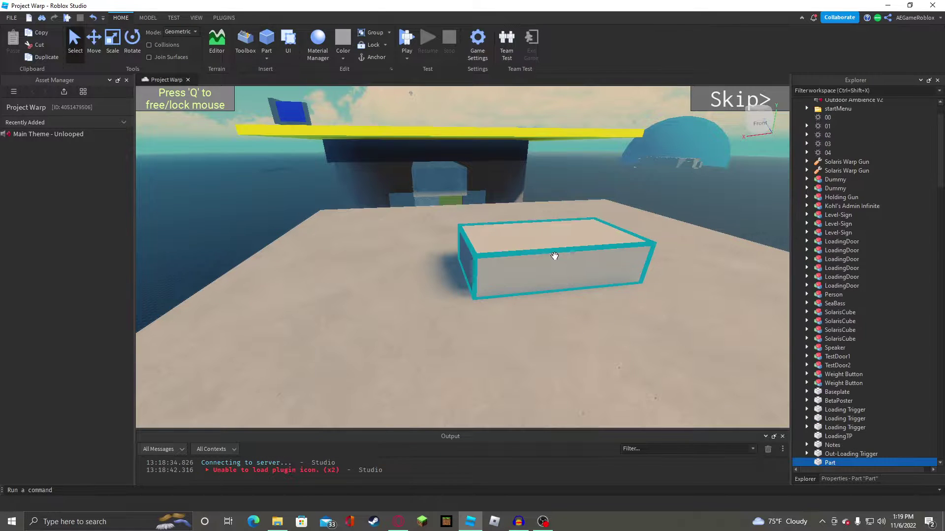
left_click(148, 18)
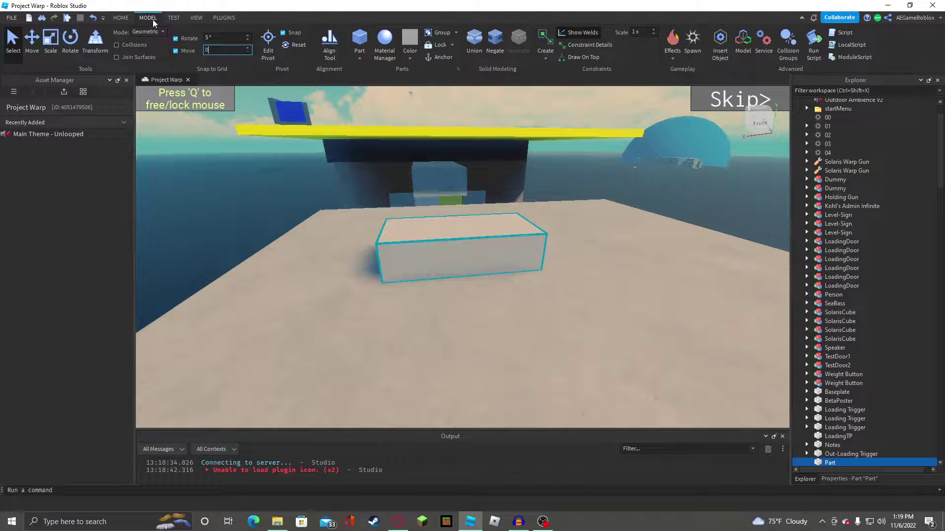
left_click(121, 17)
Reposition the new part on the platform and scale it down to a much smaller block.
left_click_drag(516, 212, 513, 278)
key("w")
right_click_drag(407, 231, 437, 232)
key("e")
key("q")
key("e")
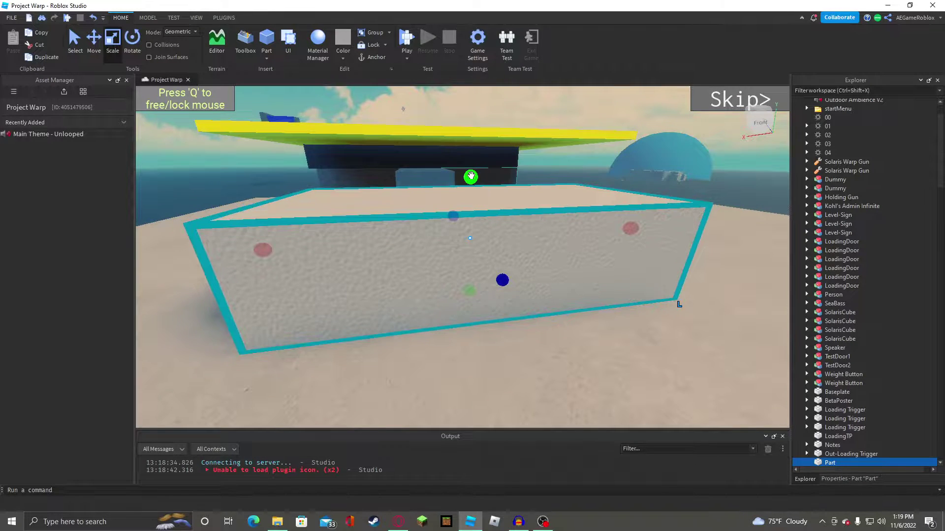
left_click_drag(502, 281, 466, 223)
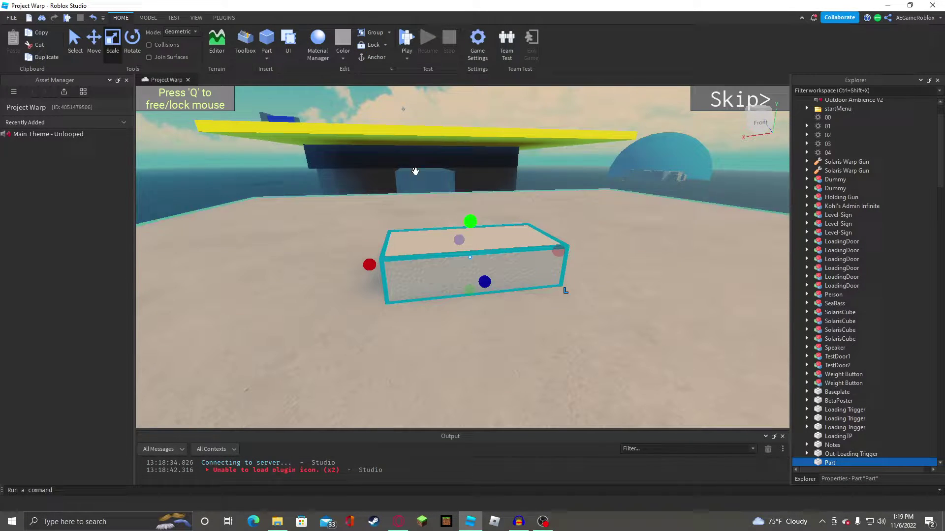
Insert a dummy character rig as a size reference and move it to one side of the block.
left_click(224, 18)
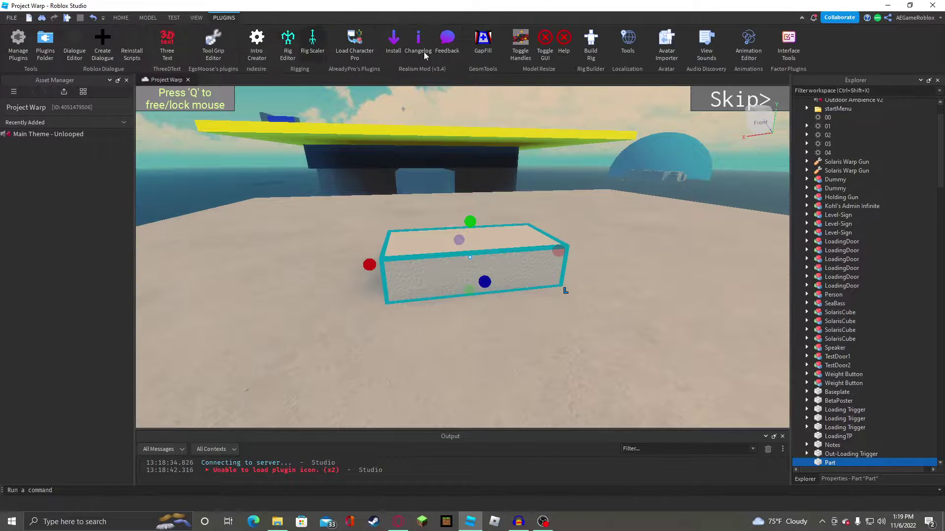
left_click(590, 49)
left_click(462, 227)
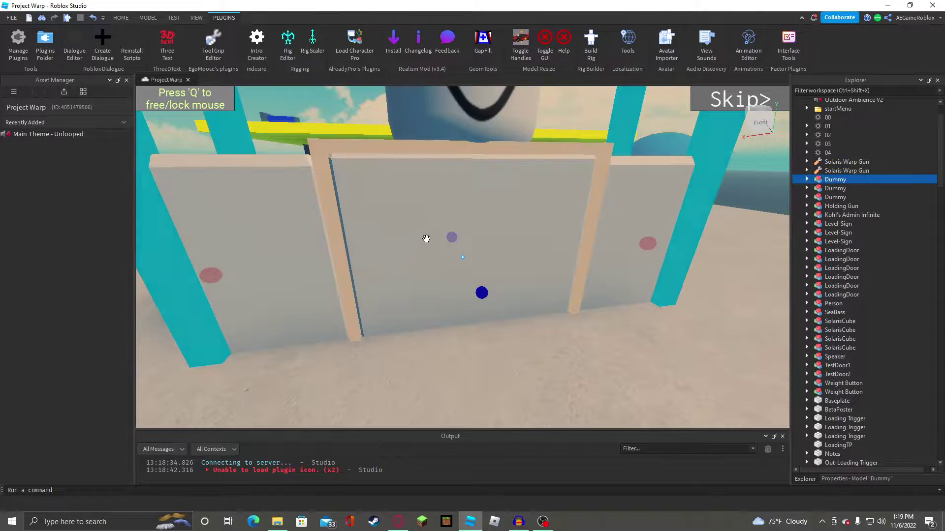
left_click_drag(367, 228, 308, 245)
Place the block in front of the dummy rig, scale it down proportionally and trim its length.
left_click(121, 17)
left_click(112, 42)
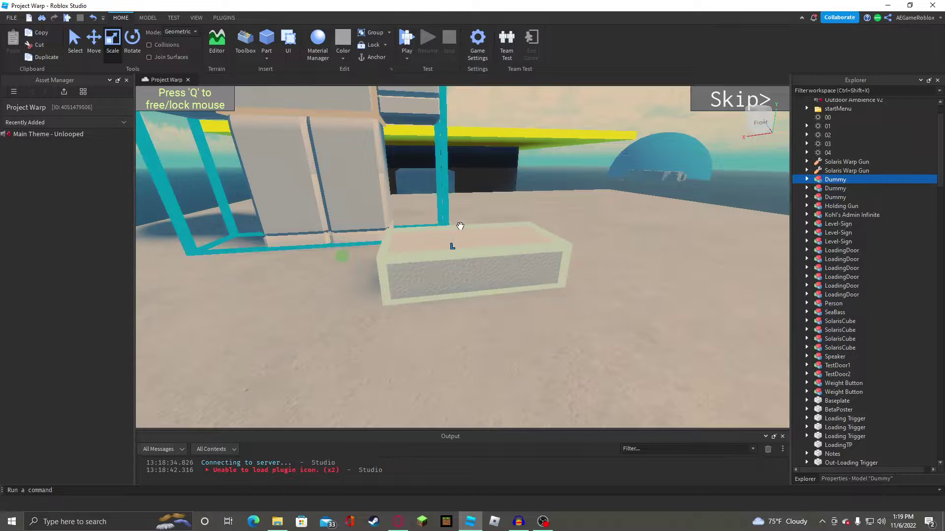
left_click_drag(424, 270, 235, 311)
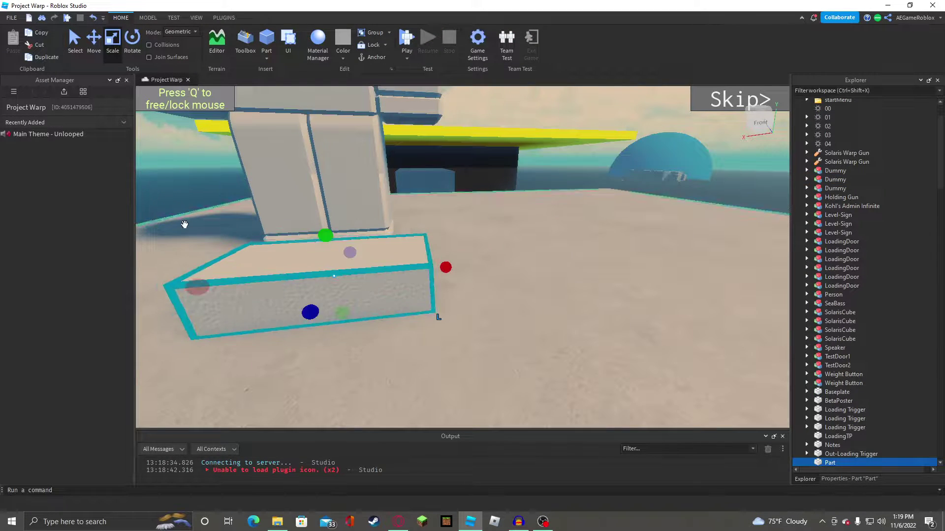
left_click_drag(317, 231, 316, 211, "shift")
key("f")
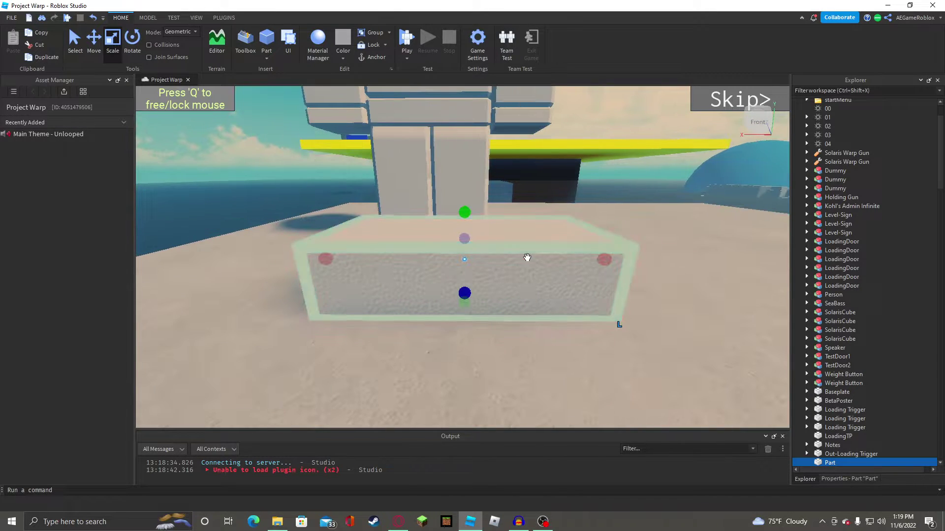
left_click_drag(605, 259, 590, 257)
Increase the block's height to form a taller box, checking its proportions from all sides.
right_click_drag(589, 257, 589, 257)
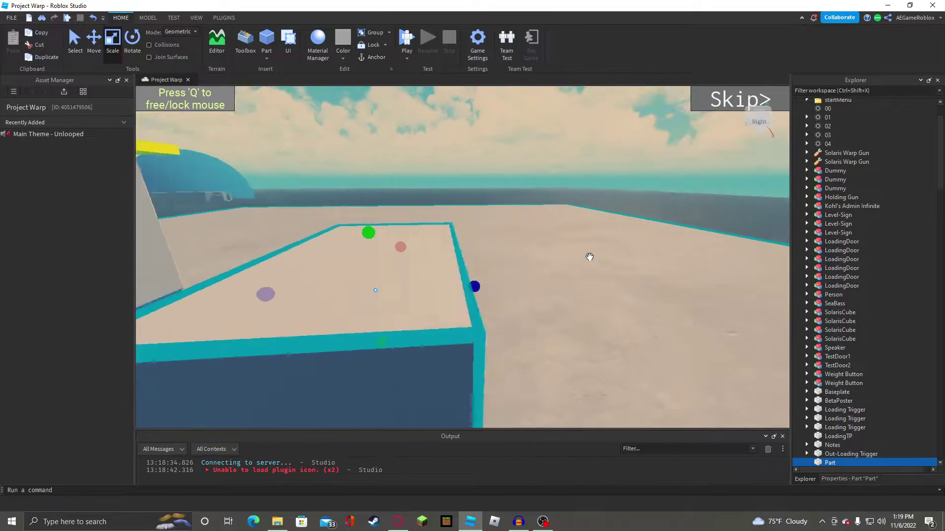
scroll(589, 257, "down", 5)
scroll(590, 257, "down", 1)
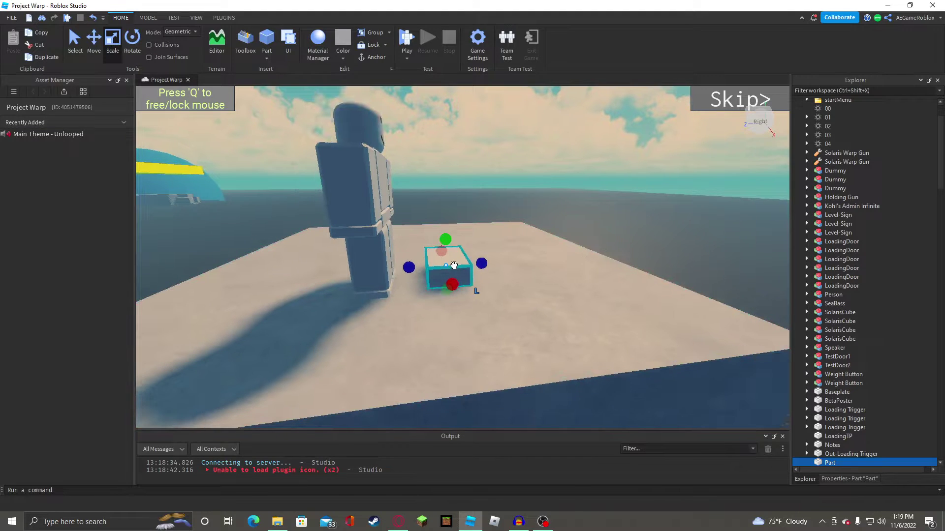
left_click_drag(486, 297, 487, 296)
key("w")
right_click_drag(492, 289, 492, 289)
key("a")
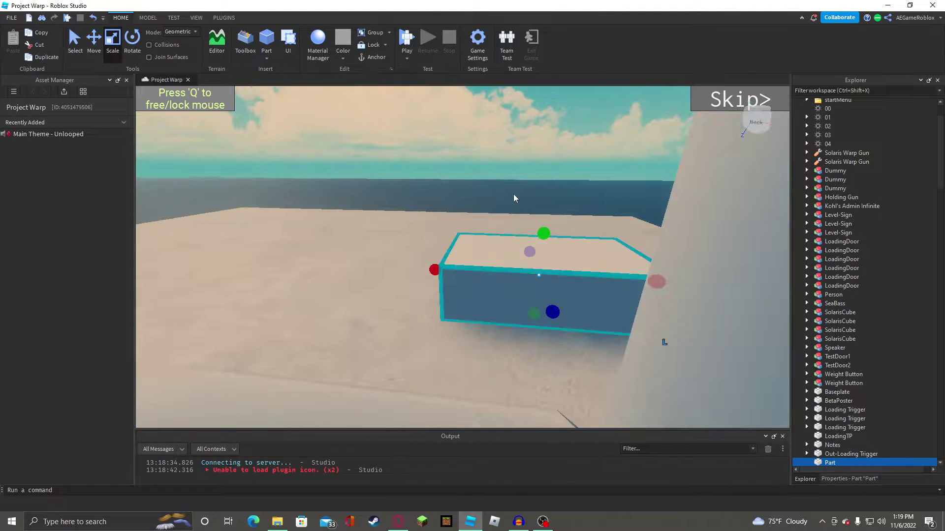
left_click_drag(543, 230, 553, 185)
key("a")
right_click_drag(553, 186, 548, 183)
middle_click_drag(548, 184, 421, 208)
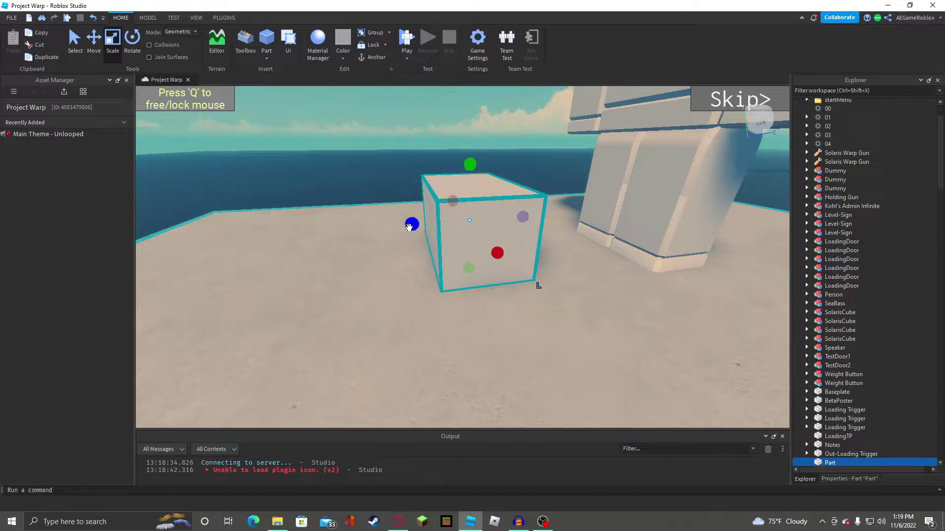
right_click_drag(409, 227, 456, 252)
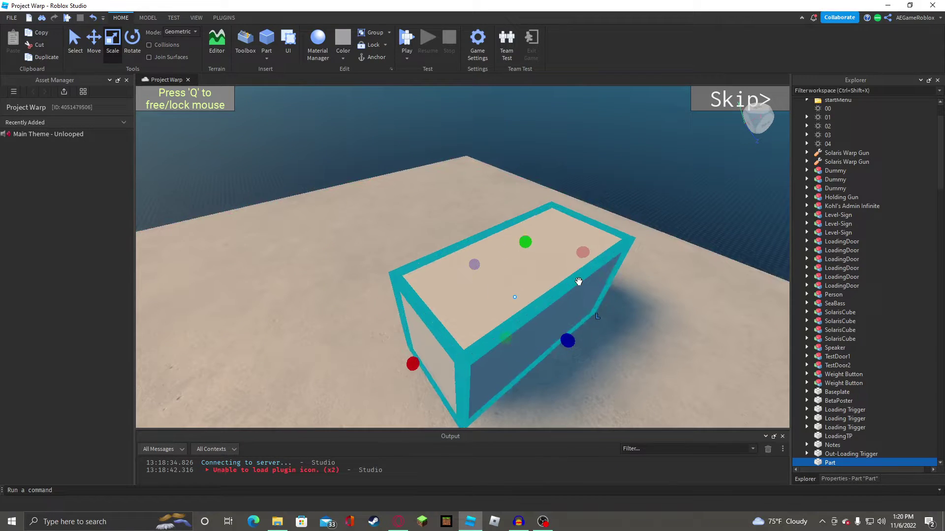
mouse_move(579, 282)
right_mouse_down()
mouse_move(576, 290)
mouse_move(578, 282)
right_mouse_up()
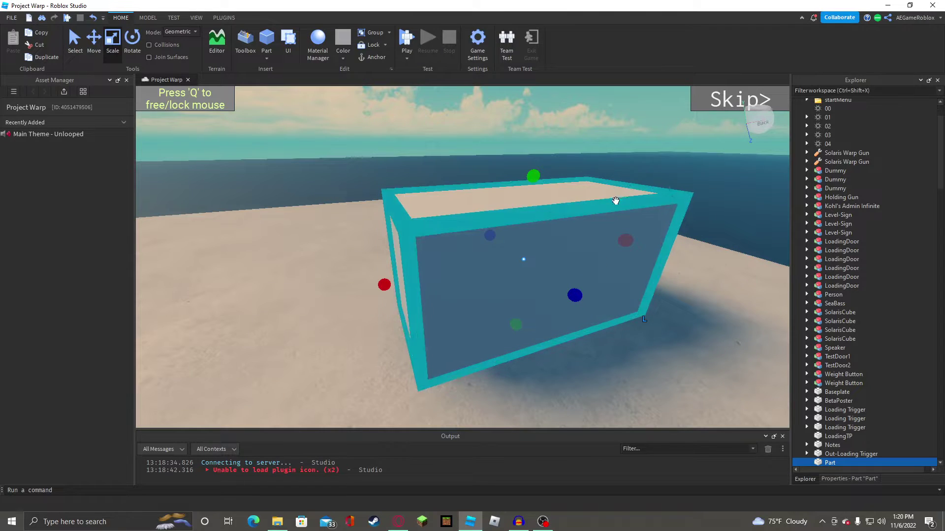
Duplicate the box and shrink the copy into a small, thin panel placed against the box's back face.
left_click(618, 238)
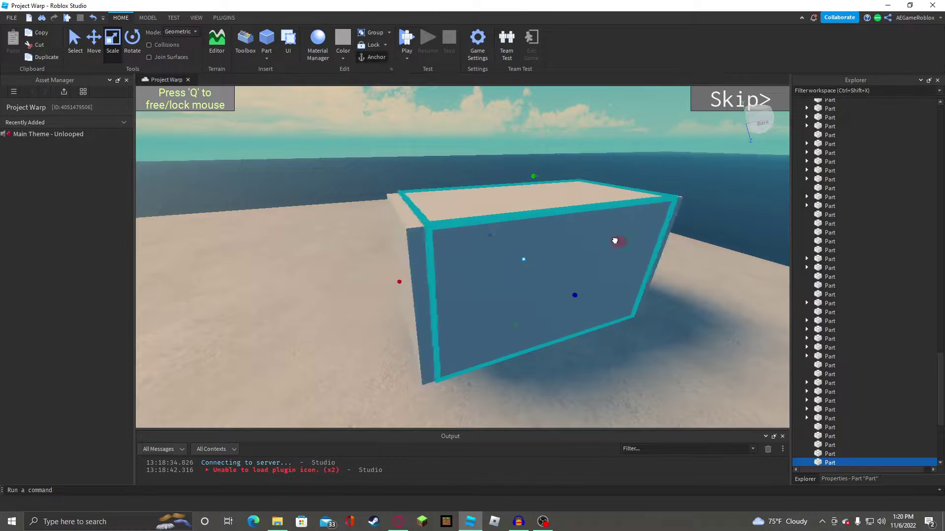
left_click_drag(571, 255, 574, 255, "ctrl")
left_click_drag(573, 296, 532, 273, "ctrl")
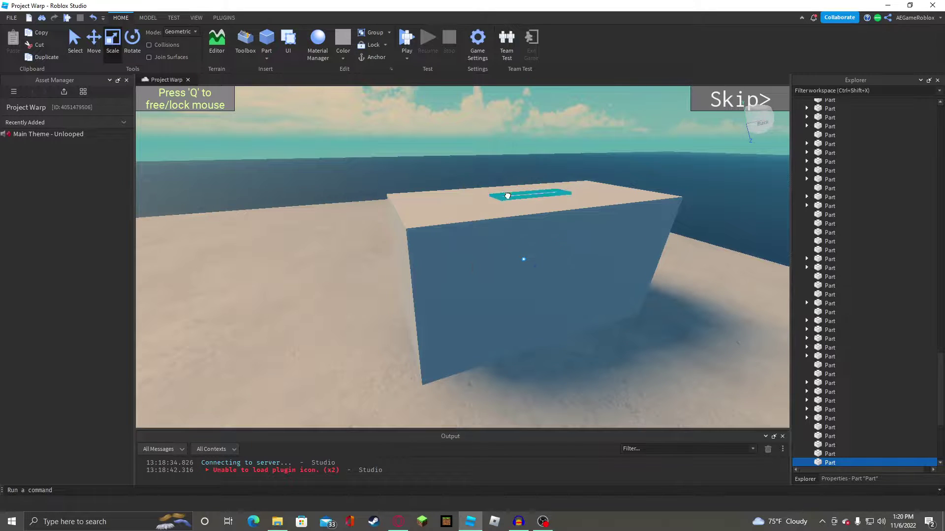
left_click(458, 258)
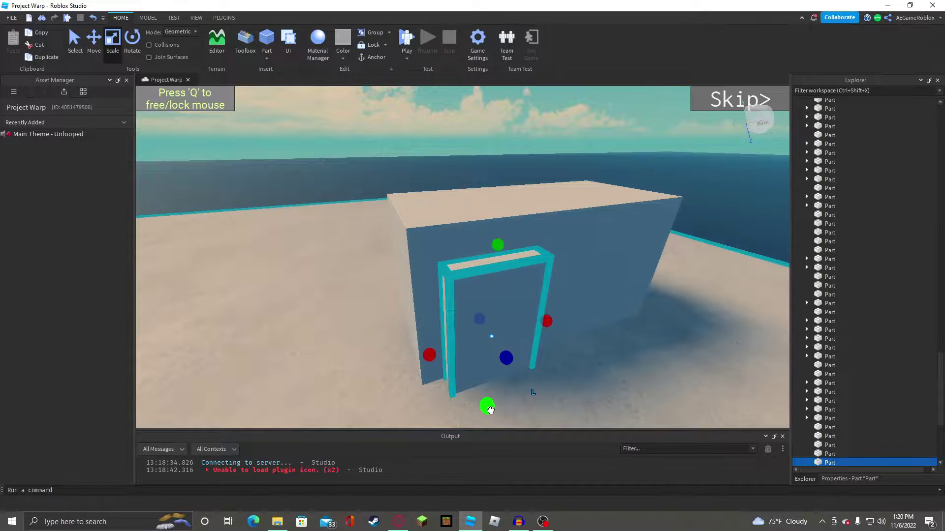
Fit the panel against the box's back face, resizing it to about 0.68 × 0.63 × 0.087 studs.
left_click_drag(475, 352, 482, 352)
key("a")
right_click_drag(482, 352, 482, 352)
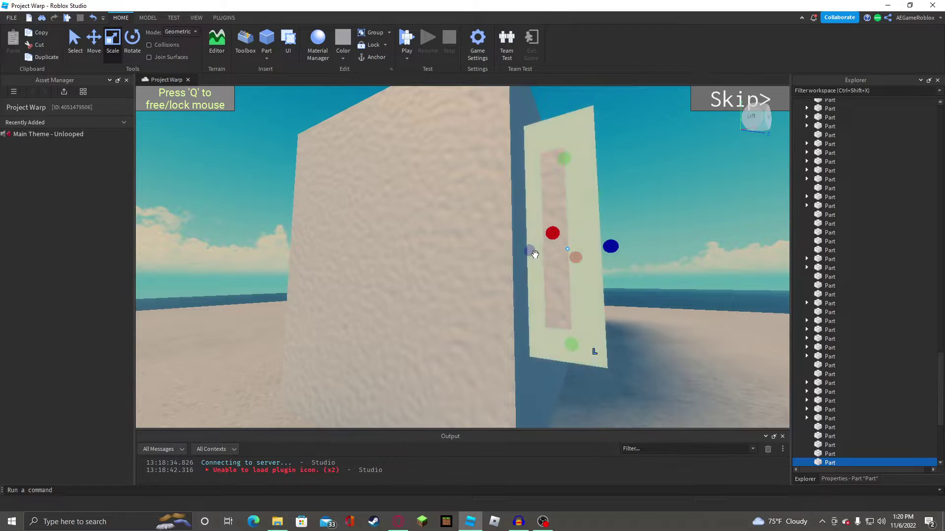
left_click_drag(530, 252, 519, 253)
left_click_drag(610, 246, 599, 248)
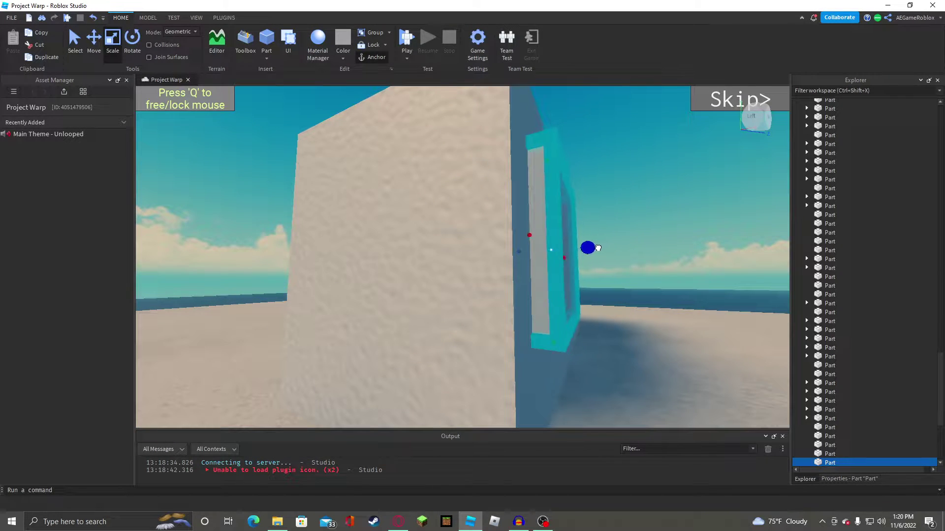
Set the panel's BrickColor to Smoky grey and its material to Fabric.
right_click_drag(590, 250, 595, 251)
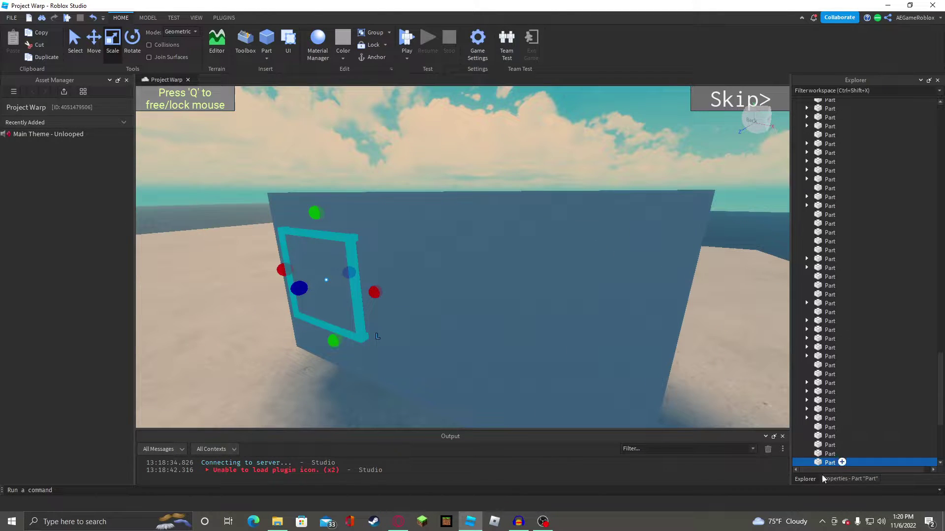
left_click(835, 478)
left_click(885, 116)
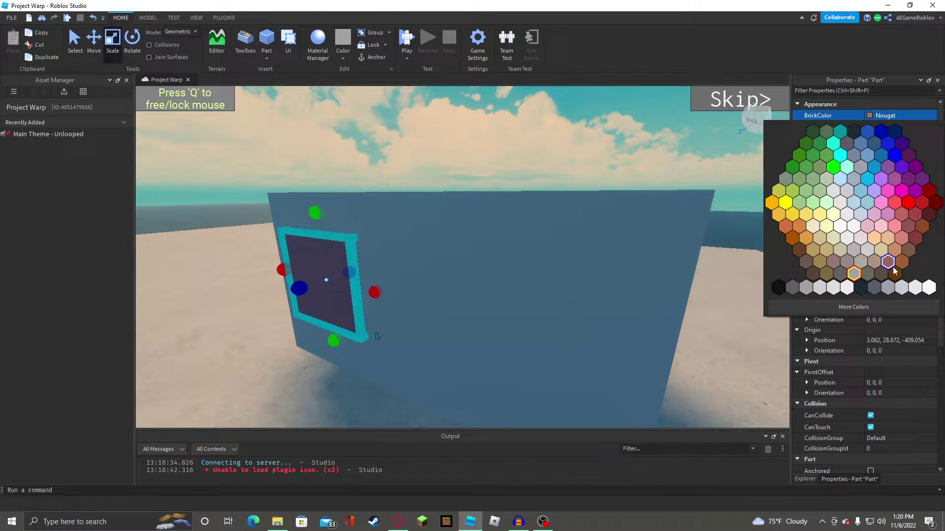
left_click(871, 287)
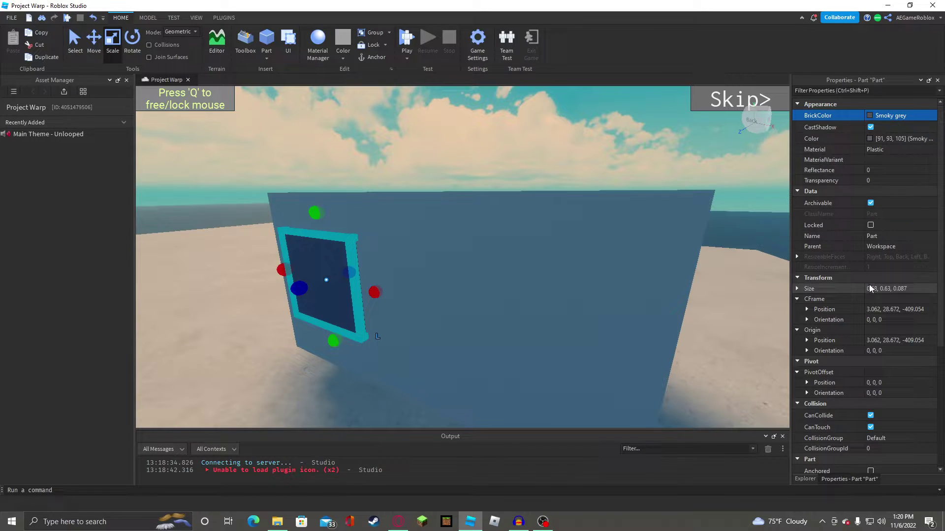
left_click(901, 150)
left_click(902, 150)
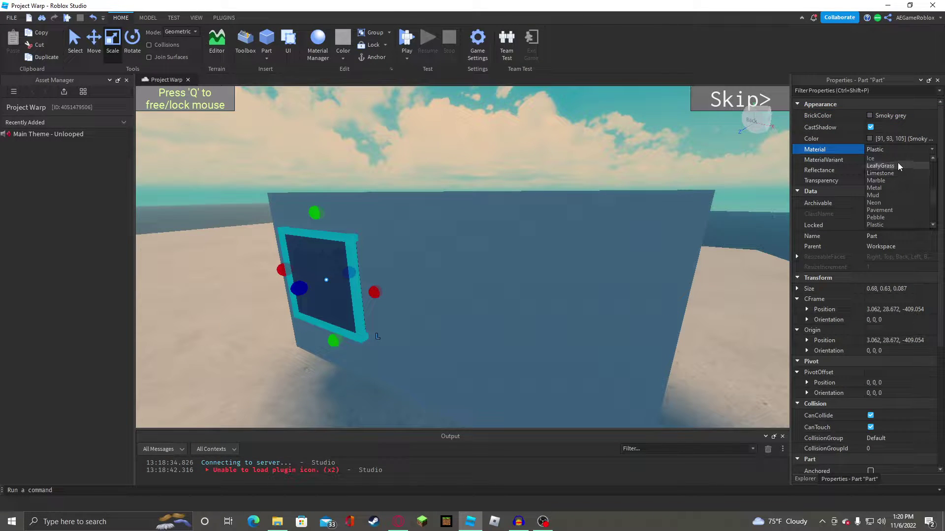
scroll(889, 185, "up", 5)
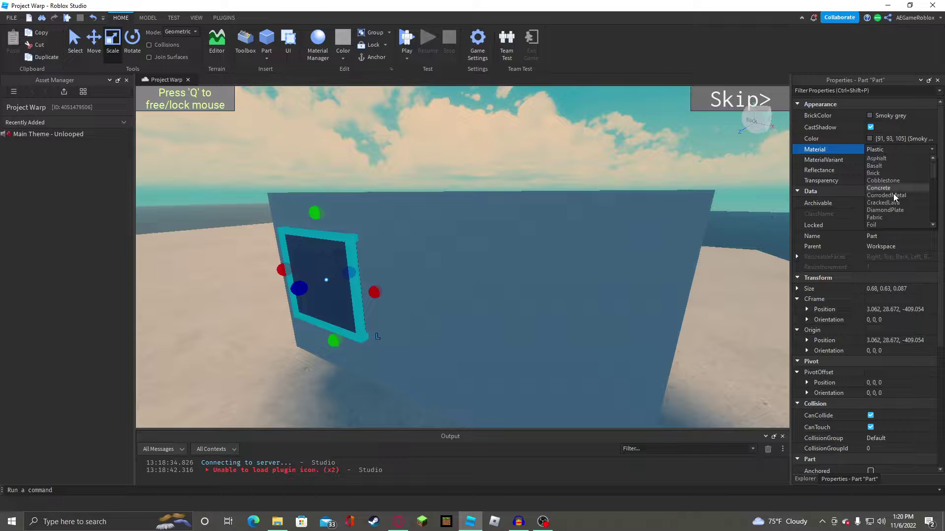
left_click(890, 218)
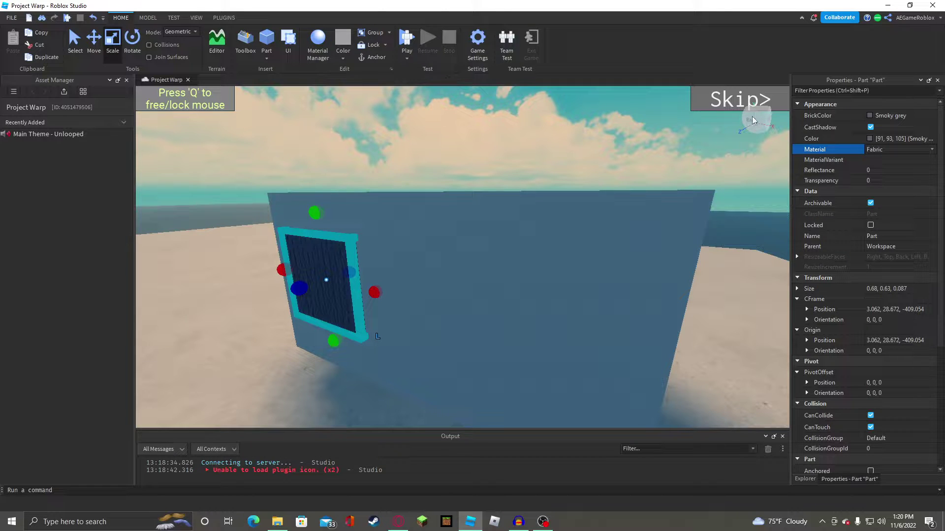
Set the fabric panel's BrickColor to Black and place a duplicate of it on the opposite side of the box's back face.
left_click(872, 115)
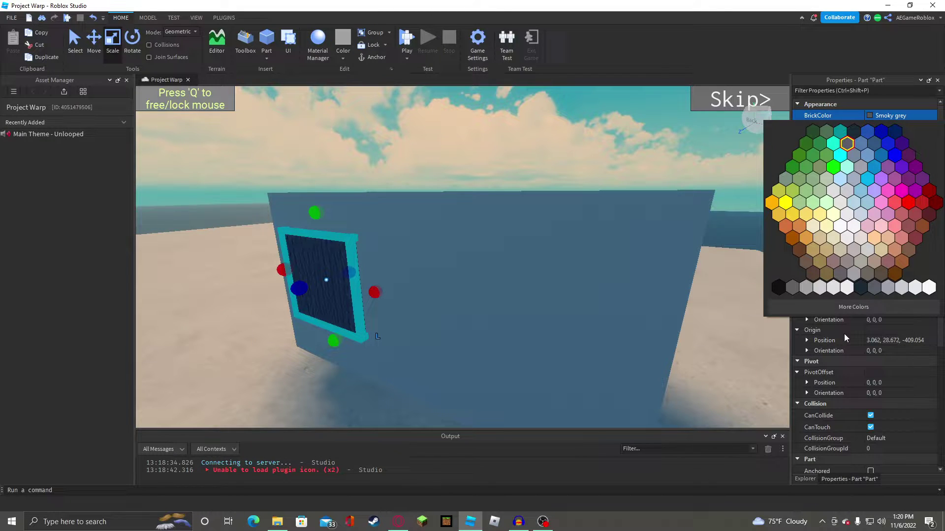
left_click(862, 289)
key("a")
right_click_drag(497, 131, 496, 123)
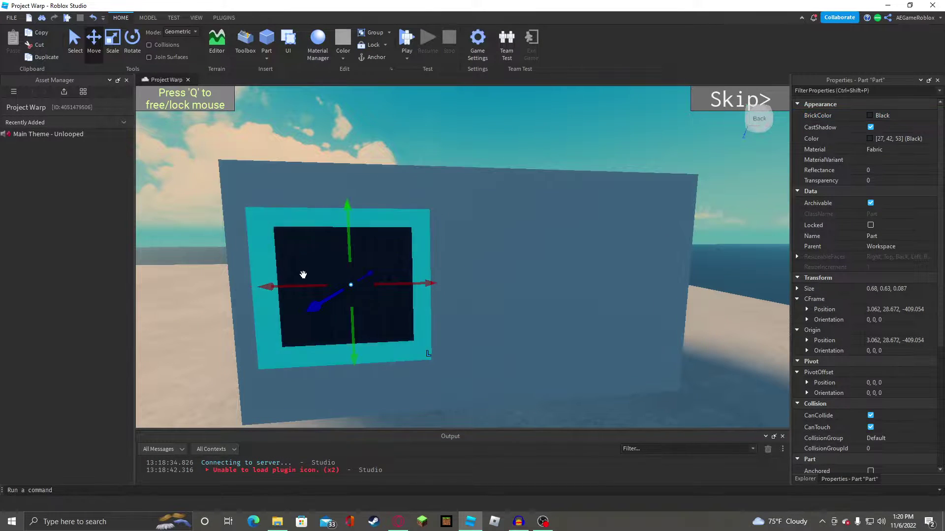
key("ctrl+d")
left_click_drag(308, 277, 552, 295)
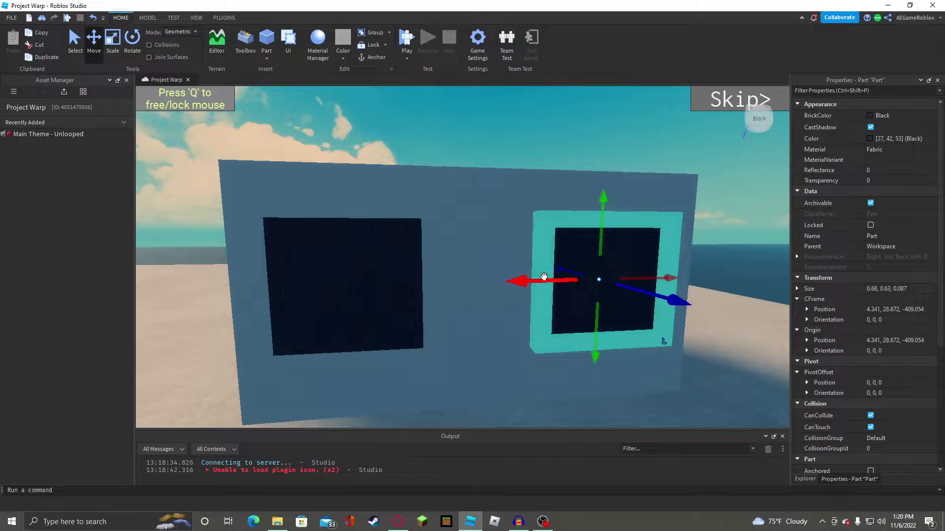
left_click(462, 116)
Make a thinner, slightly larger copy of the first black panel as its surrounding frame, sized 0.76 × 0.688 × 0.062 studs.
key("a")
right_click_drag(461, 117, 481, 141)
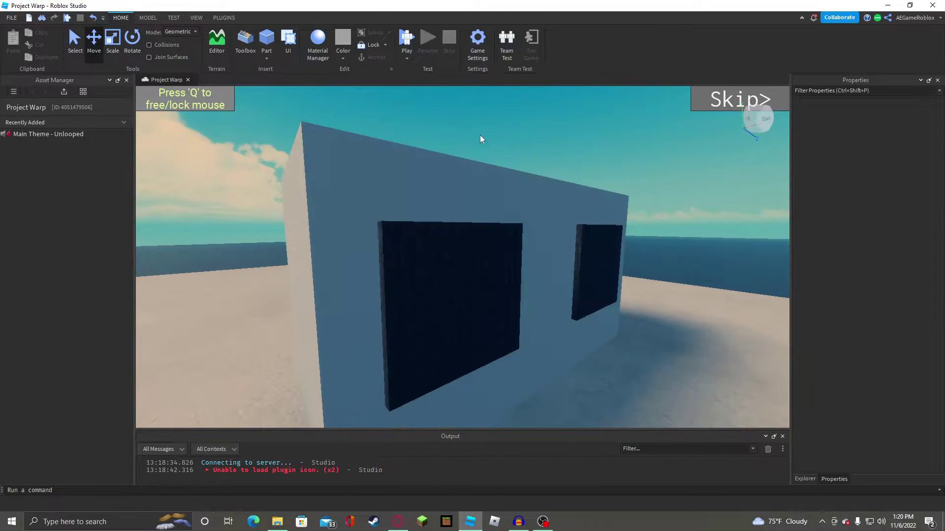
left_click(451, 298)
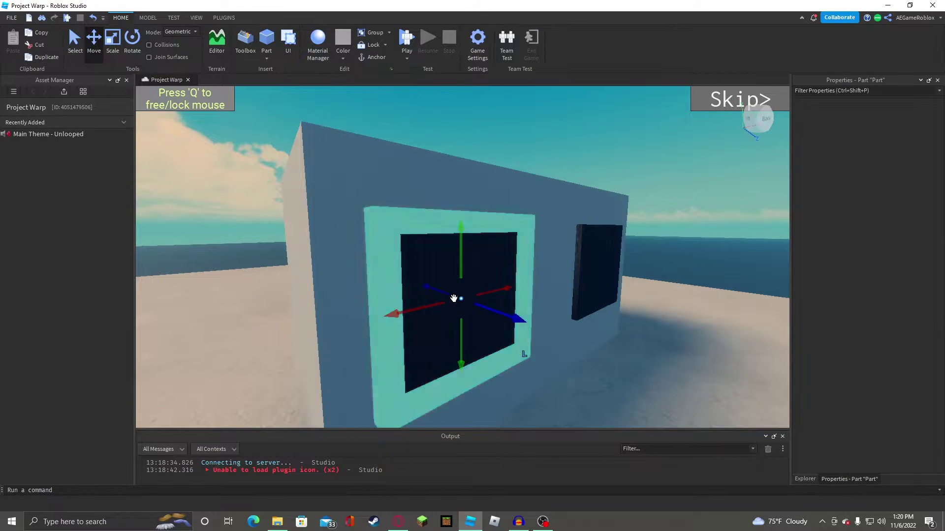
left_click(113, 42)
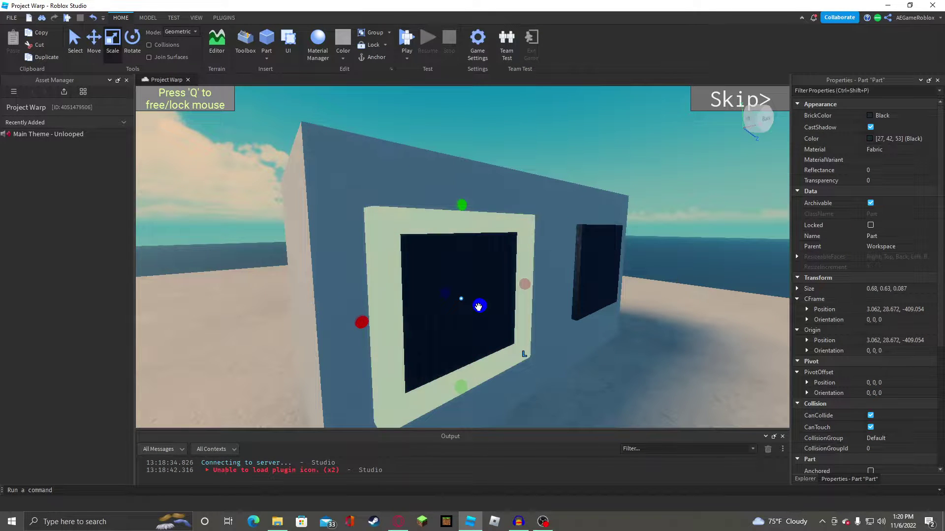
left_click_drag(479, 307, 478, 308)
key("alt+a")
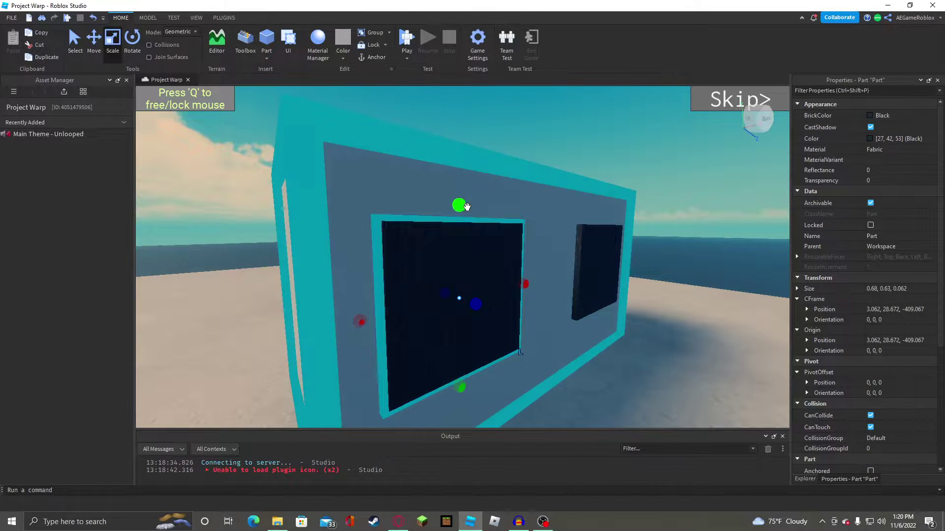
left_click_drag(462, 200, 462, 198, "ctrl")
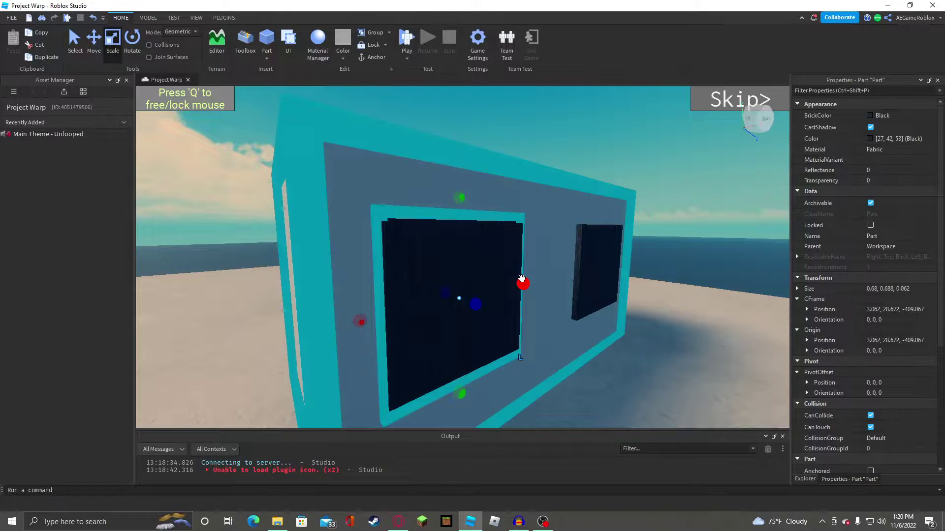
left_click_drag(523, 279, 526, 279, "ctrl")
key("alt+a")
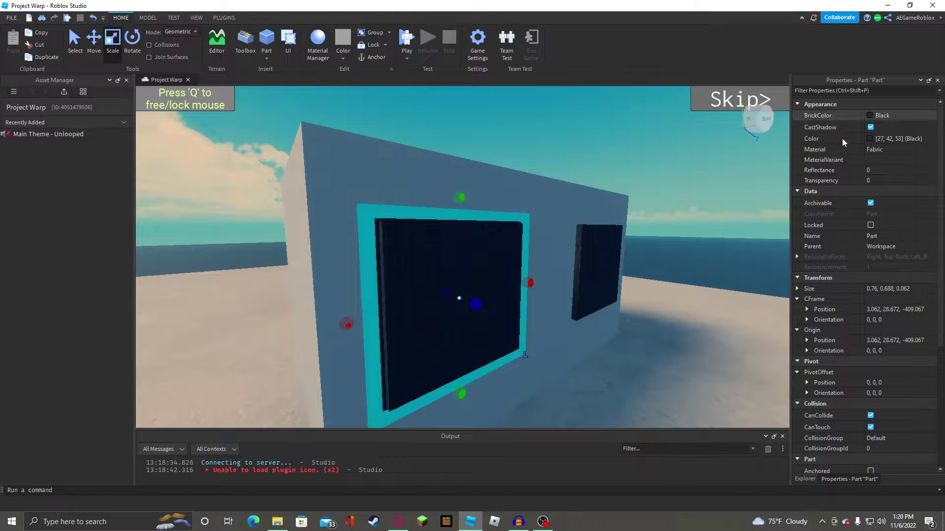
Set the frame's BrickColor to Smoky grey and its material to Metal.
left_click(867, 117)
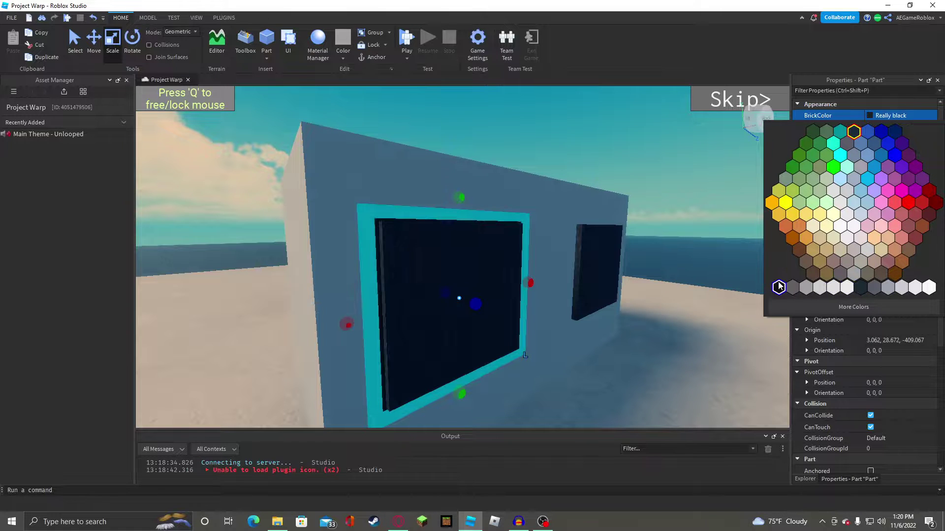
left_click(872, 288)
left_click(886, 152)
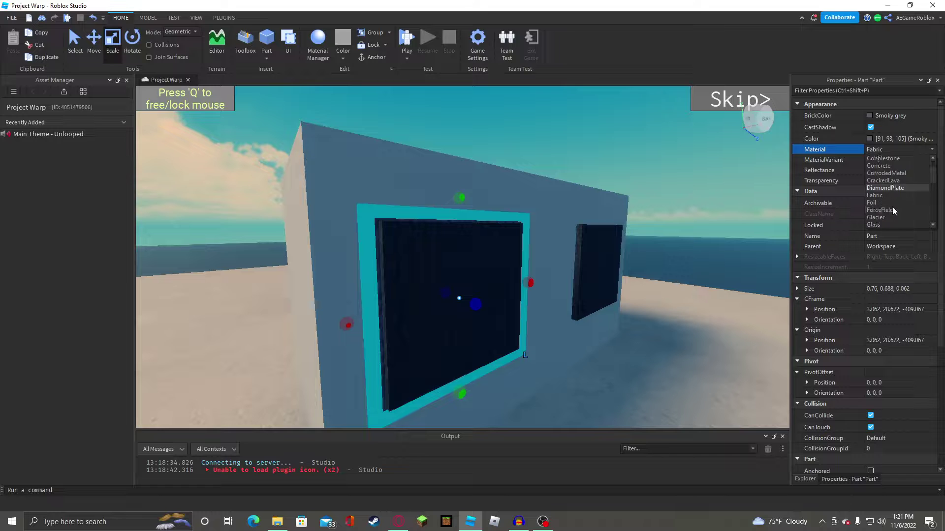
scroll(893, 207, "down", 5)
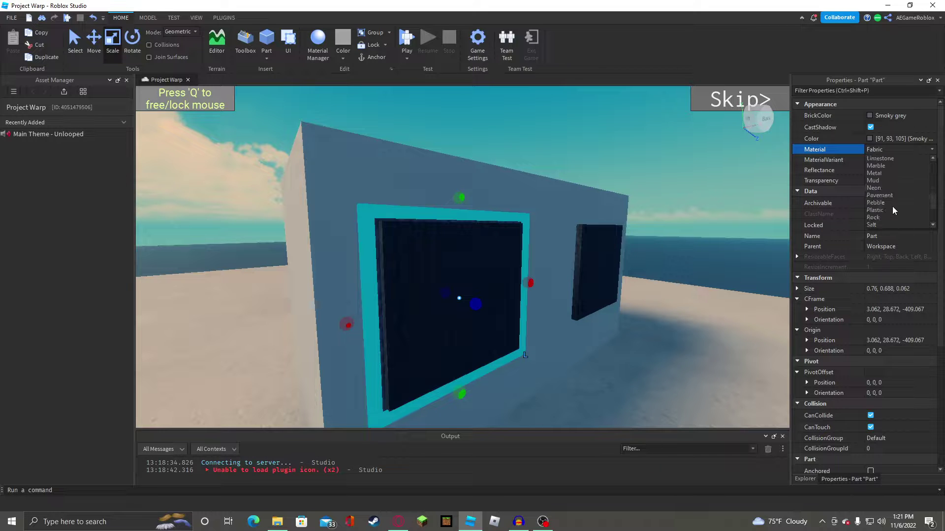
left_click(887, 174)
Duplicate the metal frame and move the copy sideways so it surrounds the second black panel.
left_click(605, 131)
key("a")
right_click_drag(606, 132, 606, 132)
key("d")
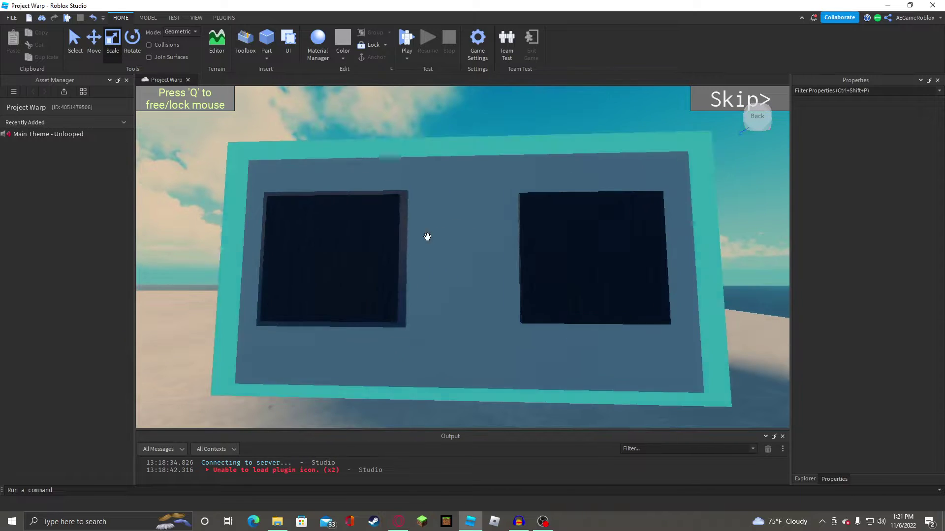
left_click(403, 237)
left_click(96, 37)
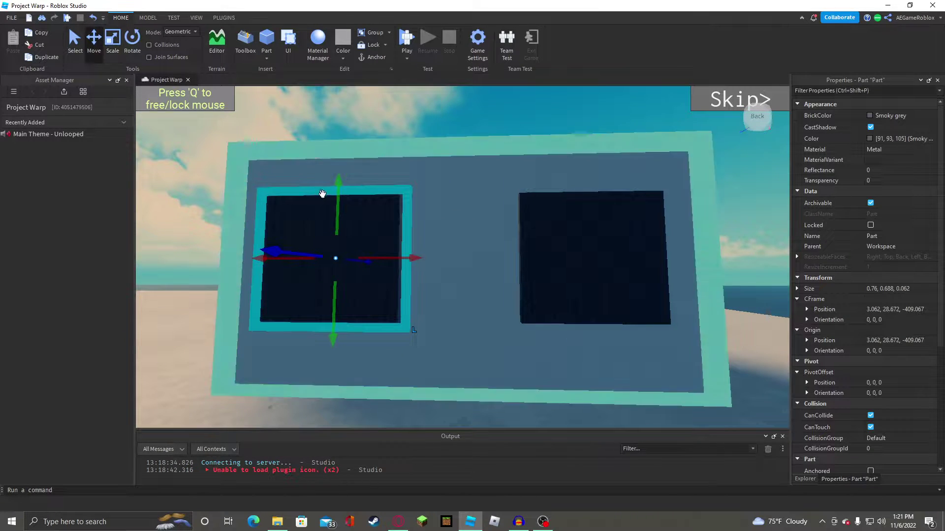
left_click_drag(415, 258, 671, 245)
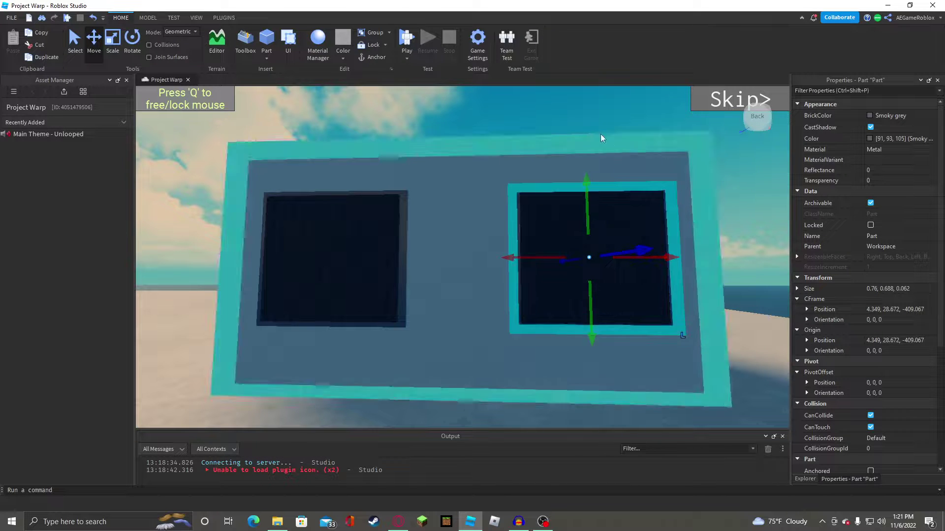
left_click(592, 117)
key("a")
right_click_drag(592, 117, 592, 117)
key("d")
key("a")
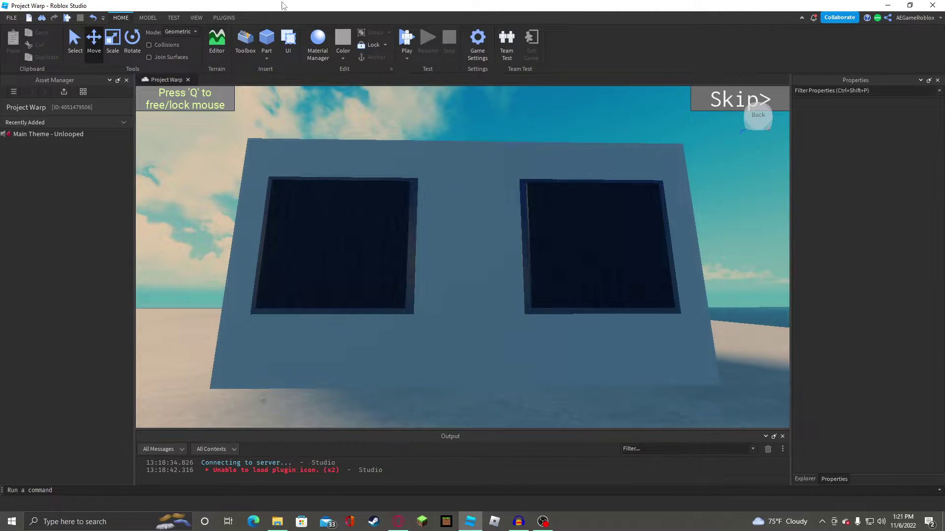
Insert a block part and shrink it to a strip of about 1.122 × 0.199 × 0.075 studs on the back face below the panels.
left_click(268, 39)
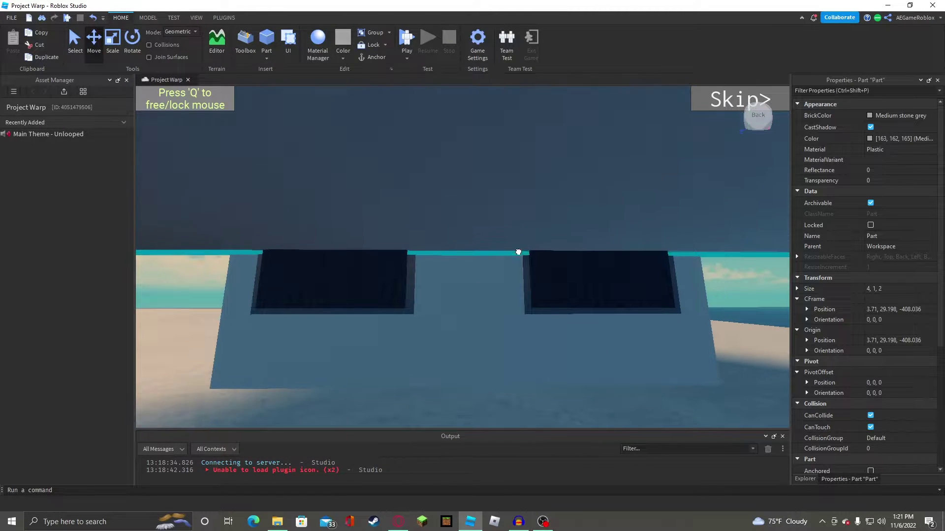
left_click_drag(483, 375, 484, 365)
left_click(112, 42)
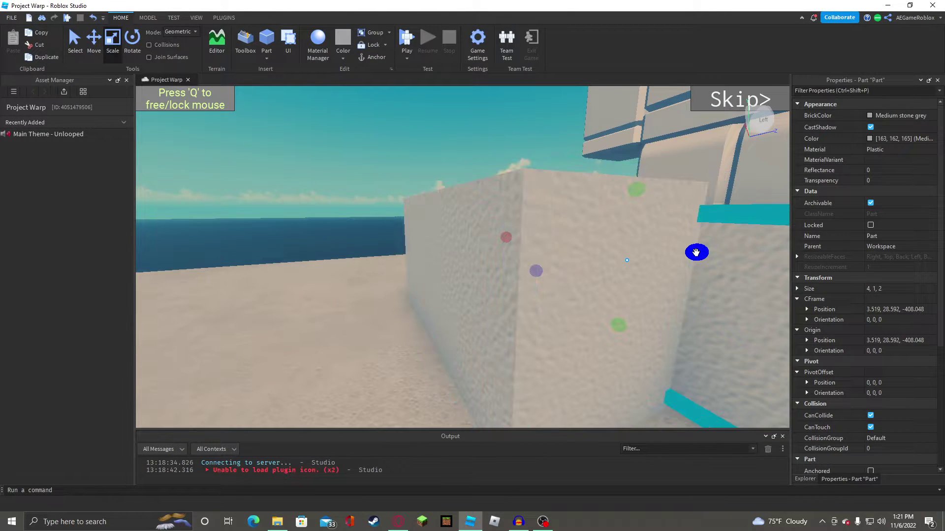
left_click_drag(696, 254, 645, 262, "ctrl")
right_click_drag(648, 234, 648, 224)
left_click_drag(671, 275, 548, 268)
right_click_drag(570, 257, 574, 257)
left_click_drag(201, 255, 461, 362)
right_click_drag(472, 206, 298, 329)
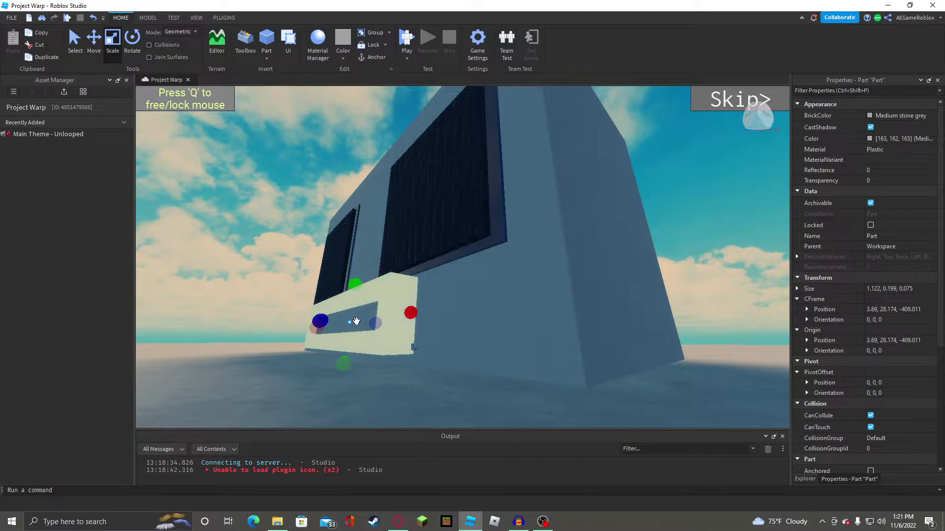
right_click_drag(356, 321, 541, 228)
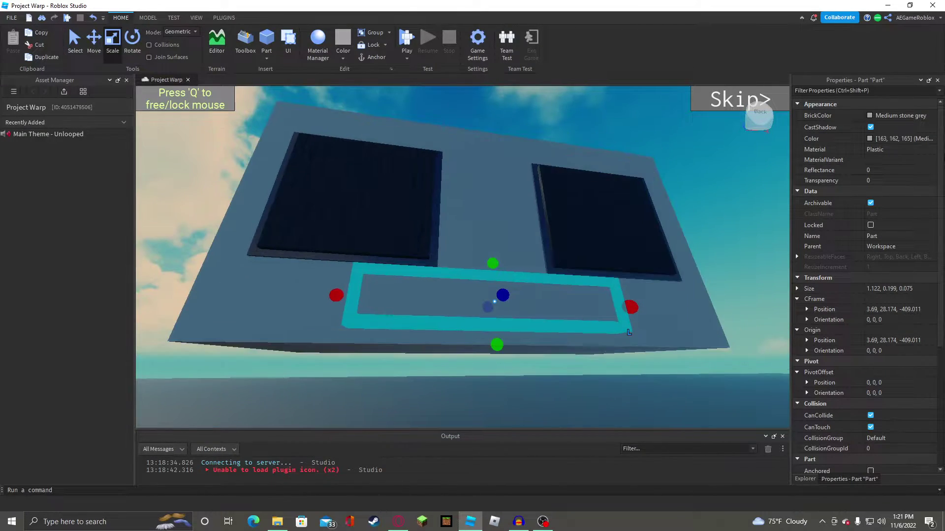
Set the lower strip's BrickColor to Smoky grey and its material to Metal.
left_click(880, 119)
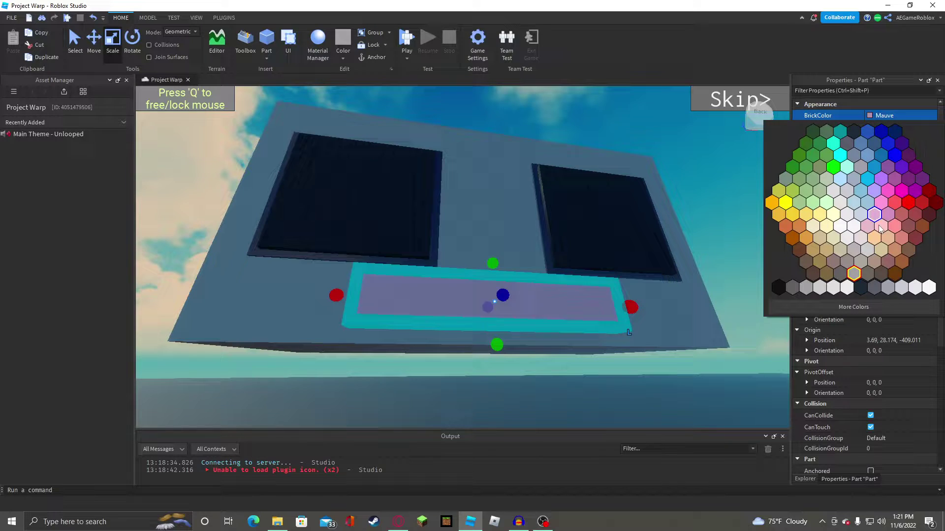
left_click(869, 290)
left_click(894, 152)
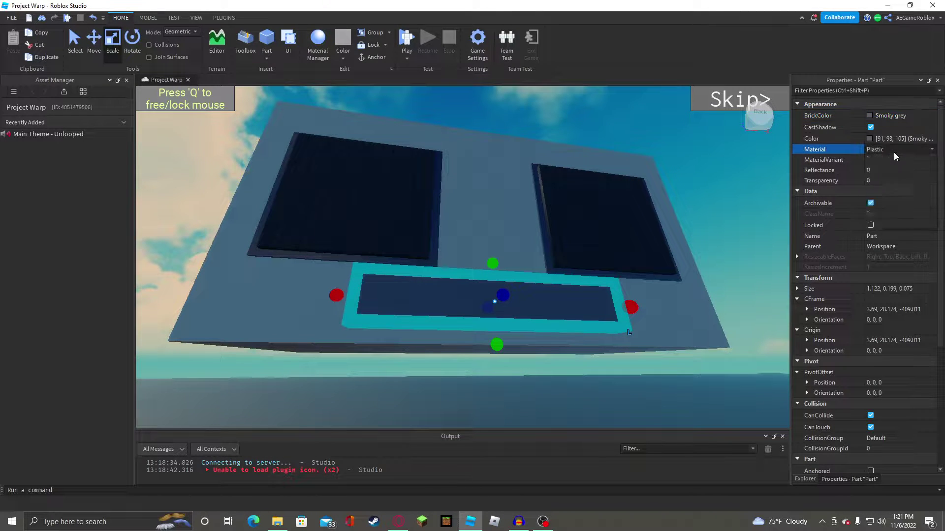
left_click(899, 187)
Nudge the metal strip into place beneath the two panels and thin it to about 0.007 studs against the back face.
key("e")
right_click_drag(491, 182, 521, 206)
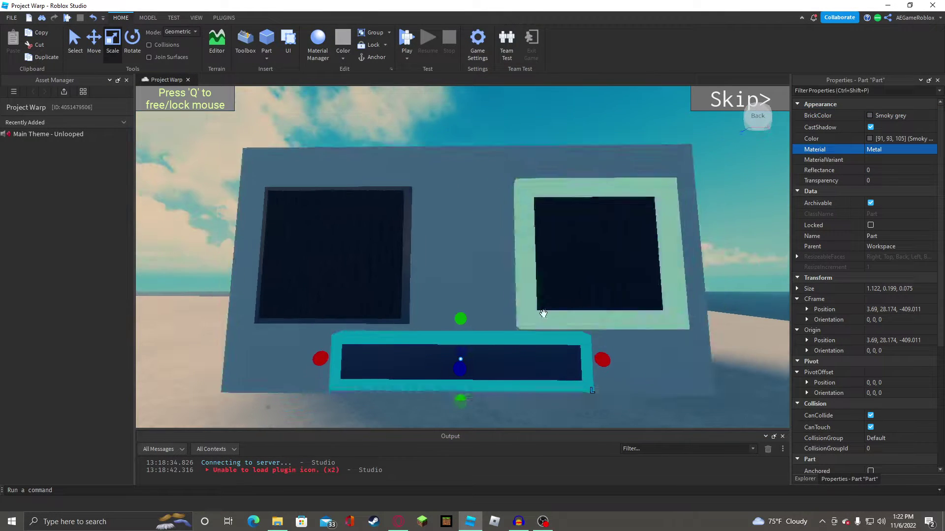
left_click(541, 362)
right_click_drag(542, 361, 599, 288)
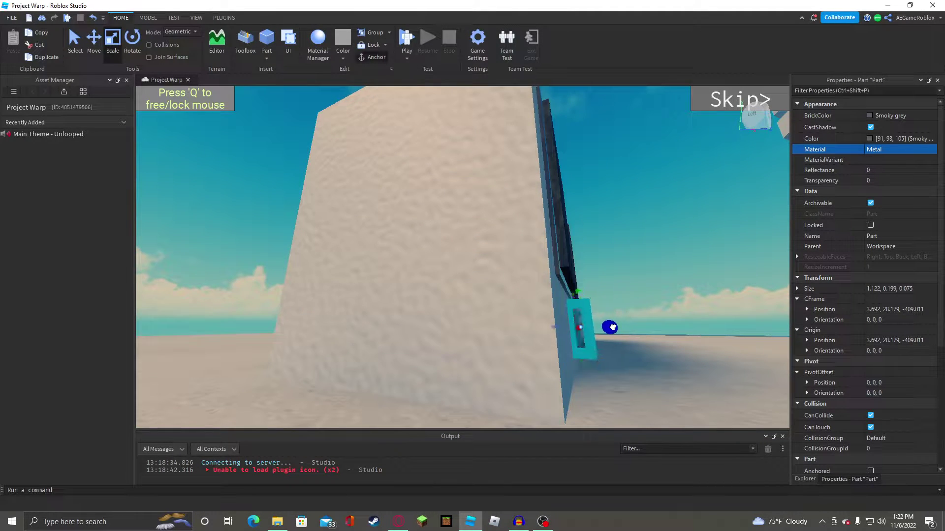
left_click(637, 271)
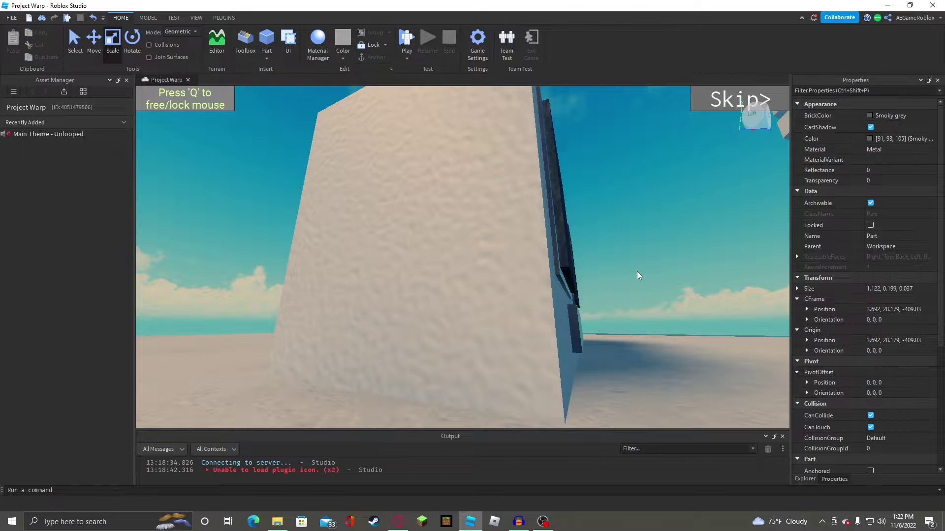
right_click_drag(637, 270, 675, 288)
left_click(563, 335)
left_click(675, 288)
Centre a copy of the metal strip on top of it and shrink the copy to about 1.018 × 0.106 × 0.007 studs.
left_click(515, 361)
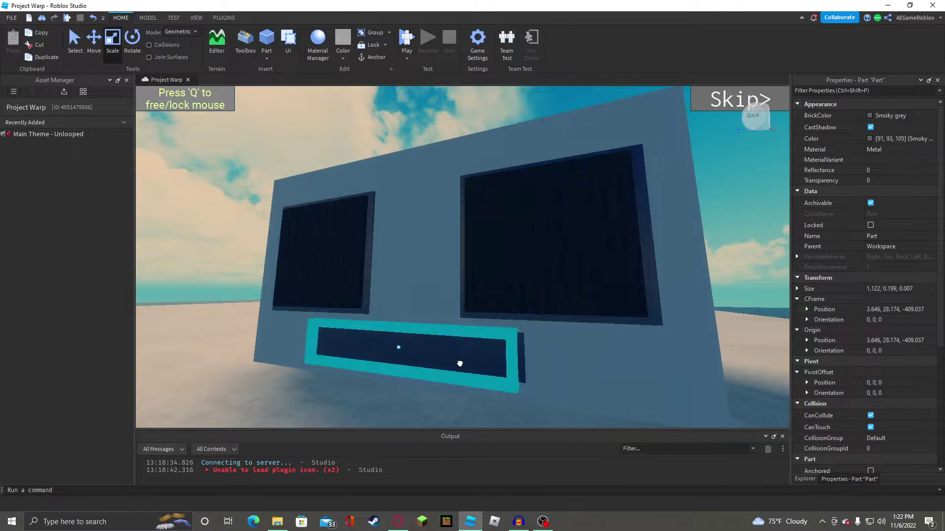
mouse_move(467, 373)
left_mouse_down()
mouse_move(447, 371)
mouse_move(469, 363)
left_mouse_up()
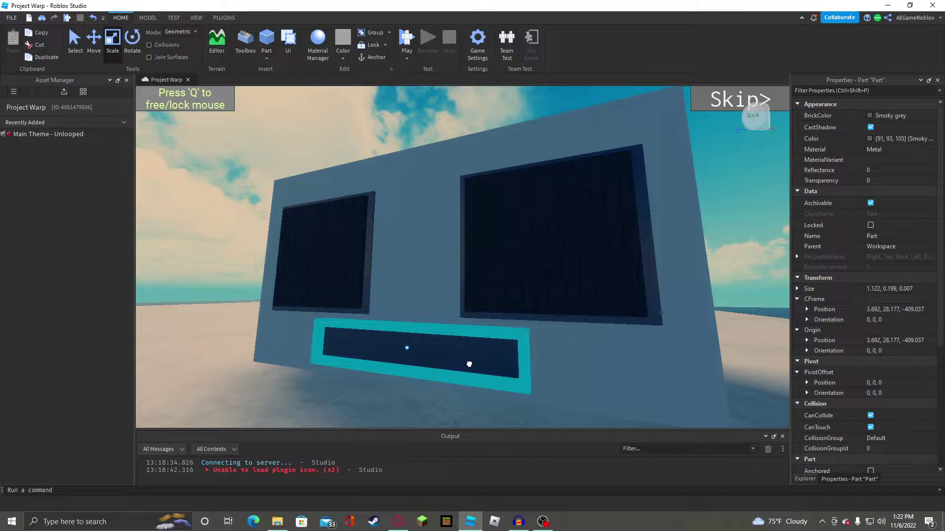
left_click_drag(408, 310, 407, 328)
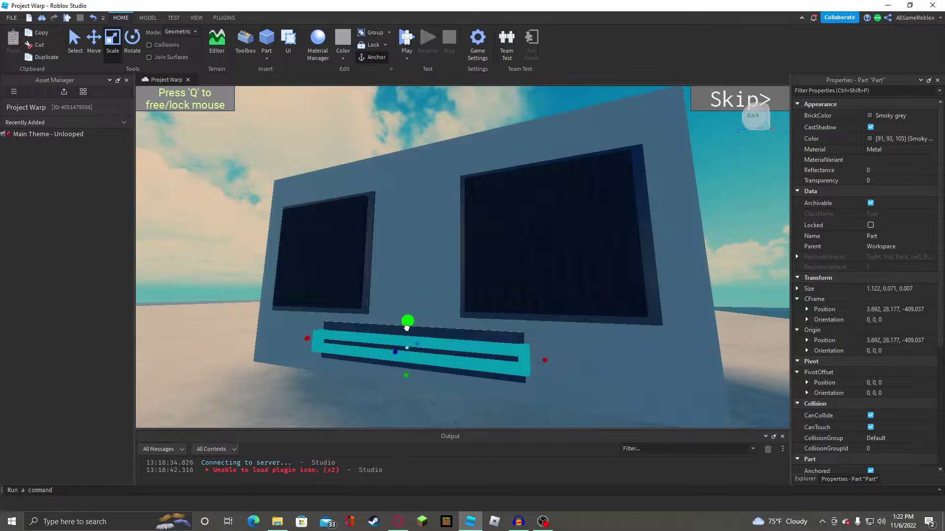
left_click_drag(545, 360, 508, 357)
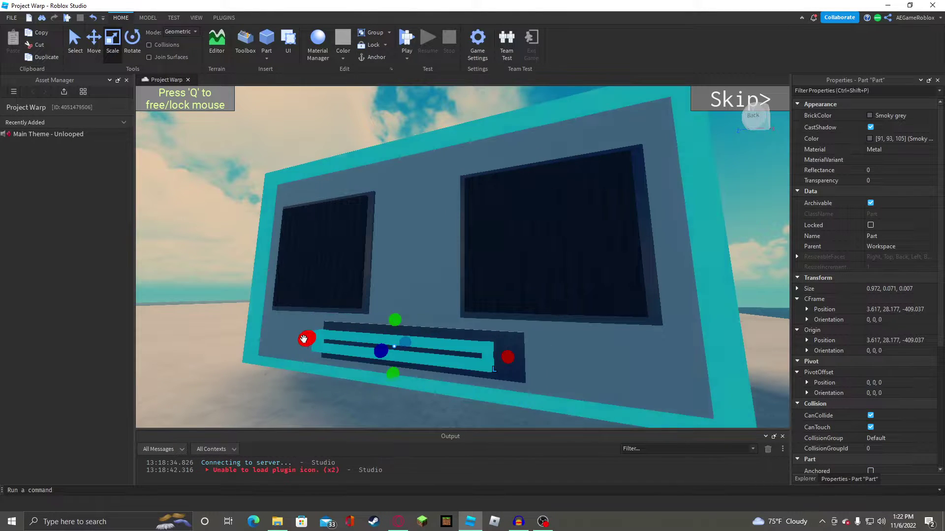
left_click_drag(304, 339, 313, 339)
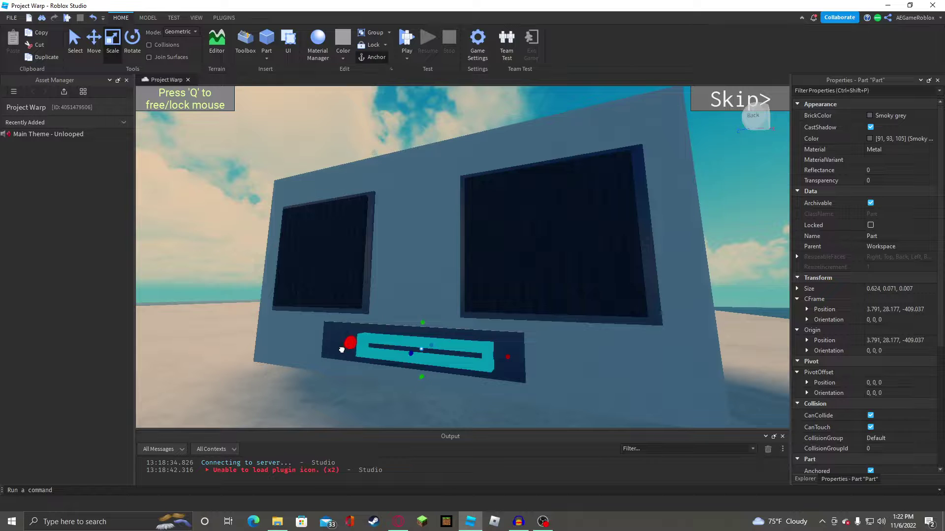
left_click_drag(311, 350, 308, 349)
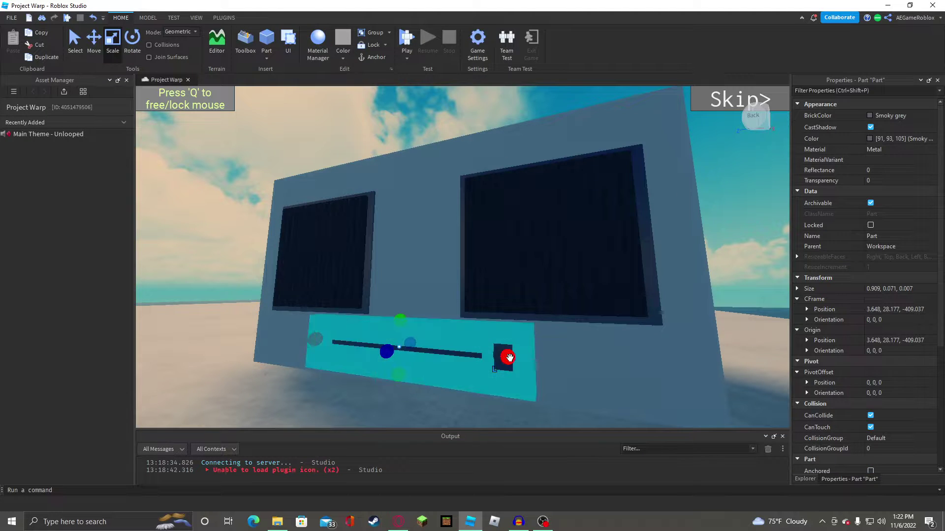
left_click_drag(507, 356, 533, 362)
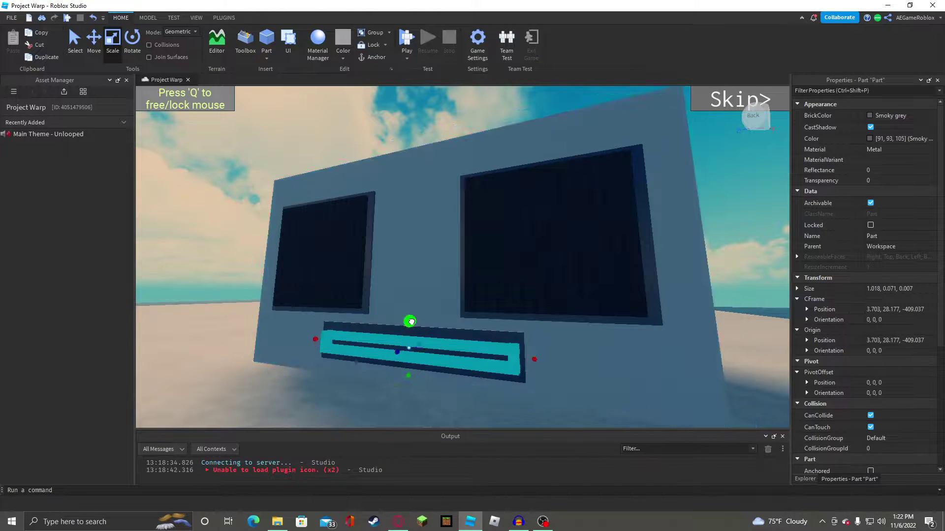
left_click_drag(409, 322, 410, 316, "ctrl")
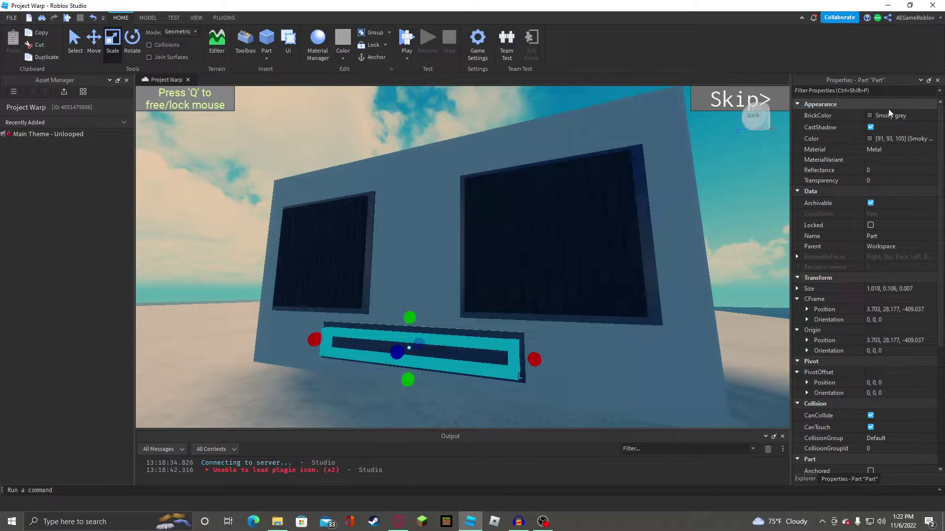
Set the small inner strip's BrickColor to Really black and its material to Snow.
left_click(865, 117)
left_click(779, 290)
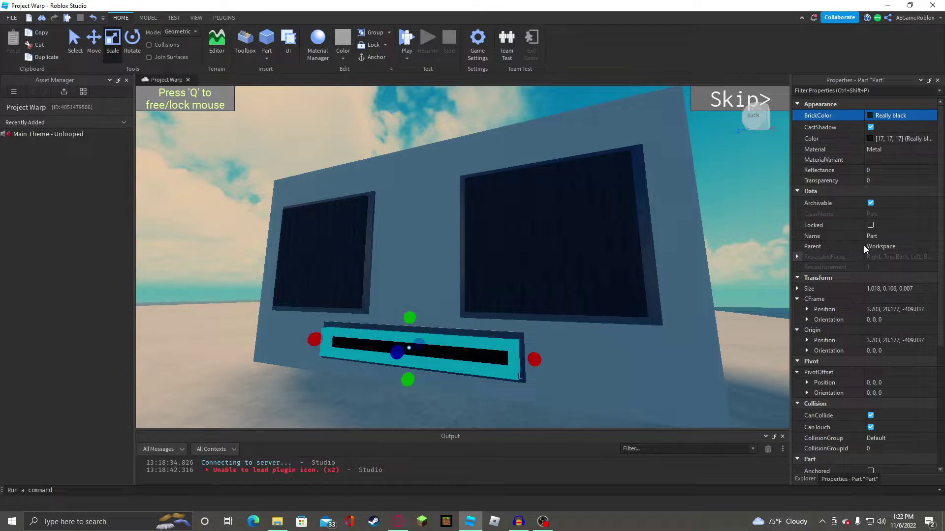
left_click(873, 147)
left_click(873, 148)
scroll(900, 197, "down", 3)
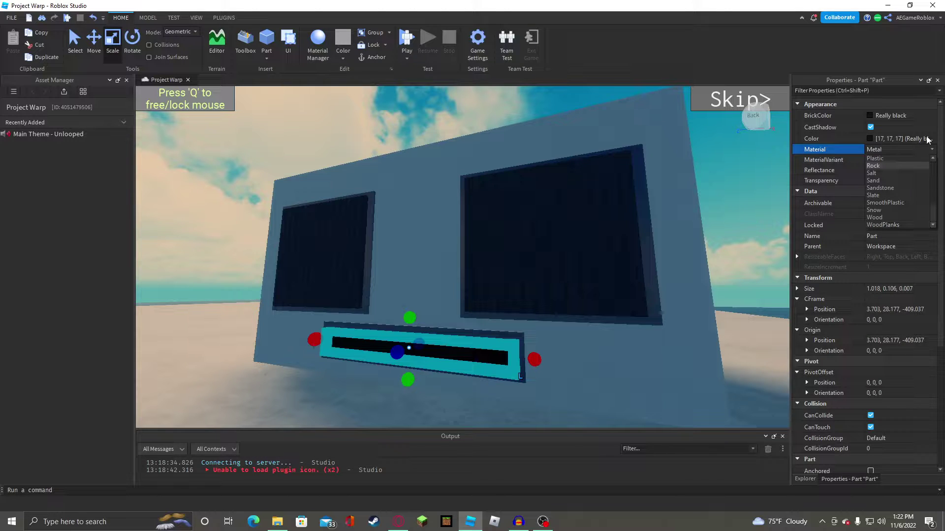
scroll(896, 177, "up", 6)
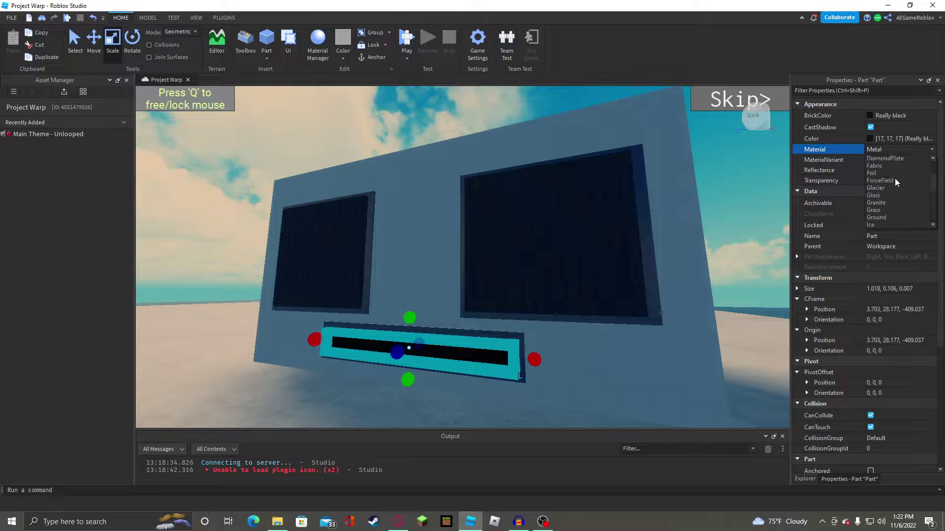
scroll(894, 179, "up", 2)
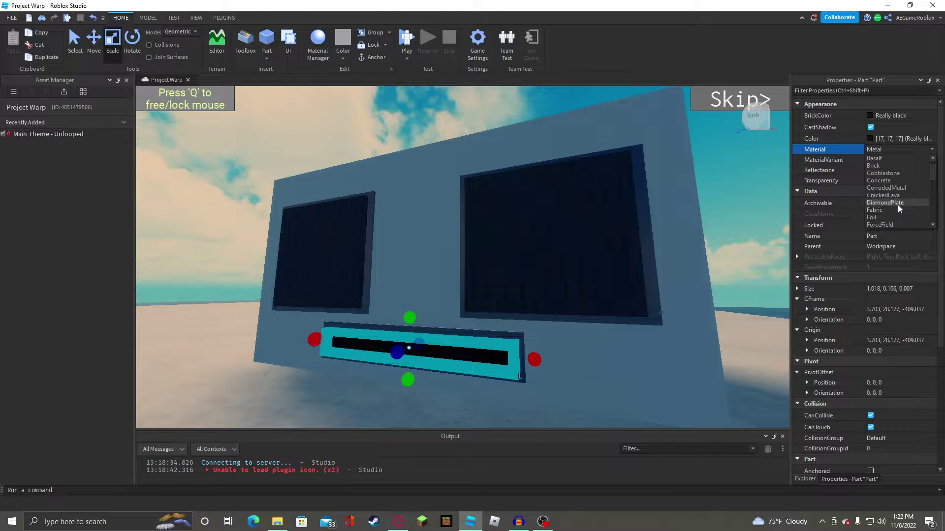
scroll(896, 204, "up", 1)
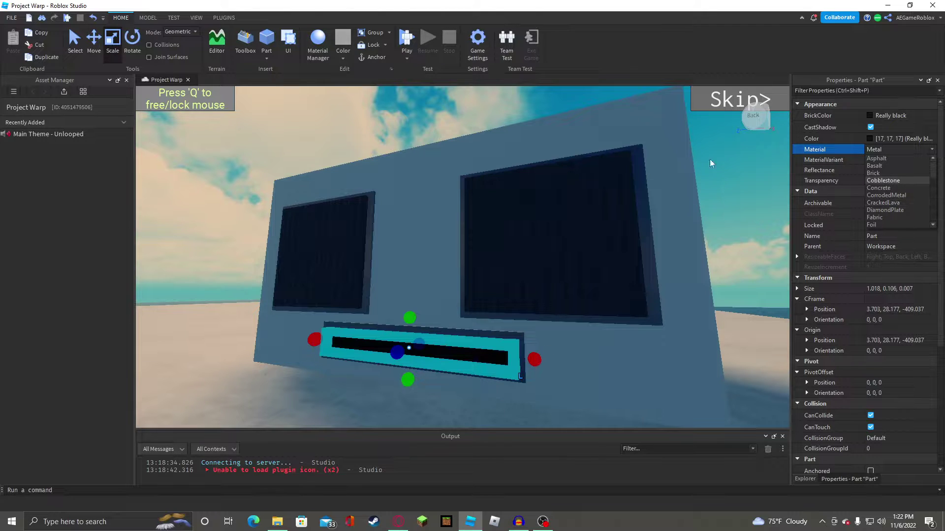
scroll(895, 176, "down", 2)
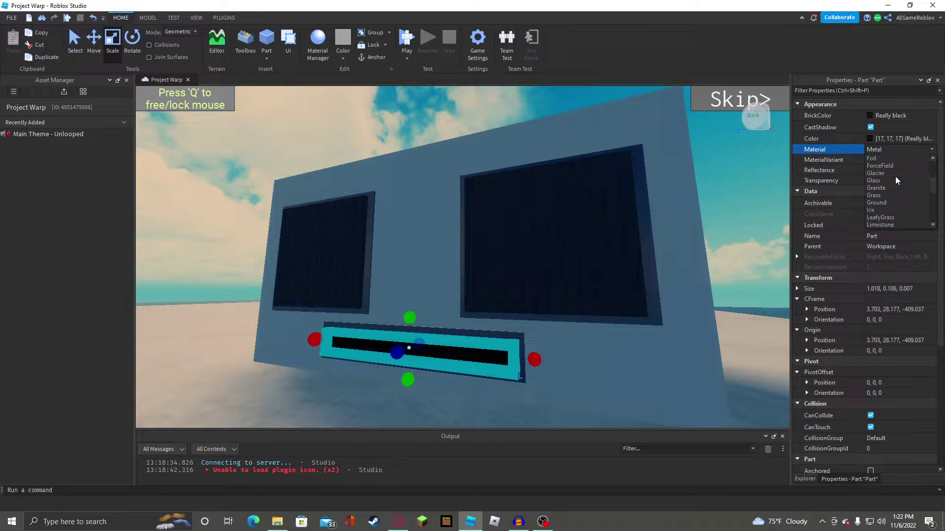
scroll(884, 200, "down", 5)
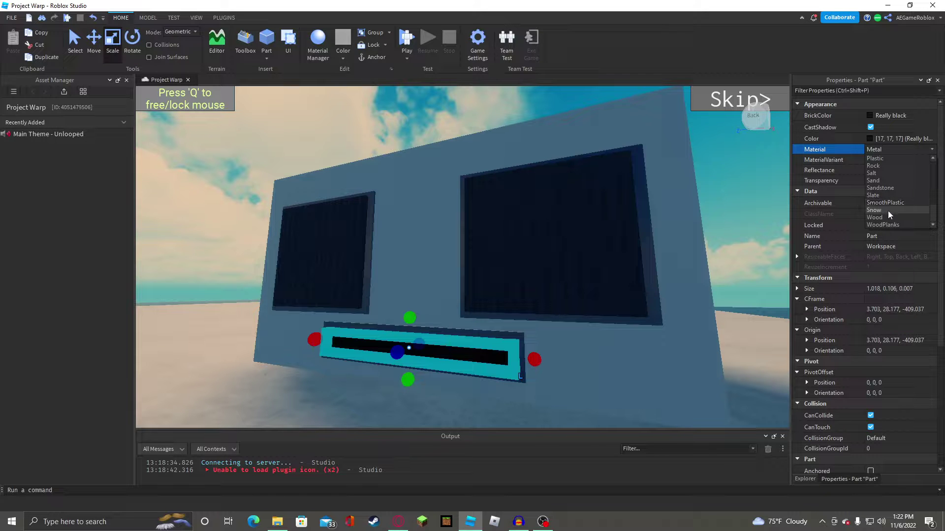
left_click(888, 210)
right_click_drag(443, 193, 410, 194)
left_click(574, 120)
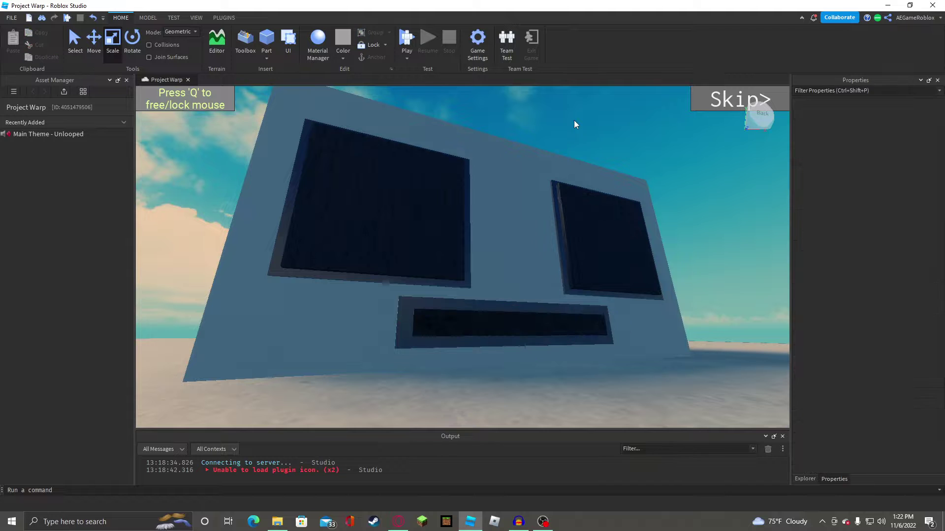
Deepen the small inner strip to about 0.133 studs so it protrudes from the metal strip.
scroll(574, 120, "up", 2)
right_click_drag(573, 120, 574, 120)
scroll(574, 120, "down", 10)
left_click(523, 321)
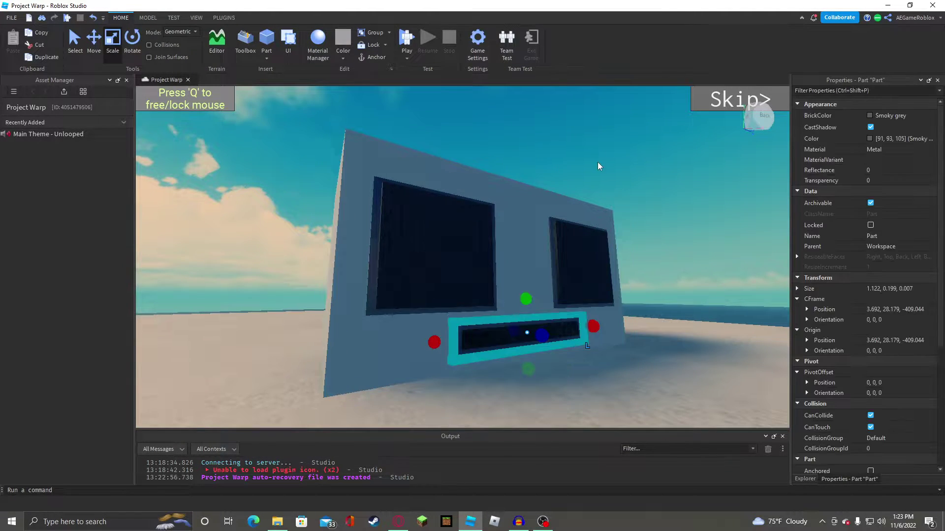
left_click(581, 135)
left_click(551, 338)
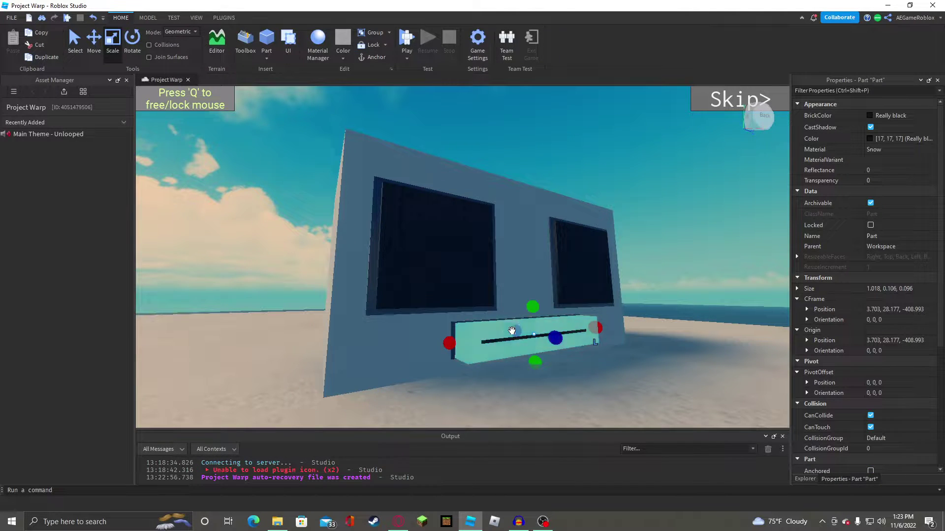
Set the protruding strip's BrickColor to Fossil and its material to SmoothPlastic.
left_click(894, 114)
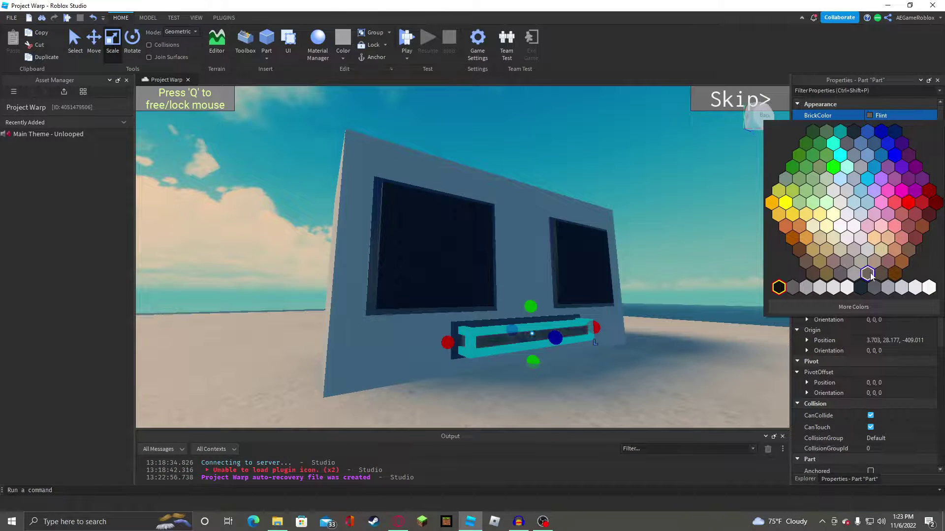
left_click(893, 289)
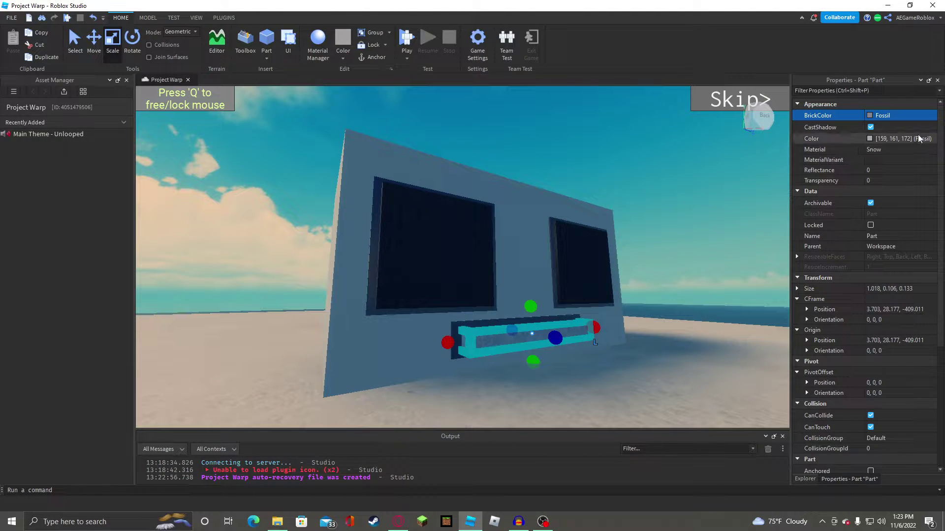
left_click(903, 151)
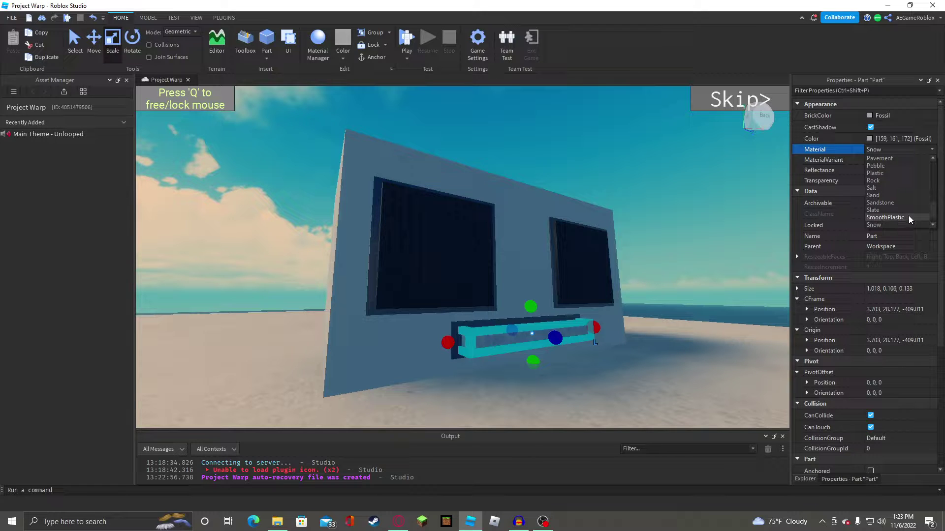
left_click(902, 217)
left_click(744, 194)
right_click_drag(745, 194, 745, 194)
Examine the protruding strip on the radio's back face from several angles.
left_click(521, 339)
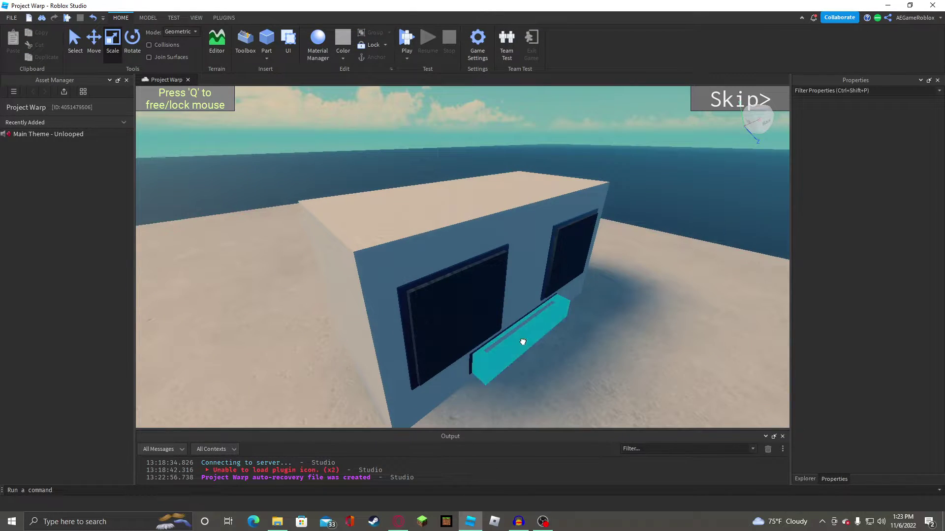
scroll(546, 344, "up", 2)
left_click(651, 207)
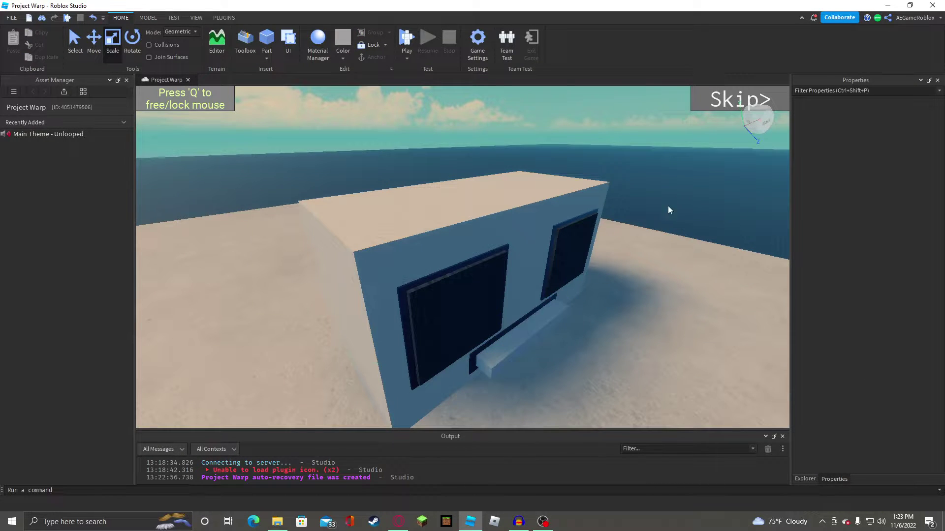
left_click(539, 317)
right_click_drag(661, 198, 660, 196)
left_click(661, 198)
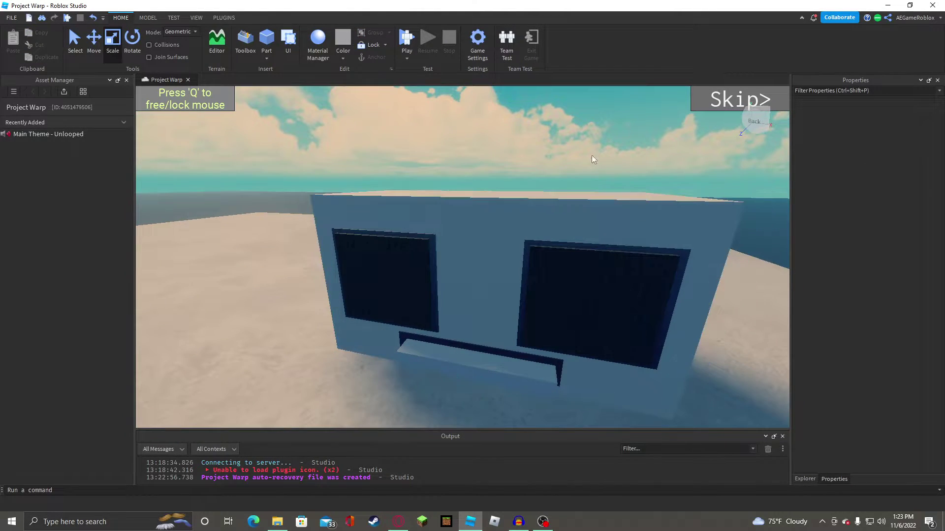
right_click_drag(561, 132, 559, 131)
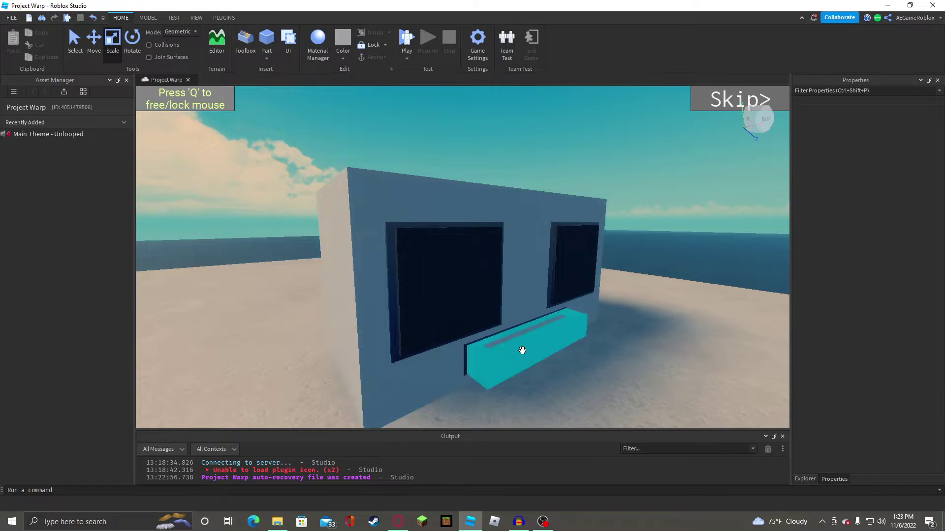
Set the radio body block's BrickColor to Smoky grey and its material to Metal.
left_click(353, 199)
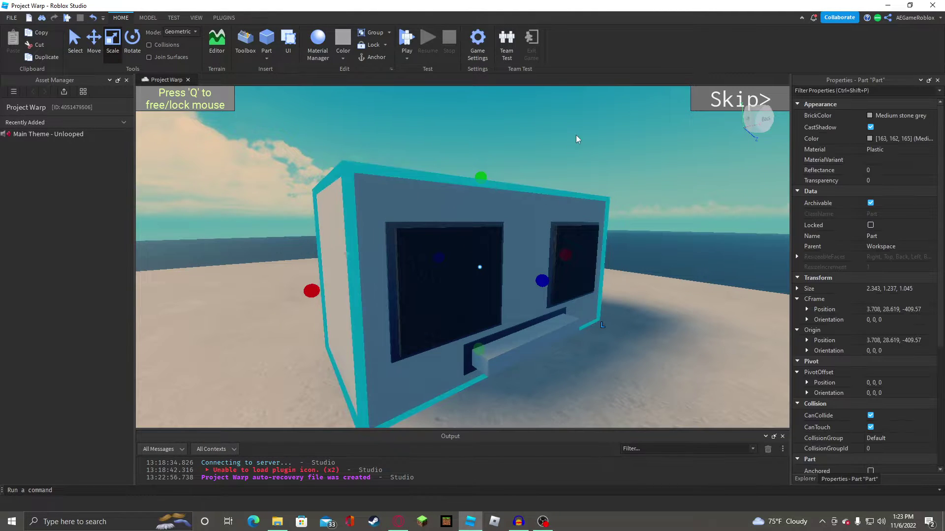
left_click(870, 116)
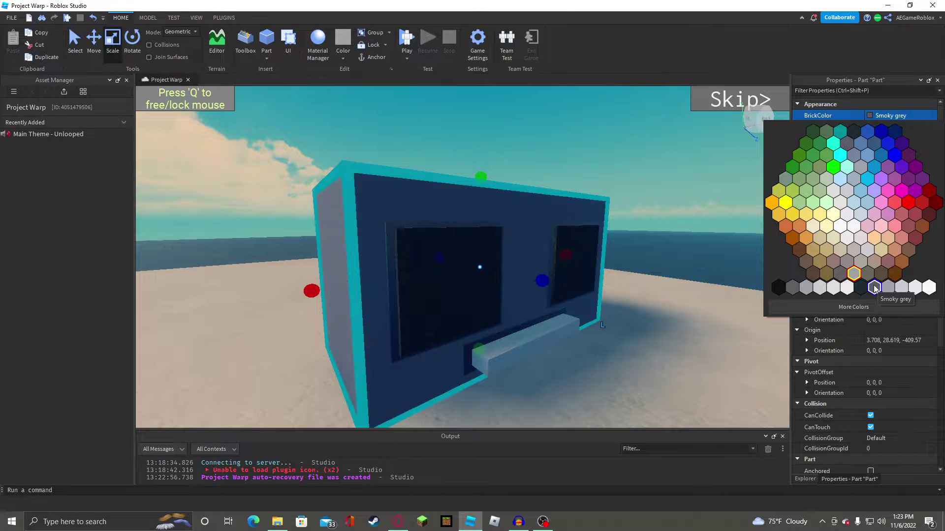
left_click(874, 289)
left_click(896, 151)
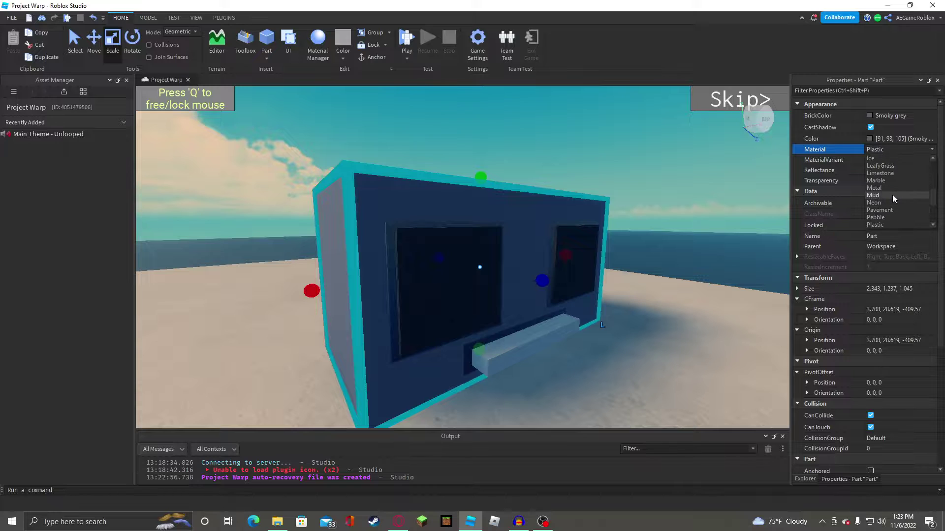
left_click(891, 187)
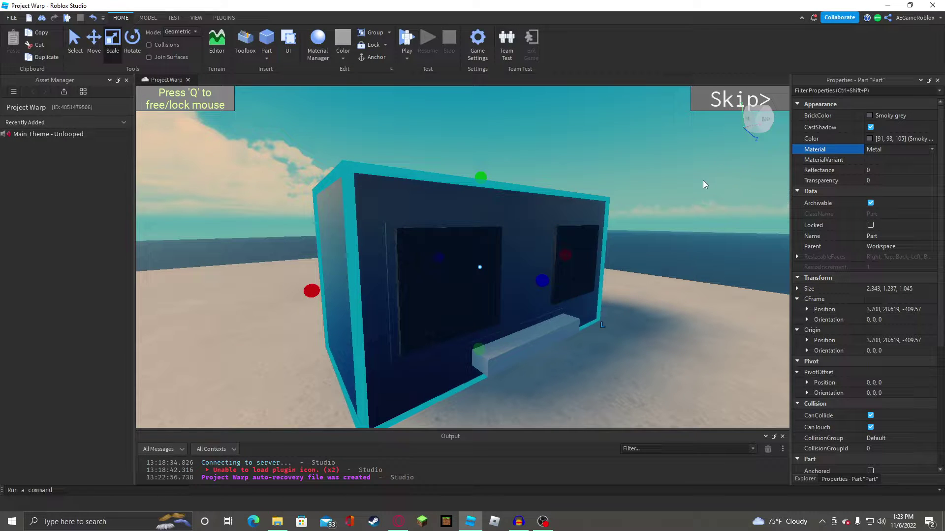
Change the radio body block's BrickColor to Quill grey.
left_click(899, 116)
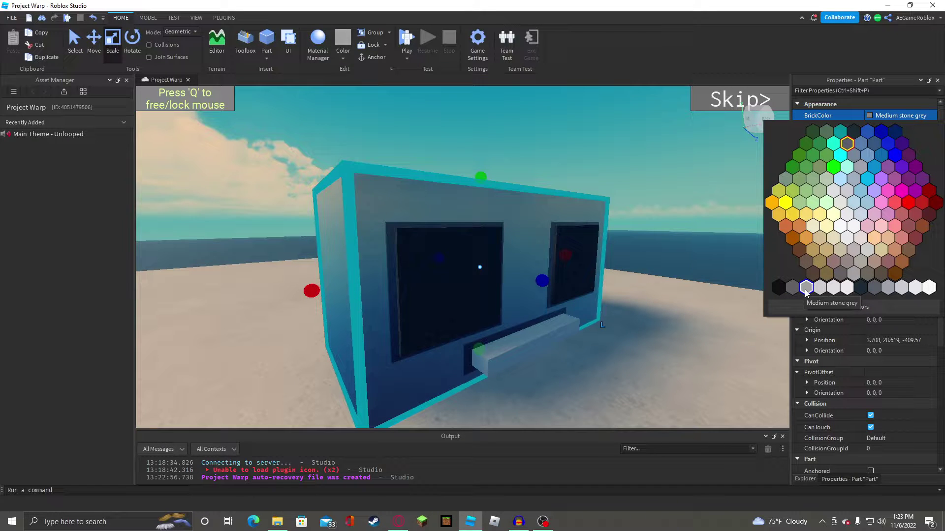
left_click(833, 289)
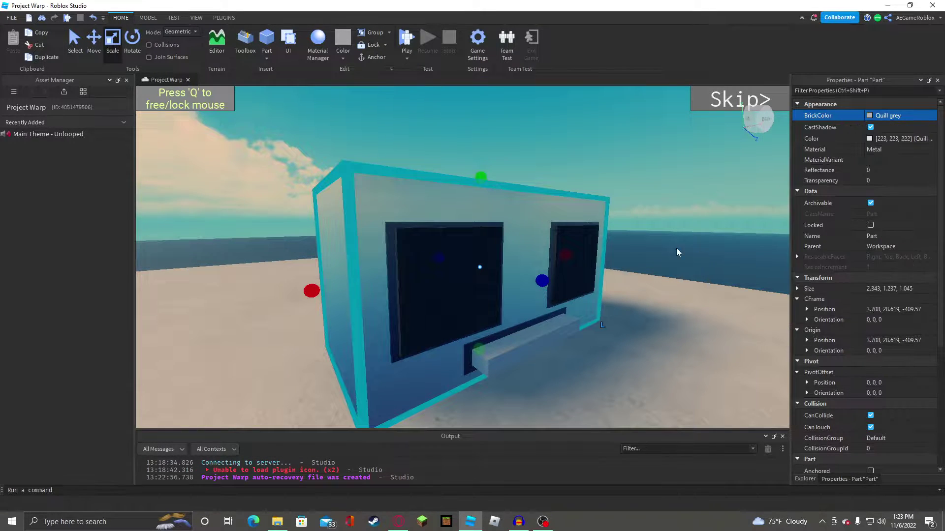
left_click(657, 203)
key("d")
right_click_drag(657, 203, 461, 141)
Try SmoothPlastic, Sandstone and Slate in turn as the radio body block's material.
left_click(494, 191)
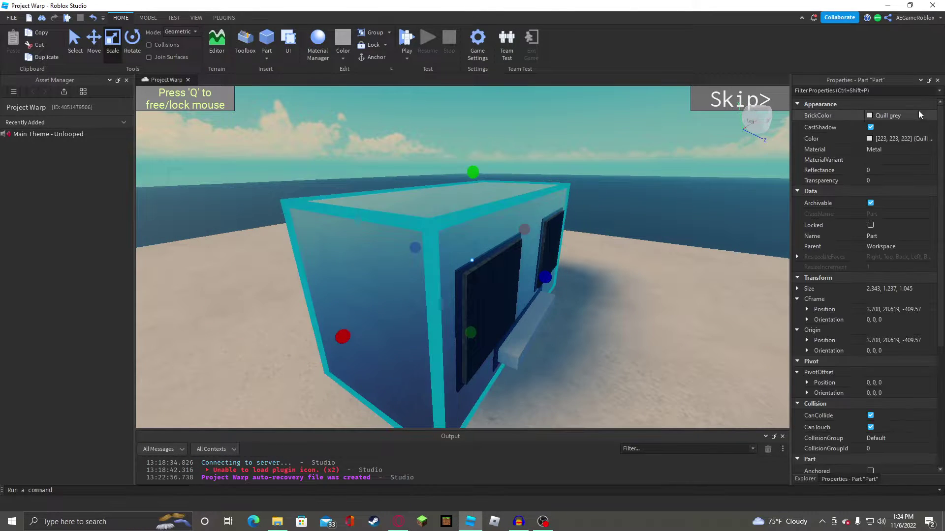
left_click(900, 148)
scroll(907, 196, "down", 2)
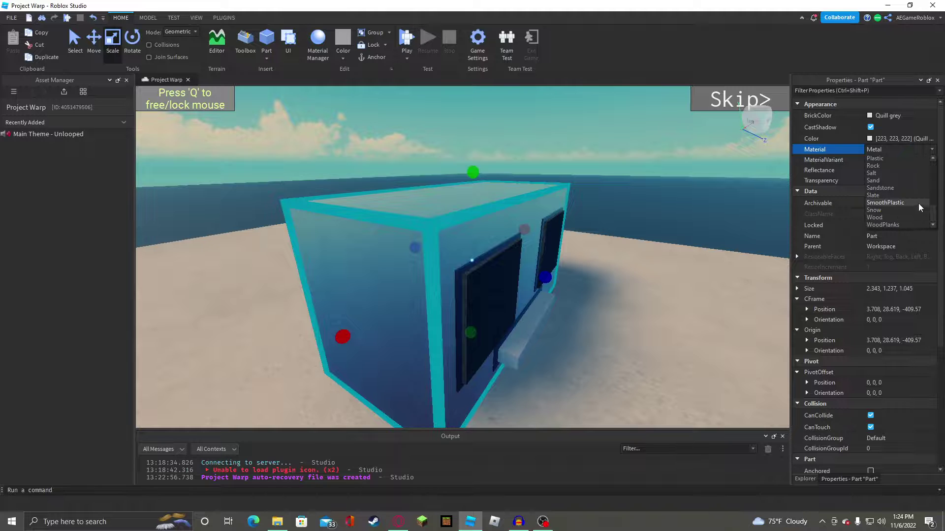
left_click(918, 203)
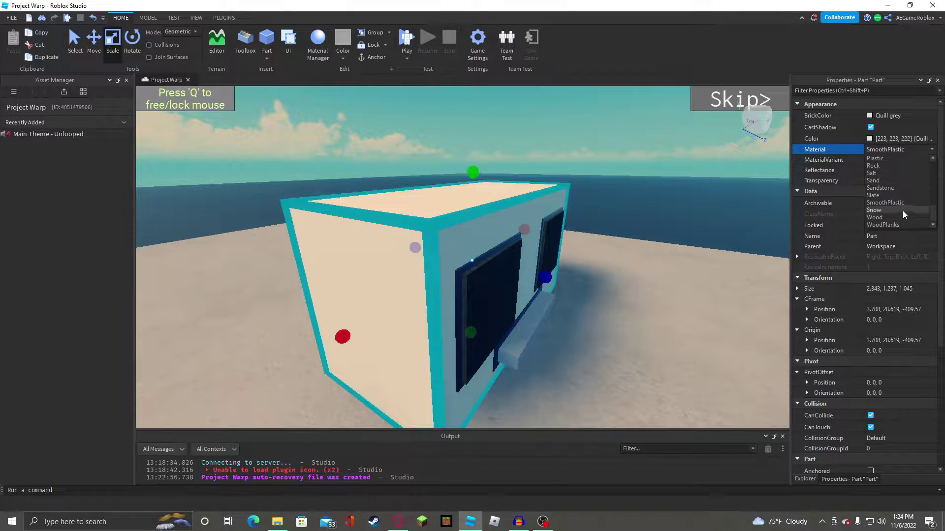
left_click(902, 189)
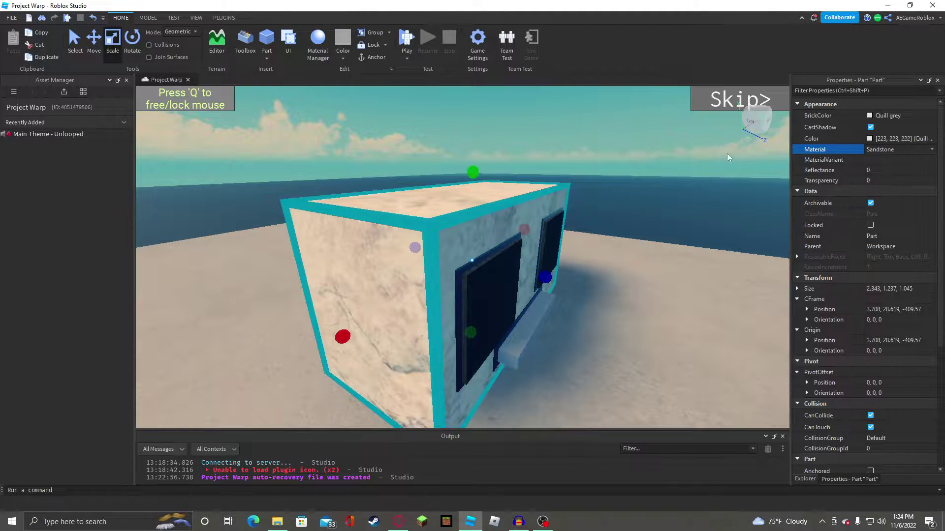
left_click(908, 149)
left_click(899, 192)
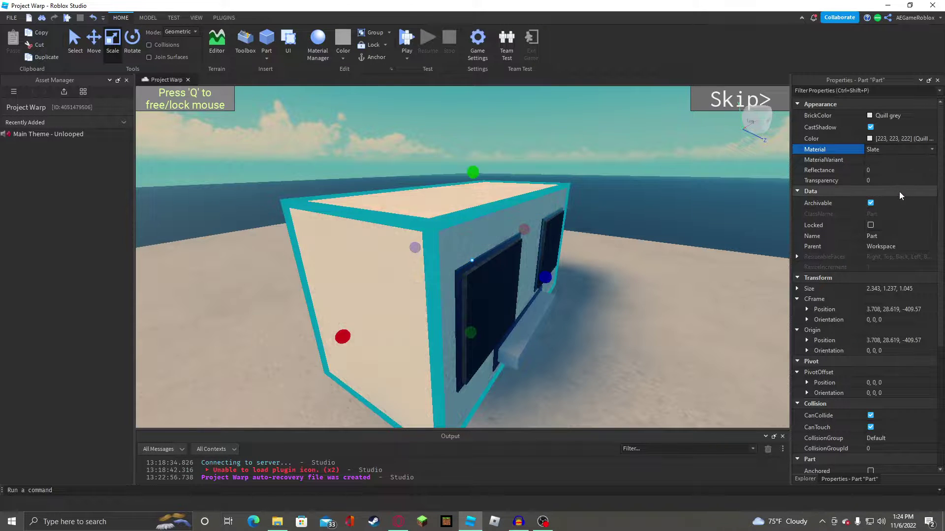
right_click_drag(732, 153, 732, 153)
left_click(639, 129)
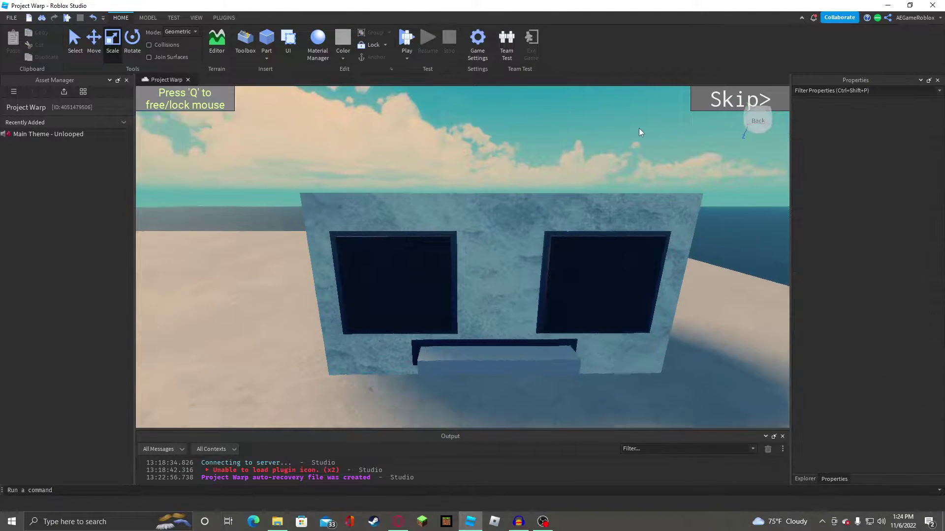
right_click_drag(631, 129, 639, 129)
Change the radio body block's material to Plastic.
left_click(526, 196)
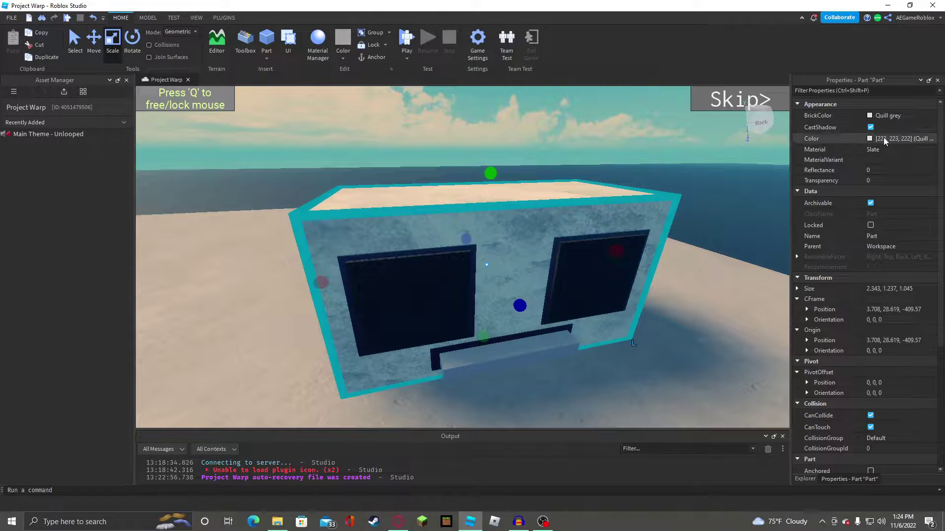
left_click(899, 156)
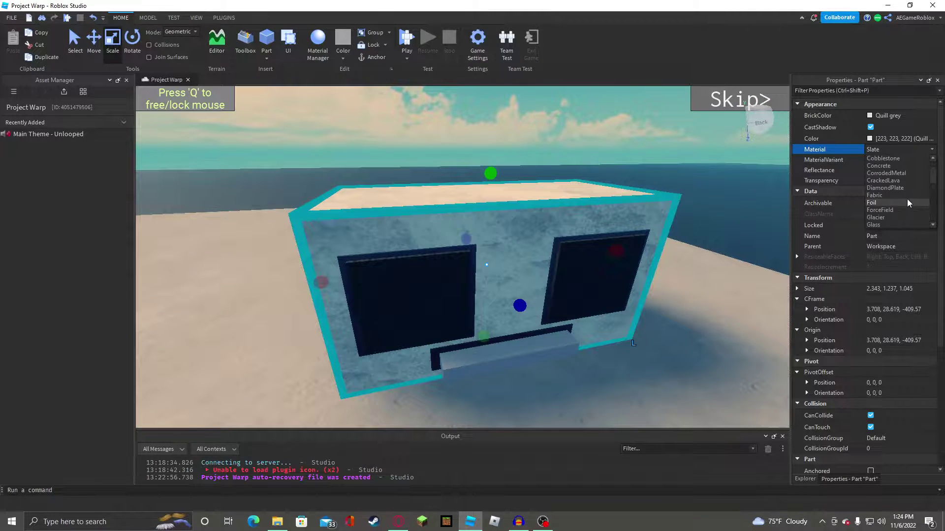
left_click(898, 210)
left_click(527, 141)
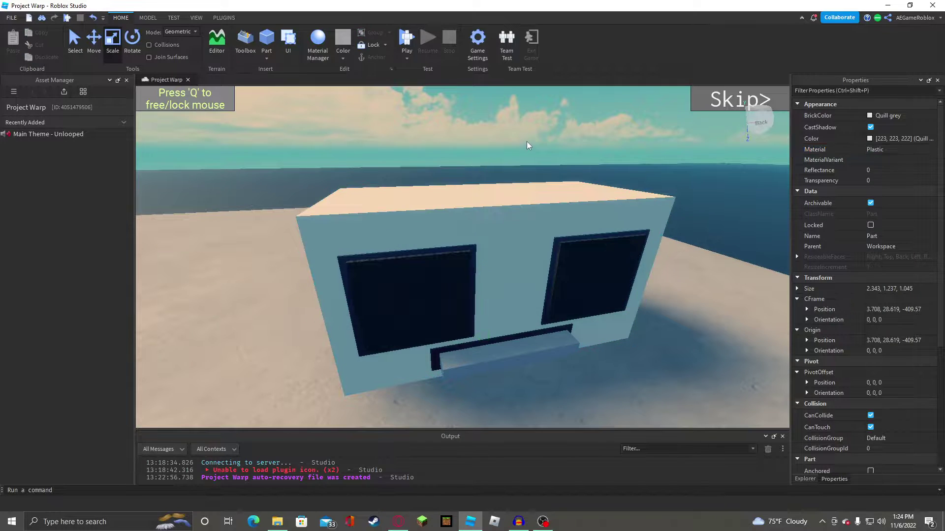
right_click_drag(527, 141, 528, 139)
Change the radio body block's material to SmoothPlastic.
left_click(497, 199)
left_click(891, 149)
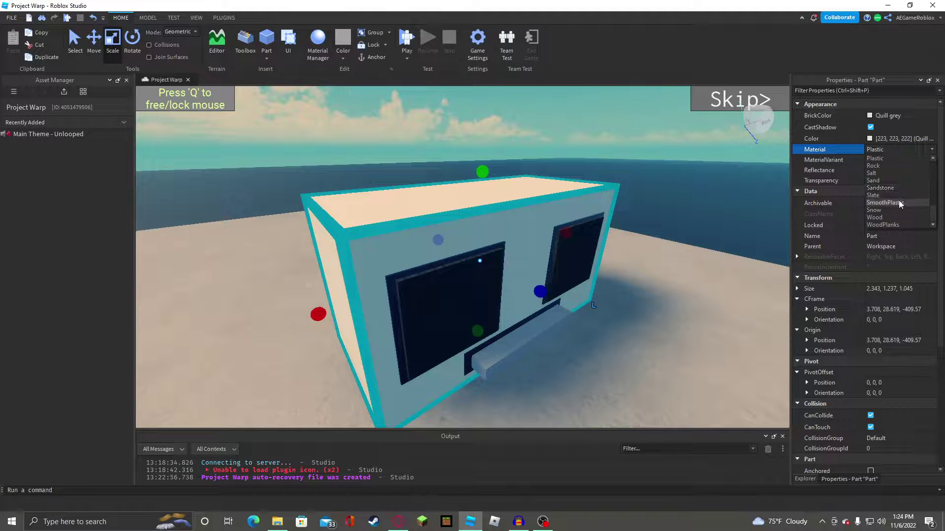
left_click(900, 191)
left_click(603, 163)
right_click_drag(610, 146, 610, 146)
left_click(561, 190)
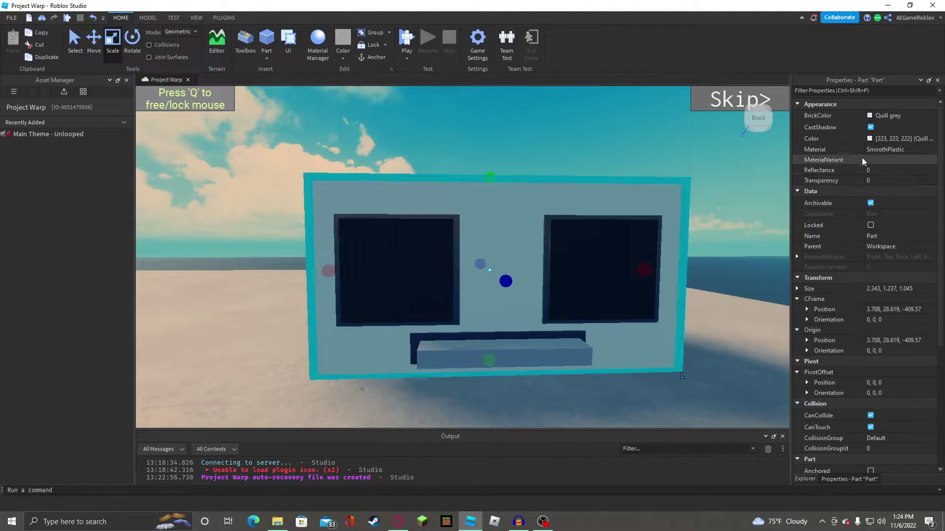
left_click(879, 180)
left_click(883, 170)
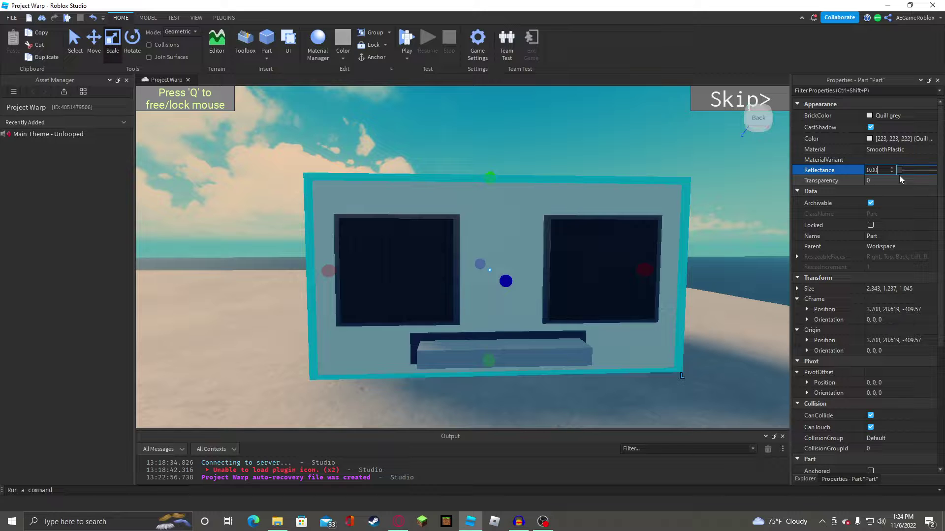
left_click(624, 147)
right_click_drag(625, 147, 624, 147)
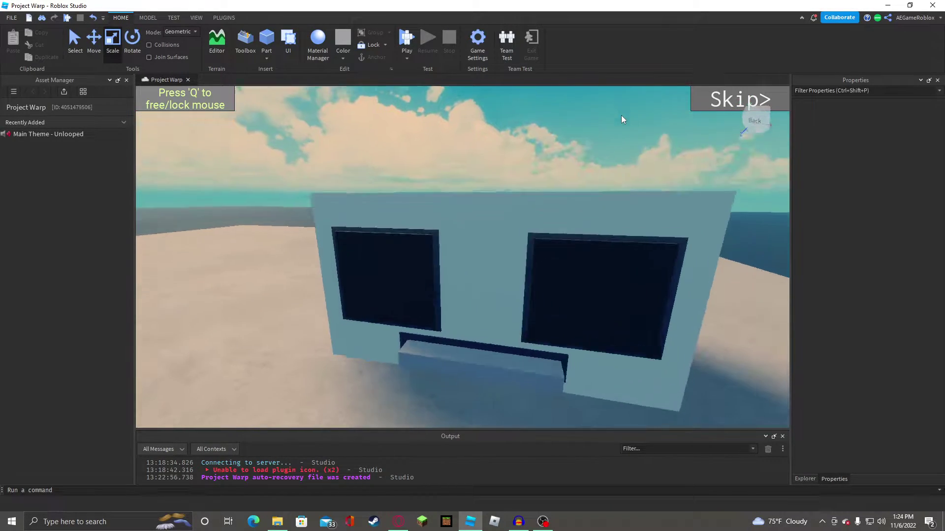
left_click(529, 368)
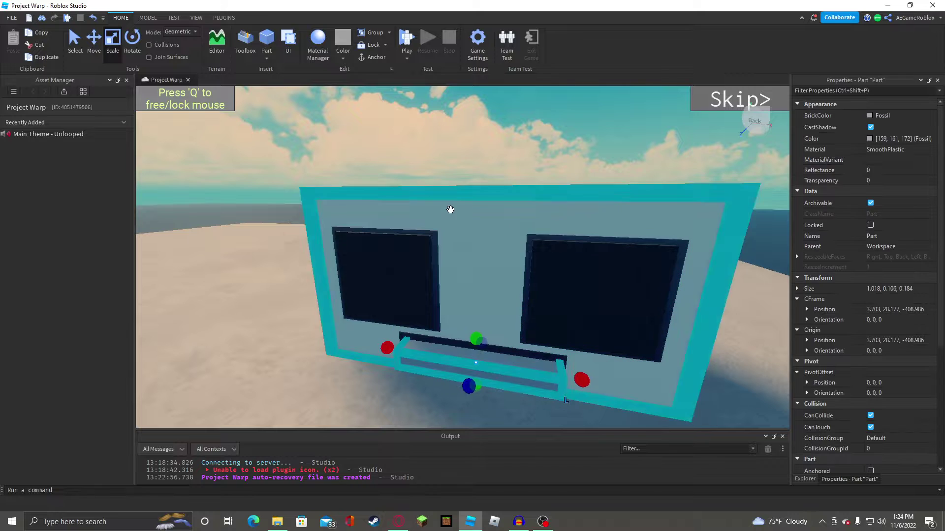
left_click(426, 107)
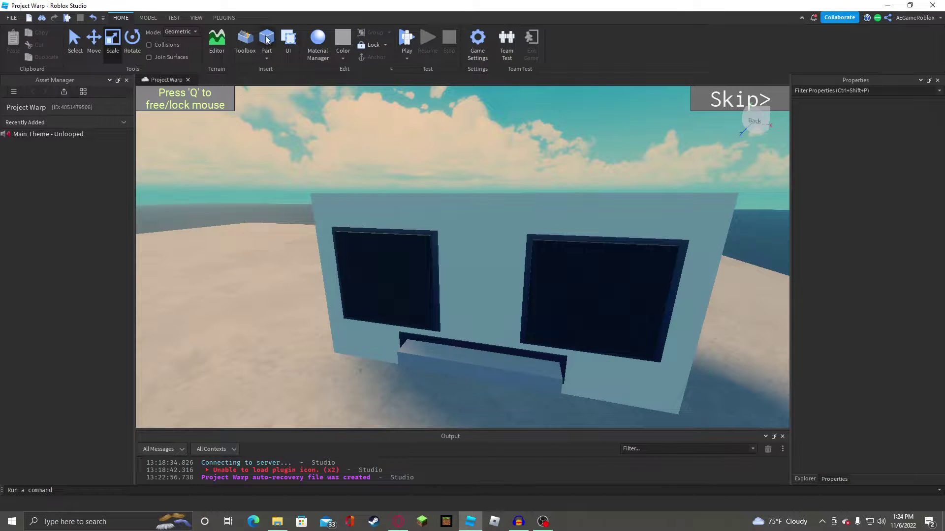
Duplicate the protruding strip and scale the copy to 0.842, 0.113, 0.142 as an inset.
left_click(475, 379)
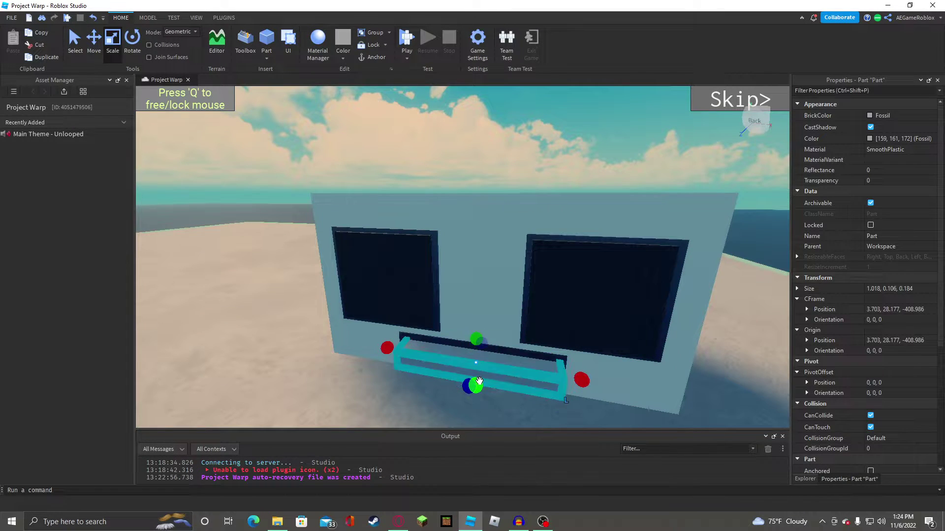
left_click_drag(468, 392, 469, 385)
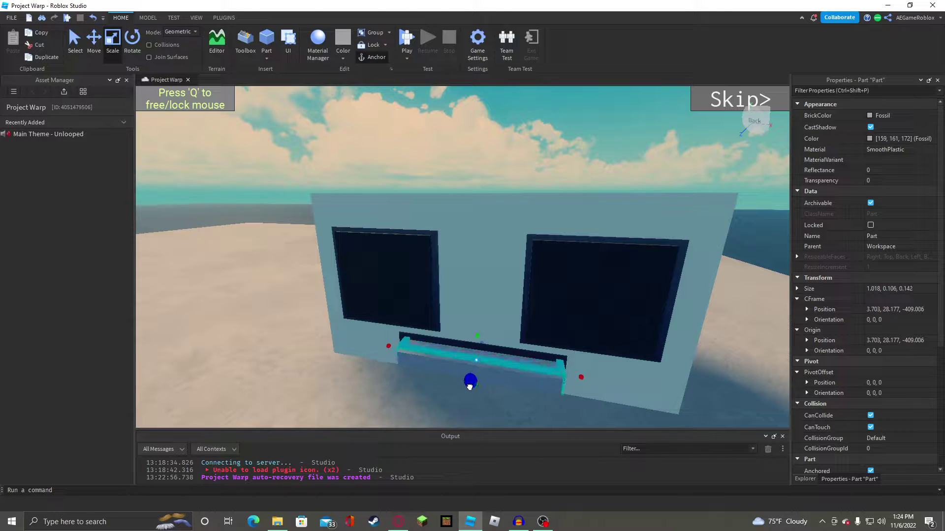
left_click_drag(388, 342, 401, 345, "ctrl")
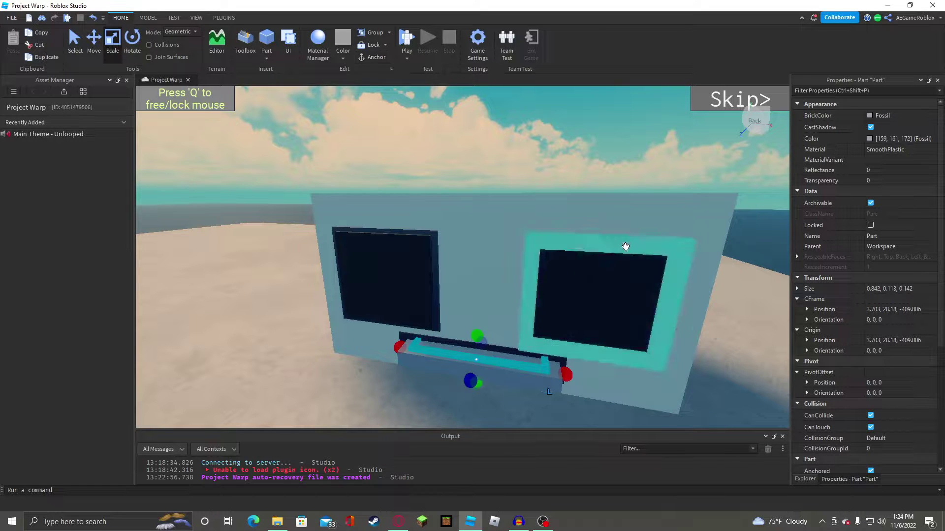
Change the inset strip copy's BrickColor to Black.
left_click(899, 114)
left_click(861, 294)
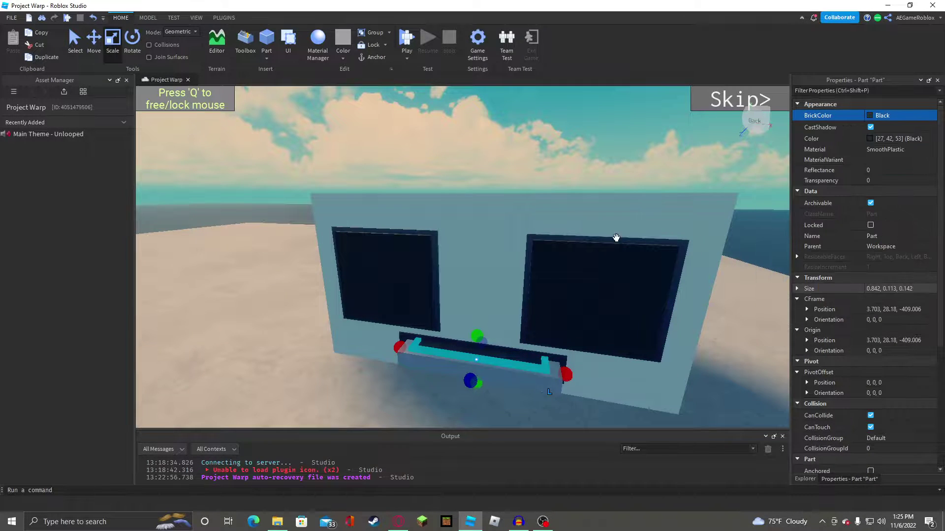
left_click(500, 143)
right_click_drag(521, 140, 521, 139)
Add a SurfaceGui to the black inset part and set its Face to Top.
left_click(475, 351)
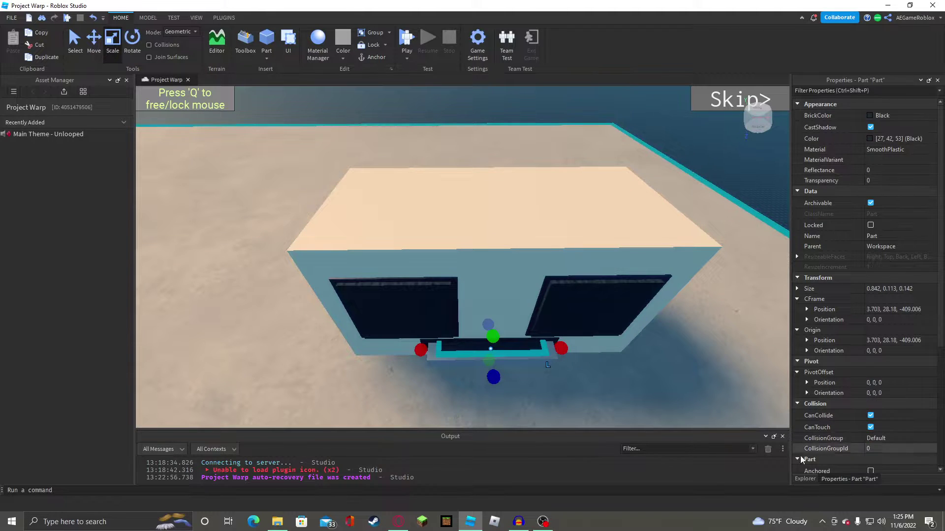
left_click(804, 479)
left_click(842, 462)
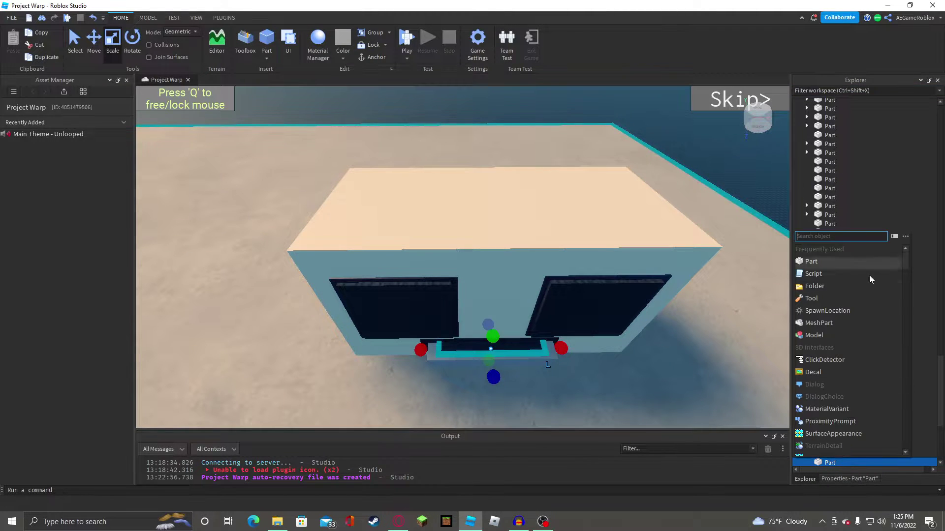
type("su")
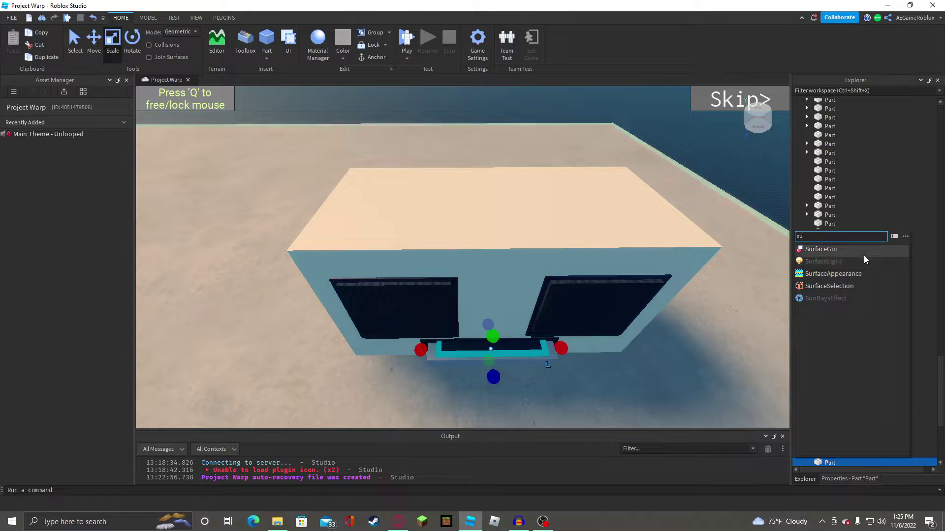
left_click(864, 253)
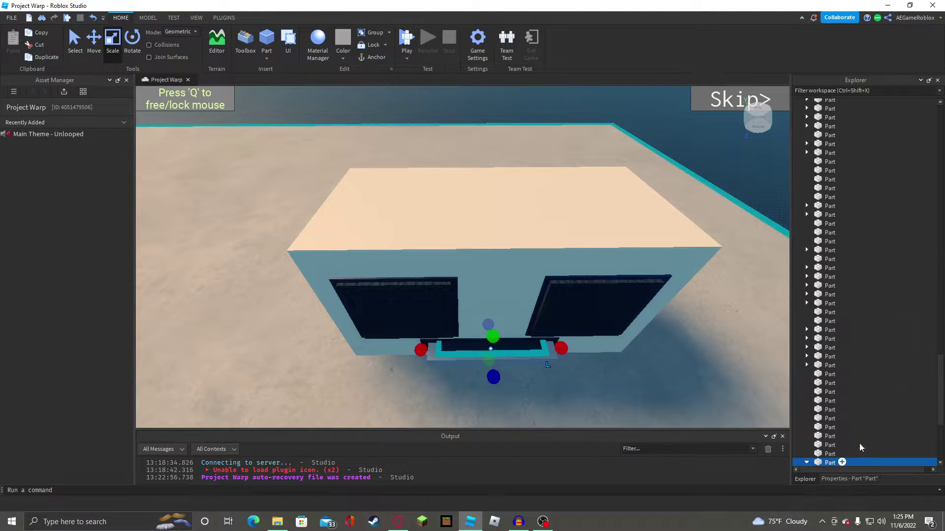
left_click(854, 477)
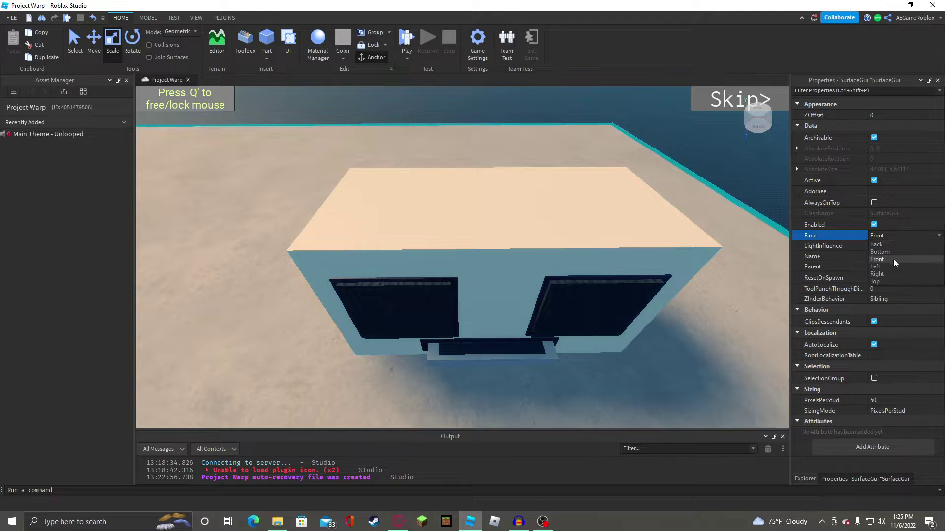
left_click(883, 280)
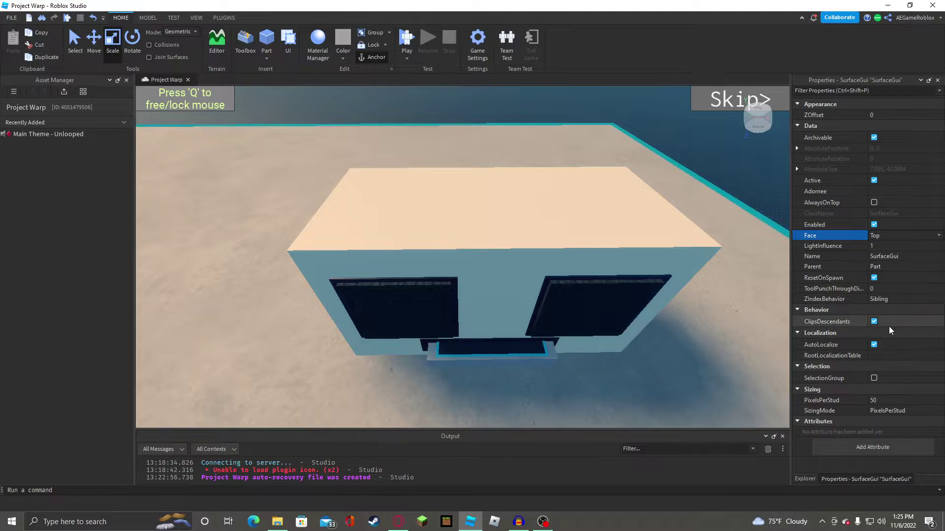
Add a TextLabel inside the SurfaceGui and set its Size to 1,0,1,0.
left_click(805, 478)
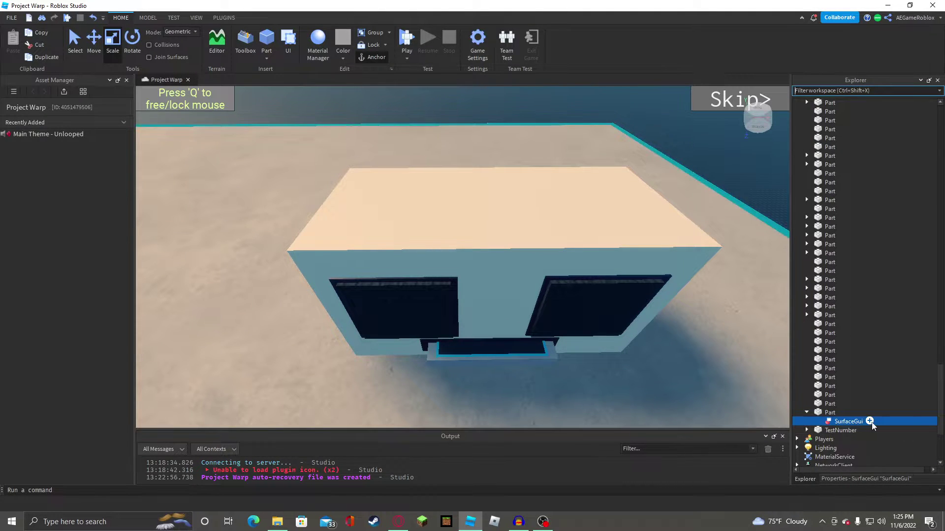
left_click(871, 421)
type("tex")
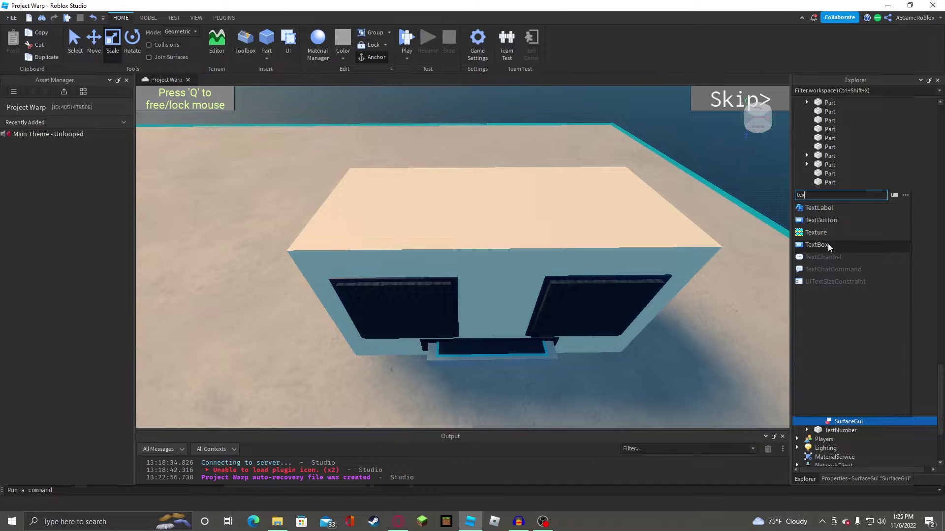
left_click(835, 212)
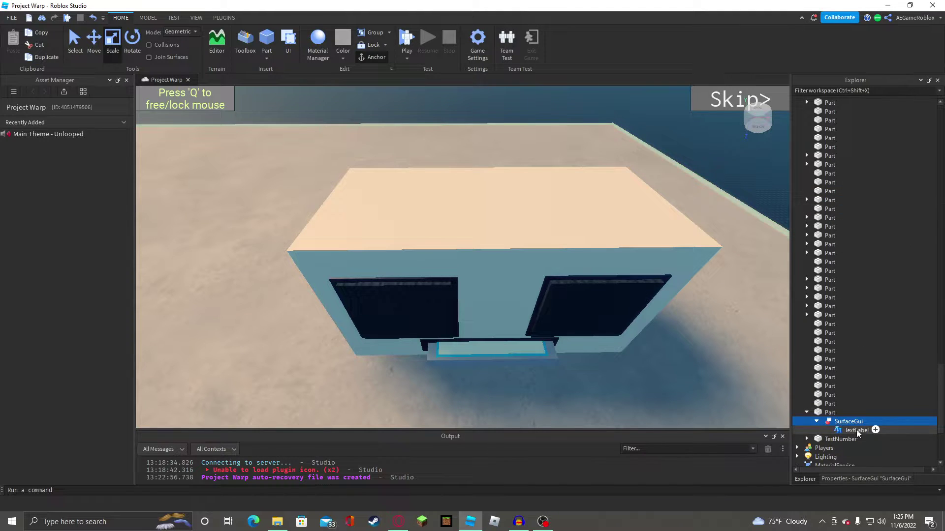
left_click(867, 478)
scroll(896, 305, "down", 5)
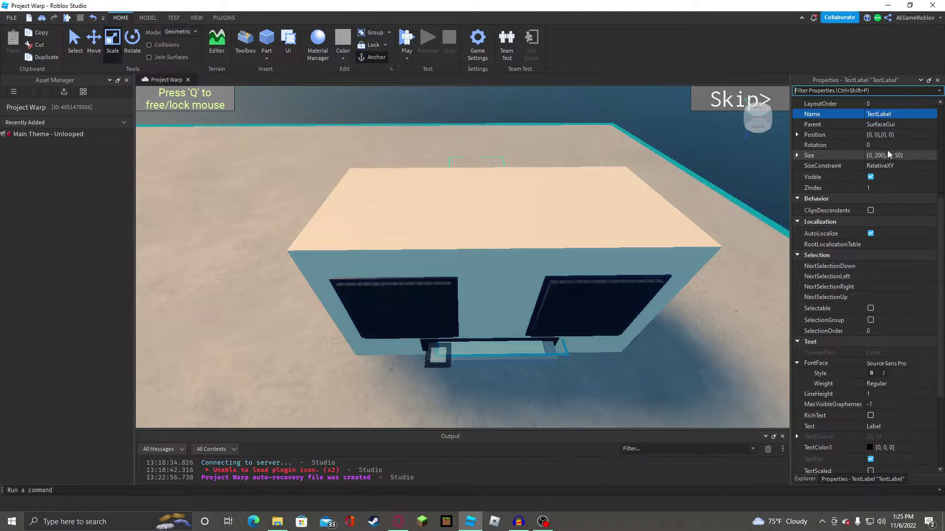
left_click(890, 155)
type("1,0,1,0")
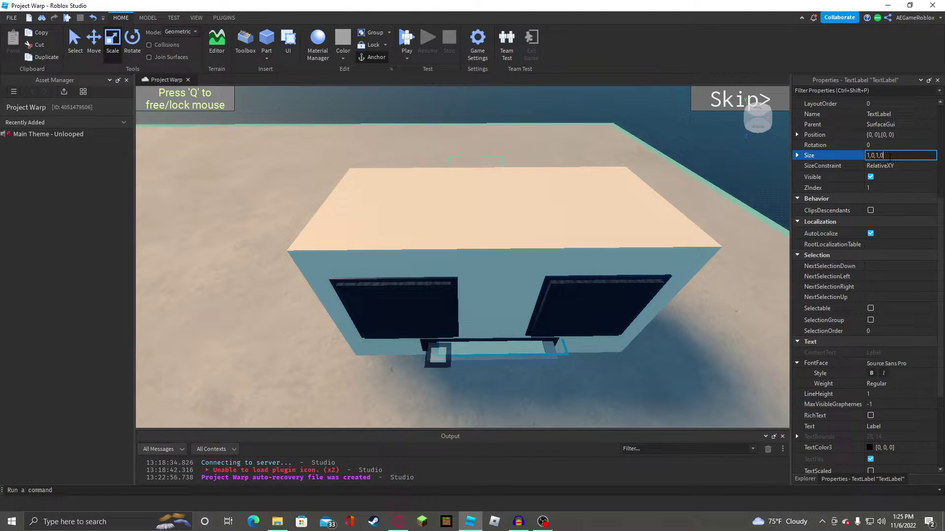
key("Return")
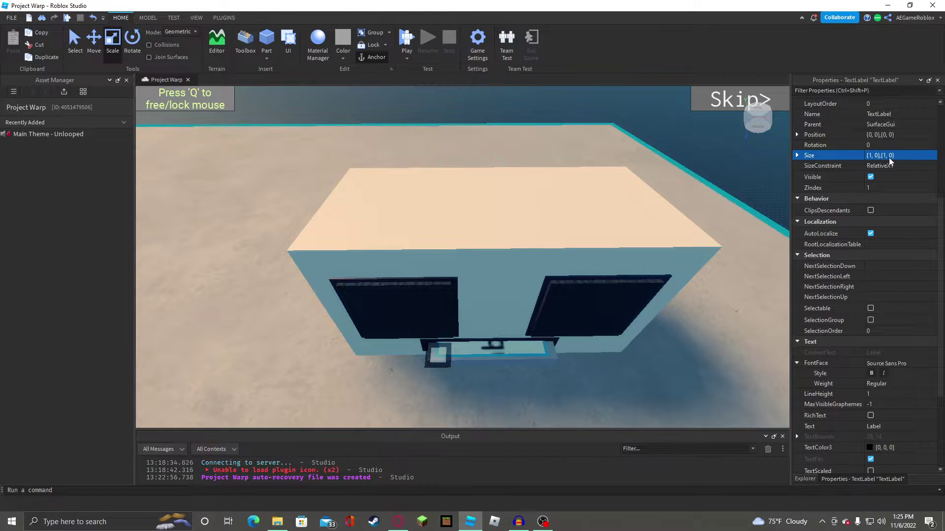
Replace the TextLabel's text with the single letter "S".
scroll(898, 250, "down", 4)
scroll(890, 296, "up", 4)
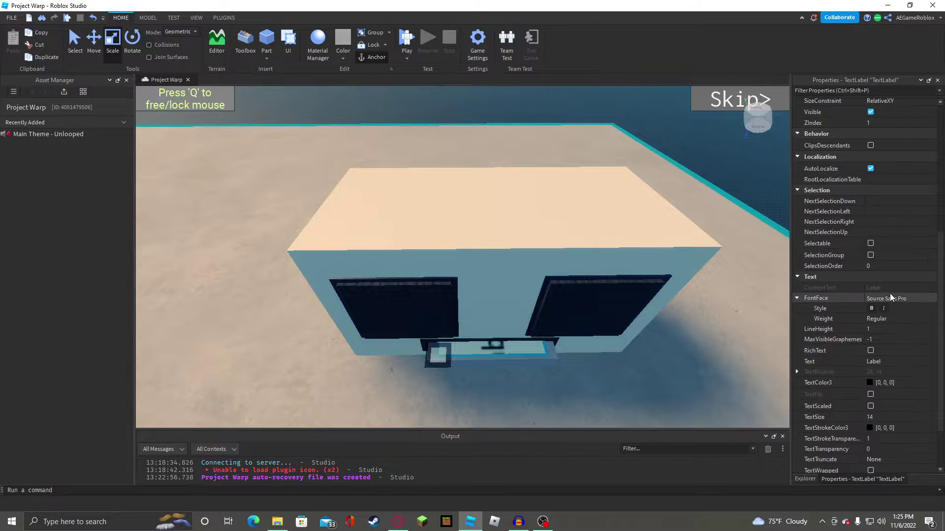
scroll(890, 295, "up", 1)
scroll(890, 296, "down", 5)
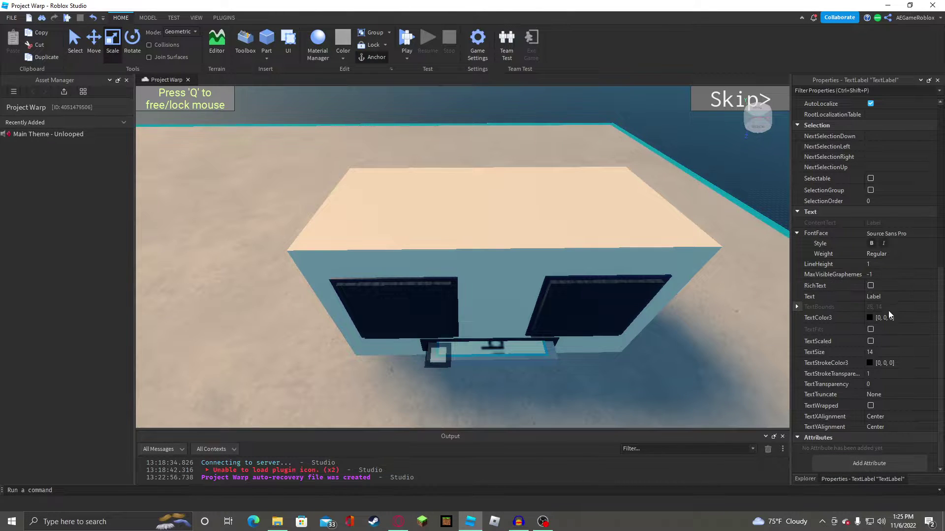
left_click(883, 296)
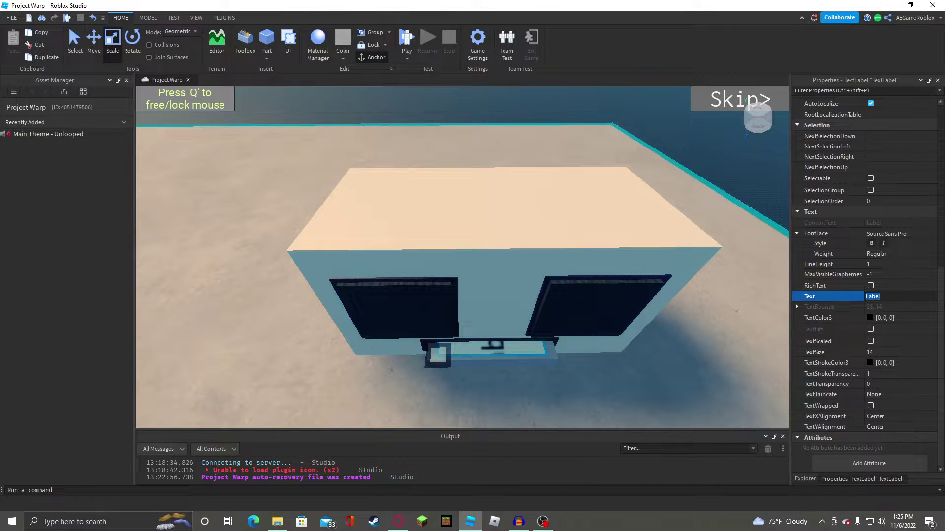
type("s")
key("Return")
Set the TextLabel's Rotation to 90.
scroll(923, 277, "up", 9)
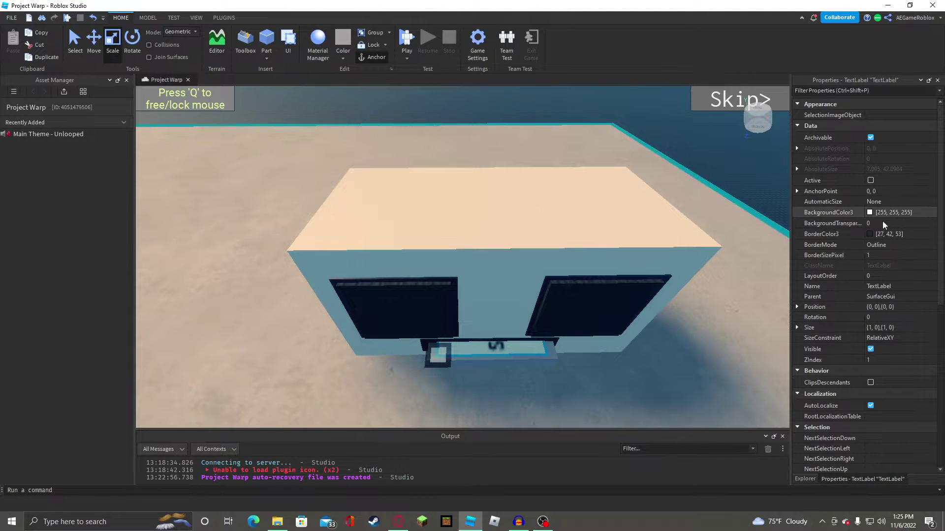
left_click(891, 318)
type("90")
key("Return")
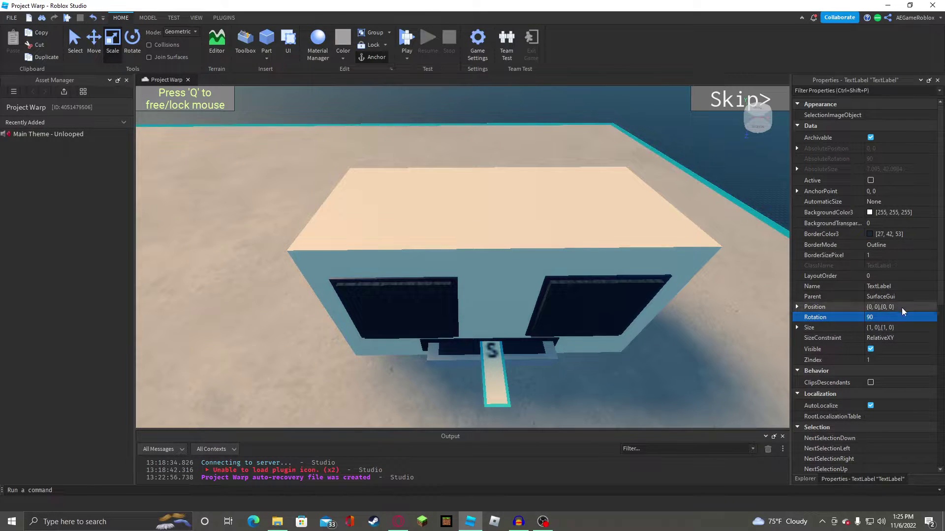
Try TextLabel sizes of {0.5, 0},{1, 0} and {5, 0},{1, 0} in turn.
left_click(895, 328)
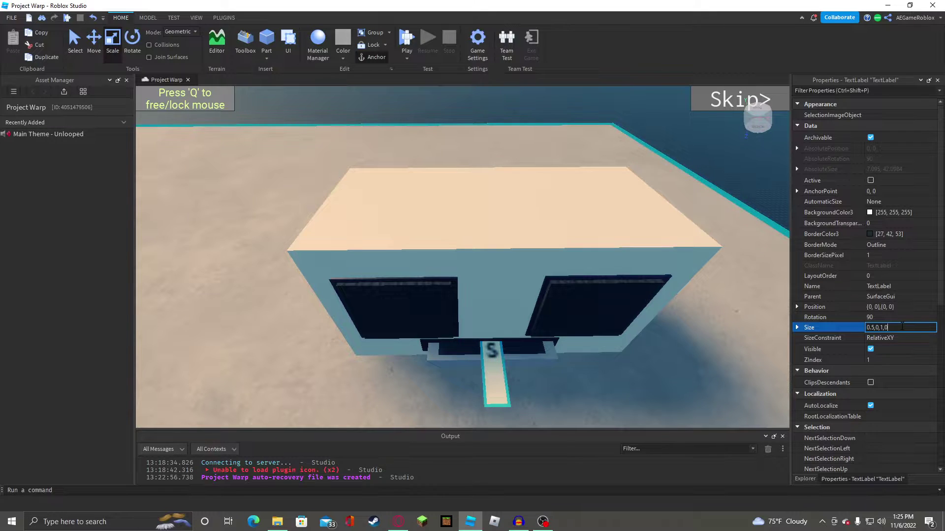
type("0.5,0,1,0")
key("Return")
left_click(902, 326)
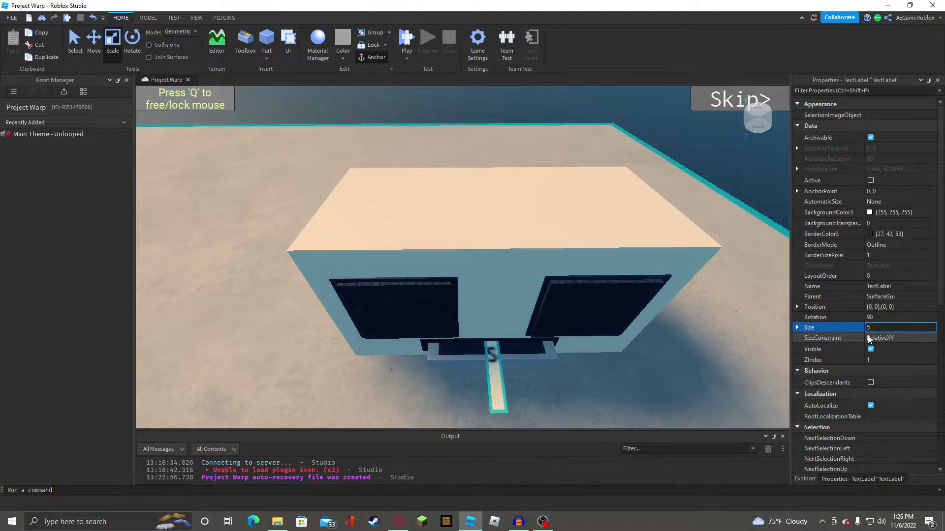
key("Return")
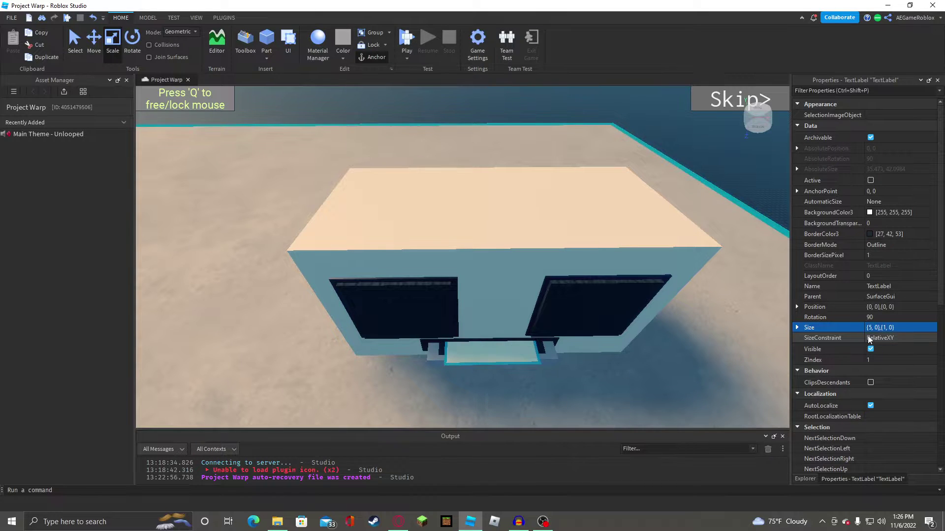
Try a TextLabel Size of {6, 0},{0.05, 0} and inspect the strip up close.
left_click(879, 328)
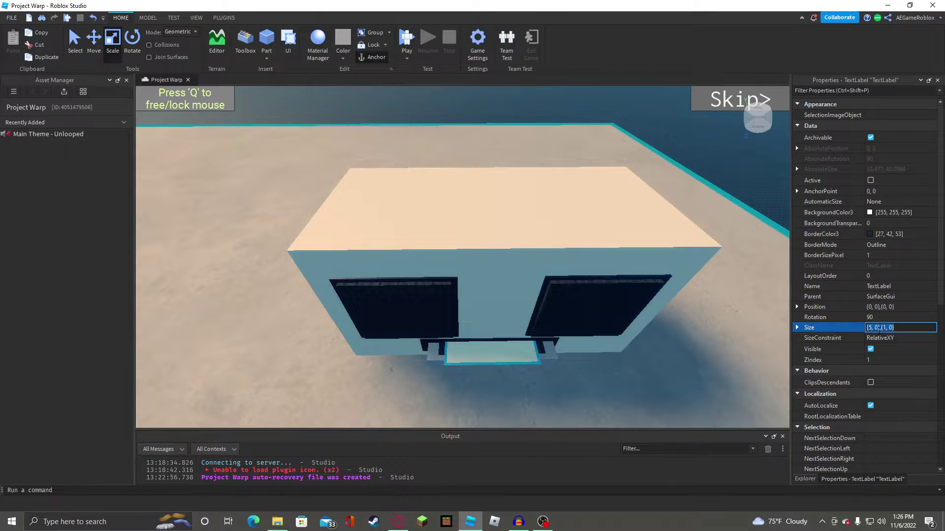
key("ctrl+a")
key("BackSpace")
type("6")
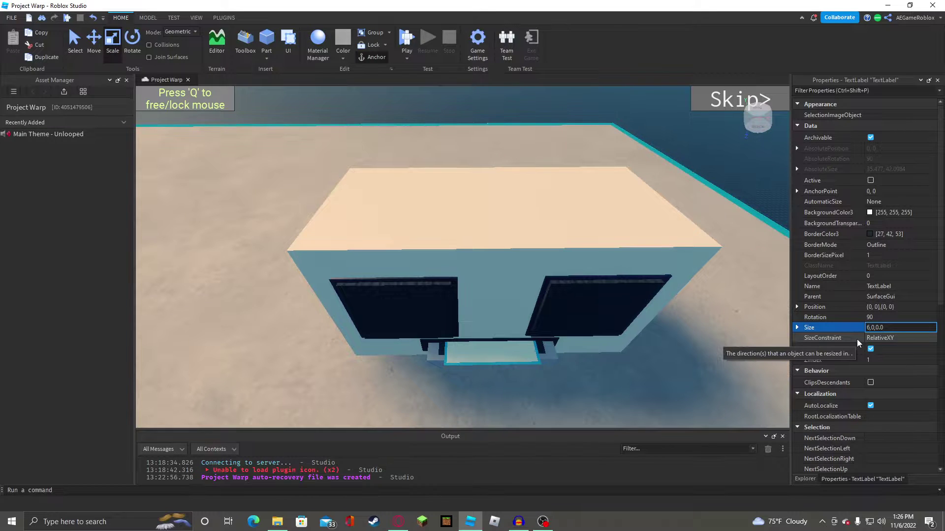
type(",0,0.05")
key("Return")
right_click_drag(632, 290, 633, 291)
key("w")
key("s")
scroll(632, 290, "down", 10)
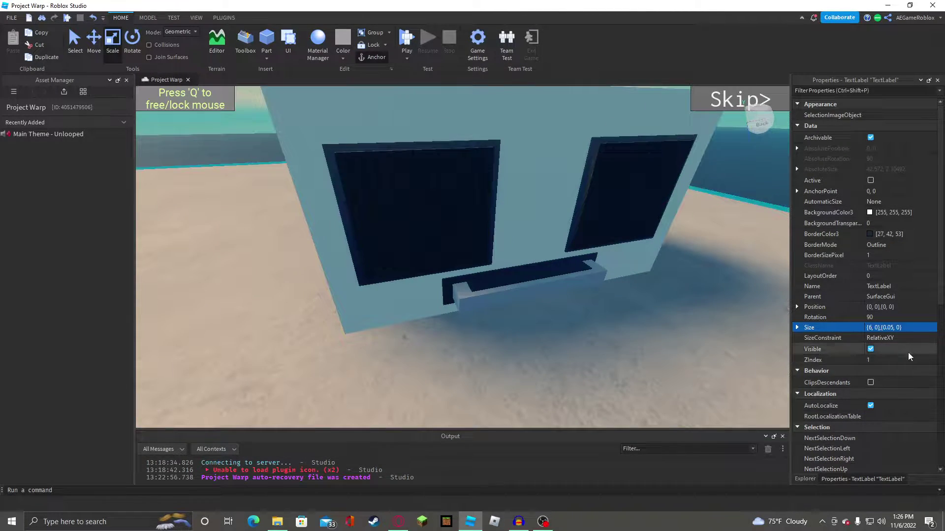
Set the TextLabel's Size back to 1,0,1,0.
left_click(899, 328)
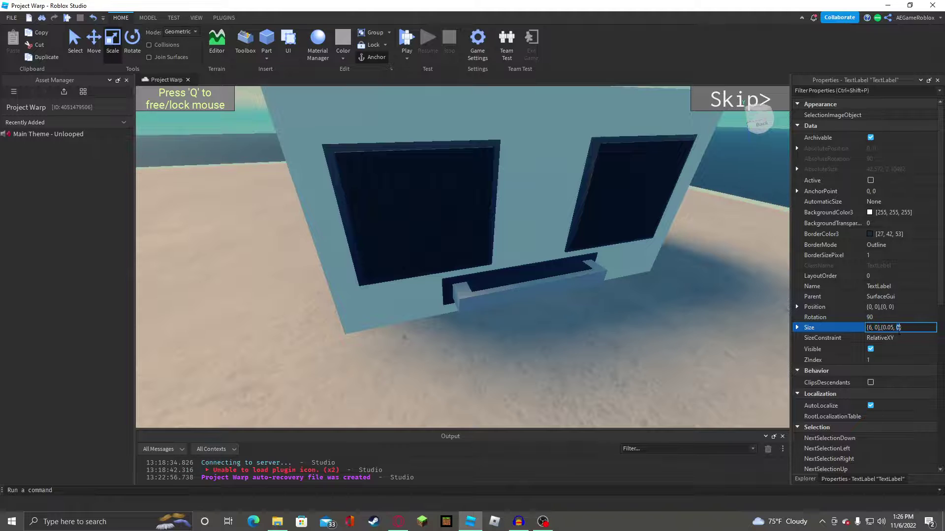
type("1,0,1,0")
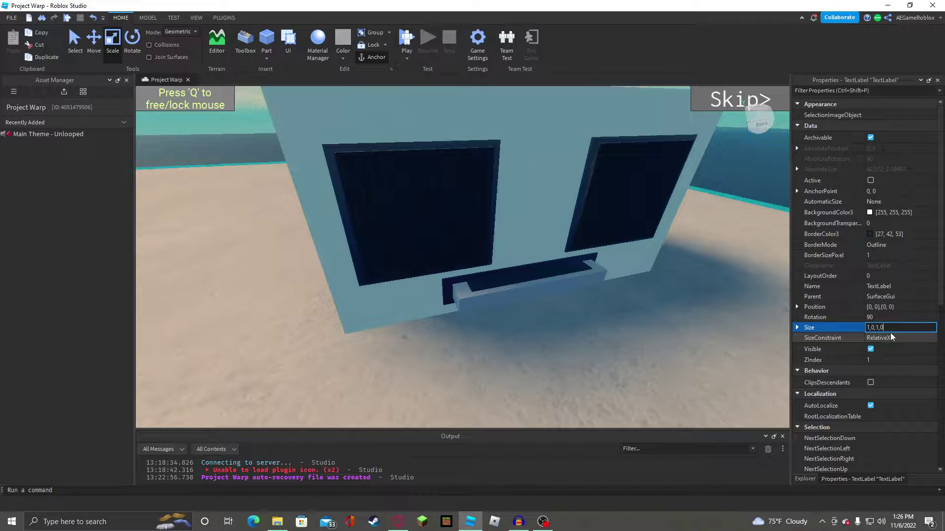
key("Return")
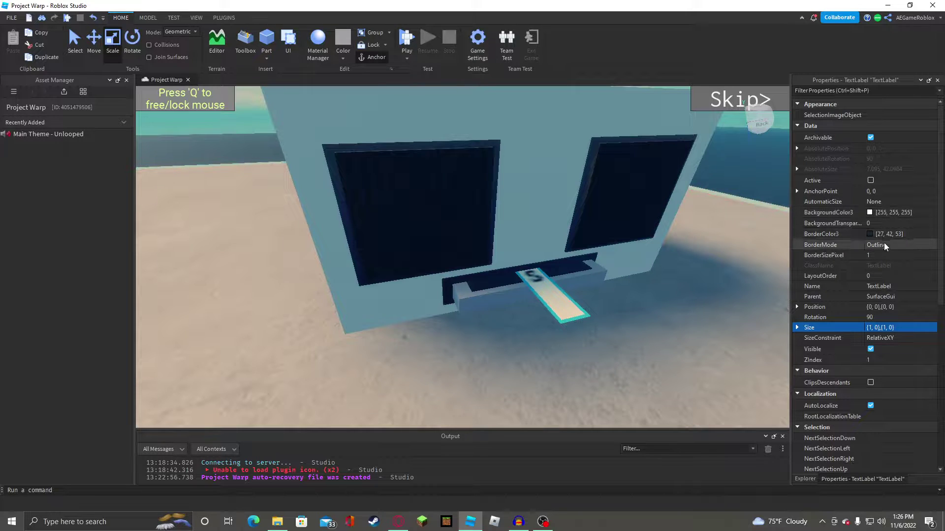
Set the TextLabel's Rotation to 0.
left_click(883, 317)
type("0")
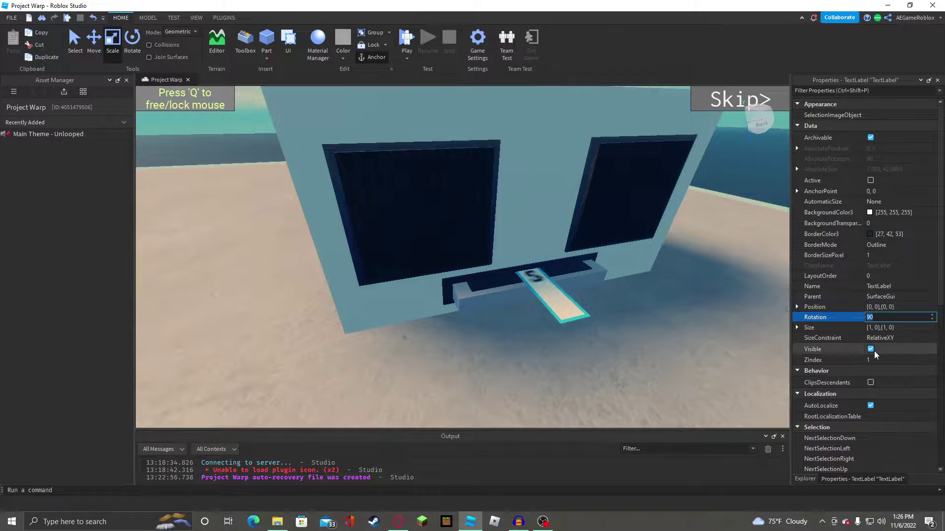
key("Return")
Try rotating the strip's label part to an orientation of 0, 90, 0.
left_click(805, 479)
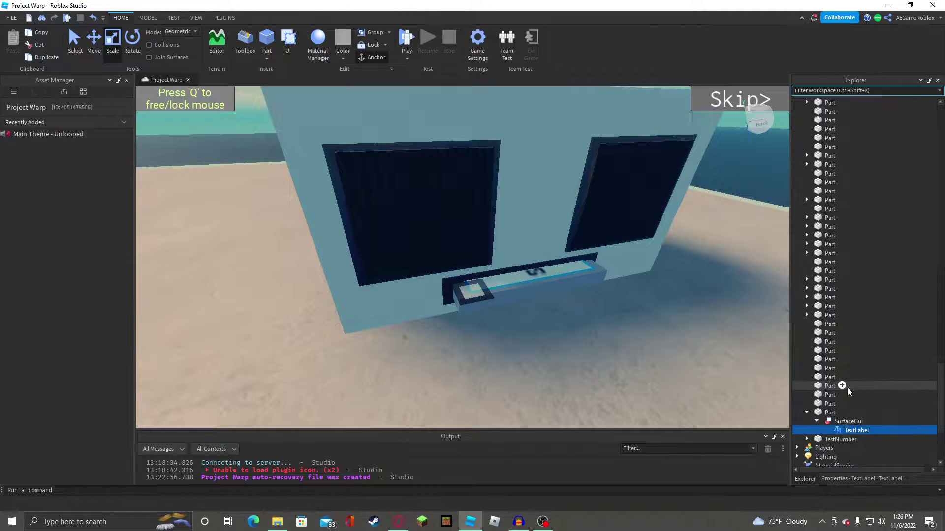
left_click(830, 412)
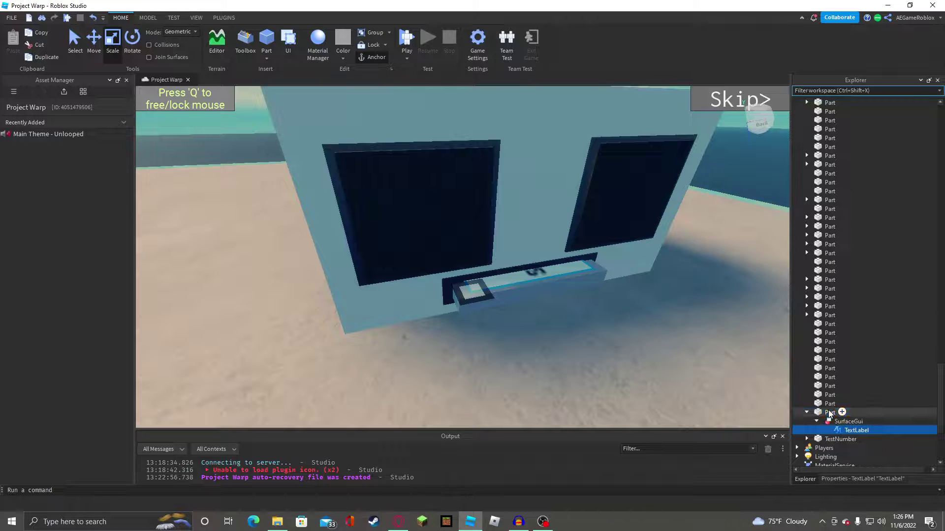
left_click(134, 49)
left_click_drag(506, 316, 605, 295)
Try a Size of 0.113, 0.842, 0.142 on the label part and undo it.
left_click(838, 479)
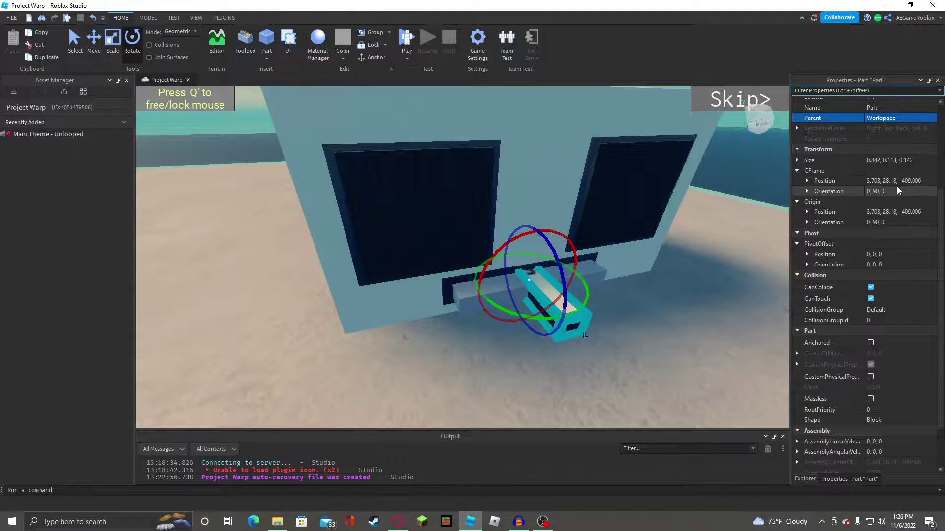
left_click(896, 162)
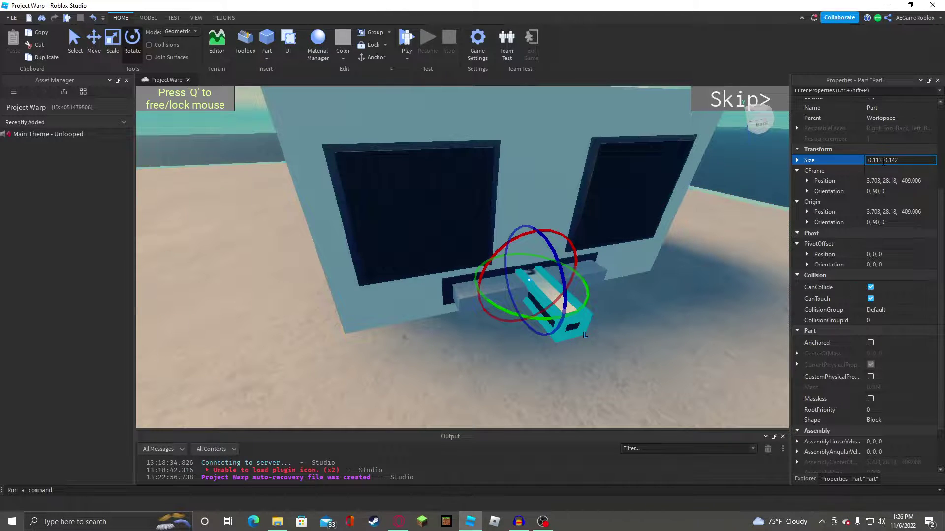
key("Return")
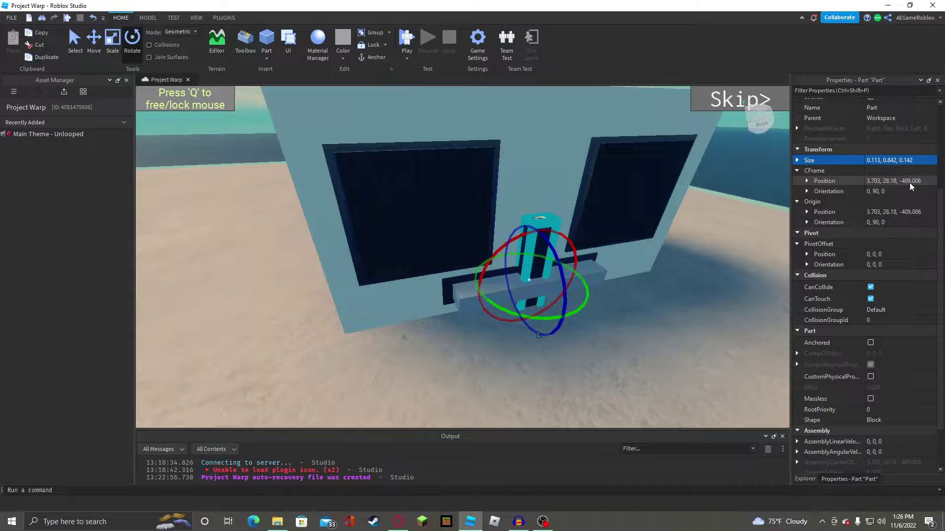
key("ctrl+z")
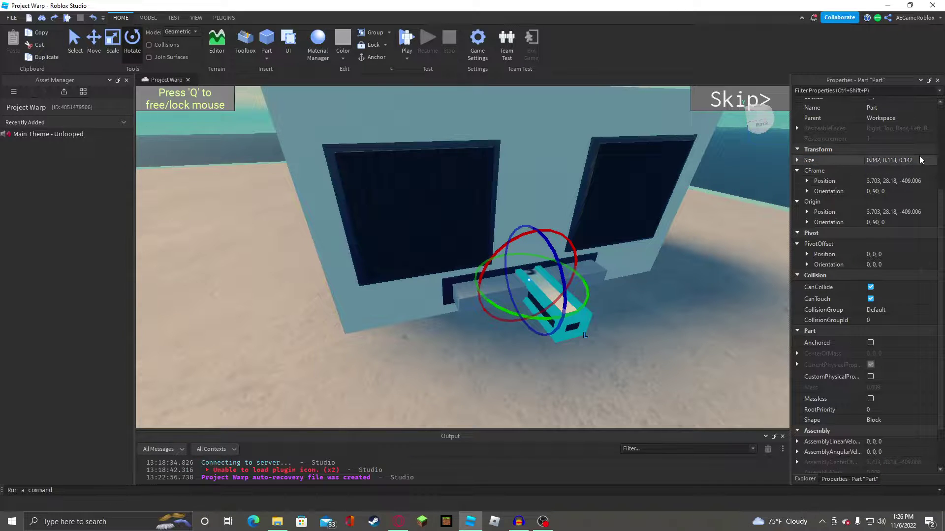
Try moving 0.842 to the last component of the label part's Size, and undo both that change and the rotation.
left_click(918, 162)
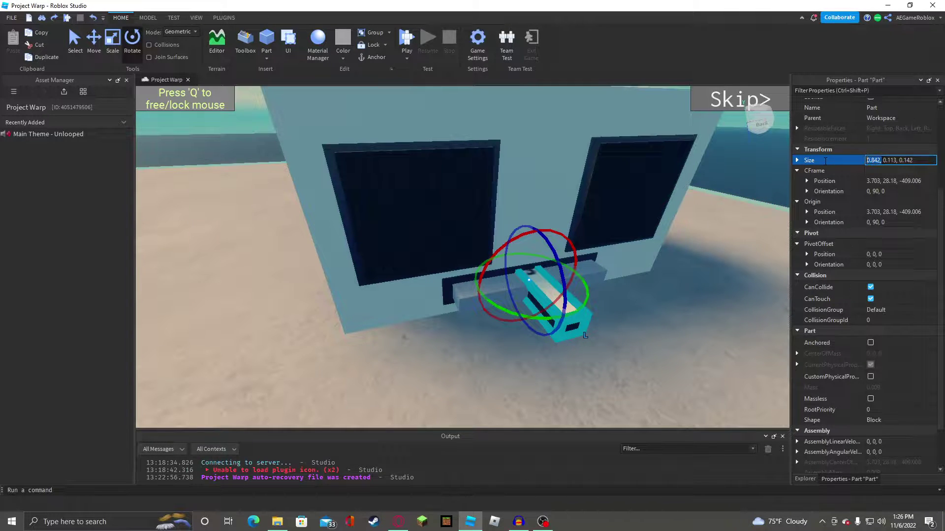
key("BackSpace")
left_click(923, 164)
type("0.842,")
key("Return")
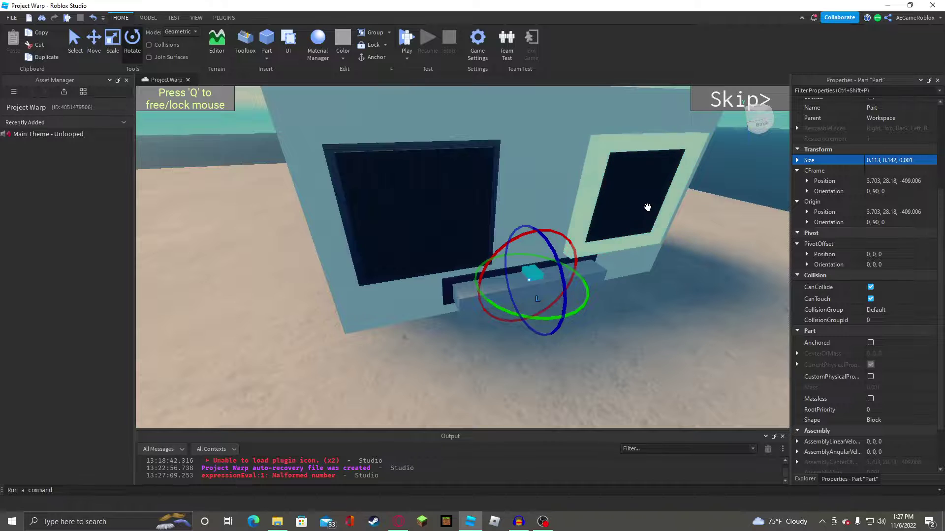
key("ctrl+z")
key("ctrl+z")
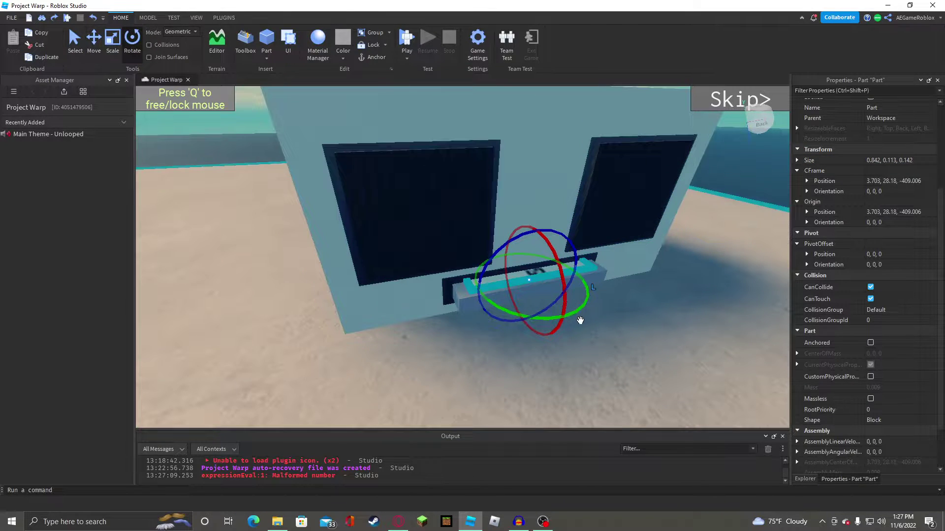
Rotate the label part to 0, 90, 0 and scale it along the strip to a size of about 0.12, 0.113, 0.876.
left_click_drag(580, 318, 579, 258)
left_click(113, 47)
right_click_drag(556, 249, 590, 265)
left_click_drag(609, 310, 556, 287)
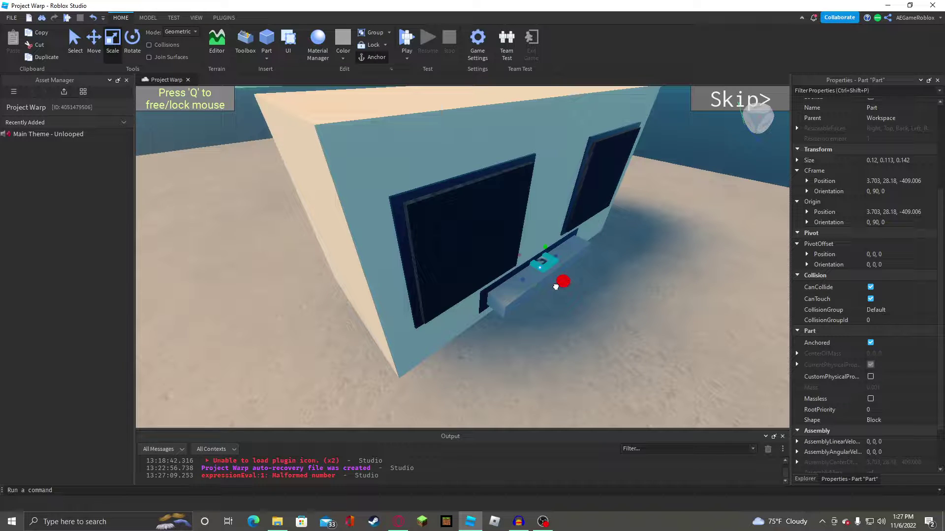
left_click_drag(547, 255, 585, 244)
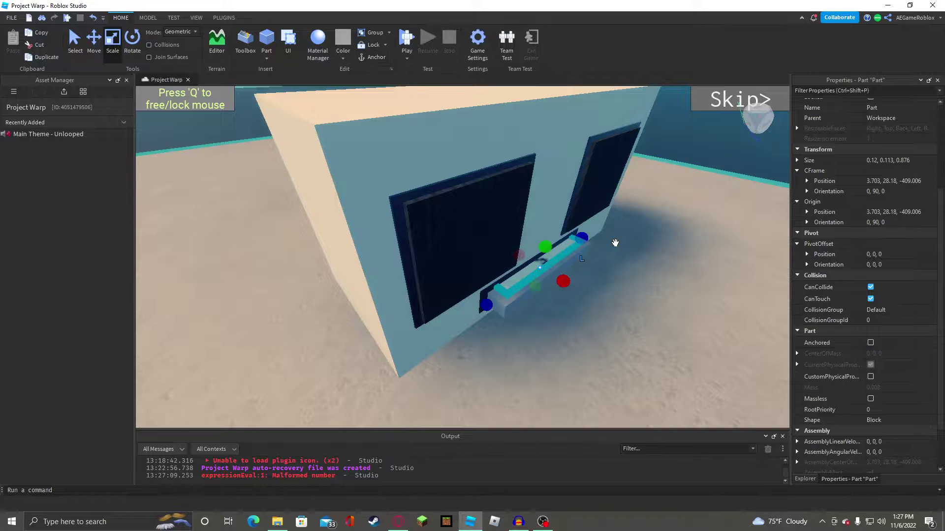
Scale the label part's depth down to about 0.11 on the side facing the radio body.
key("d")
right_click_drag(613, 242, 613, 243)
key("a")
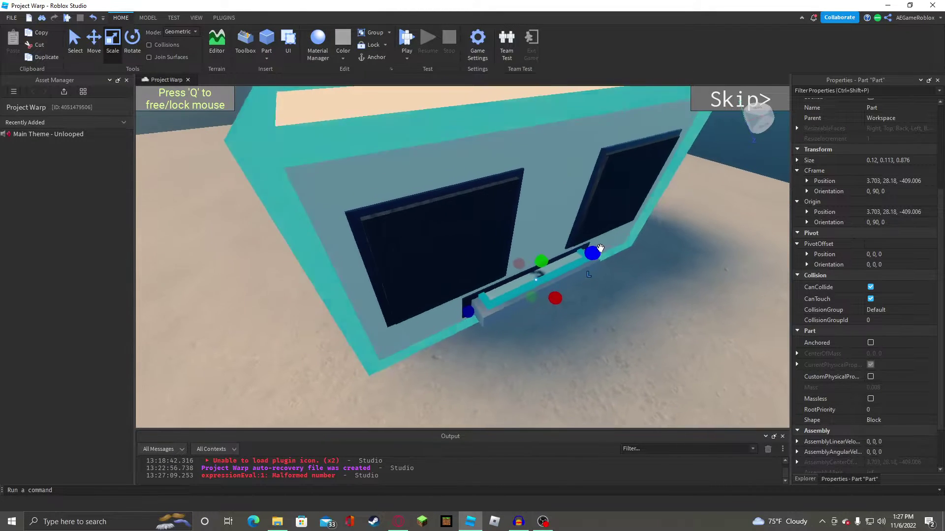
left_click_drag(523, 264, 524, 264)
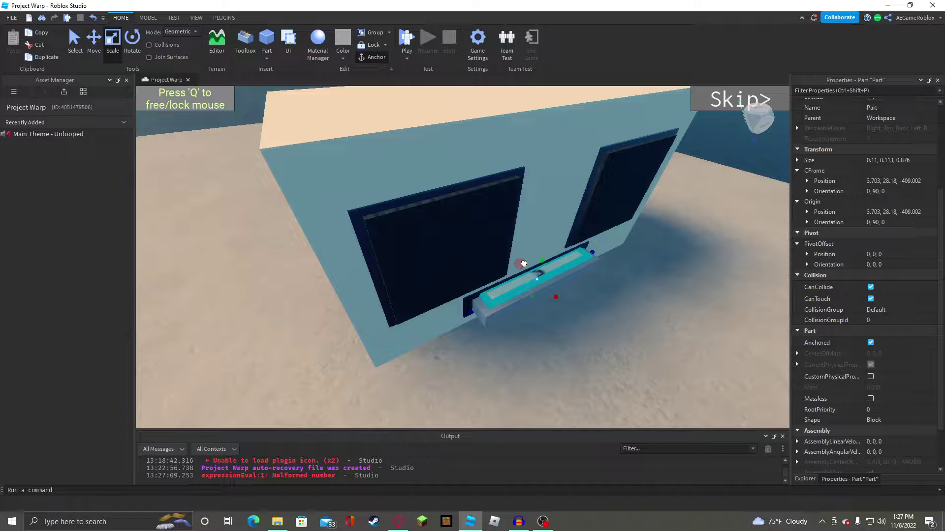
Try TextScaled on the strip's TextLabel and turn it back off.
left_click(805, 478)
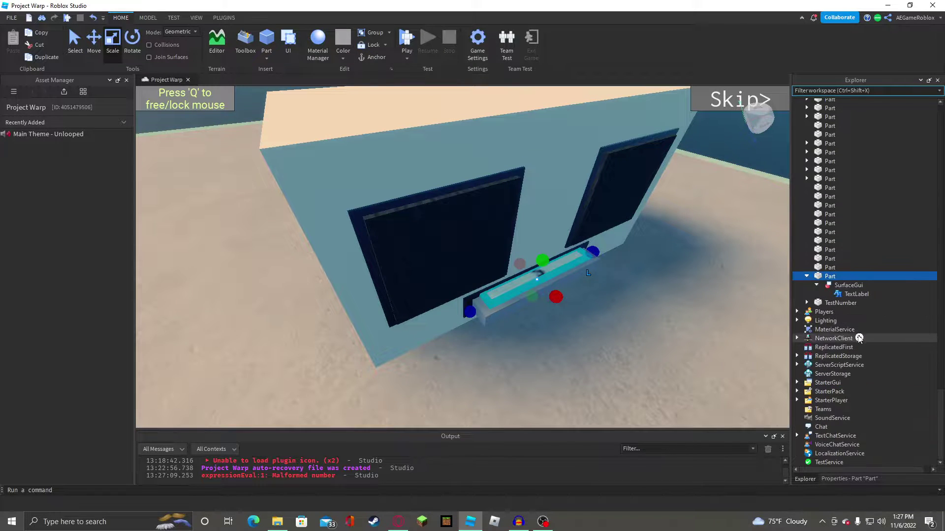
left_click(857, 294)
left_click(868, 480)
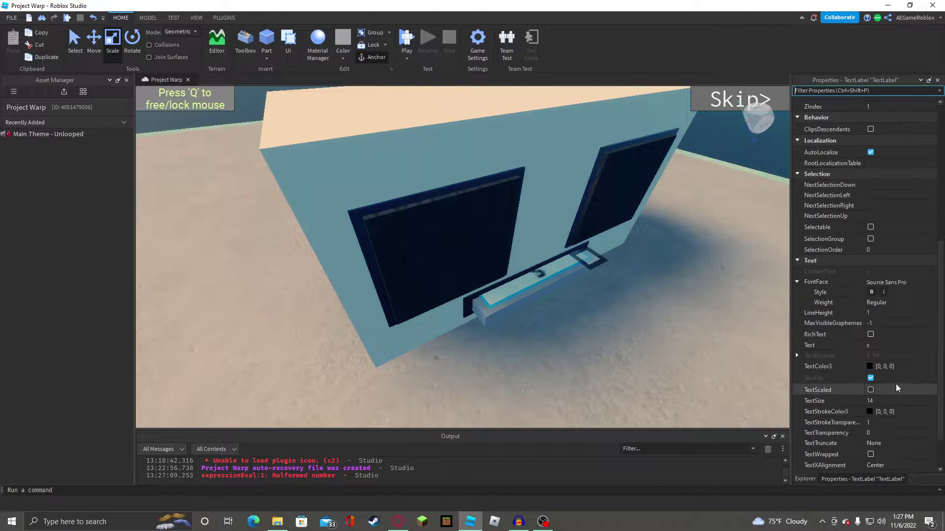
scroll(892, 374, "down", 2)
left_click(870, 341)
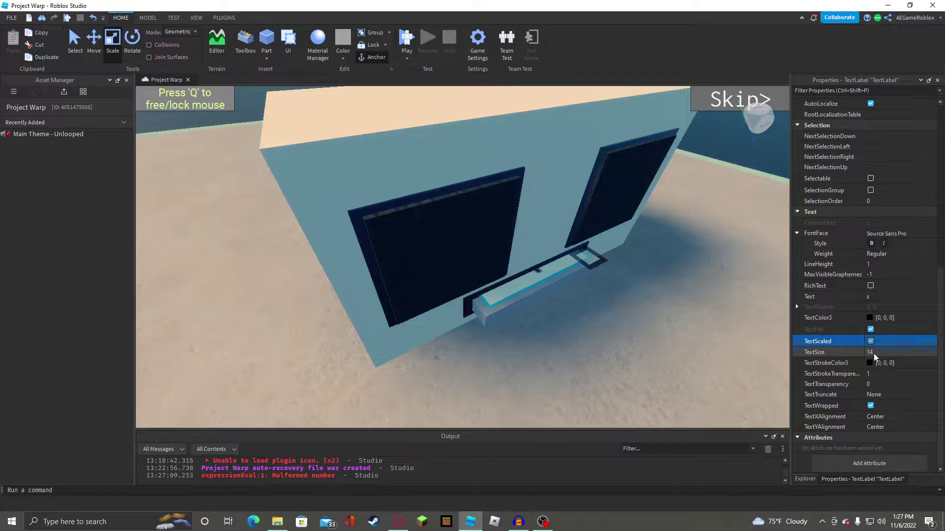
right_click_drag(618, 279, 650, 276)
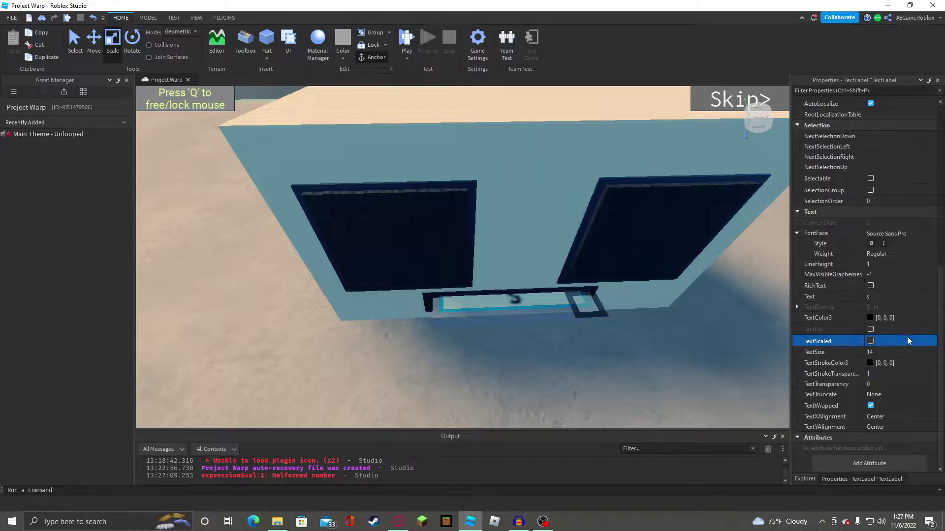
Set the TextLabel's Text to "super beats" and check how it reads on the strip.
left_click(903, 297)
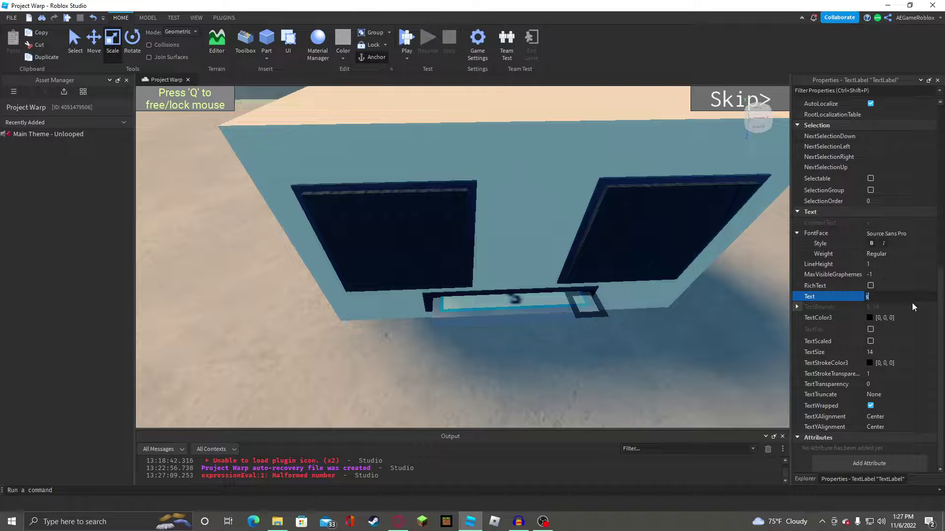
type("super beats")
key("Return")
right_click_drag(433, 272, 435, 270)
scroll(435, 270, "down", 5)
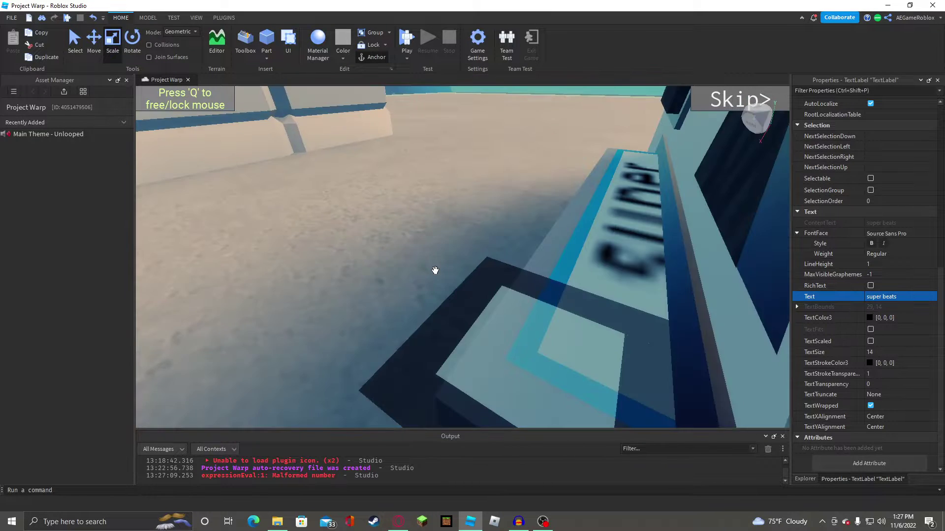
right_click_drag(465, 170, 417, 144)
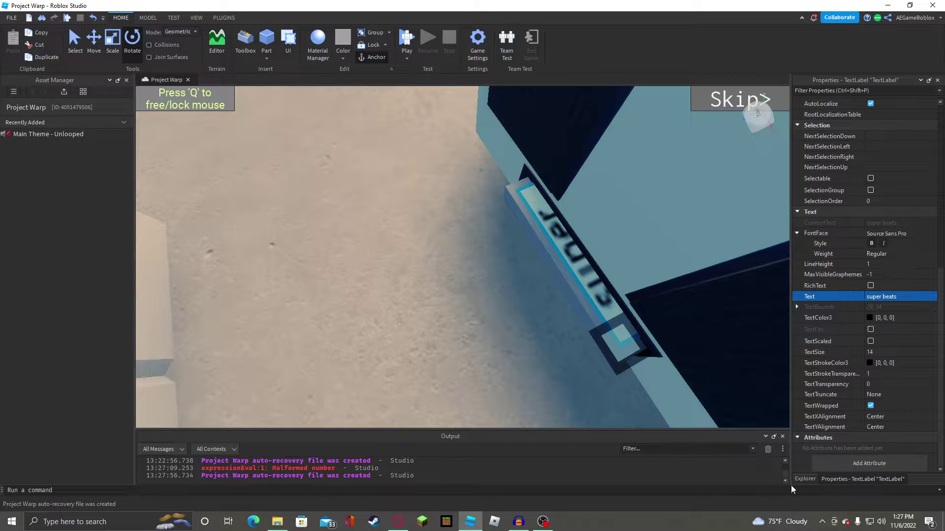
Rotate the label part half a turn about its vertical axis to flip the text's reading direction.
left_click(805, 478)
left_click(834, 276)
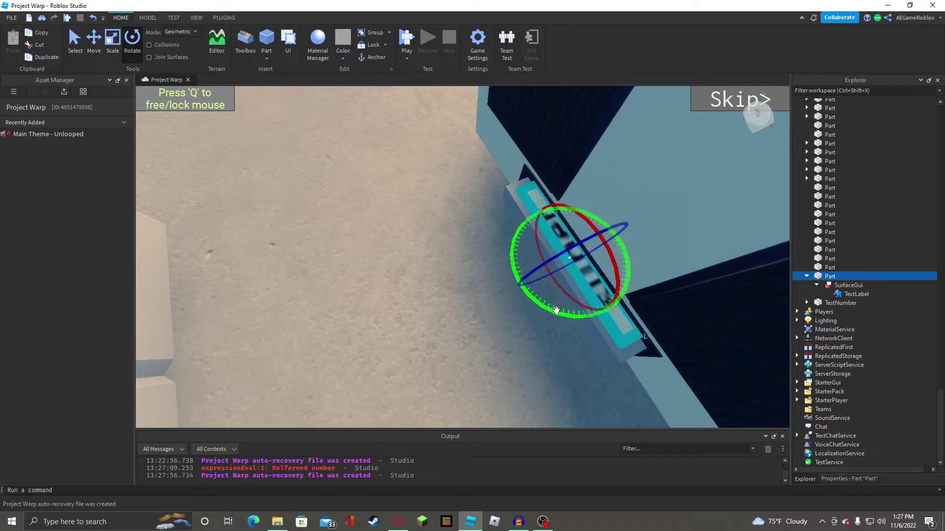
left_click_drag(556, 310, 581, 204)
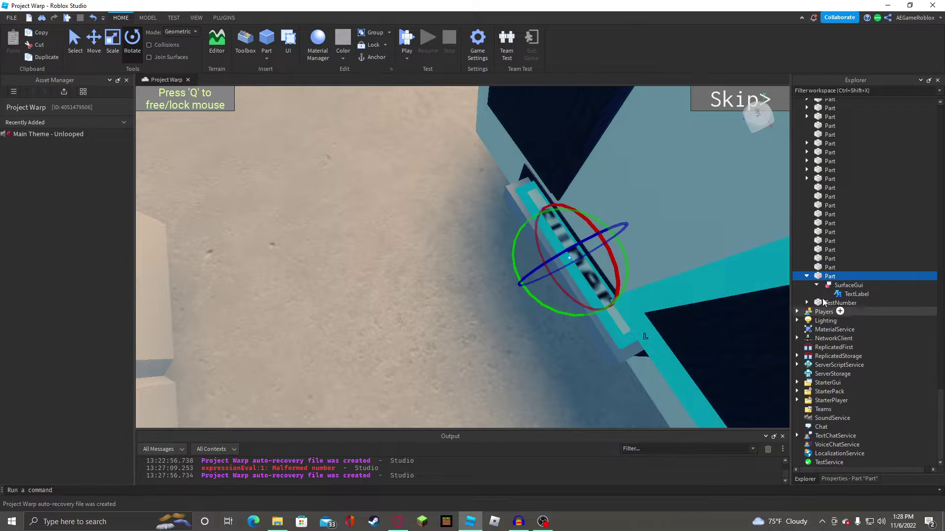
Replace the TextLabel's Text with "[song]".
left_click(854, 294)
left_click(850, 478)
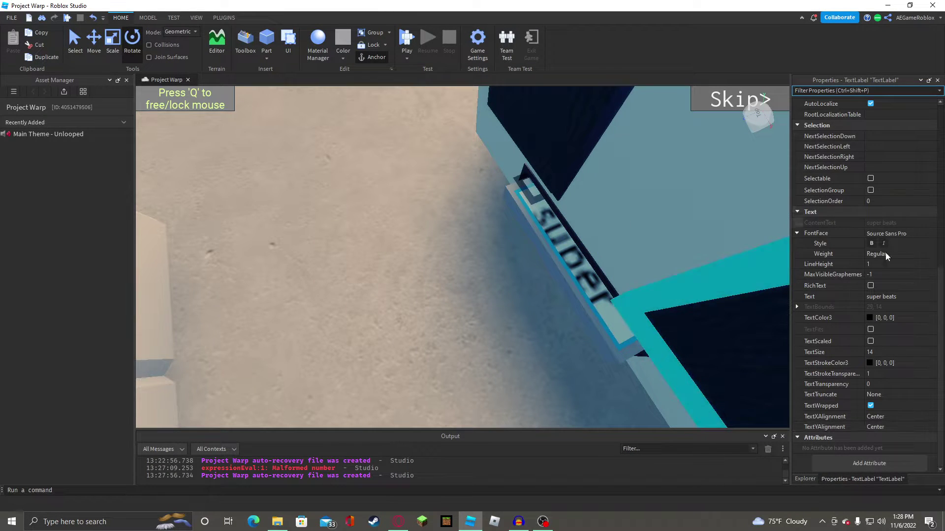
left_click(903, 298)
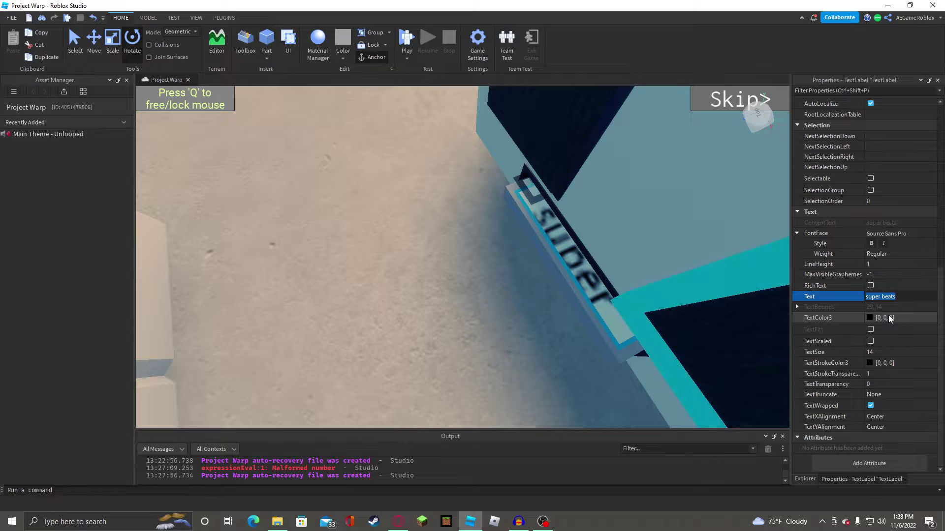
key("BackSpace")
type("[song]")
key("Return")
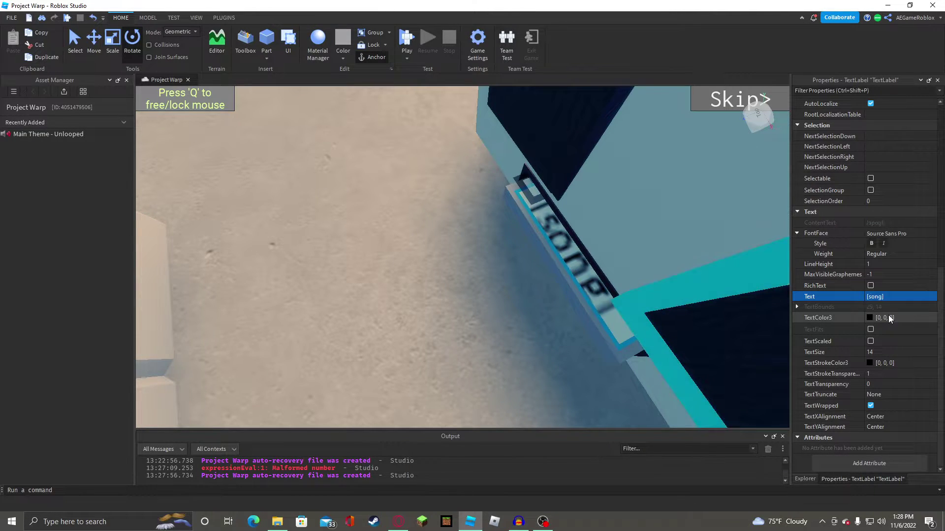
Scale the label part slightly toward the radio body and check its fit on the strip.
right_click_drag(681, 244, 680, 244)
key("w")
left_click(114, 48)
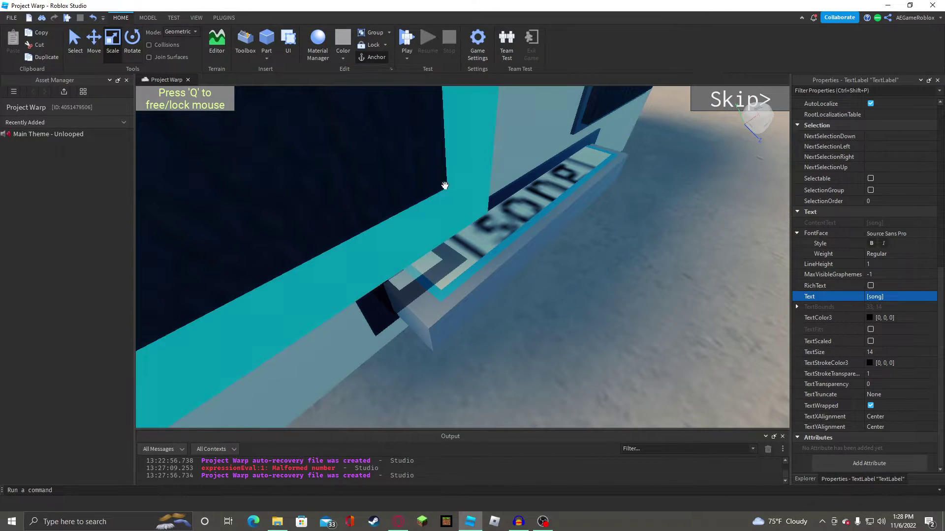
left_click(805, 478)
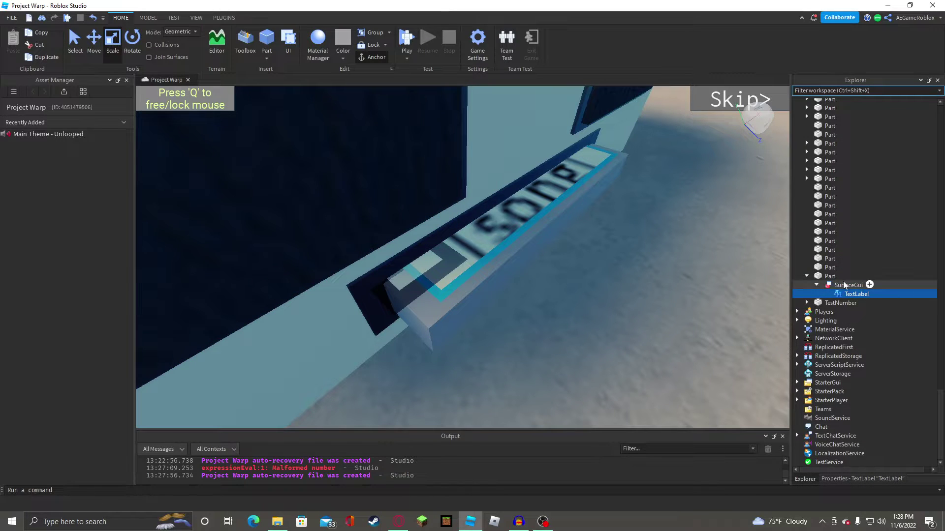
left_click(805, 277)
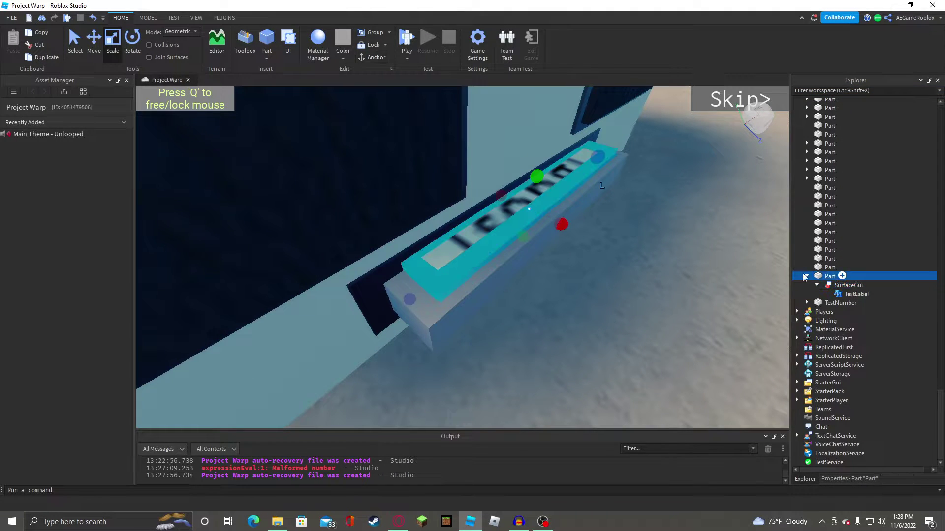
left_click_drag(500, 194, 486, 188)
right_click_drag(641, 182, 642, 182)
scroll(641, 181, "down", 10)
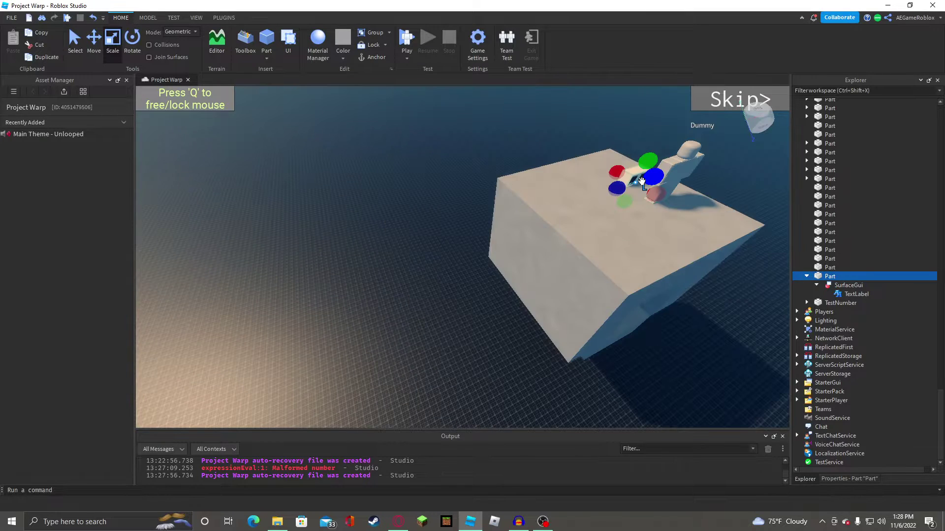
key("f")
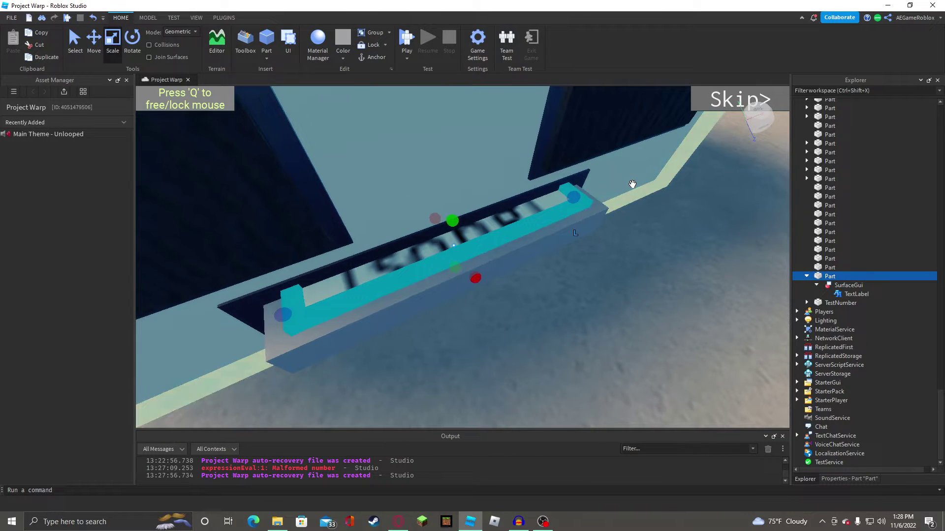
Examine the whole radio with its labelled strip from several distances and angles.
left_click(807, 277)
right_click_drag(559, 222, 558, 192)
scroll(558, 192, "down", 10)
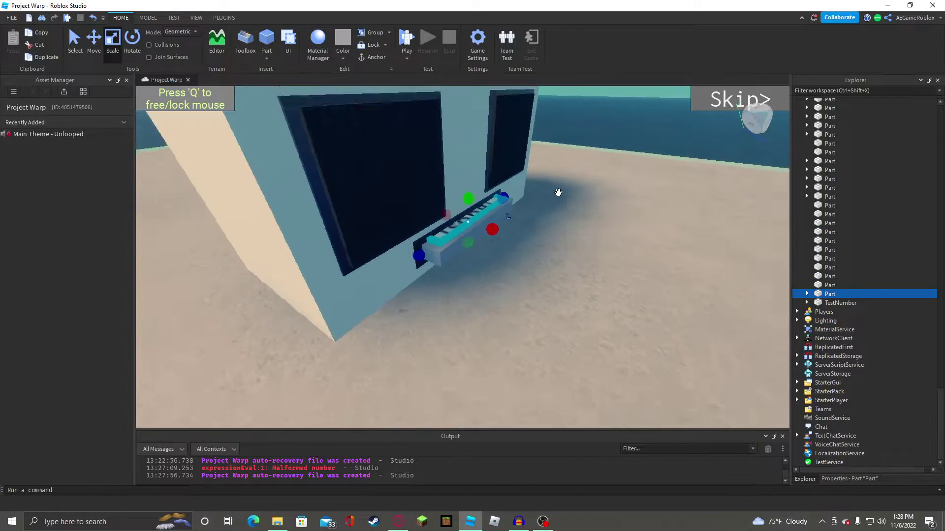
key("w")
key("e")
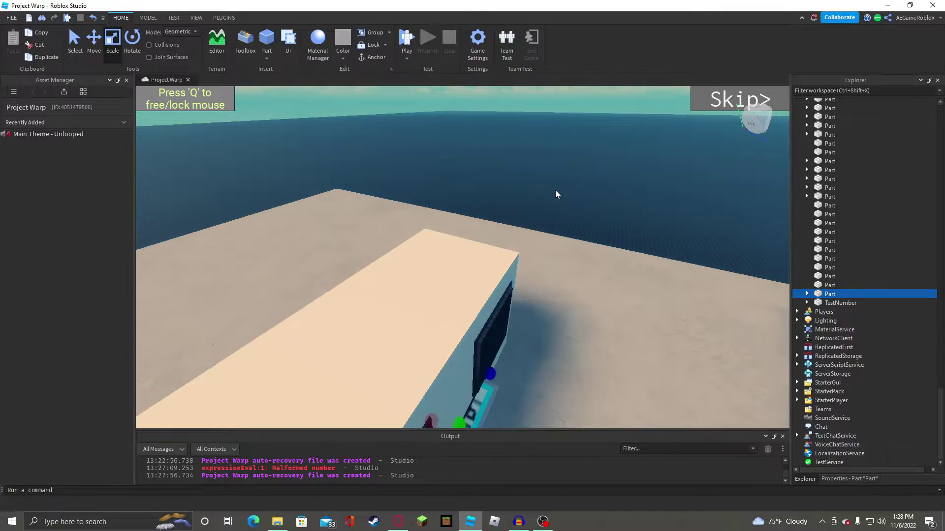
key("s")
key("q")
key("s")
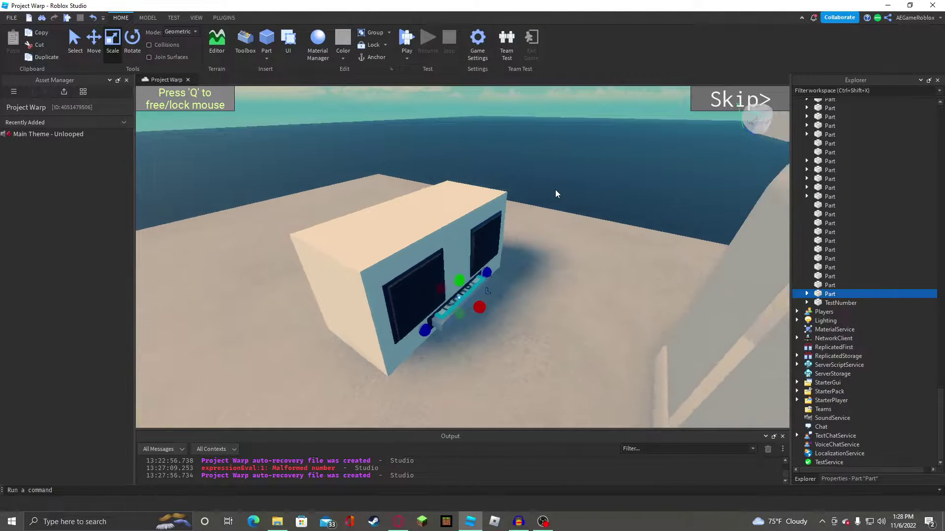
key("s")
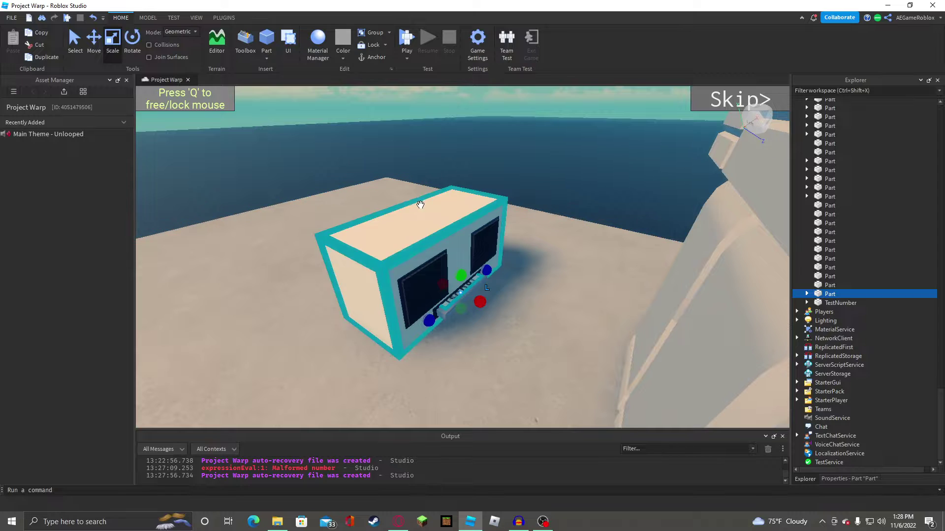
Make a thin upright antenna part about 1.24 studs tall and stand it on the radio's top near its left end.
left_click(428, 221)
left_click_drag(429, 221, 441, 163)
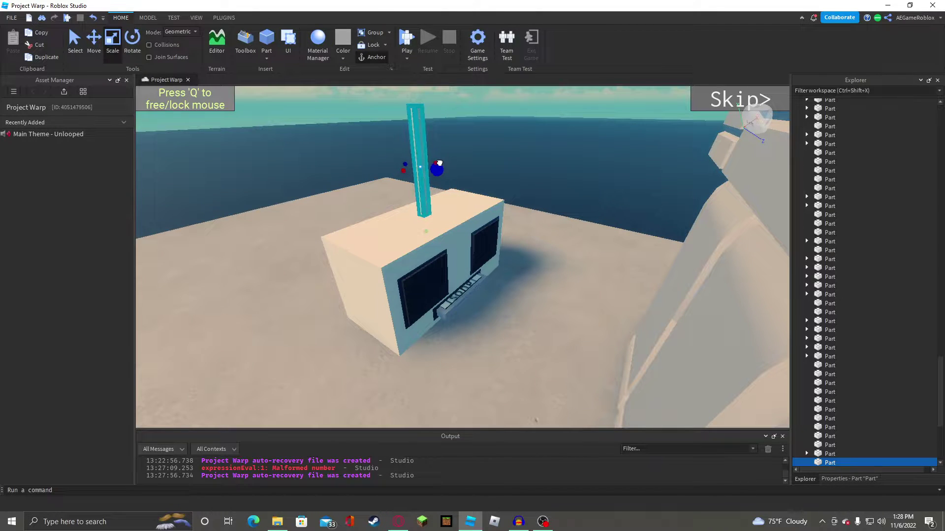
left_click_drag(427, 214, 360, 251)
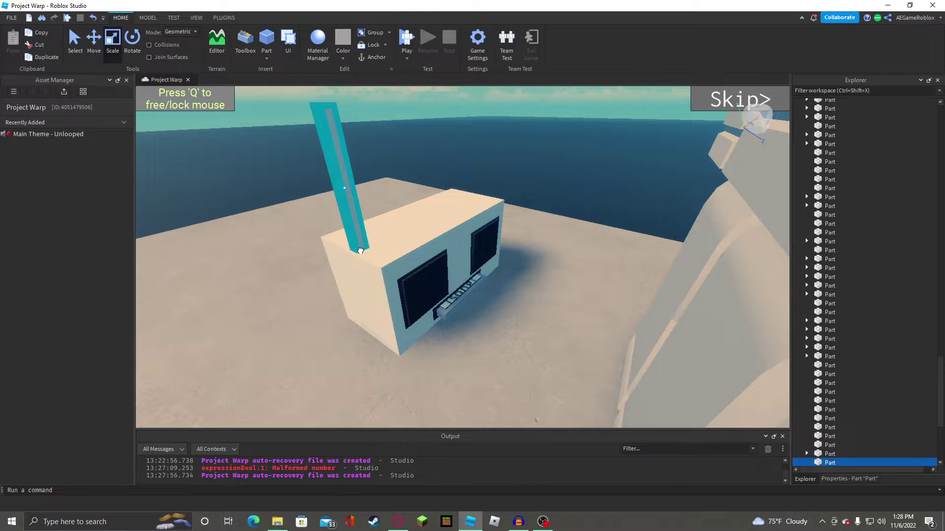
Set the antenna part's BrickColor to Black.
right_click_drag(437, 169, 437, 169)
key("w")
key("w")
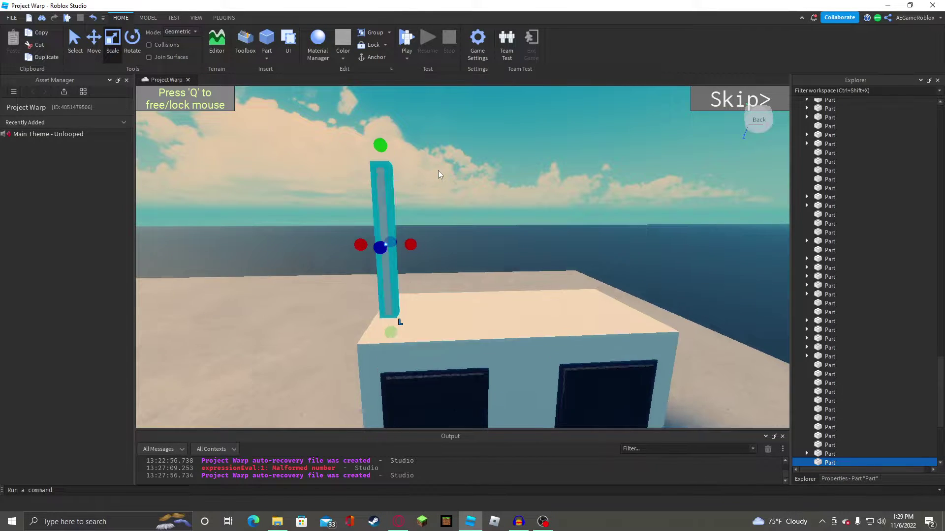
key("e")
right_click_drag(436, 214, 436, 214)
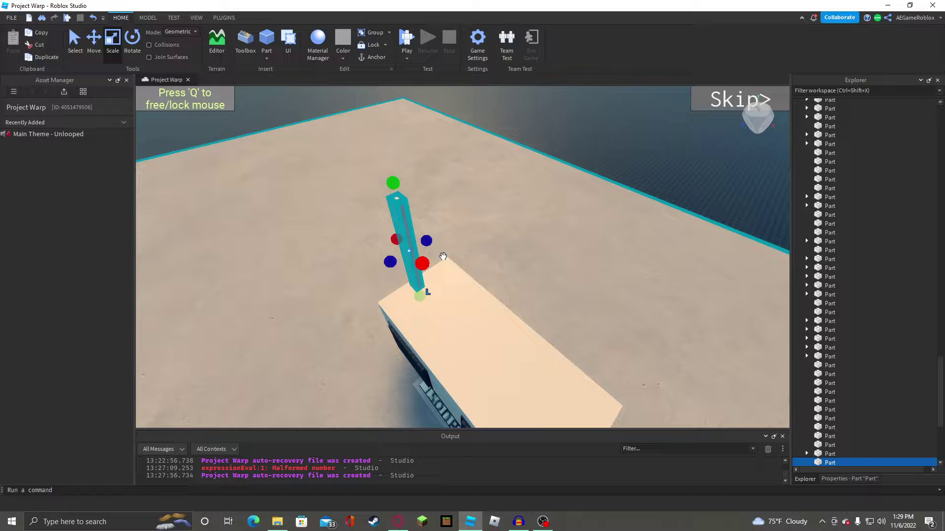
left_click(864, 479)
scroll(887, 220, "up", 5)
left_click(889, 115)
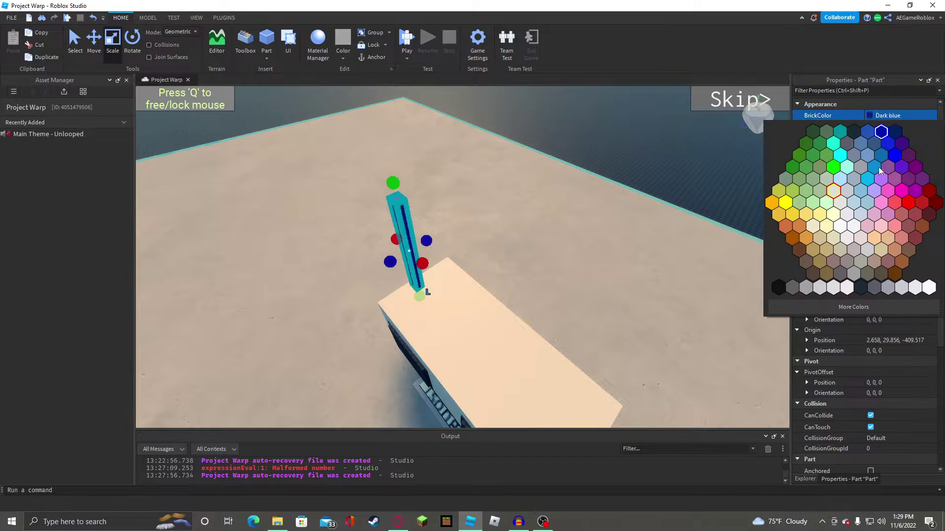
left_click(860, 288)
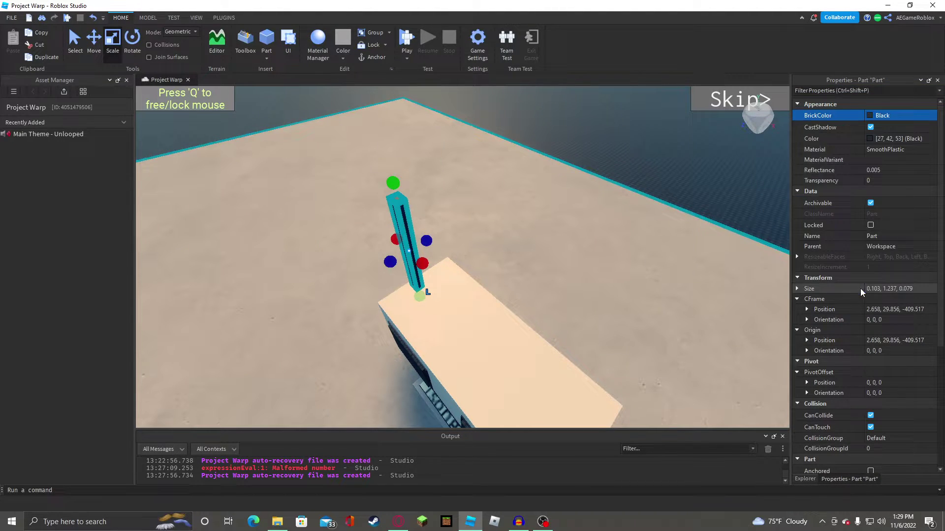
Set the antenna's Reflectance to 0 and its Material to Metal.
left_click(890, 170)
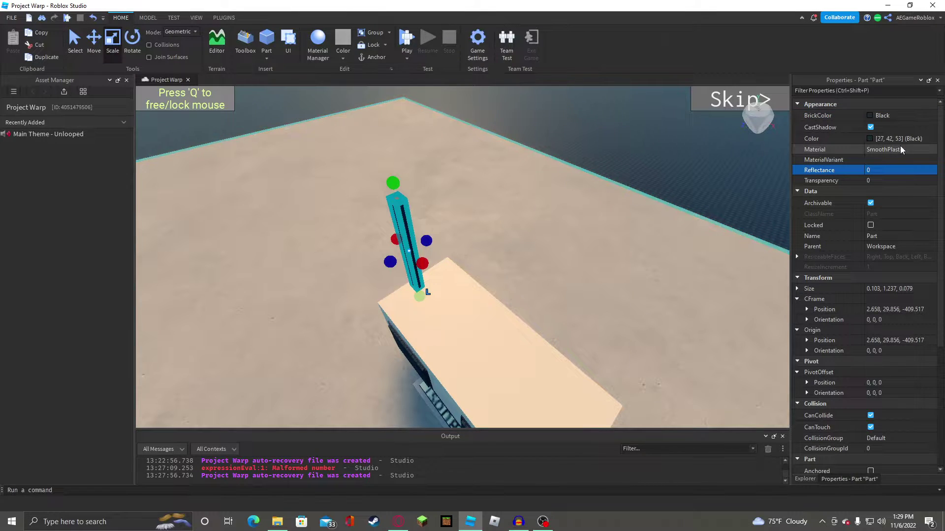
left_click(899, 147)
scroll(896, 164, "up", 4)
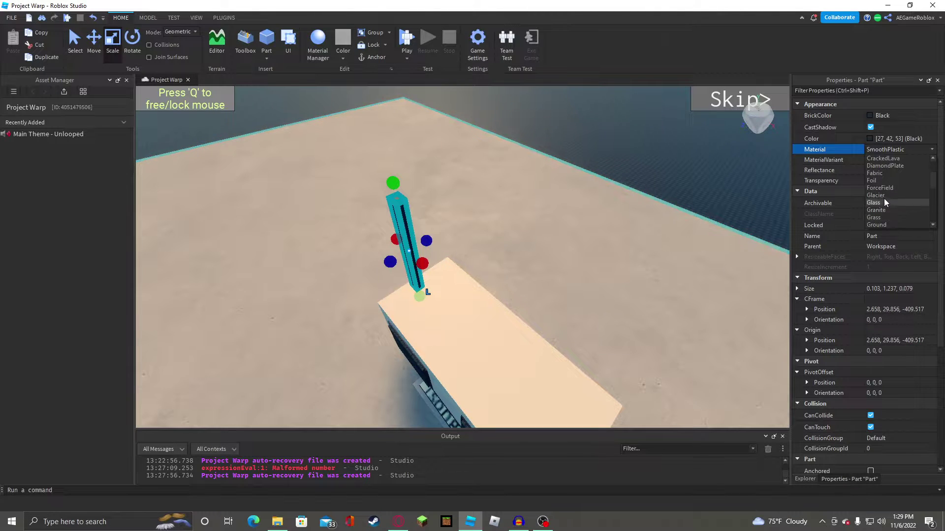
scroll(881, 185, "down", 2)
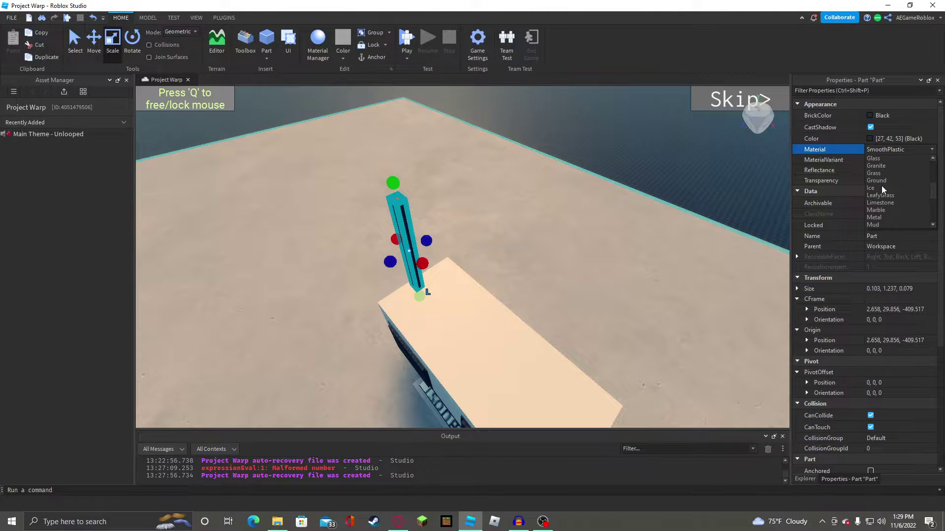
scroll(881, 185, "down", 1)
left_click(881, 194)
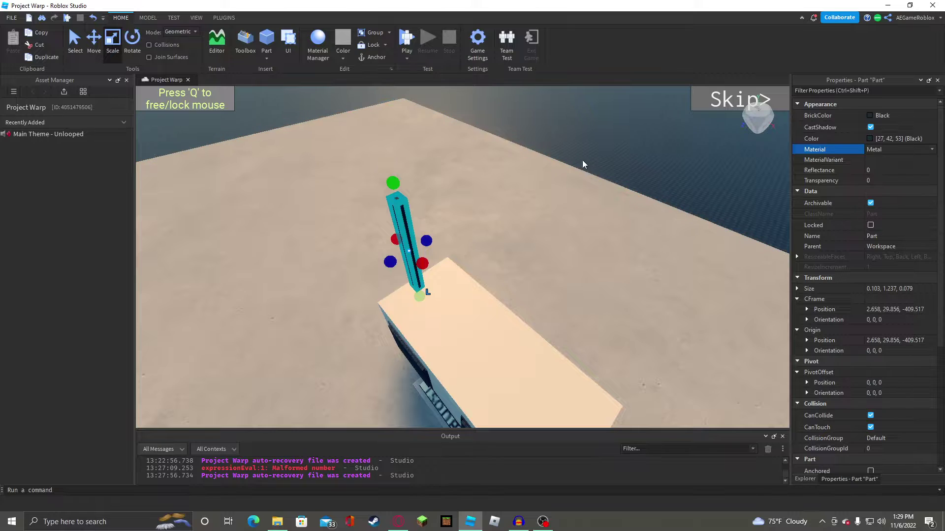
Slim the antenna symmetrically in width and depth to a cross-section of about 0.04 by 0.03 studs.
left_click(579, 161)
right_click_drag(580, 161, 366, 303)
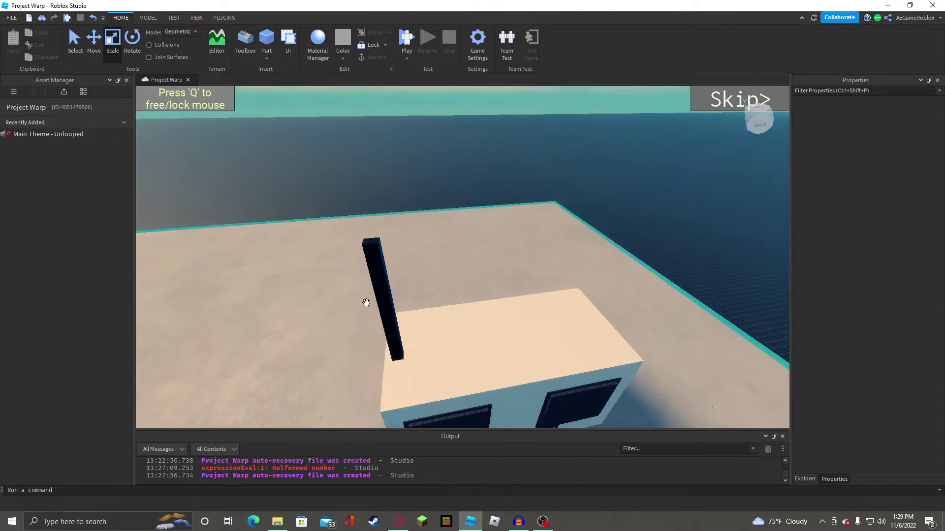
left_click(386, 300)
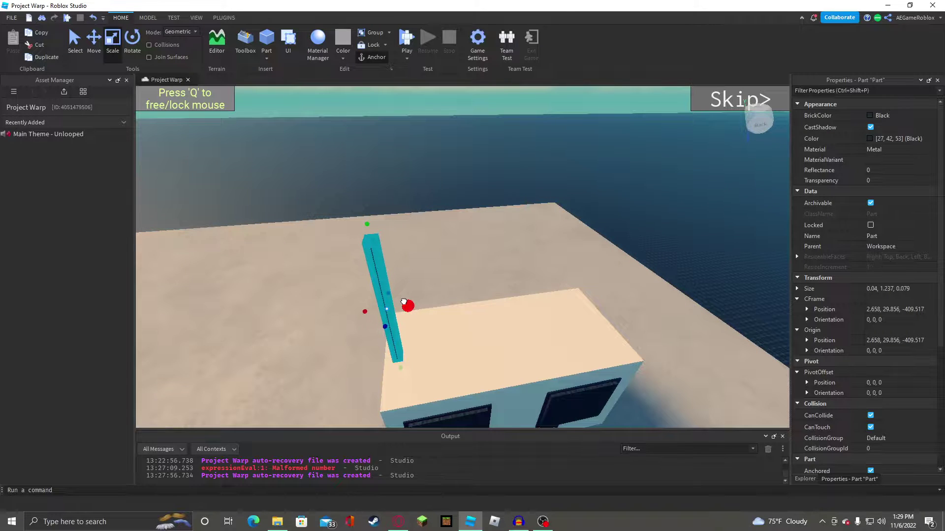
left_click_drag(404, 301, 404, 302, "ctrl")
right_click_drag(414, 294, 426, 298)
left_click_drag(490, 344, 486, 345, "ctrl")
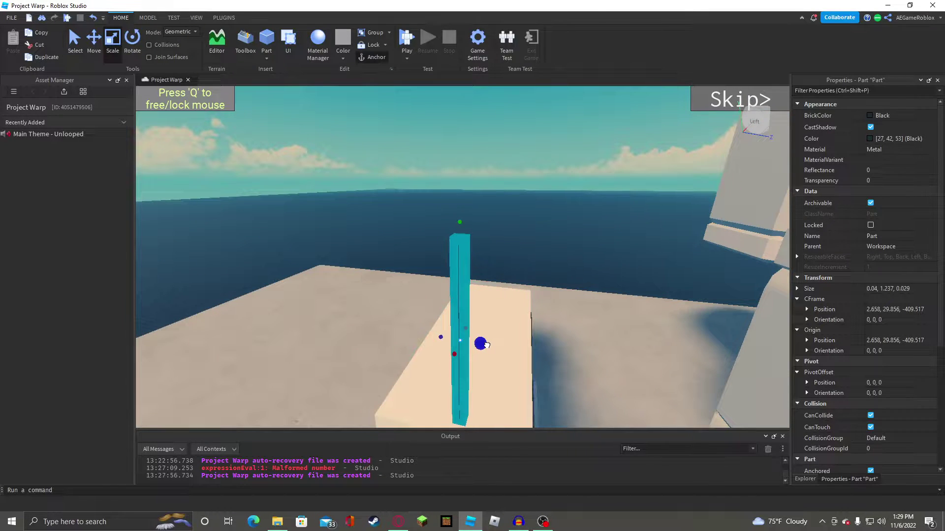
Examine the antenna's thickness and position on the radio from several heights and angles.
left_click(560, 206)
right_click_drag(560, 206, 559, 206)
key("q")
key("e")
key("q")
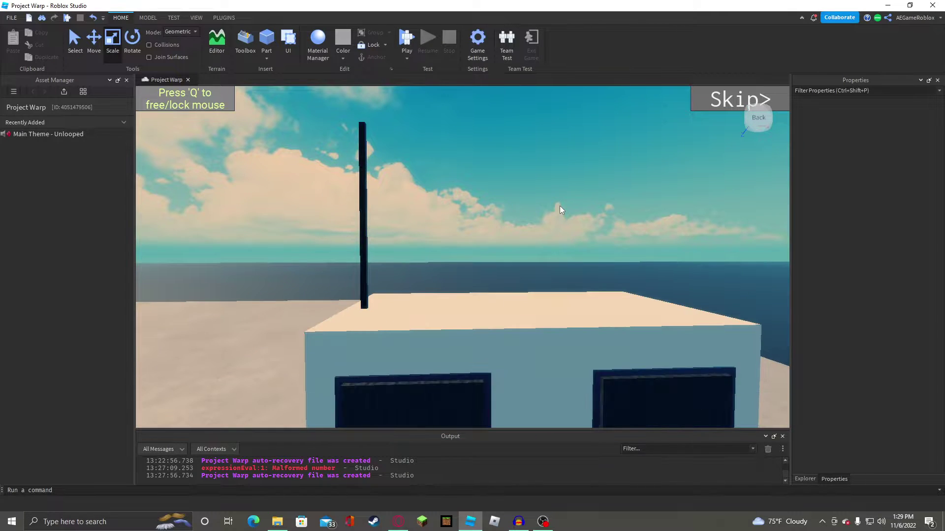
key("q")
key("e")
right_click_drag(560, 205, 560, 206)
key("a")
key("q")
key("e")
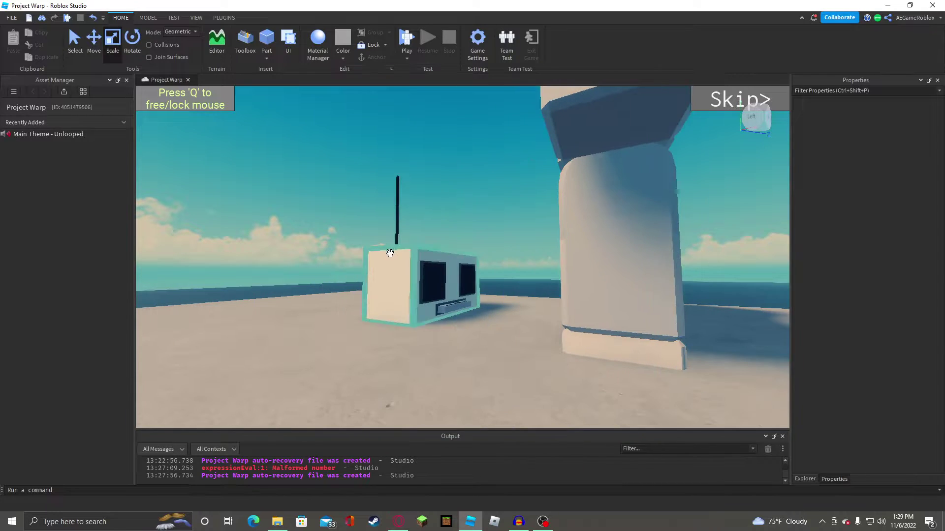
Change the radio body's Material to Metal.
left_click(389, 253)
left_click(905, 115)
left_click(904, 115)
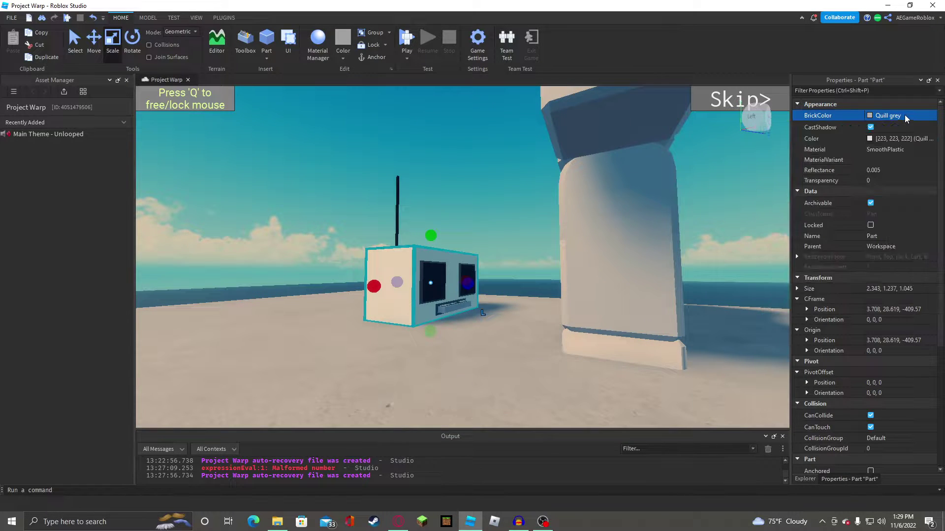
left_click(895, 150)
left_click(895, 150)
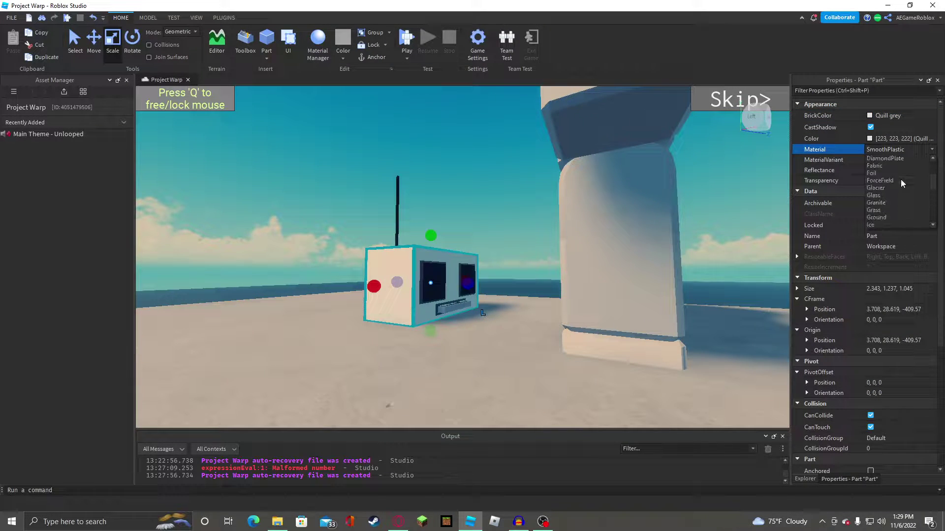
scroll(899, 169, "up", 1)
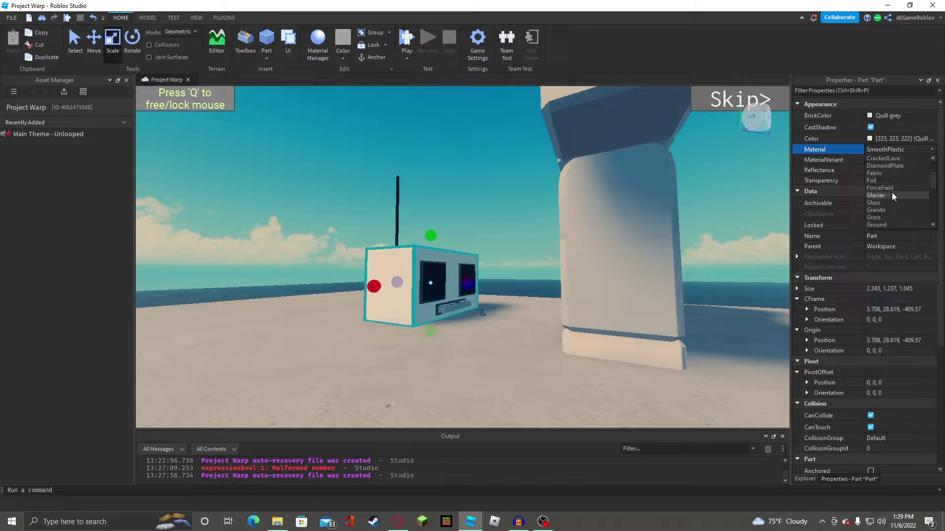
scroll(892, 201, "down", 3)
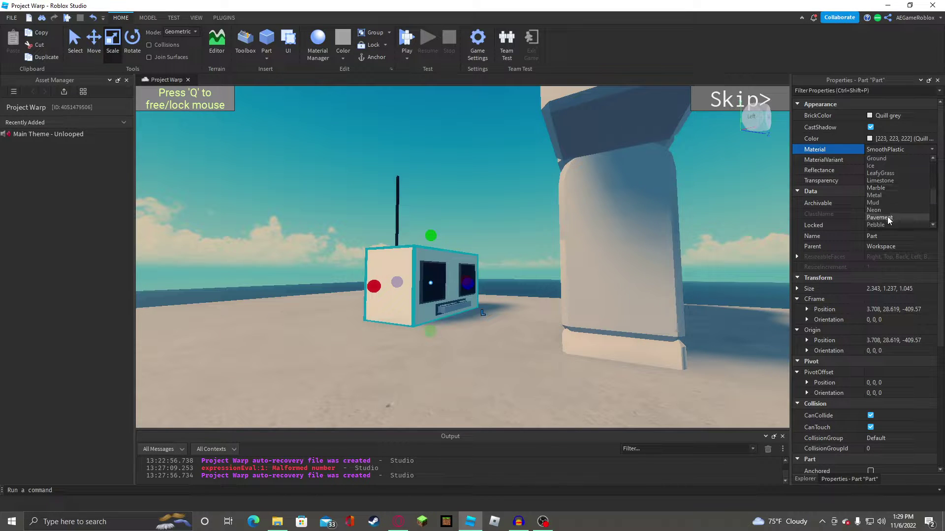
left_click(884, 196)
Try Black as the radio body's BrickColor.
right_click_drag(556, 138, 529, 146)
key("d")
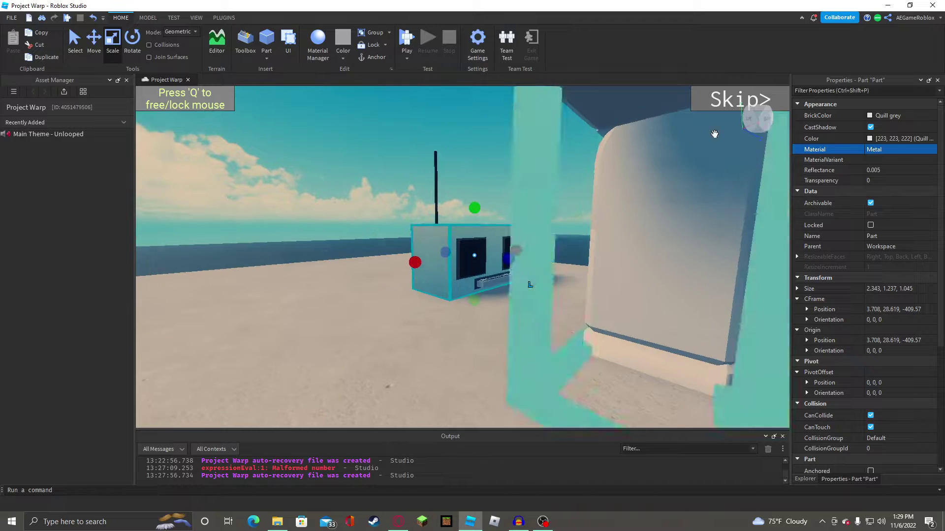
left_click(888, 115)
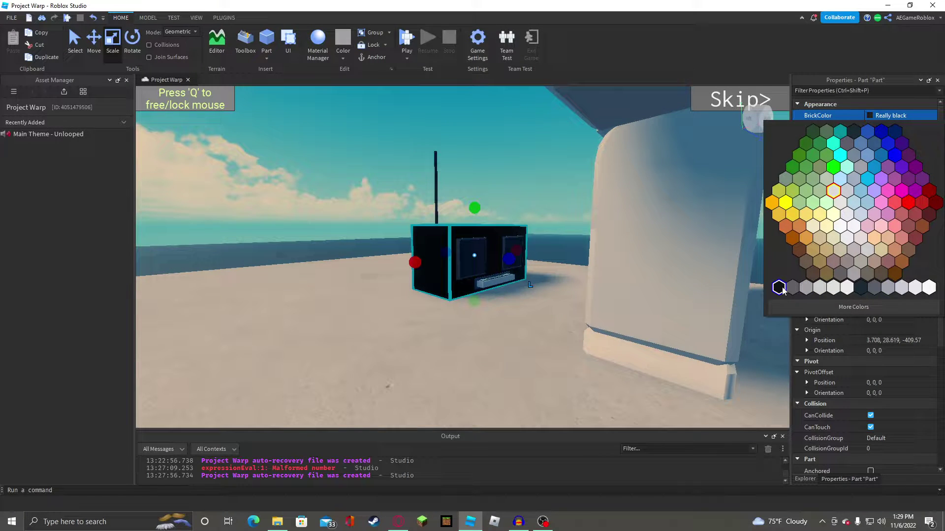
left_click(861, 288)
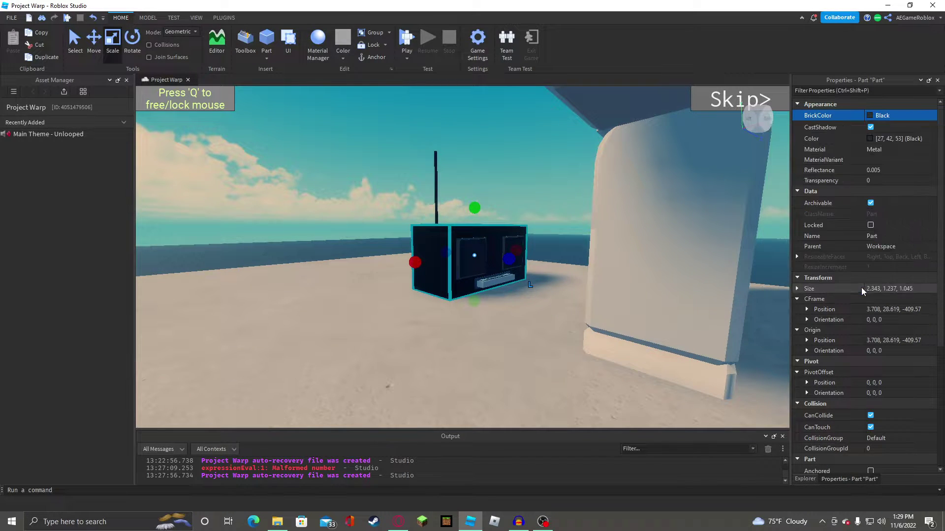
Give the radio body a custom blue-grey Color of 84, 111, 125.
scroll(536, 202, "up", 5)
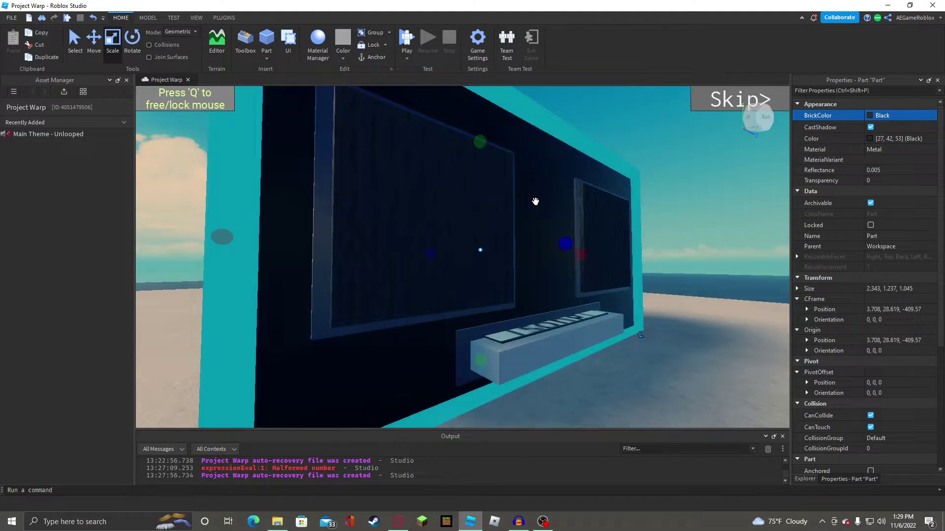
right_click_drag(535, 201, 537, 202)
left_click(902, 139)
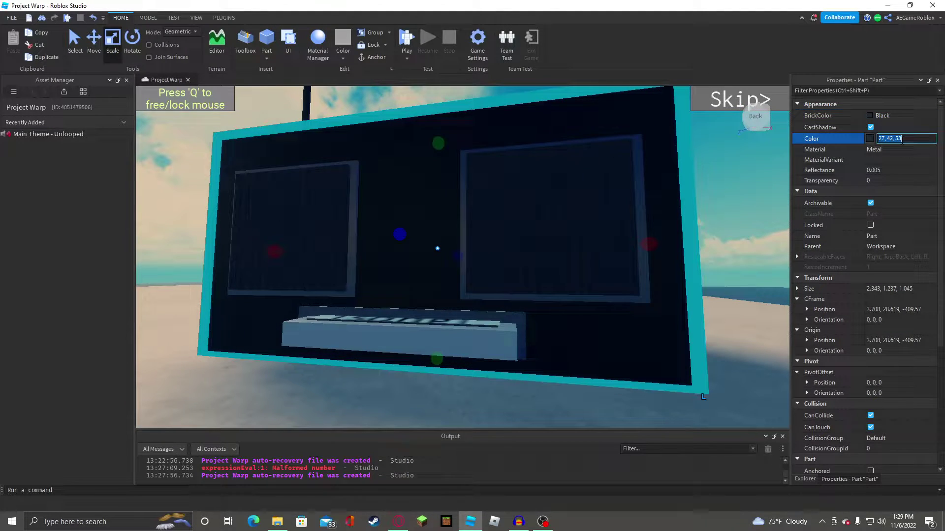
left_click(869, 138)
left_click_drag(525, 268, 526, 287)
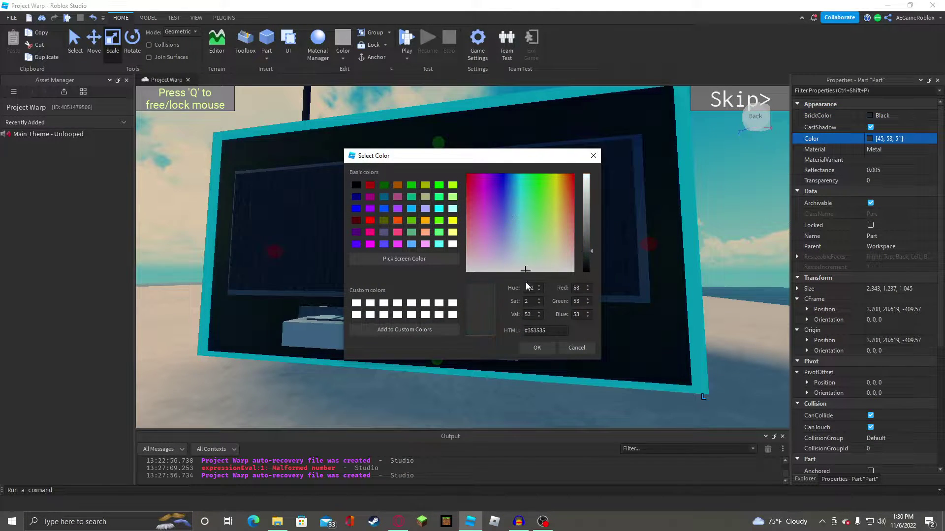
mouse_move(588, 235)
left_mouse_down()
mouse_move(589, 224)
mouse_move(588, 237)
left_mouse_up()
left_click_drag(509, 218, 492, 175)
left_click(526, 211)
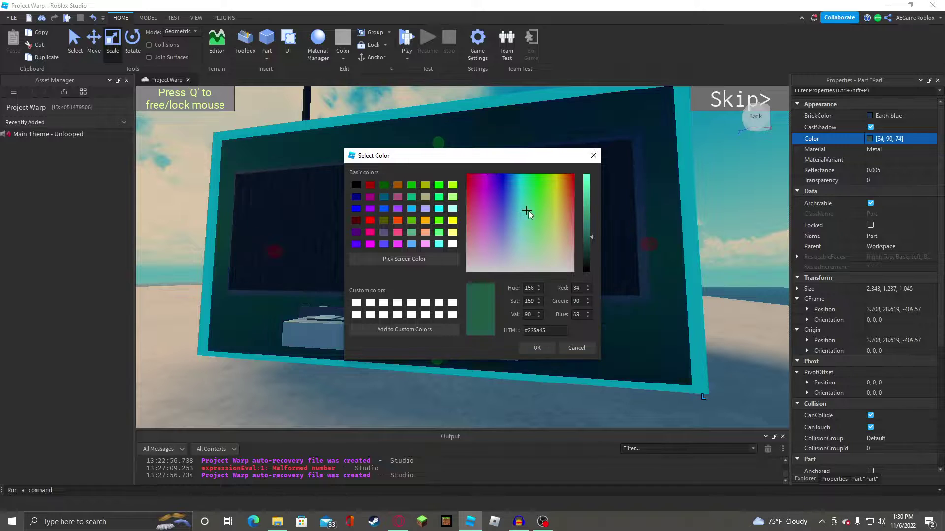
left_click_drag(565, 224, 539, 249)
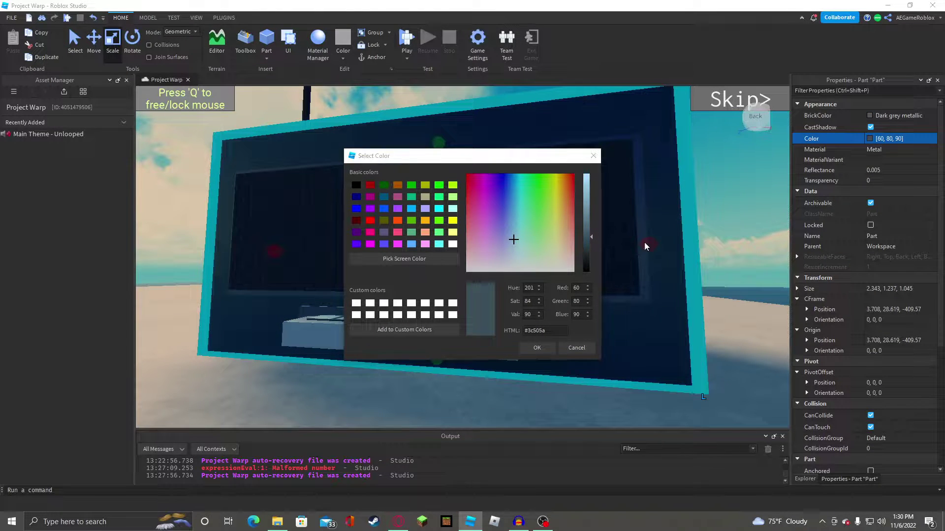
mouse_move(588, 223)
left_mouse_down()
mouse_move(584, 207)
mouse_move(583, 224)
left_mouse_up()
left_click(536, 347)
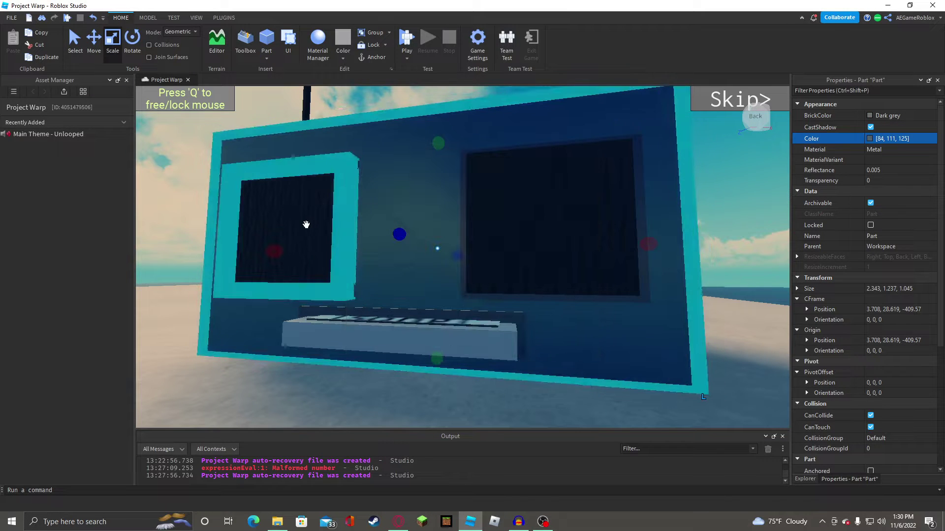
Examine the recoloured radio body, speakers and antenna from all around.
left_click(152, 162)
key("a")
right_click_drag(151, 162, 208, 152)
key("d")
key("a")
right_click_drag(288, 145, 288, 146)
key("a")
key("d")
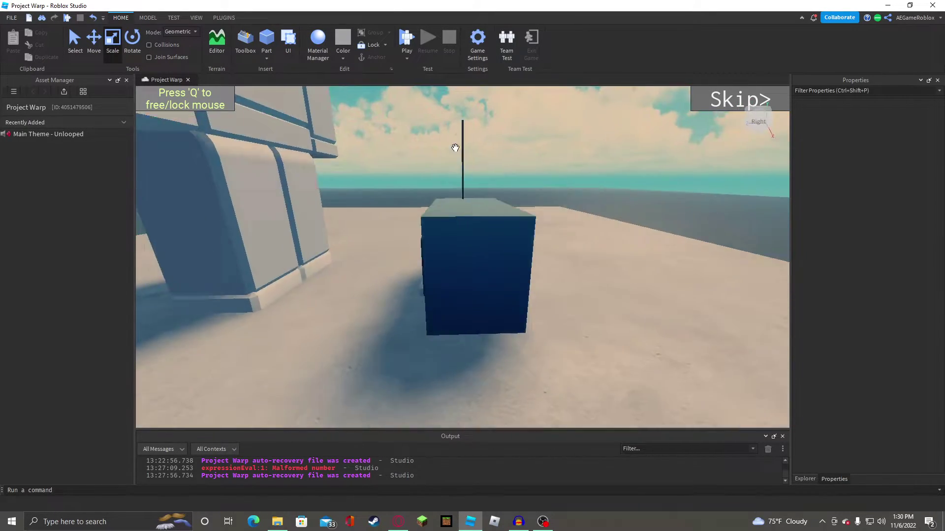
right_click_drag(455, 148, 456, 148)
Insert a Sound object into the radio body part.
left_click(476, 237)
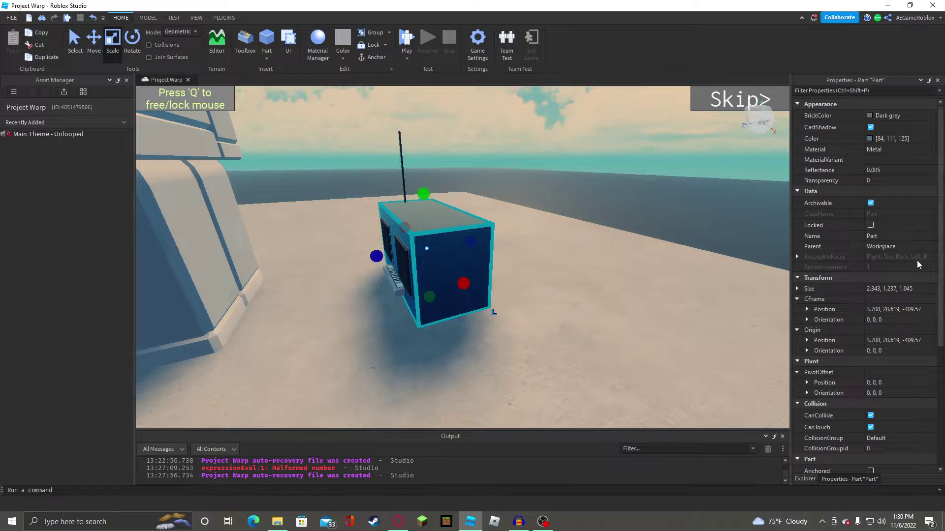
left_click(803, 479)
left_click(842, 103)
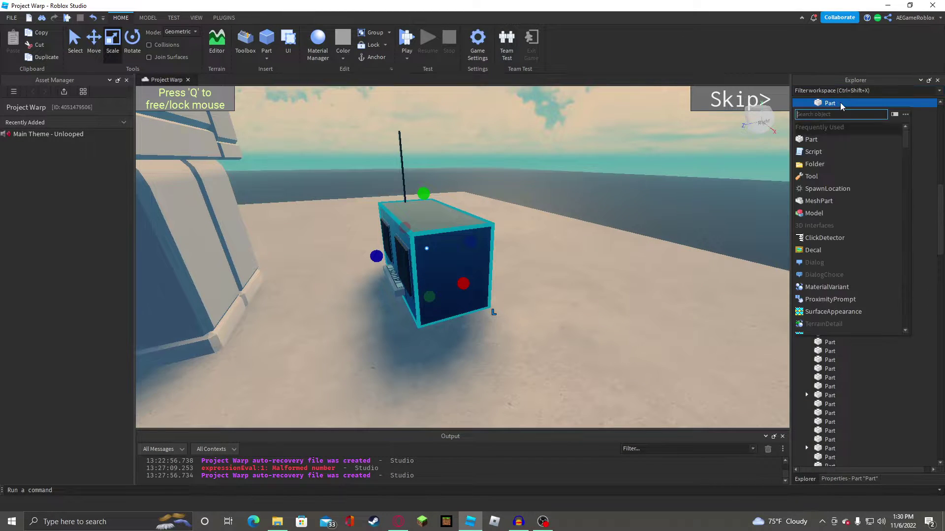
type("son")
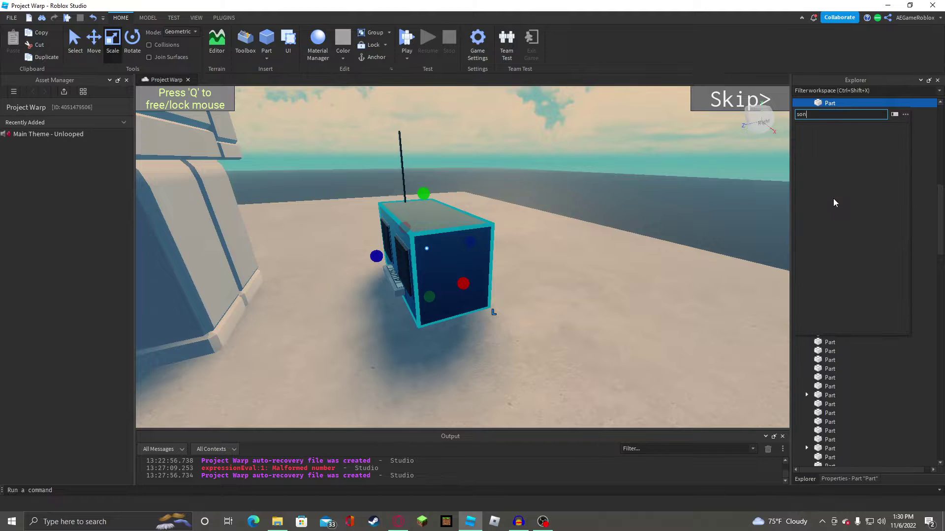
left_click(836, 129)
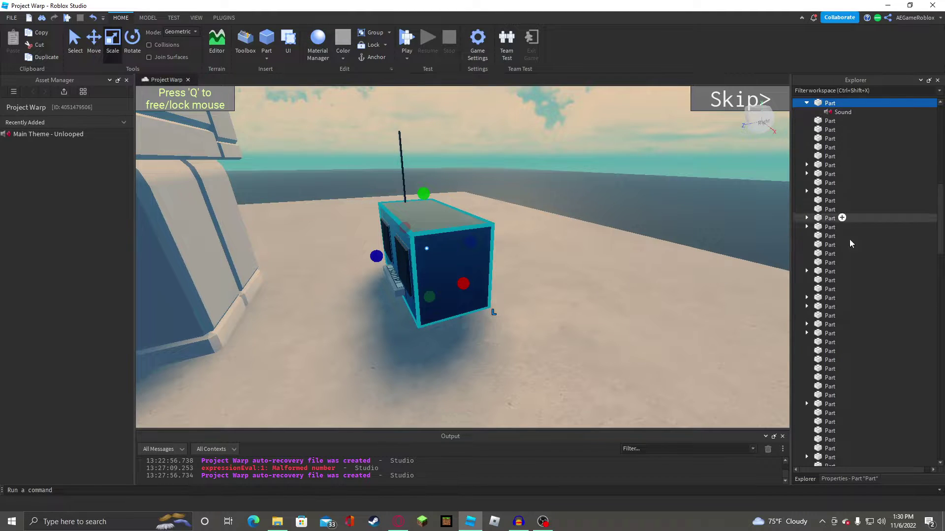
Rename the Sound object inside the radio body part as Music.
left_click(842, 112)
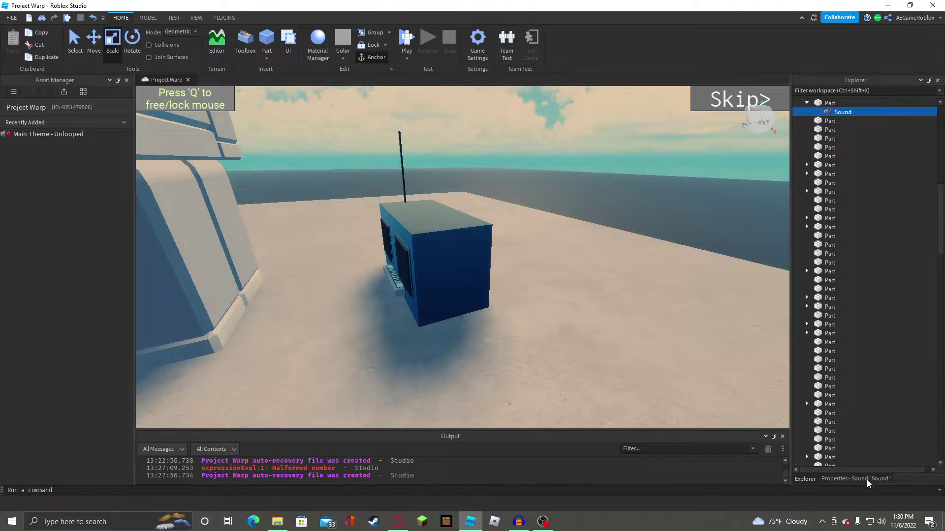
right_click(835, 118)
left_click(834, 185)
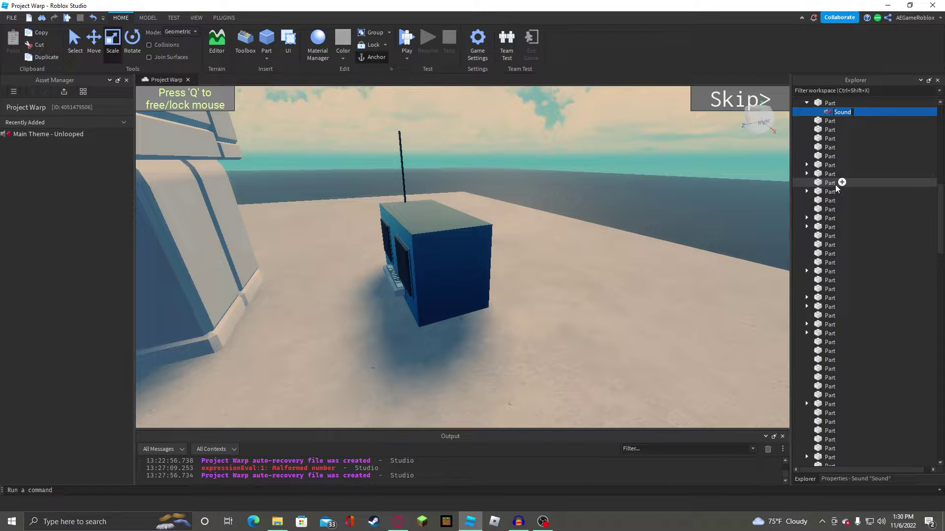
type("Music")
key("Return")
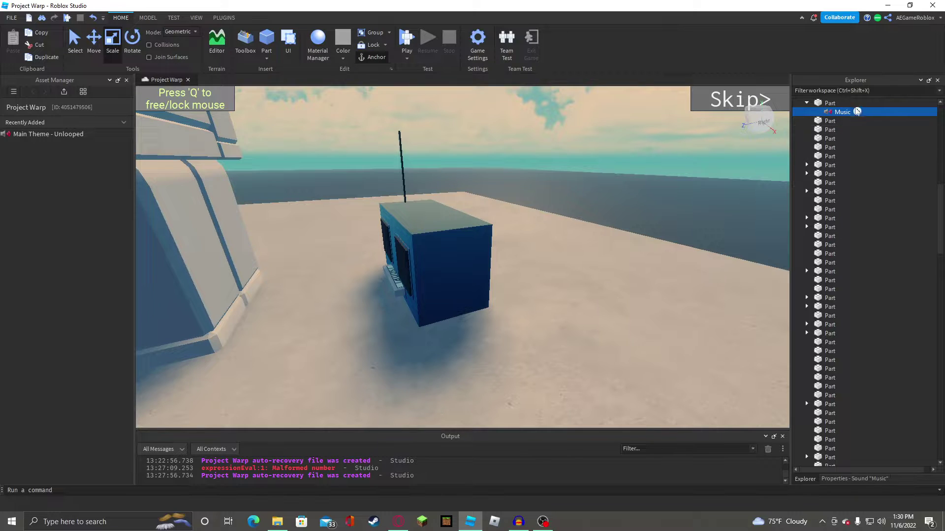
Turn on looping for the Music sound.
left_click(880, 479)
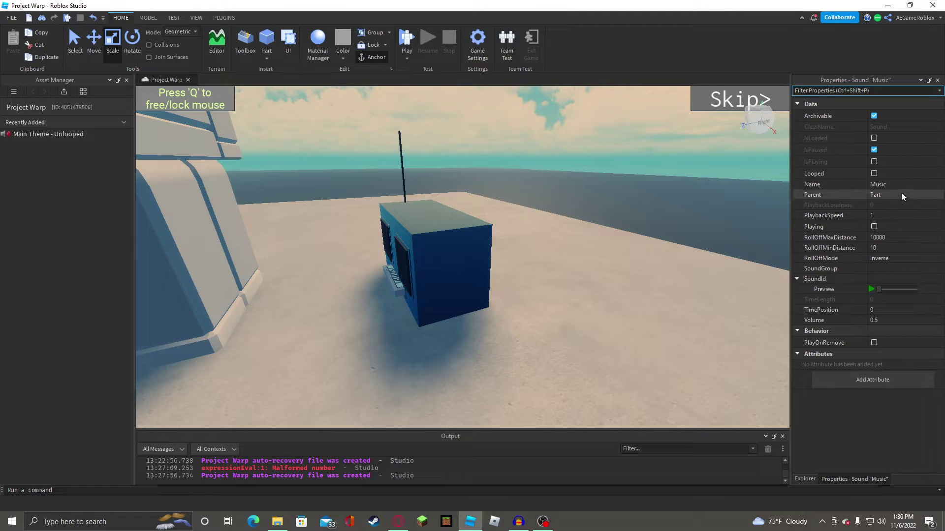
left_click(873, 170)
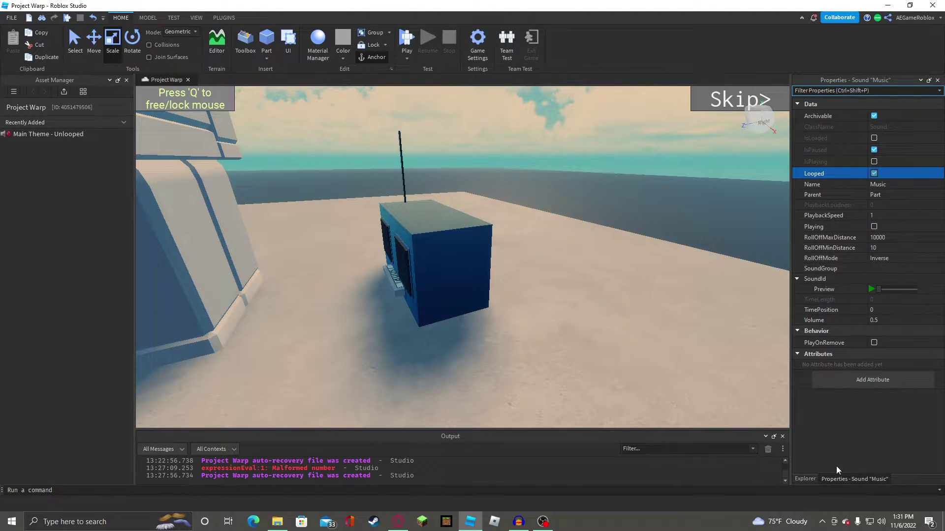
left_click(805, 479)
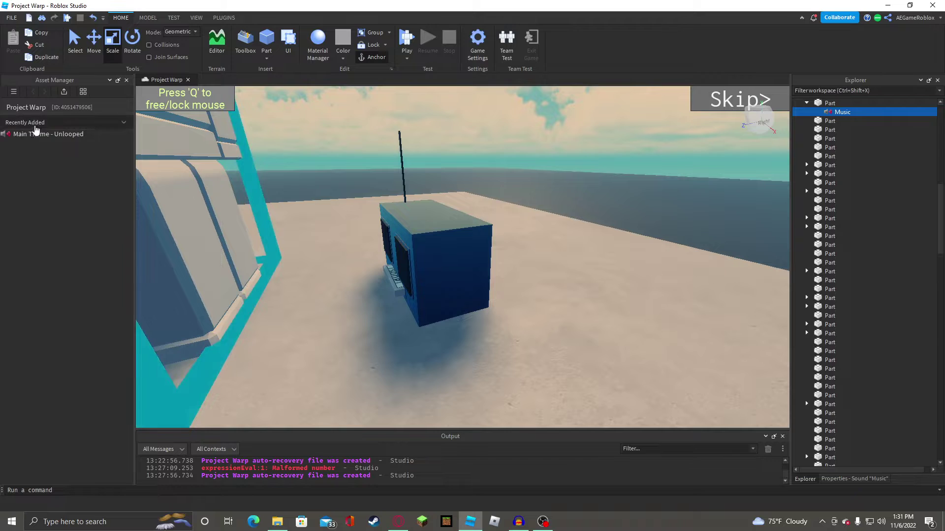
Copy the ID of the "Main Theme - Radio" audio asset and paste it as the Music sound's SoundId.
left_click(15, 92)
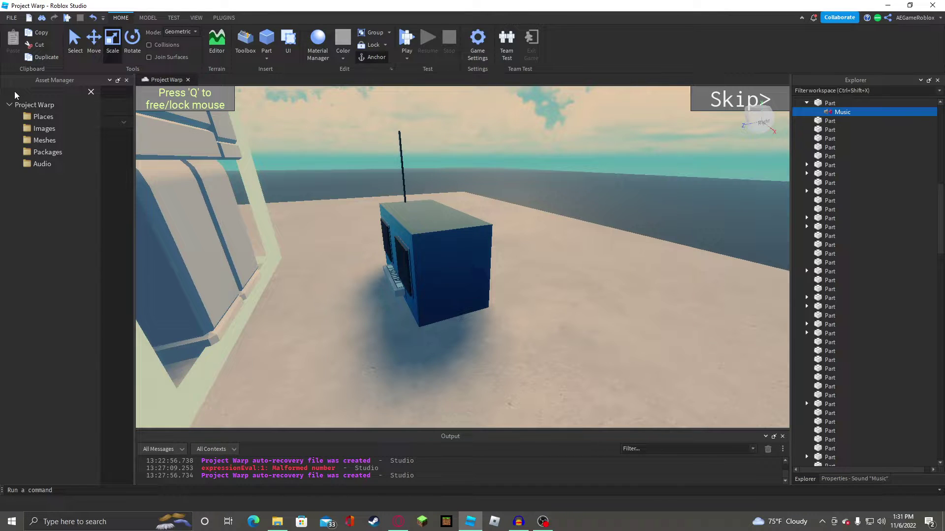
left_click(43, 164)
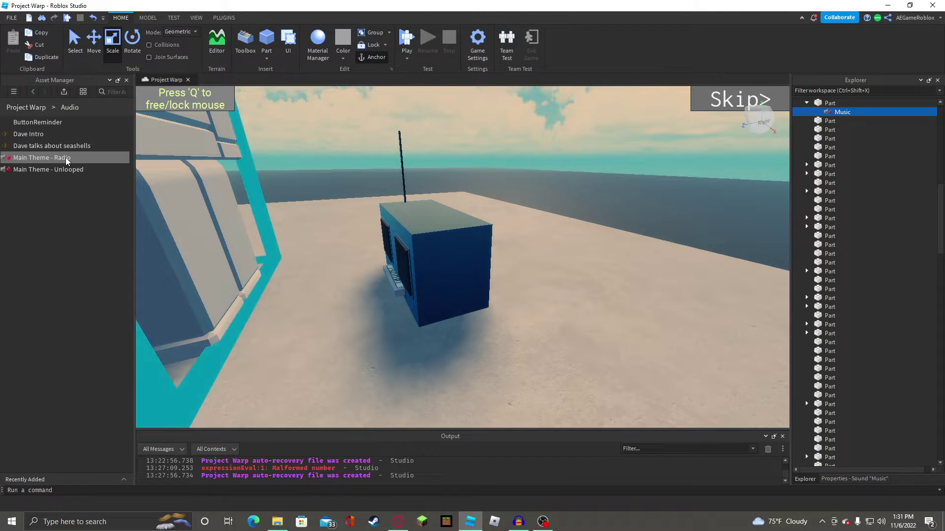
right_click(72, 159)
left_click(98, 207)
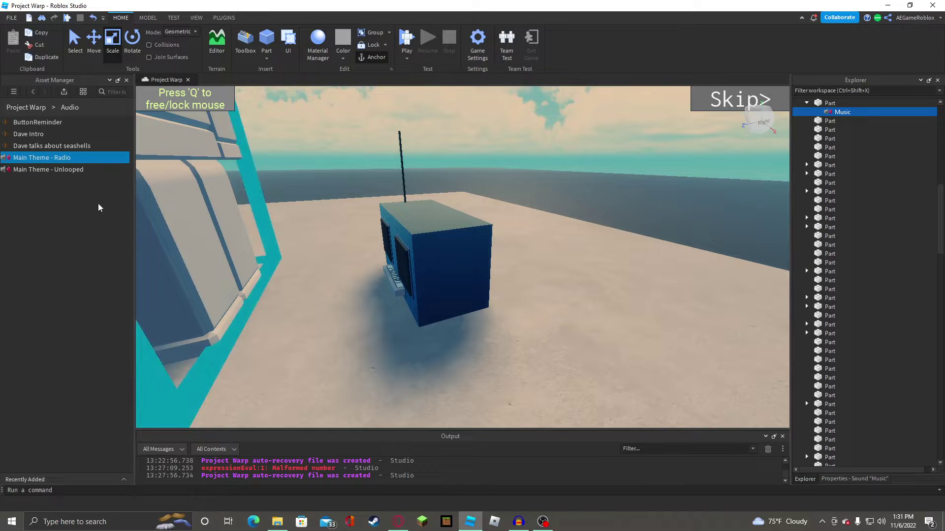
left_click(871, 478)
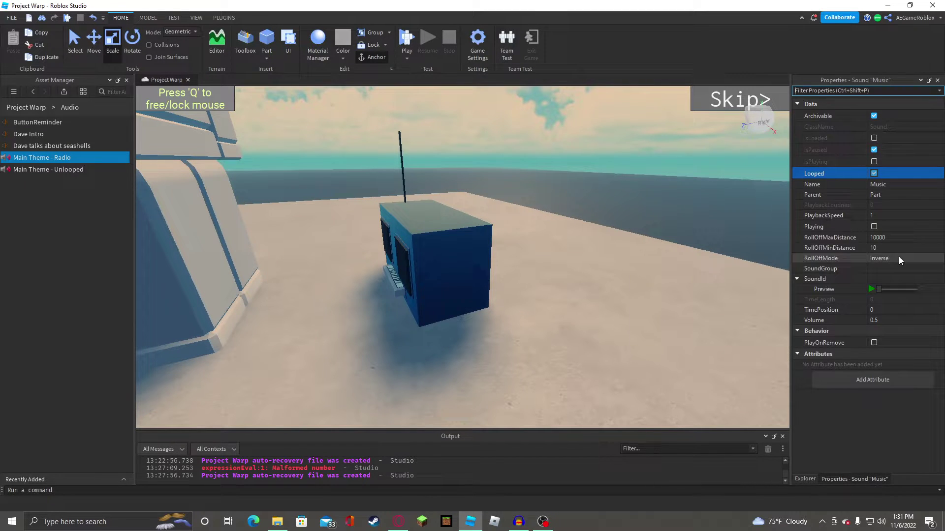
left_click(911, 279)
key("ctrl+v")
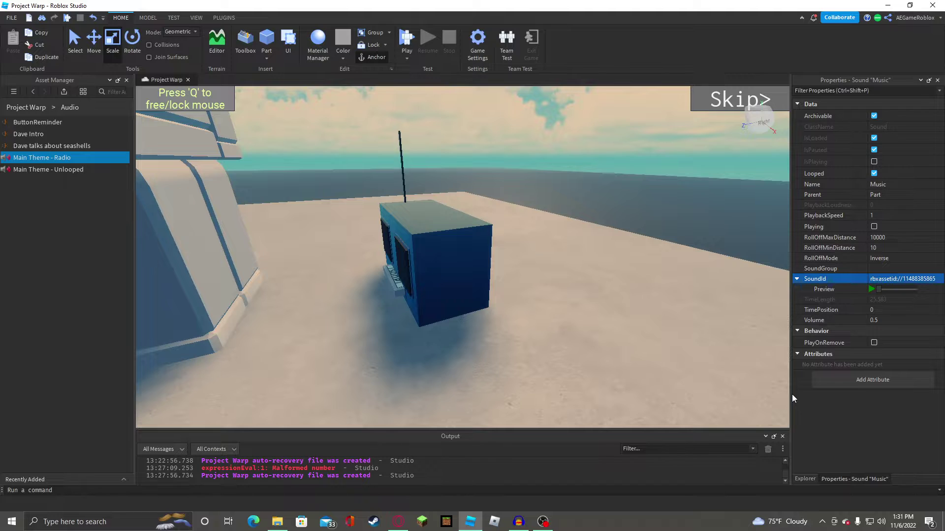
Group the radio's body, speakers, song label and antenna parts into one model.
left_click(802, 480)
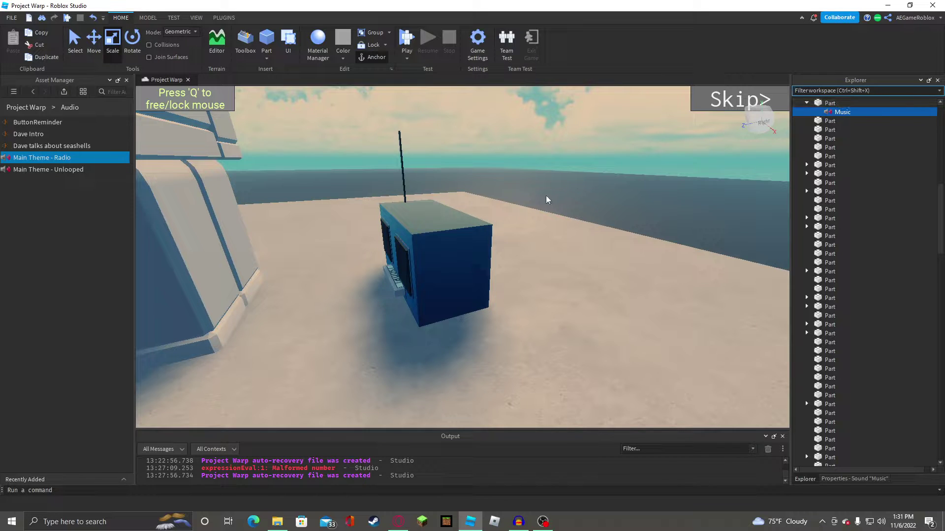
right_click_drag(513, 147, 513, 148)
left_click_drag(274, 110, 535, 270)
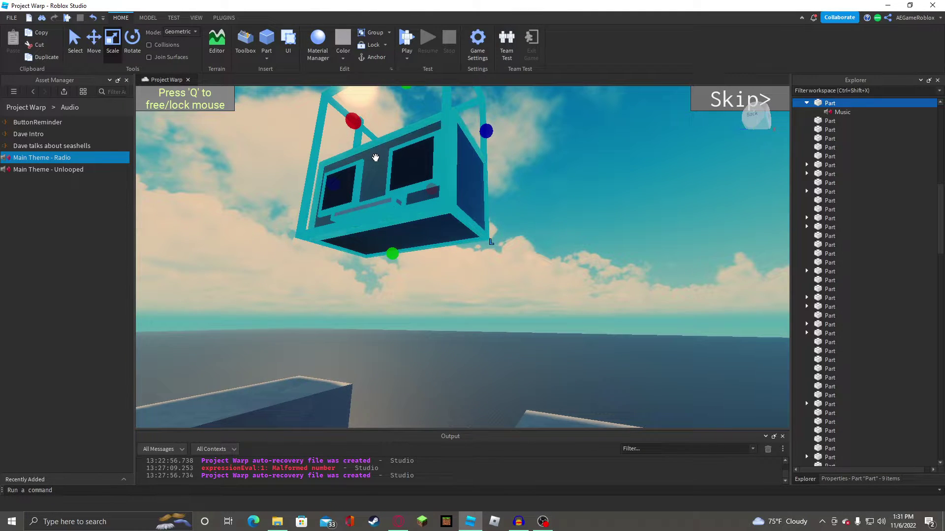
right_click(376, 160)
left_click(448, 255)
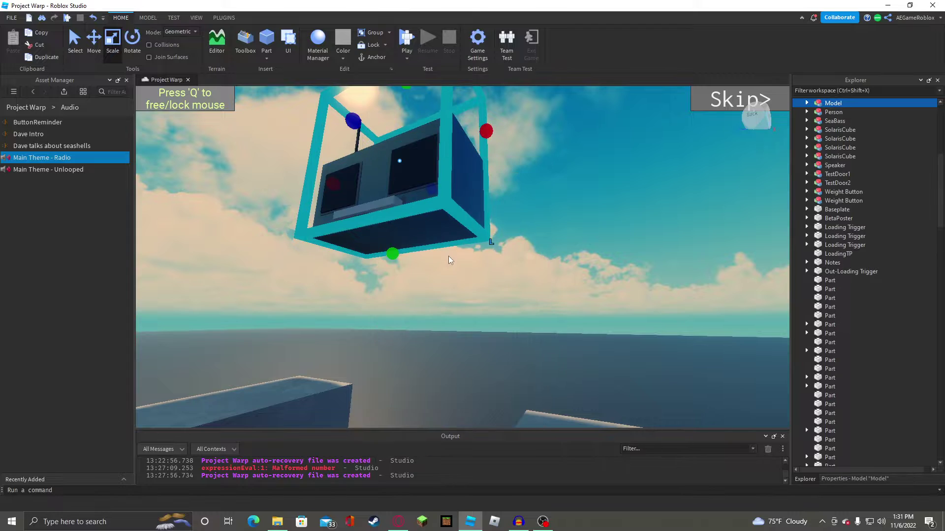
Rename the new radio model as Radio.
right_click(834, 104)
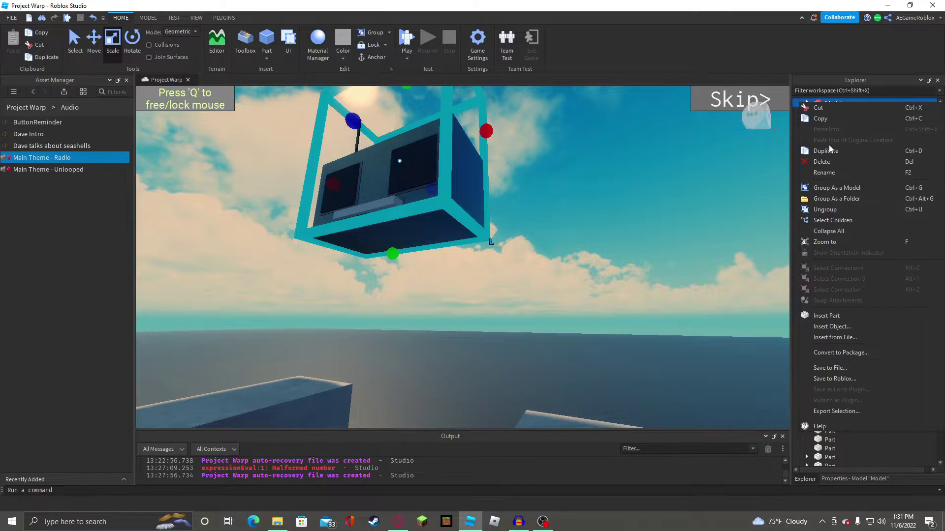
left_click(852, 177)
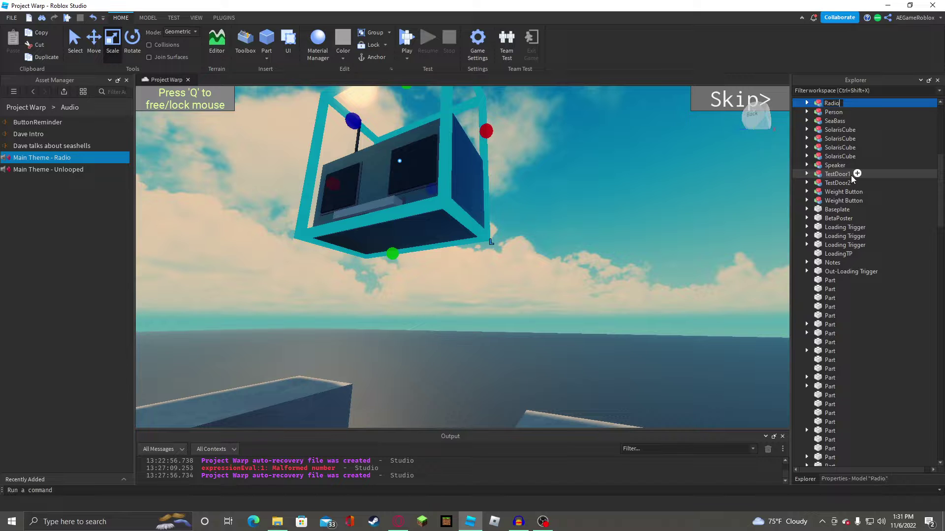
left_click(572, 132)
Examine the radio's front and the song label part inside the Radio model up close.
right_click_drag(572, 131, 572, 131)
key("w")
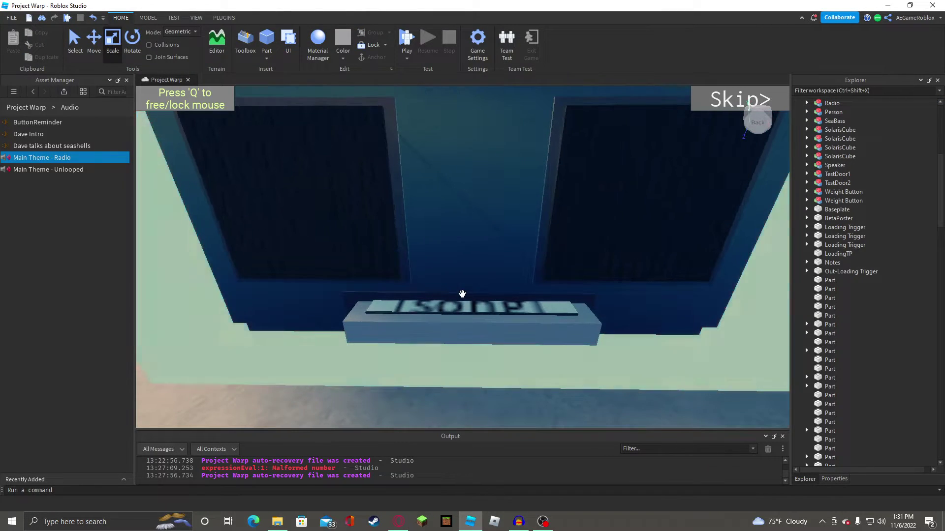
left_click(608, 184)
left_click(806, 103)
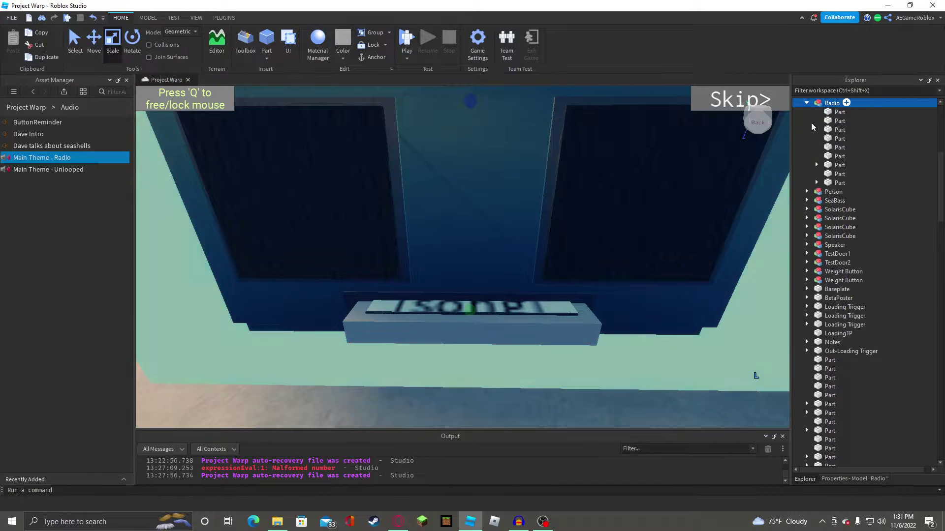
left_click(832, 164)
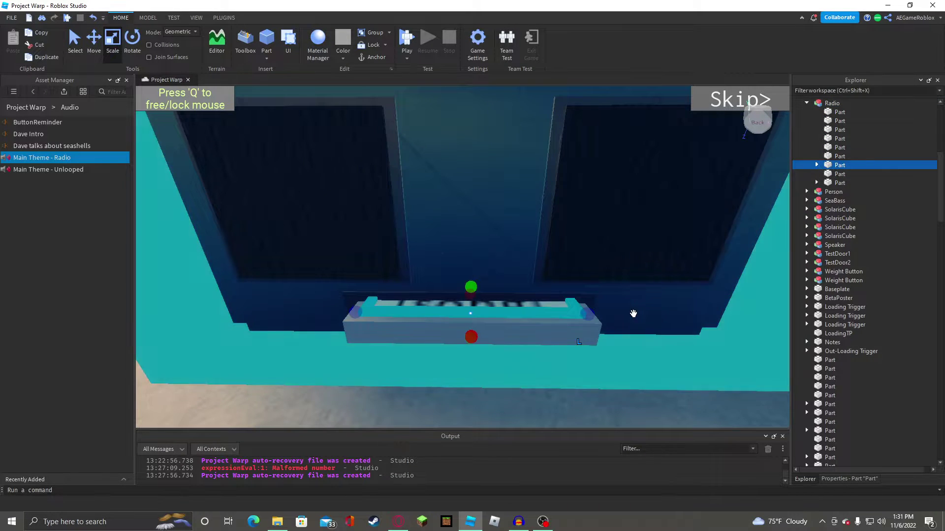
right_click_drag(589, 266, 589, 259)
left_click_drag(481, 255, 480, 244)
right_click_drag(492, 202, 495, 193)
left_click(201, 182)
Delete the large Dummy model standing beside the radio.
right_click_drag(221, 178, 230, 176)
key("s")
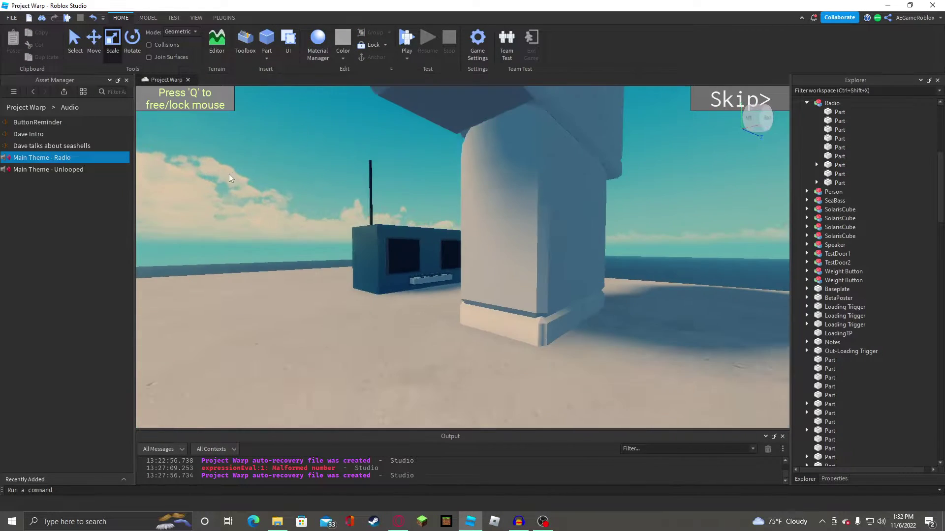
left_click(495, 165)
key("Delete")
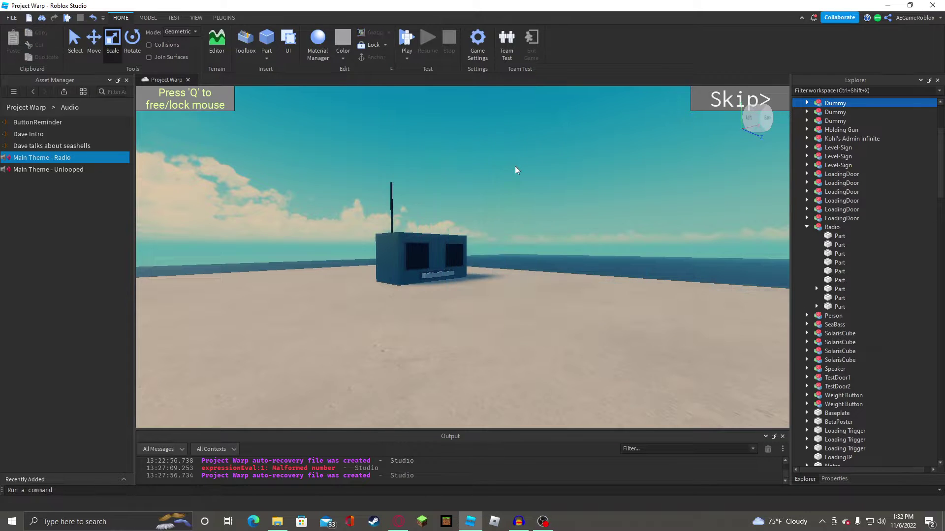
Shift the whole Radio model slightly across the platform.
key("d")
right_click_drag(458, 148, 461, 151)
key("s")
left_click_drag(544, 266, 460, 292)
left_click(610, 123)
right_click_drag(610, 123, 608, 125)
key("d")
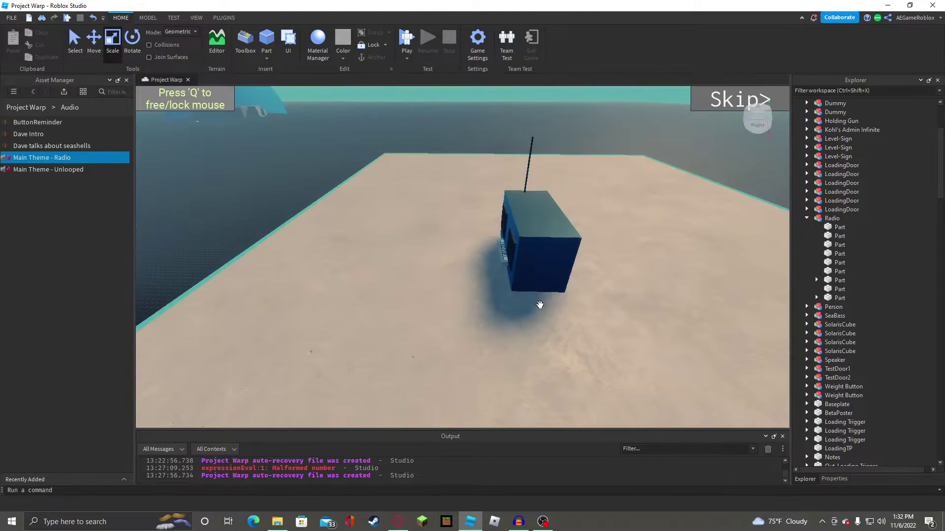
left_click_drag(539, 290, 539, 278)
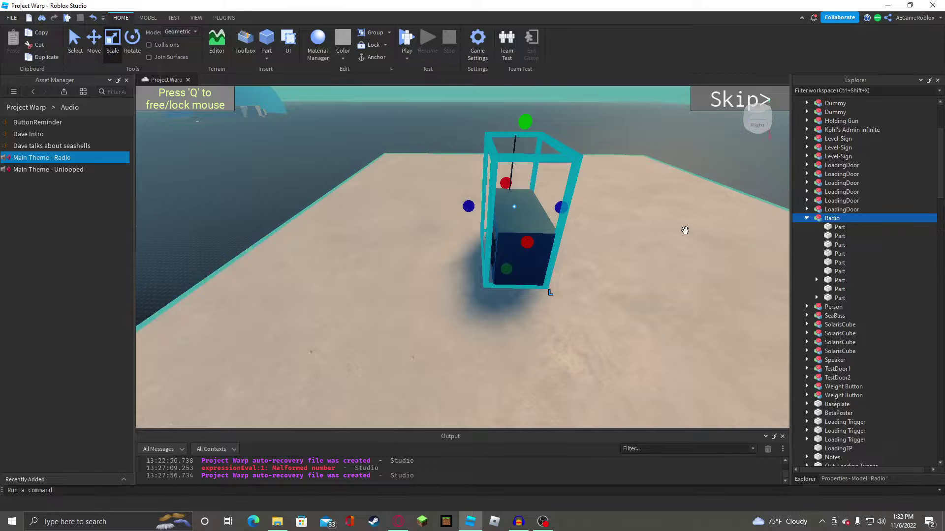
Insert a new Part into the Radio model and rename it Hitbox.
key("a")
right_click_drag(656, 138, 657, 139)
key("w")
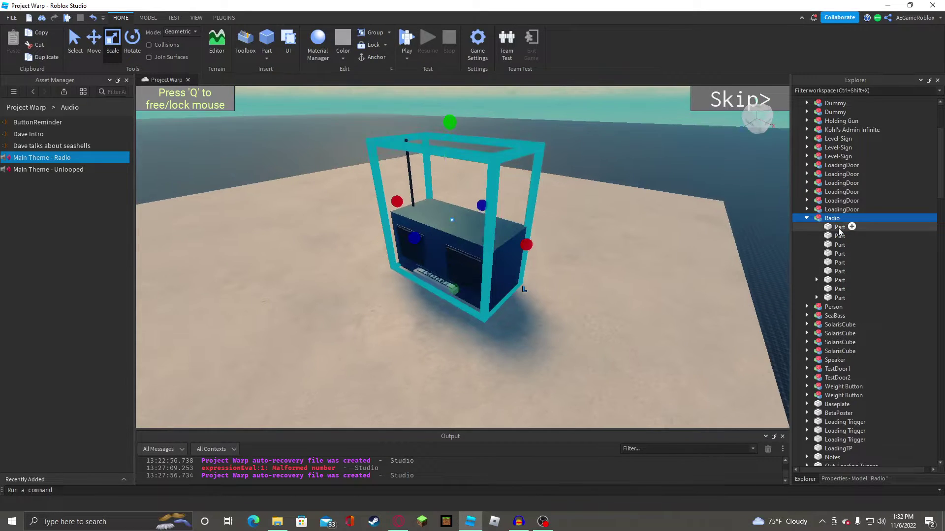
left_click(851, 218)
left_click(831, 260)
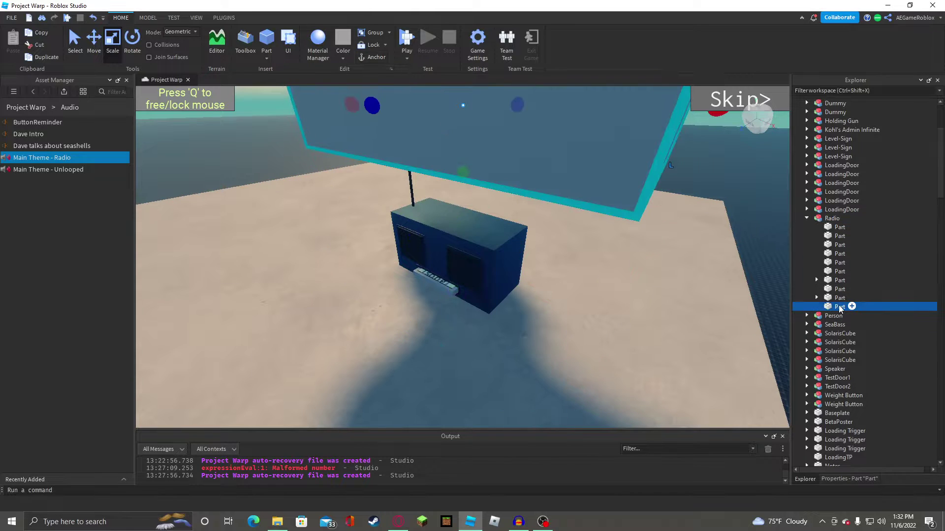
right_click(838, 306)
left_click(827, 73)
type("Hitbox")
key("Return")
Narrow the Hitbox part to roughly the radio's width and extend it down over the radio body.
right_click_drag(488, 255, 489, 255)
key("w")
key("a")
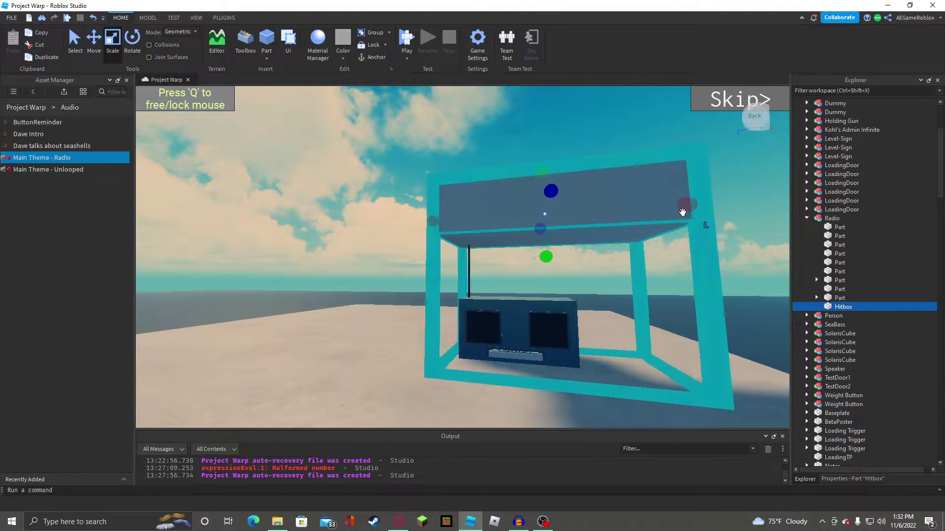
key("d")
left_click_drag(668, 200, 562, 229)
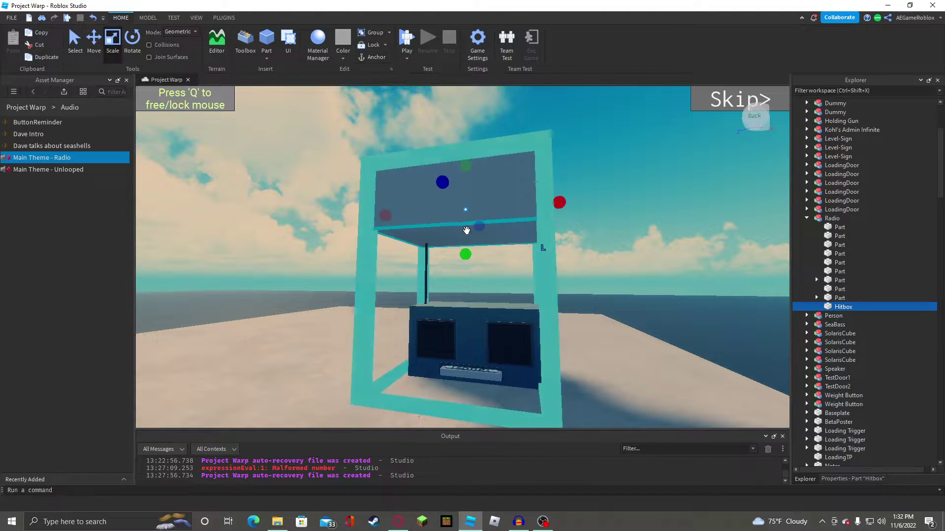
left_click_drag(465, 260, 472, 407)
Resize the Hitbox's sides so that it encloses the radio body.
key("w")
right_click_drag(412, 296, 416, 290)
key("w")
key("a")
key("s")
left_click_drag(400, 232, 508, 232)
right_click_drag(508, 232, 521, 230)
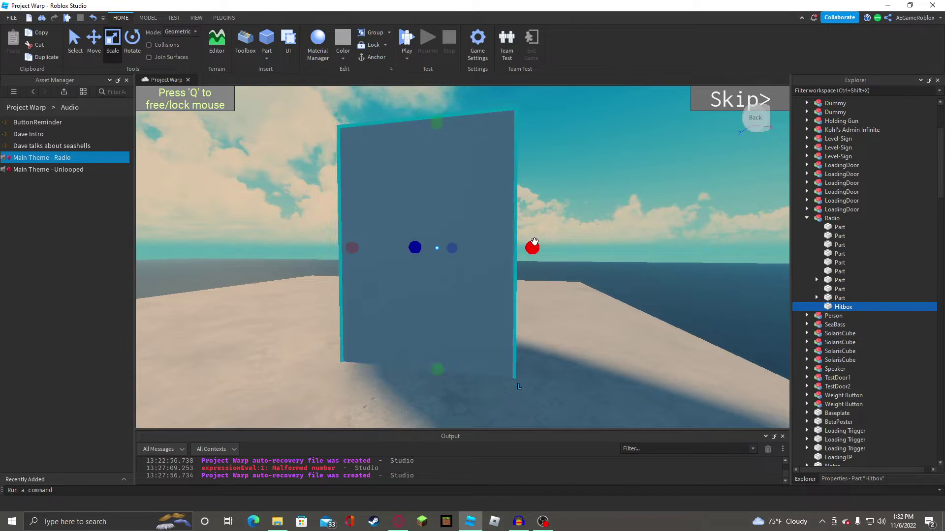
left_click_drag(532, 247, 543, 247)
key("a")
right_click_drag(544, 245, 544, 244)
left_click(502, 135)
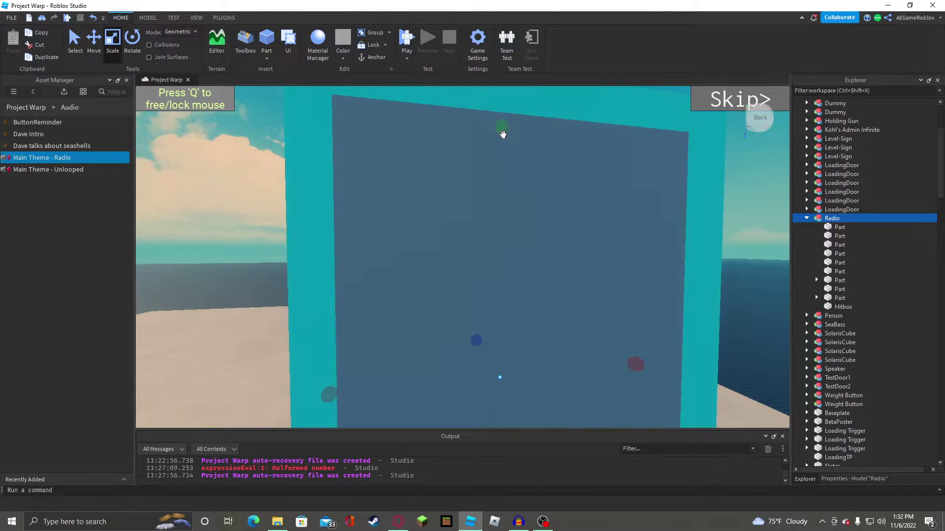
left_click_drag(500, 128, 494, 263)
key("ctrl+z")
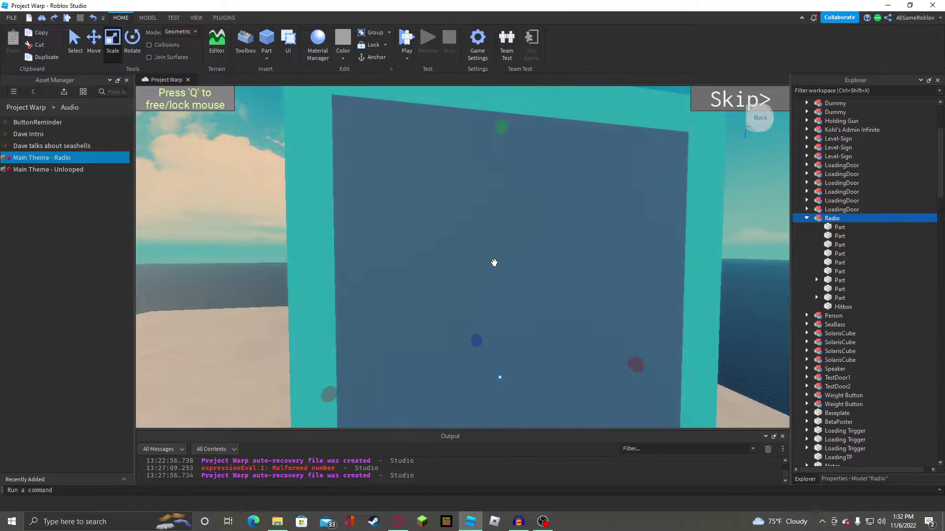
Scale the Hitbox to about 2.61 studs tall so it covers the radio body and antenna.
left_click(831, 309)
scroll(509, 237, "down", 5)
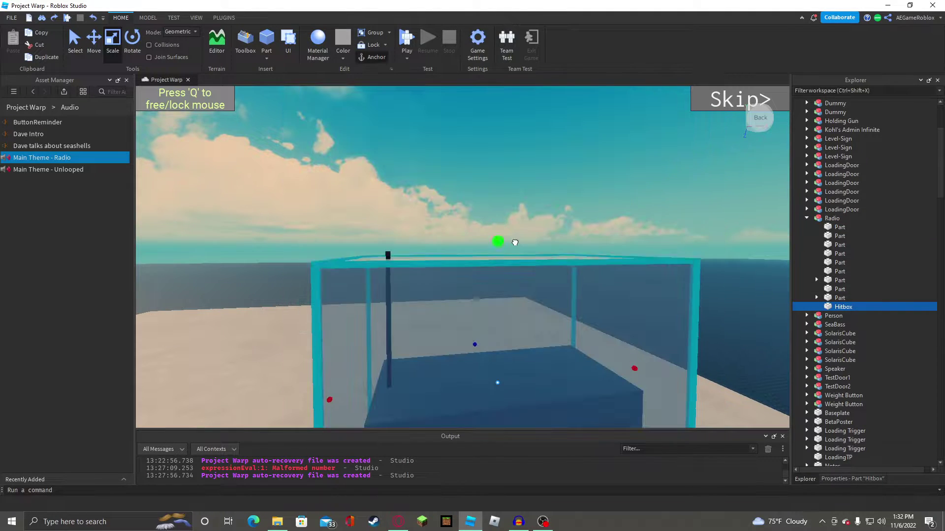
left_click_drag(508, 237, 516, 194)
scroll(516, 194, "down", 5)
scroll(516, 194, "up", 5)
right_click_drag(517, 194, 517, 193)
scroll(516, 193, "down", 4)
scroll(517, 194, "up", 4)
scroll(517, 194, "down", 3)
left_click_drag(509, 297, 510, 298)
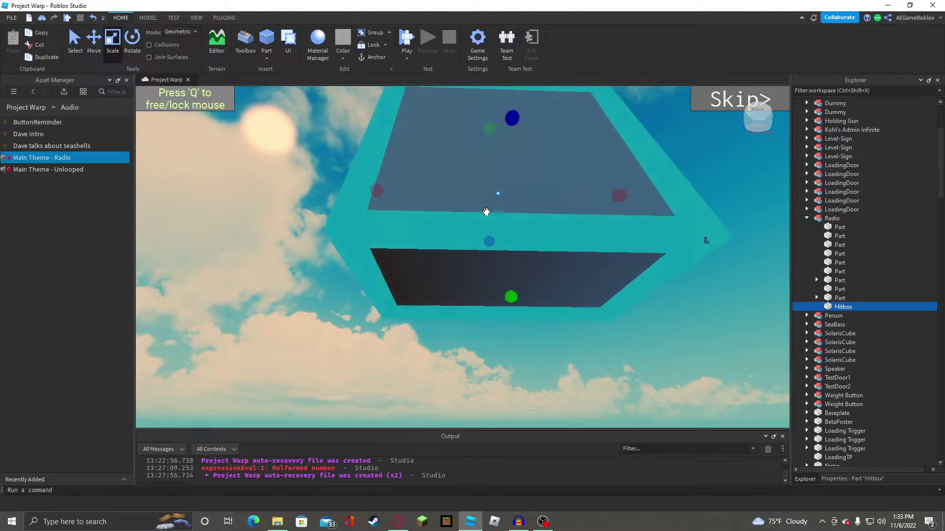
right_click_drag(485, 212, 485, 211)
scroll(719, 282, "down", 2)
Turn off CanCollide for the Hitbox part.
left_click(847, 476)
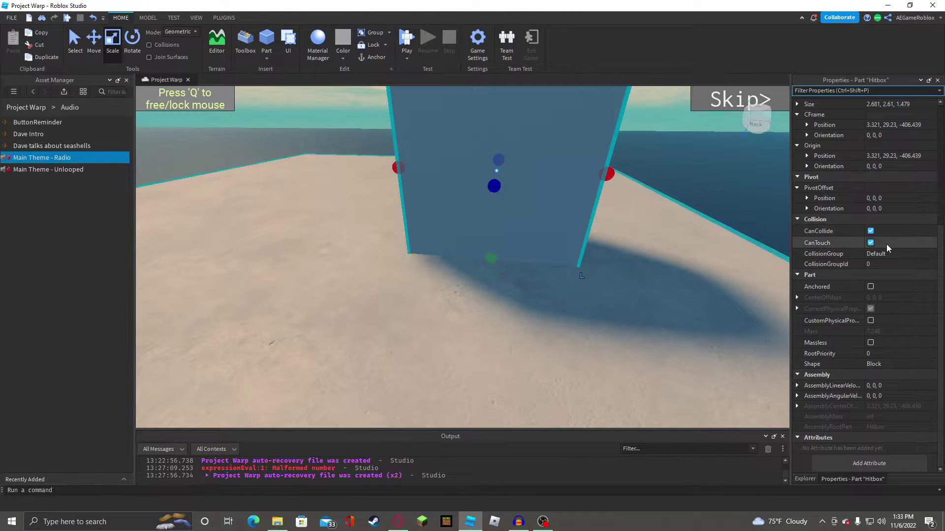
left_click(881, 226)
left_click(871, 231)
Colour the Hitbox part Deep orange and set its transparency to 0.5.
scroll(872, 278, "up", 4)
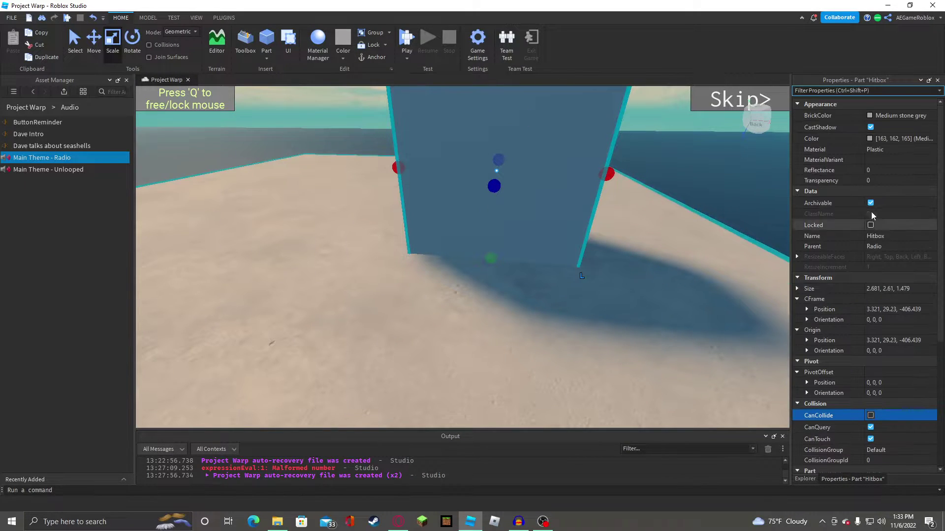
left_click(875, 116)
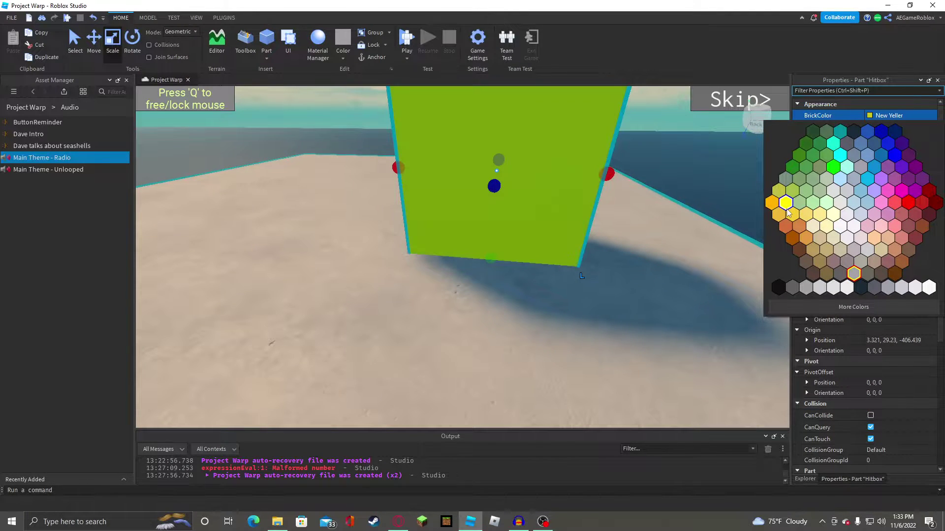
left_click(772, 203)
left_click(878, 171)
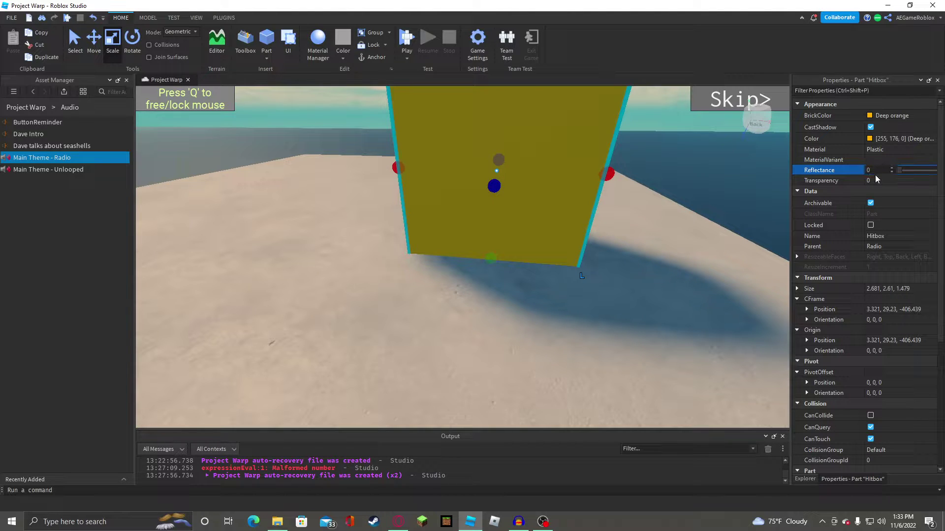
left_click(876, 180)
type("0.5")
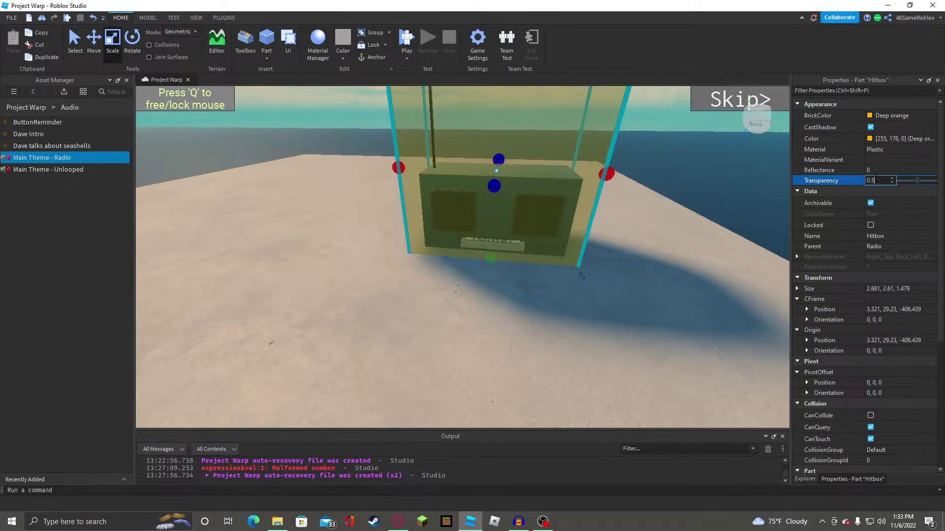
key("Return")
left_click(306, 134)
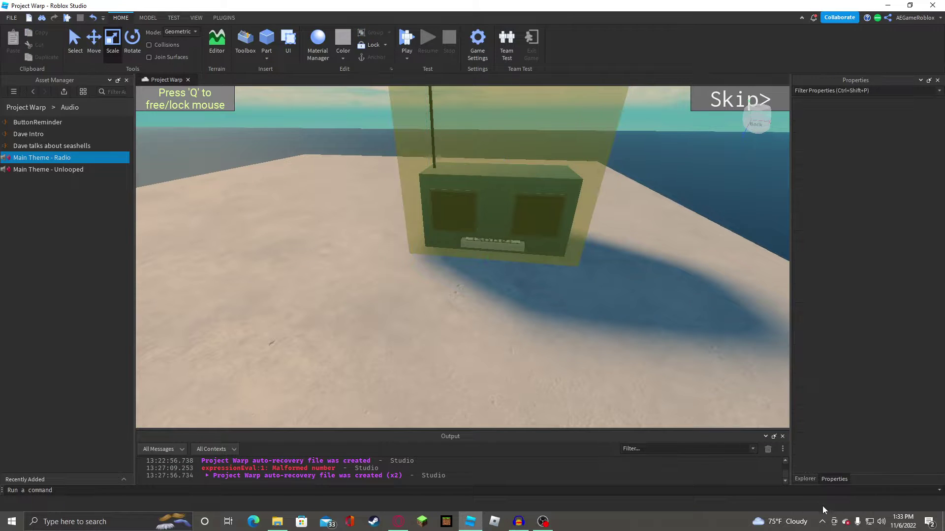
Move the whole Radio model about 2 studs across the top of the platform.
left_click(805, 480)
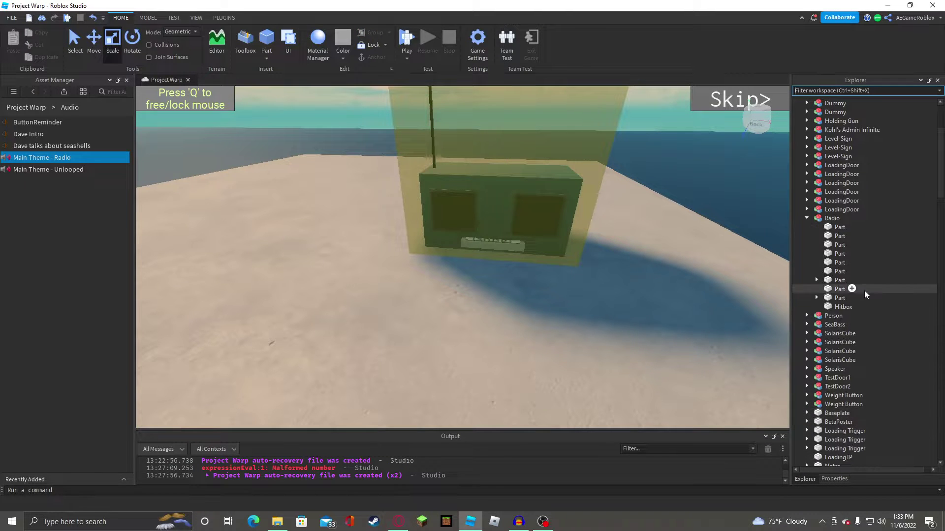
key("d")
right_click_drag(649, 249, 649, 249)
left_click_drag(516, 244, 492, 322)
Change the Hitbox part's BrickColor to Lime green.
left_click(843, 306)
left_click(853, 479)
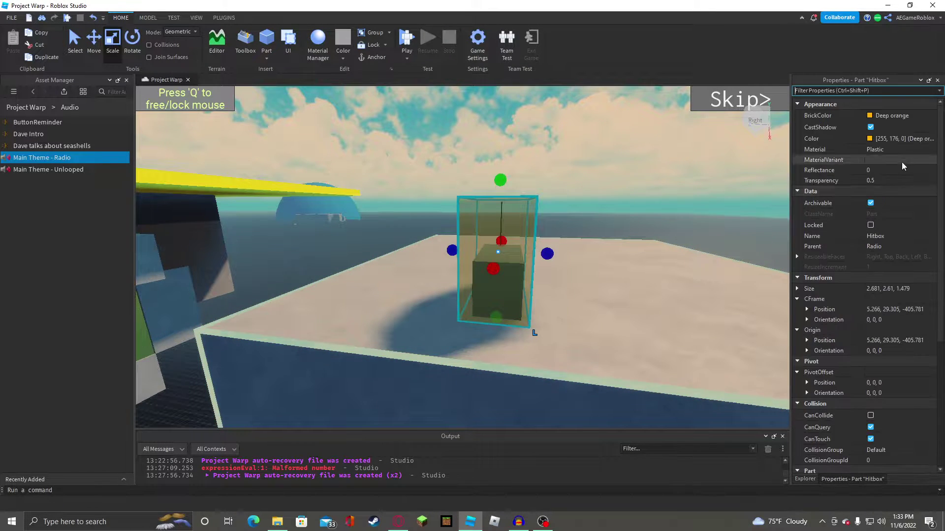
left_click(891, 115)
left_click(833, 168)
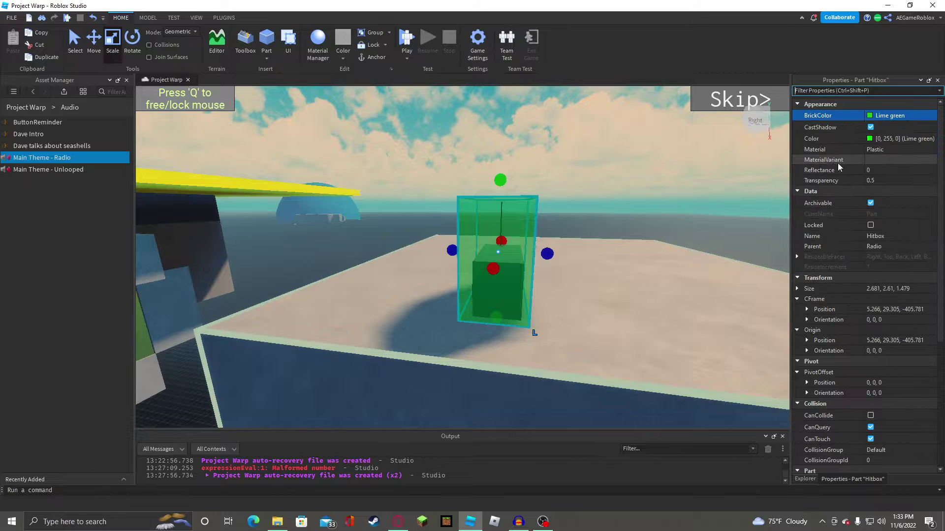
left_click(561, 191)
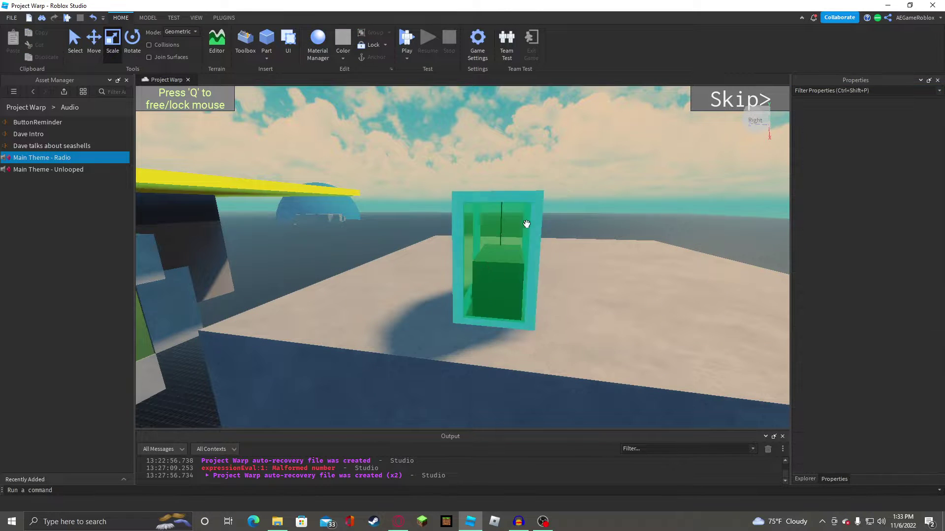
Insert a new Script into the Radio model's Hitbox part.
key("a")
right_click_drag(525, 222, 590, 188)
left_click(659, 264)
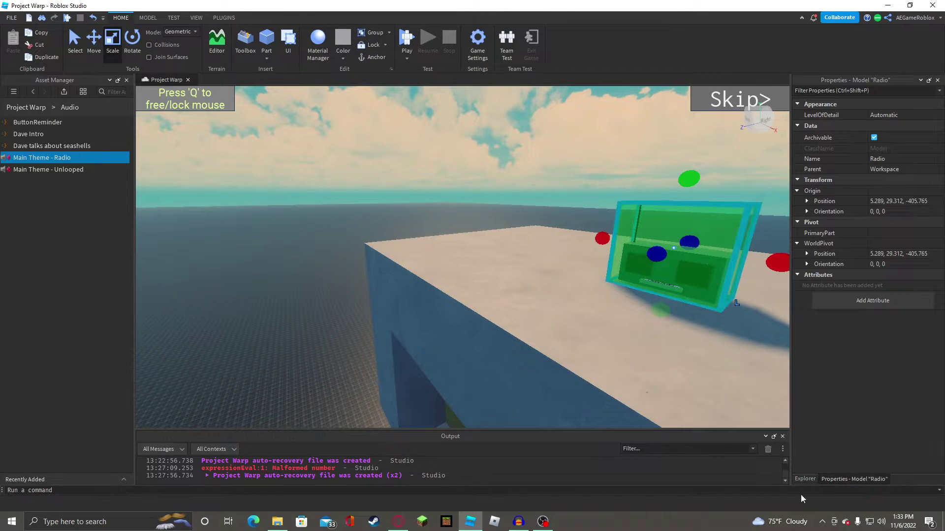
left_click(805, 479)
left_click(836, 308)
left_click(859, 307)
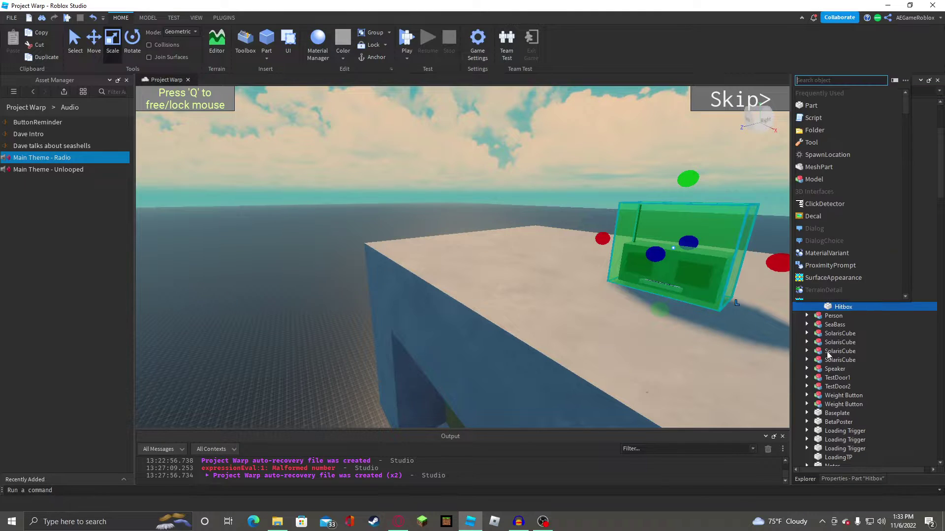
left_click(832, 118)
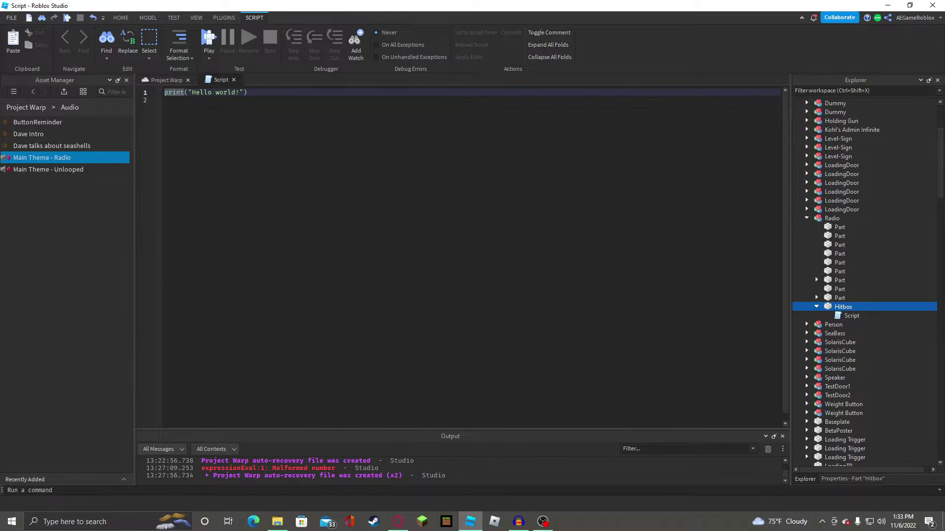
Replace the default script code with a script.Parent.Touched:Connect(function(p) handler, including its closing end.
key("ctrl+a")
type("script.")
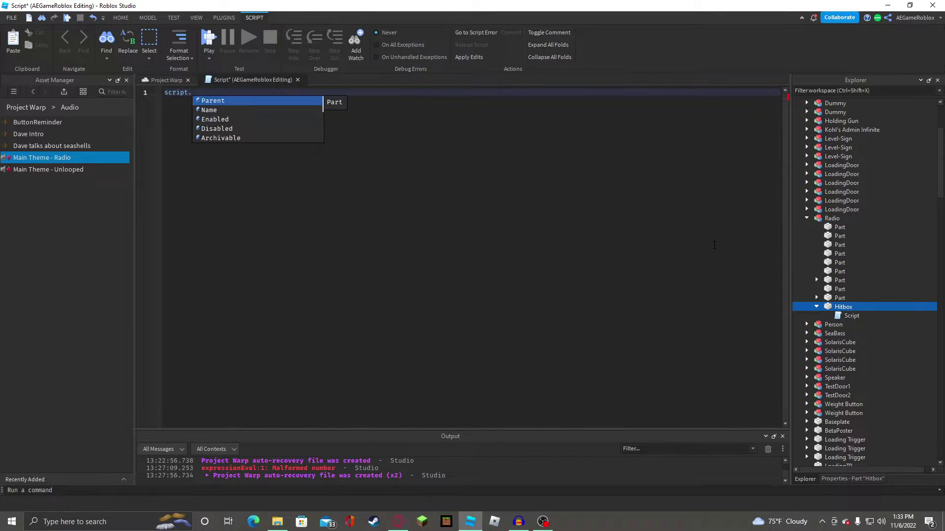
type("Parent.Touched")
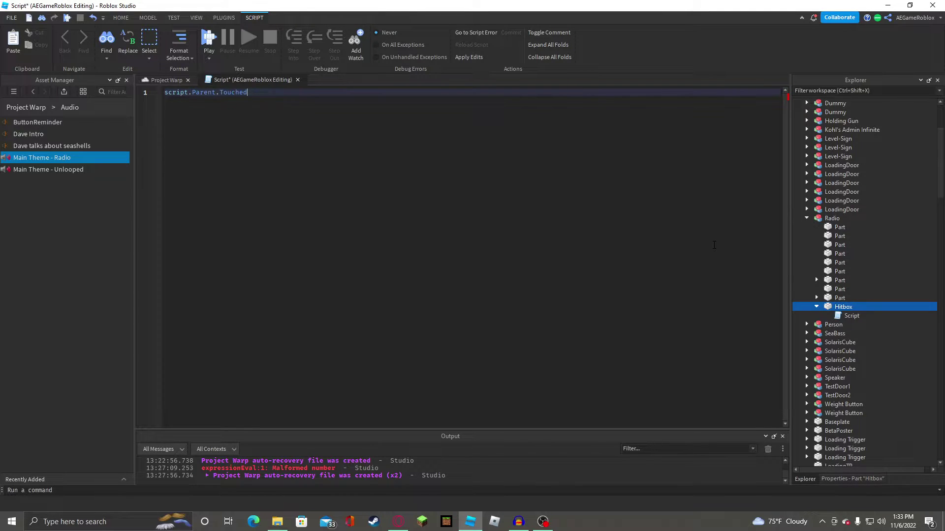
type(":")
key("Return")
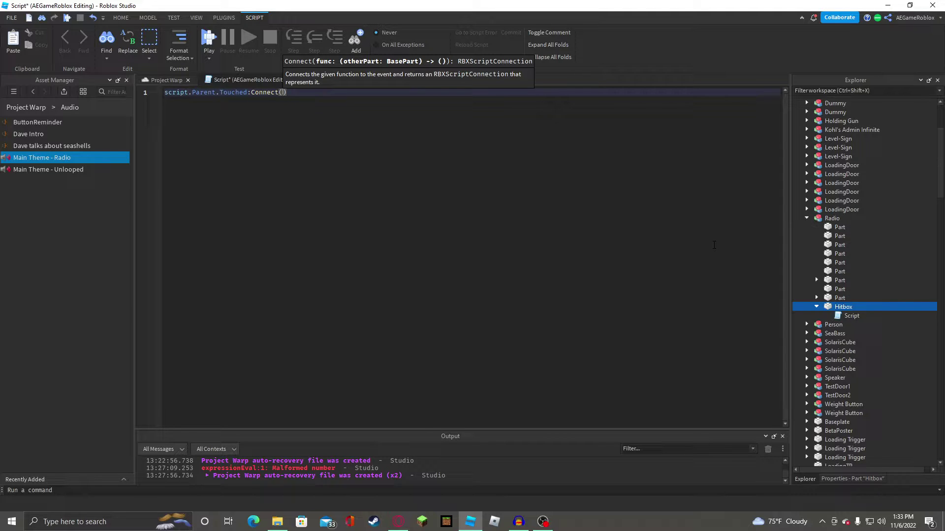
type("fun")
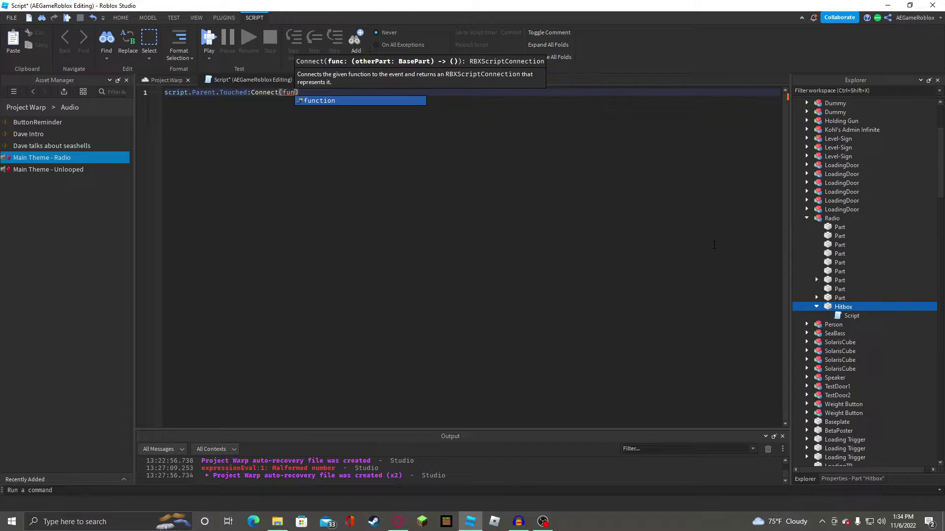
type("ction(p")
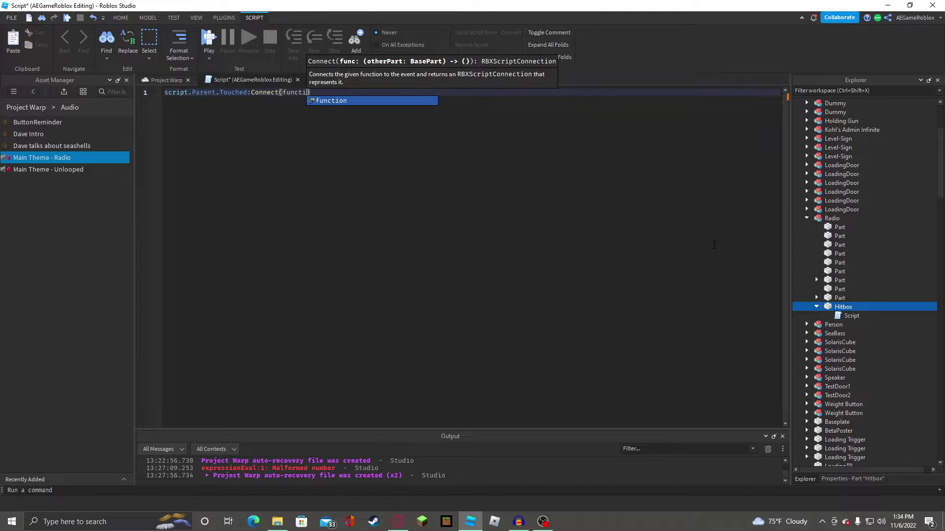
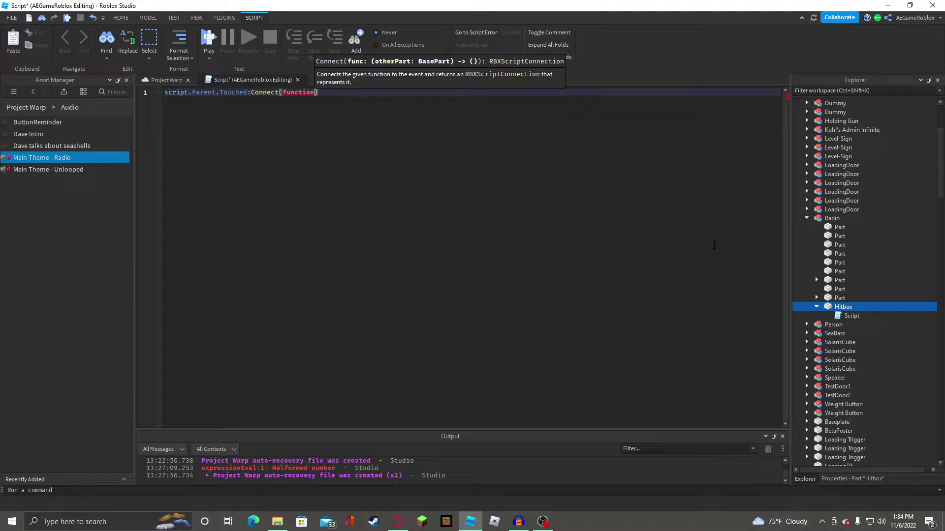
type("(")
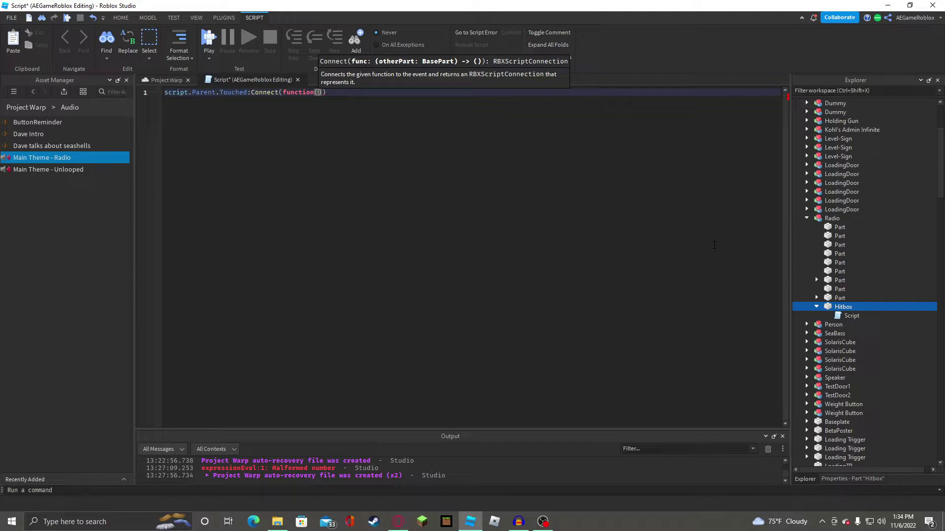
type("p)")
key("Return")
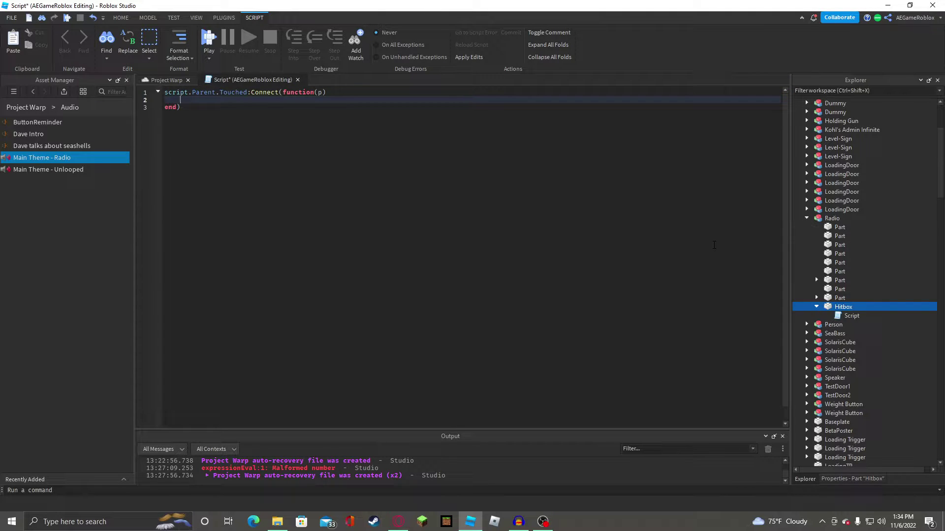
Inside the touch handler, add an "if p.Parent.Humanoid then" block and start its body with script.Parent.
type("p.")
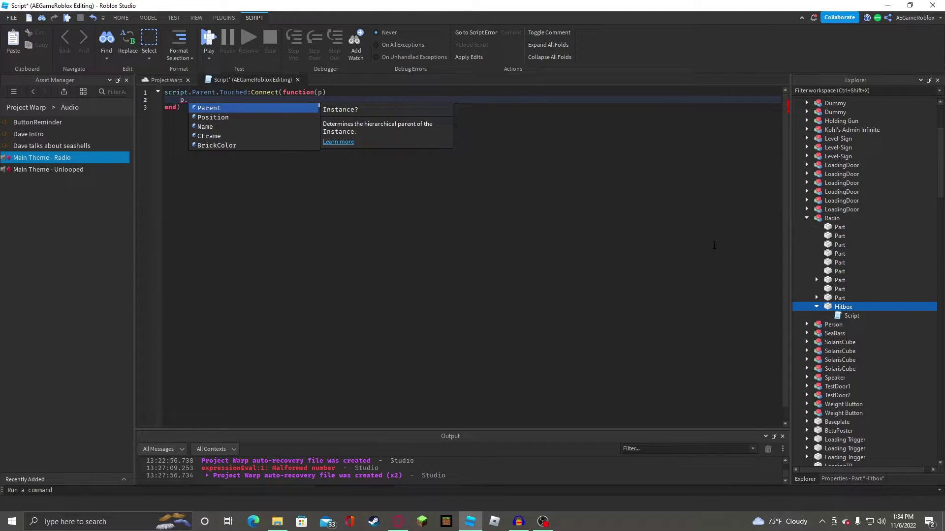
key("BackSpace")
type("if")
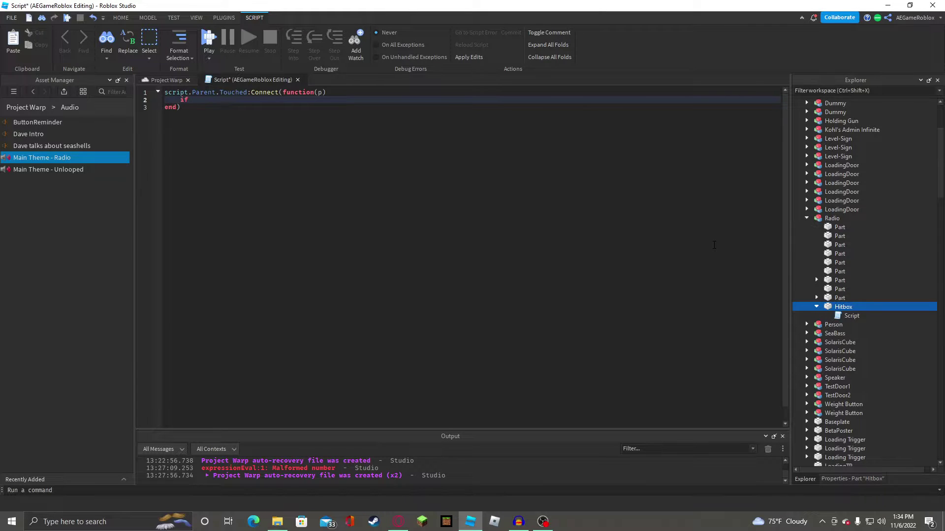
type(" p.Parent.h")
type("then")
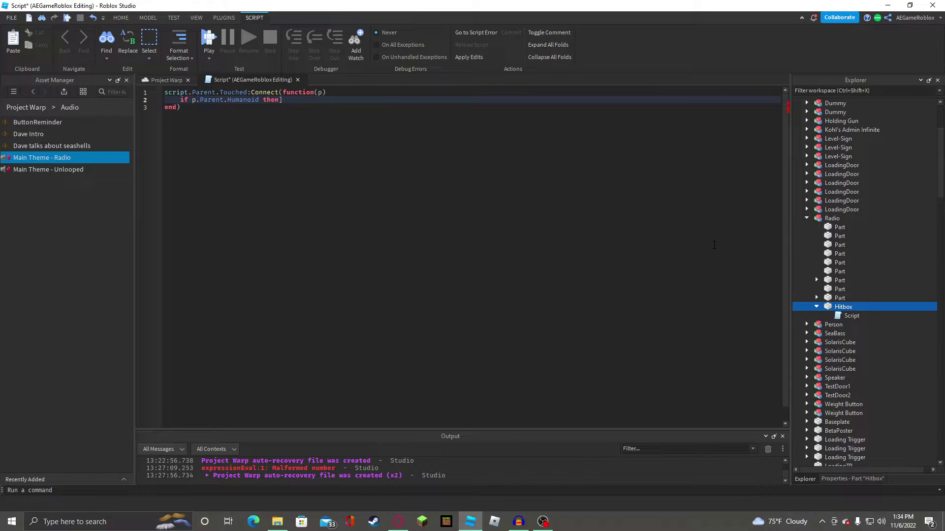
key("Return")
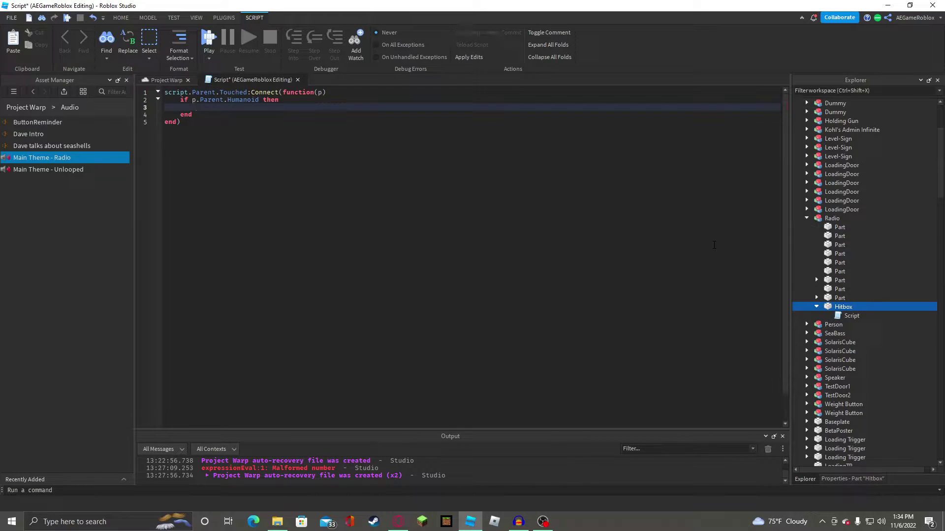
type("script.Parent")
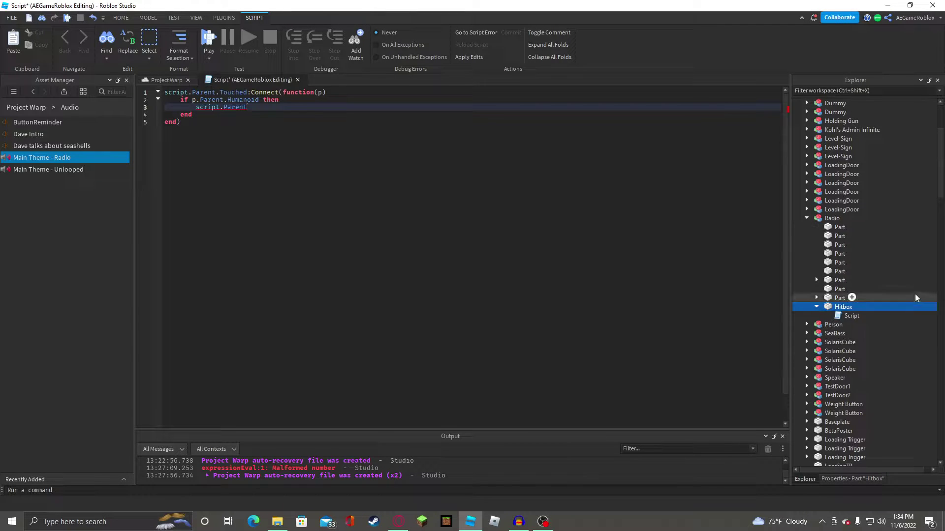
Rename the Part directly above Hitbox in the Radio model to Main.
left_click(816, 280)
left_click(816, 280)
right_click(831, 300)
left_click(819, 73)
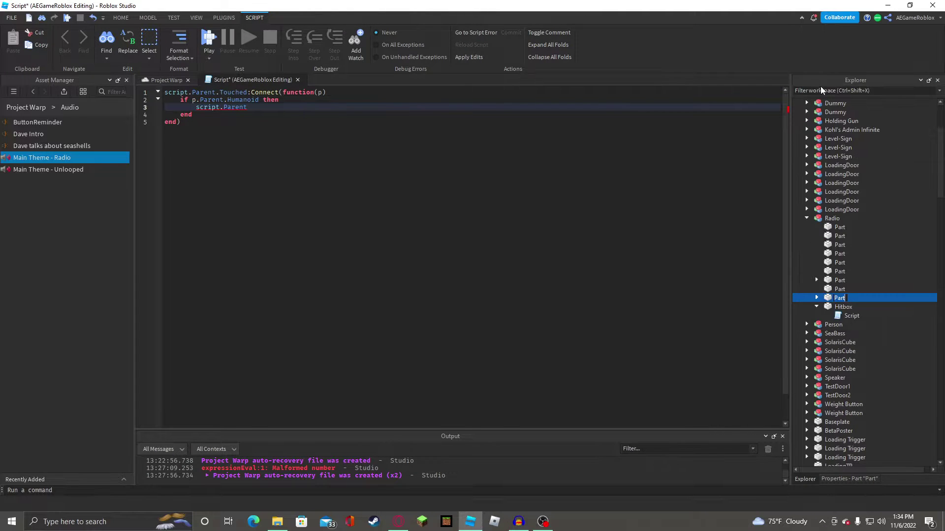
key("Return")
Complete the if block's body line as script.Parent.Parent.Main.Music:Play().
left_click(315, 104)
type(".")
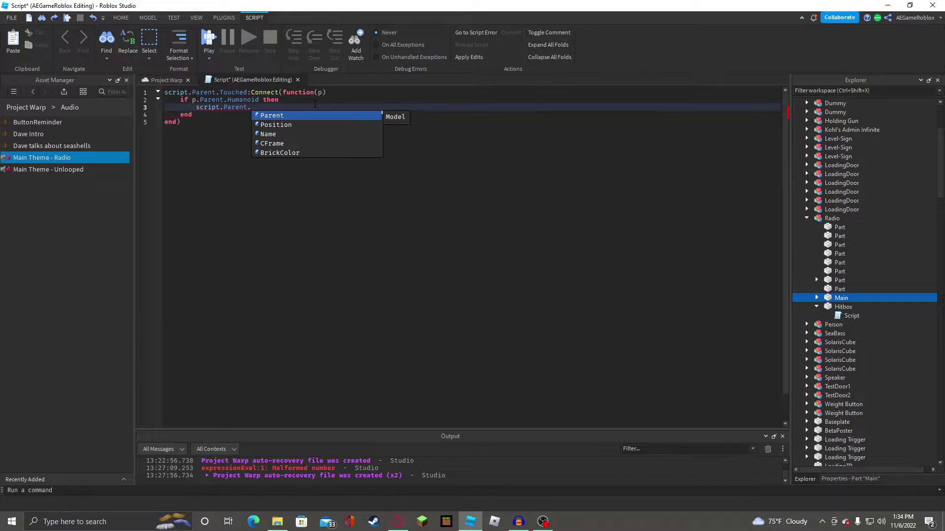
type("Main")
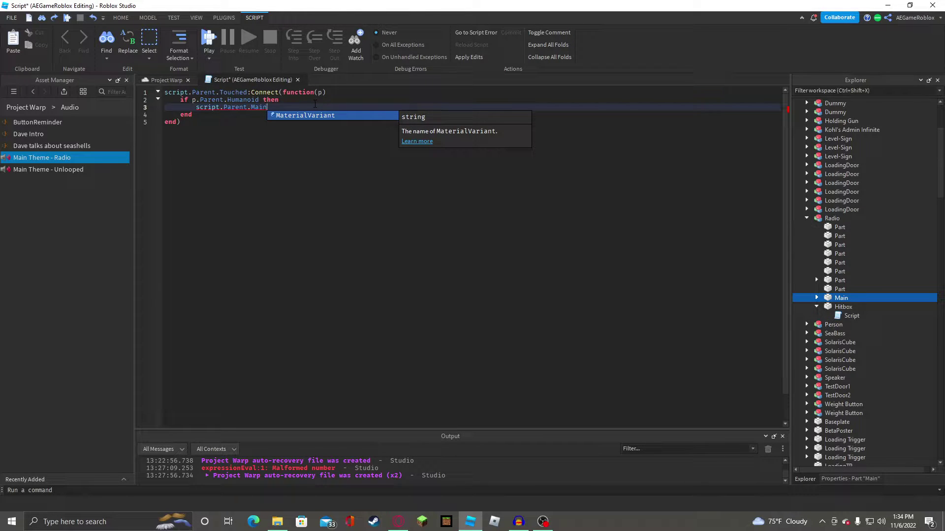
type(".")
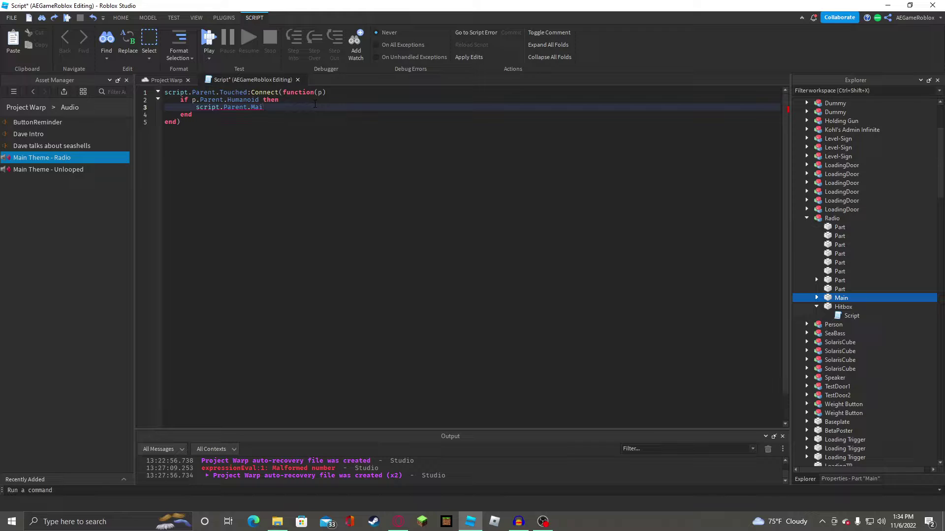
type(".Parent.Main,")
key("BackSpace")
type(".M")
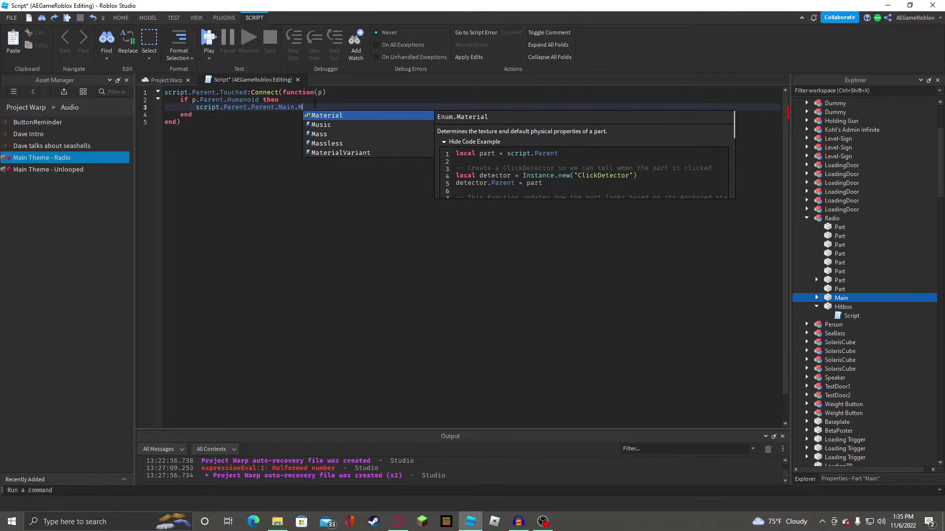
key("Down")
key("Tab")
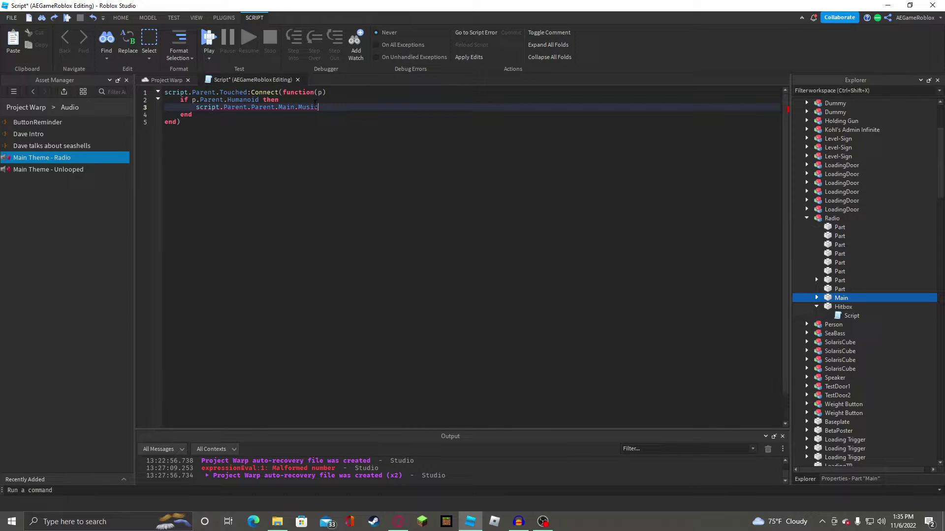
type(":Pl")
key("Tab")
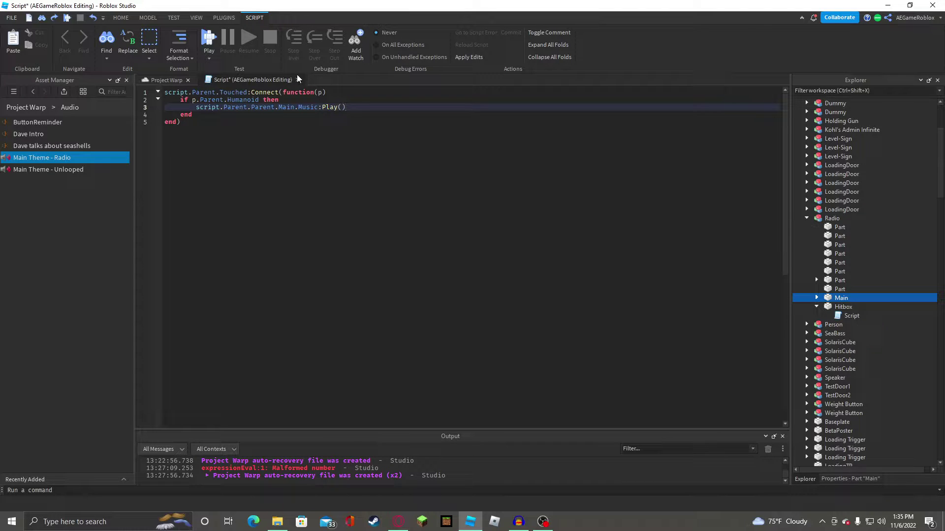
Extend the if condition to "p.Parent.Humanoid or p.Parent.Parent.Humanoid".
left_click(192, 99)
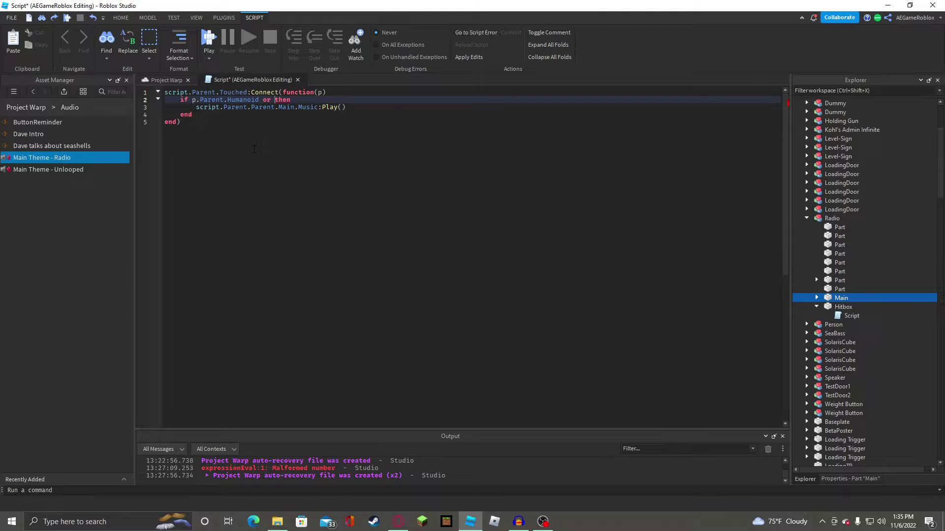
type("p.Parent")
key("Tab")
type(".Parent.Hu")
type("then")
left_click(255, 149)
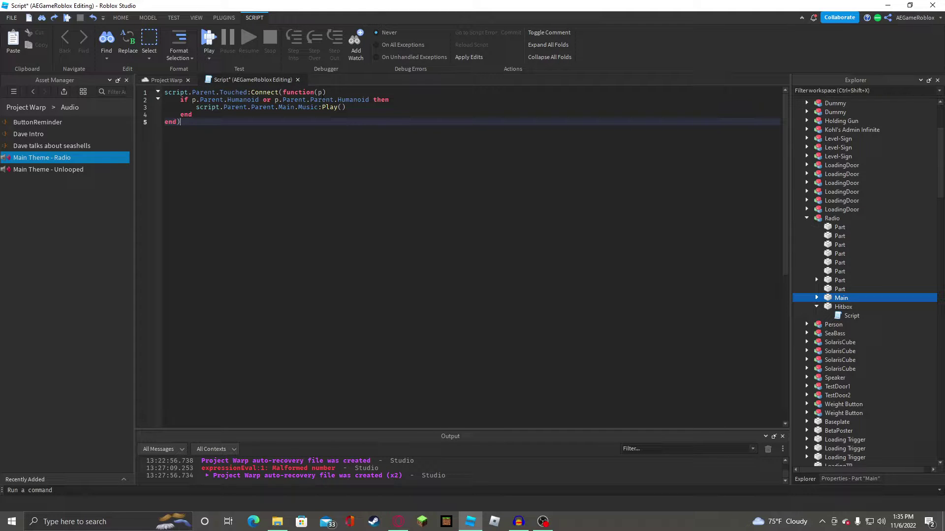
Add the line "script.Parent.Transparency = 1" above the Touched handler in the Hitbox script and close the script.
left_click(166, 96)
key("Return")
key("Up")
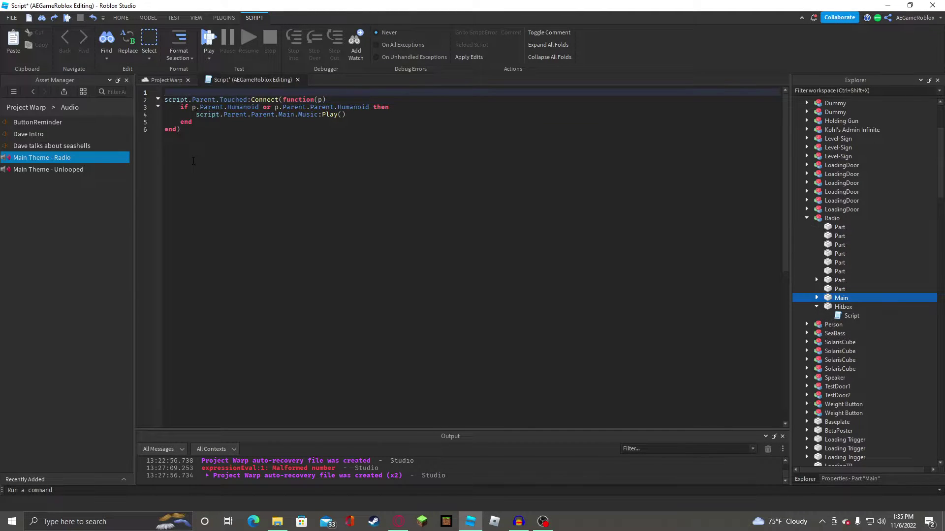
type("script.Parent.Transparency = 1")
left_click(297, 81)
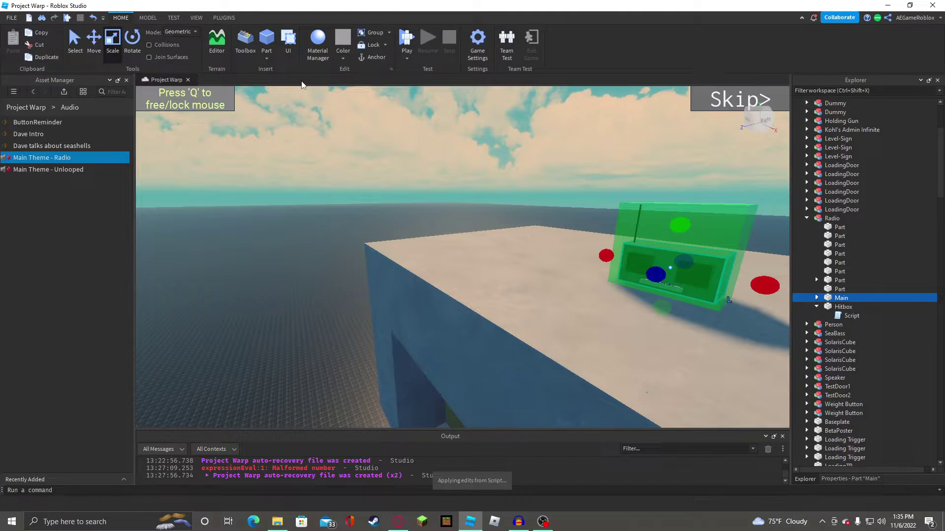
Reposition the Radio model on the roof of the block.
left_click(520, 157)
scroll(581, 167, "down", 6)
right_click_drag(582, 167, 580, 169)
left_click_drag(527, 247, 500, 233)
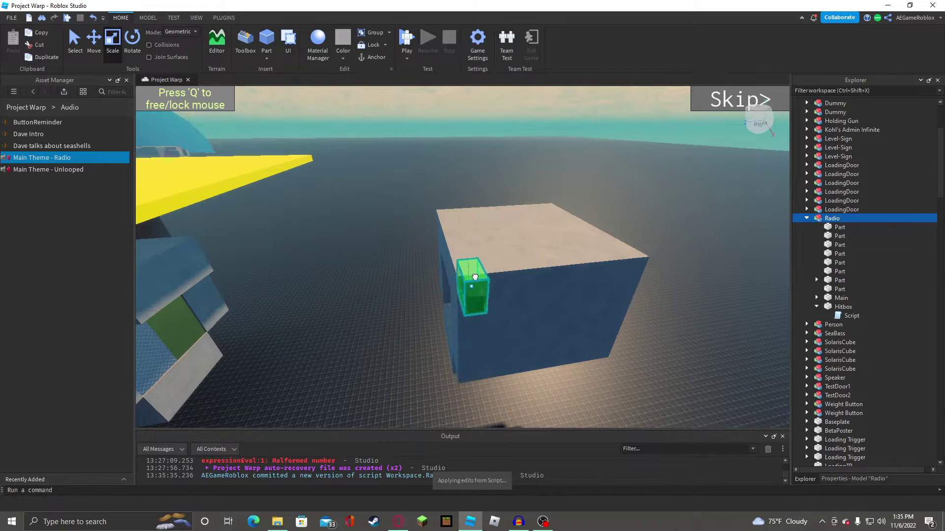
right_click_drag(598, 206, 551, 187)
Set the move snapping increment to 4 studs and try extending the doorway's floor part outward, restoring its short length.
left_click(148, 17)
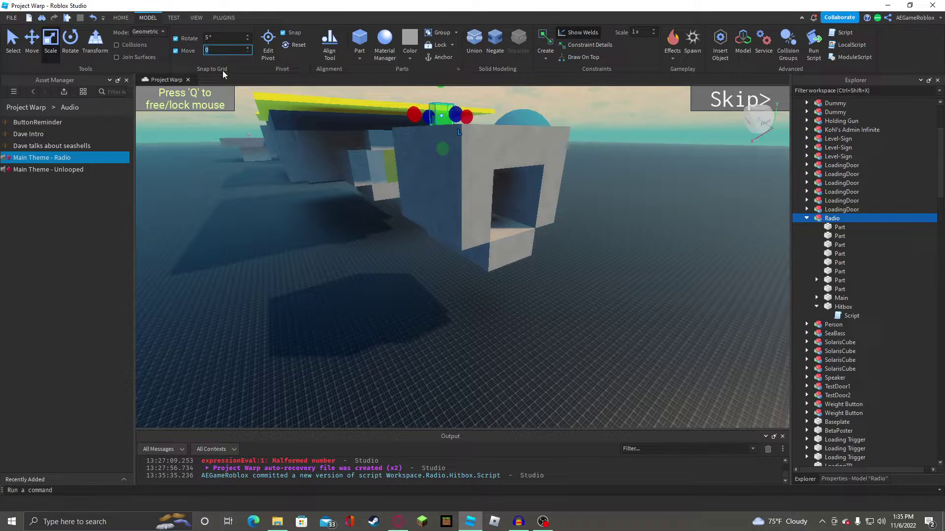
left_click(492, 246)
left_click_drag(527, 257, 725, 313)
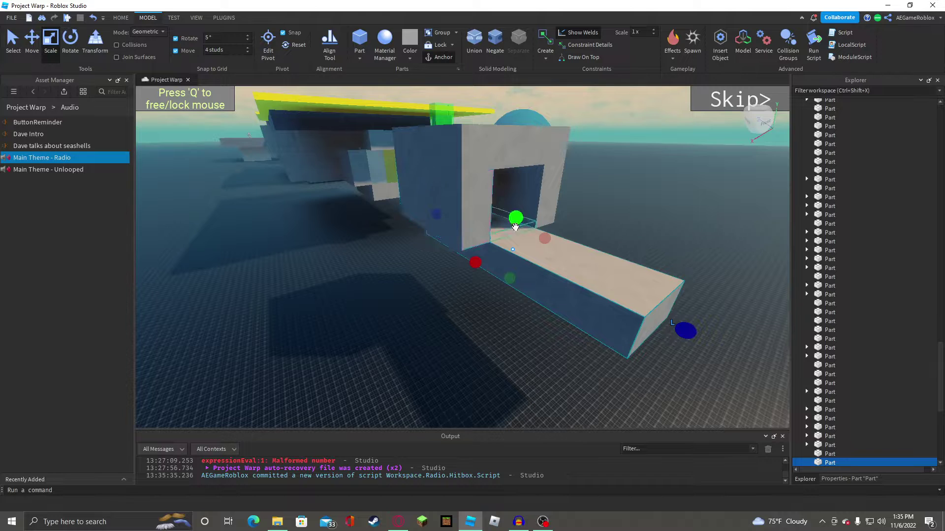
right_click_drag(557, 257, 553, 257)
scroll(553, 258, "down", 4)
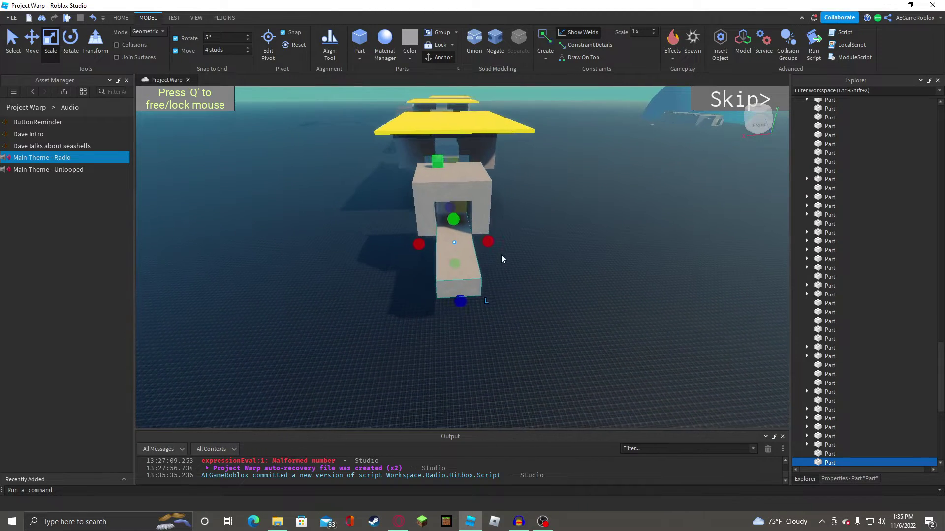
scroll(463, 254, "up", 4)
left_click_drag(456, 336, 447, 241)
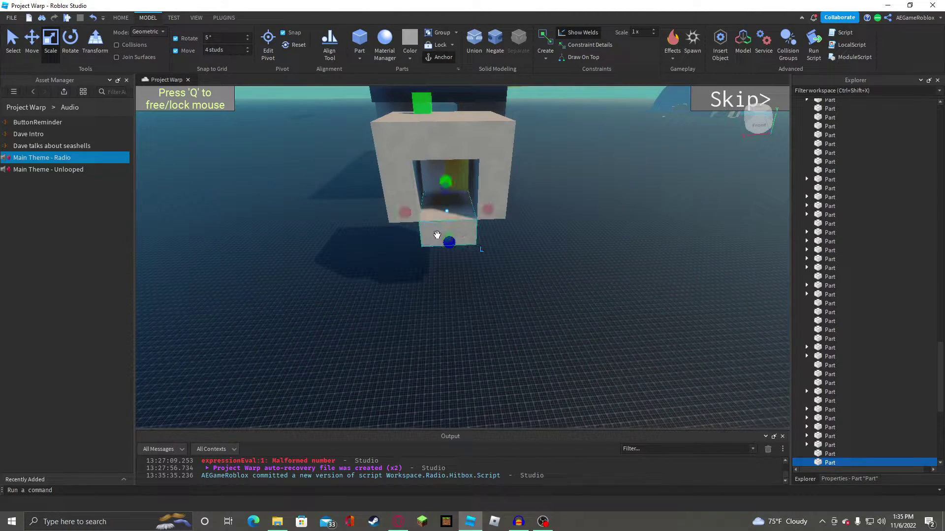
Create a separate copy of the floor part in front of the doorway and scale it evenly sideways into a wide platform.
key("ctrl+z")
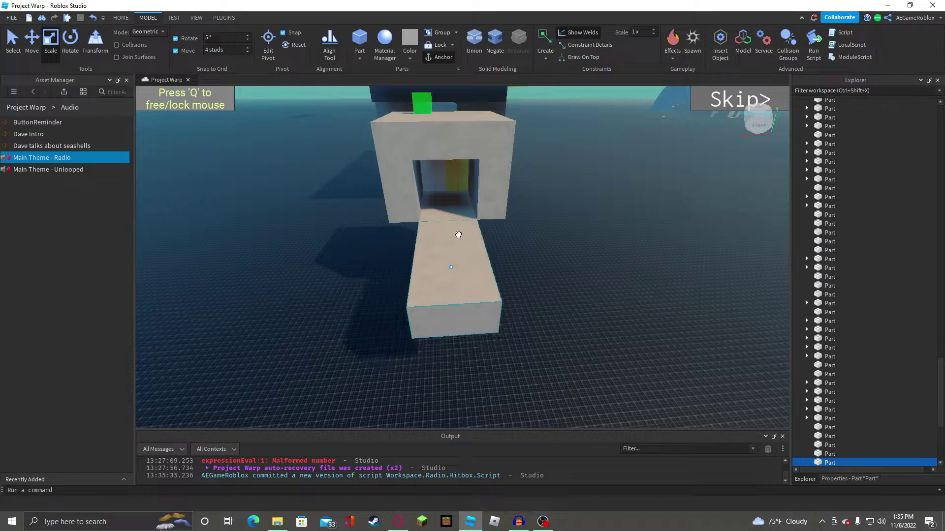
left_click_drag(503, 266, 636, 271, "ctrl")
key("d")
right_click_drag(635, 271, 636, 271)
left_click_drag(451, 213, 452, 203, "ctrl")
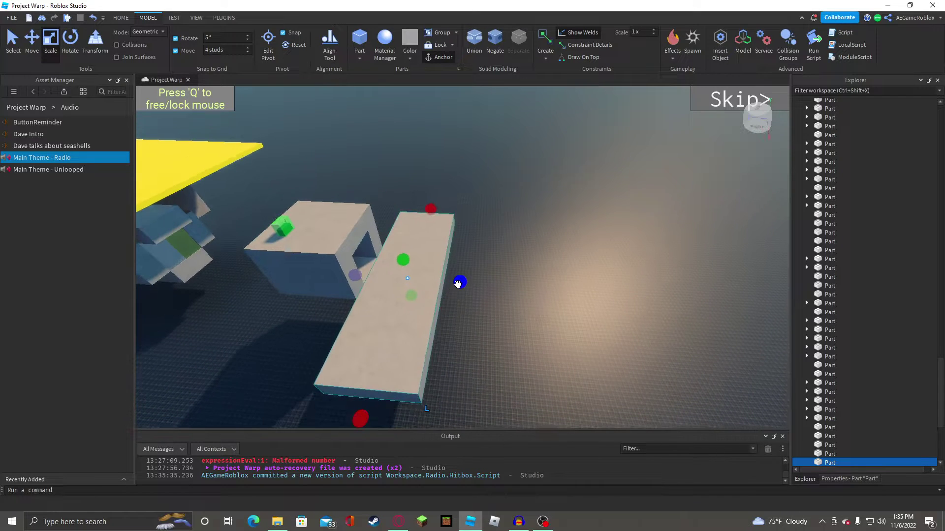
mouse_move(456, 280)
left_mouse_down()
mouse_move(594, 285)
mouse_move(455, 272)
left_mouse_up()
Move the Radio model from the block's roof onto the new platform and rotate it about its vertical axis.
right_click_drag(494, 198, 494, 198)
key("w")
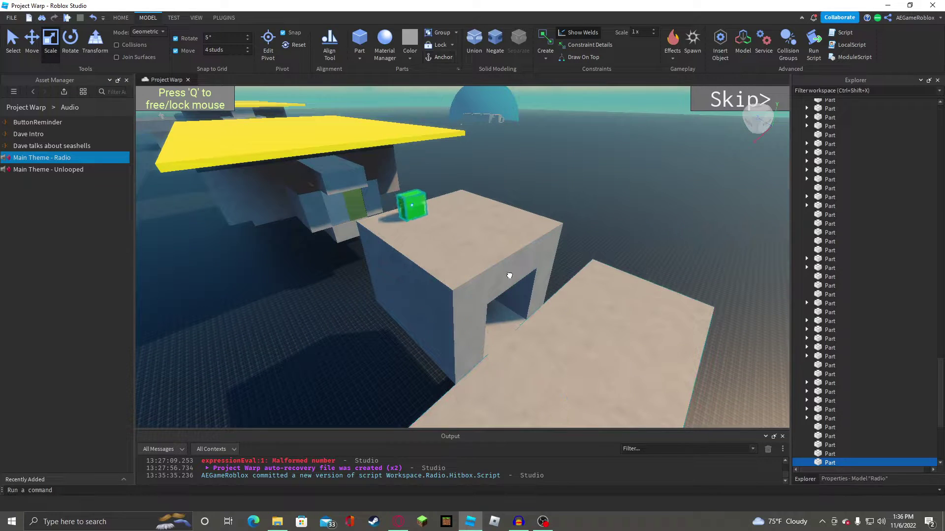
left_click_drag(414, 203, 568, 297)
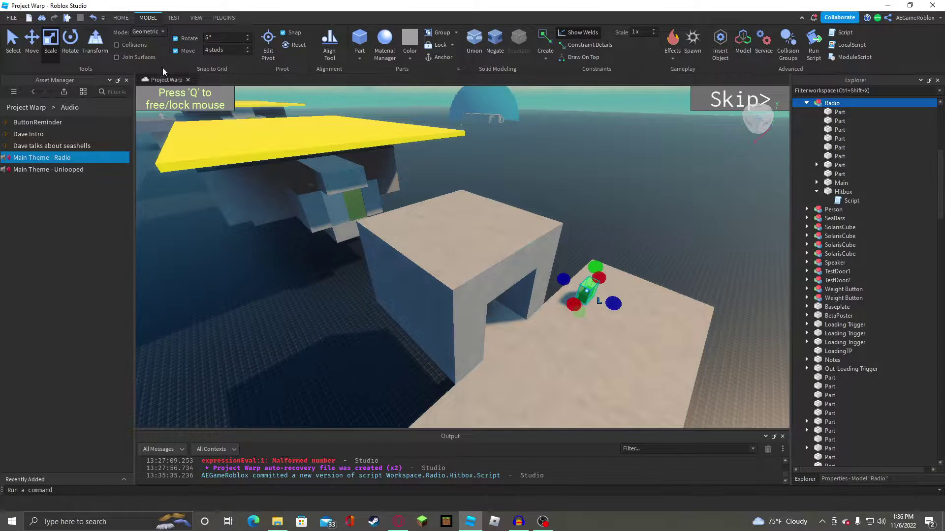
left_click(69, 42)
mouse_move(600, 337)
left_mouse_down()
mouse_move(647, 320)
mouse_move(669, 270)
mouse_move(647, 281)
left_mouse_up()
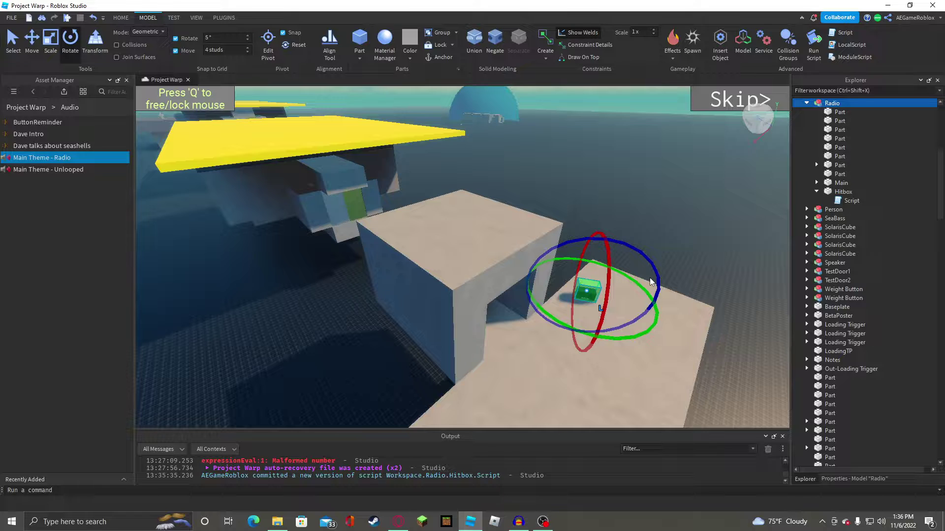
Review the code of the script inside the Radio's Hitbox and close it.
left_click(851, 112)
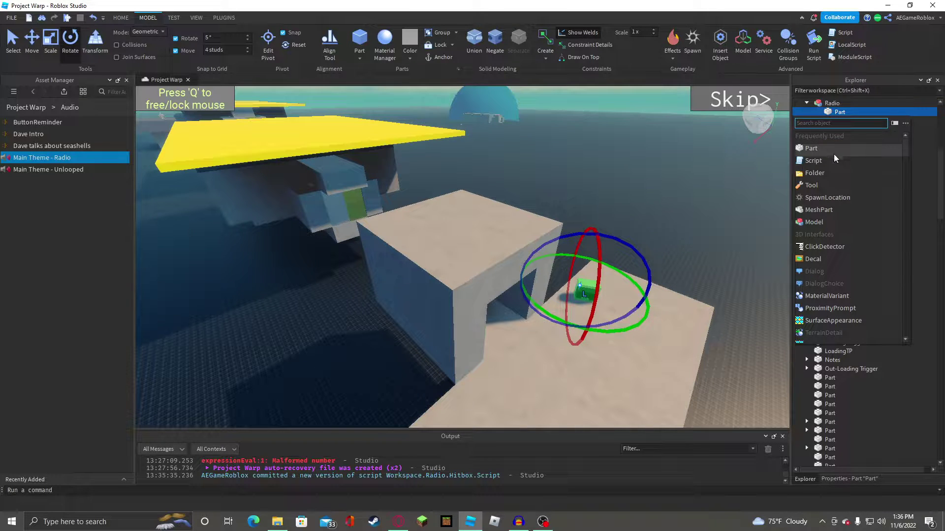
left_click(680, 130)
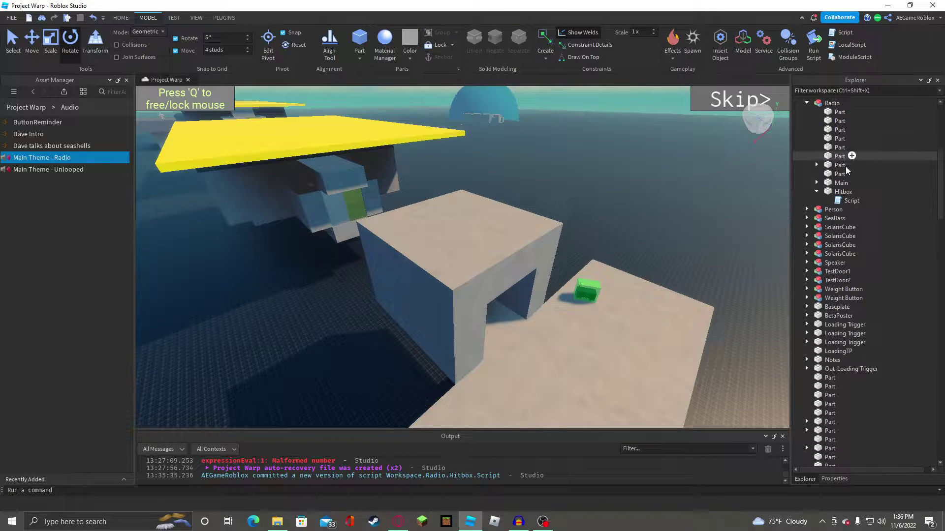
left_click(841, 201)
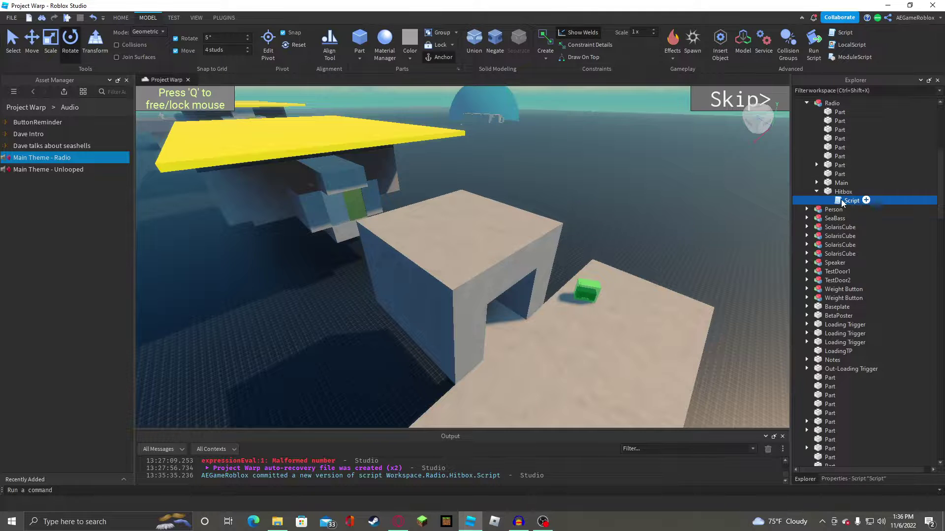
double_click(840, 199)
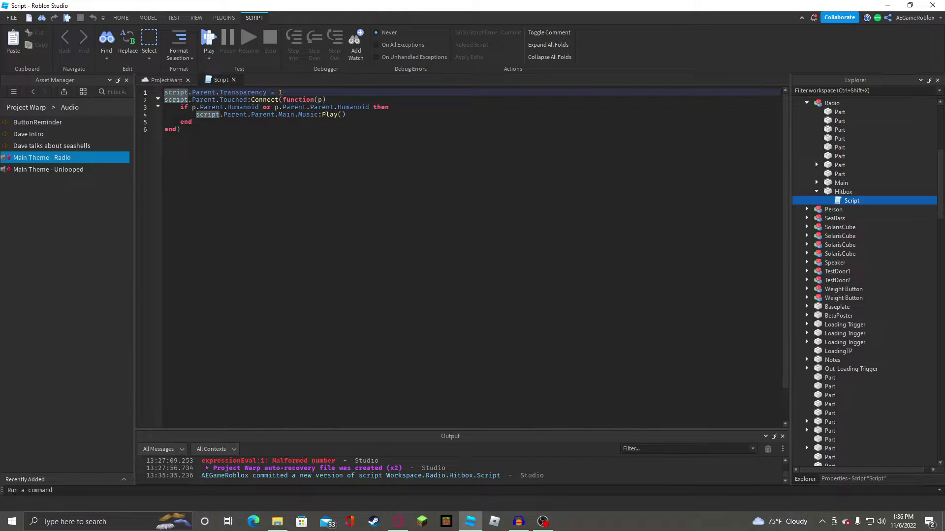
left_click(165, 80)
left_click(220, 80)
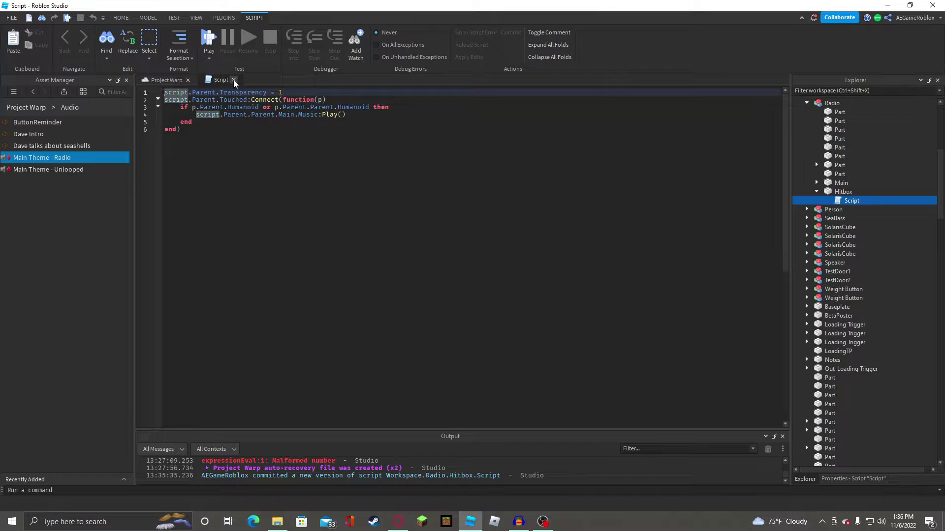
key("ctrl+a")
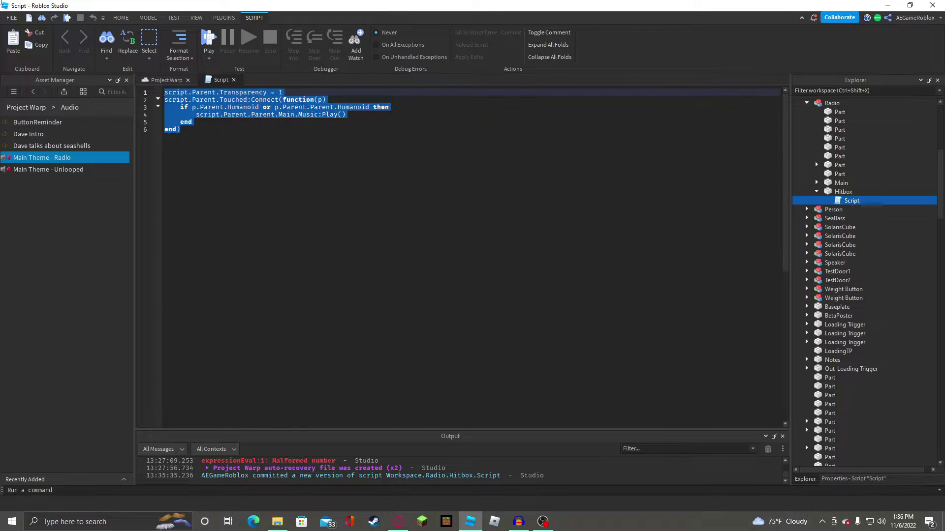
left_click(577, 249)
left_click(234, 80)
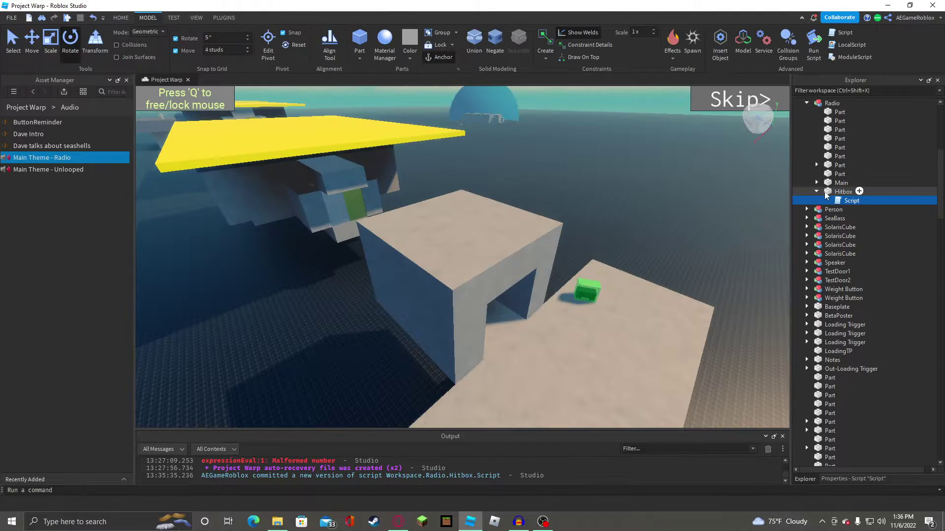
Duplicate the Radio model and place the copy beside the original on the platform.
right_click(825, 191)
left_click(743, 184)
left_click(816, 192)
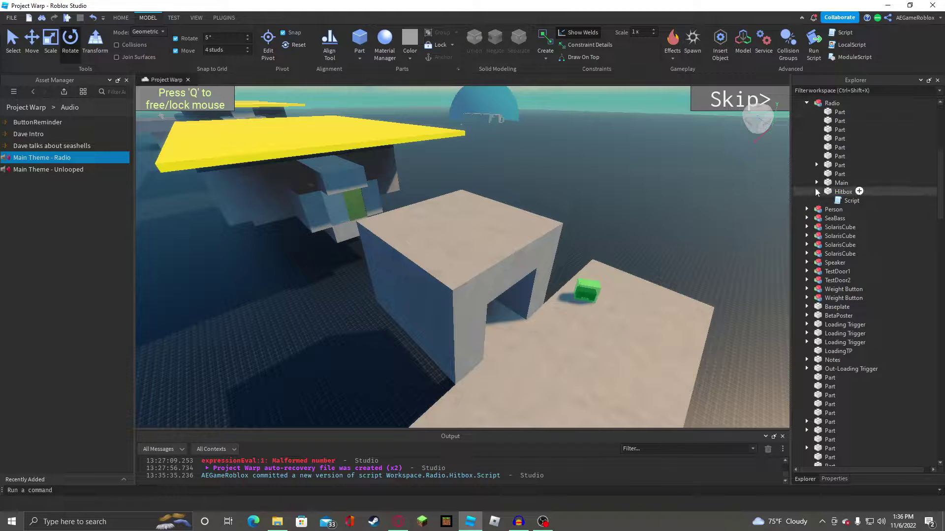
left_click(832, 103)
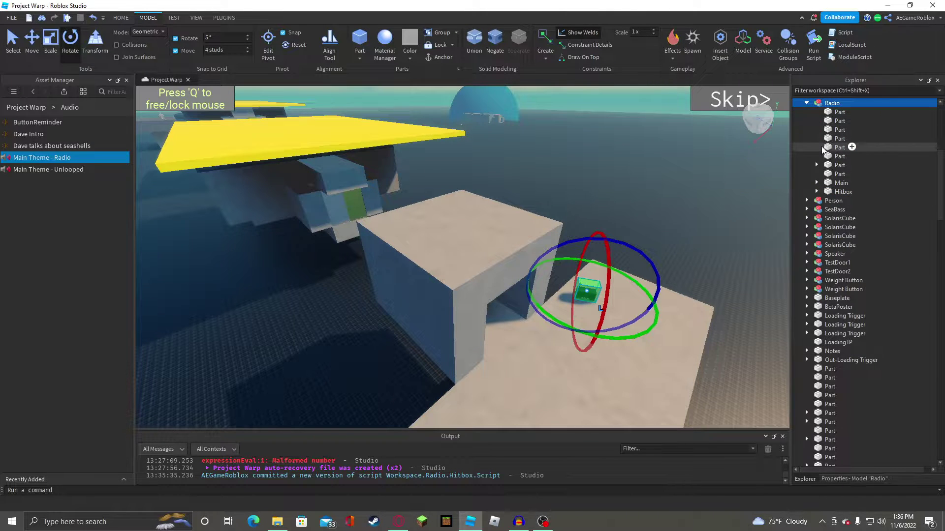
key("ctrl+d")
left_click_drag(587, 293, 638, 315)
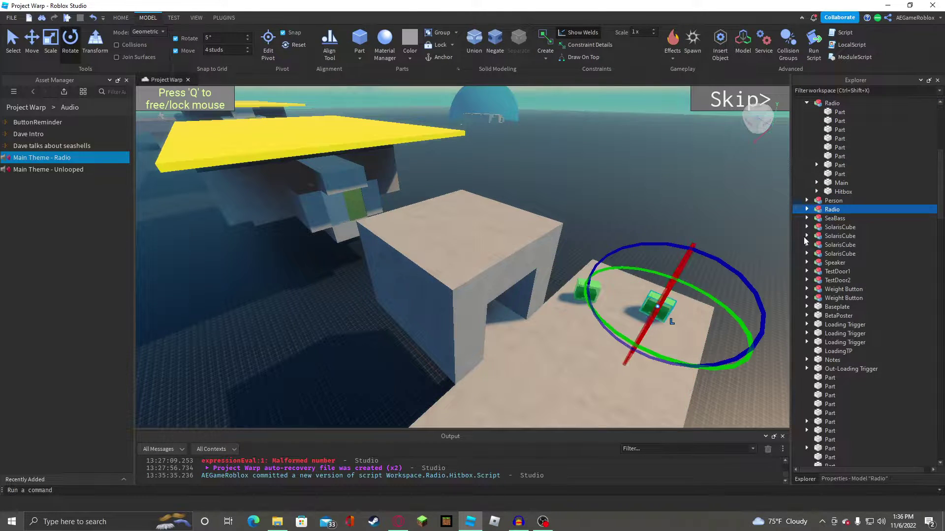
Rename the duplicated radio model as AutoRadio.
right_click(831, 210)
left_click(833, 70)
type("Auto")
key("Return")
Delete the Hitbox part from the AutoRadio model.
right_click_drag(641, 216, 640, 216)
key("w")
key("w")
key("d")
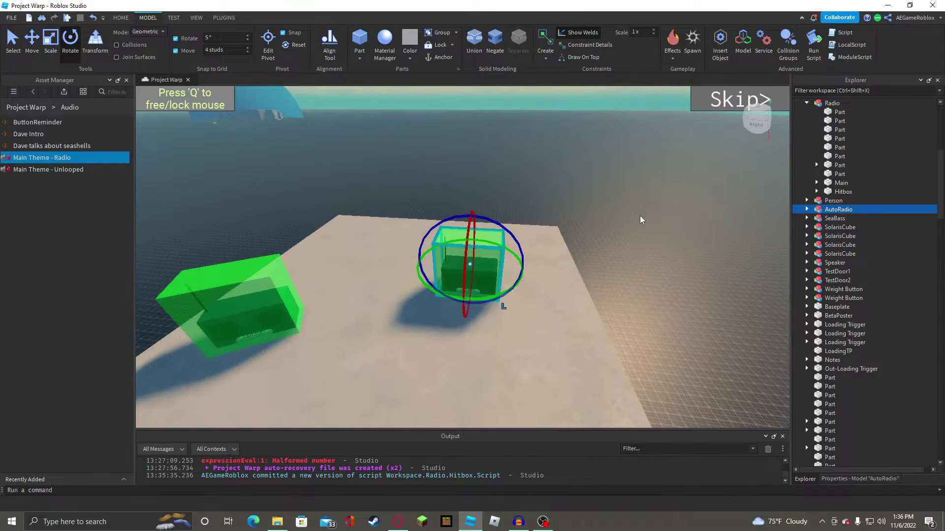
left_click(807, 210)
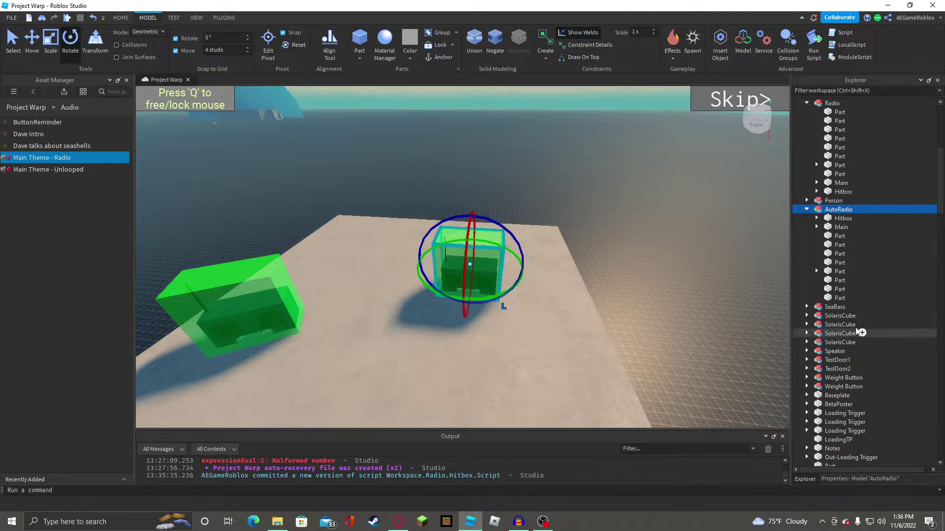
left_click(837, 220)
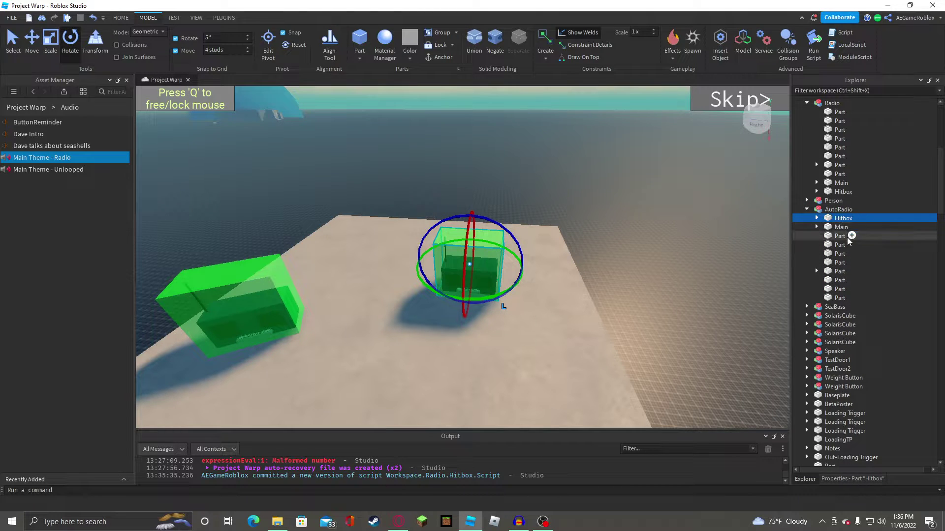
key("Delete")
Enable the Playing property of the Music sound inside AutoRadio's Main part.
left_click(816, 218)
left_click(852, 227)
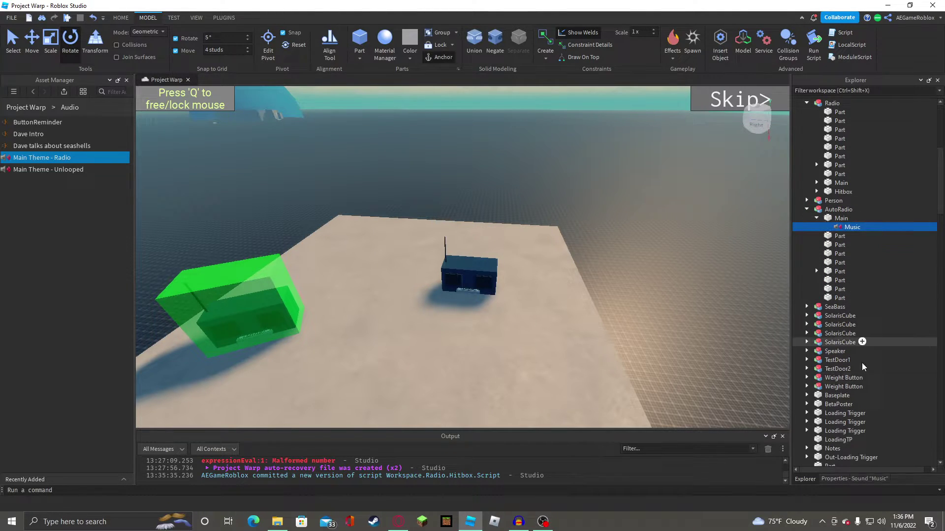
left_click(856, 479)
left_click(874, 227)
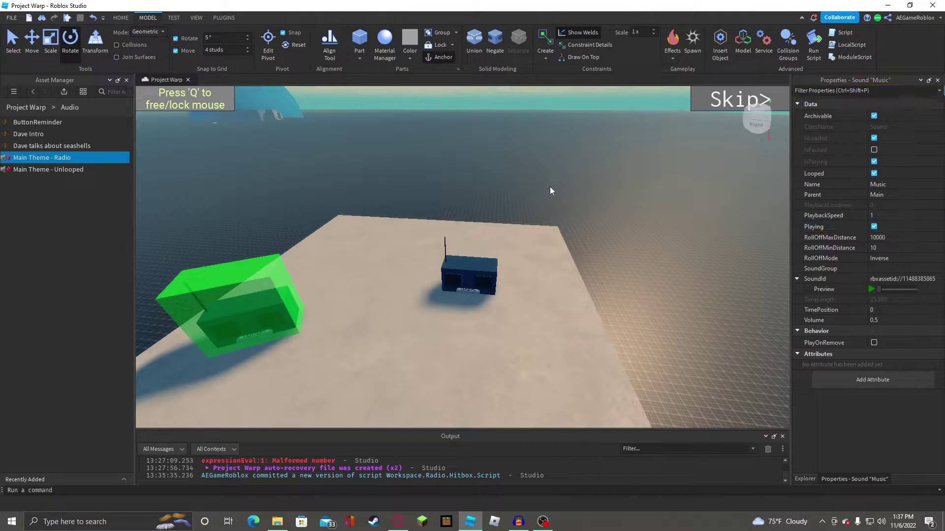
Reposition the AutoRadio model on the platform in front of the doorway.
left_click(471, 280)
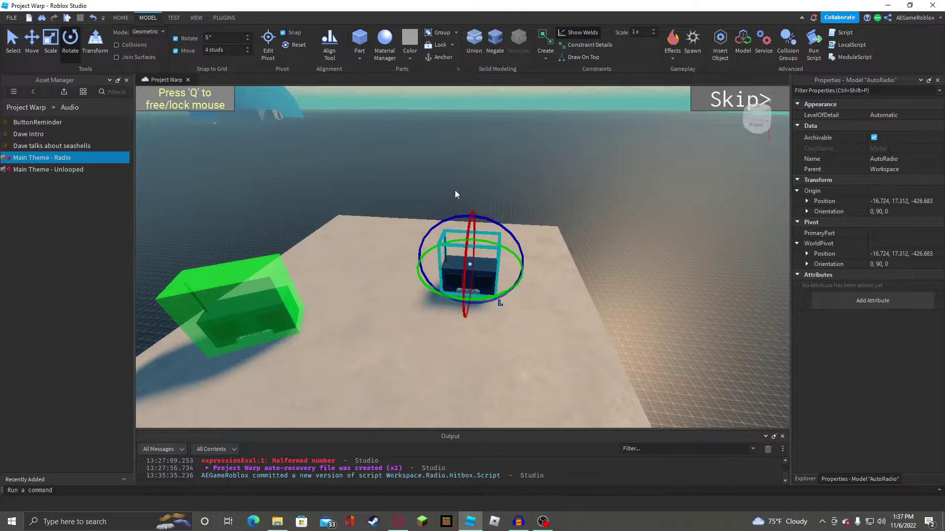
right_click_drag(455, 191, 456, 179)
left_click_drag(509, 246, 536, 203)
key("a")
right_click_drag(536, 203, 542, 203)
key("w")
left_click_drag(500, 274, 469, 330)
Insert a WeldConstraint into the first Part listed below Main in the AutoRadio model.
left_click(805, 478)
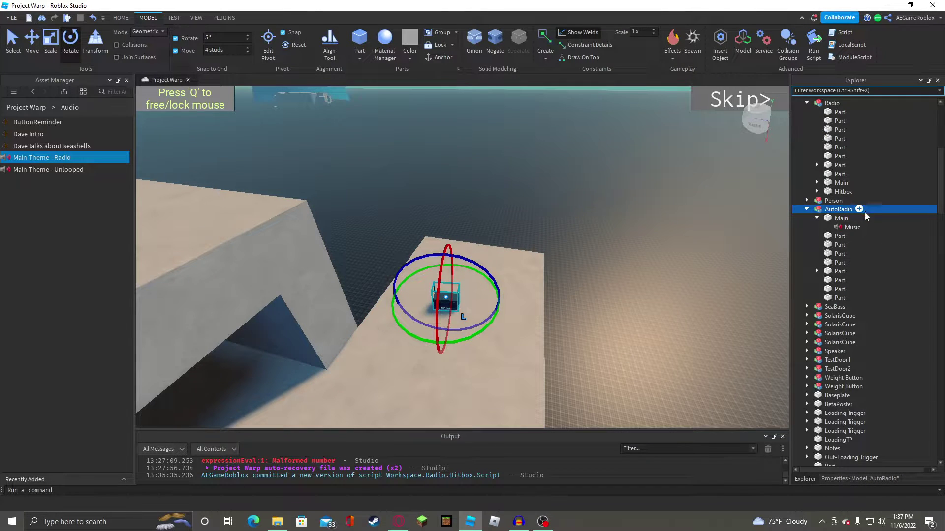
mouse_move(862, 231)
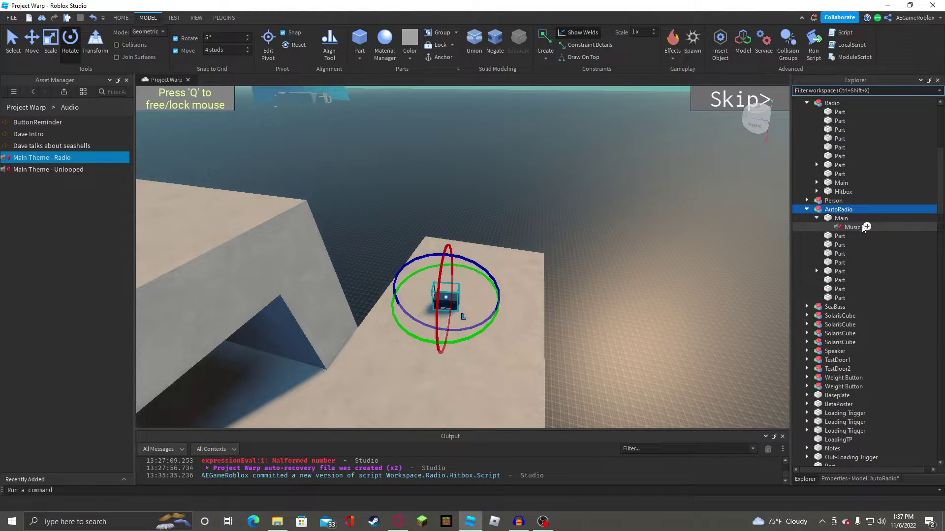
left_click(816, 218)
left_click(840, 226)
left_click(852, 227)
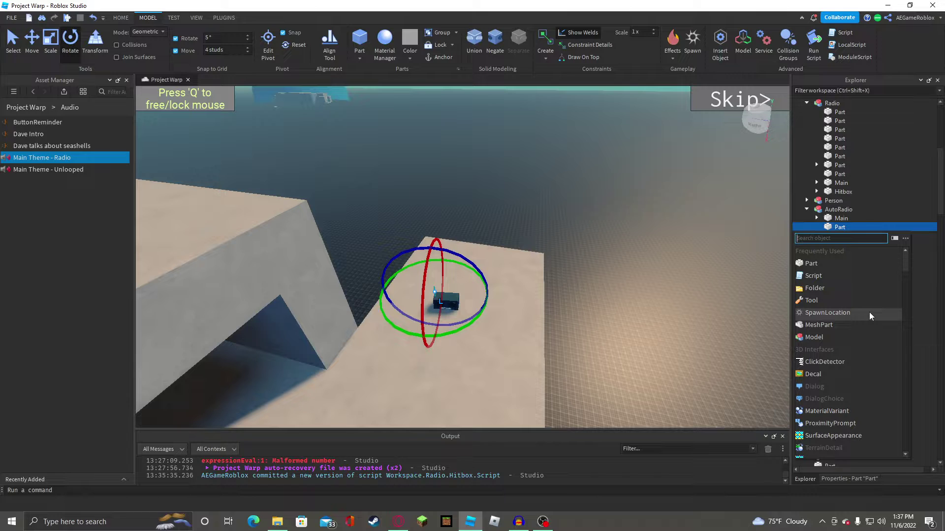
type("wel")
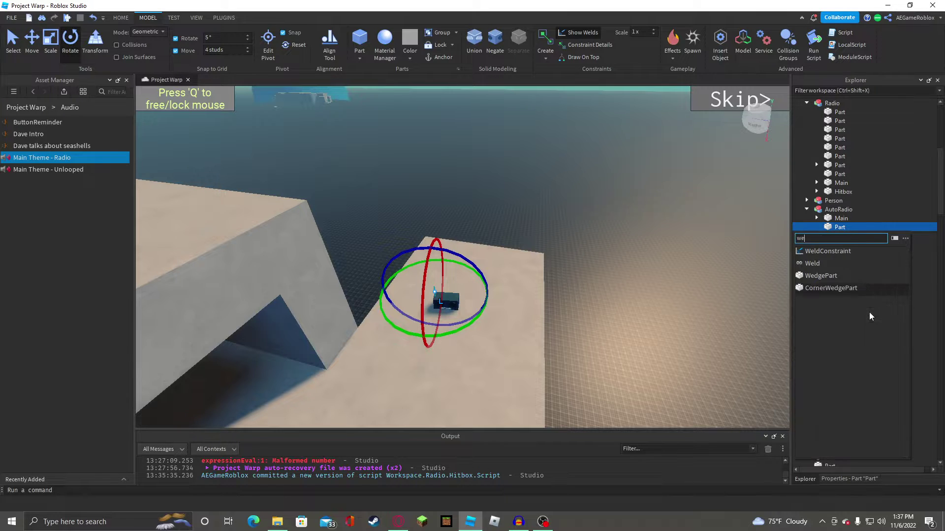
left_click(816, 253)
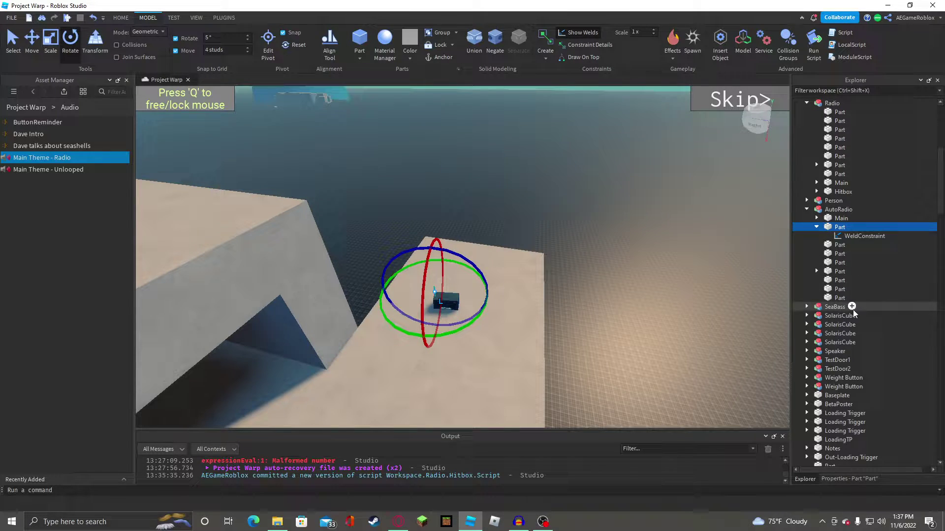
Set the new WeldConstraint's Part0 to its parent Part and its Part1 to AutoRadio's Main part.
left_click(864, 237)
left_click(866, 479)
left_click(894, 204)
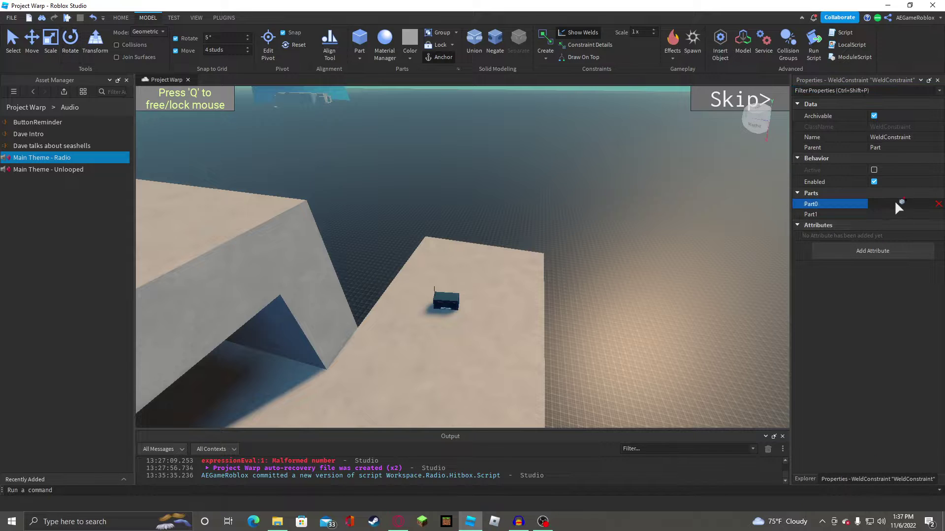
left_click(805, 477)
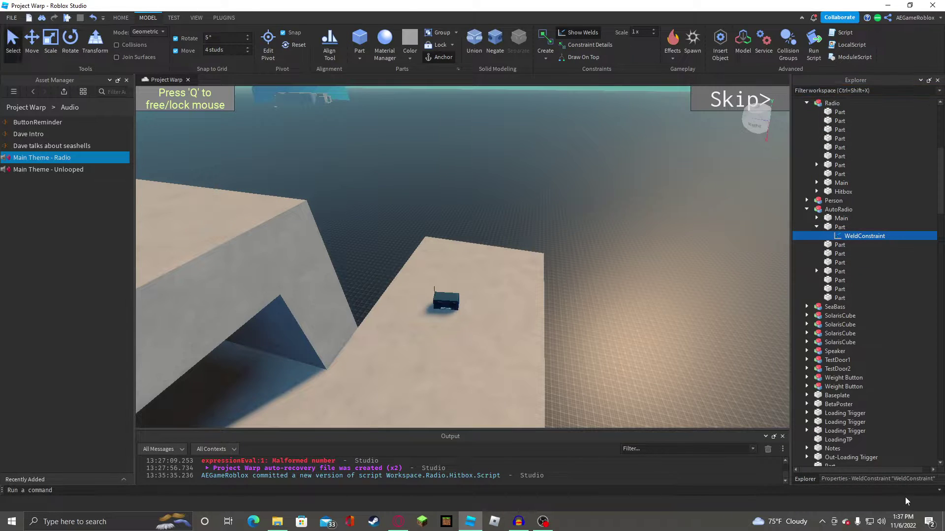
left_click(873, 479)
left_click(906, 214)
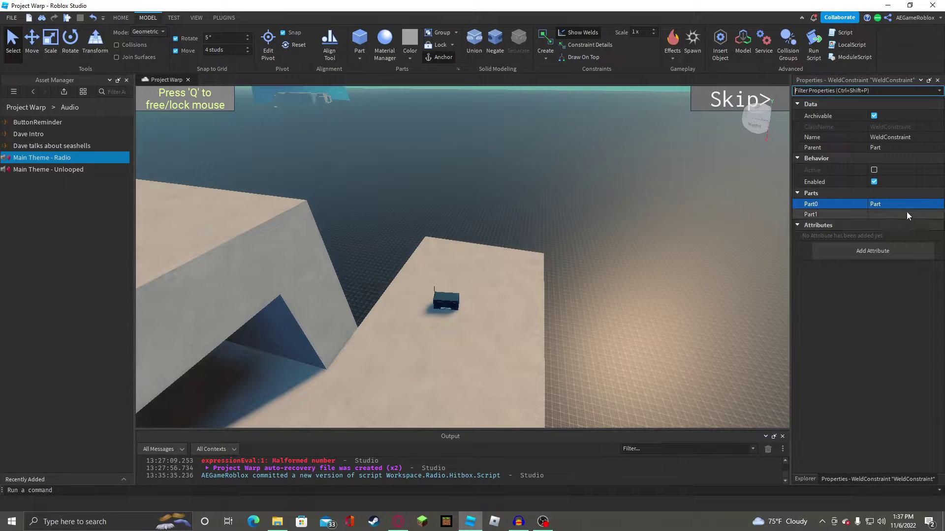
left_click(811, 478)
left_click(838, 218)
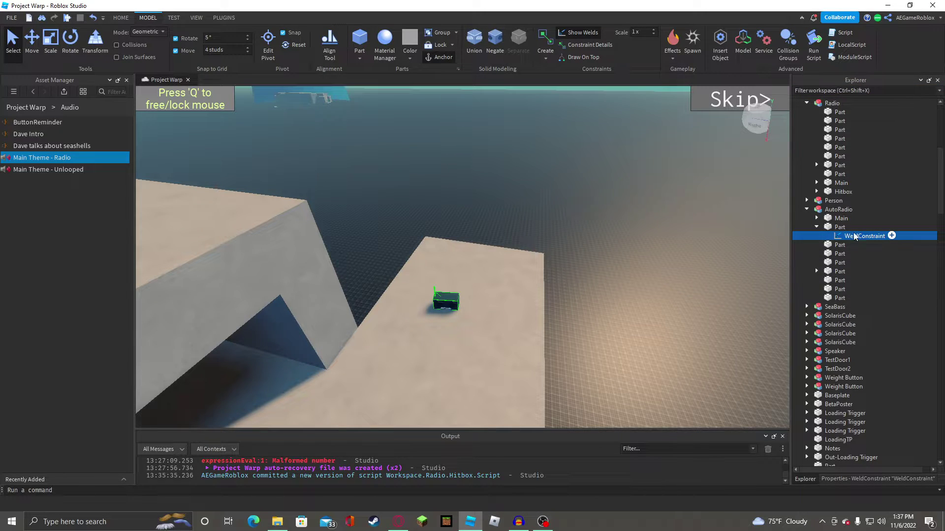
Copy the WeldConstraint into the second Part below Main in AutoRadio and set its Part0 to that Part.
left_click(840, 245)
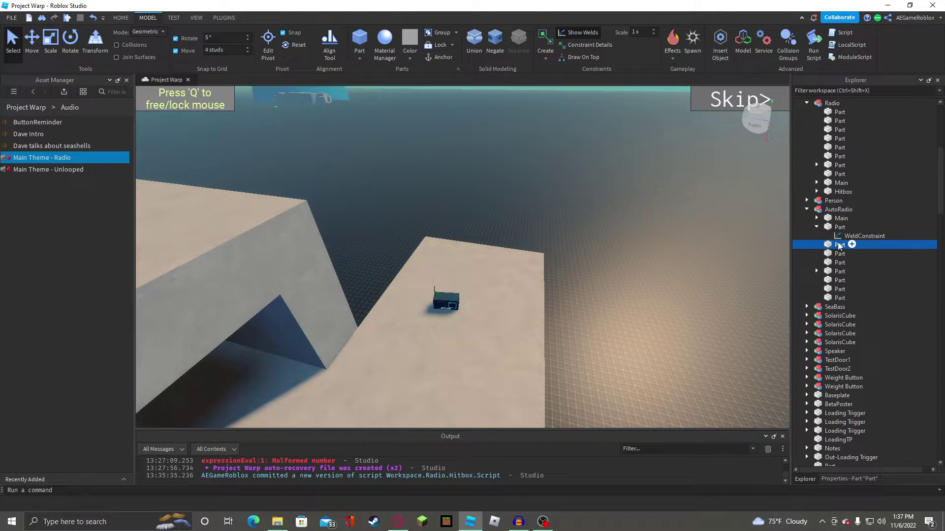
left_click(865, 236)
left_click(849, 478)
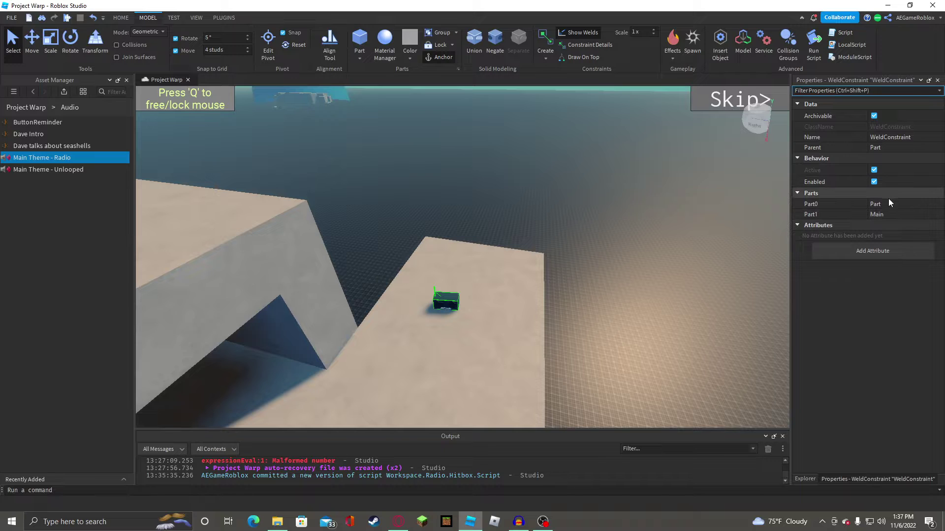
left_click(805, 479)
left_click_drag(864, 253, 835, 232)
Paste the WeldConstraint into AutoRadio's third Part below Main and assign that Part as its Part0.
left_click(827, 263)
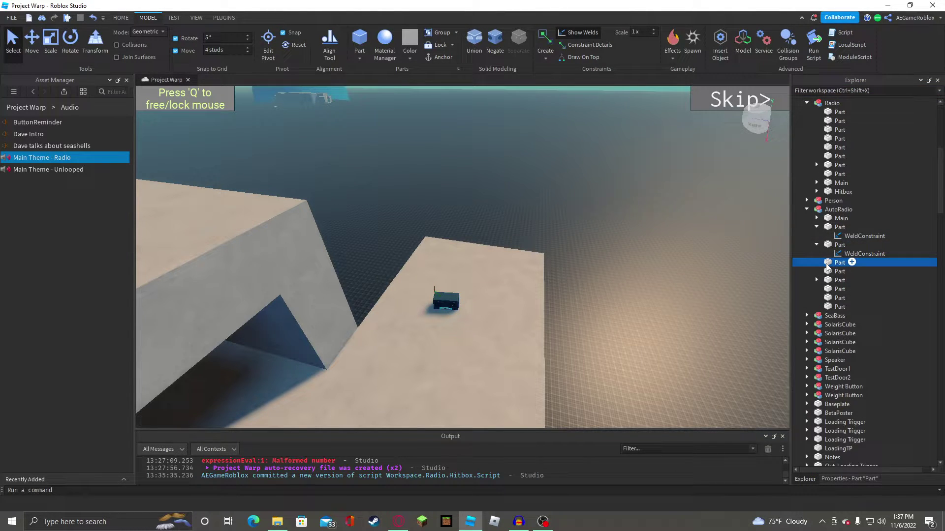
key("ctrl+shift+v")
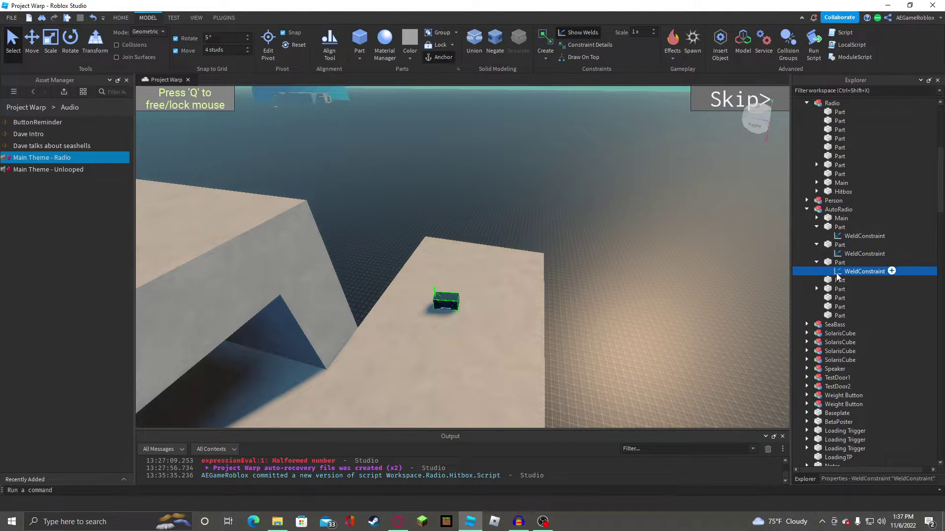
left_click(869, 480)
left_click(893, 202)
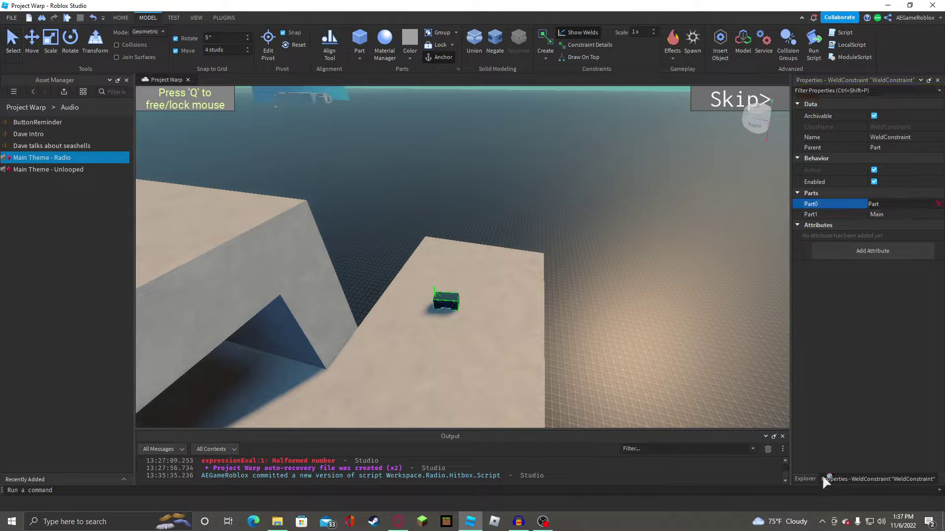
left_click(805, 479)
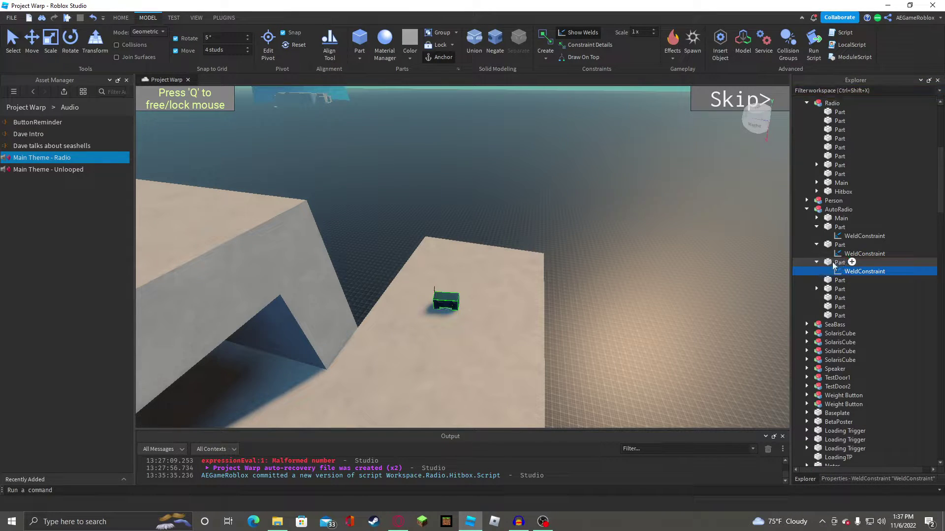
Paste the WeldConstraint into AutoRadio's fourth Part below Main and assign that Part as its Part0.
left_click(839, 280)
key("ctrl+shift+v")
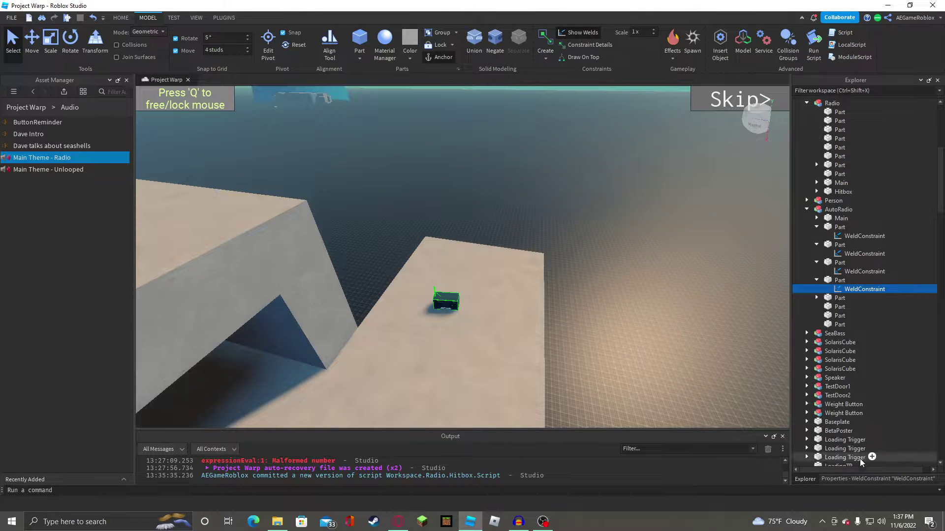
left_click(858, 479)
left_click(883, 204)
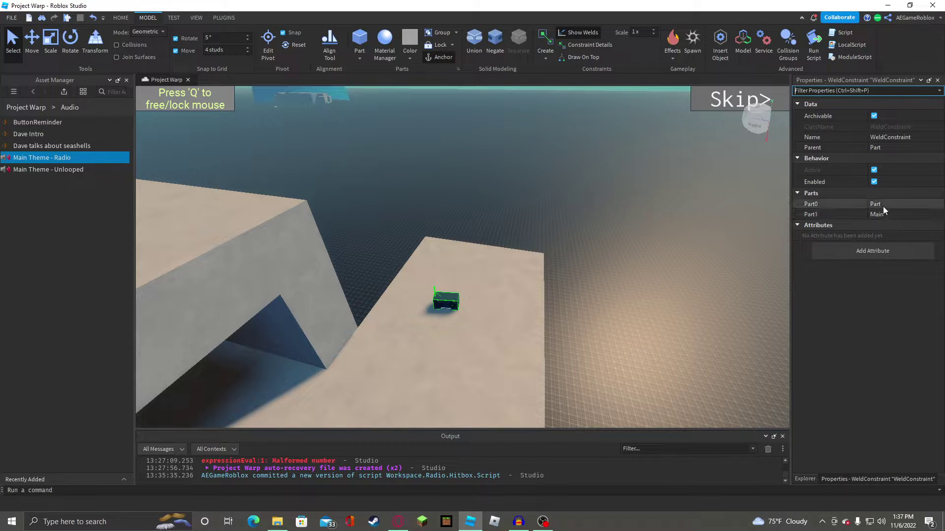
left_click(803, 479)
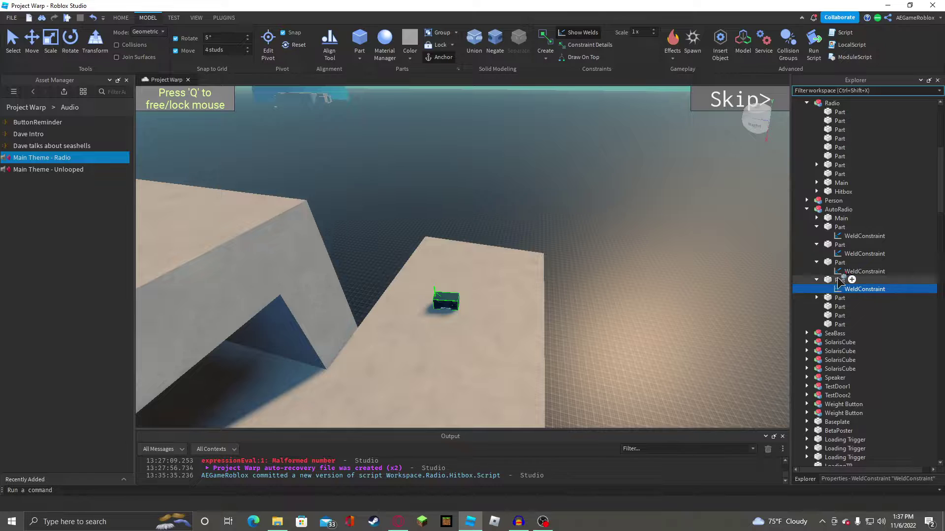
Paste the WeldConstraint into AutoRadio's Part that holds the SurfaceGui and assign that Part as its Part0.
left_click(836, 298)
left_click(816, 299)
left_click(865, 307)
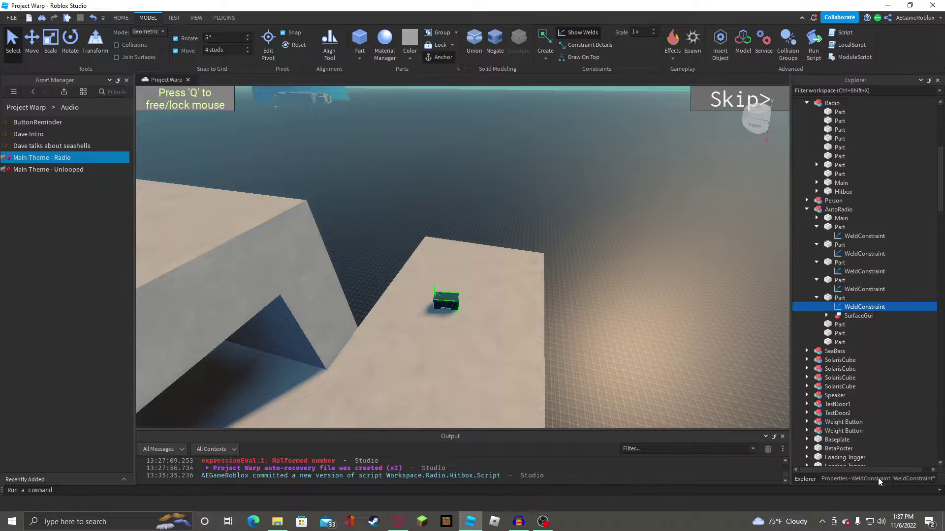
left_click(871, 479)
left_click(881, 203)
left_click(804, 479)
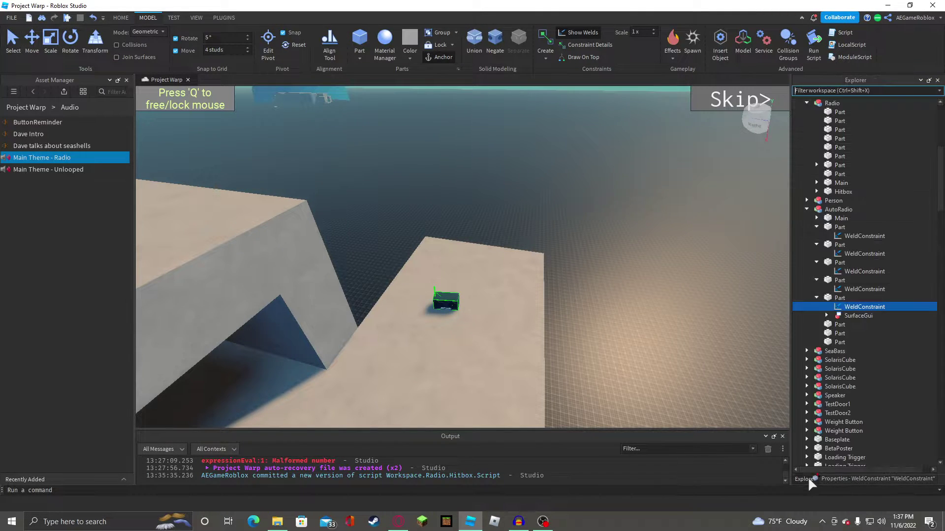
Paste the WeldConstraint into the Part directly below the one with the SurfaceGui and set its Part0 to that Part.
left_click(838, 326)
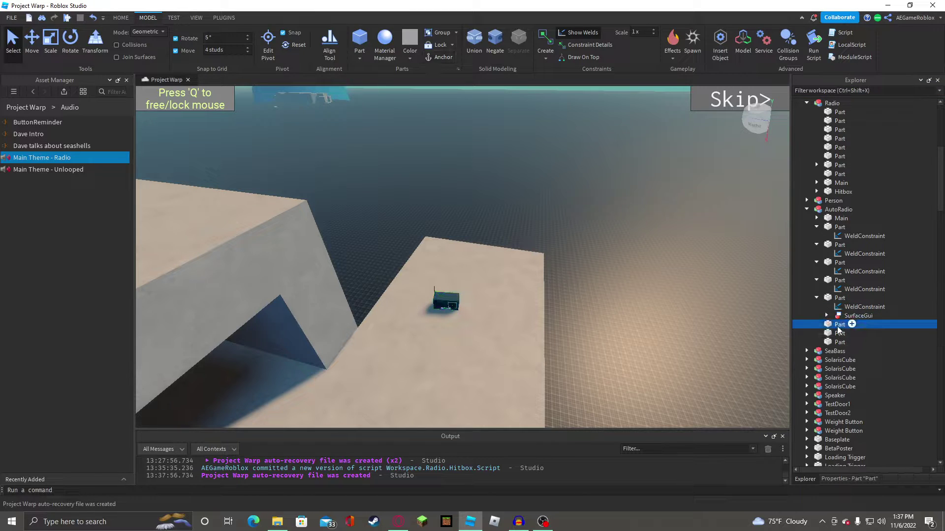
left_click(874, 478)
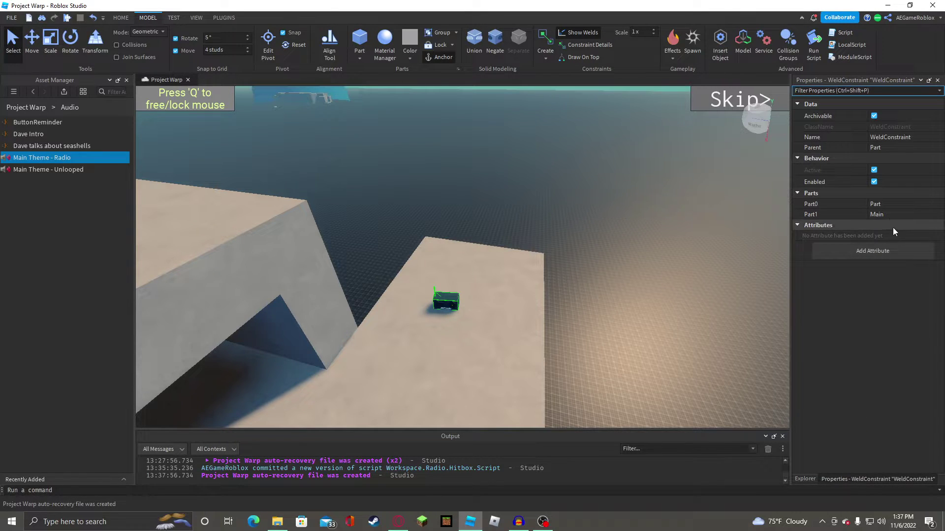
left_click(882, 206)
left_click(805, 479)
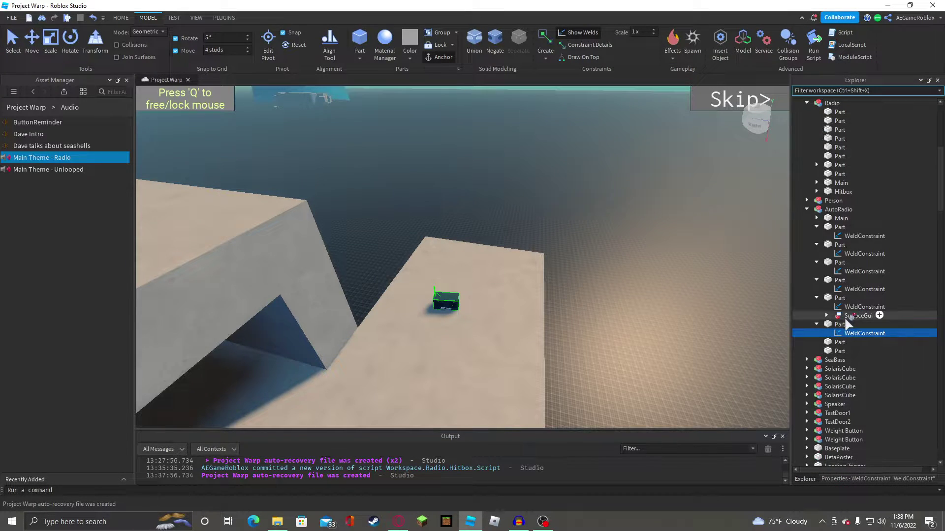
Paste the WeldConstraint into AutoRadio's second-to-last Part and assign that Part as its Part0.
left_click(839, 343)
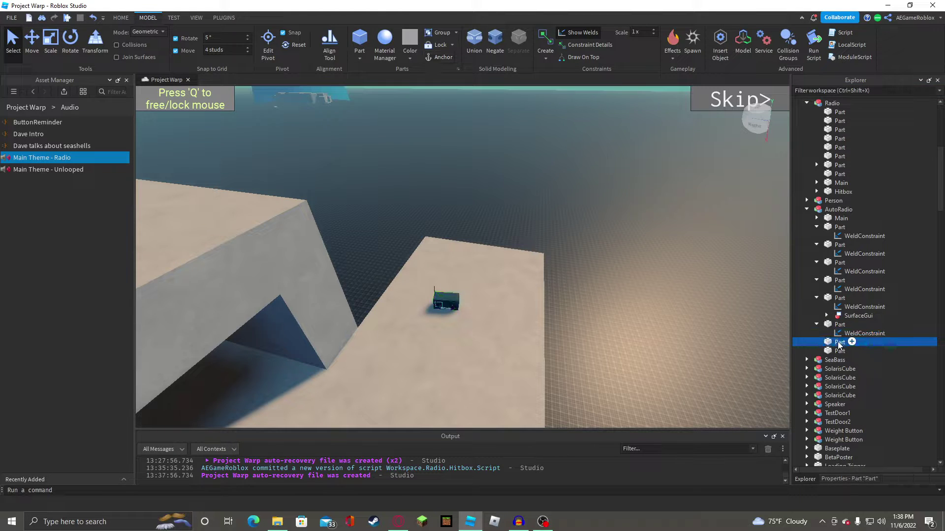
key("ctrl+shift+v")
left_click(878, 479)
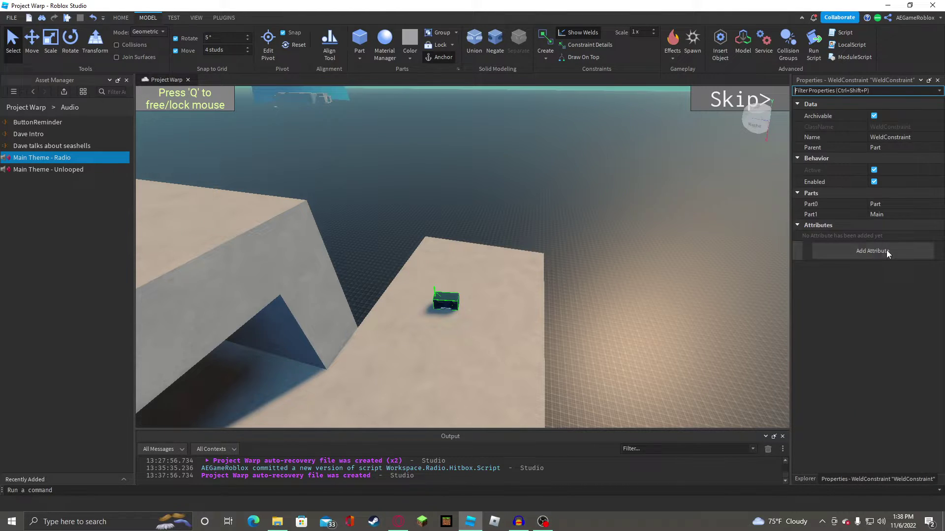
left_click(886, 206)
left_click(806, 478)
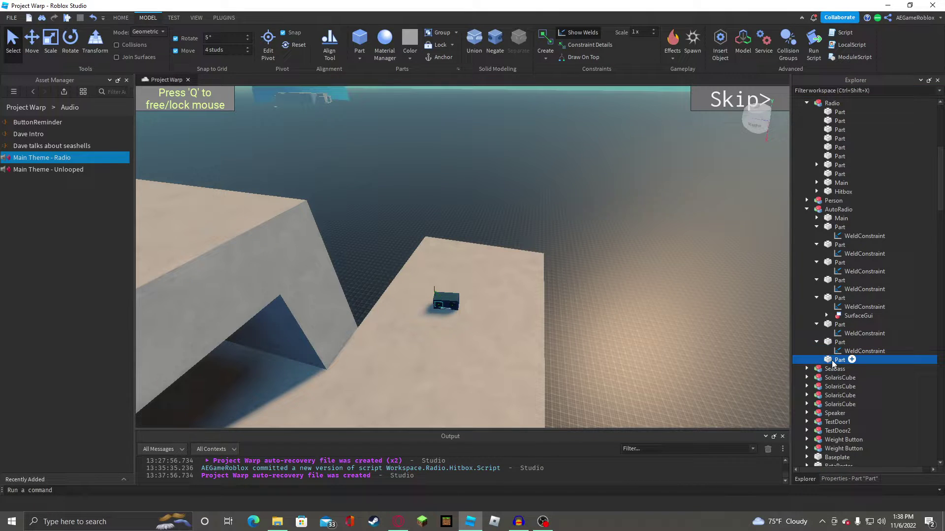
Paste the WeldConstraint into AutoRadio's last Part and assign that Part as its Part0.
left_click(832, 361)
left_click(875, 478)
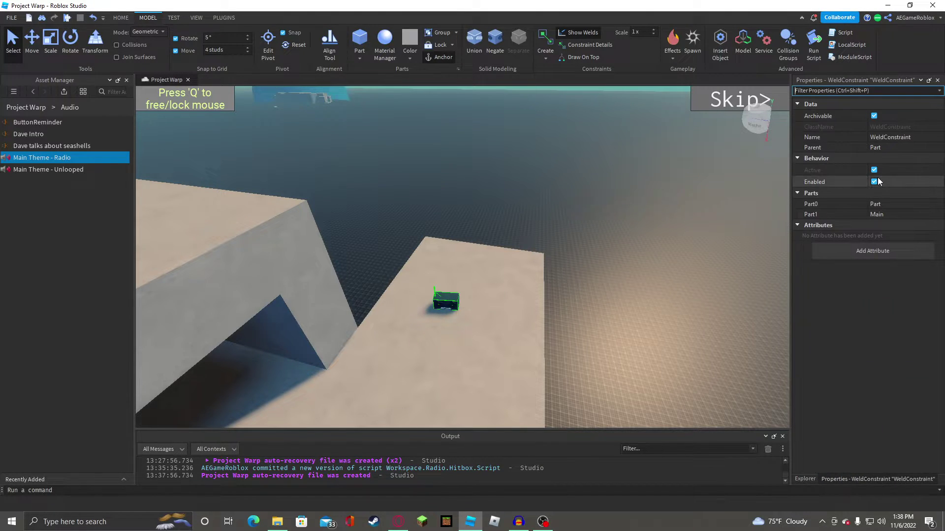
left_click(884, 202)
left_click(805, 477)
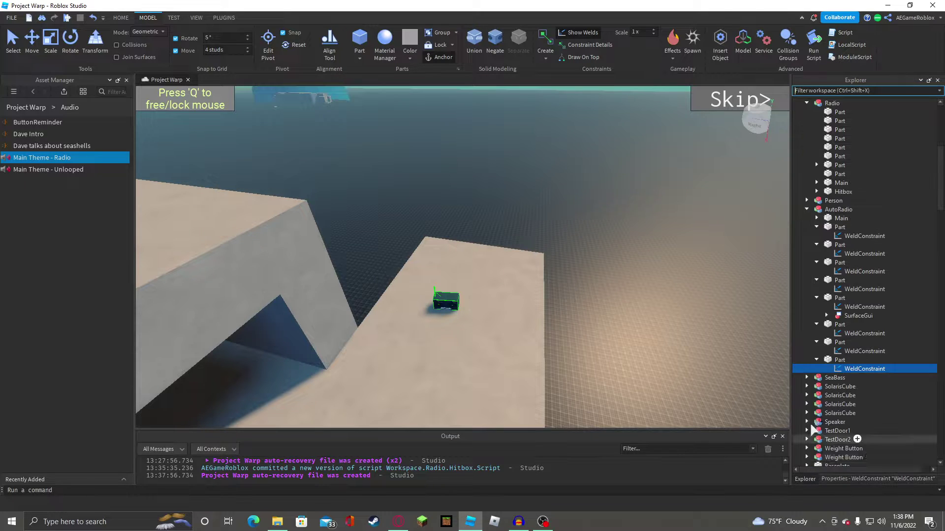
Collapse all the welded Parts and the AutoRadio model in the object hierarchy.
left_click(817, 227)
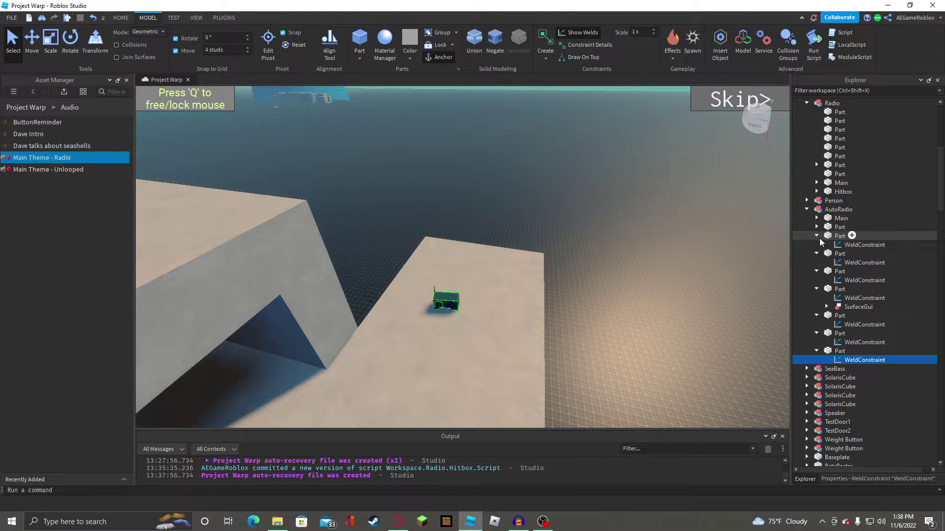
left_click(816, 236)
left_click(817, 244)
left_click(817, 254)
left_click(817, 262)
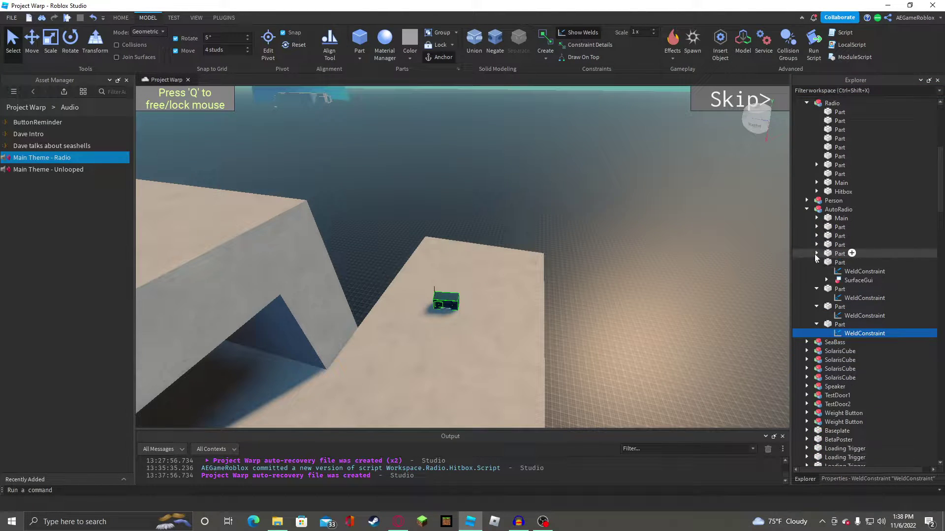
left_click(816, 271)
left_click(816, 280)
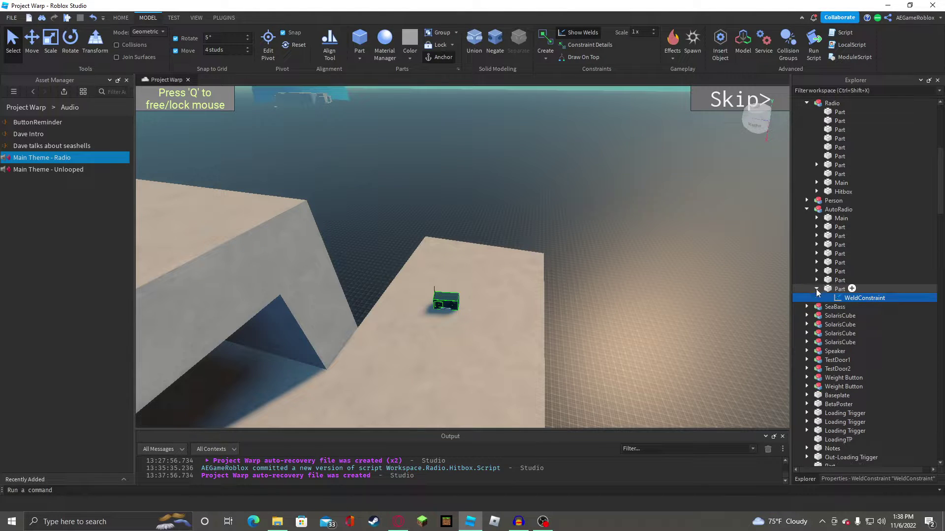
left_click(816, 288)
left_click(806, 210)
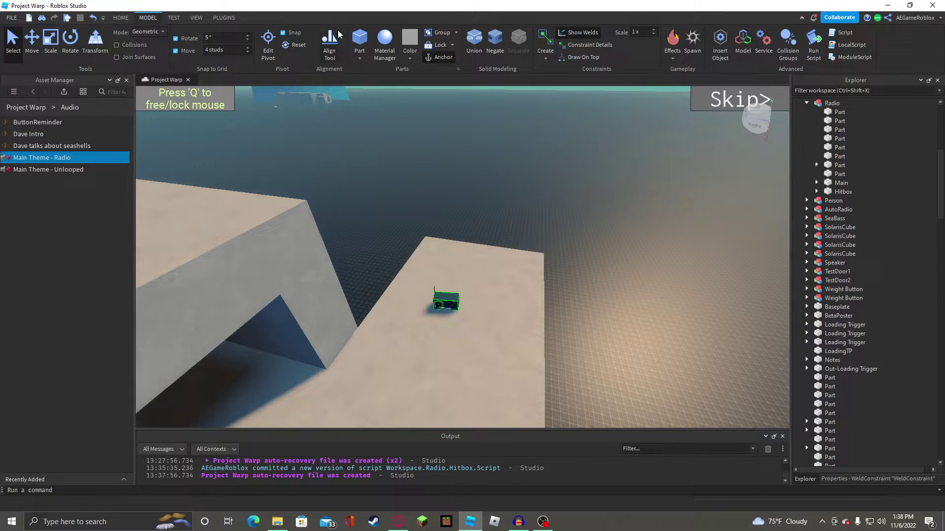
left_click(121, 18)
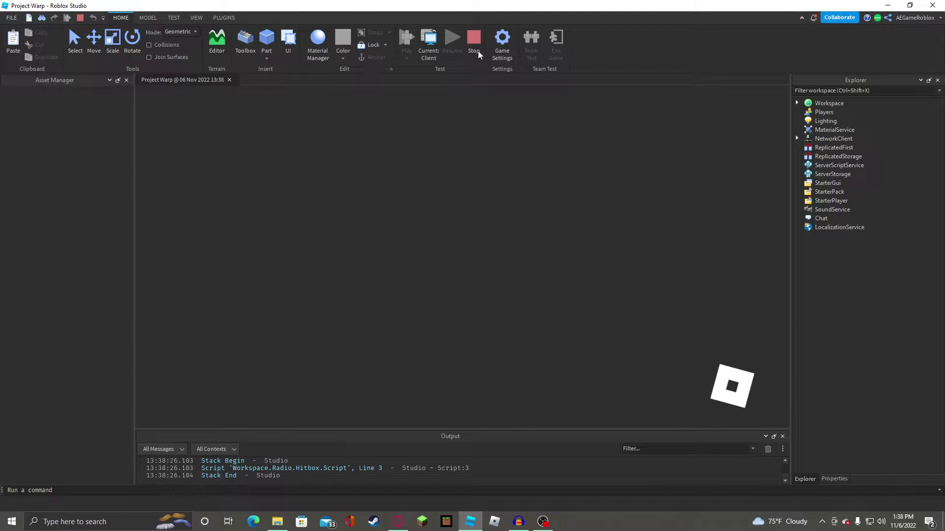
double_click(473, 45)
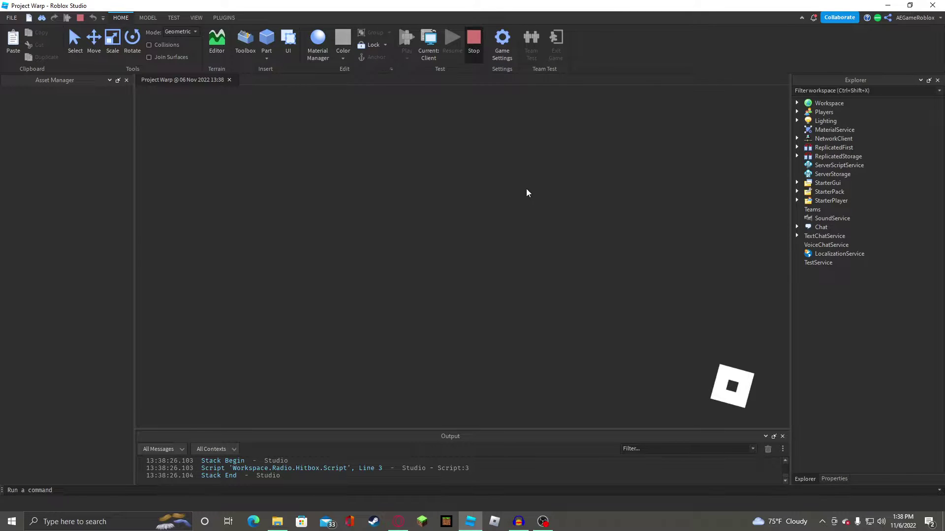
left_click(586, 393)
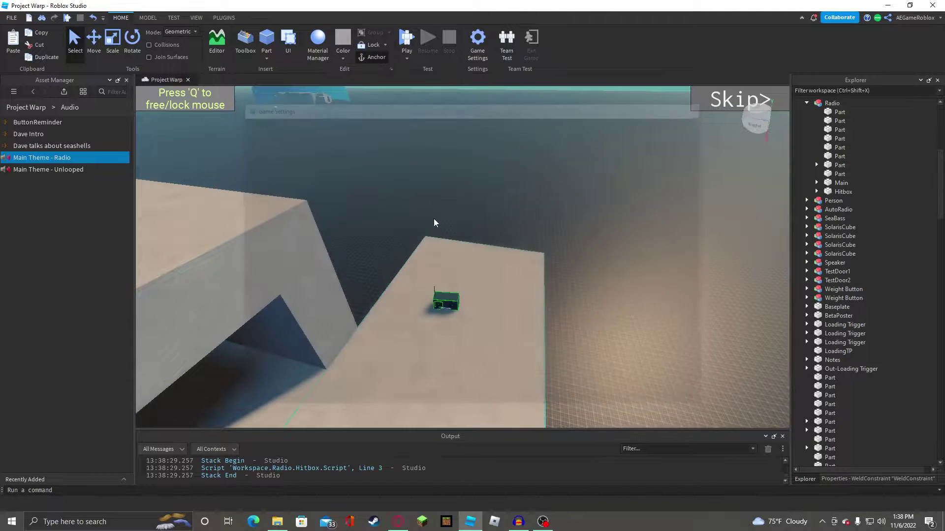
Playtest from the current camera location, walk up to the AutoRadio, pick it up and drop it on the platform.
left_click(406, 57)
left_click(415, 82)
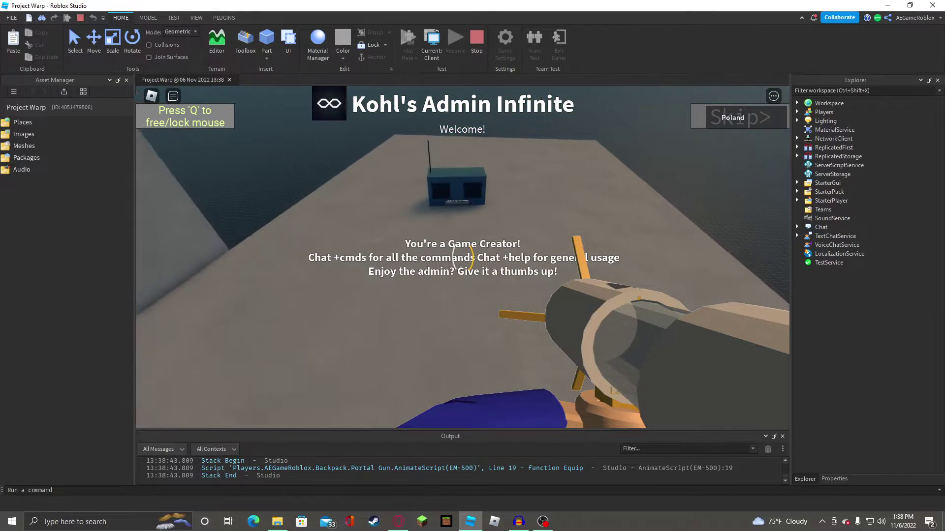
key("w")
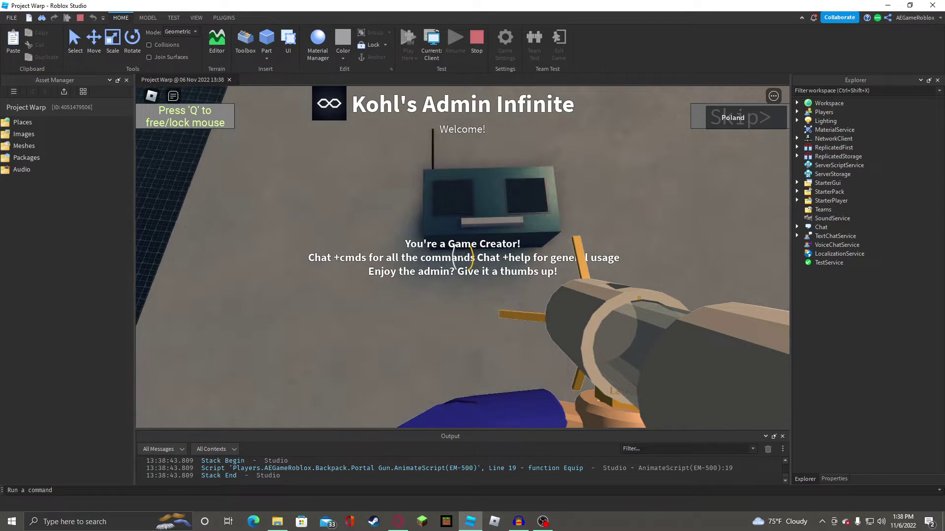
key("e")
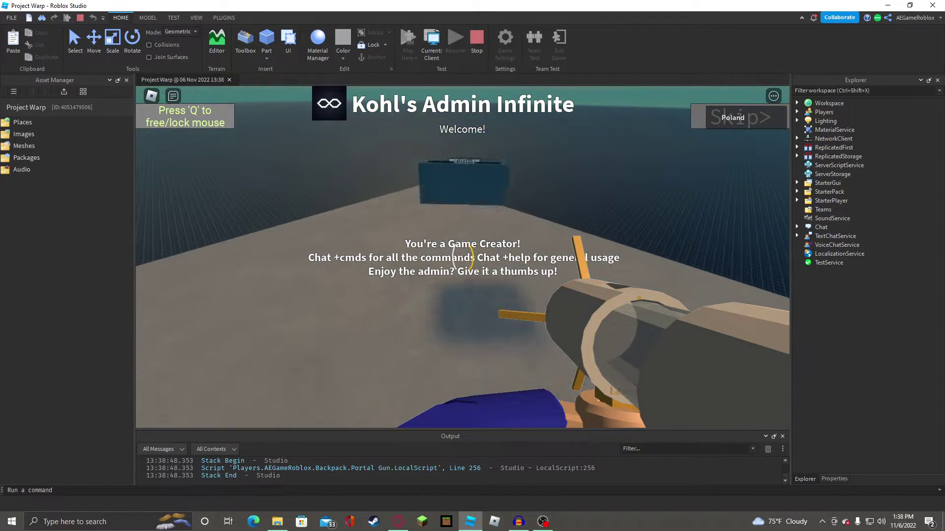
key("e")
key("e")
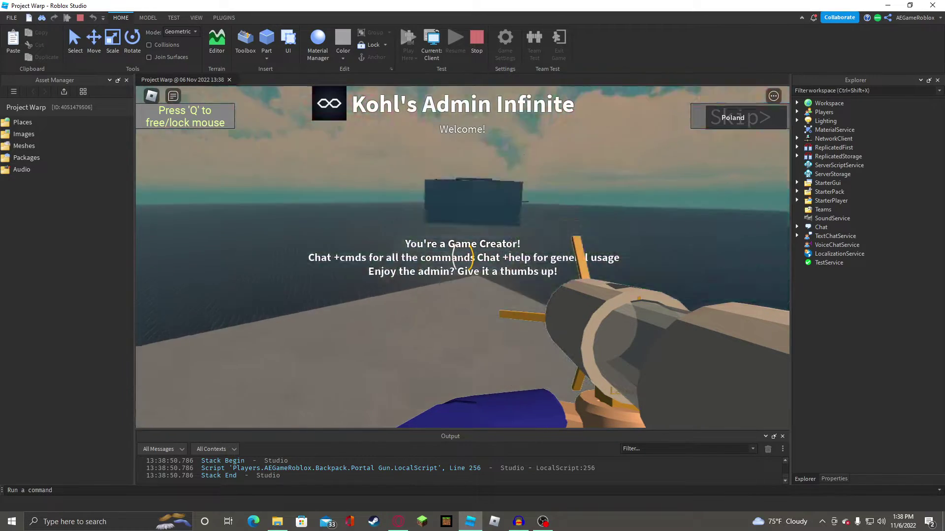
key("Escape")
key("Escape")
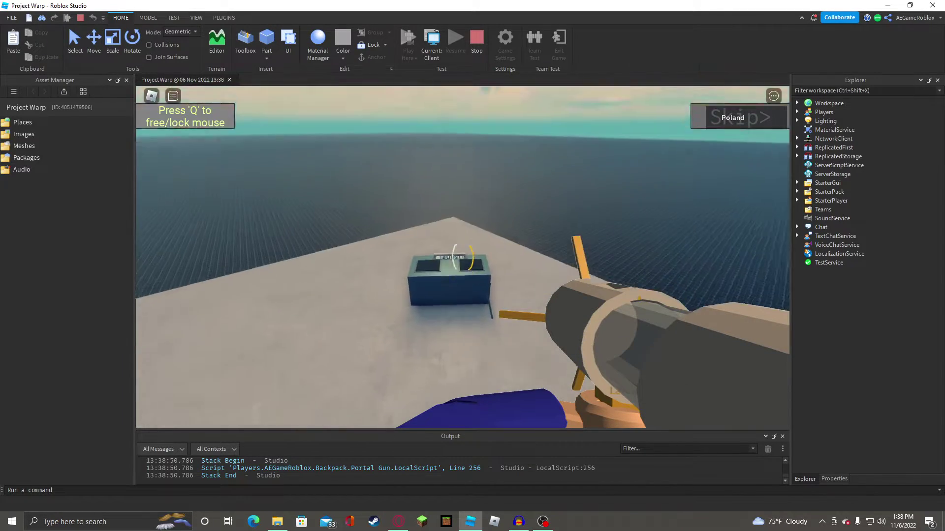
Pick up and drop the AutoRadio again in the running playtest, and end the playtest.
key("e")
key("e")
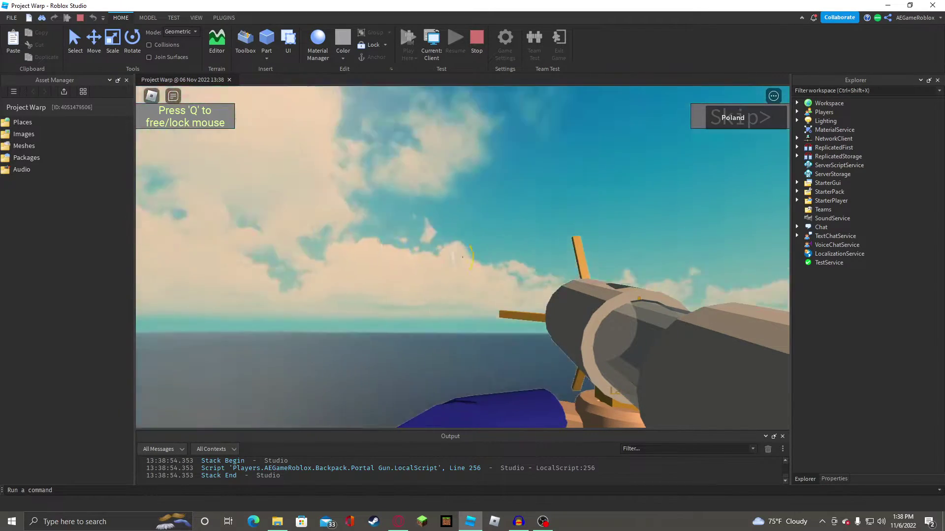
key("q")
key("Escape")
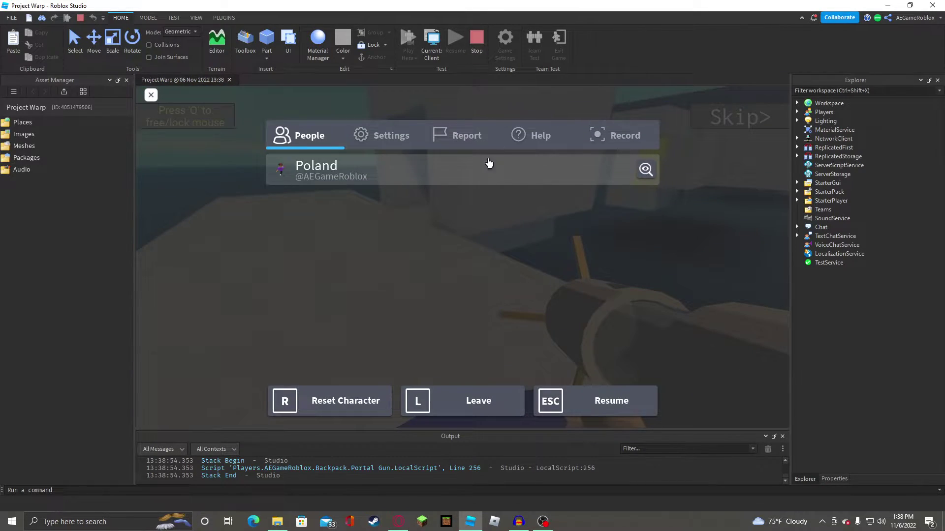
key("shift+F5")
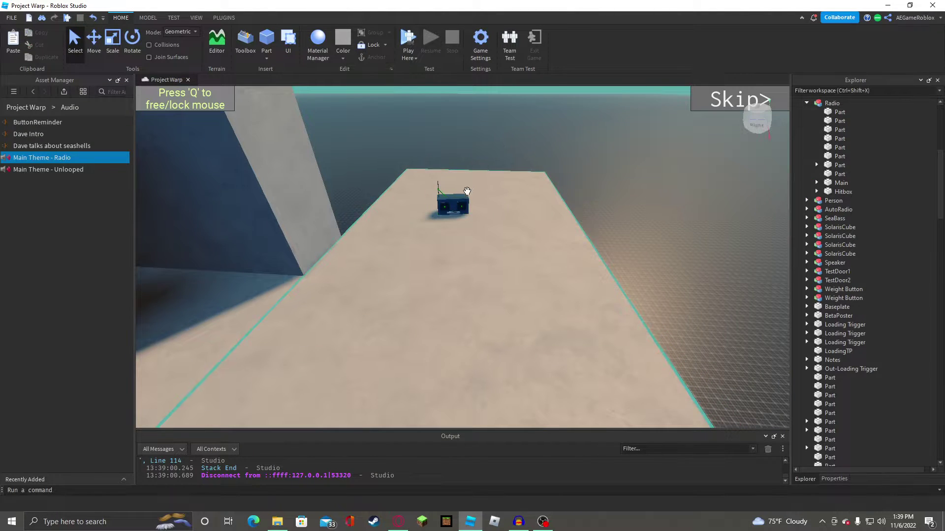
Set the volume of the Music sound inside AutoRadio's Main part to 0.2.
left_click(454, 203)
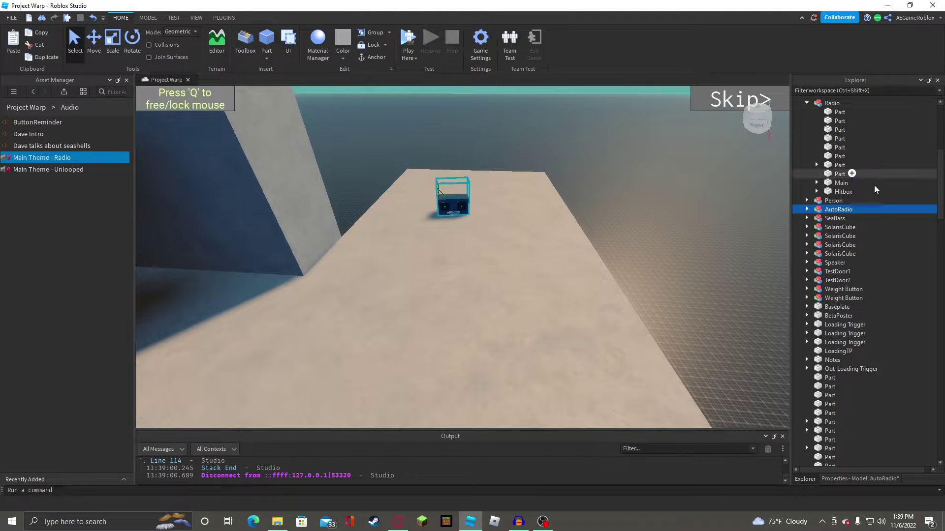
left_click(808, 209)
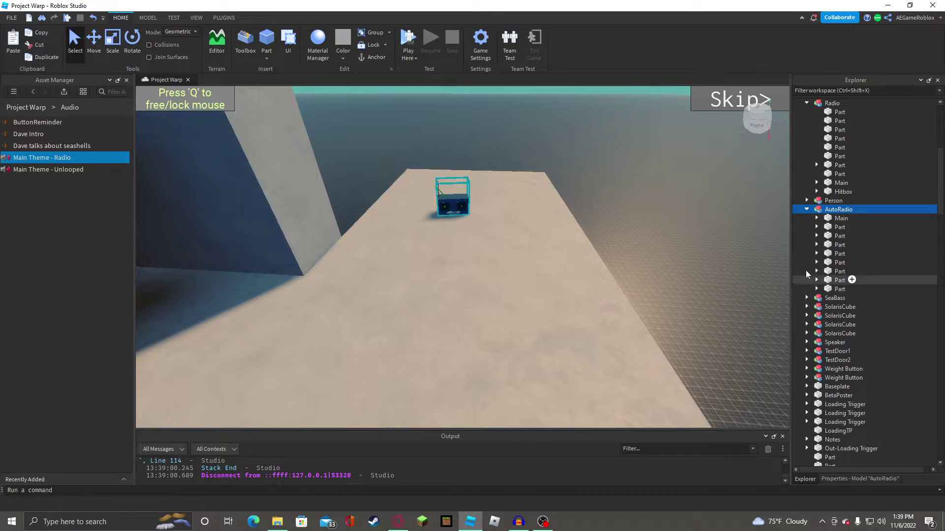
left_click(816, 218)
left_click(847, 227)
left_click(860, 479)
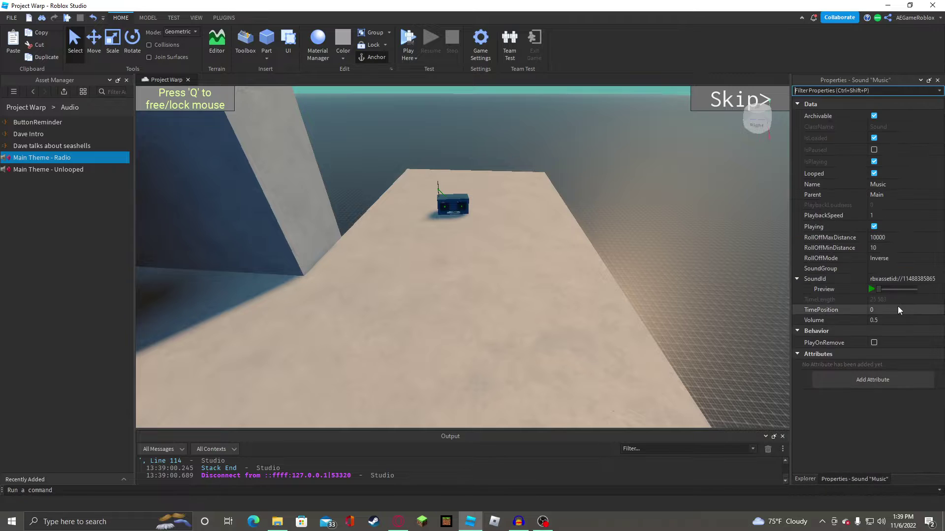
left_click(889, 320)
type("0.")
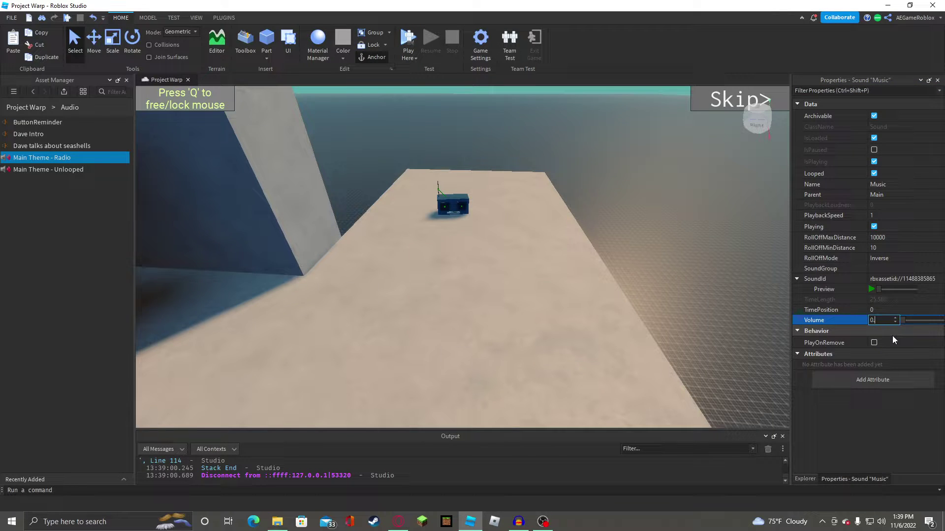
type("2")
left_click(476, 122)
right_click_drag(477, 124, 449, 210)
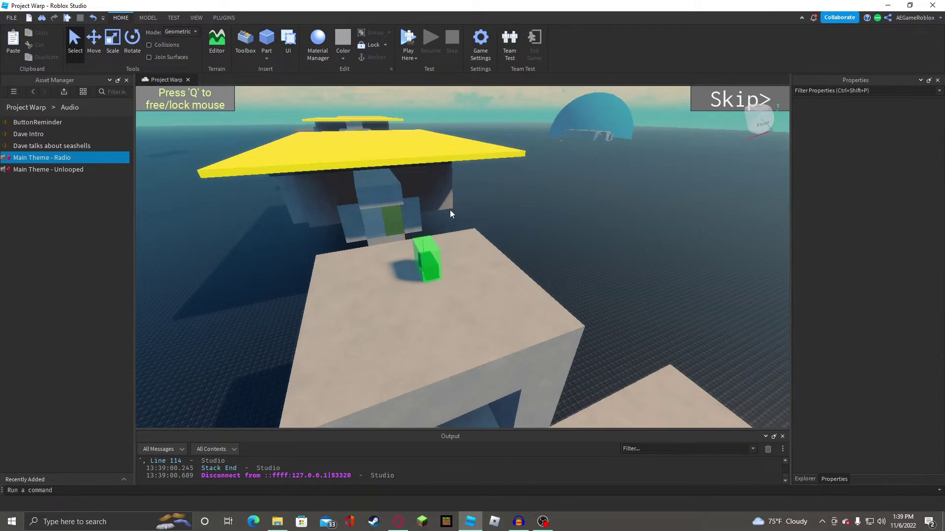
left_click(427, 259)
left_click(805, 479)
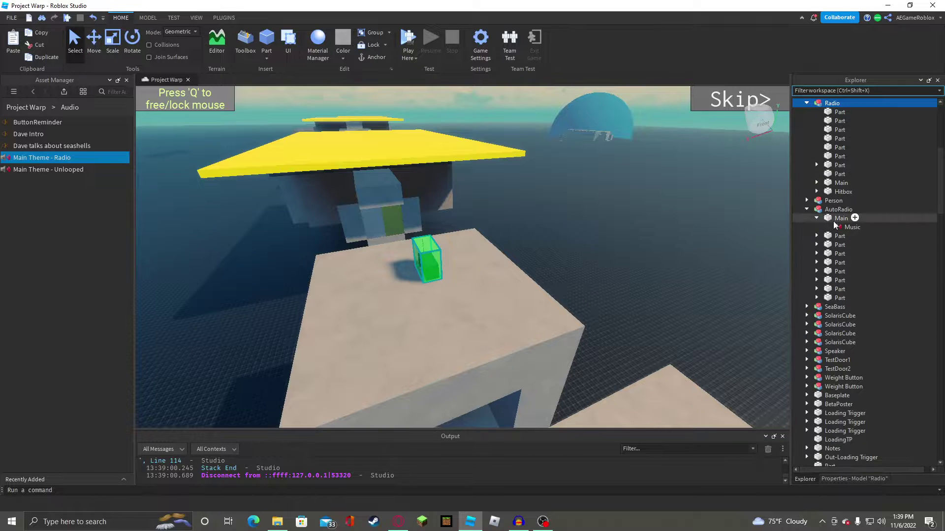
left_click(852, 227)
left_click(854, 479)
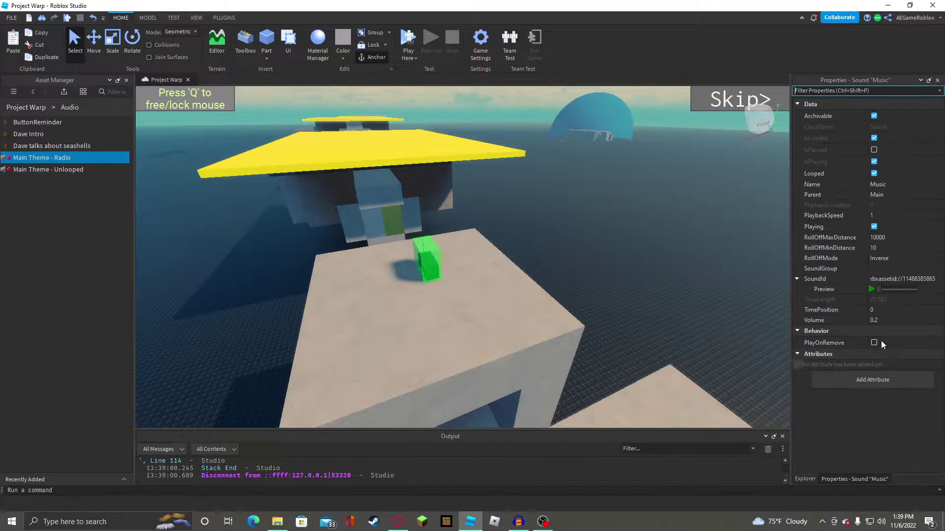
left_click(883, 320)
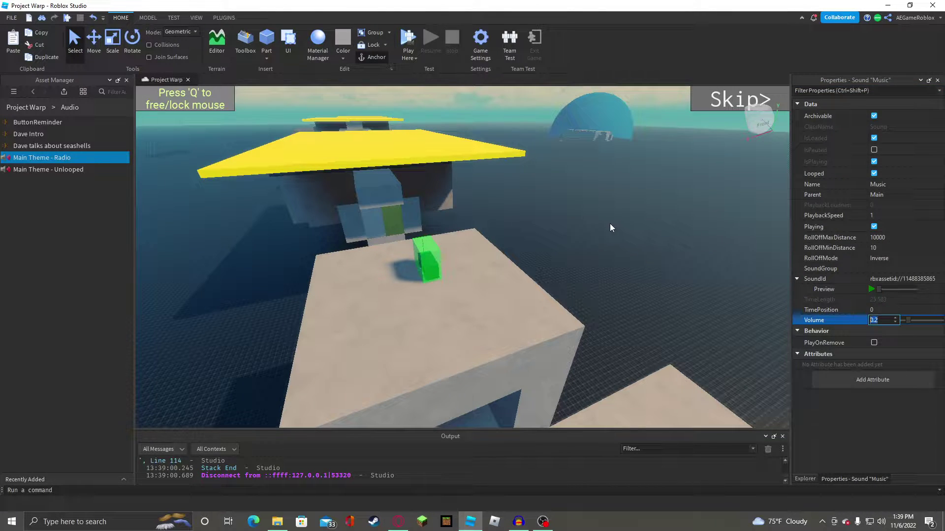
key("w")
right_click_drag(625, 203, 625, 202)
left_click(625, 202)
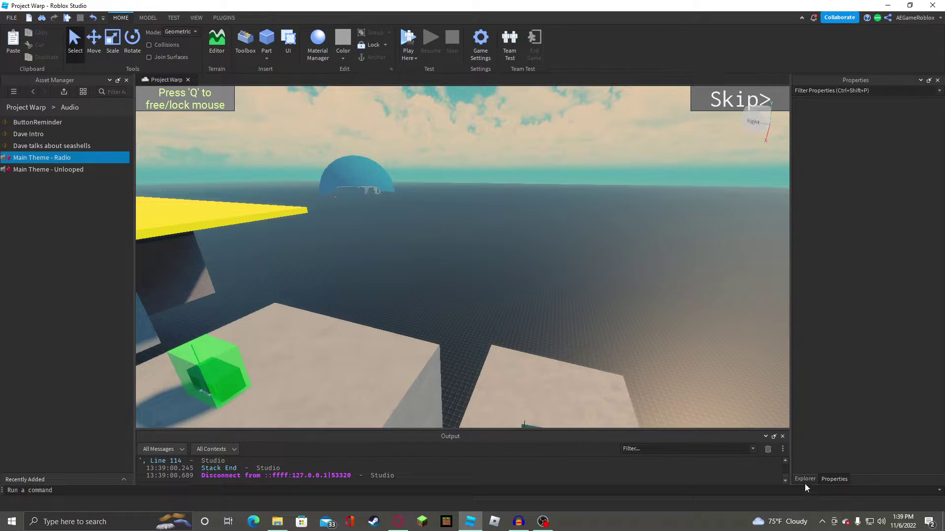
Set the volume of the Music sound inside the hitbox-triggered Radio's Main part to 0.2.
left_click(805, 482)
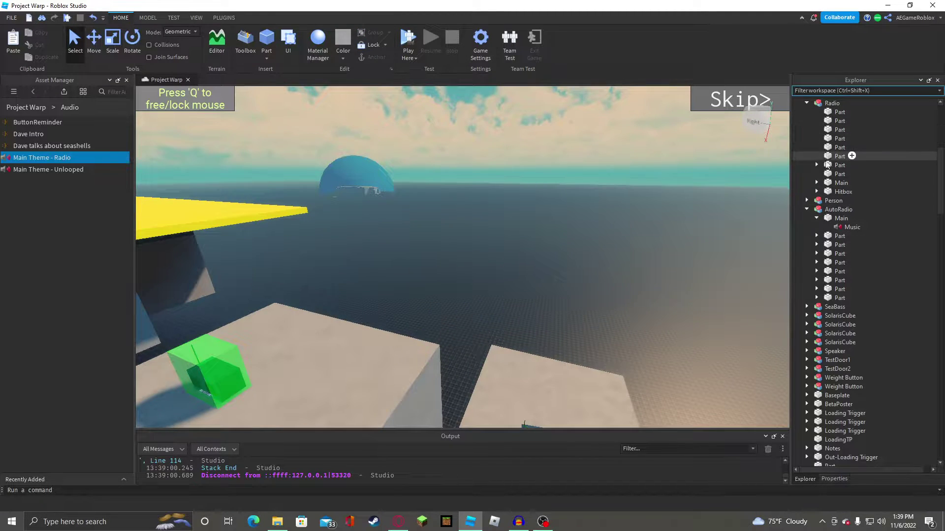
left_click(829, 184)
left_click(816, 183)
left_click(842, 192)
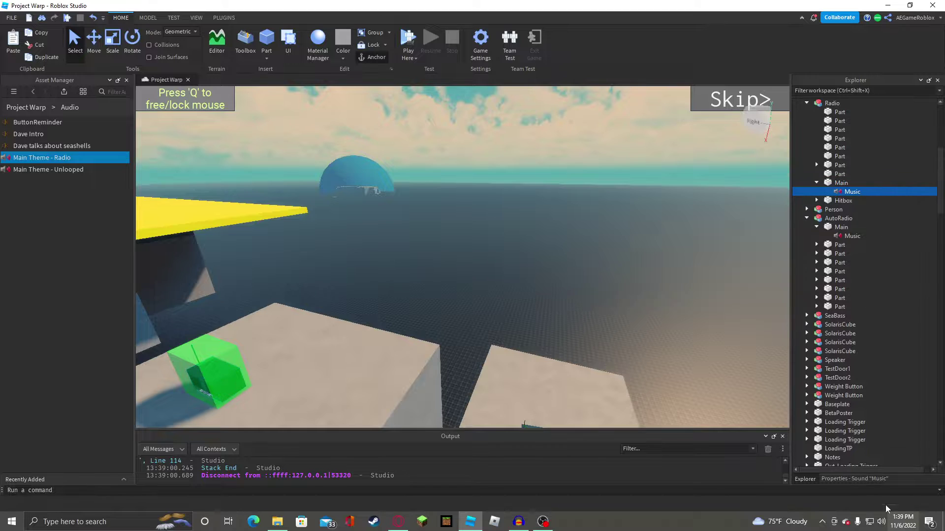
left_click(856, 479)
left_click(917, 321)
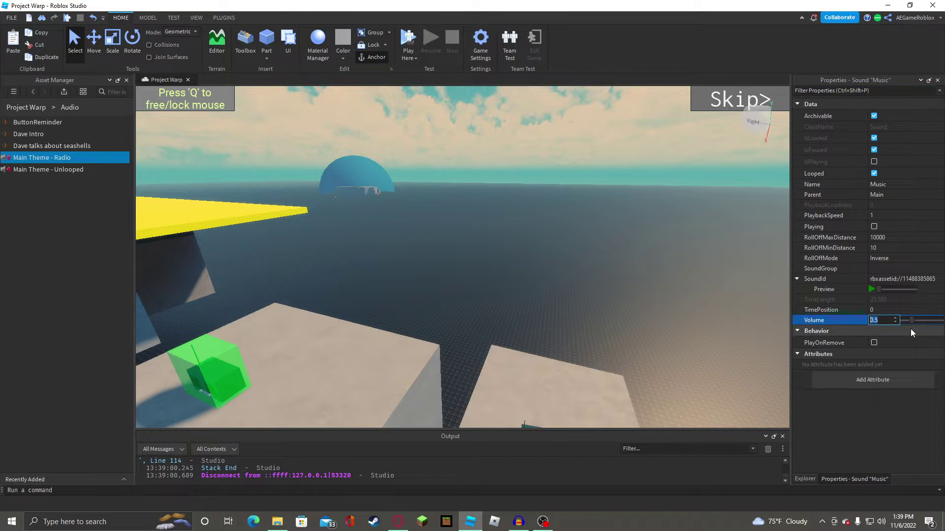
type("0.2")
key("Return")
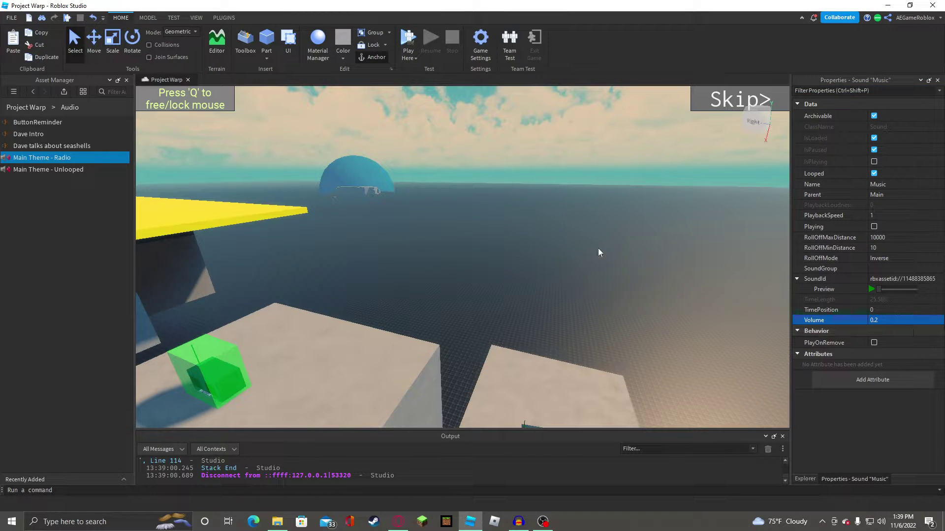
Move the Radio model from the raised block onto the near end of the lower platform, at about 11.3, 17.3, -422.7.
left_click(210, 370)
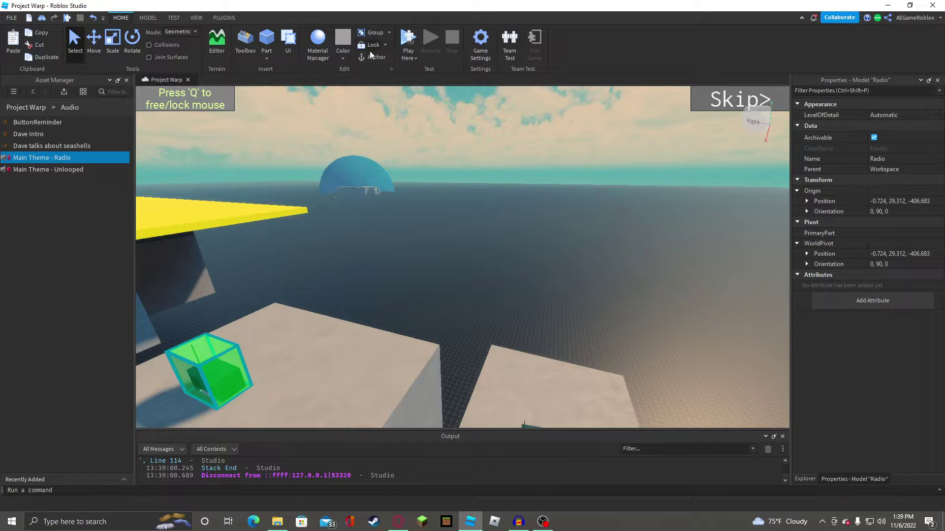
left_click(527, 153)
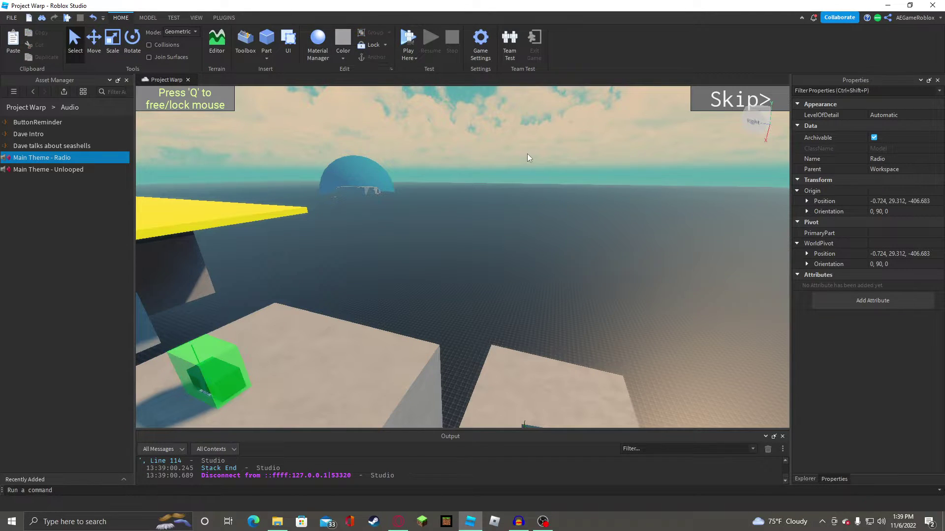
right_click_drag(527, 154, 496, 146)
key("q")
key("s")
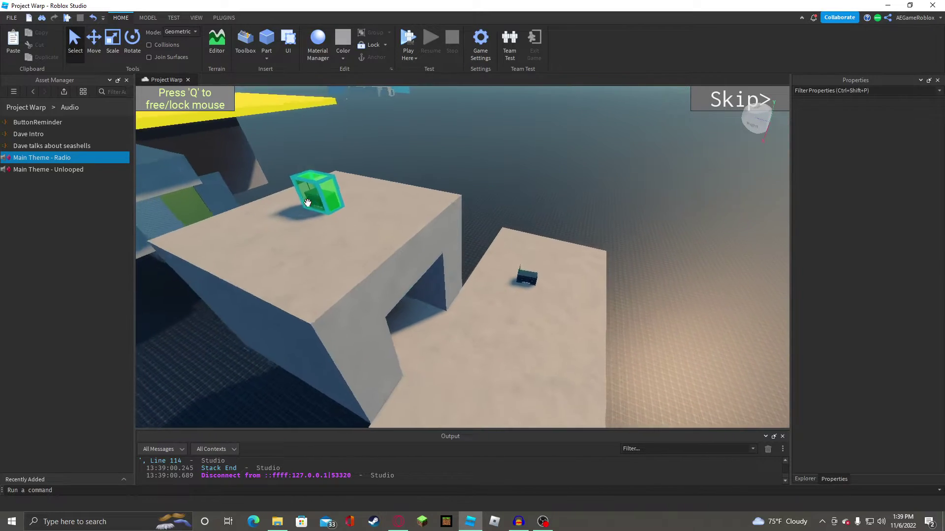
left_click_drag(333, 193, 455, 364)
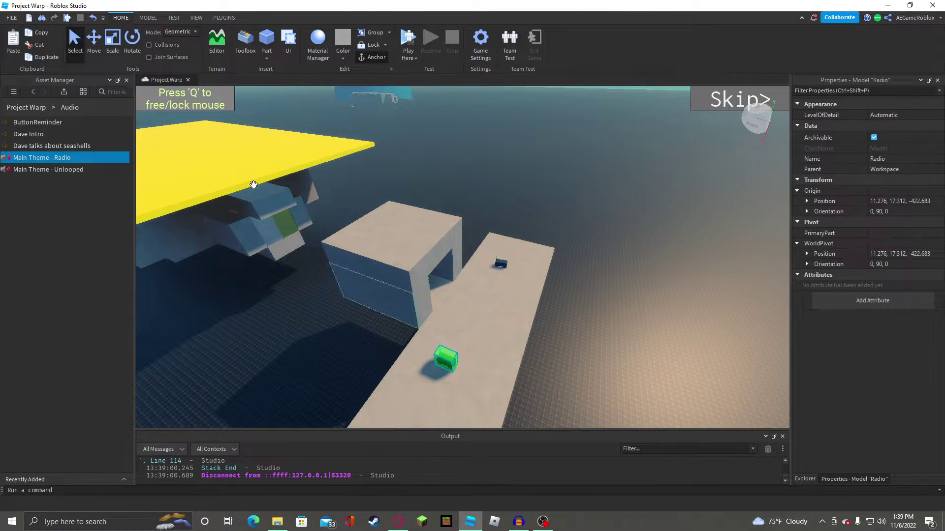
Rotate the Radio model 180 degrees about its vertical axis to an orientation of 0, -90, 0.
left_click(132, 39)
scroll(466, 196, "up", 5)
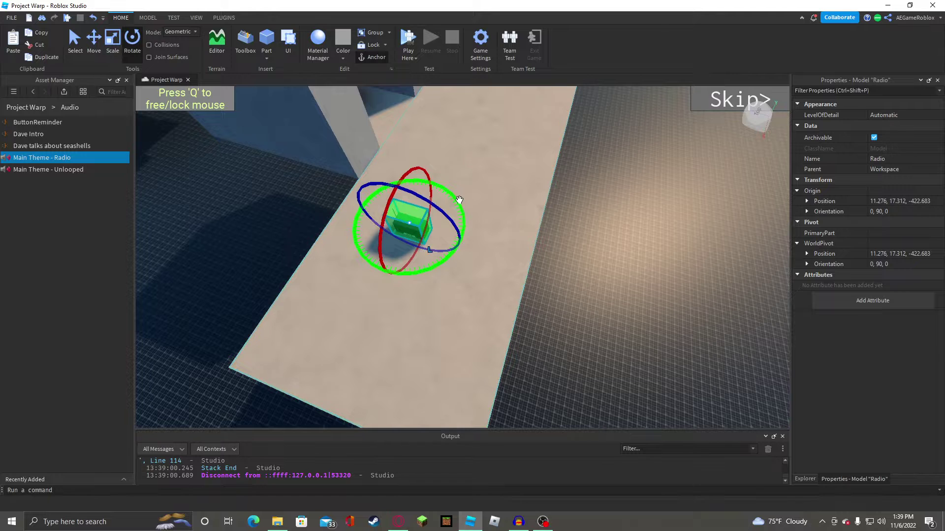
left_click_drag(460, 200, 342, 253)
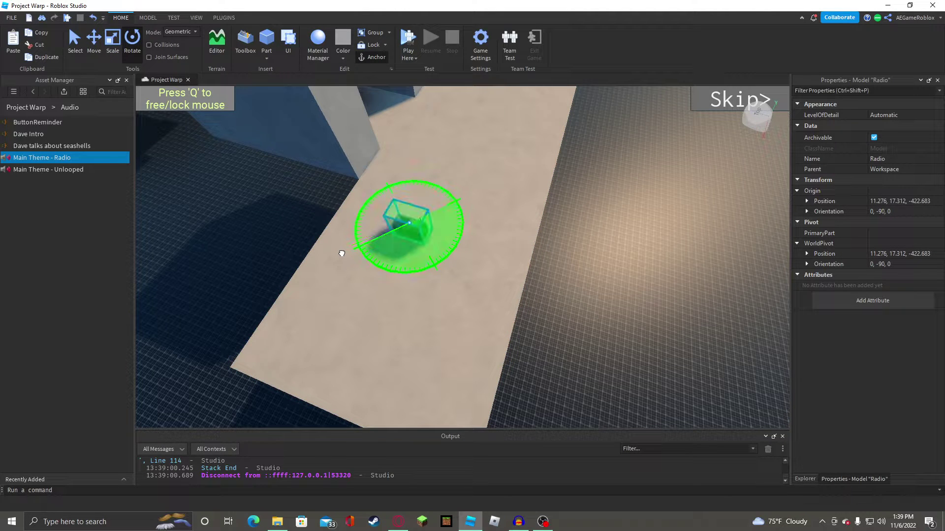
Raise the AutoRadio model 4 studs straight up above the platform, to a height of 21.237.
right_click_drag(495, 172, 494, 172)
left_click(467, 208)
key("w")
right_click_drag(467, 207, 466, 209)
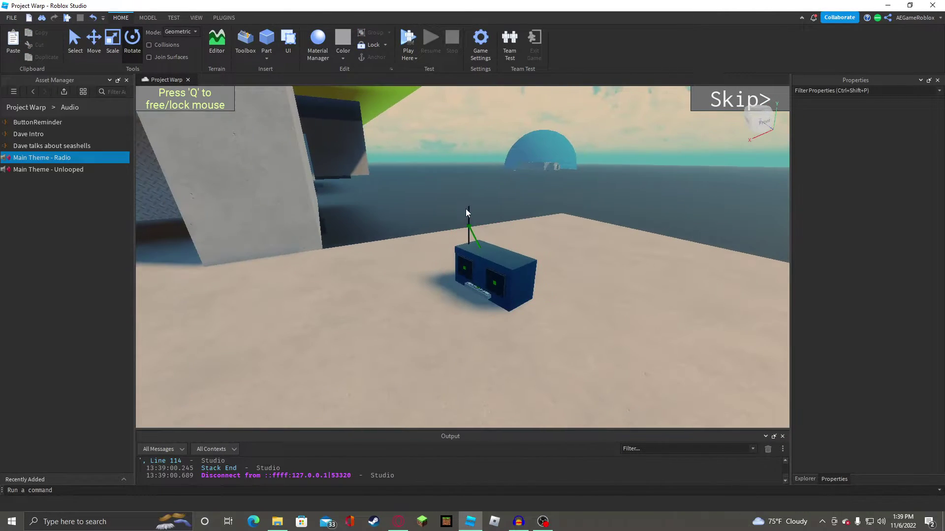
left_click(94, 42)
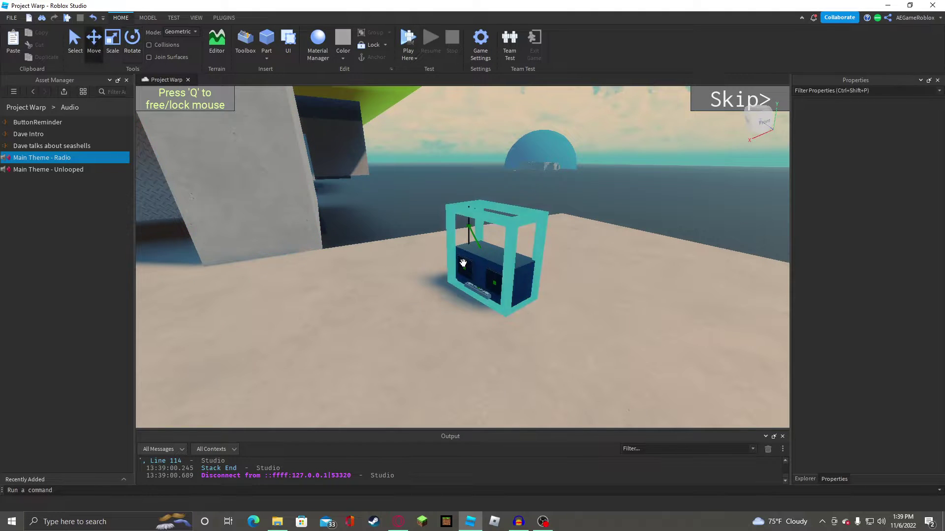
left_click(494, 259)
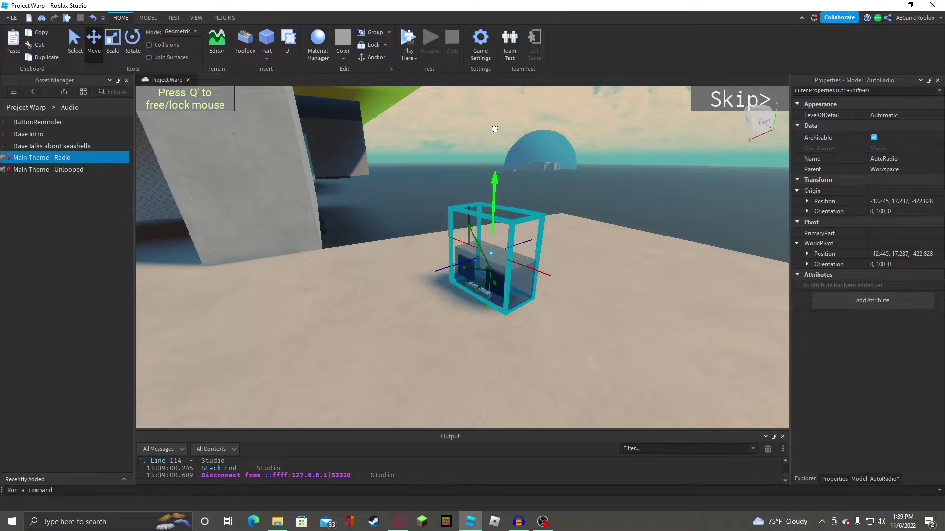
key("s")
left_click_drag(495, 129, 484, 125)
Playtest from the current camera location, walk up to the nearby radio, pick it up and drop it.
key("w")
key("a")
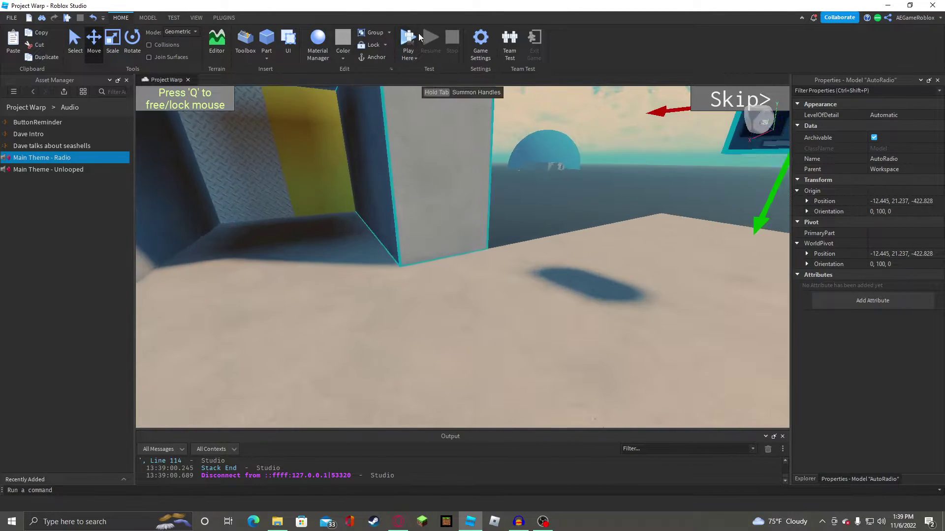
left_click(409, 34)
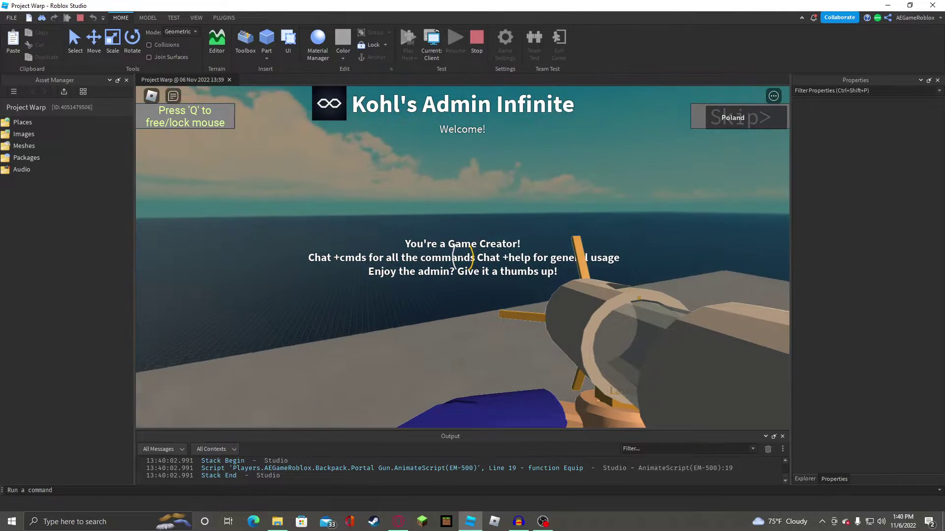
key("w")
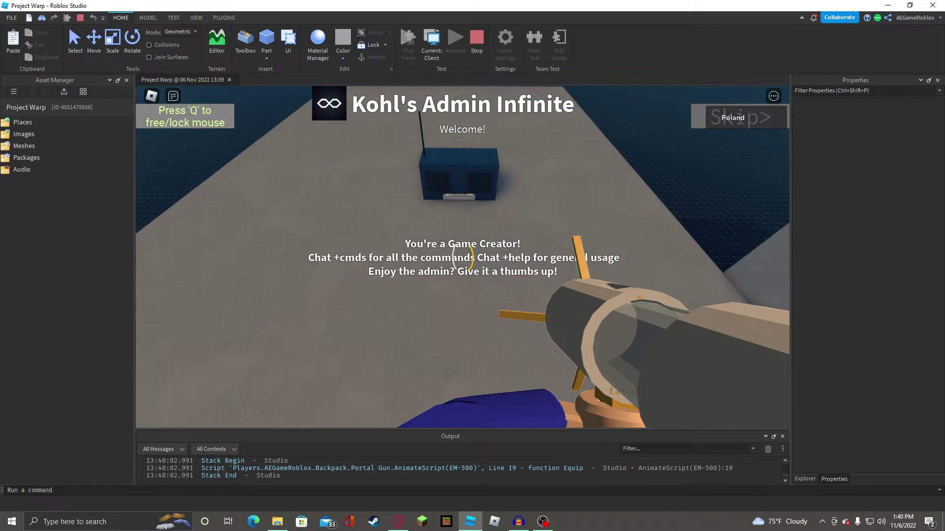
key("s")
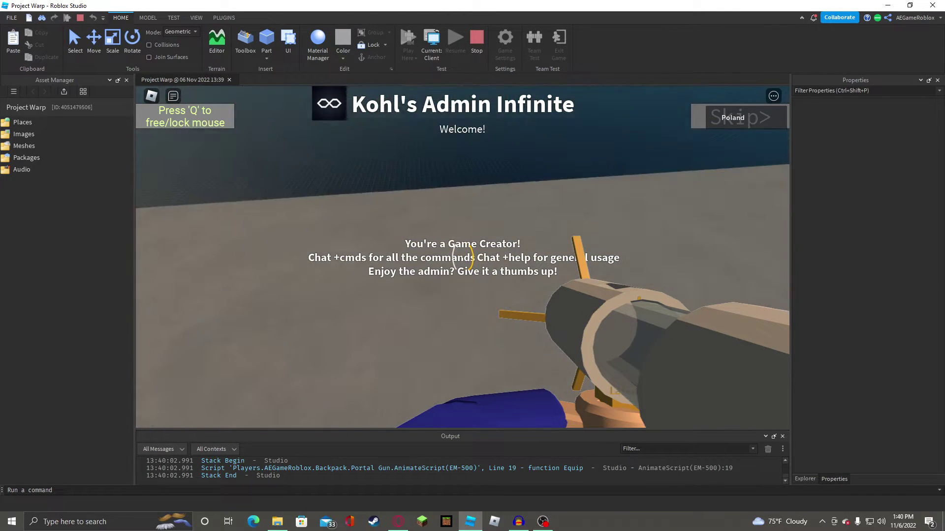
key("w")
key("e")
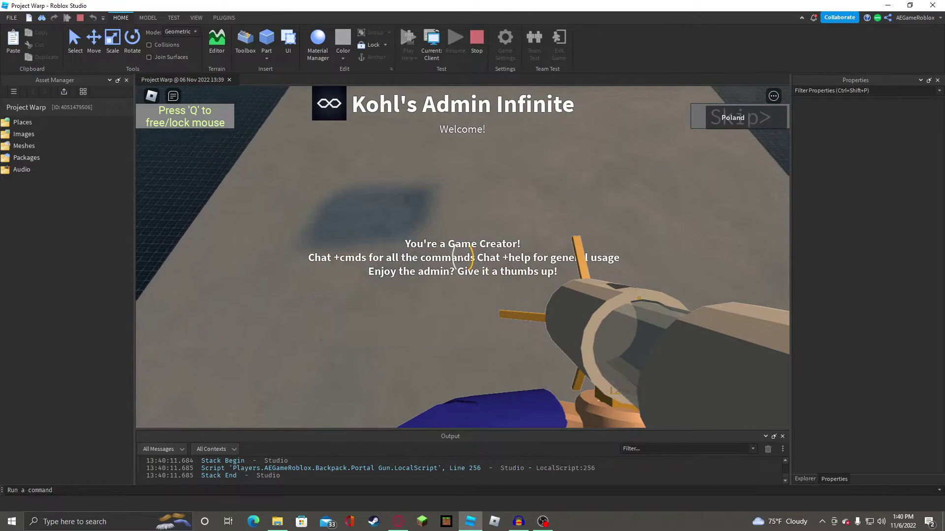
key("e")
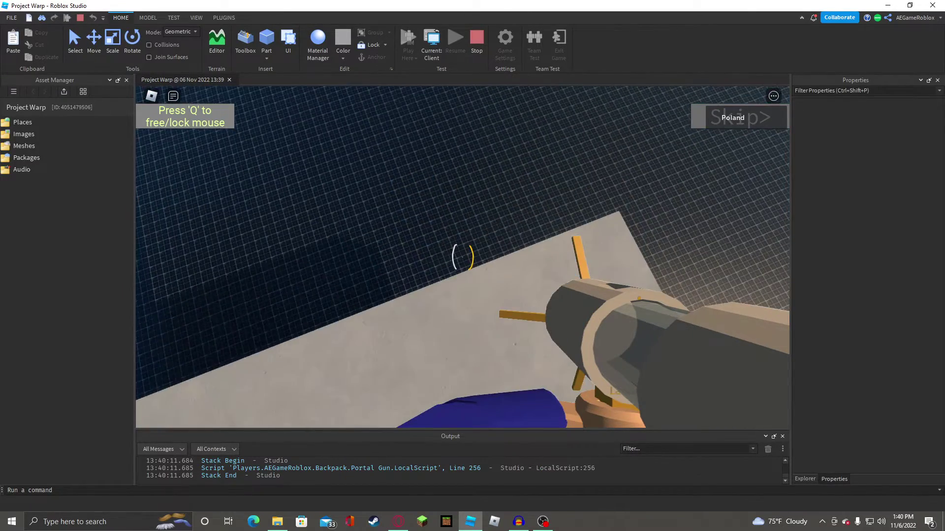
Walk along the platform to the radio at its far end, and end the playtest.
key("w")
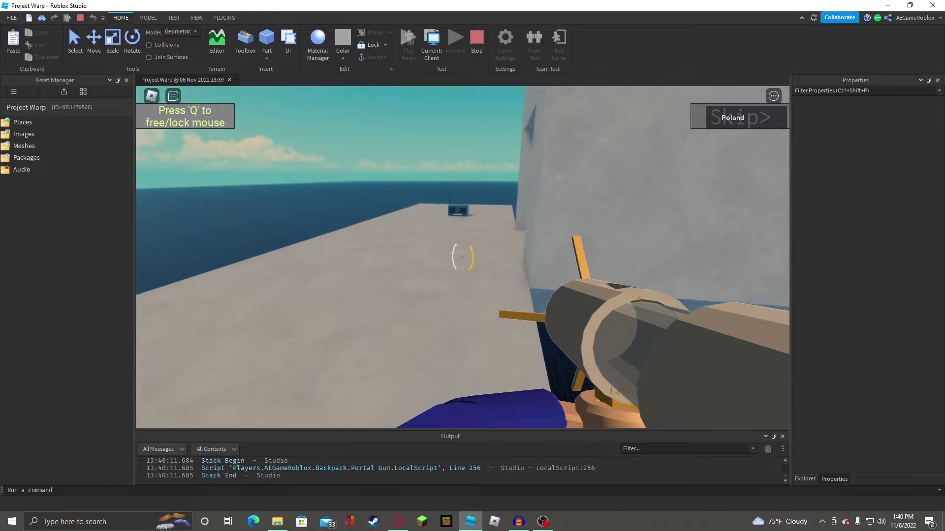
key("w")
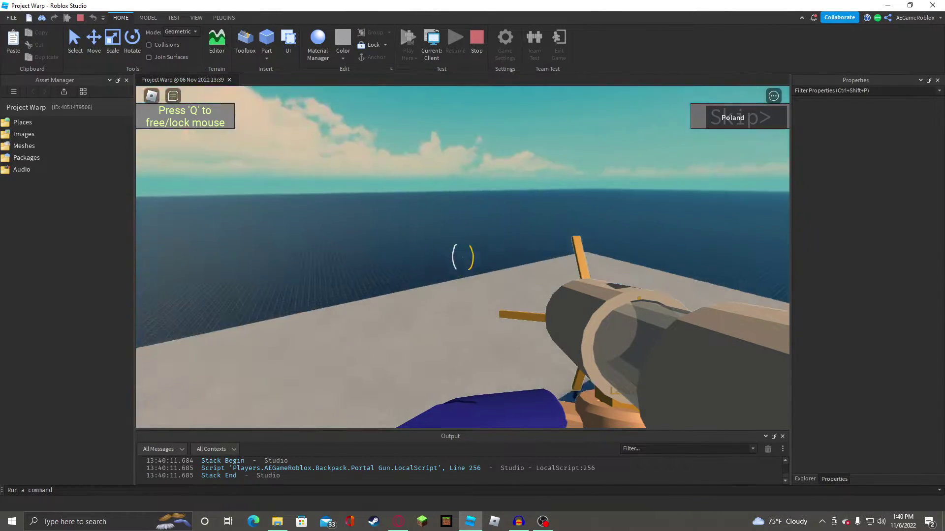
key("Escape")
key("Escape")
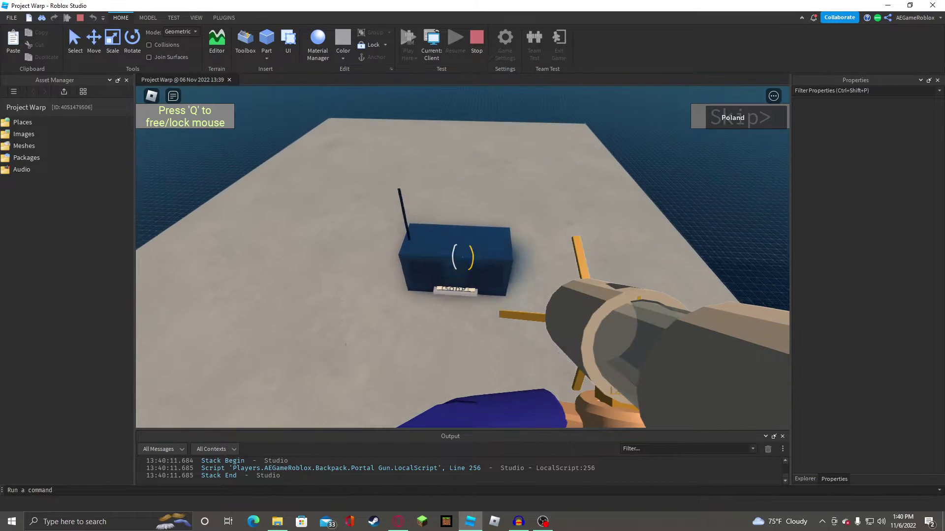
key("Escape")
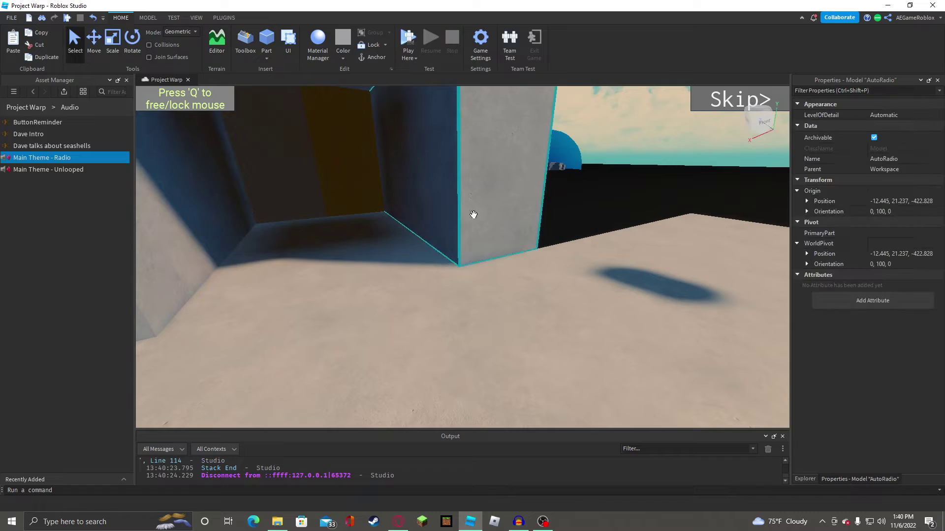
Set the AutoRadio model back down on the platform at -12.482, 17.237, -423.707 and rotate it about its vertical axis.
right_click_drag(545, 186, 544, 186)
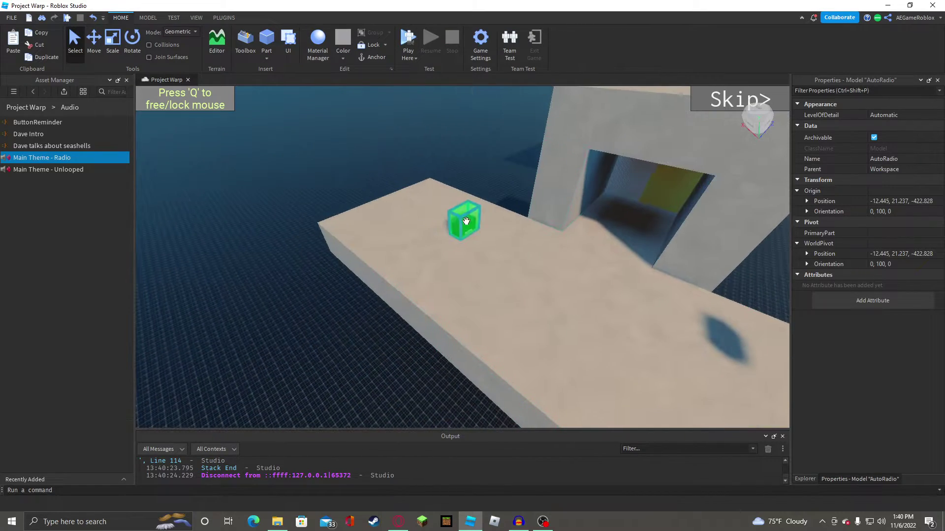
key("d")
left_click_drag(466, 221, 429, 205)
key("e")
scroll(500, 197, "up", 10)
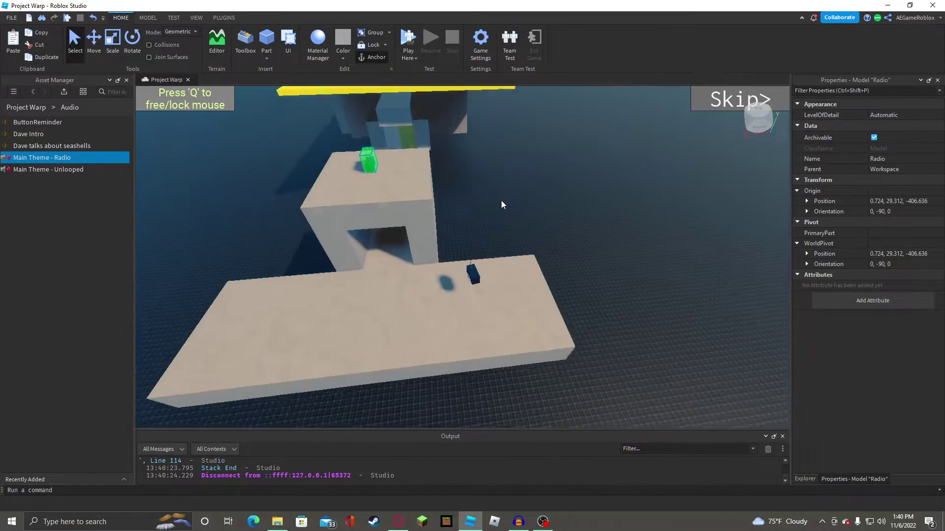
key("s")
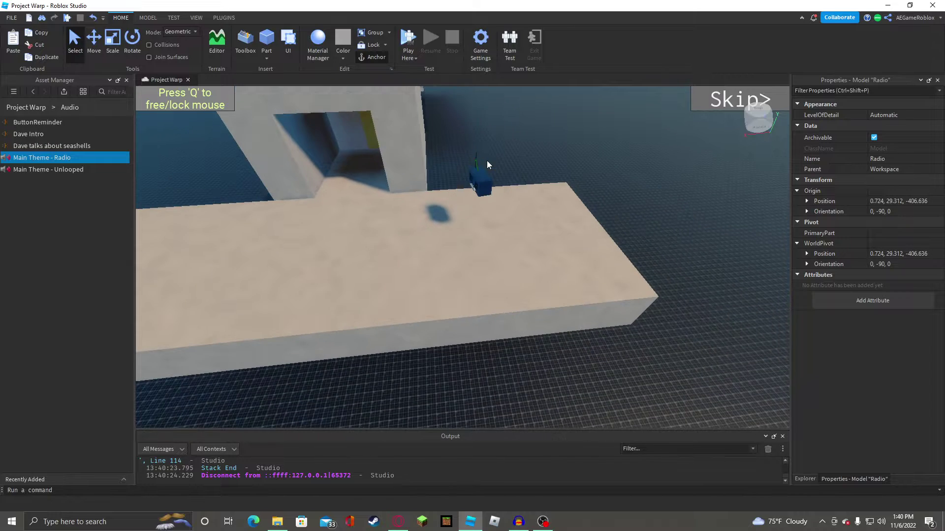
key("a")
key("w")
left_click_drag(649, 171, 629, 226)
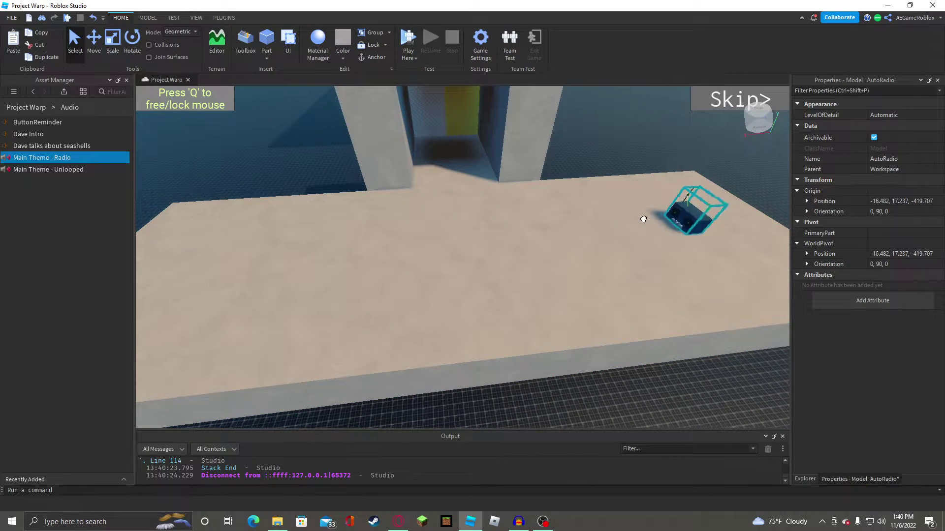
left_click(133, 49)
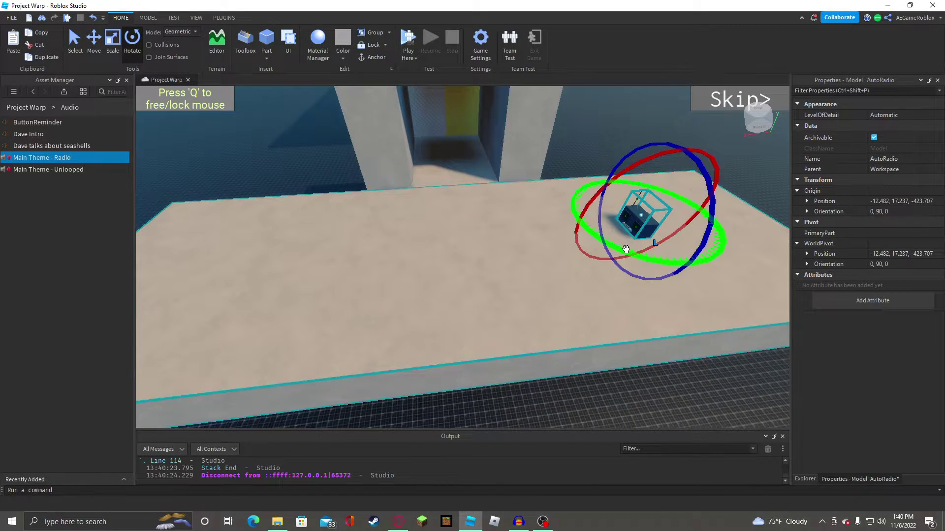
left_click_drag(627, 246, 565, 227)
Extend the concrete platform outward from the doorway to a depth of 32 studs.
key("s")
right_click_drag(565, 227, 425, 295)
left_click(601, 224)
key("s")
left_click(426, 295)
left_click(148, 18)
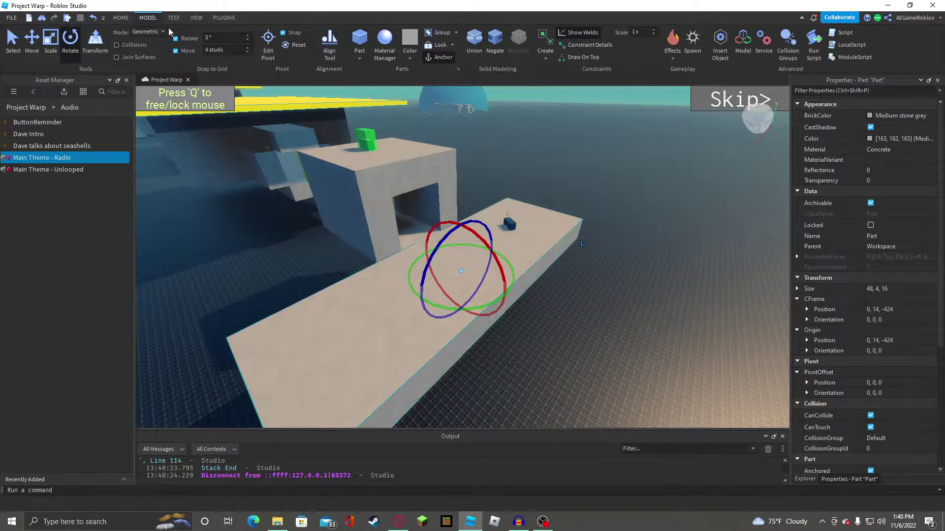
left_click(47, 38)
left_click(121, 18)
left_click_drag(523, 307, 691, 358)
Build two 16 × 8 × 4 concrete walls flanking the doorway, centred at 16, 20, -414 and -16, 20, -414.
right_click_drag(593, 255, 503, 213)
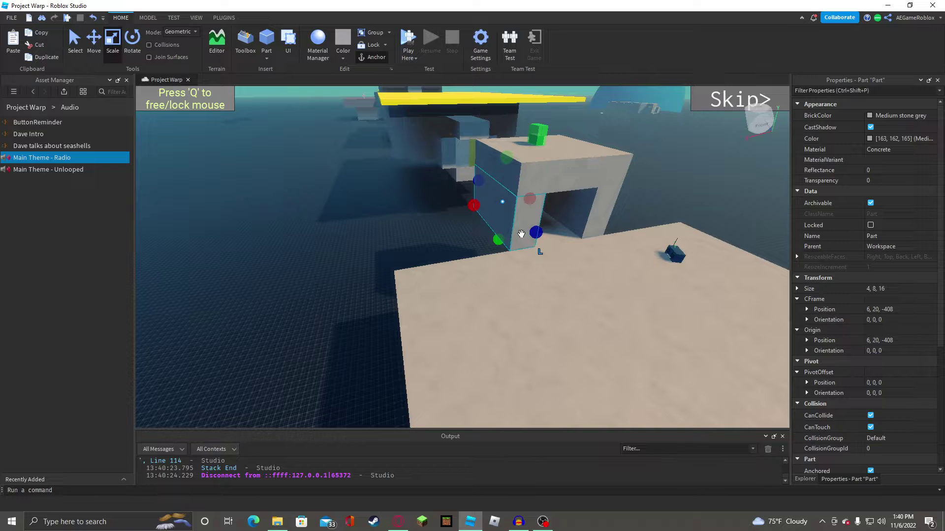
left_click_drag(500, 220, 370, 239)
left_click_drag(548, 214, 521, 215)
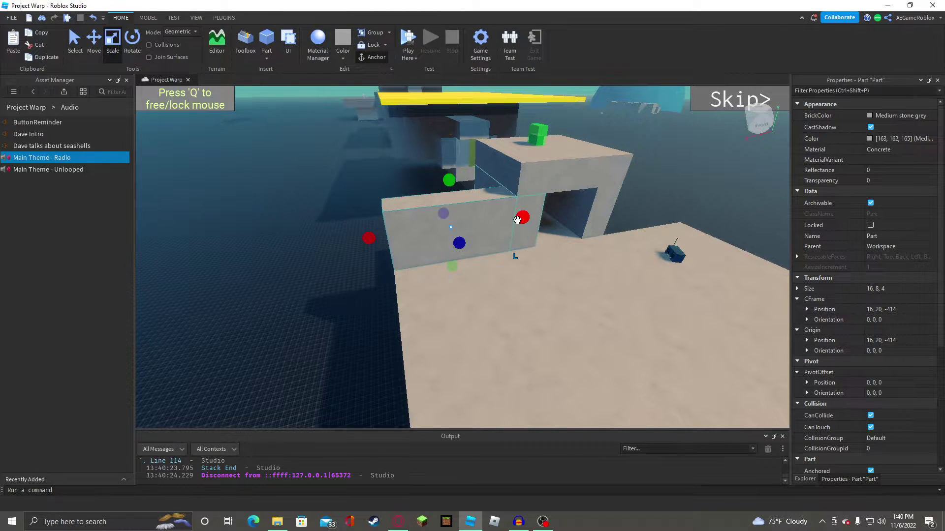
right_click_drag(522, 215, 499, 220)
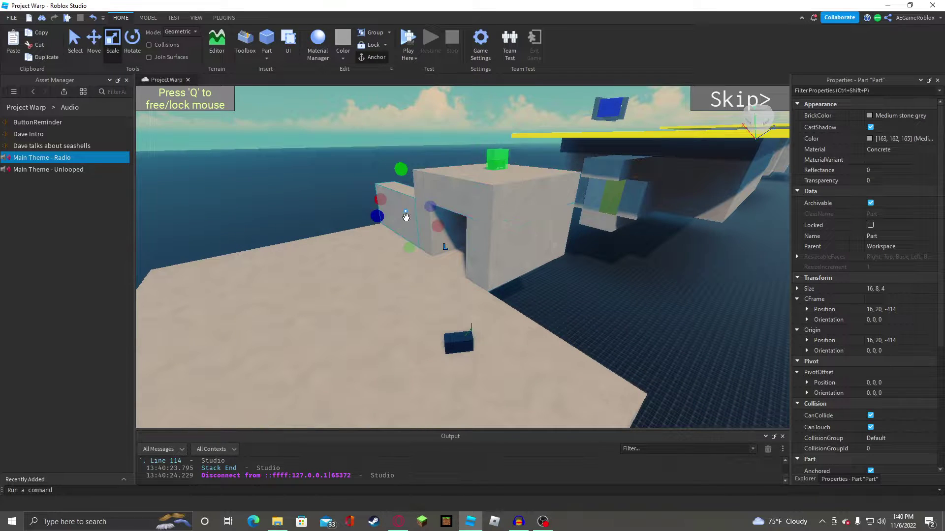
left_click_drag(406, 217, 495, 249)
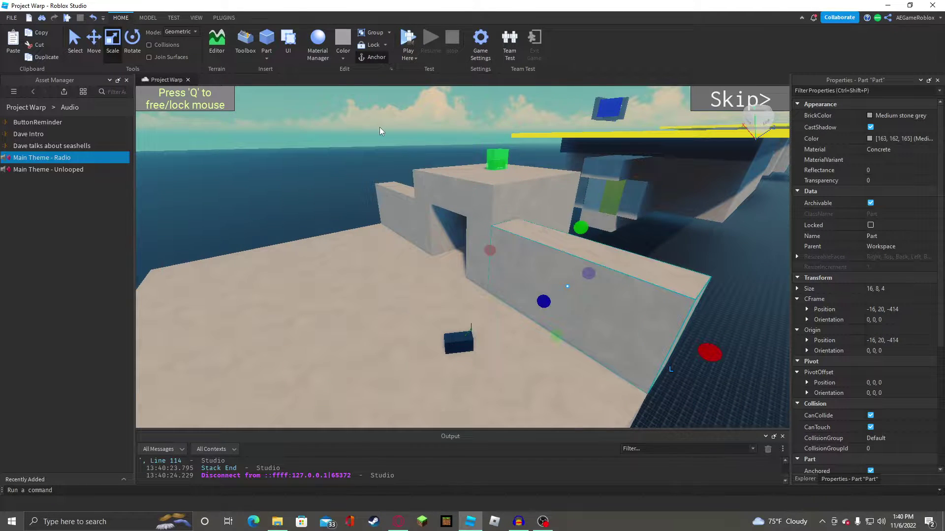
Raise both doorway-side walls to 16 studs high and extend the part above the doorway up to match.
right_click_drag(379, 127, 377, 125)
key("a")
left_click_drag(630, 223, 641, 191)
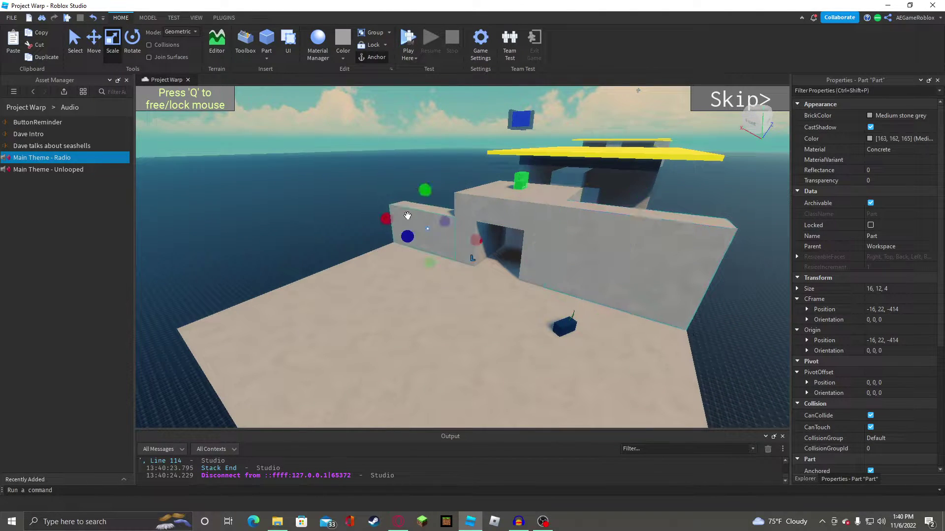
left_click_drag(425, 189, 422, 142)
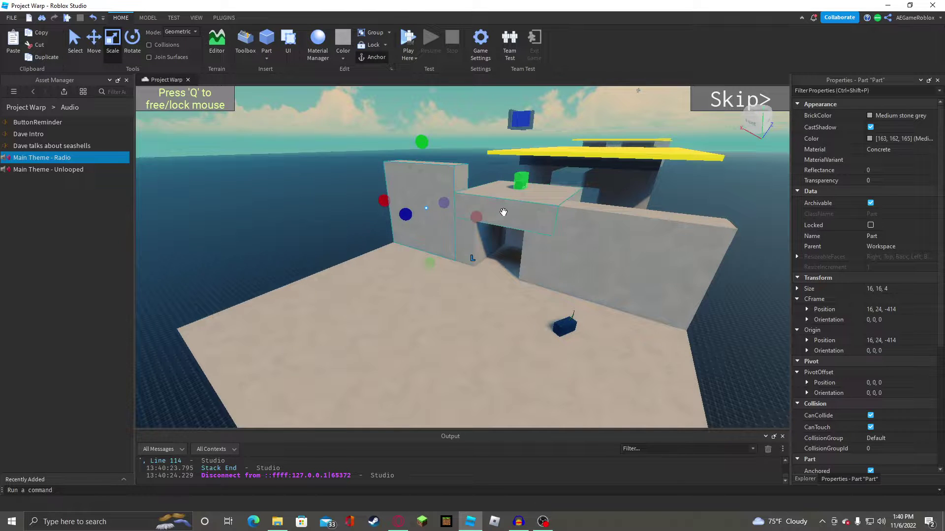
left_click_drag(517, 207, 510, 152)
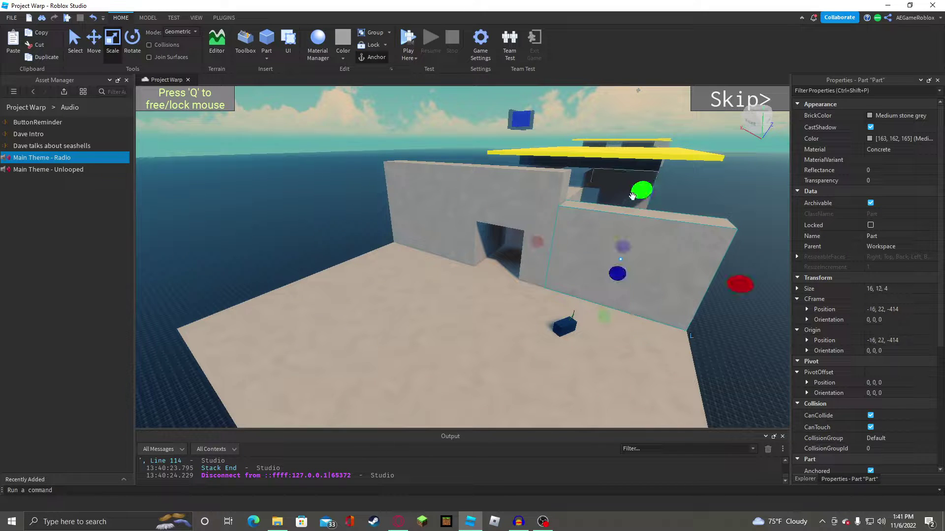
left_click_drag(632, 196, 634, 170)
Create a 4 × 20 × 32 side wall along one edge of the platform, centred at 22, 22, -432.
right_click_drag(618, 165, 547, 140)
key("s")
left_click(538, 151)
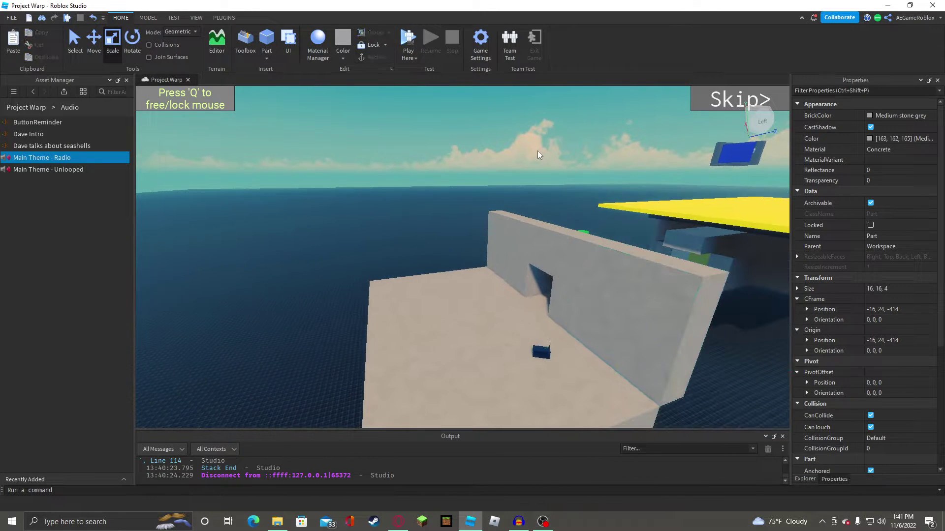
right_click_drag(444, 293, 484, 292)
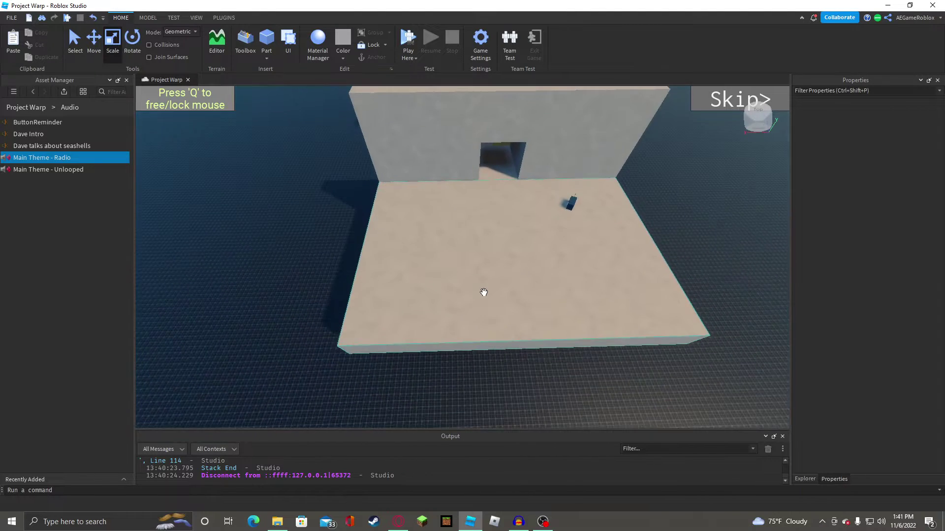
left_click(484, 292)
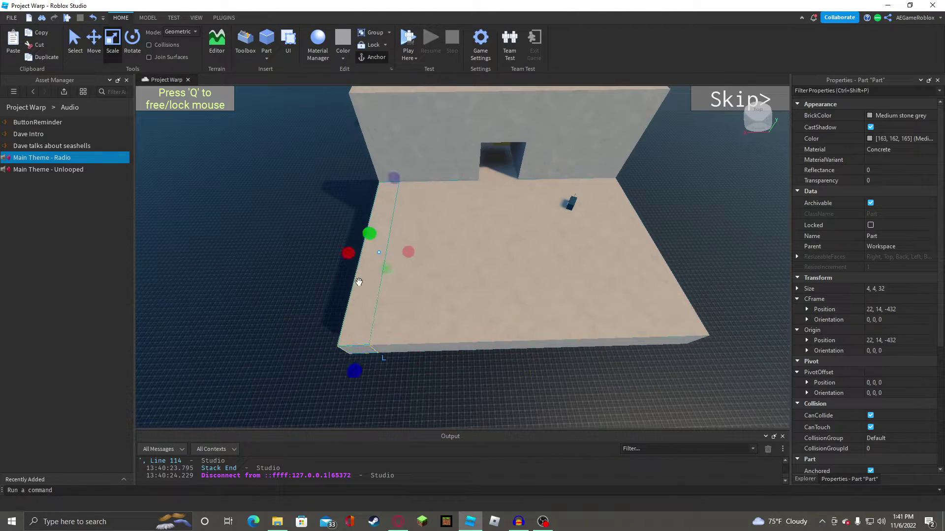
left_click_drag(369, 235, 347, 138)
Duplicate the side wall onto the opposite edge of the platform and lower it 4 studs to line up.
key("s")
key("d")
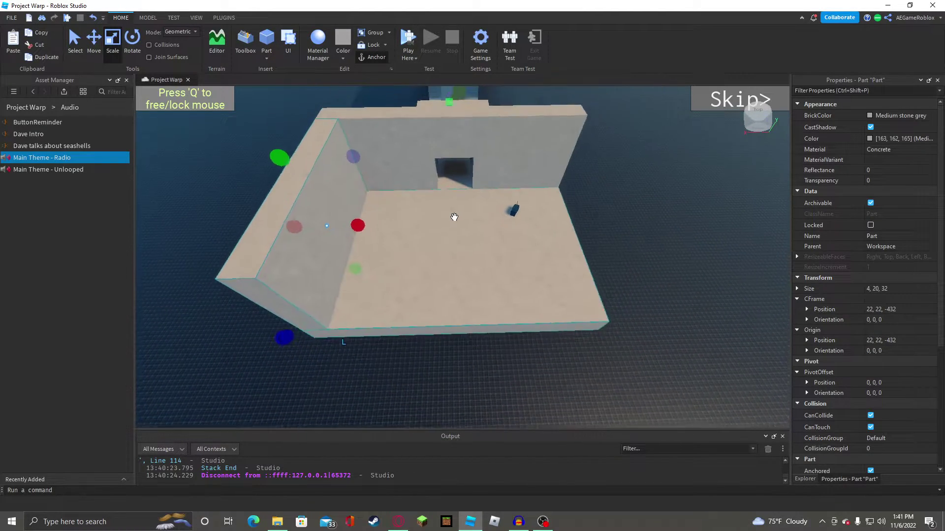
left_click_drag(305, 240, 564, 267)
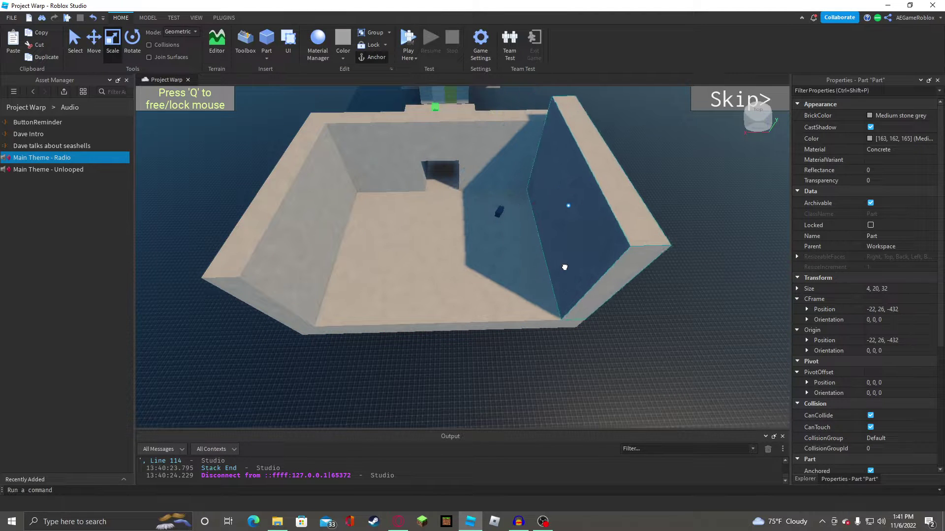
left_click(93, 40)
left_click_drag(607, 130, 606, 153)
right_click_drag(606, 153, 605, 153)
Add a 48 × 4 × 32 concrete roof over the walls, centred at 0, 34, -432.
left_click(523, 133)
right_click_drag(524, 134, 465, 219)
left_click(458, 234)
key("ctrl+v")
left_click(434, 166)
Copy a neon ceiling light panel from the striped corridor into the new room, at -2.007, 28.514, -425.855.
right_click_drag(434, 166, 469, 169)
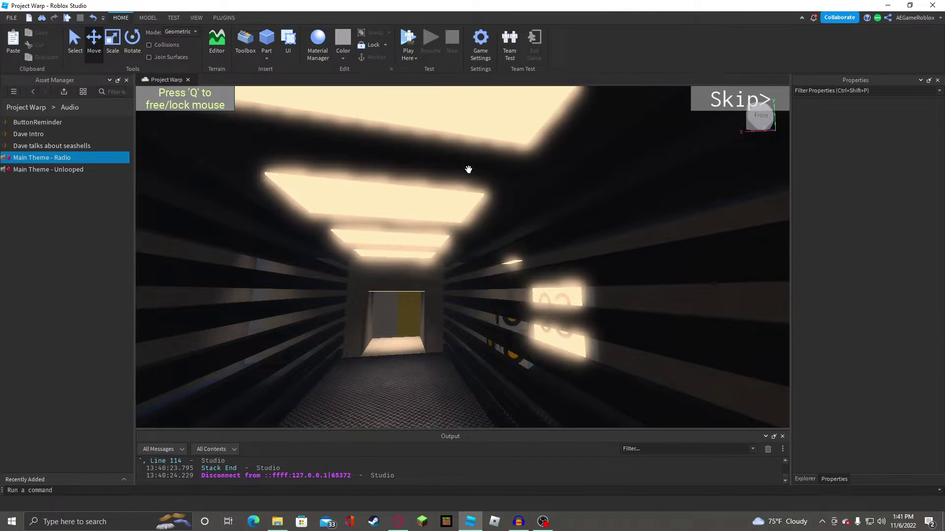
left_click(419, 207)
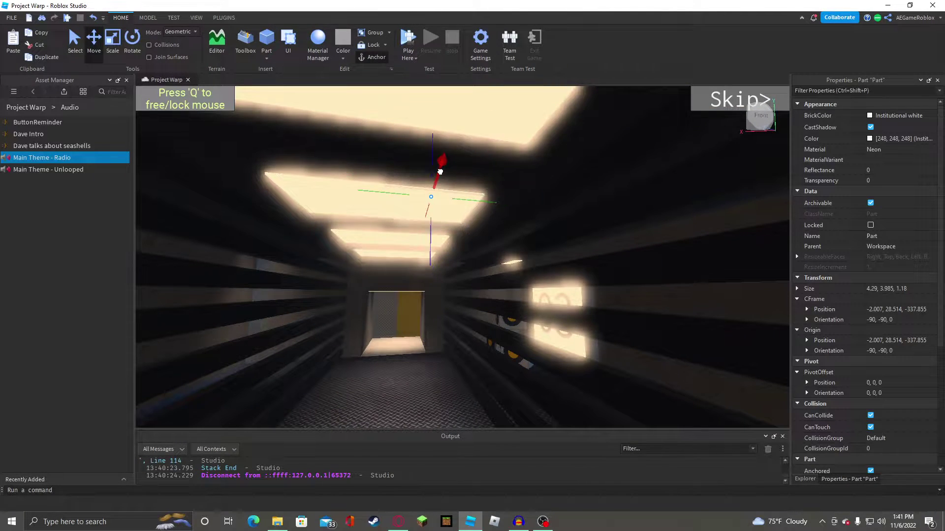
key("s")
left_click_drag(440, 172, 541, 114)
key("e")
key("e")
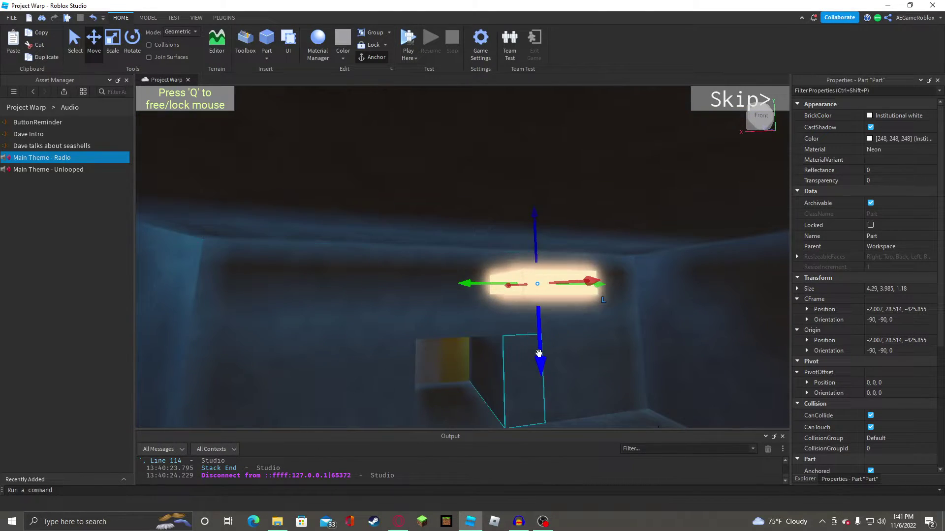
Move the light panel up into the room's ceiling corner, to position 17.993, 32.514, -417.855.
key("w")
right_click_drag(532, 283, 531, 284)
key("a")
left_click_drag(597, 249, 536, 312)
key("w")
right_click_drag(536, 312, 535, 312)
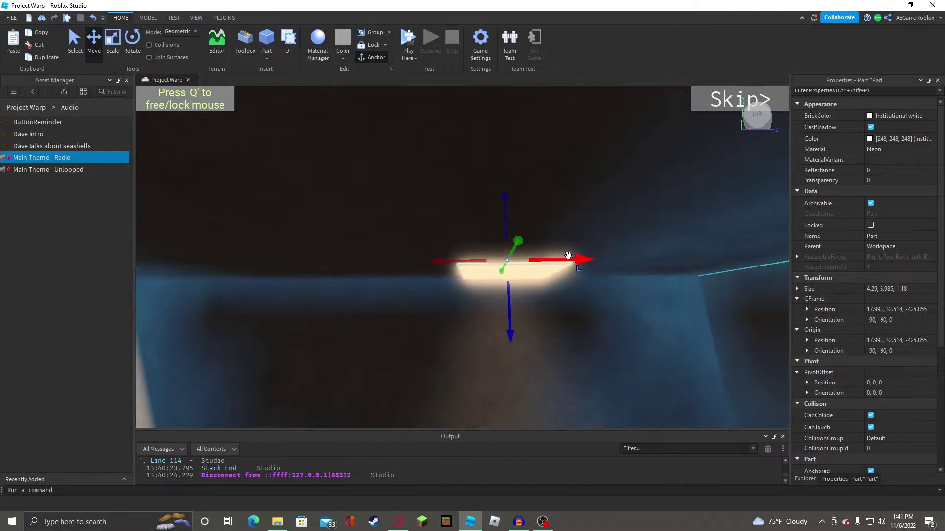
left_click_drag(568, 257, 748, 266)
right_click_drag(653, 301, 524, 234)
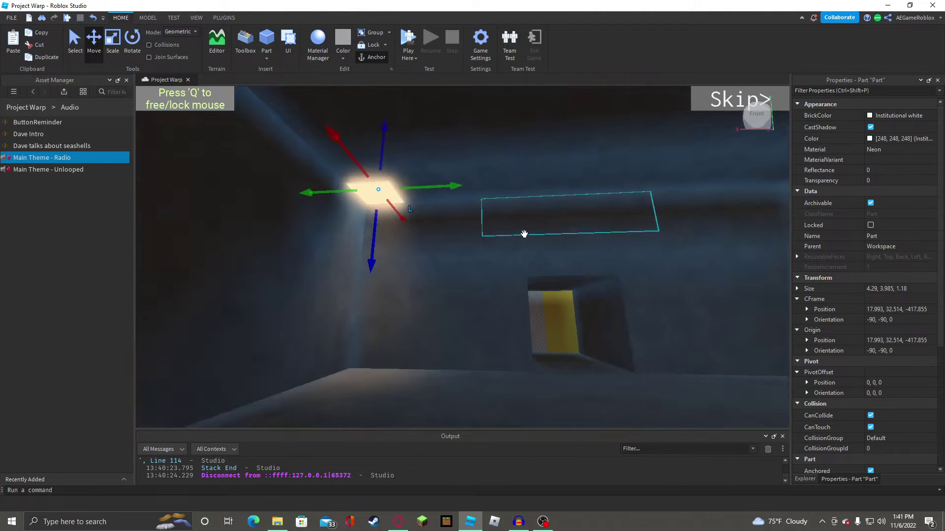
Duplicate the light panel to the opposite ceiling corner and twice in the centre to form a row of four.
left_click_drag(444, 190, 660, 202)
key("ctrl+d")
left_click_drag(650, 166, 348, 183)
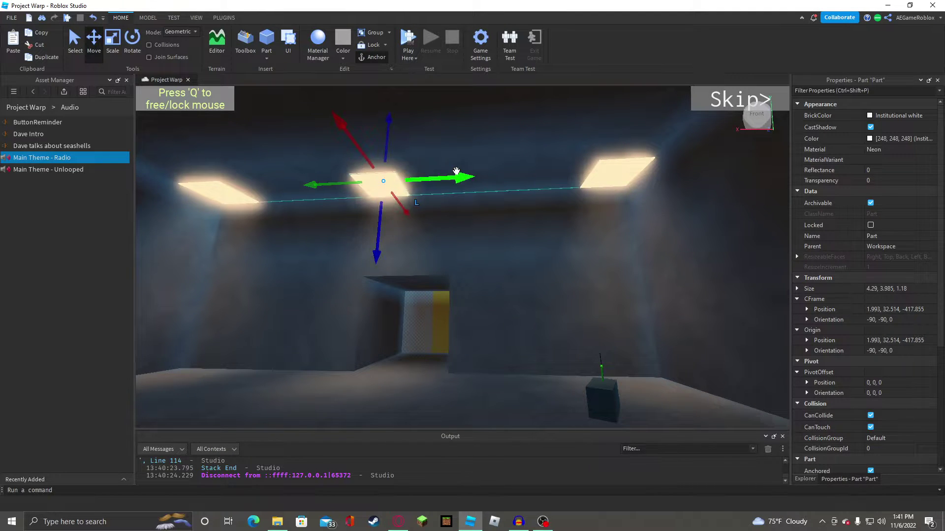
key("ctrl+d")
left_click_drag(449, 176, 501, 175)
Select all four light panels and copy the row further along the ceiling, away from the doorway.
right_click_drag(501, 175, 382, 178)
key("w")
left_click(380, 171, "ctrl")
key("s")
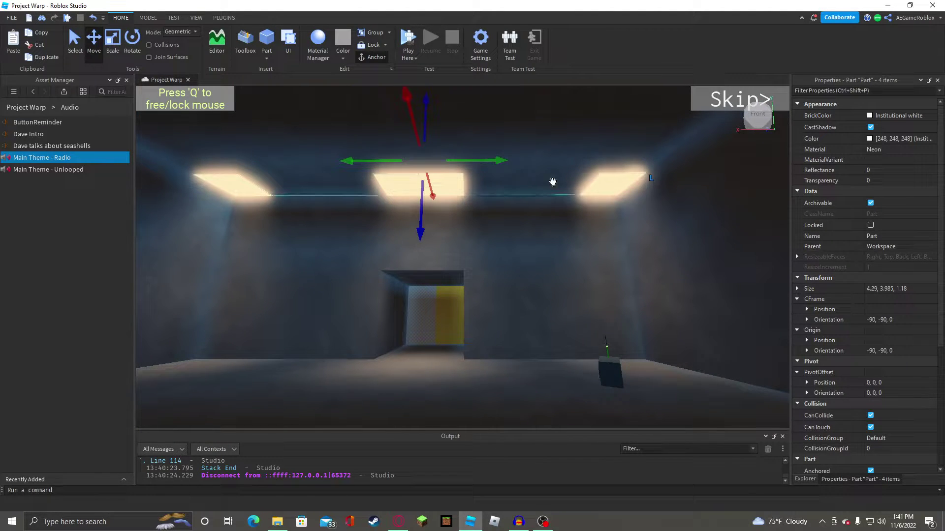
scroll(413, 129, "down", 3)
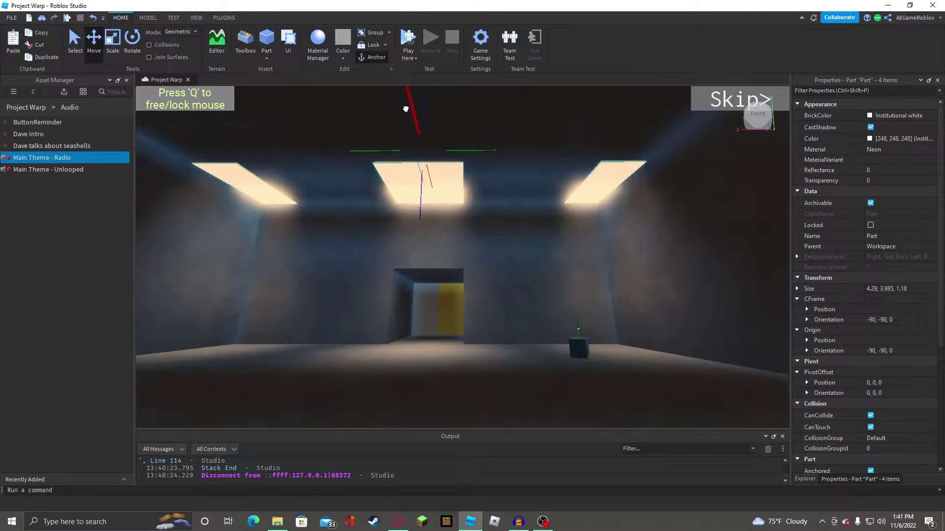
right_click_drag(413, 125, 412, 124)
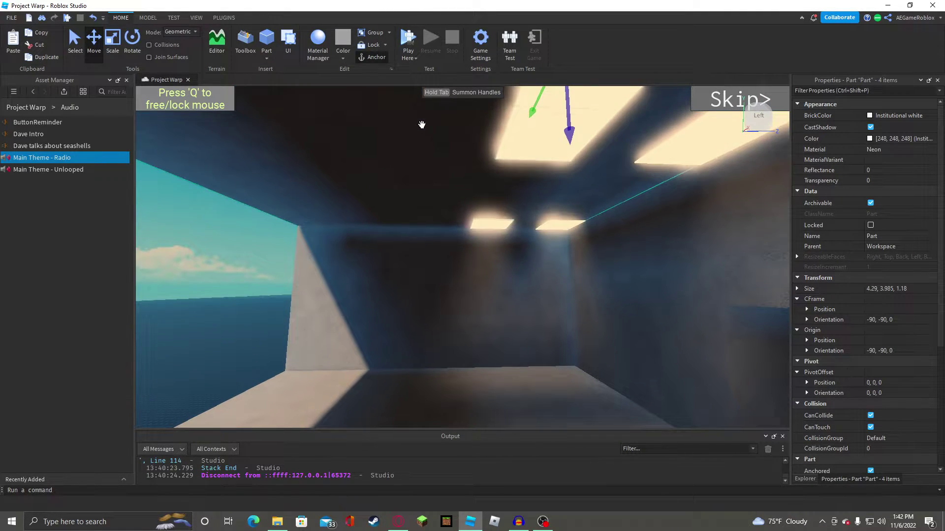
Duplicate the row of four light panels repeatedly toward the open end until the rows span the ceiling.
key("ctrl+d")
right_click_drag(512, 132, 512, 133)
left_click_drag(513, 139, 293, 186)
key("a")
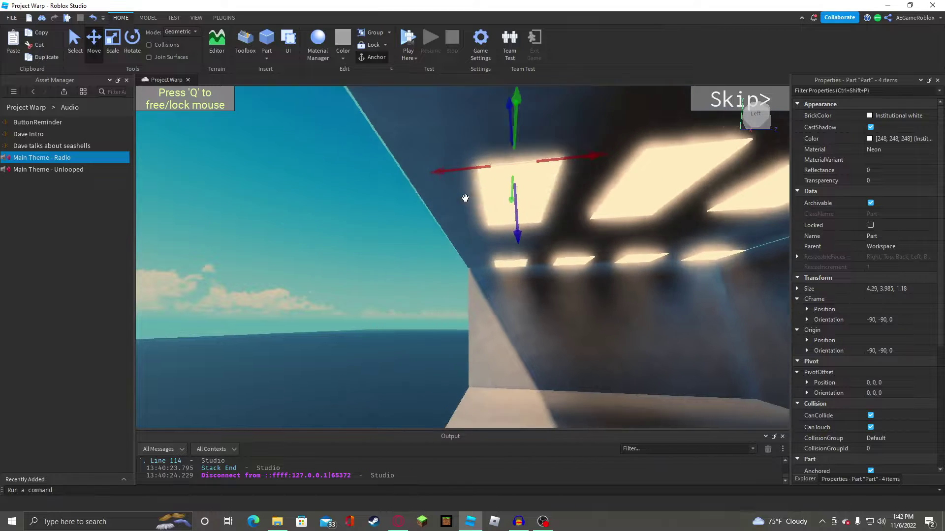
right_click_drag(390, 182, 411, 173)
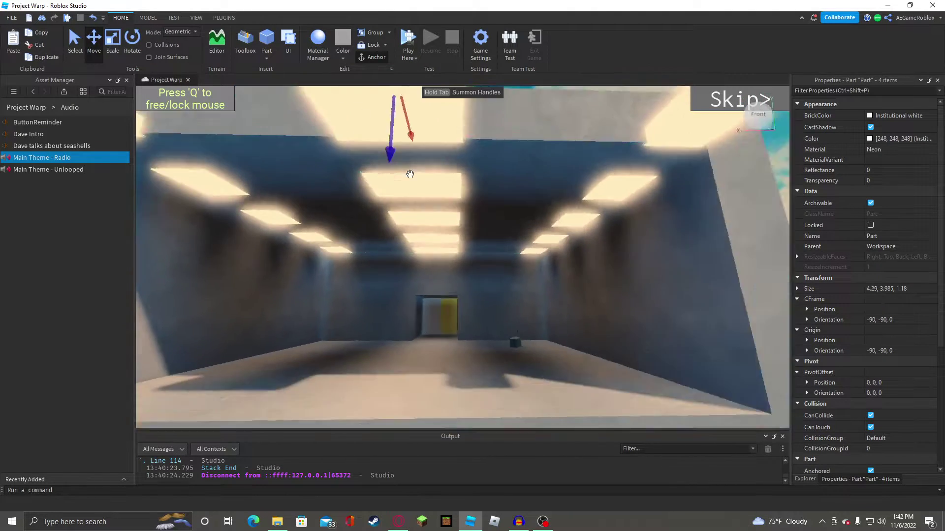
Extend the roof at the room's open end to a size of 48 × 4 × 36 studs.
key("s")
key("e")
key("w")
left_click(337, 300)
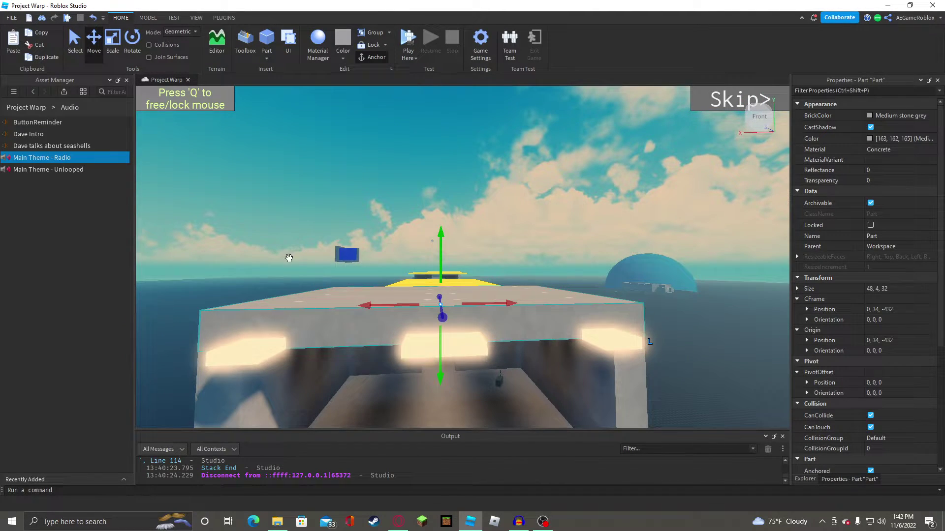
left_click(113, 42)
right_click_drag(327, 156, 335, 162)
key("s")
left_click_drag(412, 267, 444, 268)
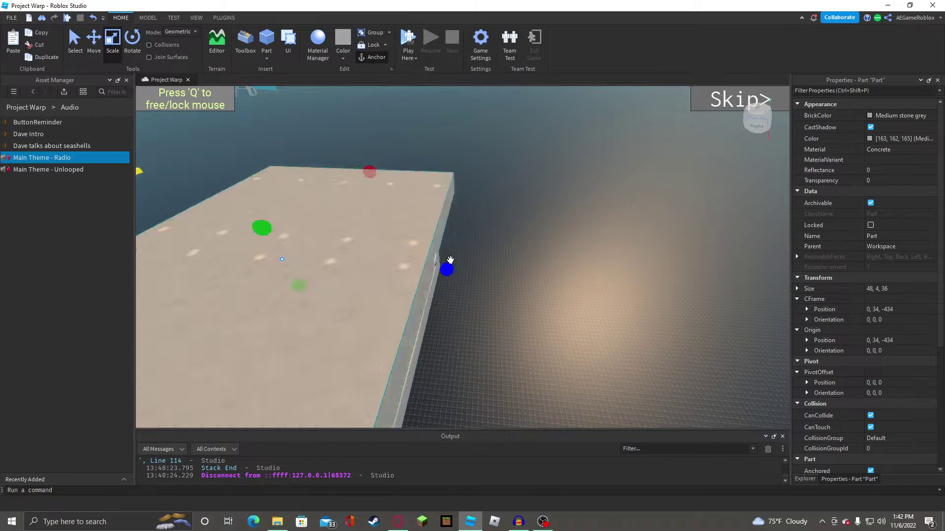
Extend both side walls and the floor at the open end to a depth of 36 studs.
right_click_drag(445, 268, 463, 252)
left_click_drag(459, 281, 577, 243)
left_click_drag(671, 238, 698, 241)
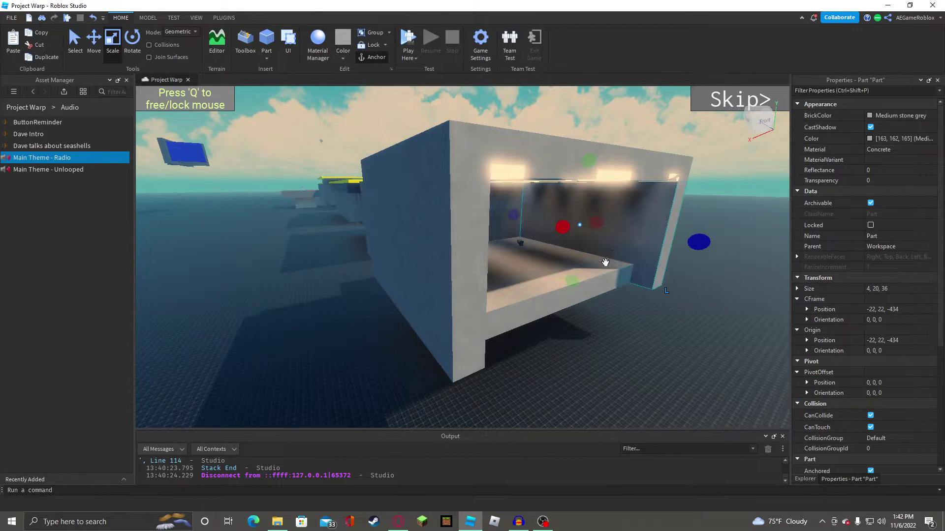
left_click_drag(586, 304, 614, 314)
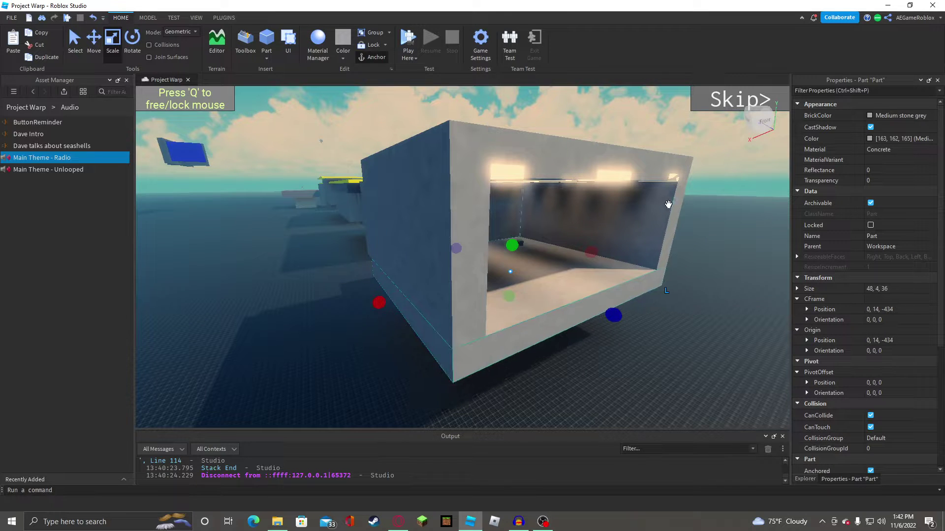
left_click(713, 170)
Copy the SolarisCube from the earlier room and place it on the new room's floor, across from the radio.
key("w")
right_click_drag(712, 170, 525, 249)
key("w")
key("s")
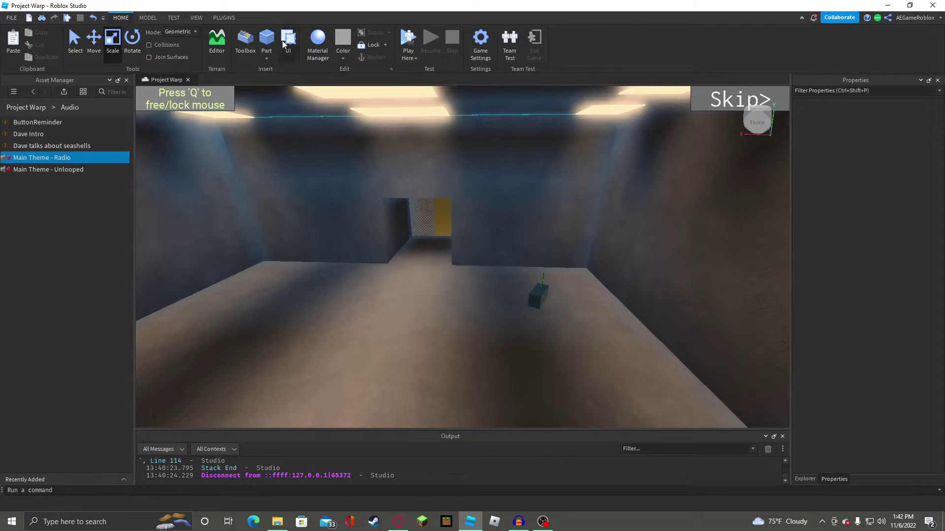
key("w")
right_click_drag(582, 322, 581, 325)
left_click(488, 242)
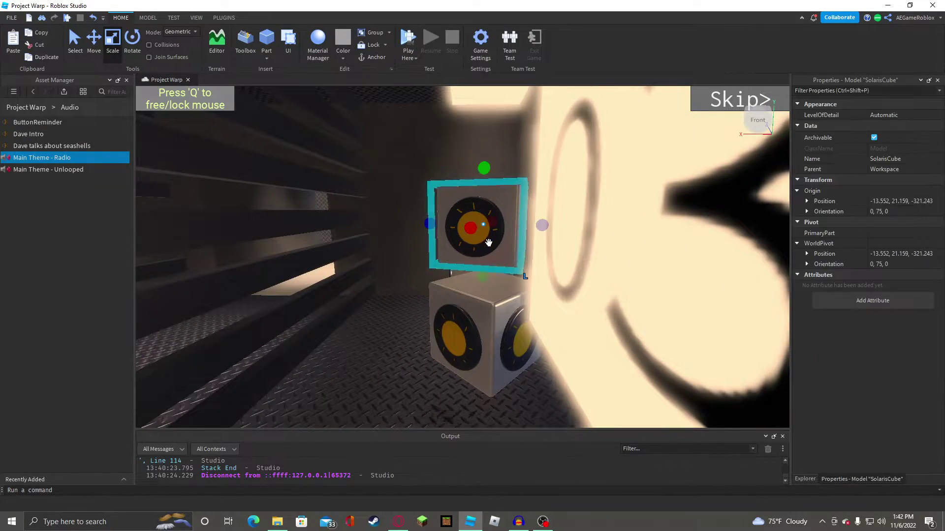
left_click_drag(503, 250, 367, 325)
key("s")
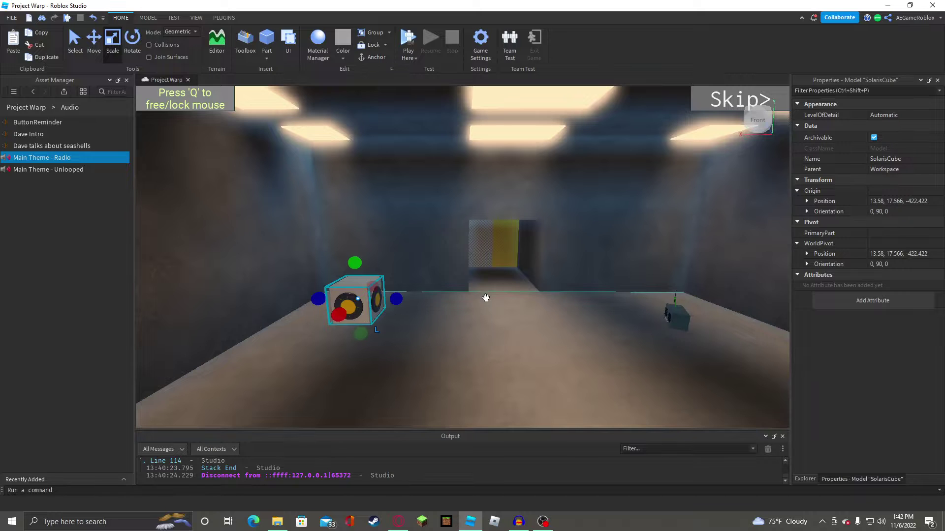
key("d")
right_click_drag(485, 297, 485, 298)
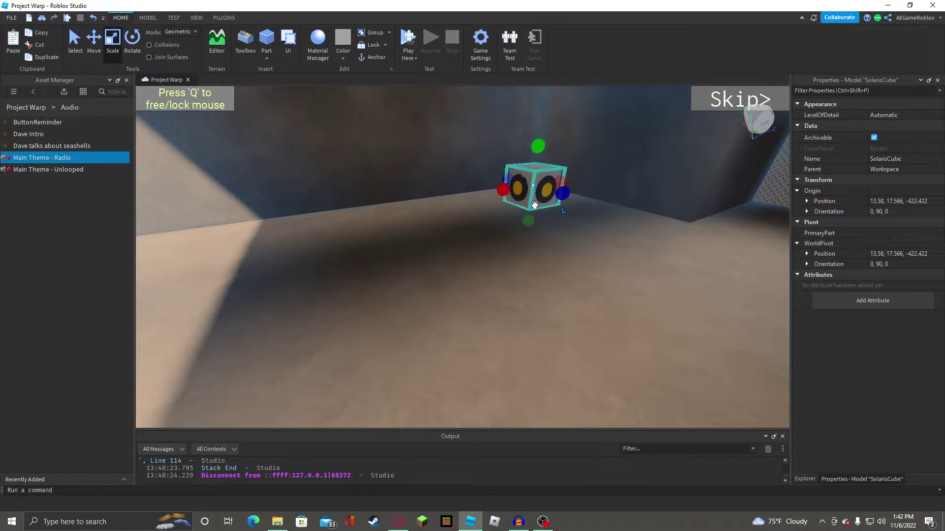
Copy the Weight Button, black metal bar and diamond-plate door from the earlier room, and place them inside the new room near its open end.
key("w")
right_click_drag(550, 261, 543, 259)
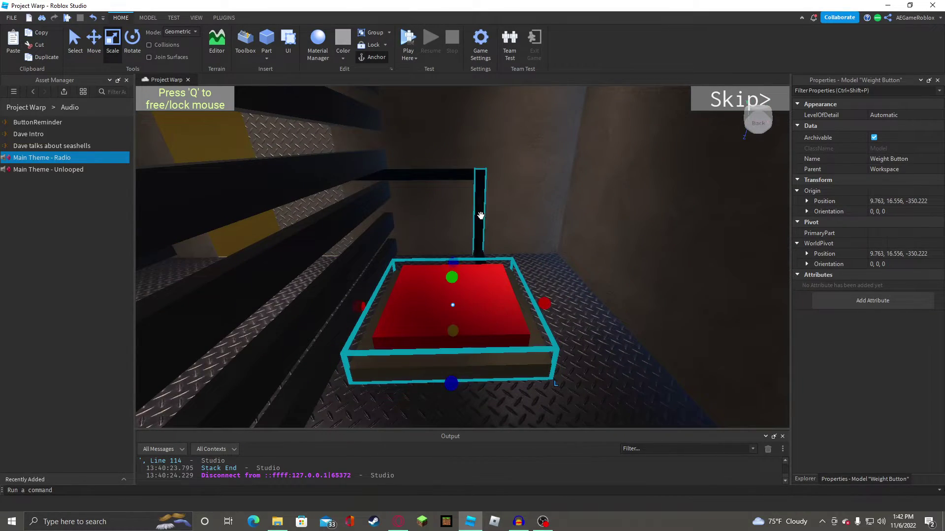
left_click(480, 216, "ctrl")
right_click_drag(441, 236, 373, 233)
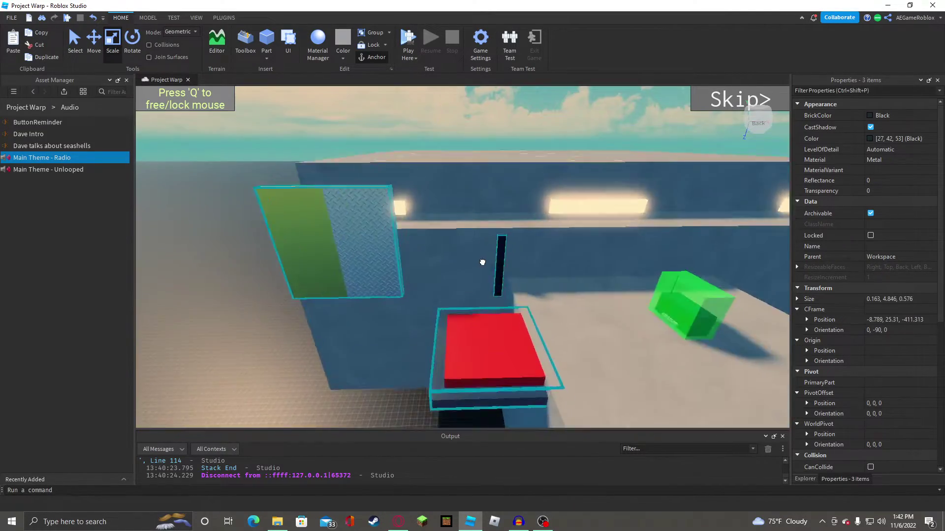
key("w")
left_click_drag(482, 262, 529, 269)
right_click_drag(529, 269, 551, 244)
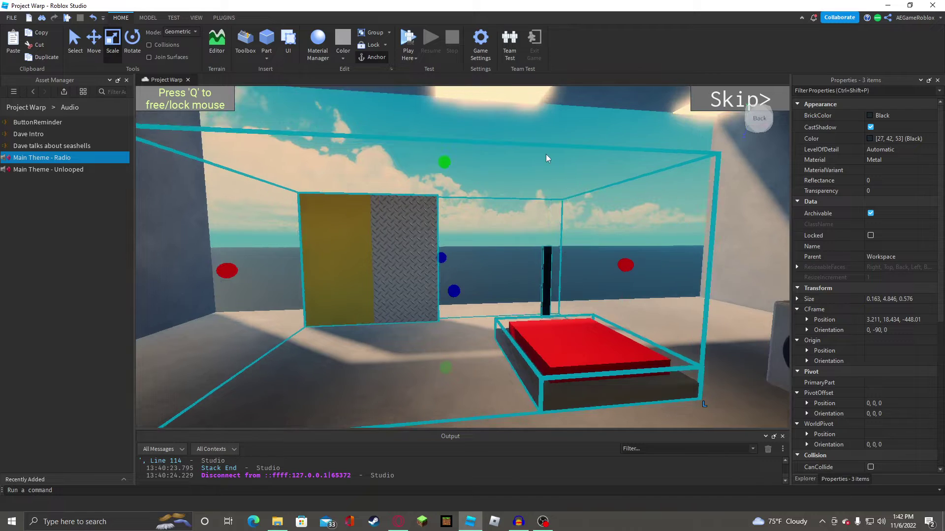
left_click(546, 158)
Duplicate the open-end floor slab and shrink the copy to 8 × 4 × 12 studs against the side wall on the radio's side.
key("a")
right_click_drag(545, 159, 524, 165)
key("w")
key("d")
right_click_drag(513, 200, 516, 199)
key("w")
right_click_drag(465, 296, 468, 299)
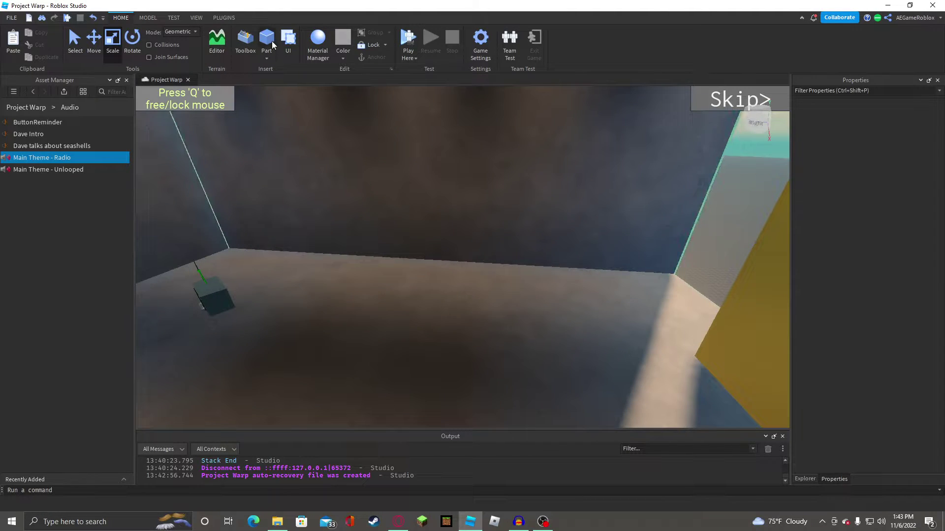
left_click(392, 272)
key("d")
right_click_drag(395, 267, 348, 212)
key("s")
key("s")
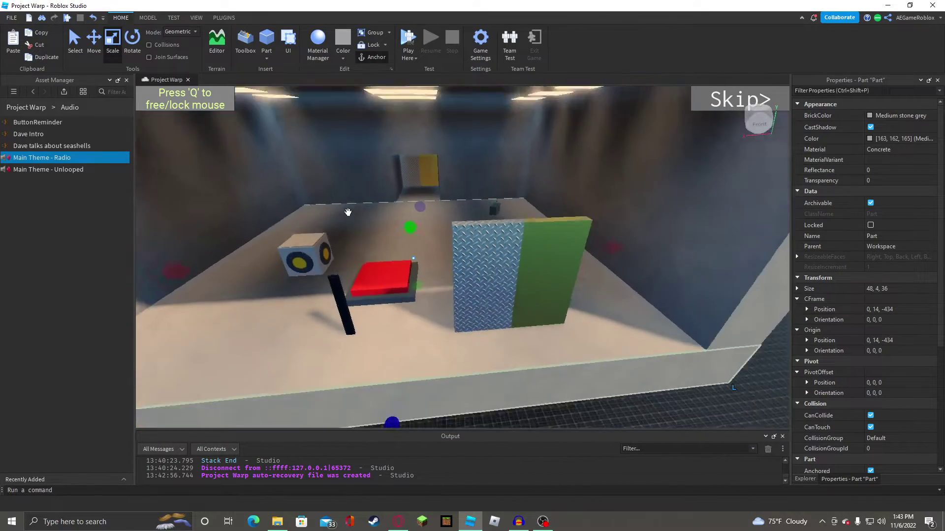
key("s")
key("q")
key("e")
key("s")
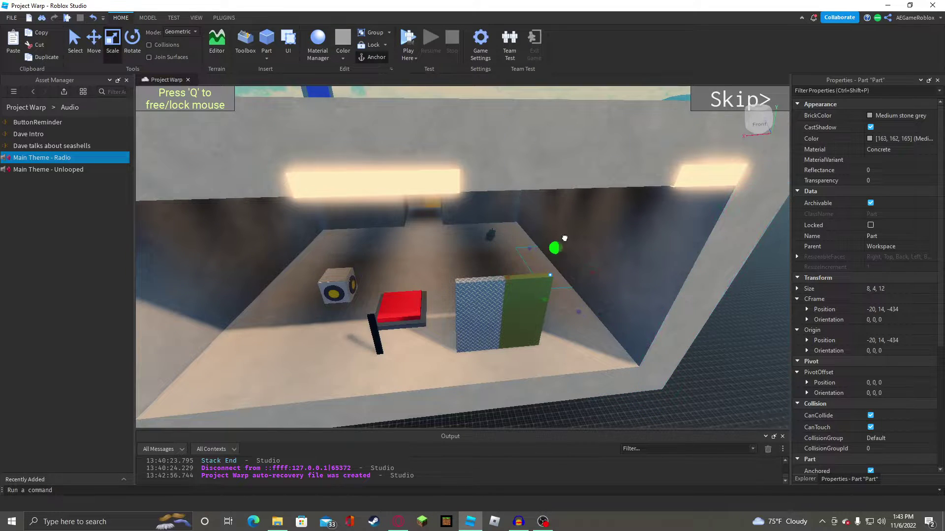
Resize the small floor block beside the side wall into an 8 × 12 × 8 stud pedestal.
left_click_drag(579, 206, 581, 207)
key("w")
right_click_drag(580, 207, 581, 208)
key("a")
key("w")
left_click_drag(584, 250, 542, 245)
key("d")
right_click_drag(542, 245, 542, 245)
key("e")
key("q")
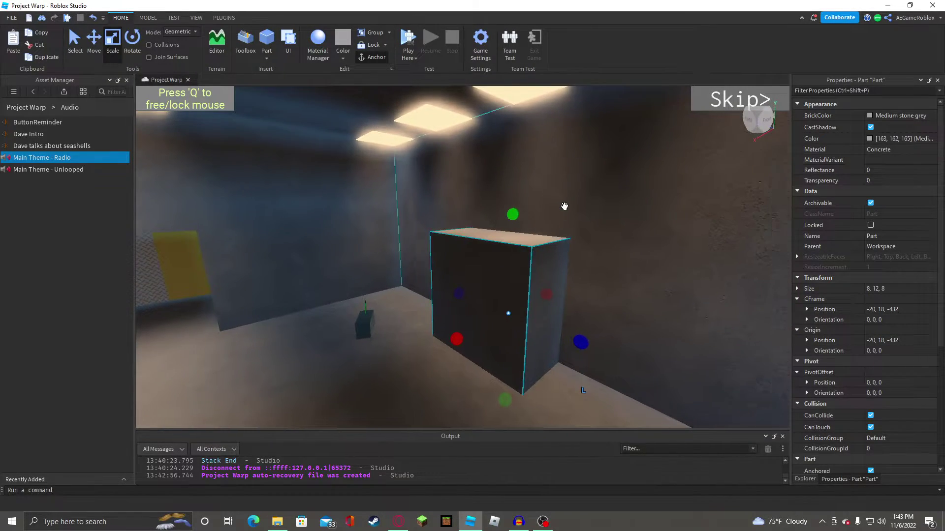
Reposition the copied diamond-plate door at the middle of the room's open edge.
key("s")
right_click_drag(565, 204, 564, 203)
key("w")
key("s")
scroll(544, 213, "down", 1)
right_click_drag(527, 238, 527, 238)
right_click_drag(508, 274, 509, 274)
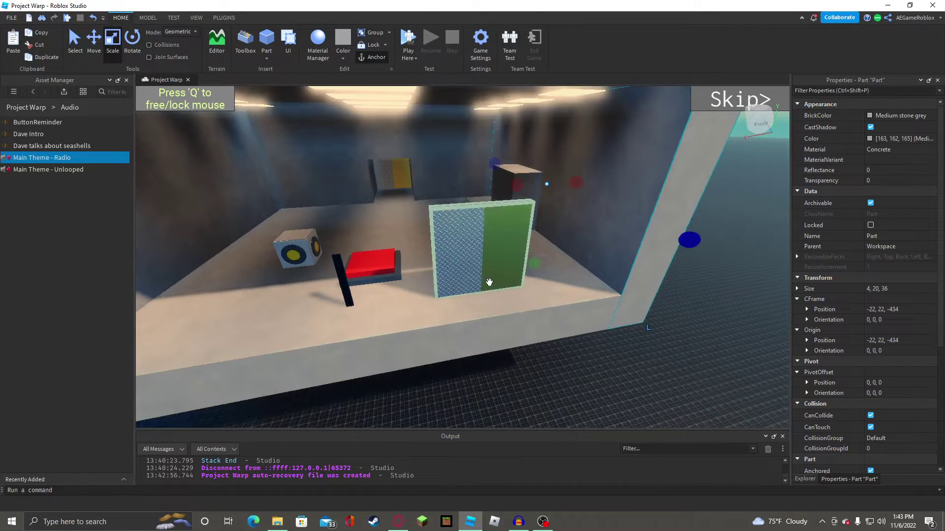
left_click_drag(488, 281, 374, 327)
Select the existing doorway corridor's concrete parts together with its door, six items in total.
right_click_drag(438, 247, 438, 247)
key("w")
key("w")
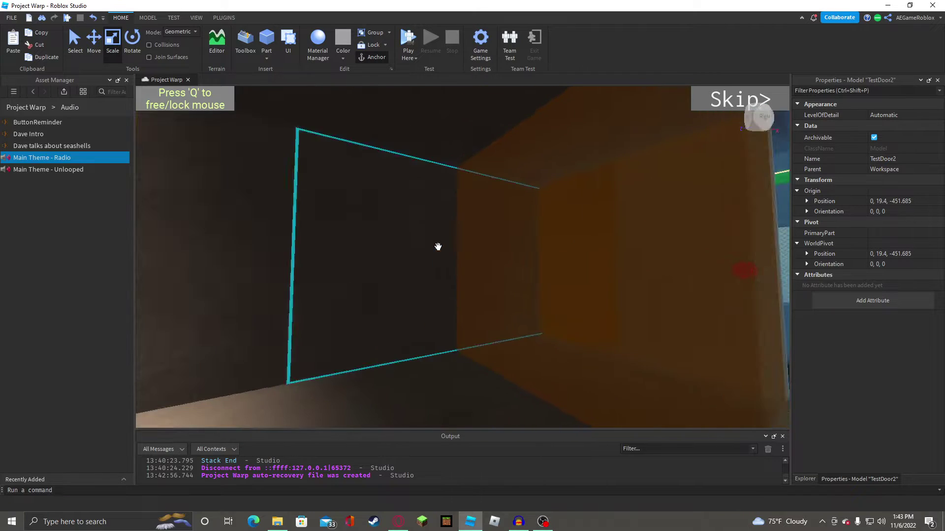
left_click(400, 397)
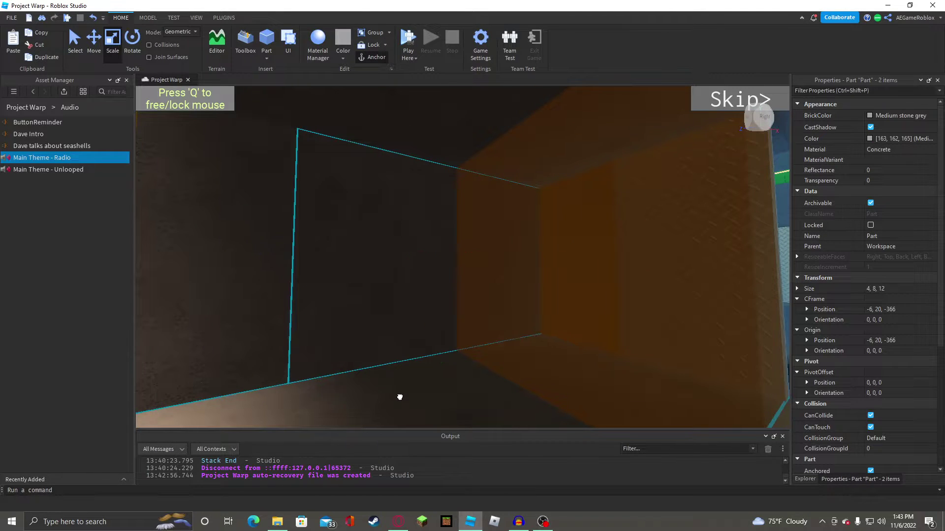
left_click(524, 226, "ctrl")
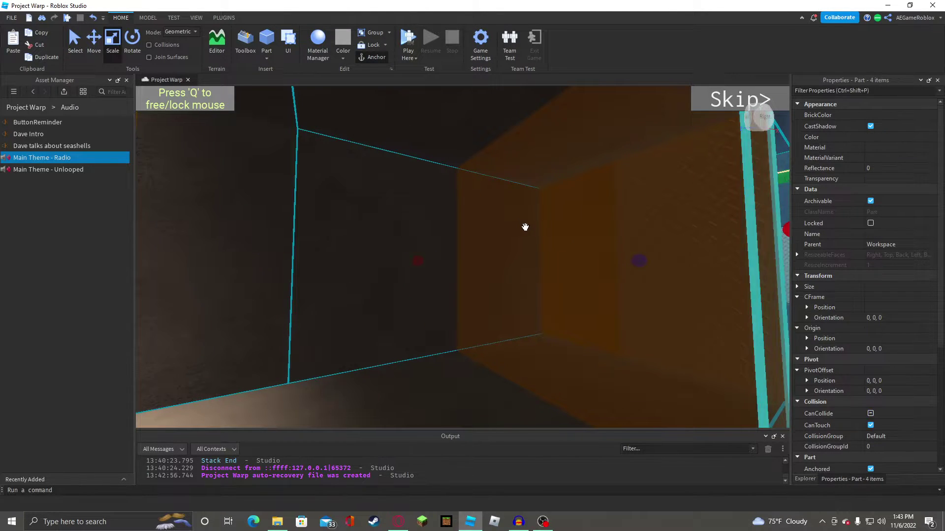
right_click_drag(534, 227, 478, 251)
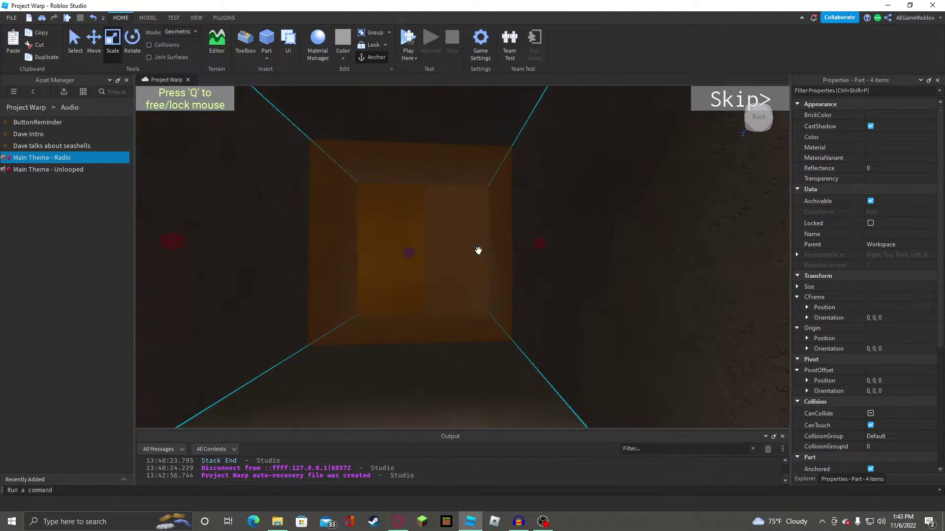
key("w")
right_click_drag(426, 403, 736, 198)
middle_click_drag(736, 197, 461, 219)
left_click(422, 152, "ctrl")
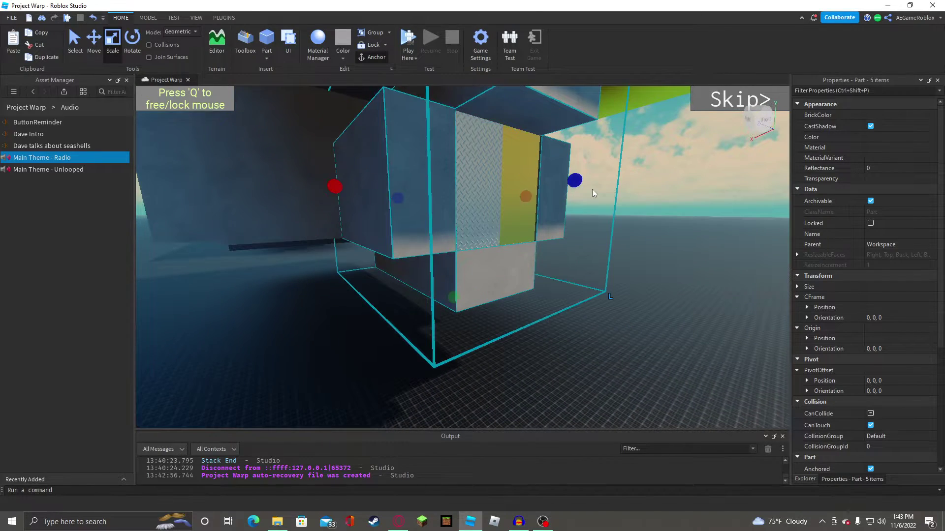
key("w")
right_click_drag(593, 192, 597, 186)
middle_click_drag(598, 186, 465, 209)
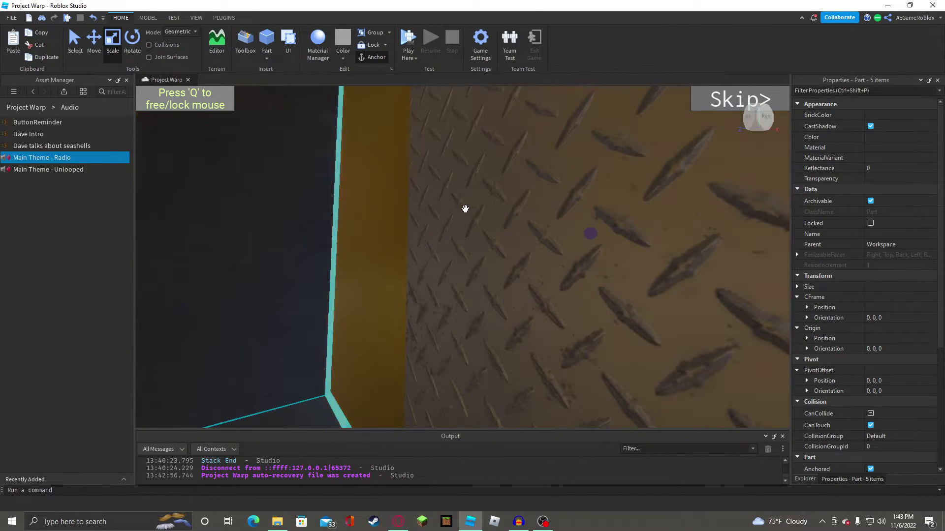
left_click(408, 258, "ctrl")
key("s")
right_click_drag(330, 156, 356, 167)
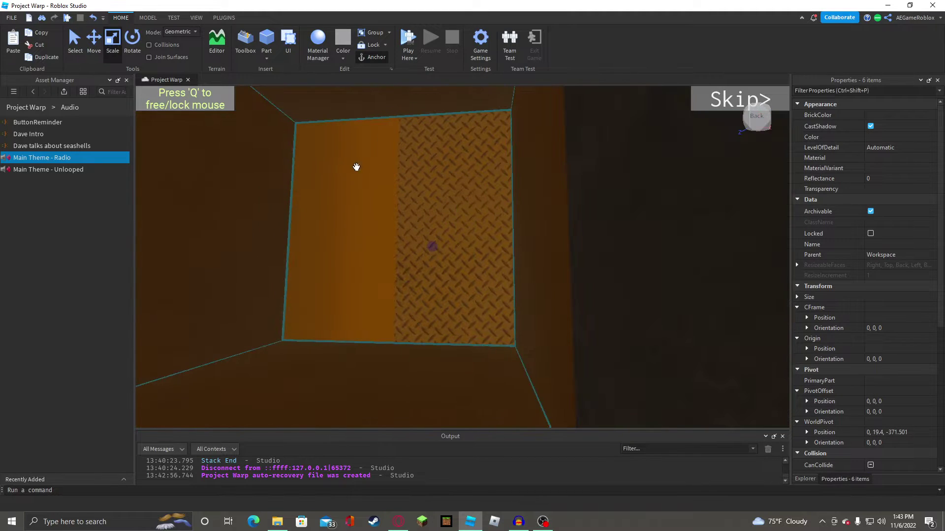
Duplicate the six-piece doorway corridor and move the copy along the blue axis past the new room's open end.
scroll(421, 203, "down", 3)
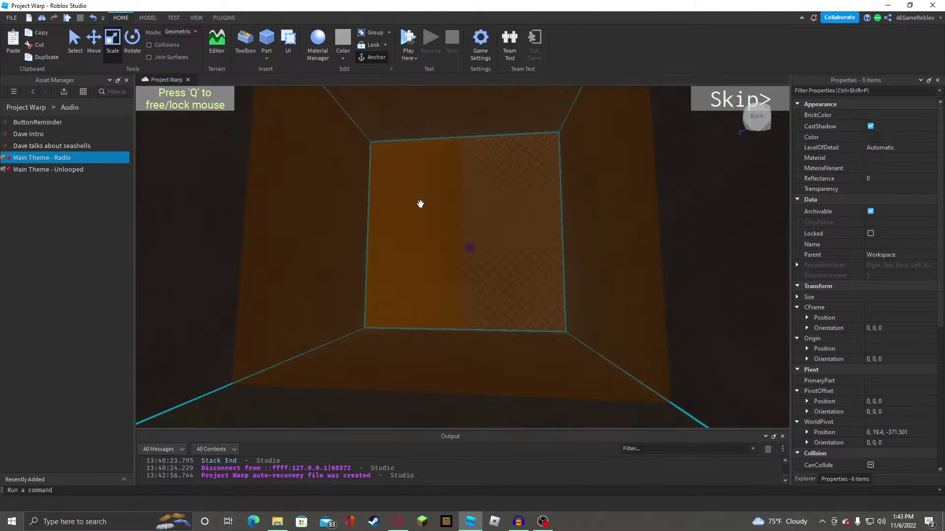
right_click_drag(373, 309, 374, 309)
key("s")
key("s")
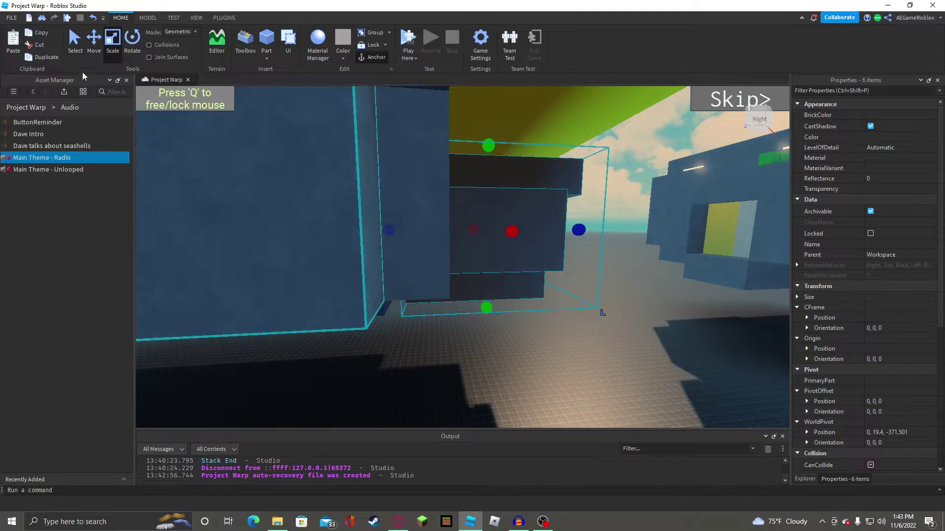
left_click(94, 43)
key("d")
left_click_drag(492, 227, 669, 232)
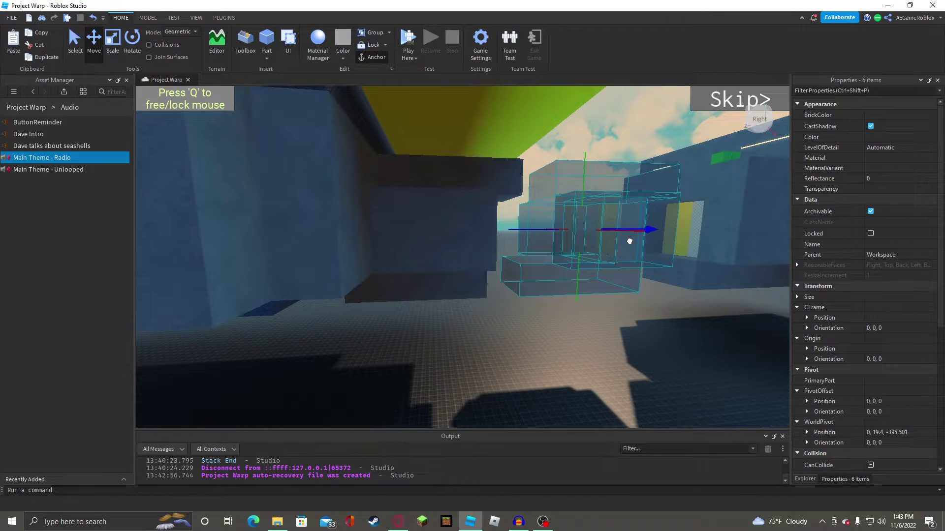
key("d")
key("d")
left_click_drag(567, 235, 771, 229)
left_click(581, 154)
Inspect the radio and the objects placed around the new room.
key("d")
right_click_drag(582, 152, 591, 180)
key("s")
key("w")
key("s")
key("w")
key("a")
key("w")
key("s")
key("a")
key("s")
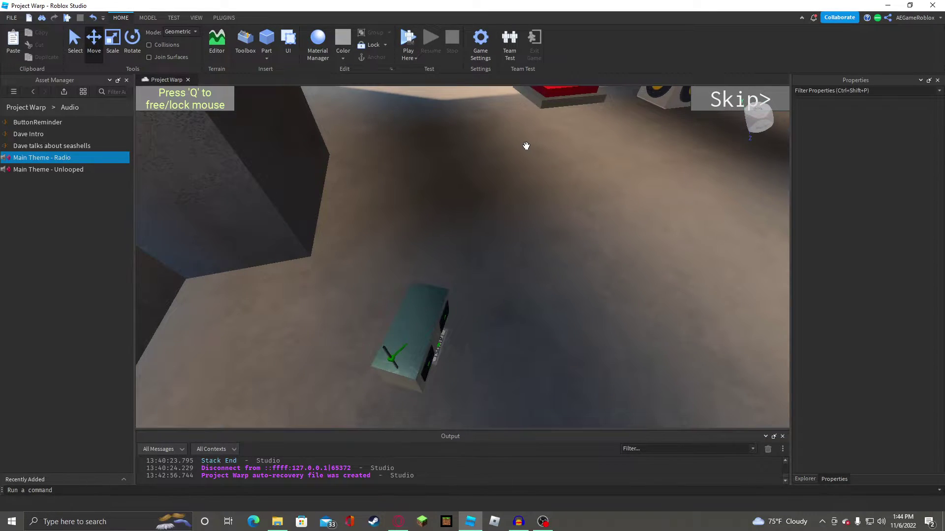
right_click_drag(526, 147, 526, 147)
key("a")
key("a")
key("d")
key("s")
right_click_drag(548, 245, 548, 245)
Widen the concrete pedestal to 12 × 12 × 8 studs, extending it away from the side wall.
key("a")
left_click(433, 325)
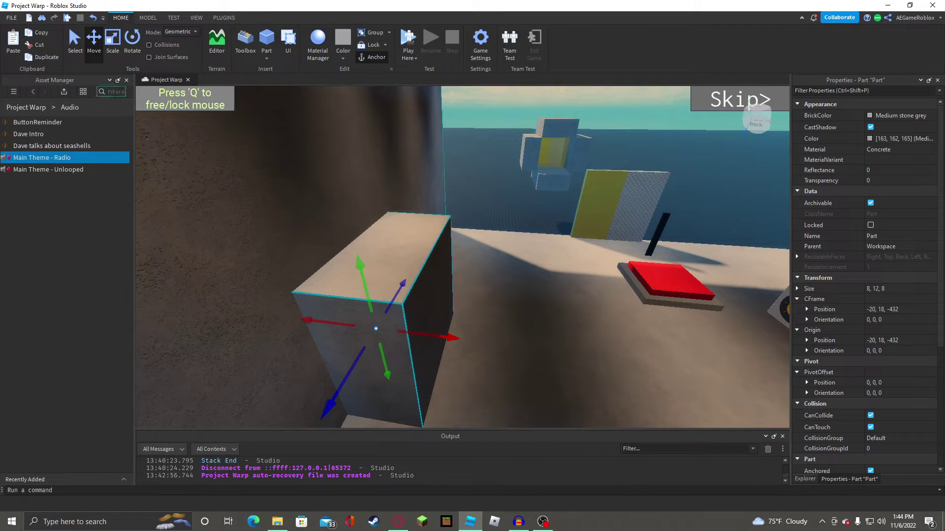
key("ctrl+3")
left_click_drag(448, 341, 497, 333)
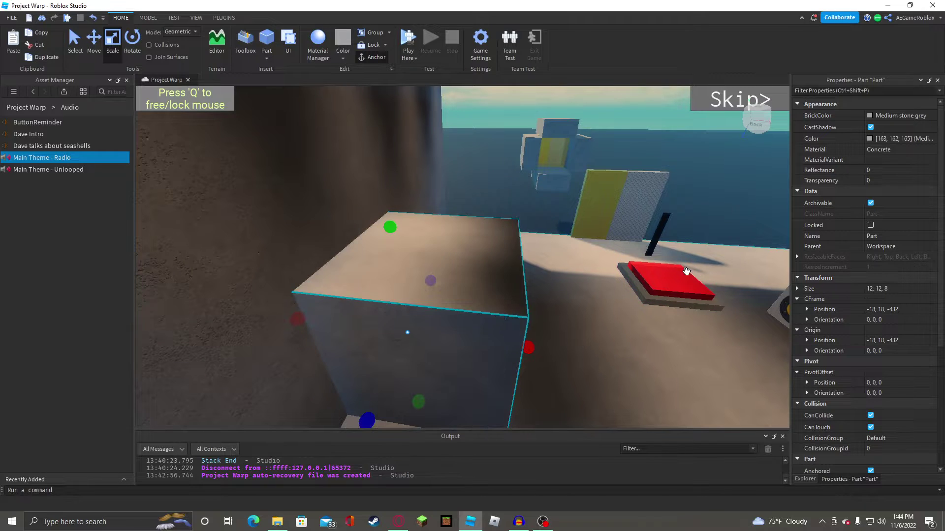
Put the Weight Button on top of the pedestal, set the move snap to 0 and centre the button there.
left_click_drag(682, 276, 366, 295)
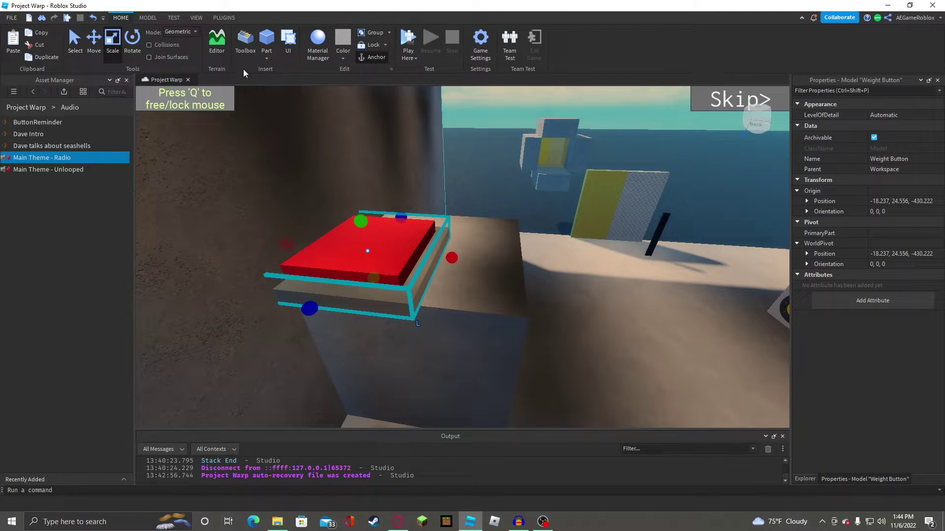
left_click(148, 17)
type("0")
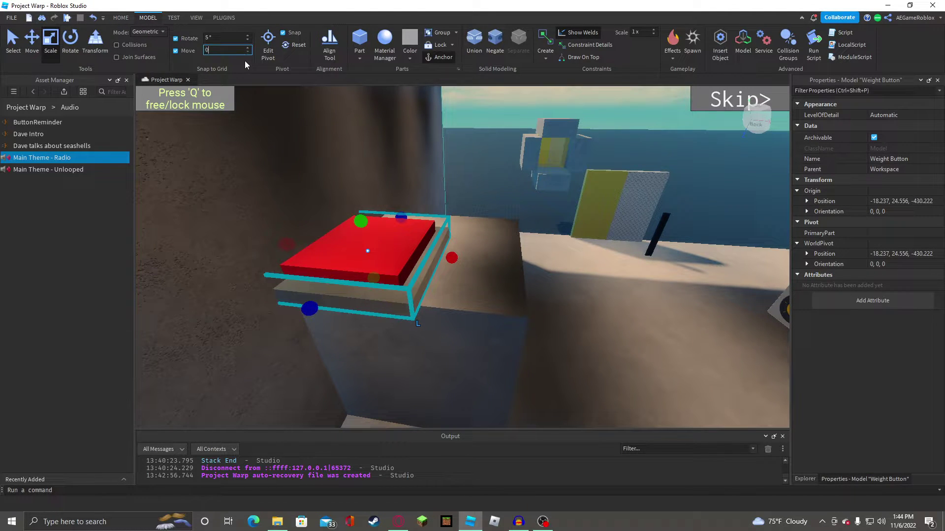
key("Return")
left_click_drag(367, 257, 439, 266)
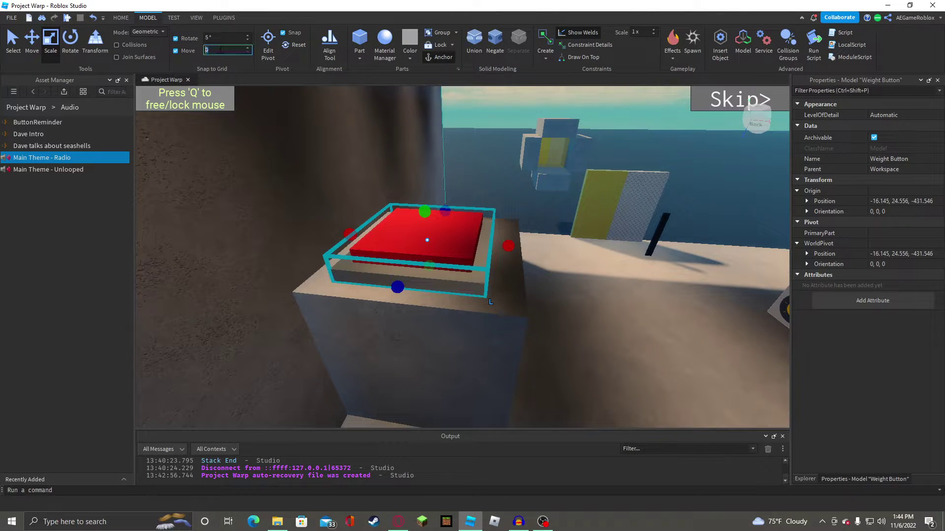
Restore the move snap to 4 studs and stand the black metal bar against the wall behind the Weight Button.
left_click(452, 113)
key("w")
right_click_drag(453, 114, 479, 123)
left_click_drag(526, 220, 409, 209)
key("w")
right_click_drag(420, 191, 420, 191)
key("a")
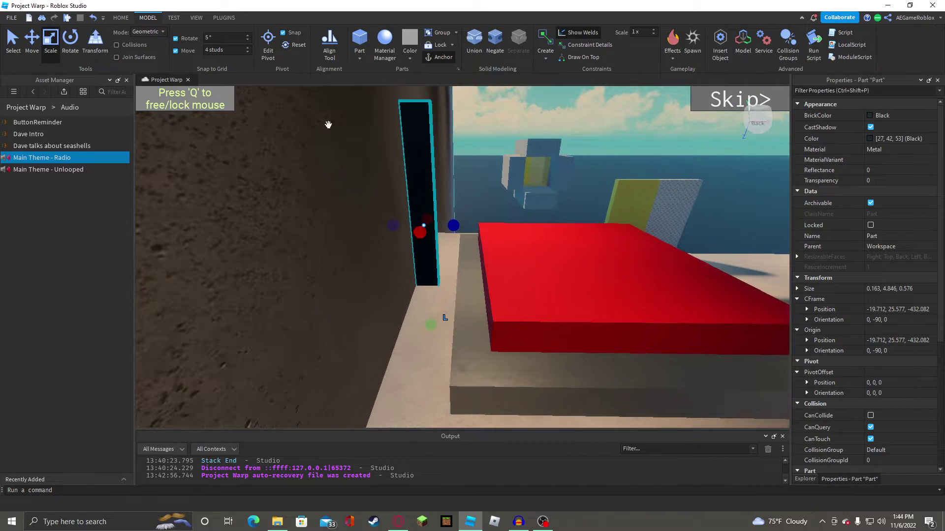
Review the arrangement of the pedestal, cube, radio and doors from several viewpoints in the room.
key("d")
right_click_drag(495, 185, 495, 185)
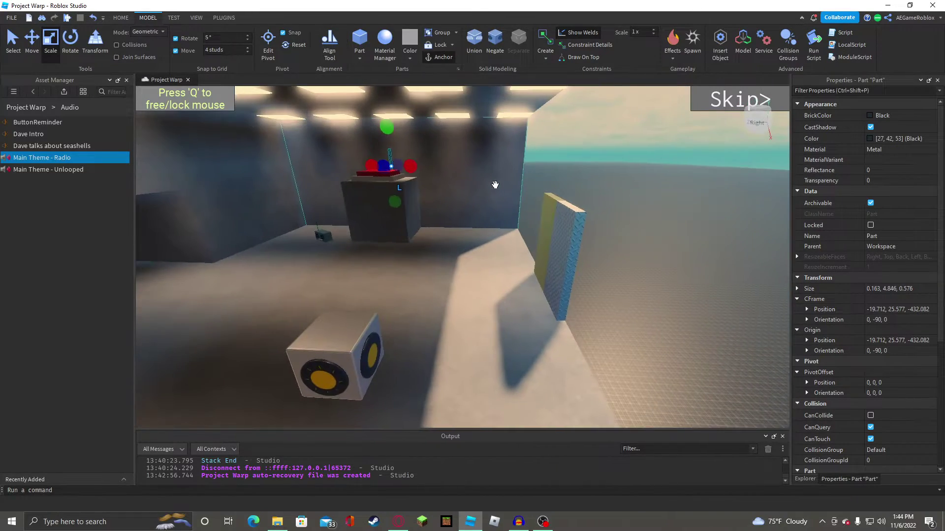
left_click(585, 163)
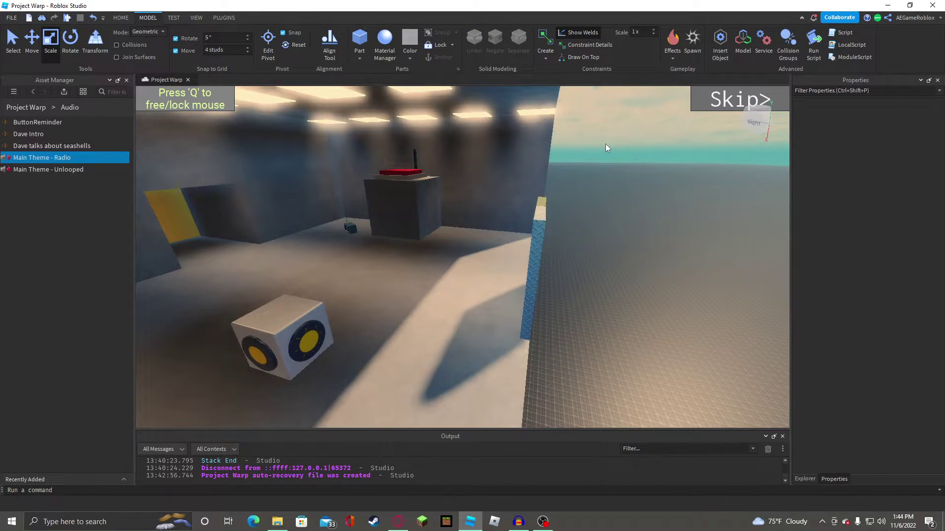
key("w")
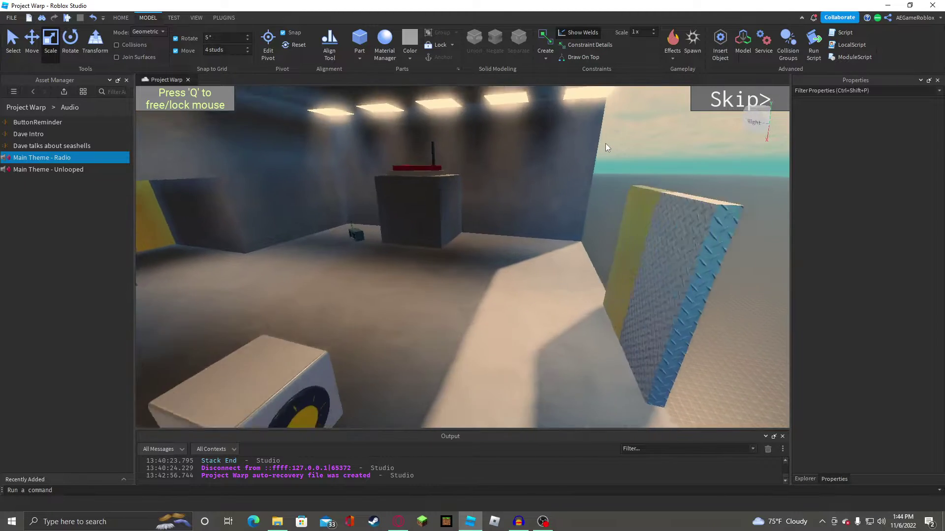
right_click_drag(606, 143, 605, 141)
key("s")
key("w")
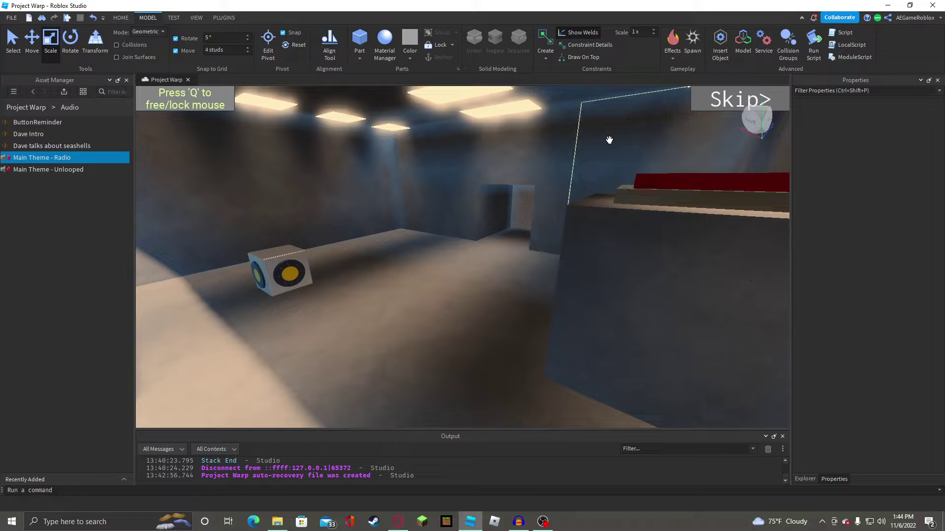
key("s")
right_click_drag(448, 231, 377, 269)
Recolour the concrete pedestal under the Weight Button Smoky grey and change its material to DiamondPlate.
key("a")
key("a")
key("w")
left_click(378, 274)
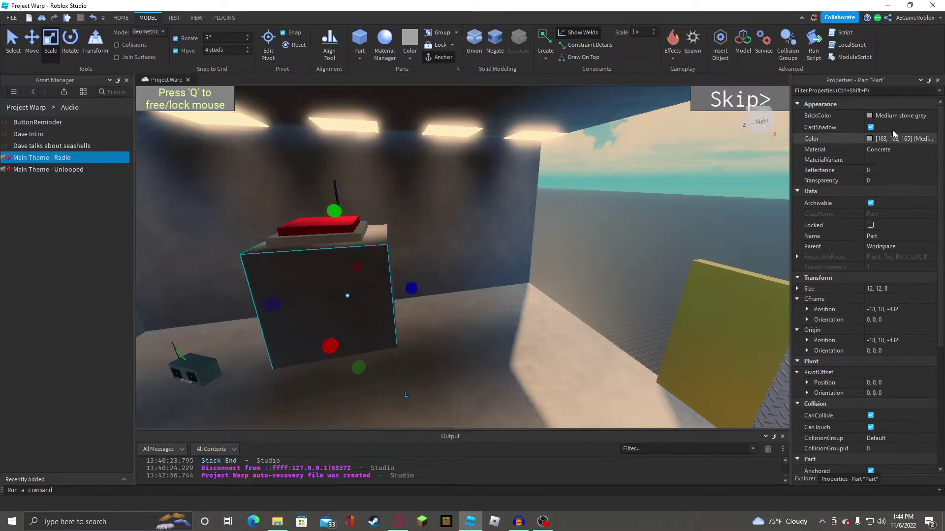
left_click(886, 115)
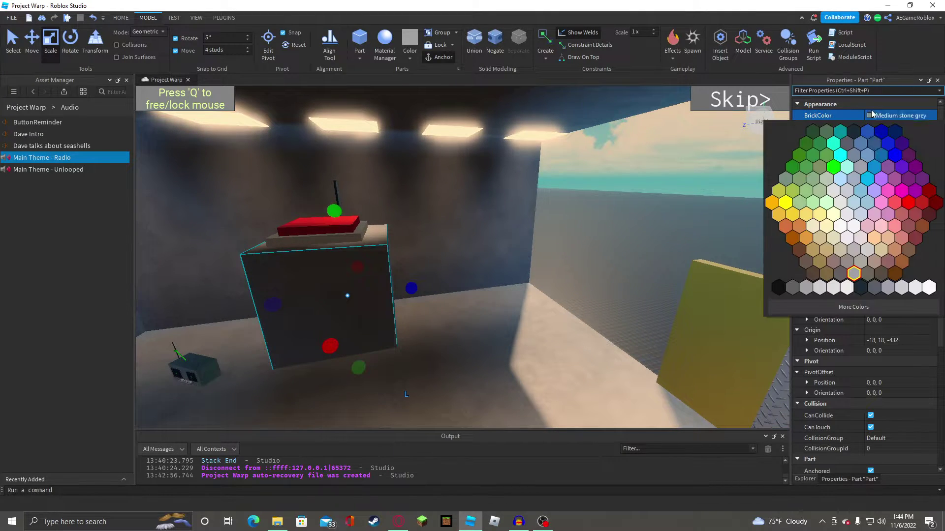
left_click(870, 290)
left_click(890, 150)
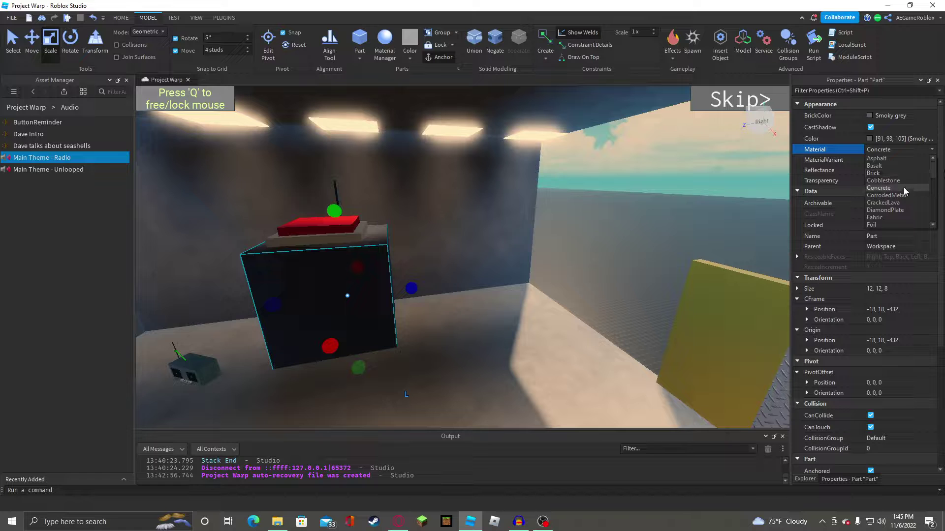
left_click(904, 210)
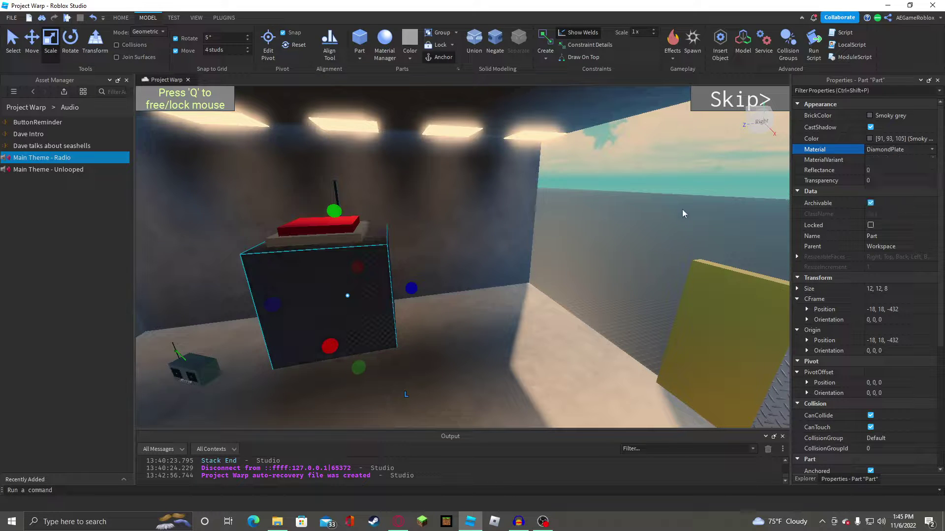
Compare the pedestal's colour and material with the metal floor of the barred room with the 03 sign.
right_click_drag(682, 209, 675, 207)
key("w")
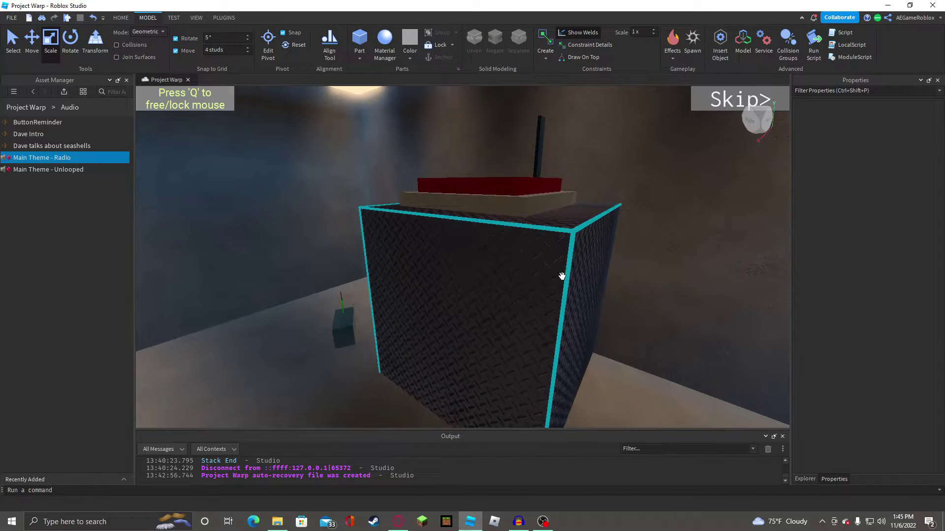
left_click(562, 275)
right_click_drag(439, 209, 439, 209)
scroll(439, 208, "down", 3)
scroll(439, 208, "up", 2)
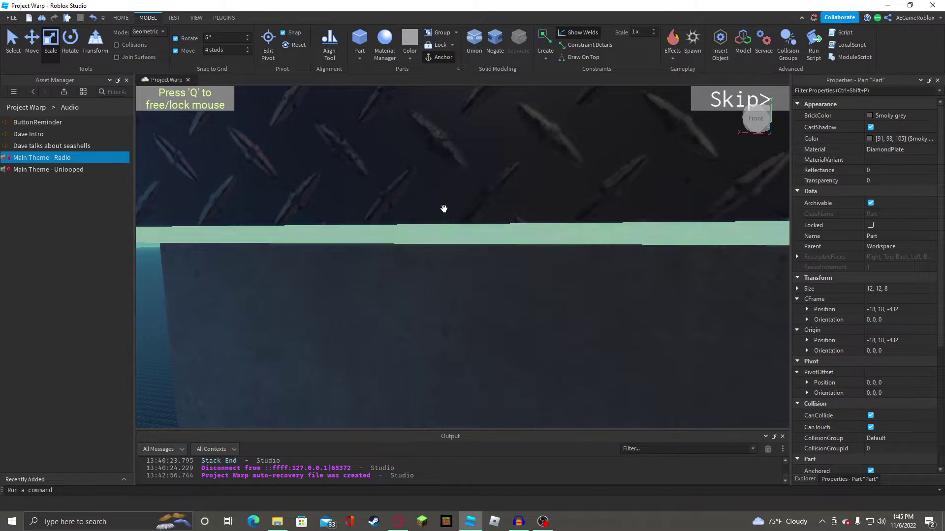
scroll(444, 209, "down", 10)
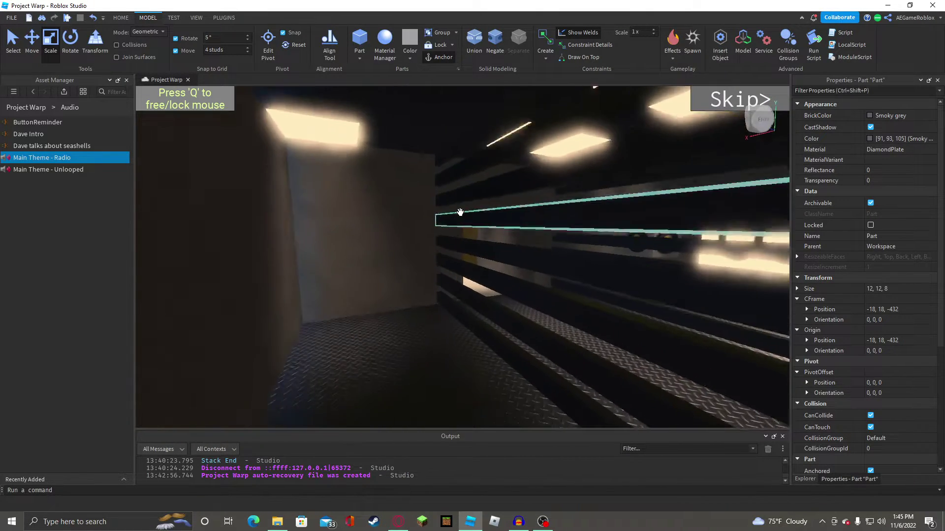
scroll(469, 344, "down", 3)
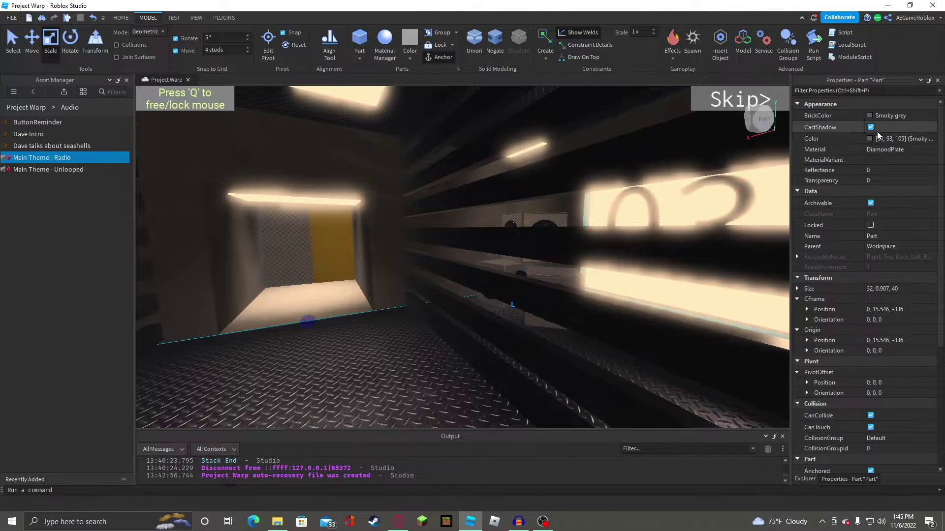
key("w")
right_click_drag(679, 243, 678, 243)
left_click(488, 278)
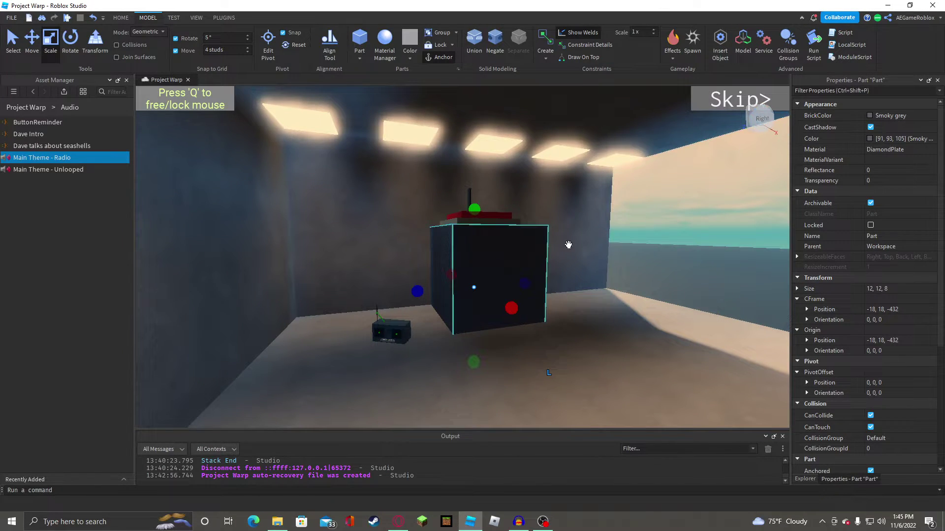
left_click(573, 273)
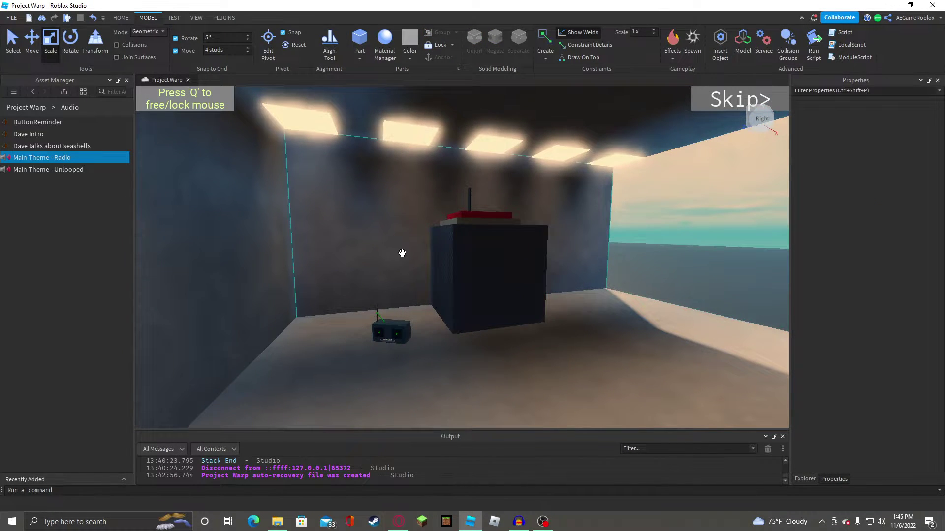
right_click_drag(402, 253, 402, 253)
key("w")
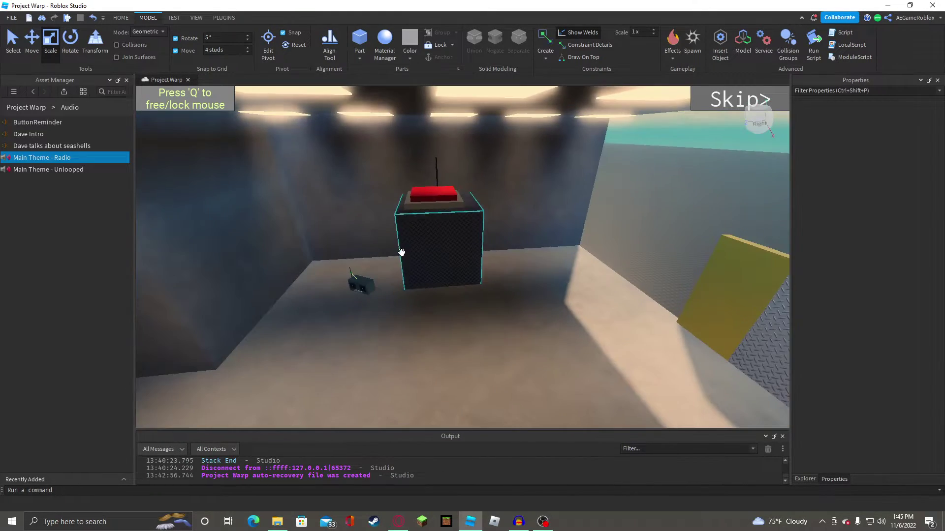
Select the Weight Button on the pedestal and list its child parts.
left_click(435, 193)
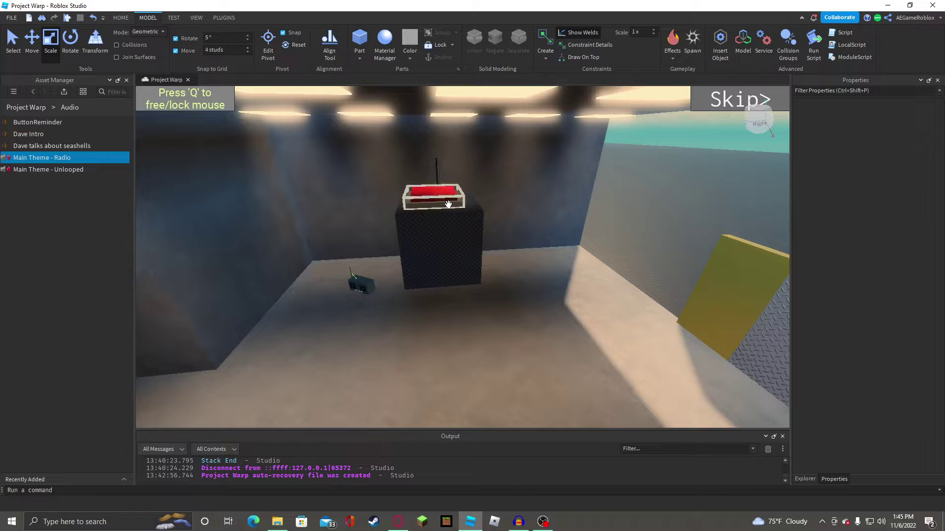
left_click(804, 479)
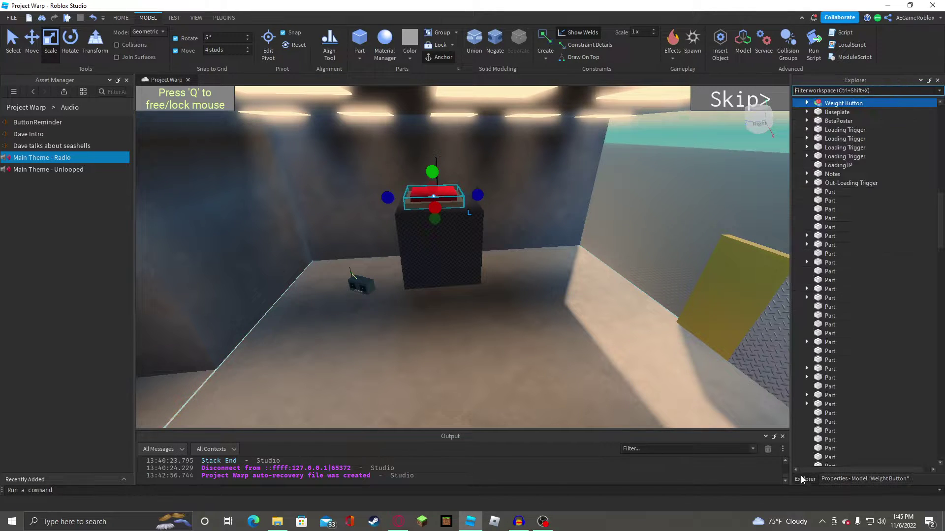
left_click(806, 103)
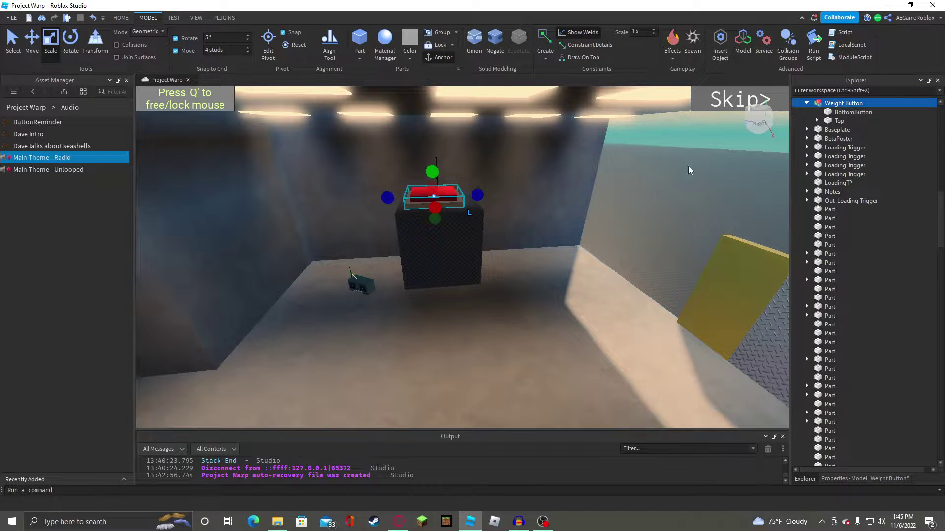
Rename the copied exit door model in the pedestal room as TestDoor3.5.
left_click(755, 290)
right_click(800, 102)
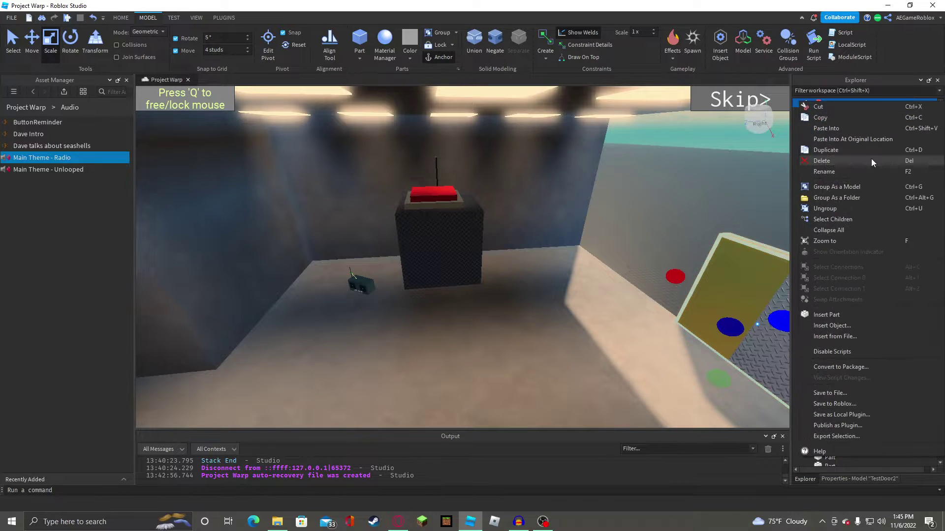
left_click(857, 174)
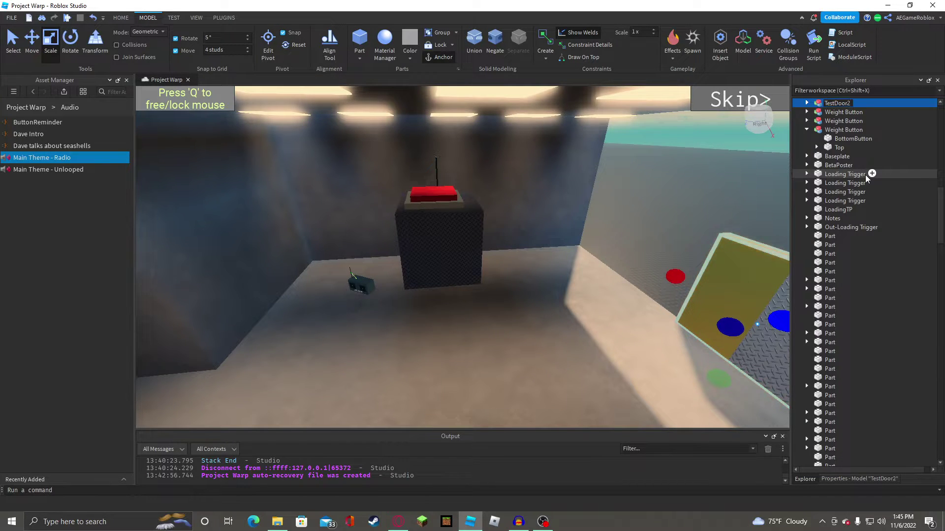
key("BackSpace")
type("3.5")
key("Return")
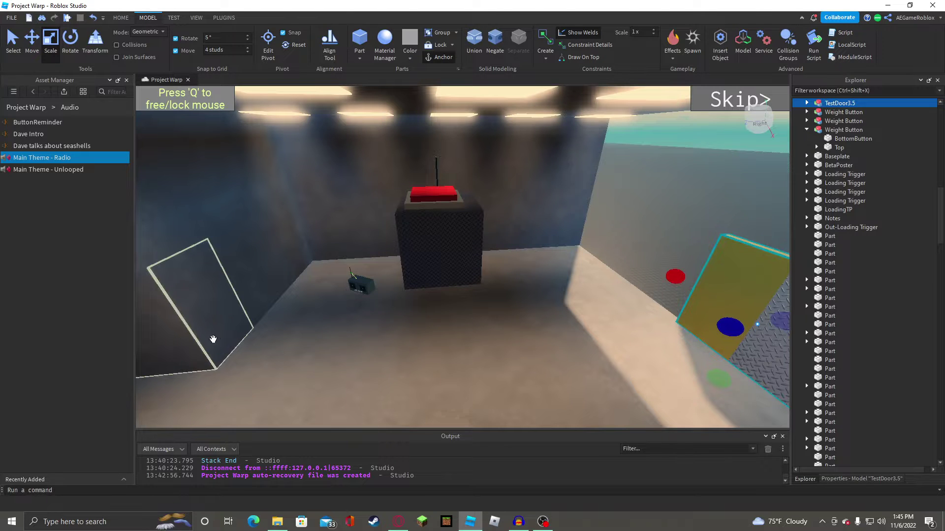
Inspect the doors of the neighbouring rooms and corridor to identify which one is named TestDoor2.
key("s")
right_click_drag(213, 340, 221, 341)
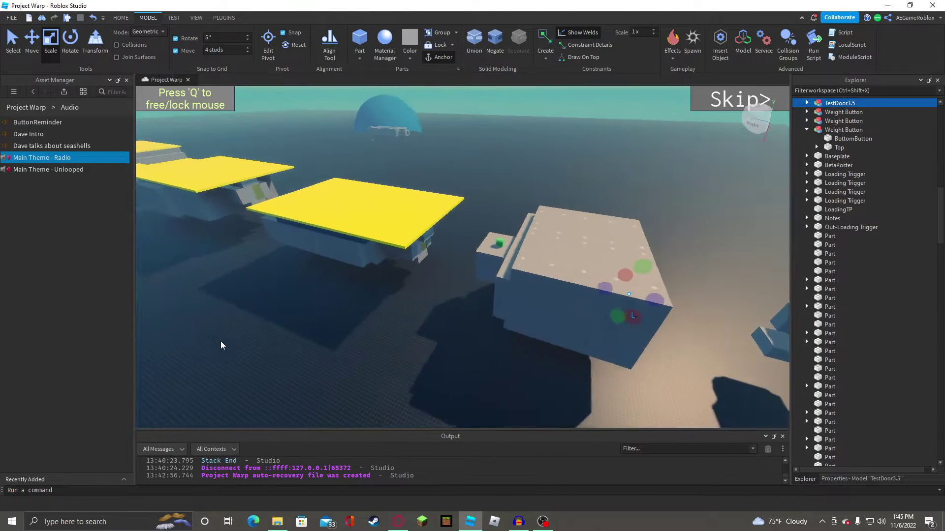
key("a")
scroll(347, 320, "up", 5)
right_click_drag(385, 280, 385, 274)
key("a")
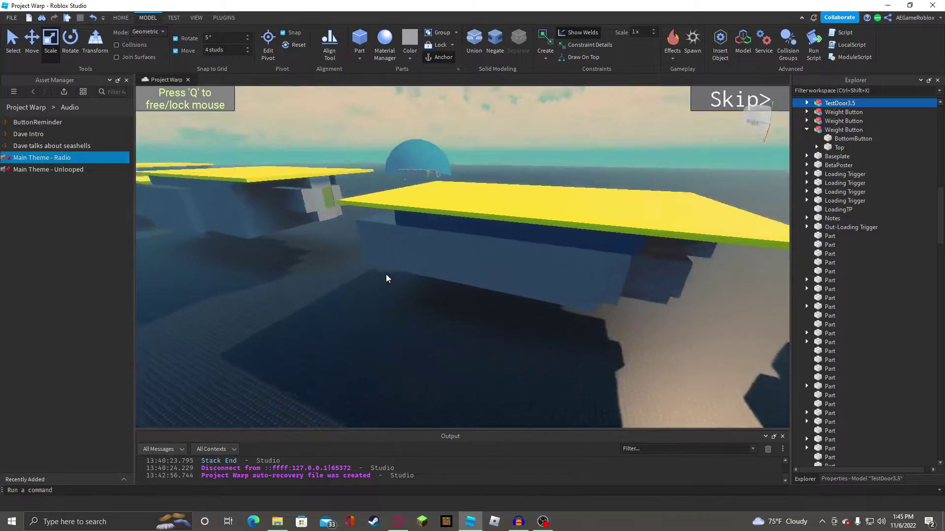
scroll(386, 274, "up", 10)
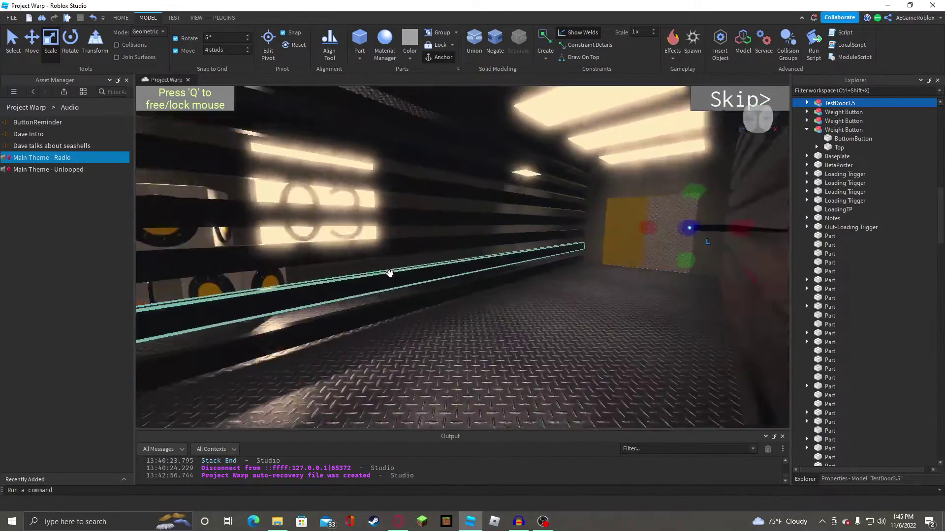
scroll(390, 273, "up", 2)
left_click(577, 237)
scroll(477, 238, "down", 4)
right_click_drag(476, 238, 479, 240)
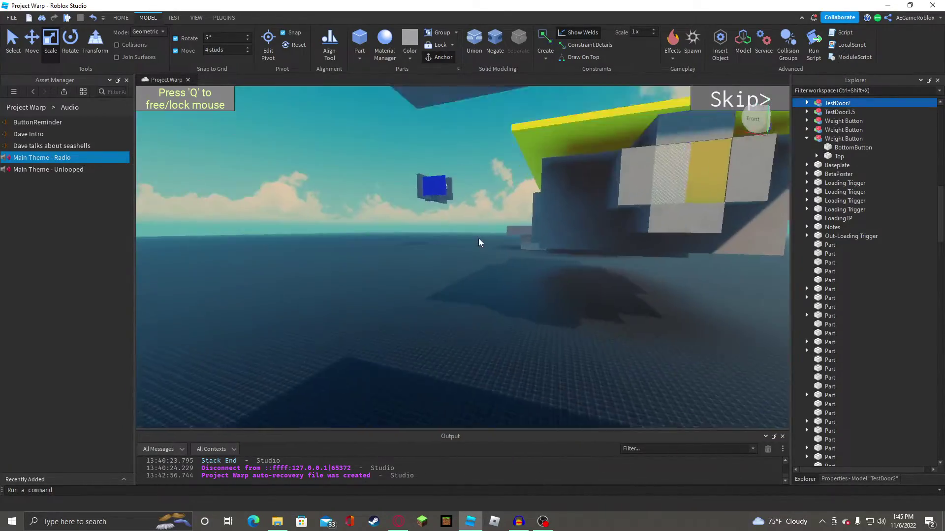
key("f")
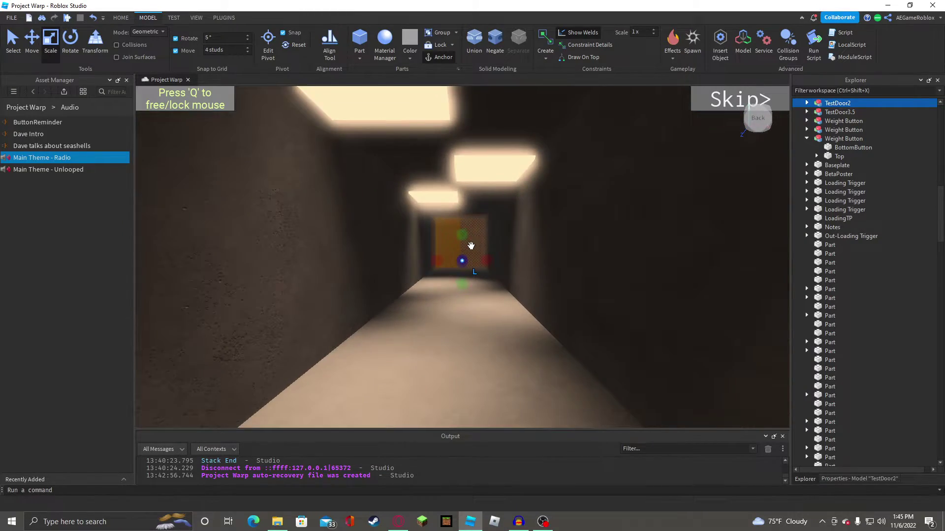
mouse_move(471, 246)
right_mouse_down()
mouse_move(458, 270)
mouse_move(462, 259)
right_mouse_up()
Rename the pedestal room's exit door model as TestDoor3.1.
left_click(819, 113)
right_click(819, 113)
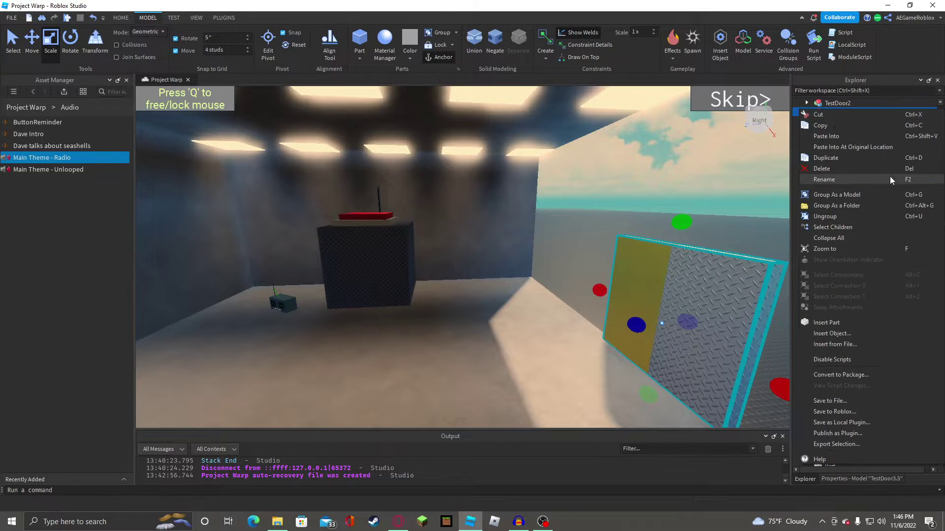
left_click(875, 184)
key("End")
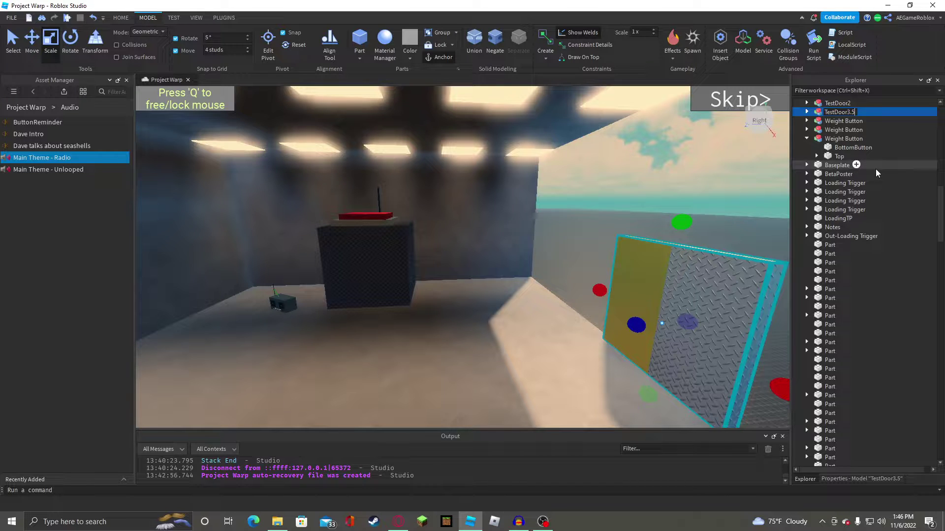
key("BackSpace")
type("1")
key("Return")
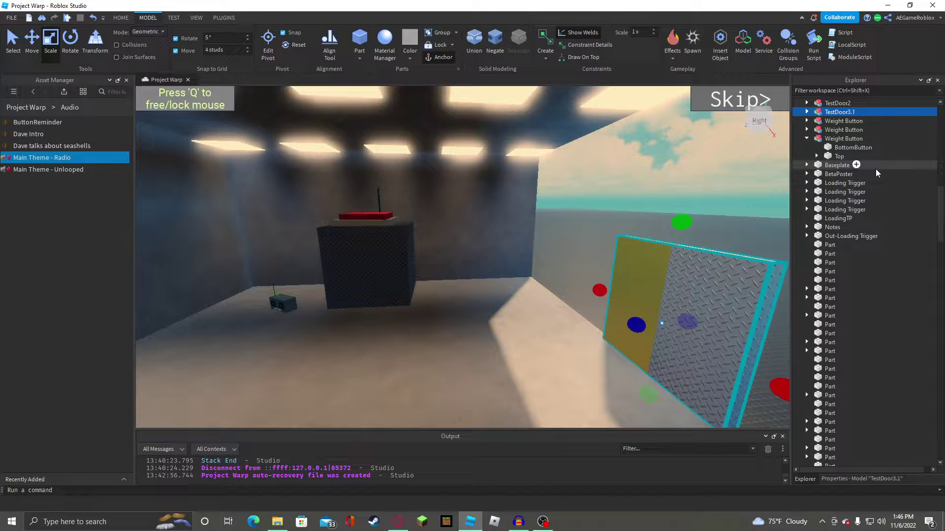
Open the script inside the Top part of the Weight Button on the pedestal.
left_click(695, 176)
key("s")
key("d")
right_click_drag(607, 196, 607, 196)
left_click(354, 206)
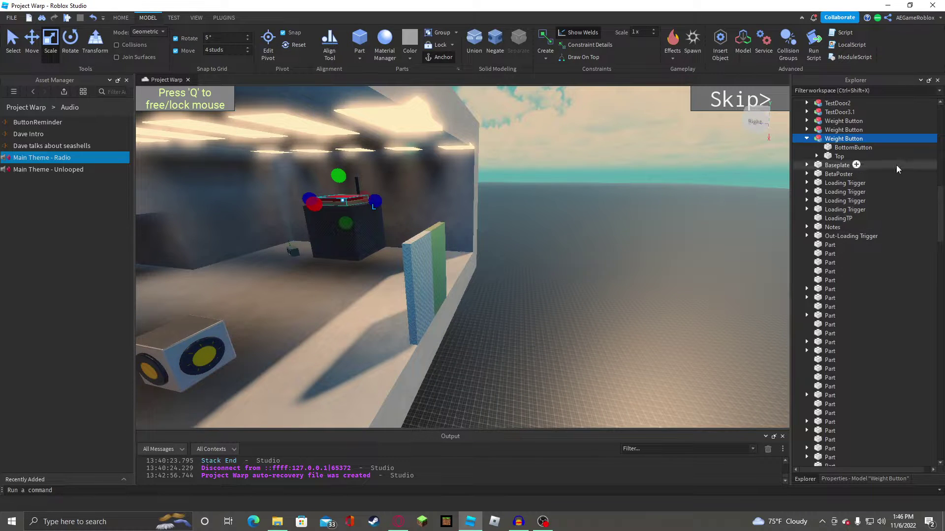
left_click(817, 164)
left_click(816, 156)
double_click(851, 182)
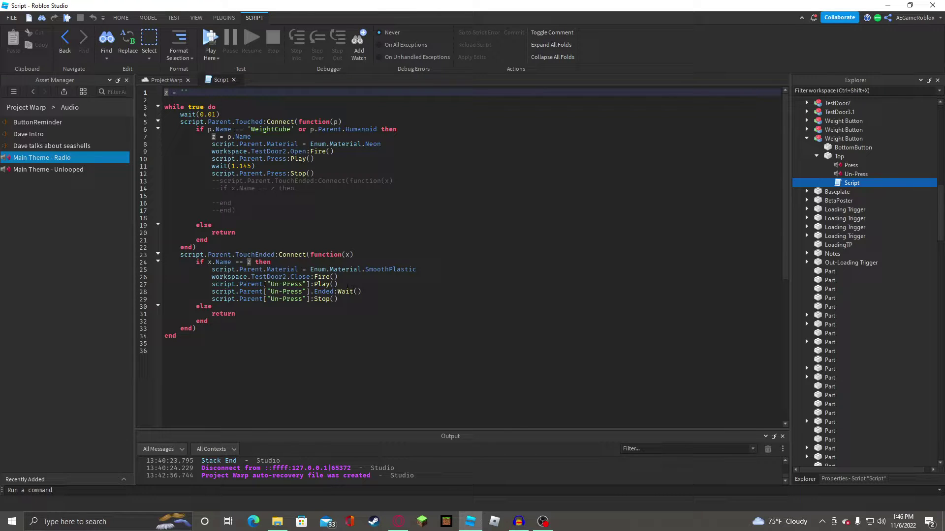
Try to point the script's Close call at TestDoor3.1 instead of TestDoor2.
left_click(283, 276)
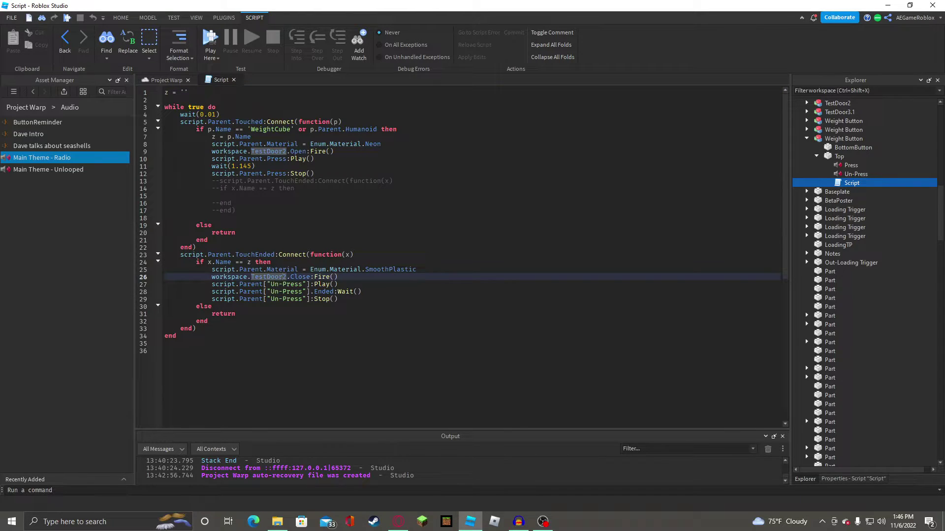
key("BackSpace")
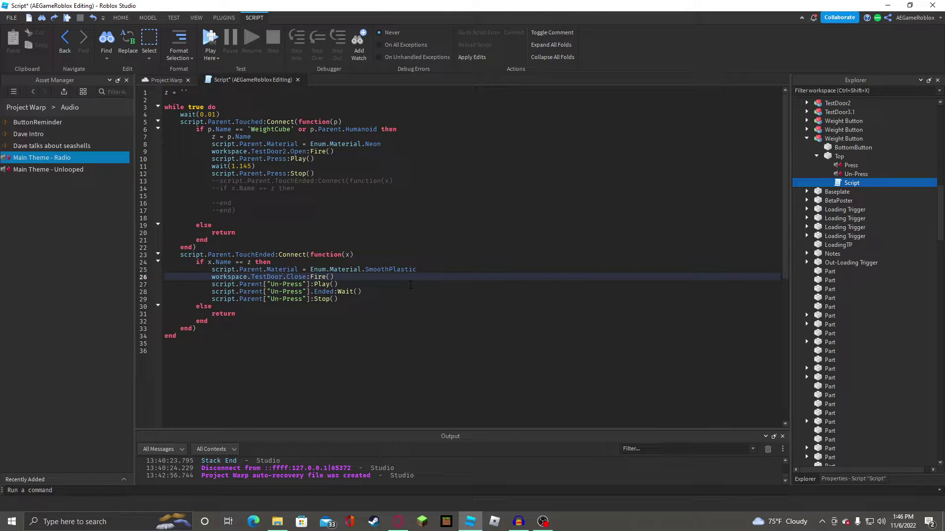
type("3.1")
key("BackSpace")
Rename the exit door model as TestDoor3/1.
right_click(839, 112)
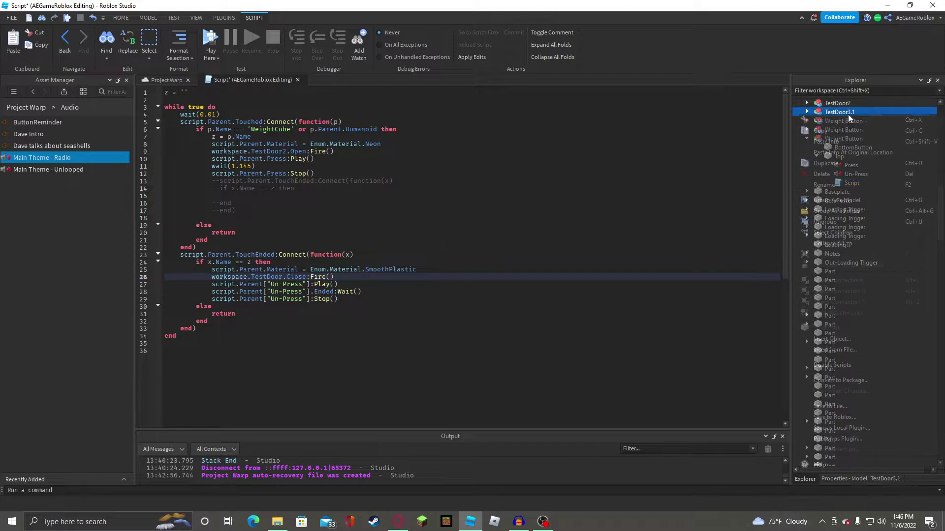
left_click(866, 184)
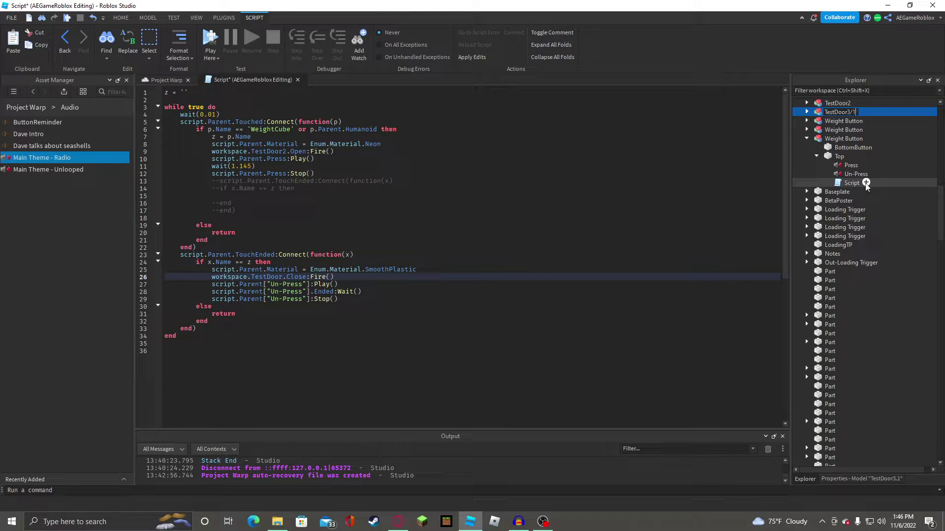
key("Return")
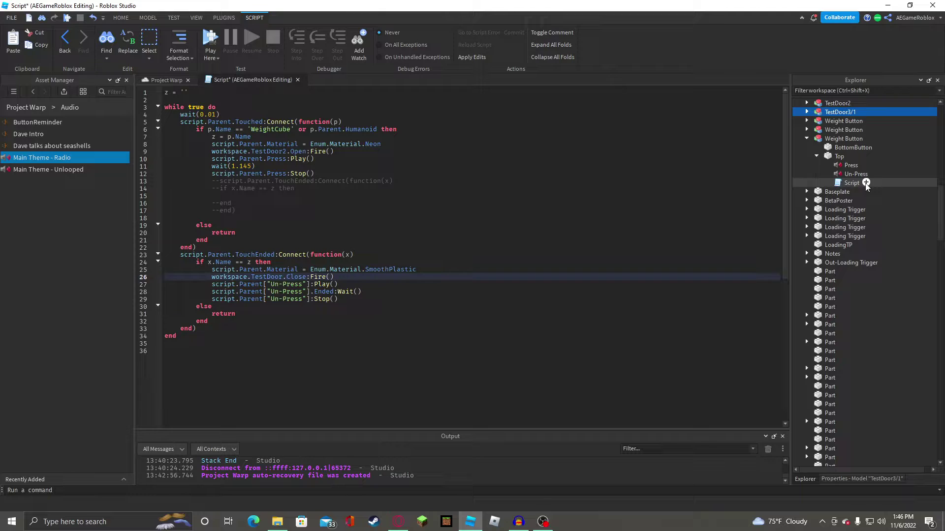
Change the door name in the script's Close call to TestDoor3 and rename the exit door model as TestDoor3A.
double_click(301, 277)
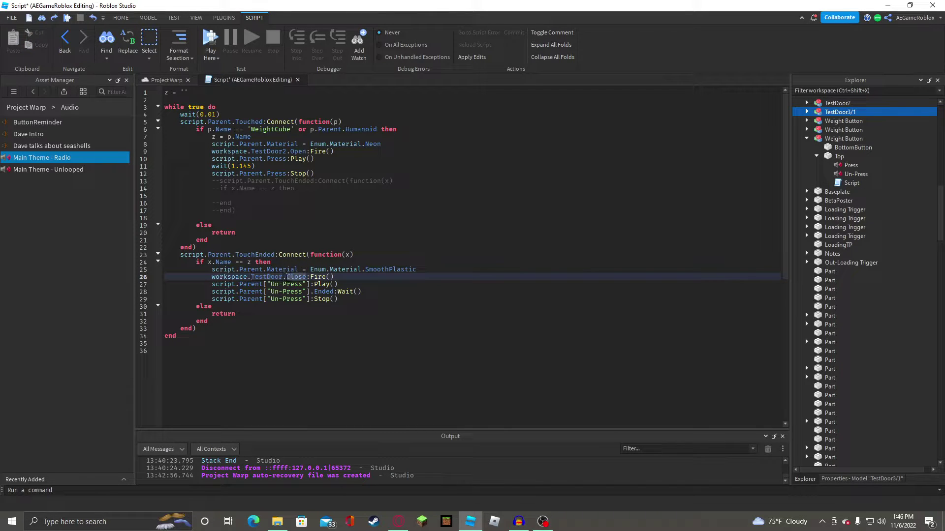
type("3/1")
right_click(859, 112)
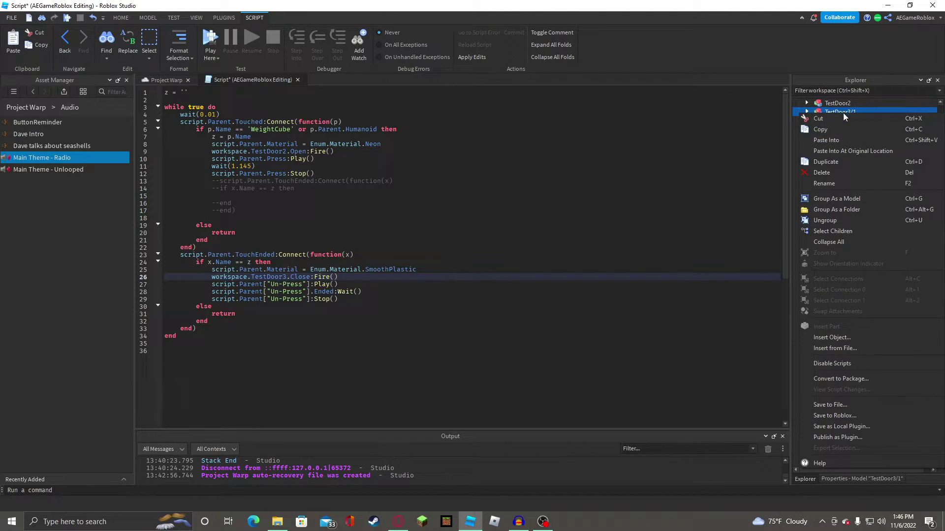
left_click(853, 192)
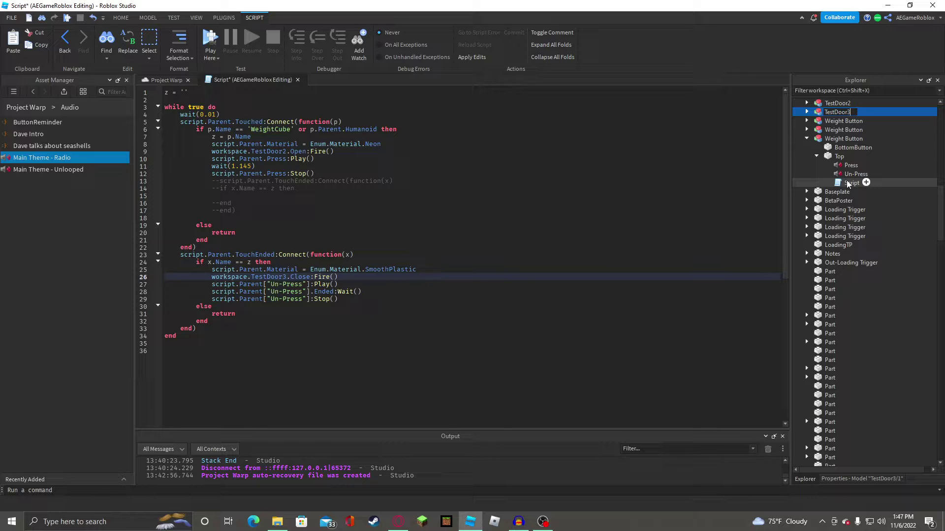
key("Return")
Point the script's Close and Open calls at TestDoor3A and close the script.
left_click(287, 277)
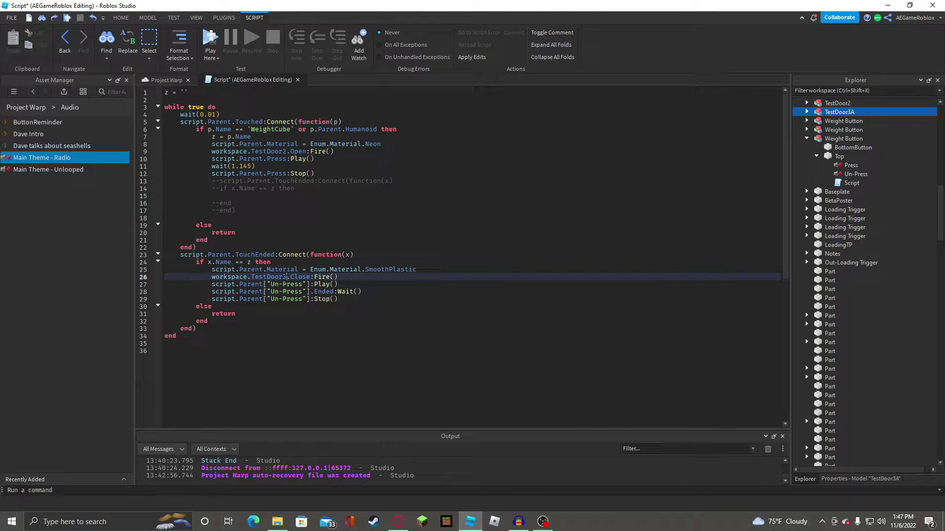
left_click(406, 275)
left_click(286, 151)
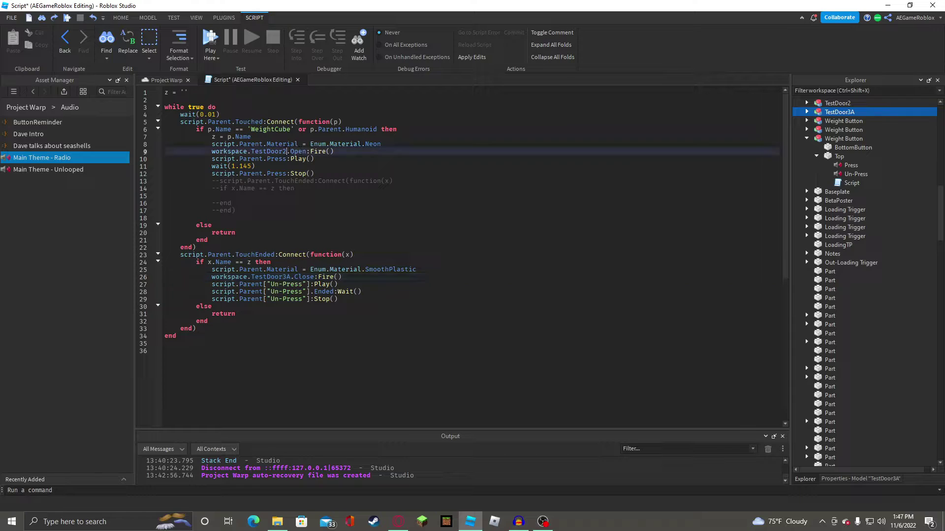
type("A")
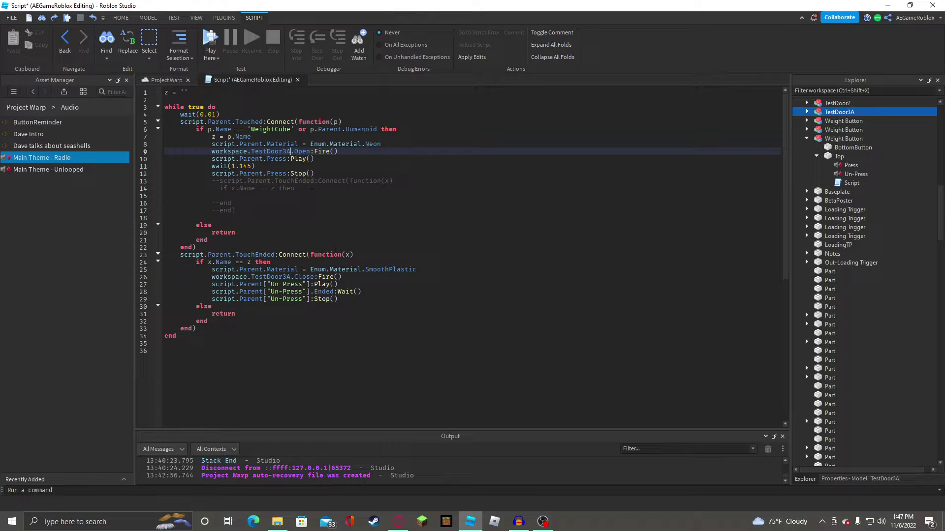
left_click(296, 79)
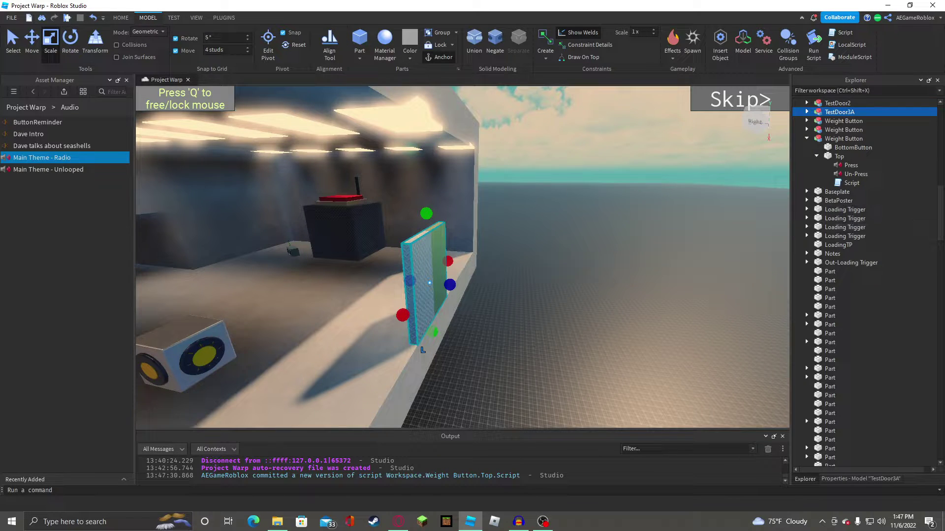
Set the move snap to 0 studs and shift the thin black strip from the pedestal's top down to its side.
left_click(358, 190)
key("f")
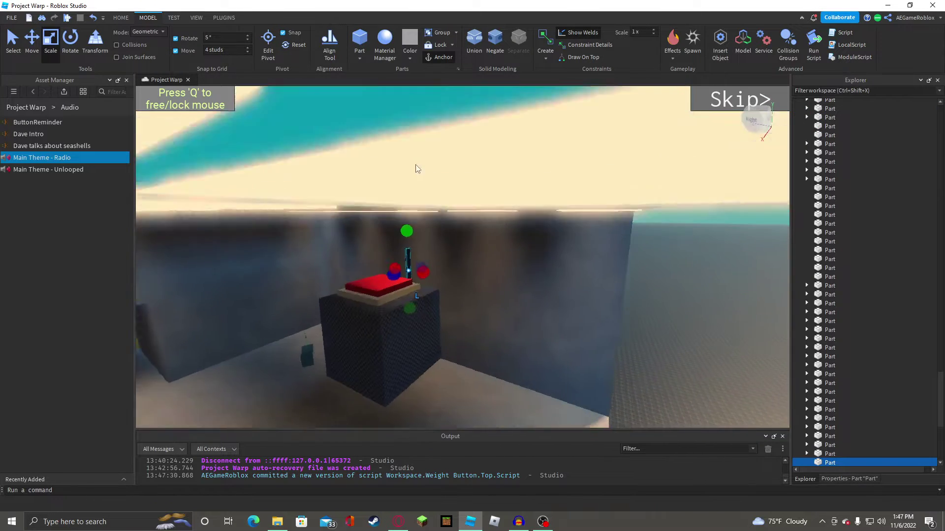
left_click(219, 49)
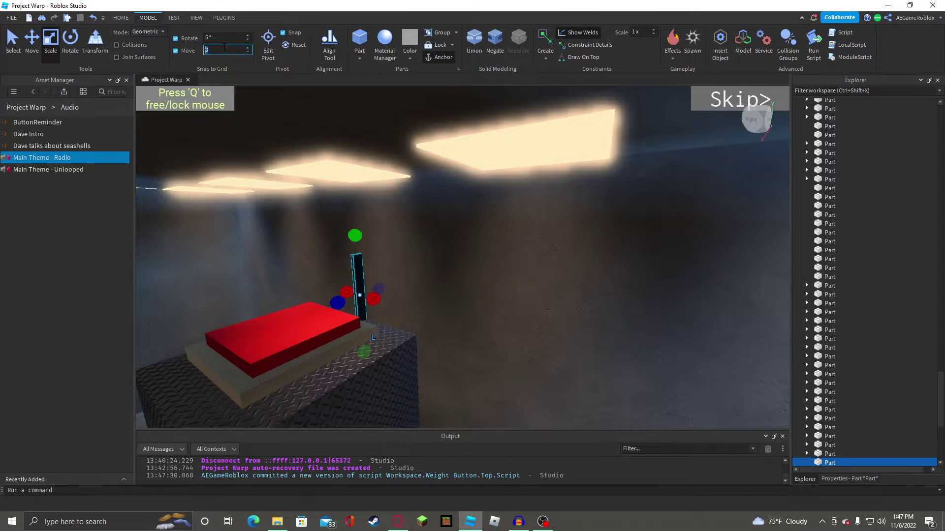
right_click_drag(415, 268, 415, 268)
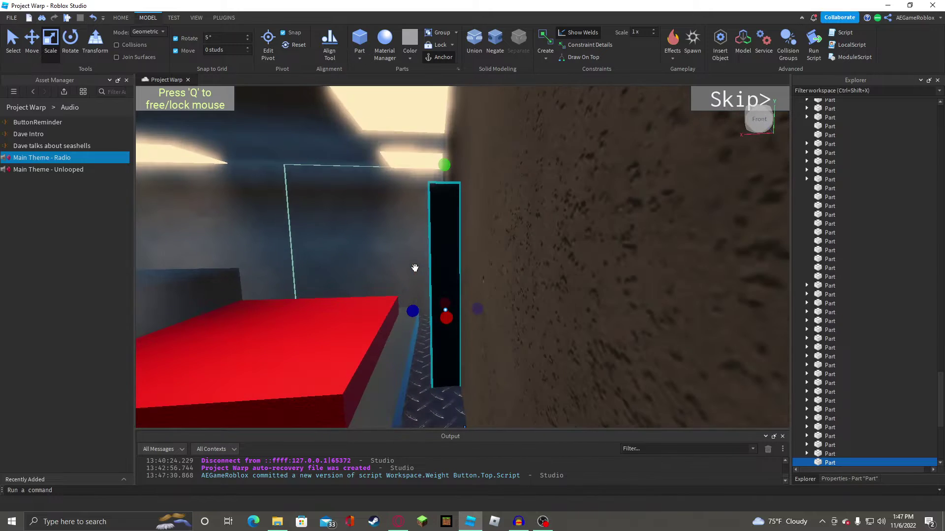
right_click_drag(424, 308, 425, 309)
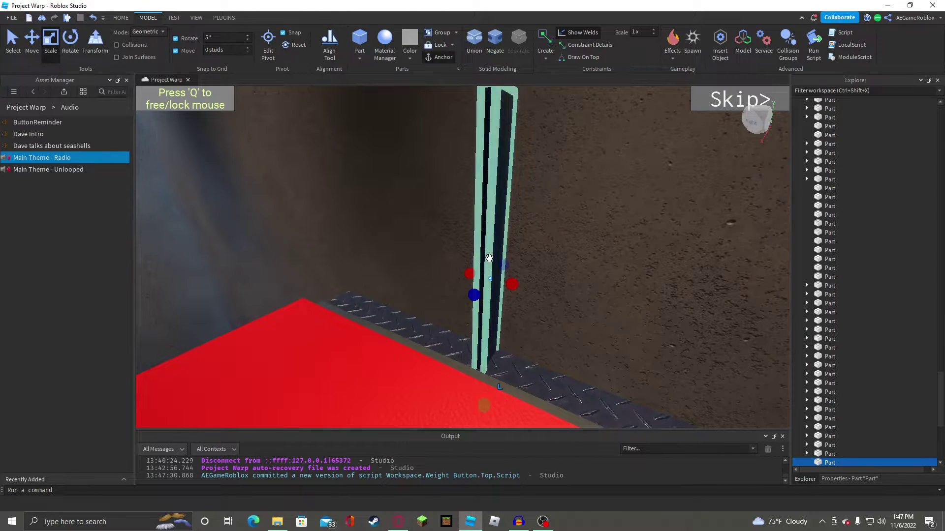
key("ctrl+4")
left_click_drag(508, 311, 557, 273)
left_click_drag(493, 193, 423, 330)
scroll(500, 181, "up", 1)
scroll(500, 181, "down", 5)
right_click_drag(423, 330, 423, 329)
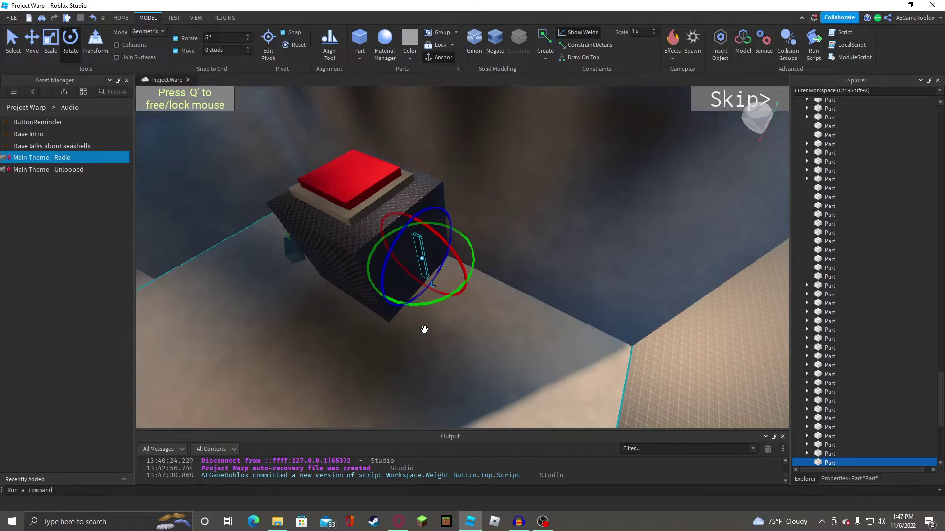
Rotate the black strip upright and place it against the side face of the pedestal.
left_click_drag(433, 303, 471, 247)
right_click_drag(471, 232, 470, 231)
scroll(470, 232, "up", 2)
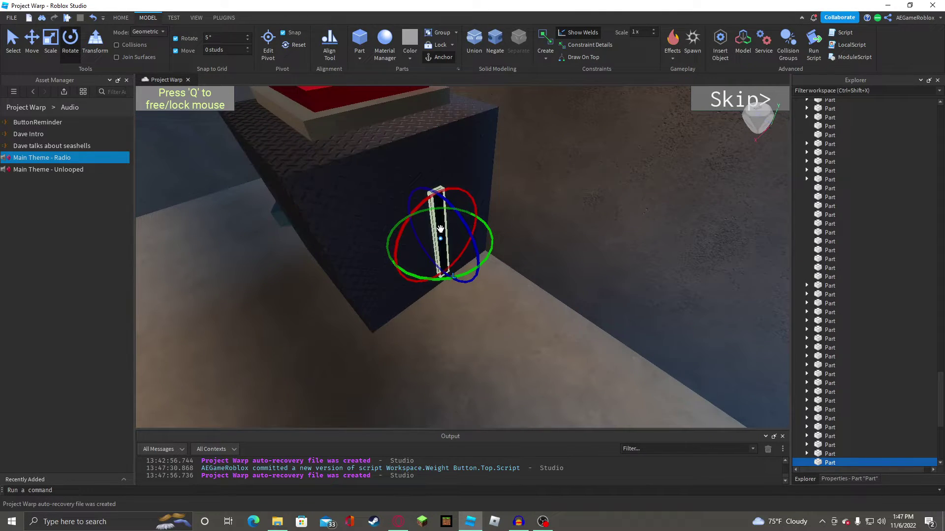
left_click_drag(440, 228, 428, 183)
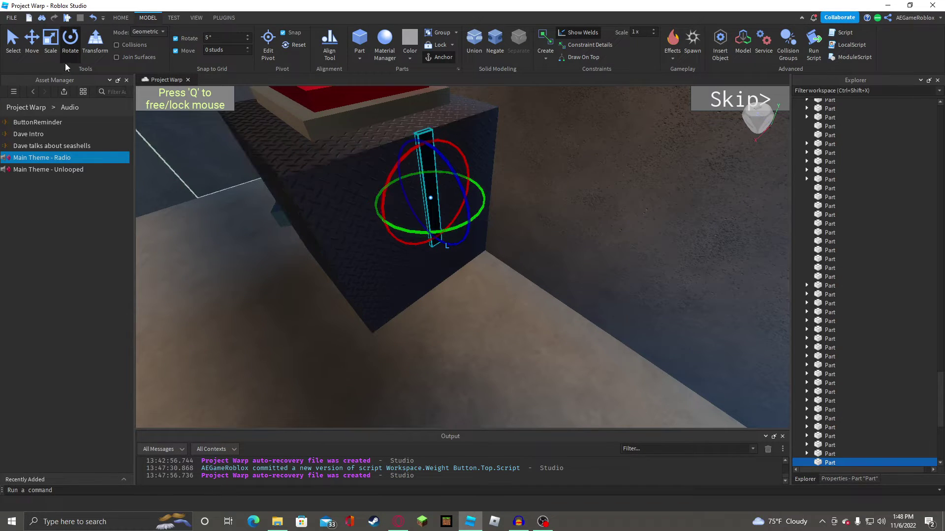
Stretch the black strip to the pedestal's full height and run a copy across the pedestal's top to the Weight Button.
left_click(52, 53)
right_click_drag(325, 112, 325, 112)
left_click_drag(399, 132, 413, 196)
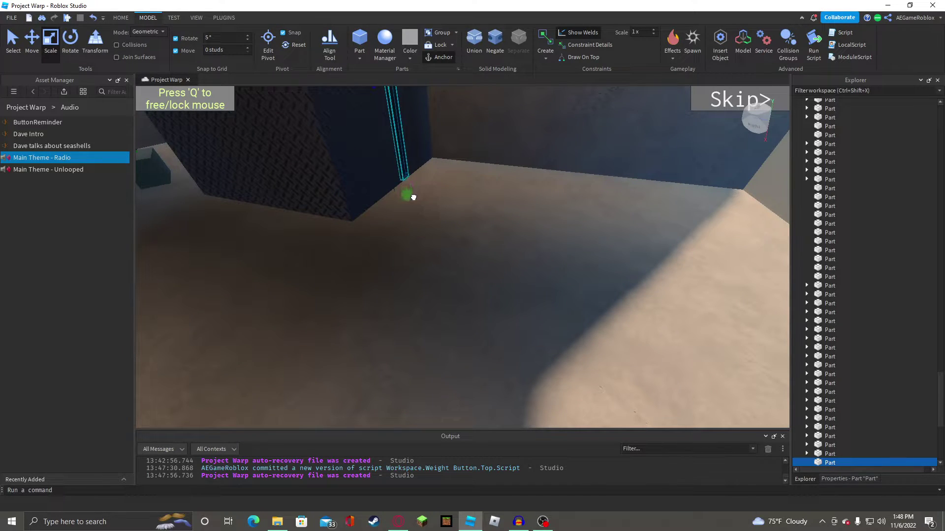
right_click_drag(417, 178, 459, 305)
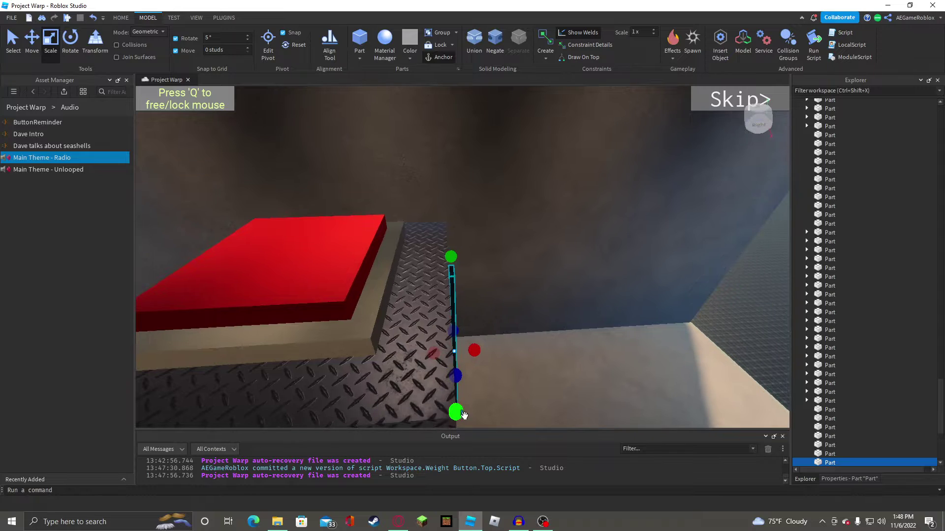
left_click_drag(461, 413, 375, 290)
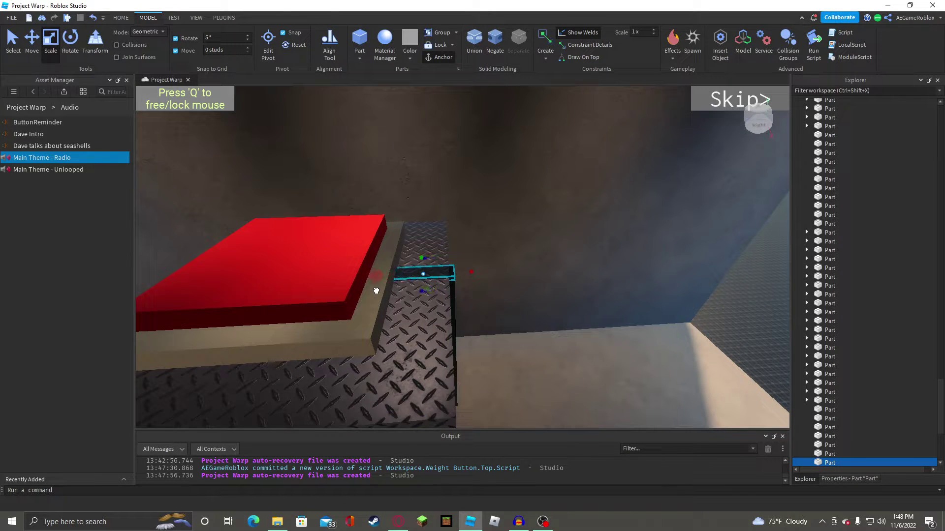
right_click_drag(410, 279, 388, 253)
Duplicate the vertical black strip and shrink the copy to a short piece at the pedestal's base.
left_click(365, 282)
key("s")
key("ctrl+d")
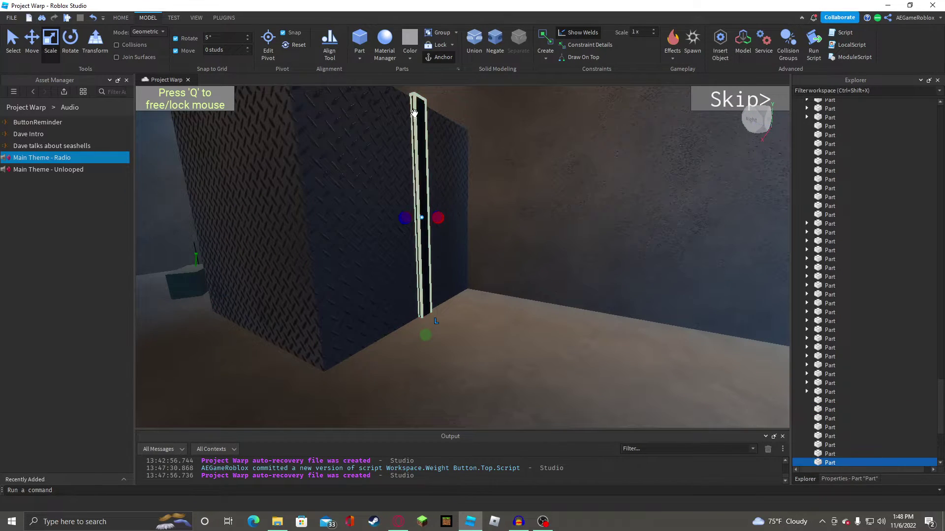
right_click_drag(448, 154, 448, 154)
left_click_drag(448, 154, 467, 350)
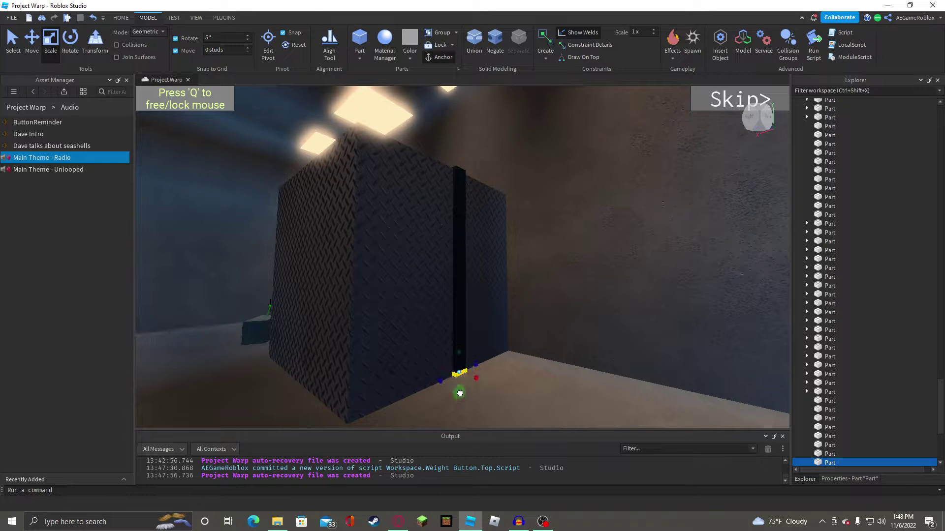
Stretch the short black piece along the floor from the pedestal's base to the room's open edge.
left_click_drag(479, 381, 582, 391)
right_click_drag(582, 391, 582, 392)
left_click_drag(582, 391, 582, 391)
right_click_drag(582, 391, 582, 391)
left_click_drag(582, 391, 521, 395)
right_click_drag(521, 394, 520, 395)
left_click_drag(368, 256, 433, 258)
left_click_drag(432, 258, 432, 258)
Set the move snap to 4 studs and reshape a copy of the wall behind the pedestal into a section beside the exit door.
mouse_move(454, 229)
right_mouse_down()
mouse_move(418, 205)
mouse_move(438, 204)
right_mouse_up()
left_click(438, 205)
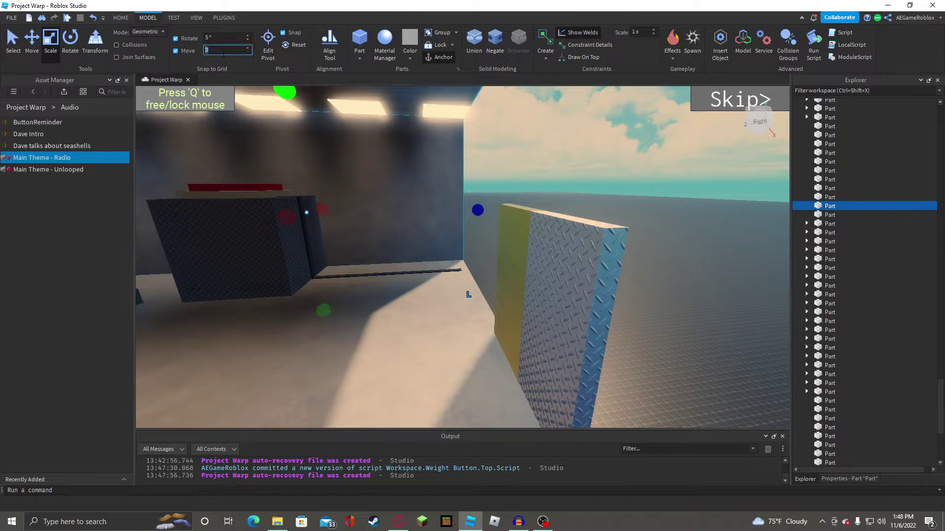
right_click_drag(445, 196, 446, 195)
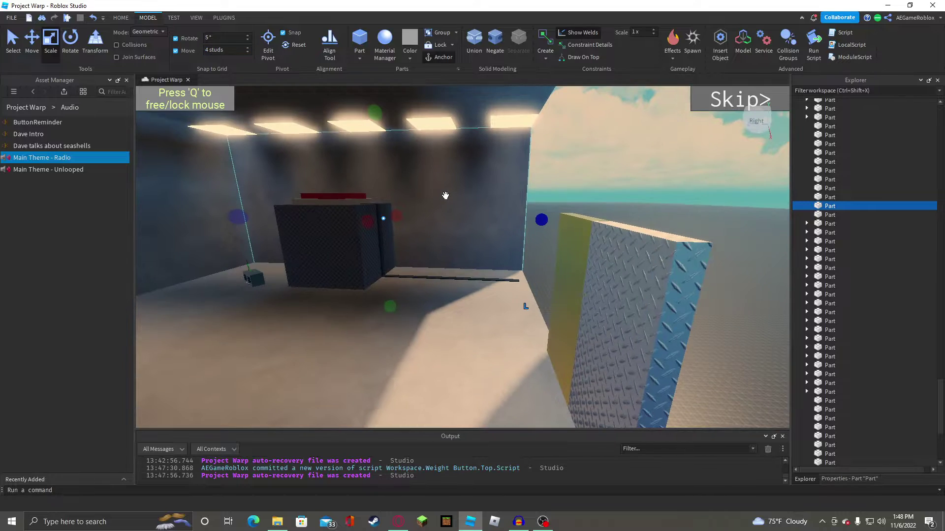
left_click(292, 139)
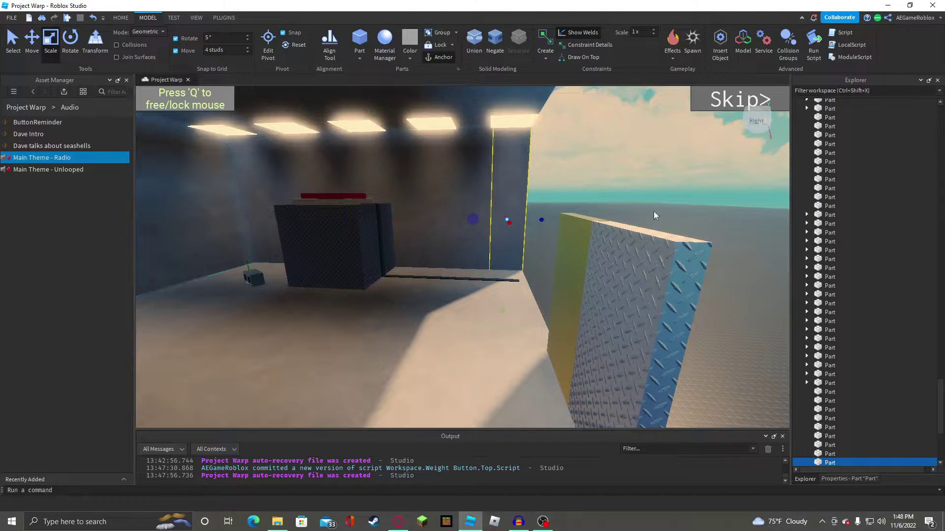
left_click_drag(543, 221, 586, 220)
left_click_drag(474, 219, 610, 246)
right_click_drag(610, 246, 610, 246)
scroll(544, 290, "down", 2)
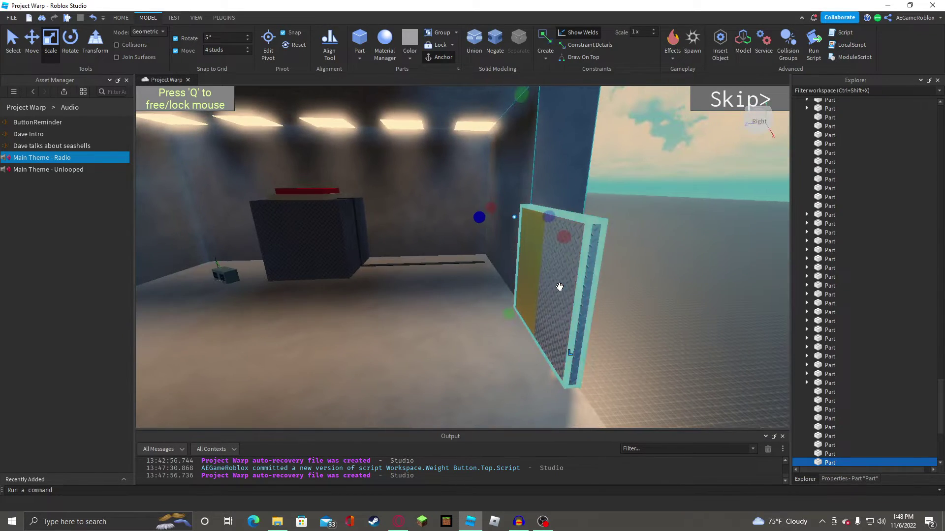
Set the move snap to 0 studs and shift TestDoor3A slightly outward along the new wall section.
left_click_drag(559, 286, 554, 232)
key("d")
key("d")
key("w")
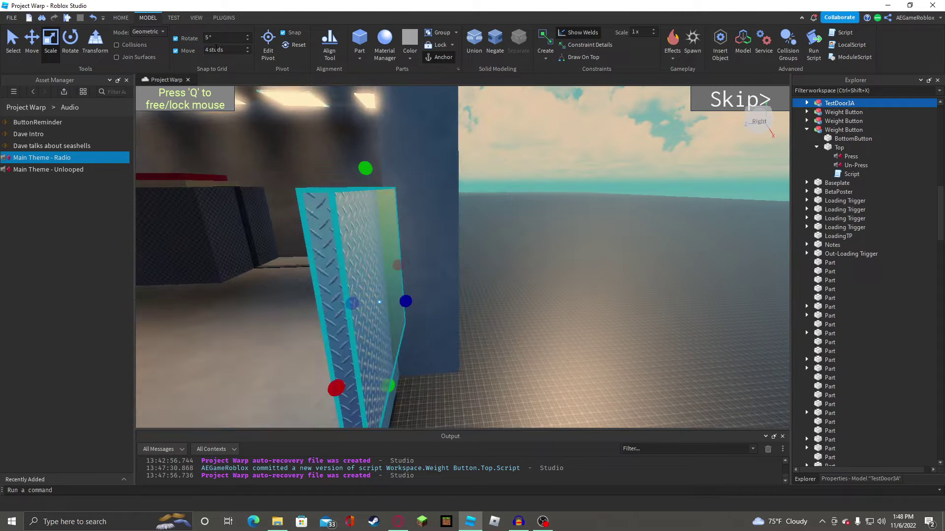
left_click(37, 41)
left_click_drag(438, 301, 445, 301)
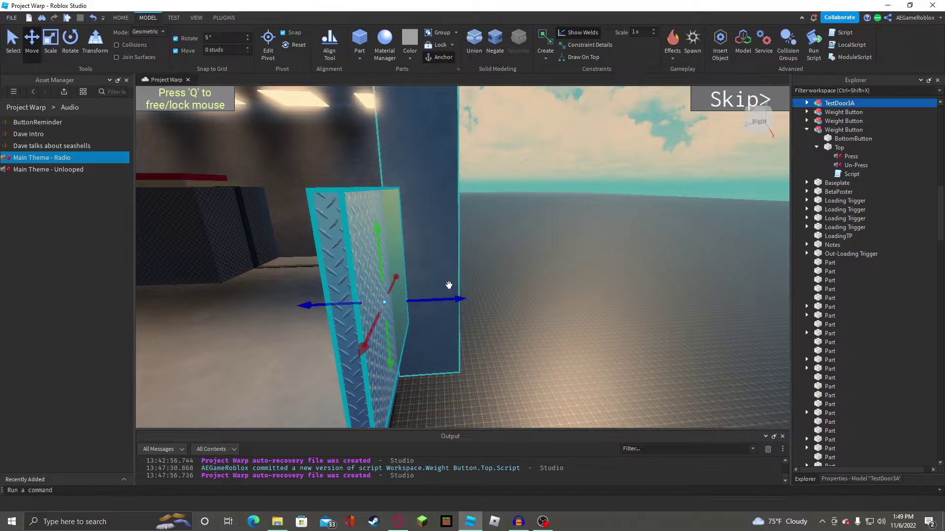
key("a")
right_click_drag(449, 286, 450, 278)
key("w")
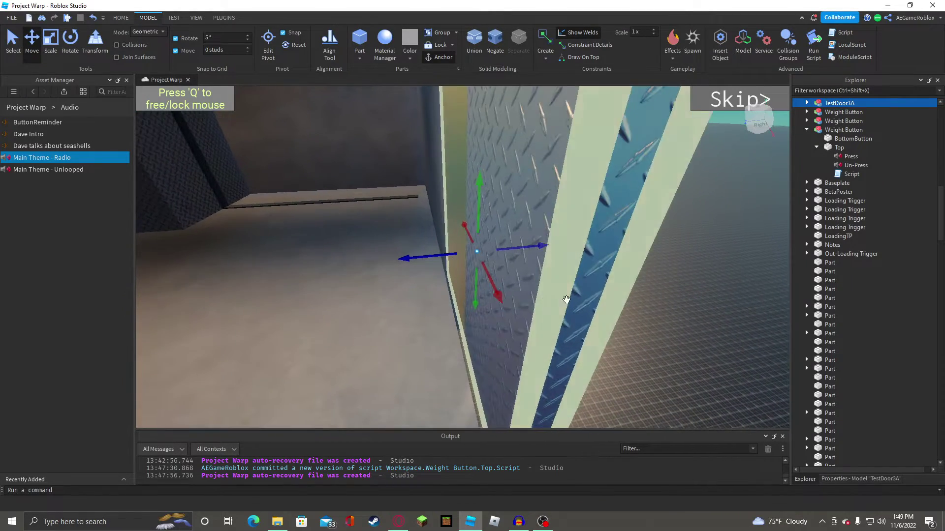
key("a")
key("s")
right_click_drag(682, 291, 682, 292)
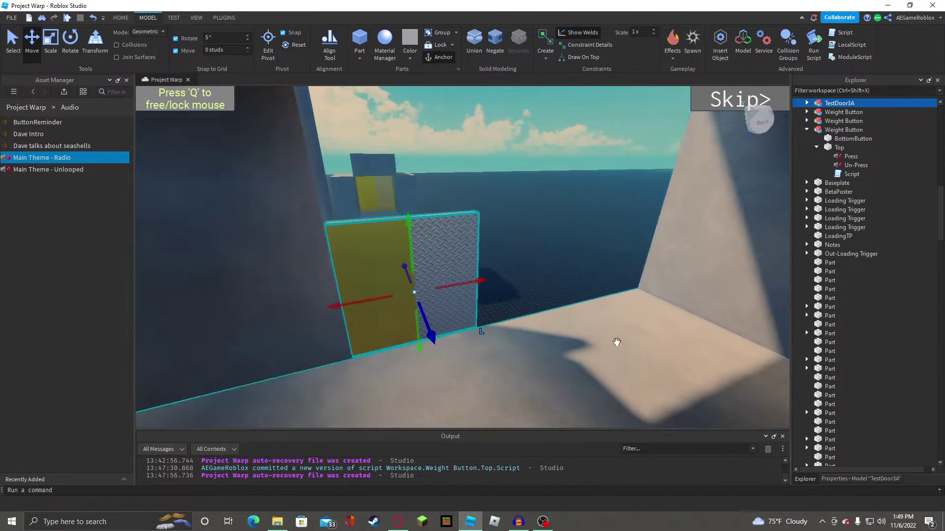
With a 4-stud snap, duplicate the wall section and reshape the copy to close the room on the door's other side.
left_click(541, 411)
right_click_drag(541, 410, 540, 410)
key("w")
left_click(50, 52)
right_click_drag(368, 181, 368, 181)
key("s")
key("d")
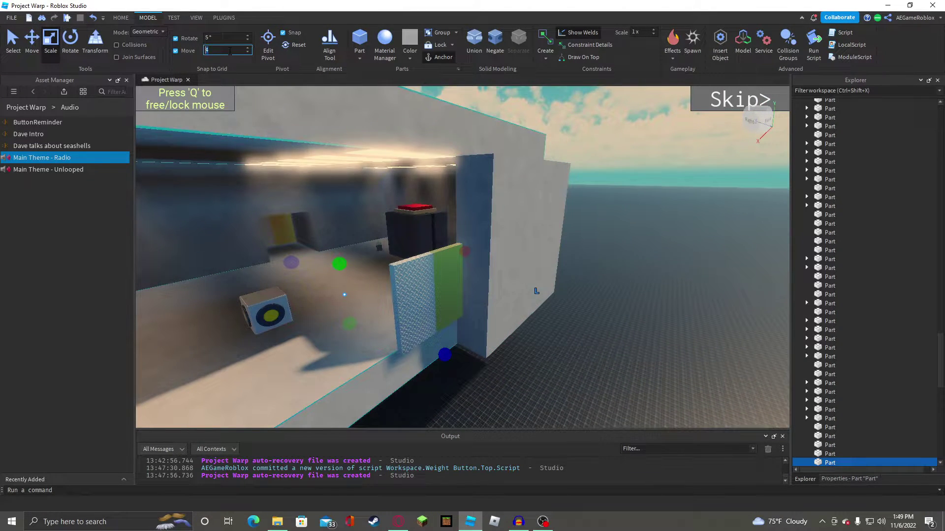
left_click(523, 173)
right_click_drag(523, 173, 527, 174)
key("s")
key("d")
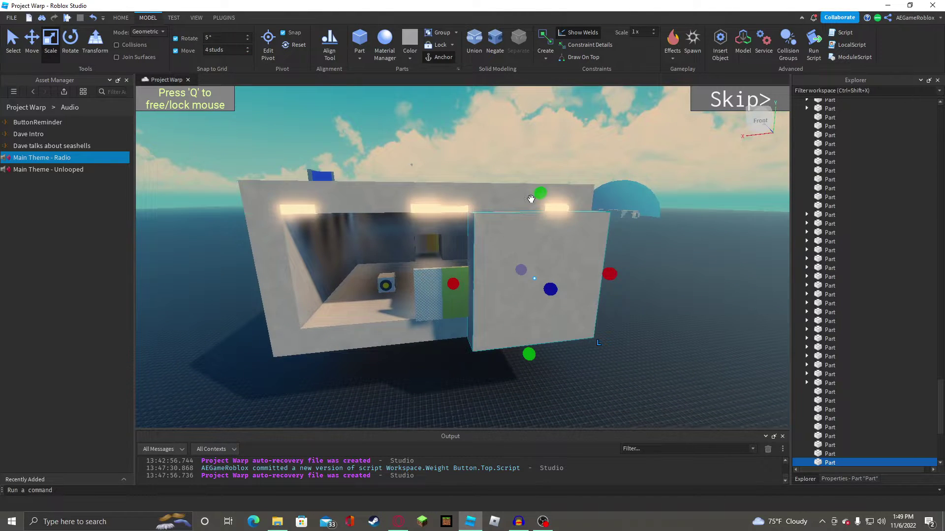
left_click_drag(438, 289, 274, 276)
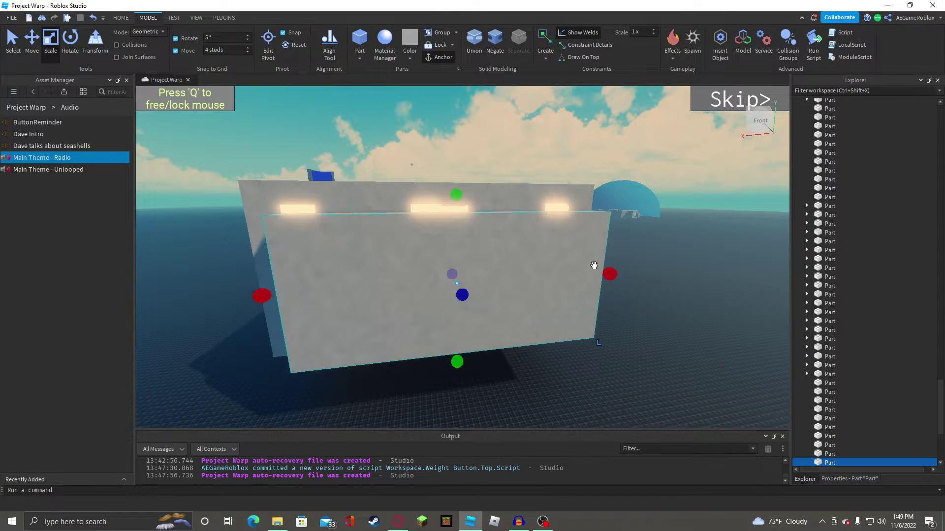
left_click_drag(614, 278, 417, 284)
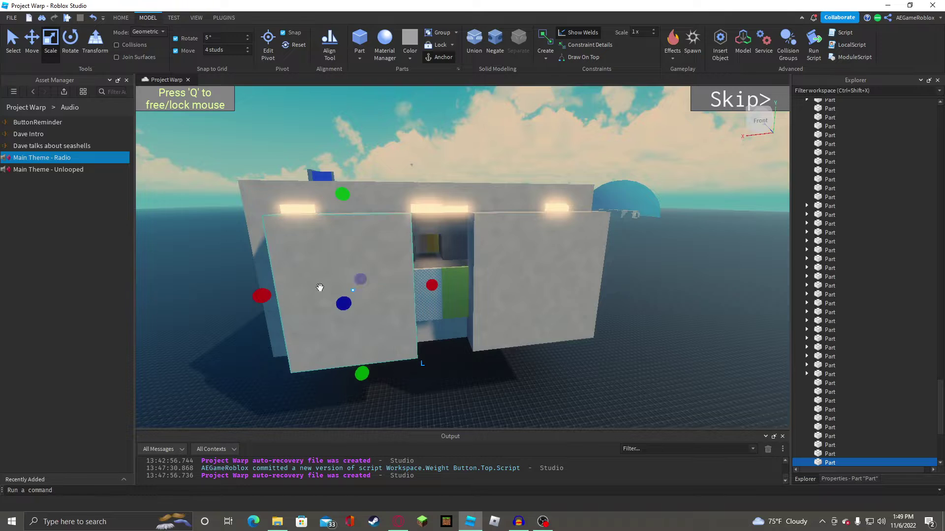
Widen the new wall section to the room's outer edge and raise both front sections to the roof.
left_click_drag(254, 295, 224, 297)
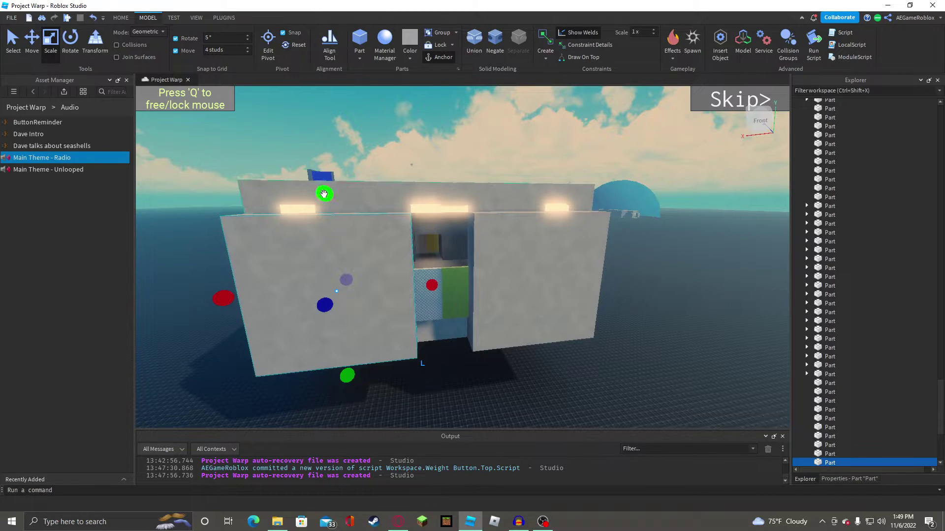
left_click_drag(326, 194, 323, 169)
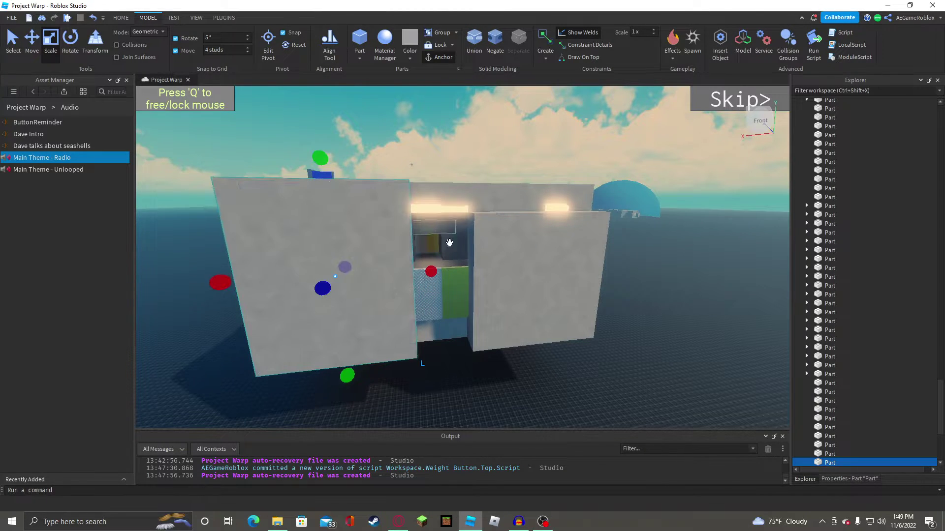
left_click(521, 236)
left_click_drag(542, 195, 541, 179)
Duplicate a front wall section and fit the copy into the gap above the exit door.
key("ctrl+d")
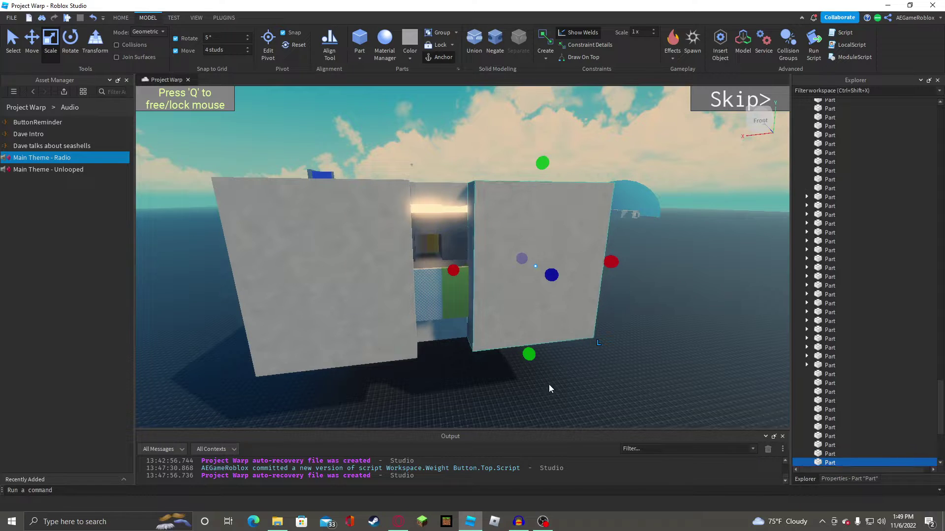
left_click_drag(457, 232, 394, 229)
left_click_drag(487, 234, 487, 232)
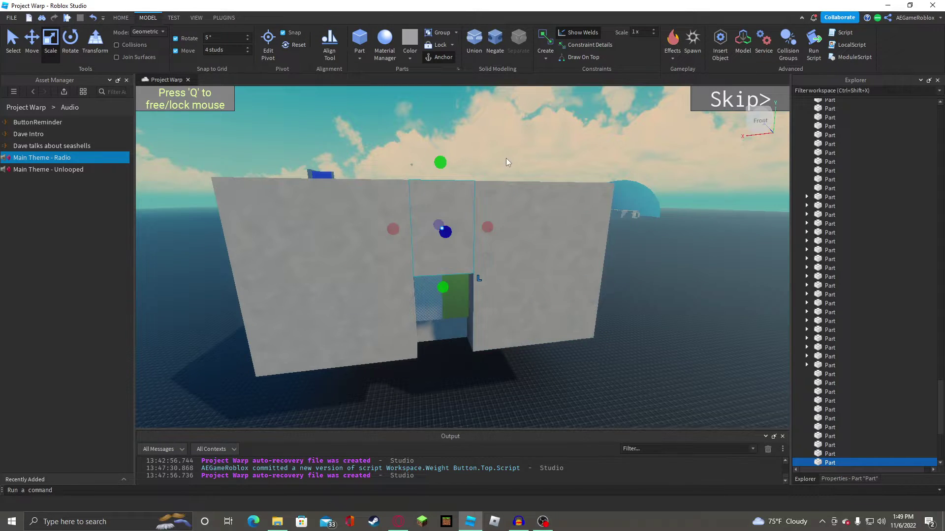
Fine-tune the lower edge of the wall section above the exit door.
left_click(509, 149)
scroll(448, 330, "up", 1)
left_click(443, 335)
left_click_drag(445, 339, 445, 350)
left_click(684, 287)
Set the move snap to 0 studs and stretch the black floor strip until it meets the exit wall.
key("w")
right_click_drag(681, 277, 683, 276)
key("s")
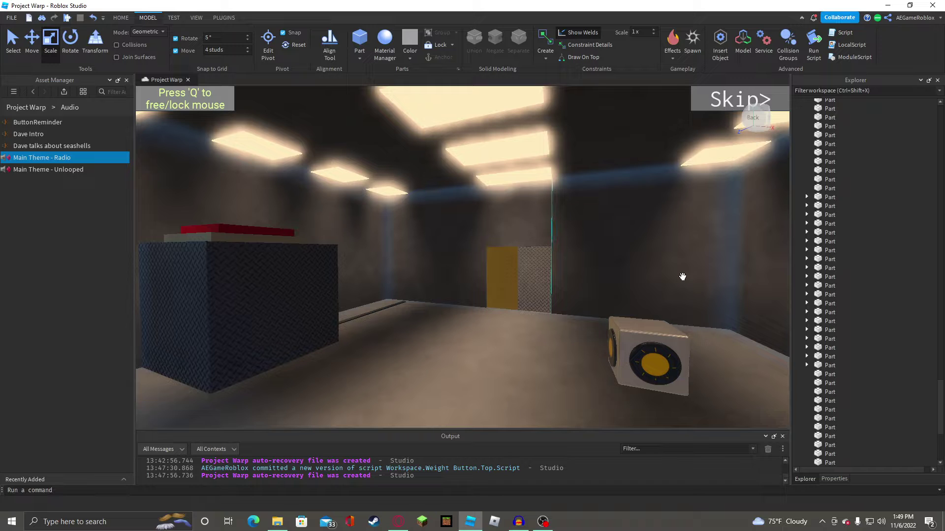
right_click_drag(683, 277, 658, 210)
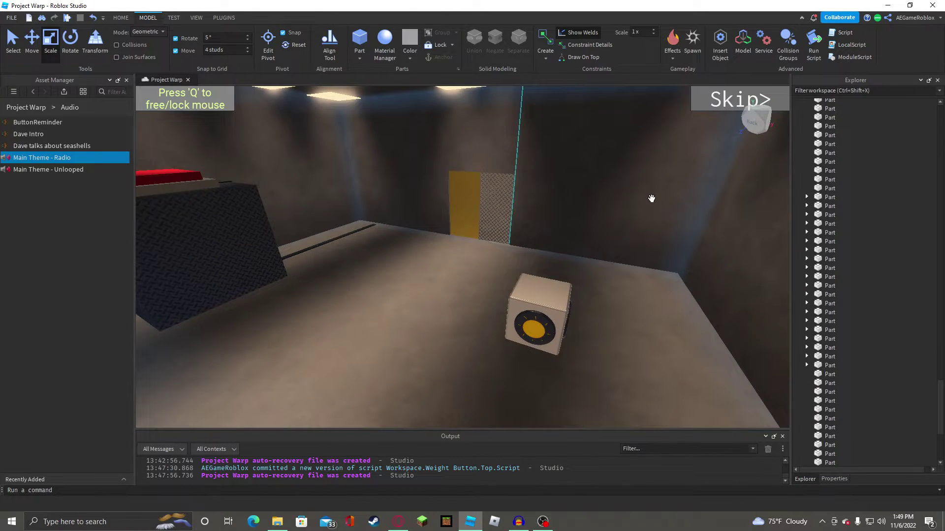
key("w")
right_click_drag(510, 234, 510, 235)
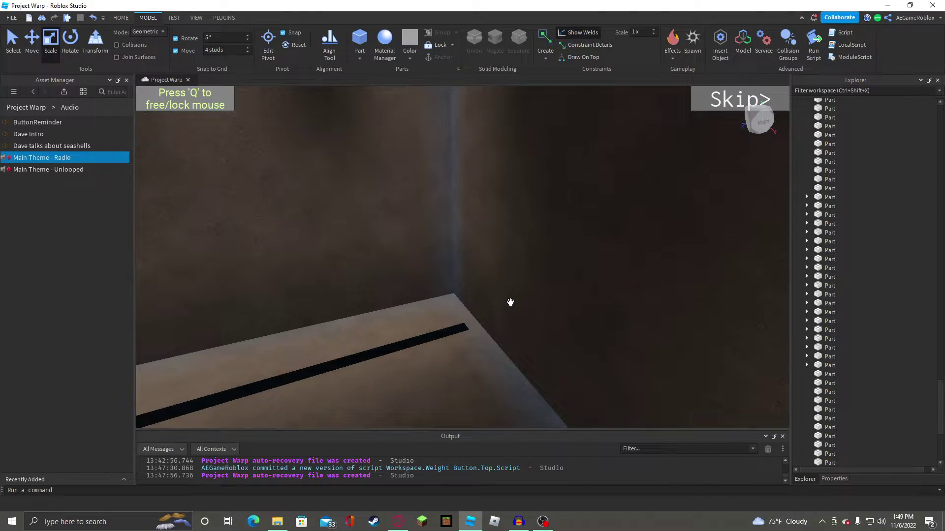
left_click(464, 322)
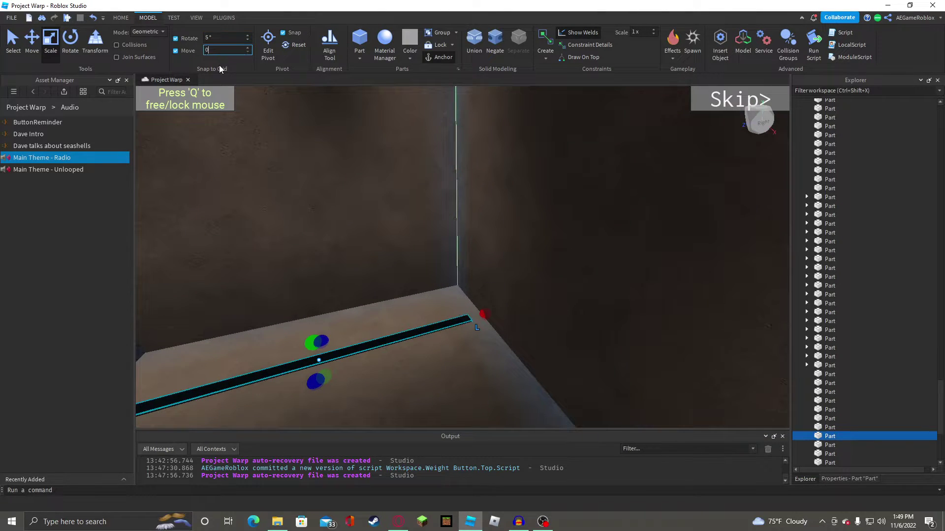
left_click_drag(487, 320, 500, 314)
right_click_drag(499, 314, 500, 314)
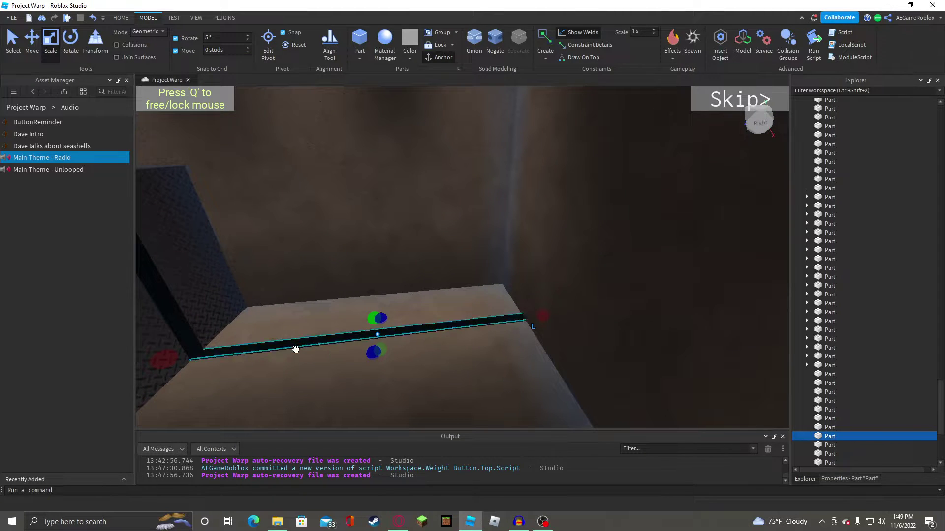
Duplicate the floor strip and reshape the copy into a short upright strip against the exit wall.
key("ctrl+d")
left_click_drag(176, 363, 460, 355)
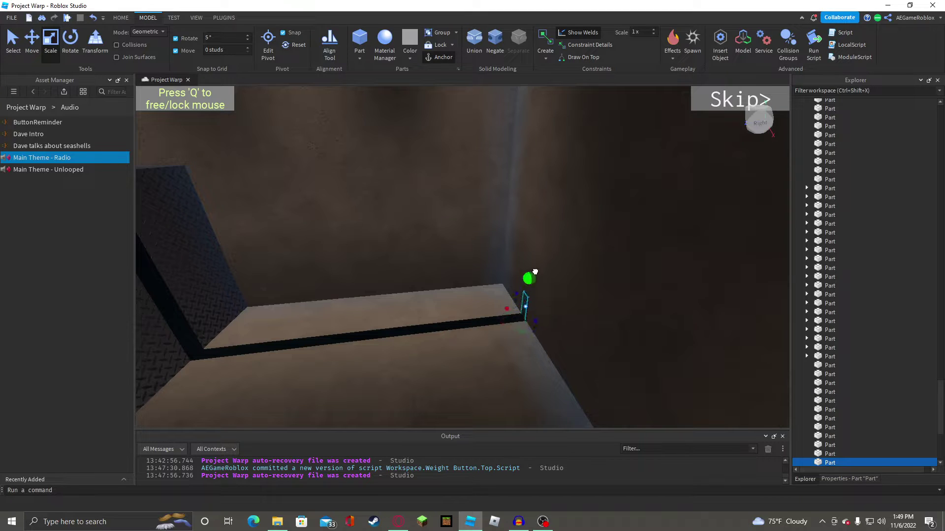
right_click_drag(542, 245, 540, 245)
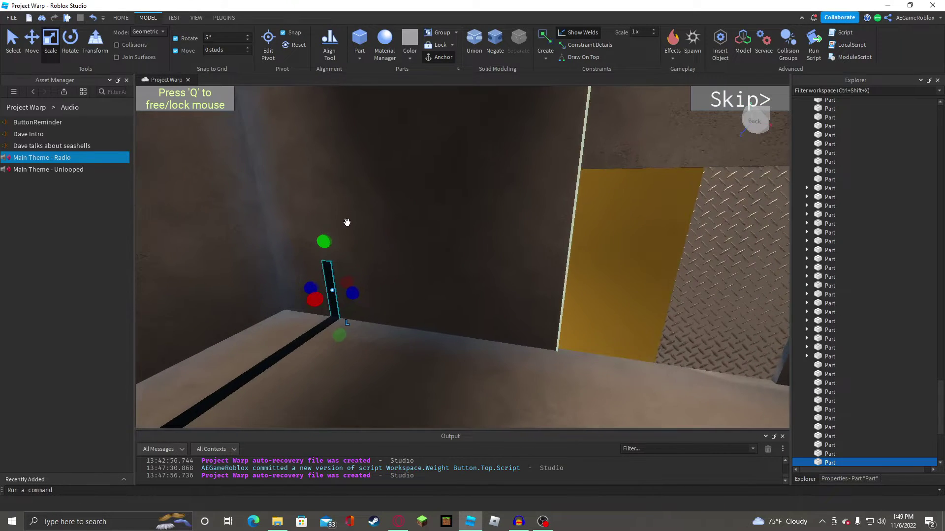
left_click_drag(326, 224, 328, 216)
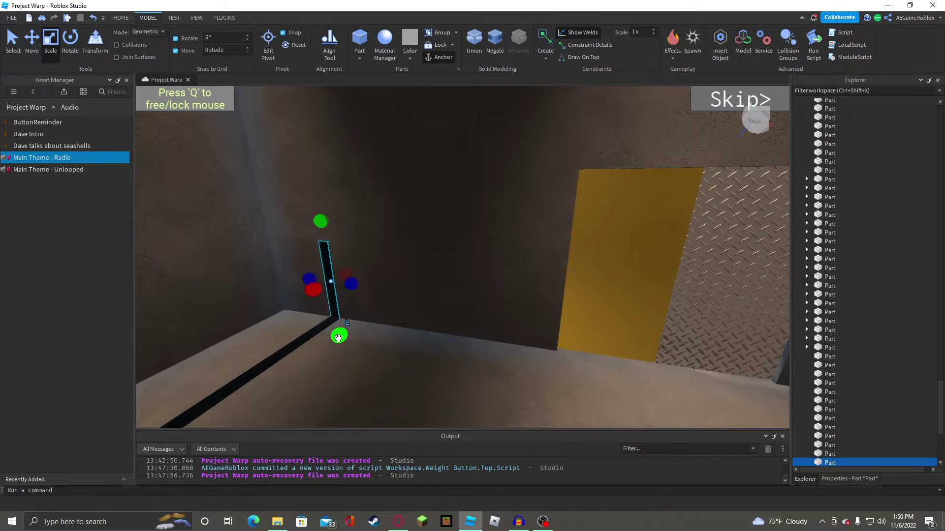
Duplicate the upright strip and reshape the copy into a horizontal strip along the wall, ending at the exit door's edge.
left_click_drag(347, 246, 606, 256)
key("d")
right_click_drag(606, 257, 605, 255)
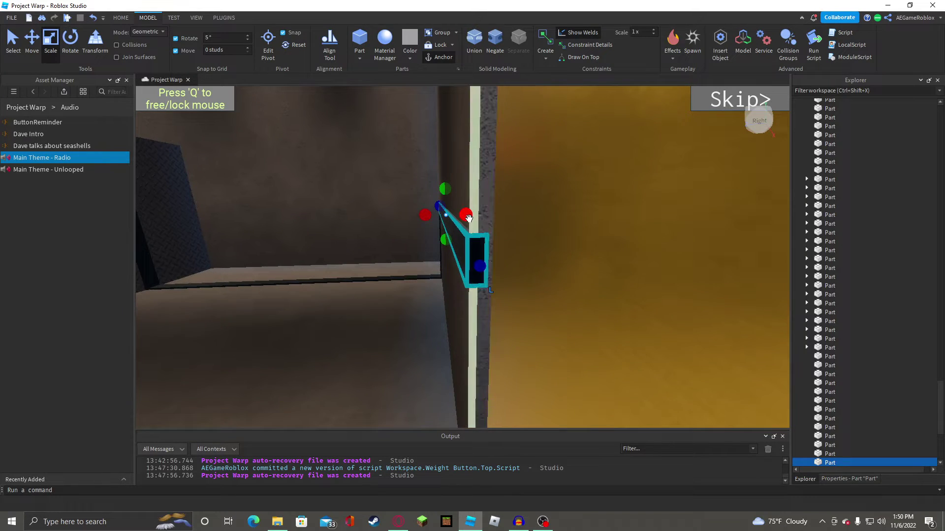
left_click_drag(467, 216, 474, 217)
right_click_drag(474, 218, 519, 199)
left_click(519, 199)
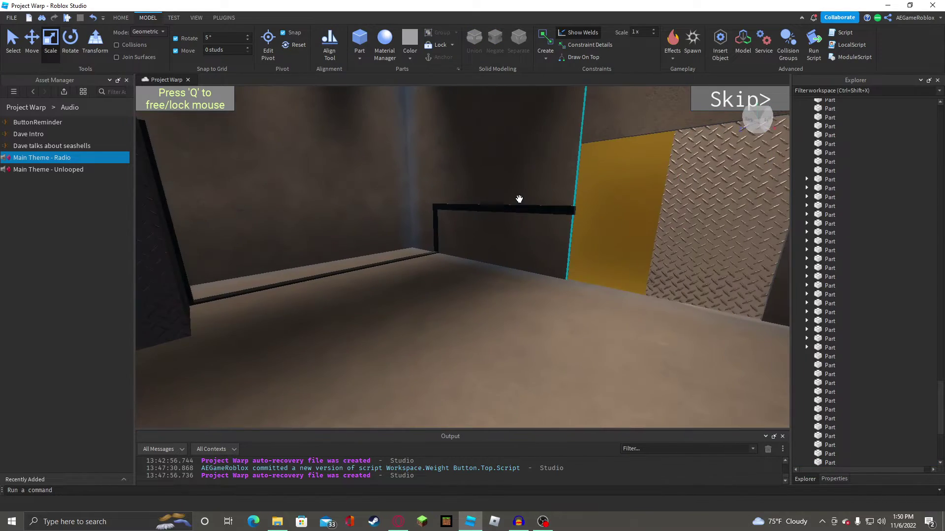
Examine the black strip run to the exit door from across the room.
scroll(519, 199, "down", 6)
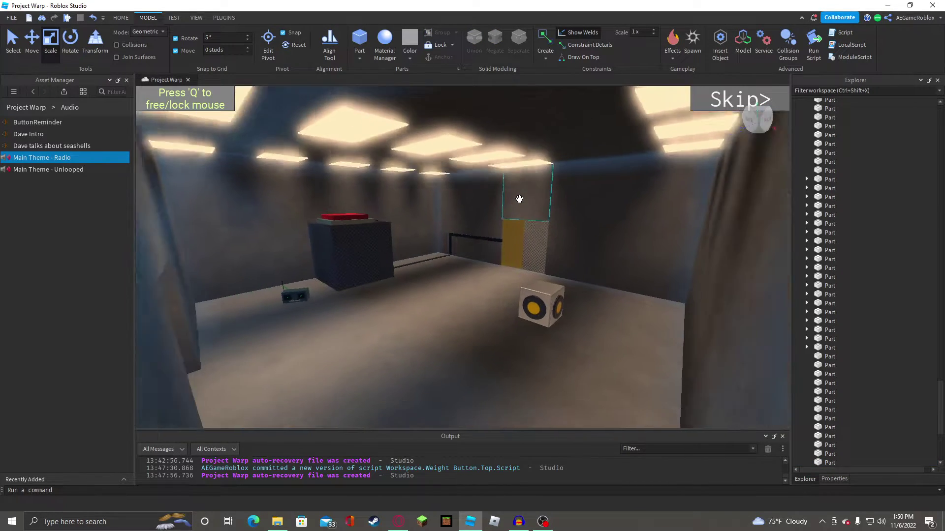
scroll(519, 199, "up", 2)
scroll(519, 198, "down", 3)
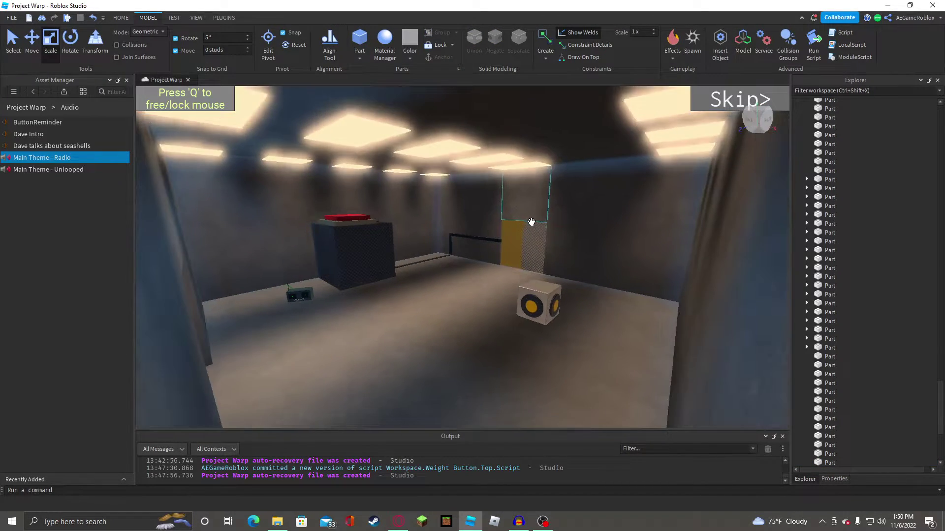
scroll(545, 240, "up", 4)
right_click_drag(545, 240, 539, 243)
scroll(547, 239, "down", 4)
Move the standalone six-part block structure outside the exit farther from the room, and set the move snap to 4 studs.
key("w")
key("d")
right_click_drag(504, 270, 505, 269)
scroll(504, 269, "down", 4)
right_click_drag(488, 202, 488, 193)
left_click_drag(400, 172, 644, 334)
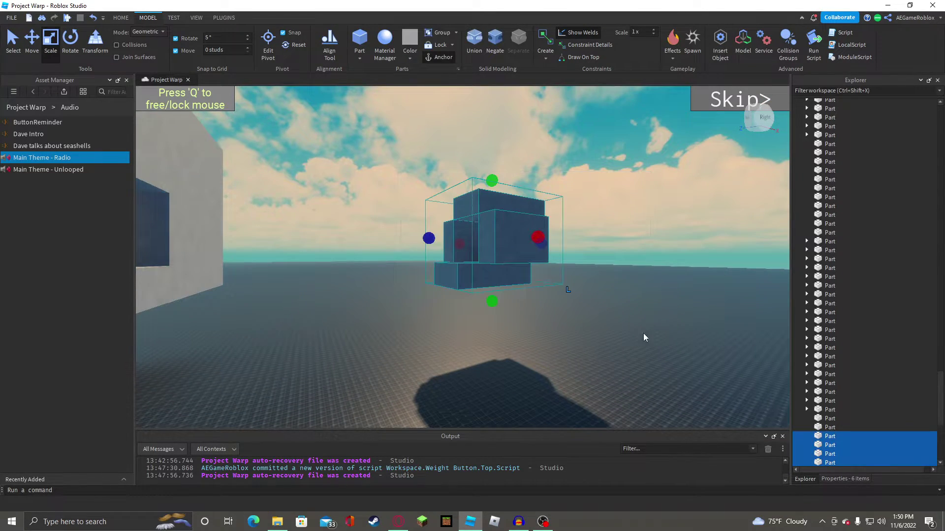
left_click(37, 46)
left_click_drag(427, 237, 577, 243)
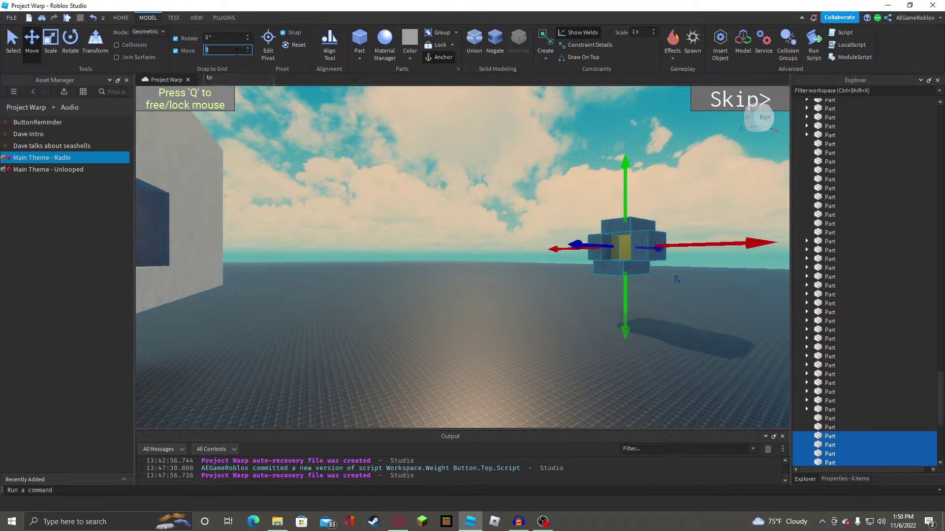
type("4")
left_click(461, 167)
left_click_drag(496, 263, 680, 282)
left_click_drag(576, 244, 674, 205)
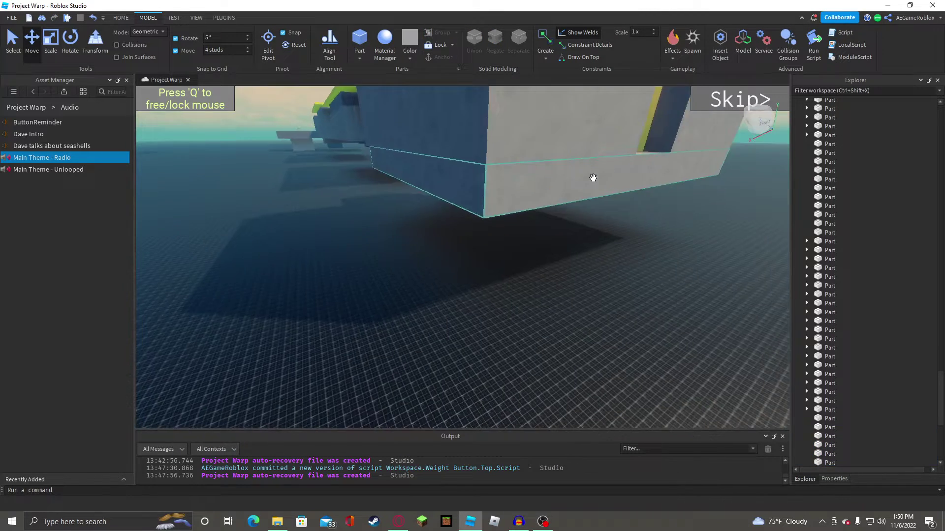
Shorten the room's floor at the exit end so it stops behind the exit wall.
right_click_drag(593, 179, 632, 175)
key("w")
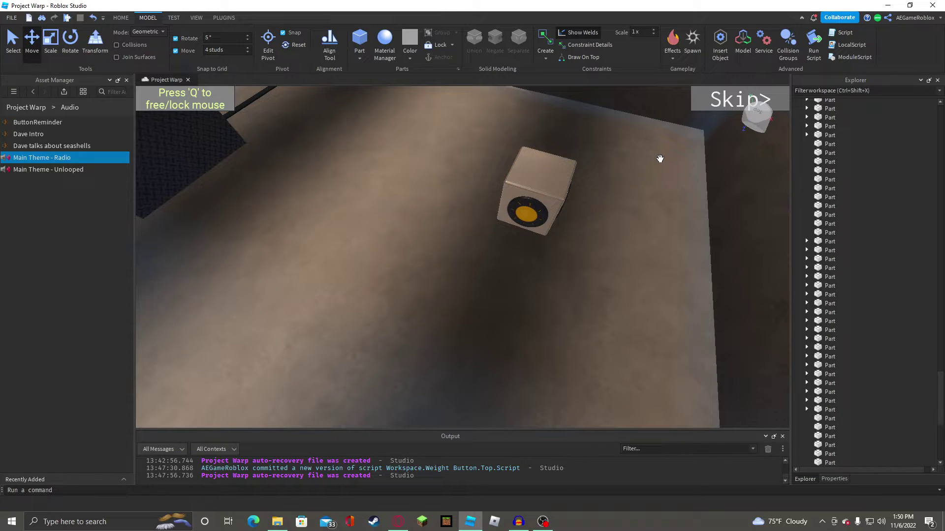
right_click_drag(458, 211, 443, 270)
key("w")
key("w")
left_click(317, 186)
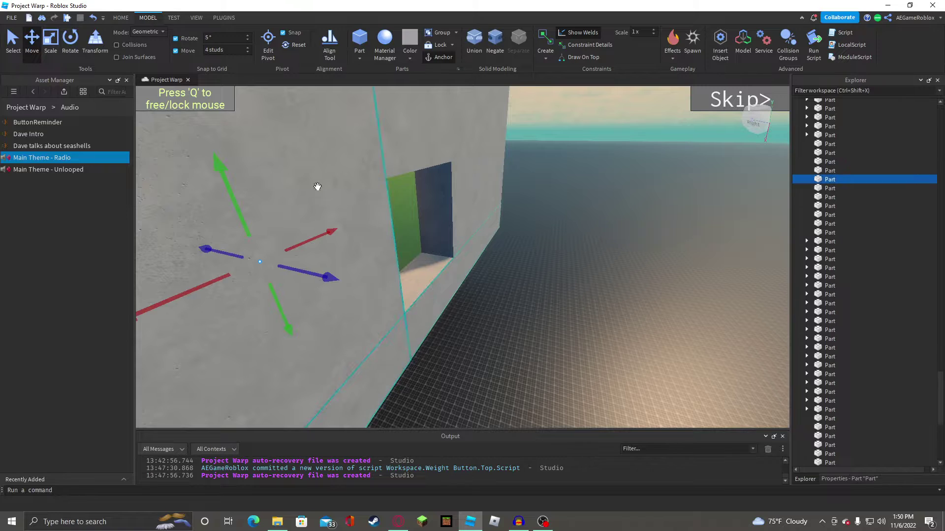
left_click(54, 47)
right_click_drag(510, 250, 510, 250)
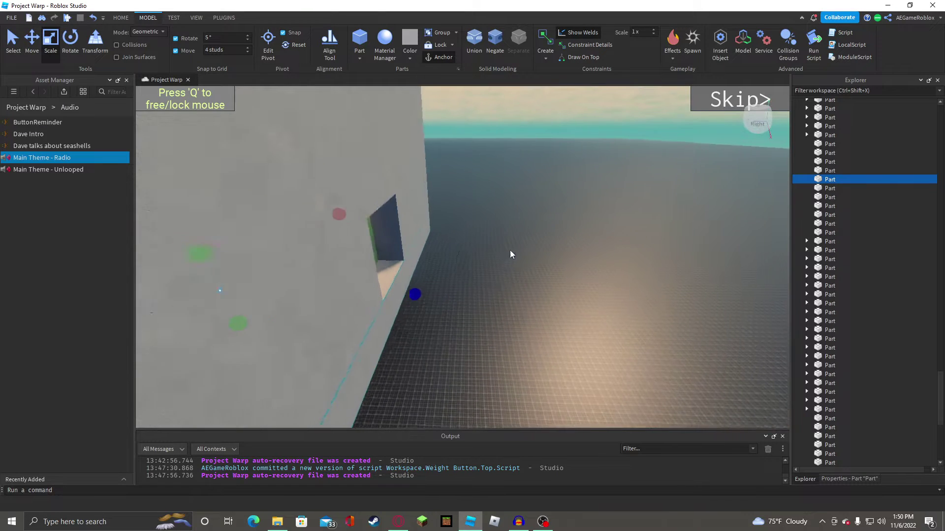
left_click(473, 227)
right_click_drag(470, 227, 470, 230)
key("d")
left_click(390, 264)
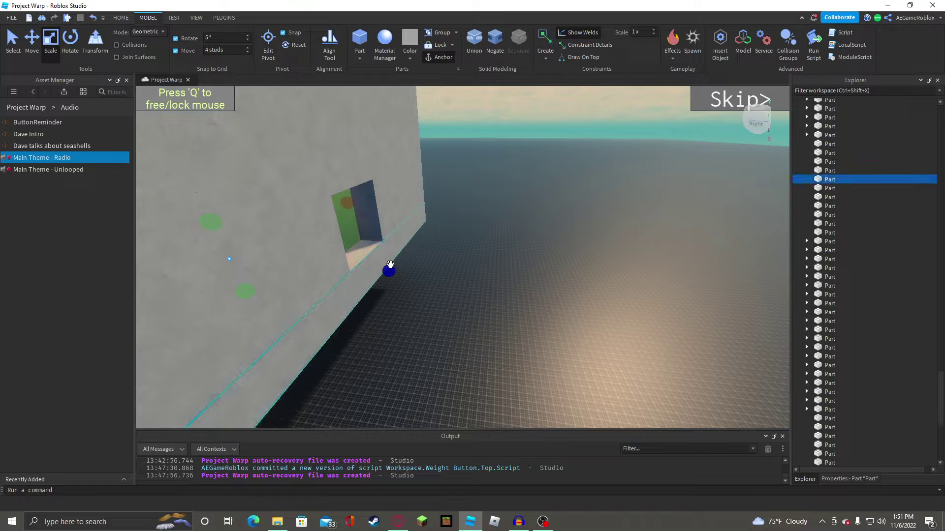
left_click_drag(389, 265, 367, 264)
Duplicate the floor and reshape the copy into a 48 by 4 by 16 stud platform outside the exit door.
right_click_drag(382, 262, 382, 262)
scroll(381, 262, "down", 1)
key("ctrl+d")
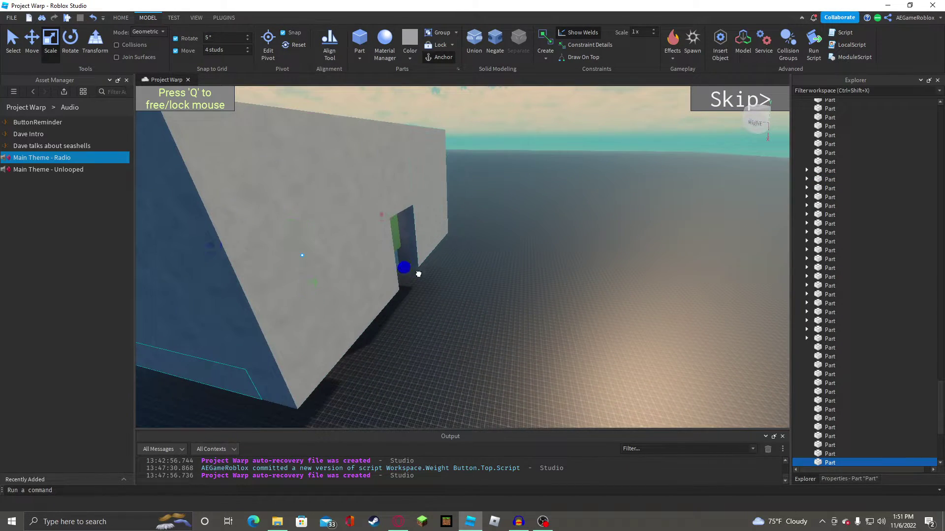
left_click_drag(418, 274, 492, 282)
right_click_drag(211, 249, 211, 249)
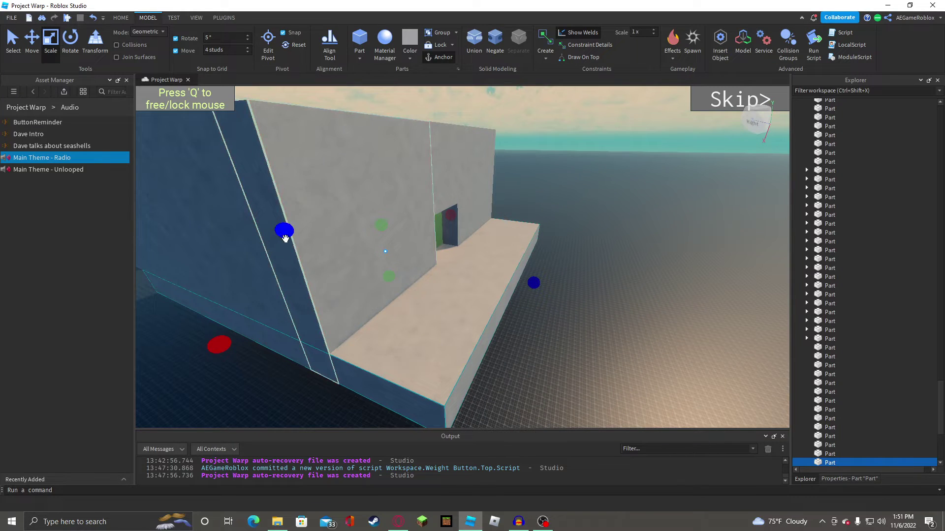
left_click_drag(285, 238, 411, 274)
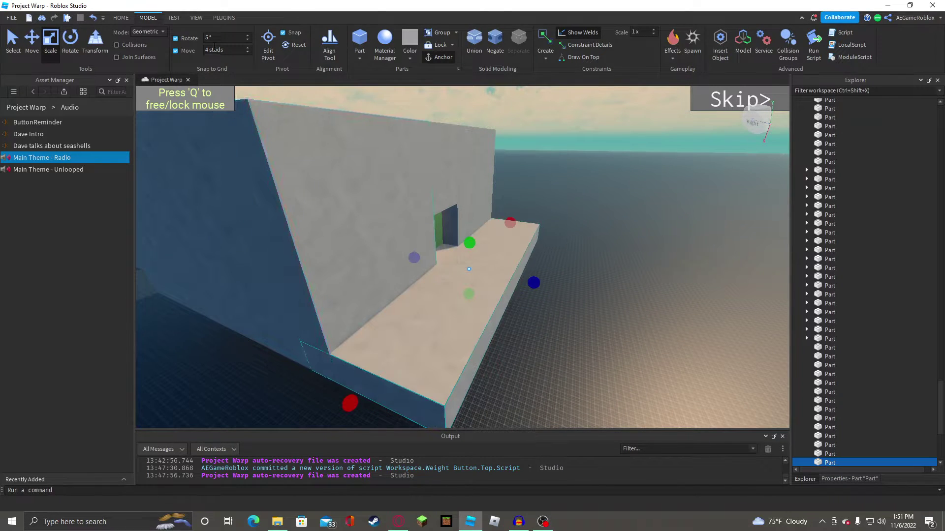
Set the outside platform's BrickColor to Smoky grey and its material to DiamondPlate.
left_click(855, 479)
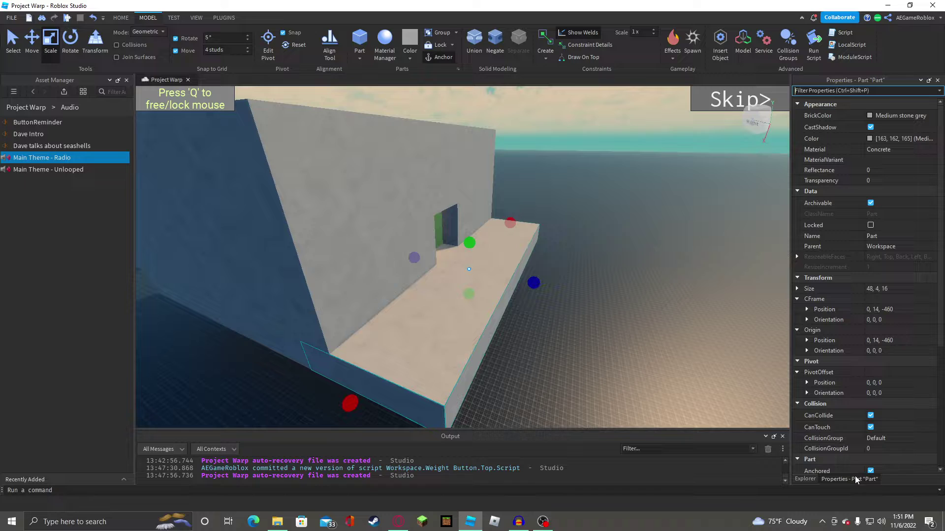
left_click(881, 116)
left_click(873, 265)
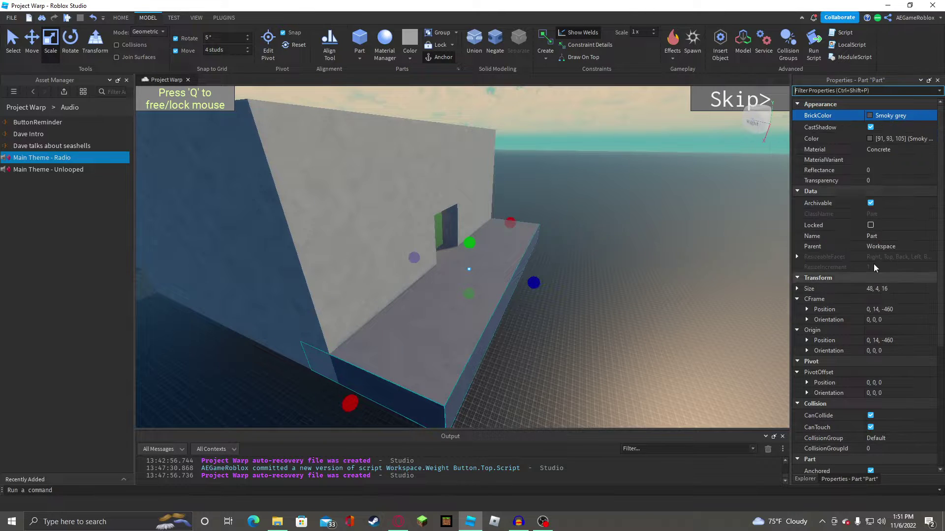
left_click(893, 151)
left_click(890, 151)
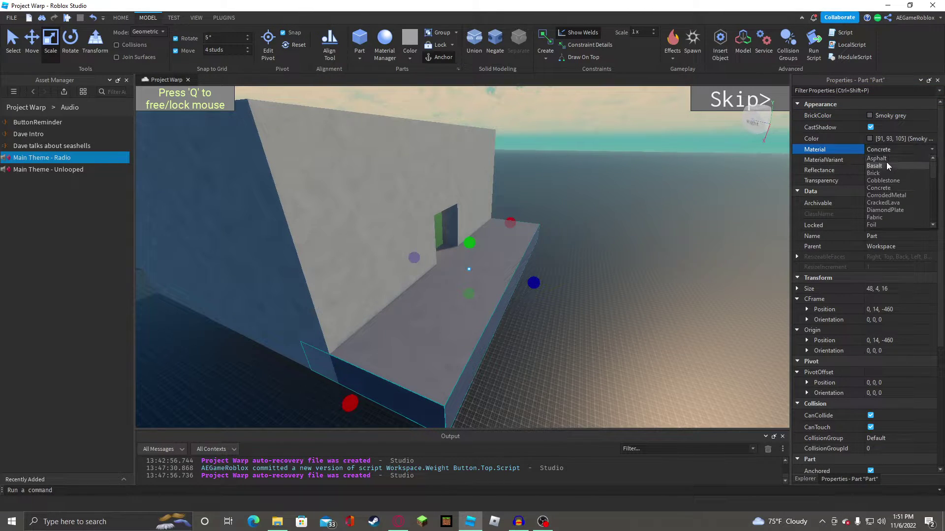
left_click(886, 210)
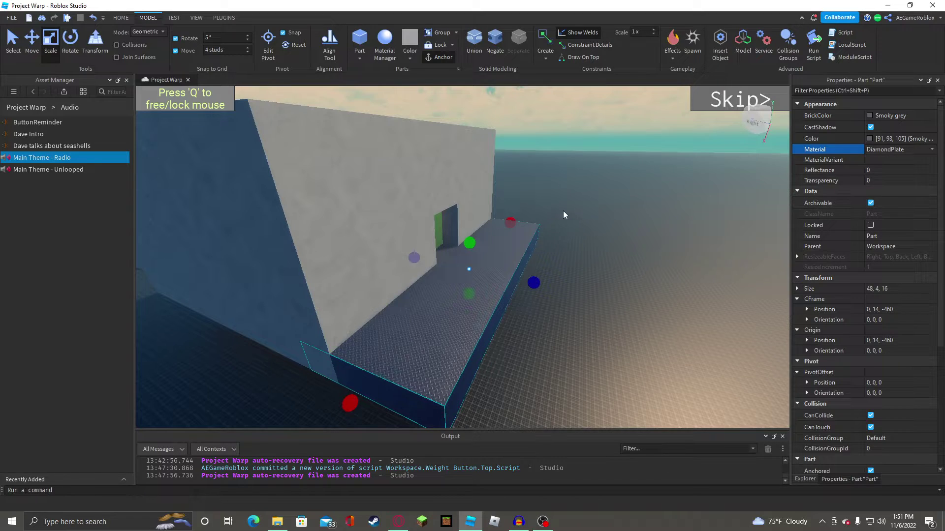
Lengthen the platform away from the exit wall to 36 studs.
left_click_drag(538, 283, 704, 284)
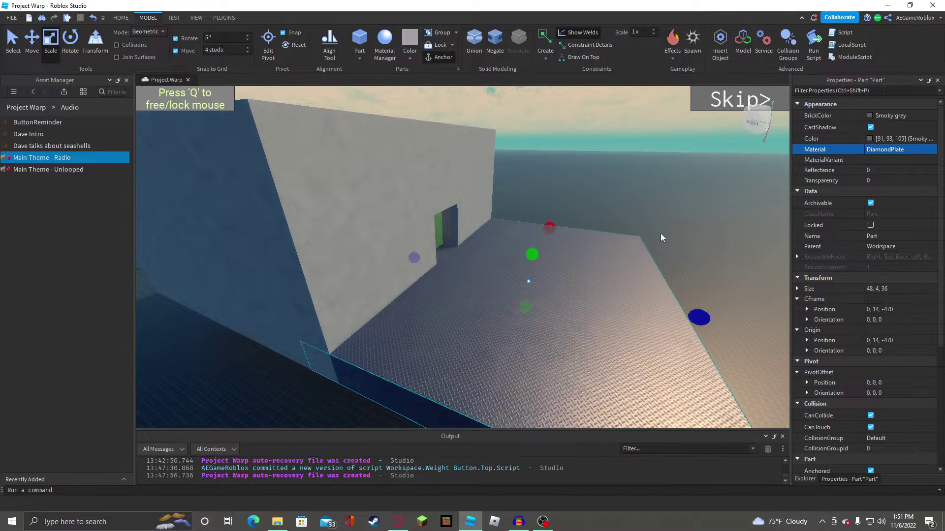
right_click_drag(660, 233, 653, 230)
key("d")
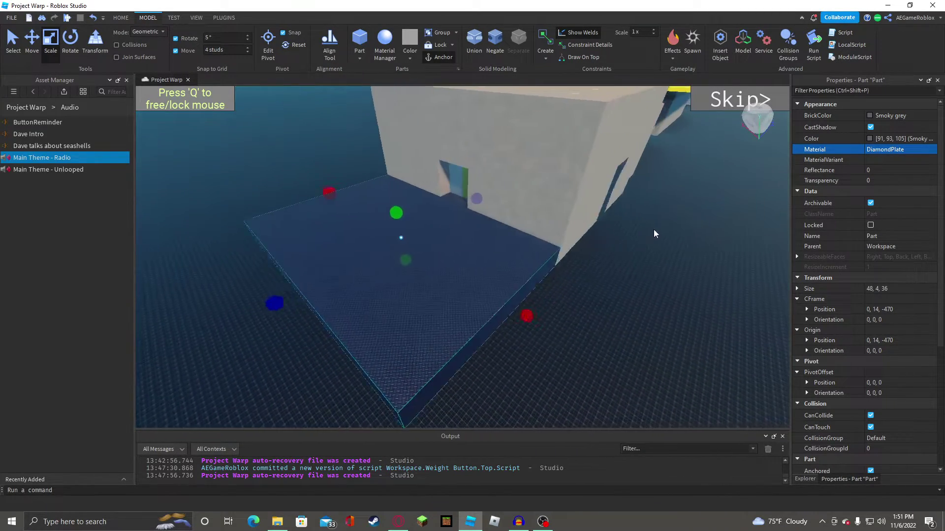
key("d")
Extend the room's side wall along the platform to 72 studs long and raise it to 24 studs high.
right_click_drag(605, 203, 605, 217)
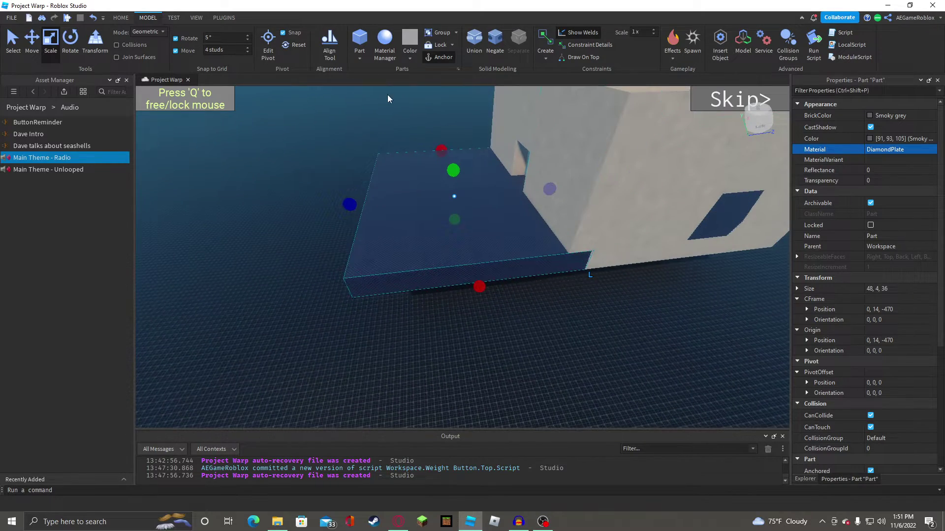
right_click_drag(401, 119, 459, 127)
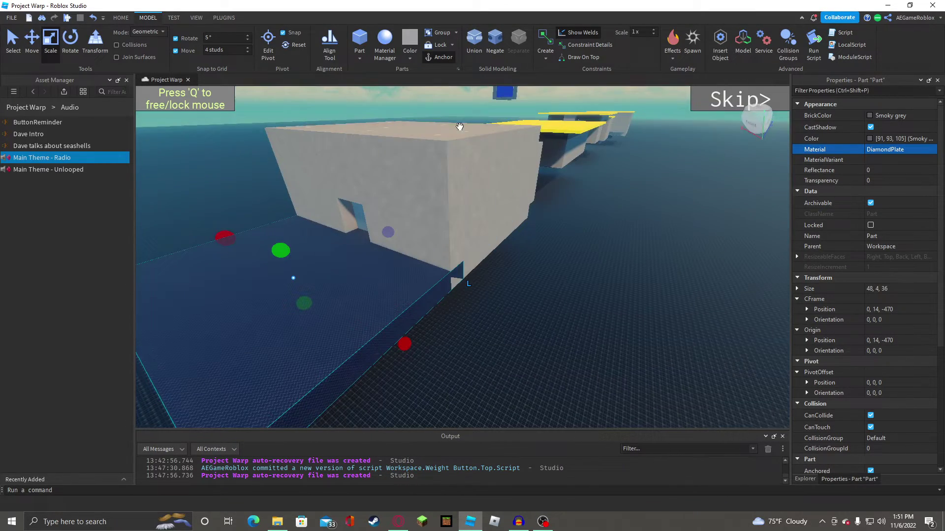
left_click(476, 213)
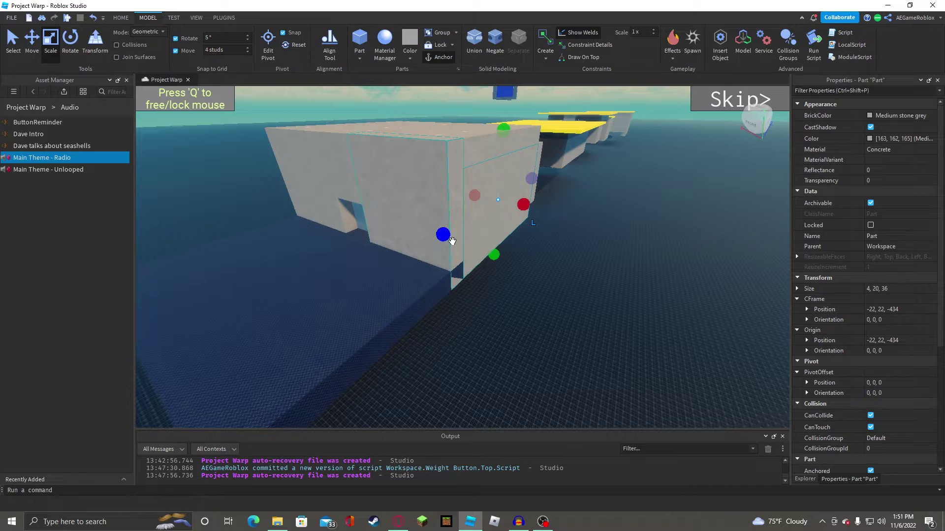
left_click_drag(443, 234, 249, 389)
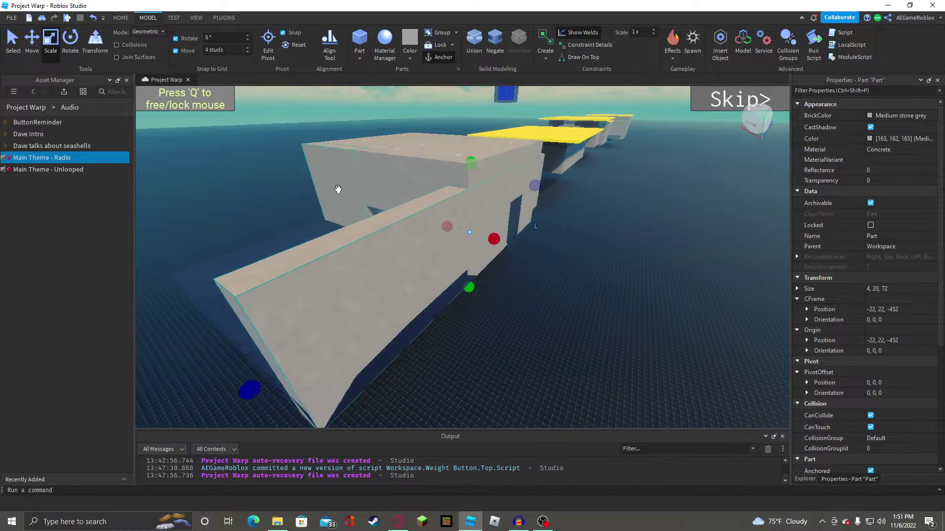
right_click_drag(338, 189, 384, 189)
key("a")
key("d")
left_click_drag(474, 168, 474, 149)
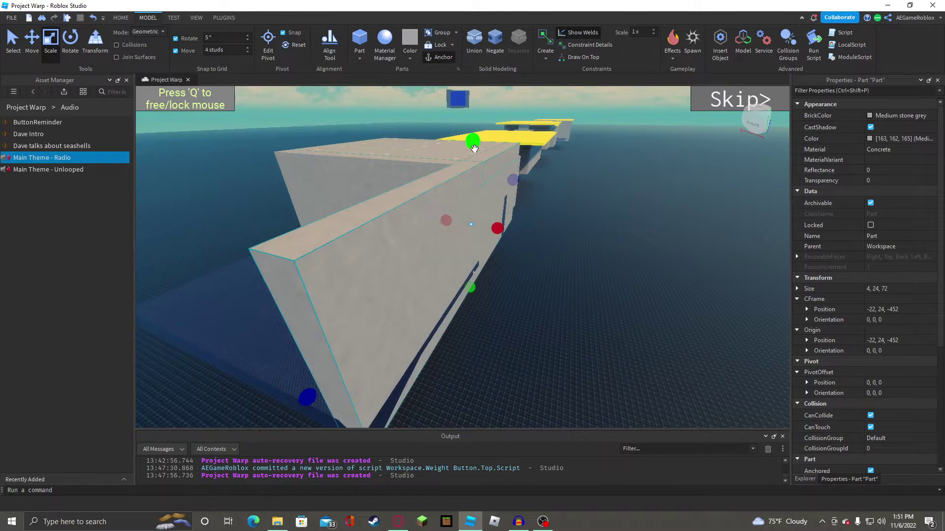
right_click_drag(474, 148, 230, 328)
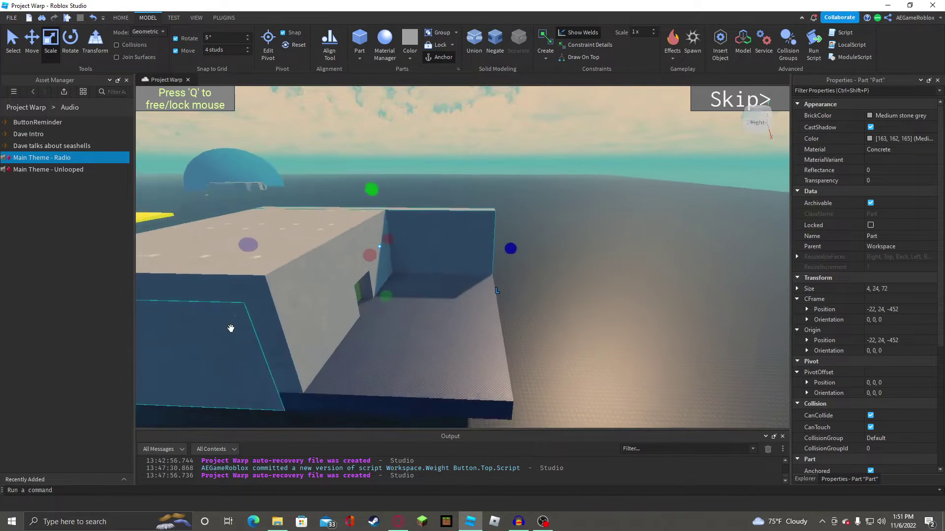
Extend the second concrete side wall to 72 studs long and raise its height to 24 studs.
key("ctrl+z")
key("ctrl+z")
left_click_drag(320, 355, 530, 352)
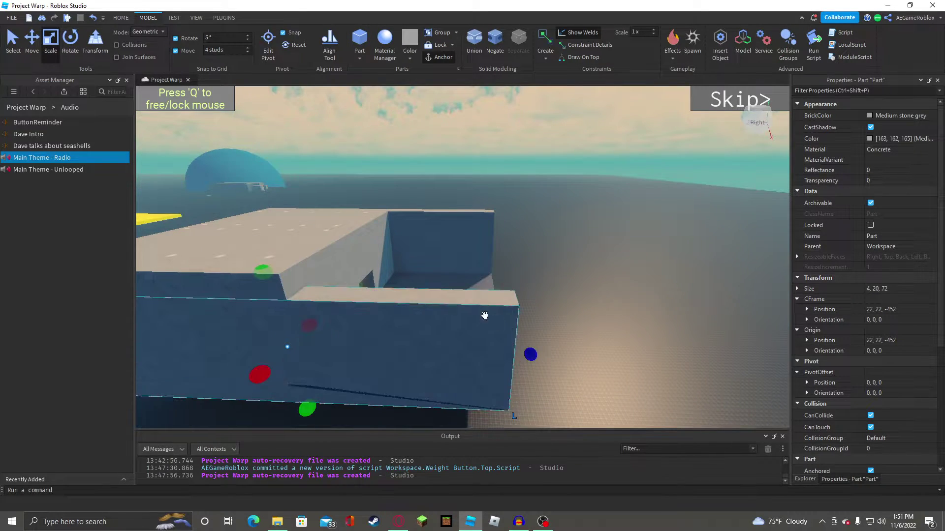
right_click_drag(490, 326, 444, 240)
left_click_drag(445, 241, 467, 229)
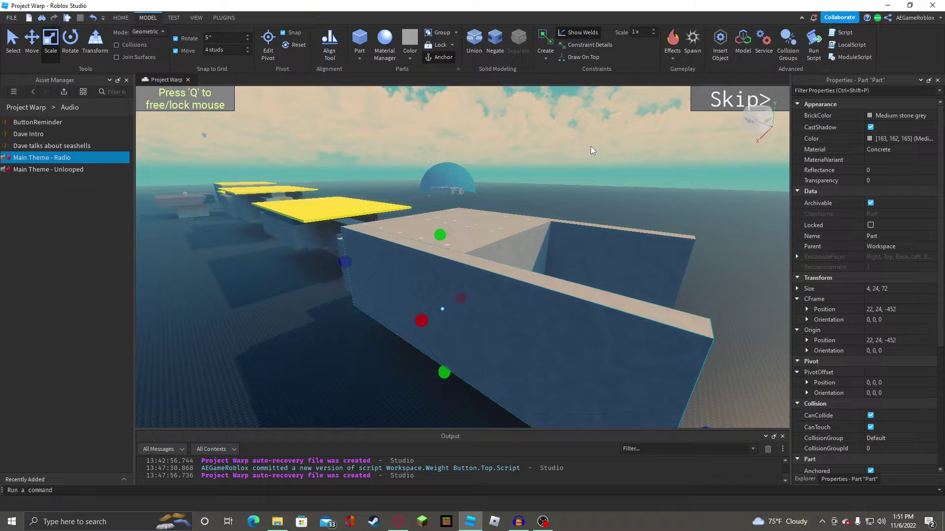
Extend the concrete roof slab over the open room between the side walls to a depth of 72 studs.
left_click(577, 213)
key("d")
right_click_drag(575, 191, 567, 190)
left_click(380, 220)
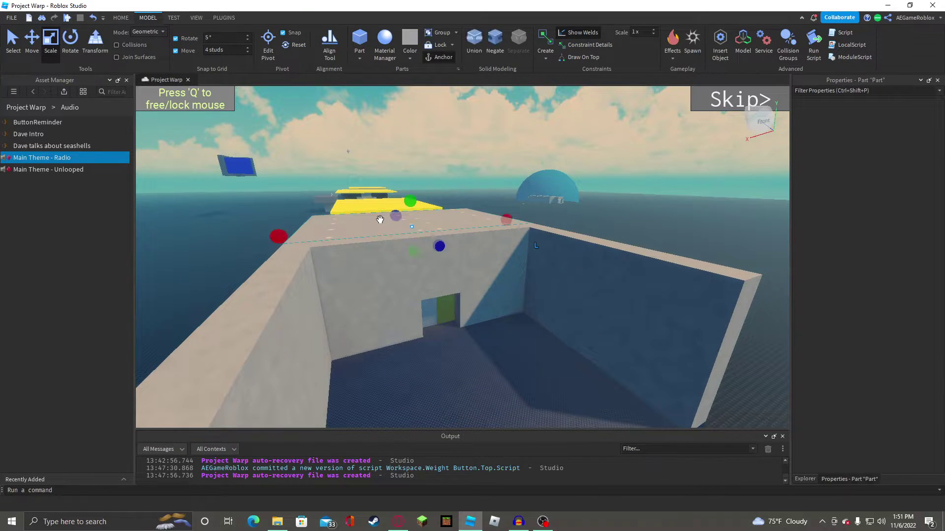
left_click_drag(441, 246, 632, 312)
key("s")
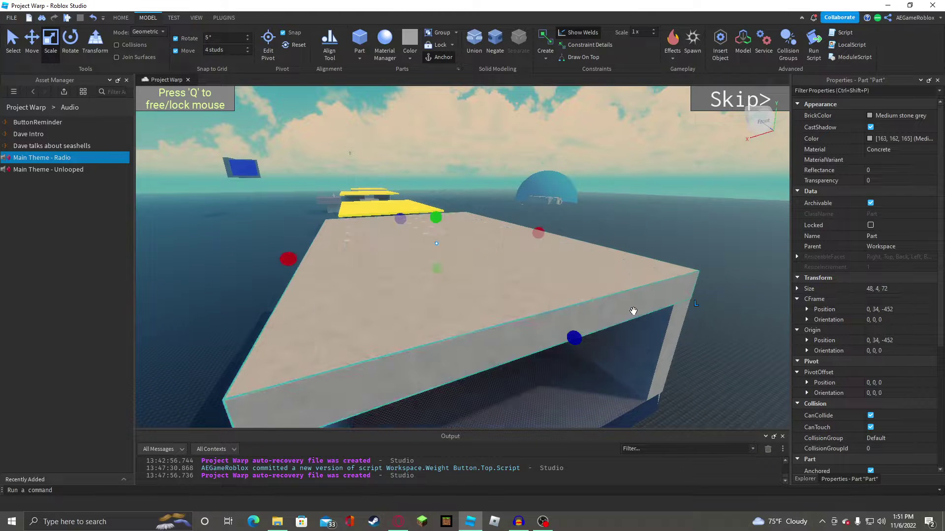
Copy a row of four neon ceiling lights from the adjoining room into the extended room, near the doorway wall.
left_click(645, 212)
key("w")
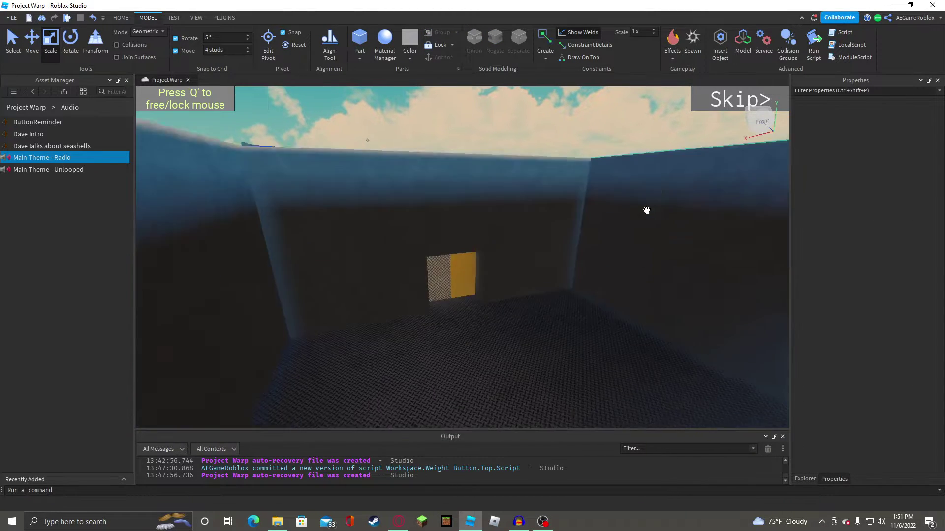
right_click_drag(647, 211, 433, 217)
key("s")
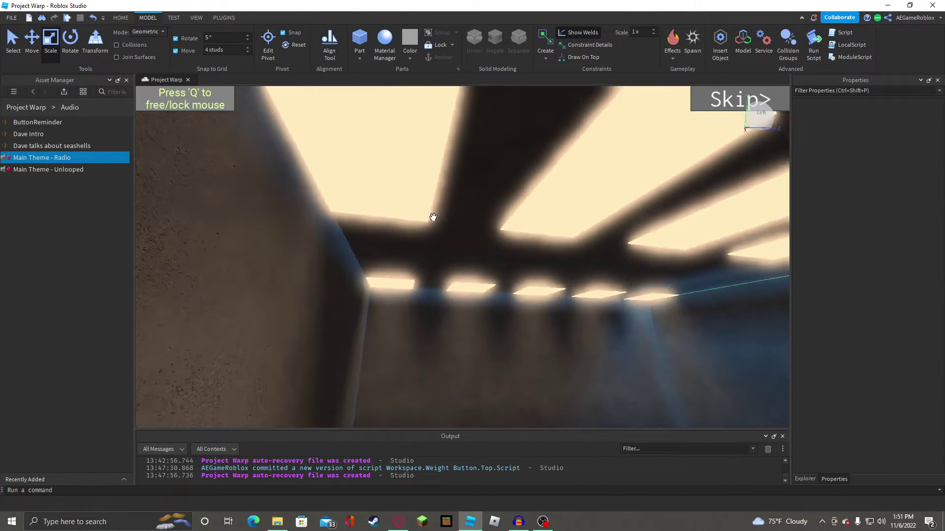
left_click(404, 287)
left_click(415, 181, "ctrl")
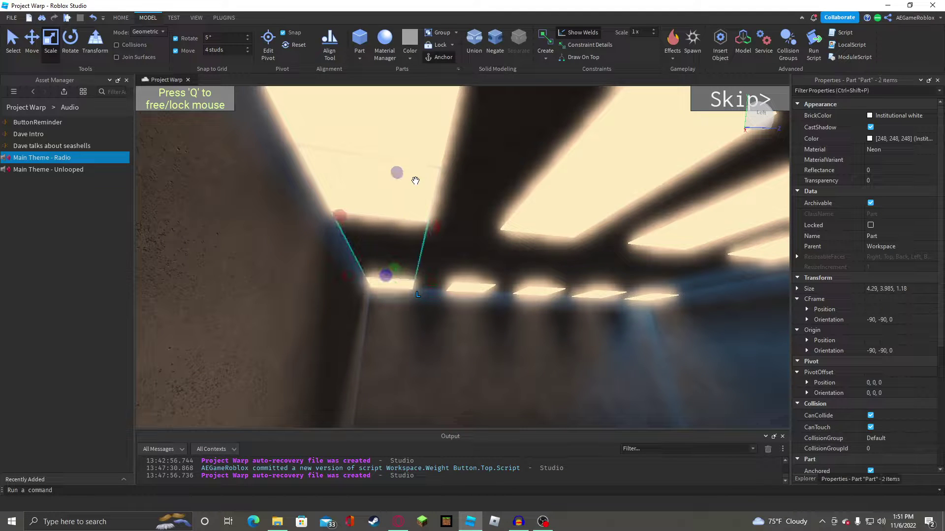
right_click_drag(445, 149, 584, 167)
right_click_drag(584, 166, 584, 166)
left_click(447, 318, "ctrl")
left_click(32, 44)
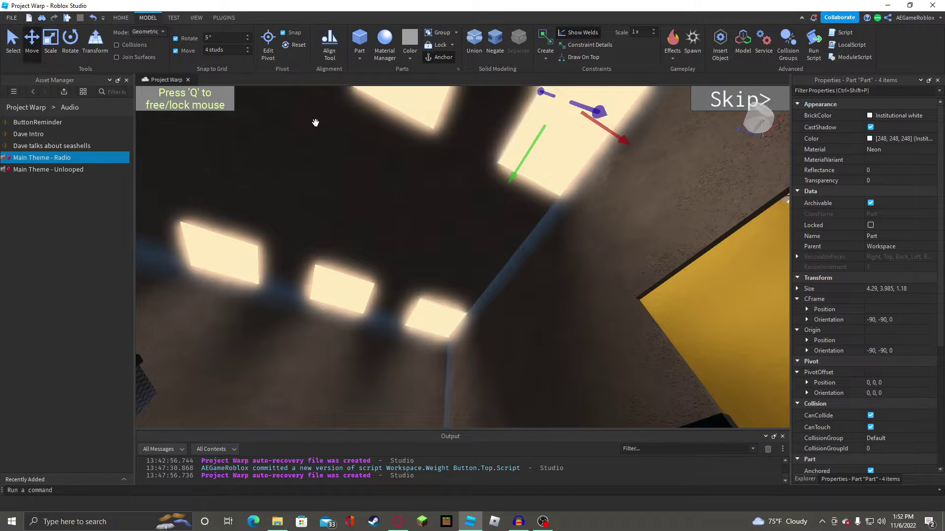
key("f")
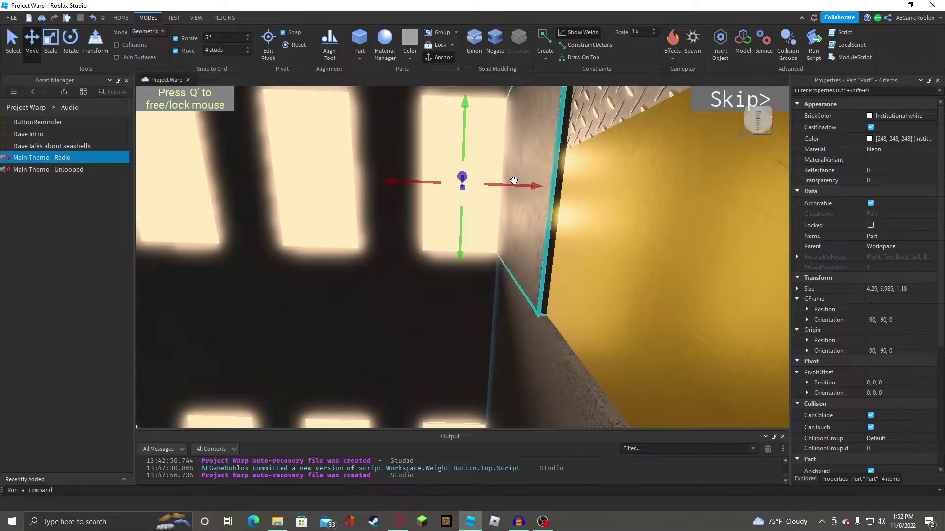
mouse_move(513, 185)
left_mouse_down()
mouse_move(533, 189)
mouse_move(507, 192)
left_mouse_up()
mouse_move(506, 191)
right_mouse_down()
mouse_move(498, 193)
mouse_move(506, 192)
right_mouse_up()
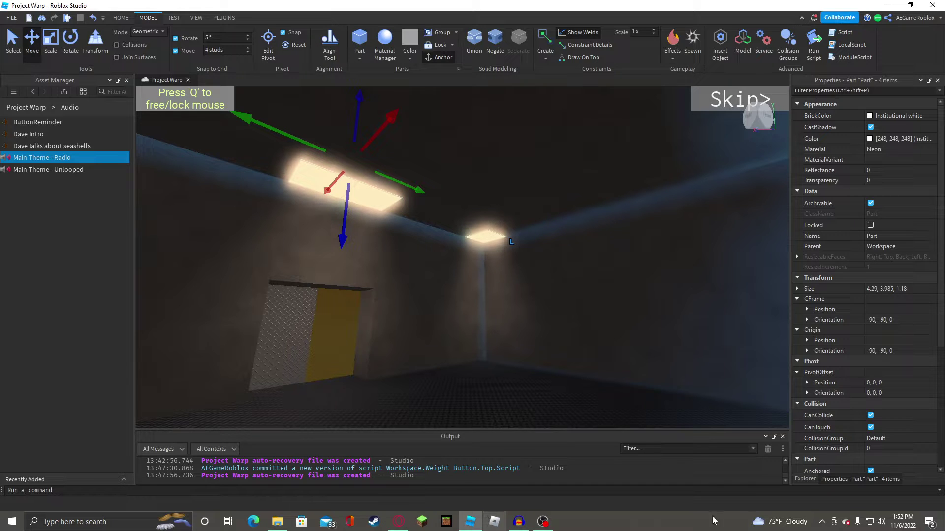
Inspect the extended room from inside, looking at its open end and the lit doorway wall.
key("w")
right_click_drag(501, 157, 502, 157)
key("w")
key("w")
key("w")
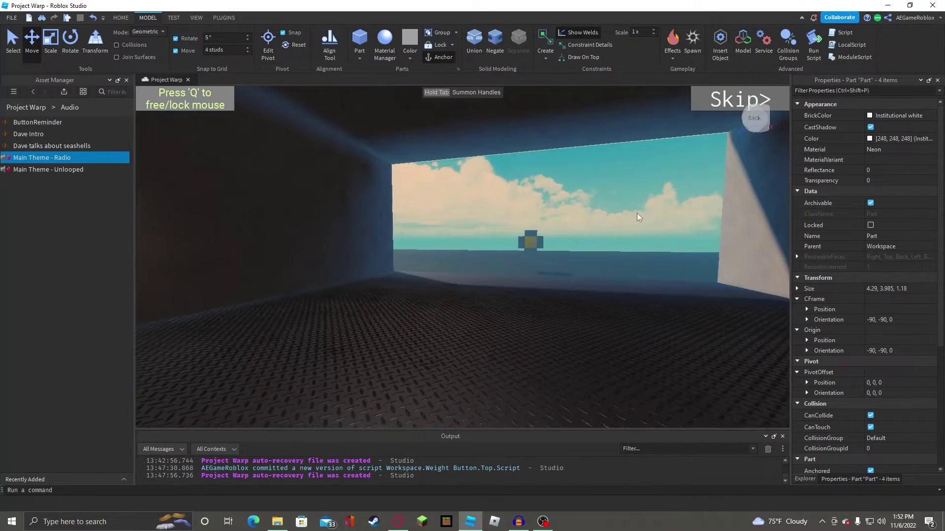
key("w")
right_click_drag(622, 198, 2, 196)
key("s")
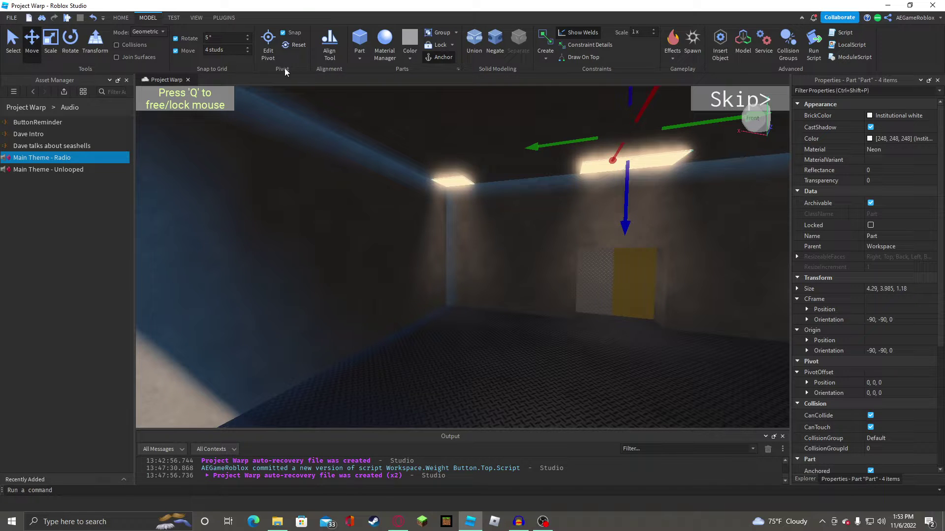
Repeat the row of four ceiling lights toward the open end of the extended room.
right_click_drag(521, 180, 403, 151)
key("w")
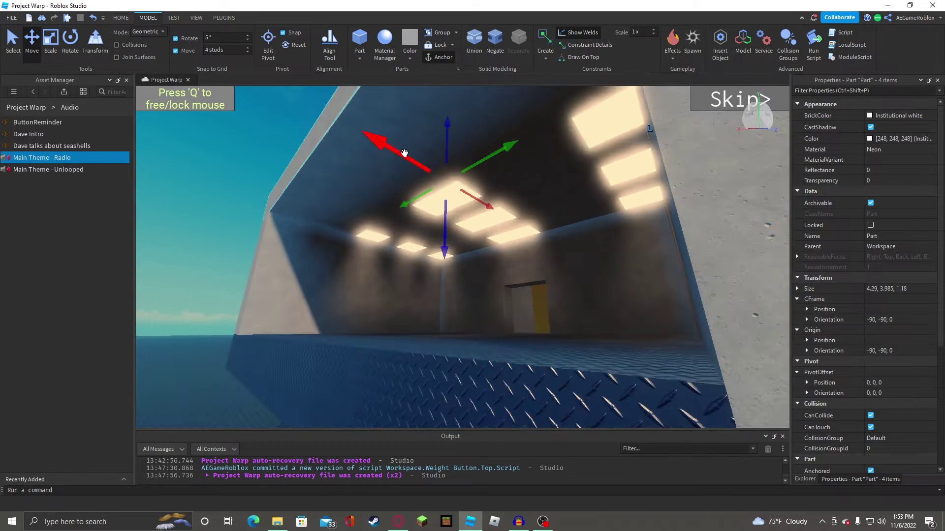
left_click_drag(403, 152, 337, 147)
mouse_move(373, 148)
right_mouse_down()
mouse_move(328, 153)
mouse_move(367, 152)
right_mouse_up()
key("s")
left_click(327, 155)
Examine the extended room's floor, walls, ceiling lights and open end from several angles.
key("w")
key("s")
key("a")
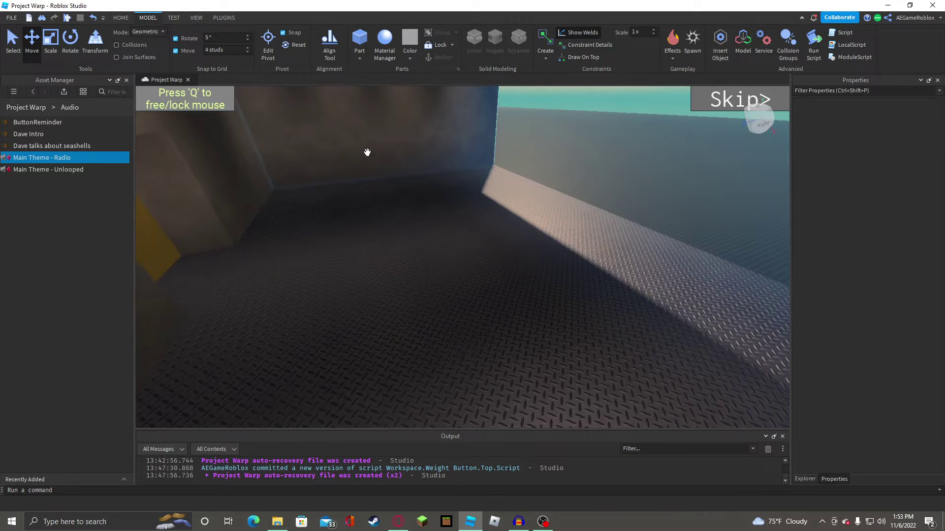
right_click_drag(333, 210, 332, 210)
key("d")
right_click_drag(400, 214, 401, 214)
key("s")
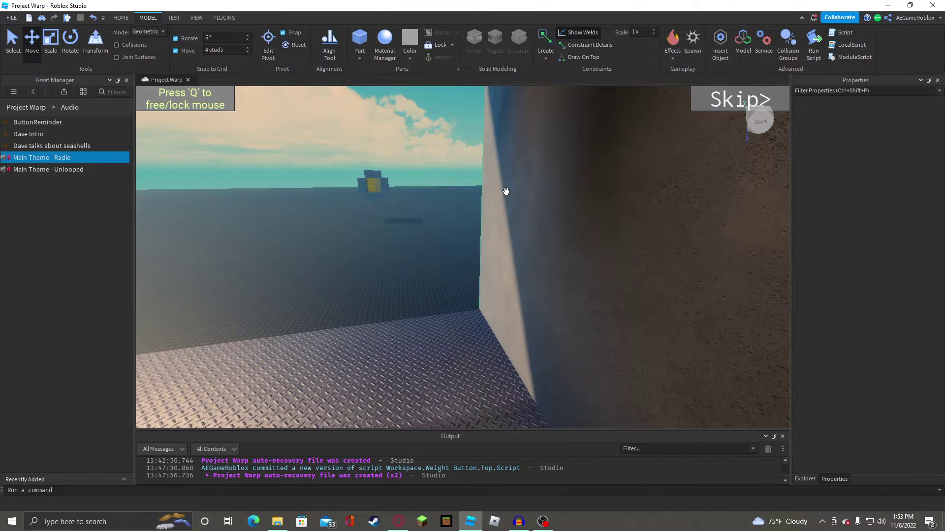
right_click_drag(506, 191, 505, 192)
key("w")
key("d")
key("s")
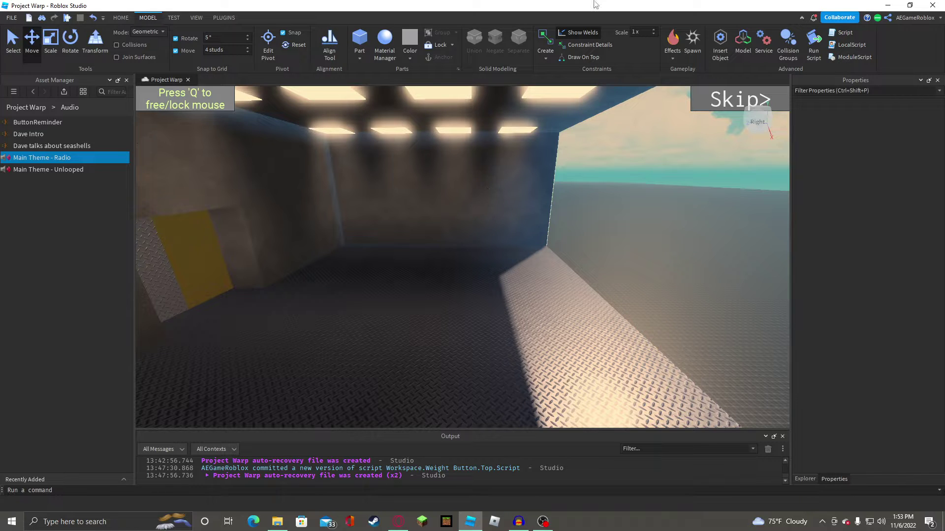
right_click_drag(643, 243, 281, 215)
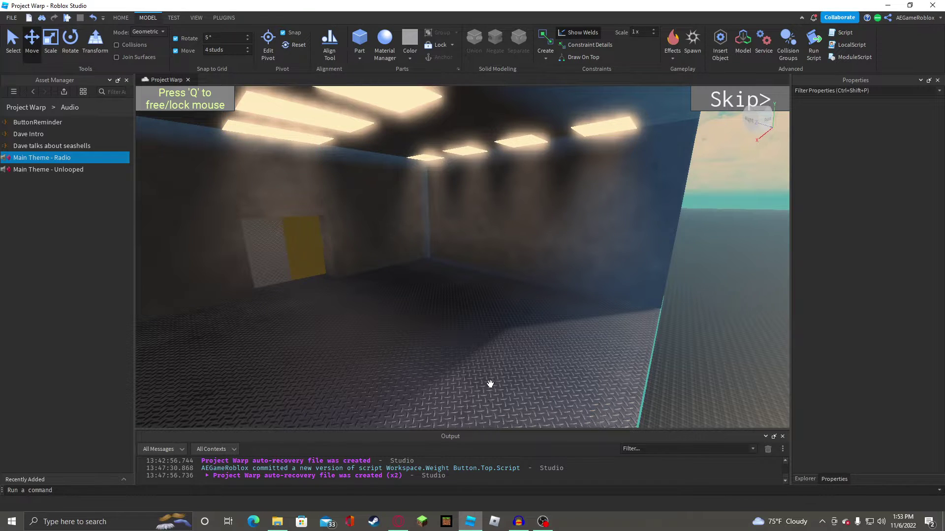
right_click_drag(490, 385, 489, 384)
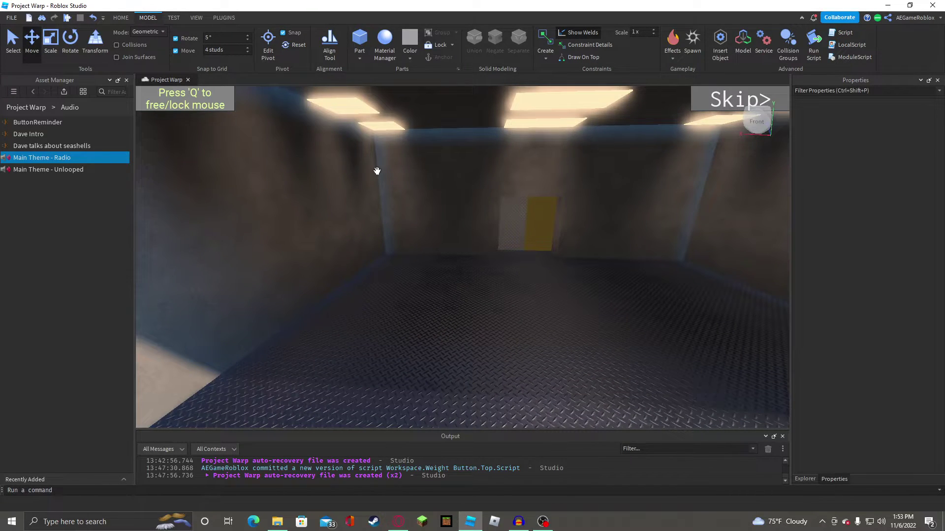
key("w")
right_click_drag(377, 171, 377, 171)
key("w")
key("s")
key("s")
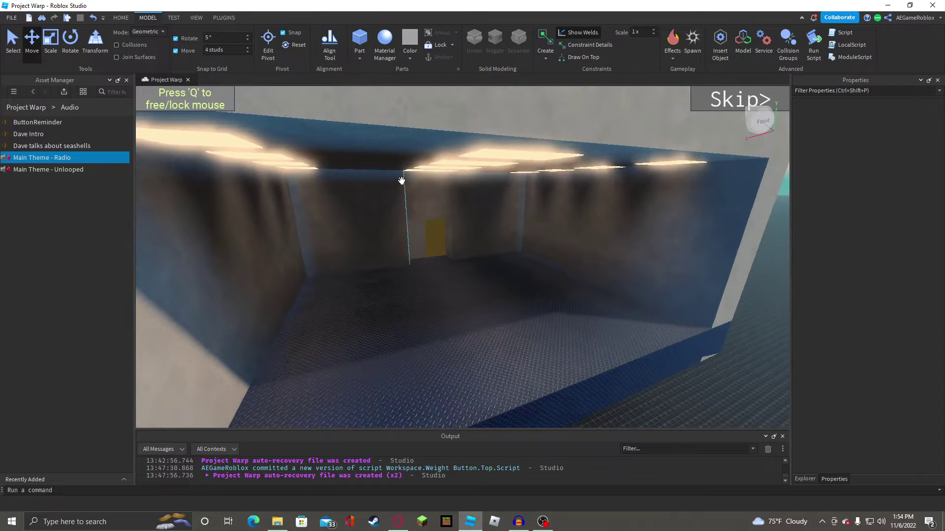
Clear all messages from the output log.
left_click(769, 448)
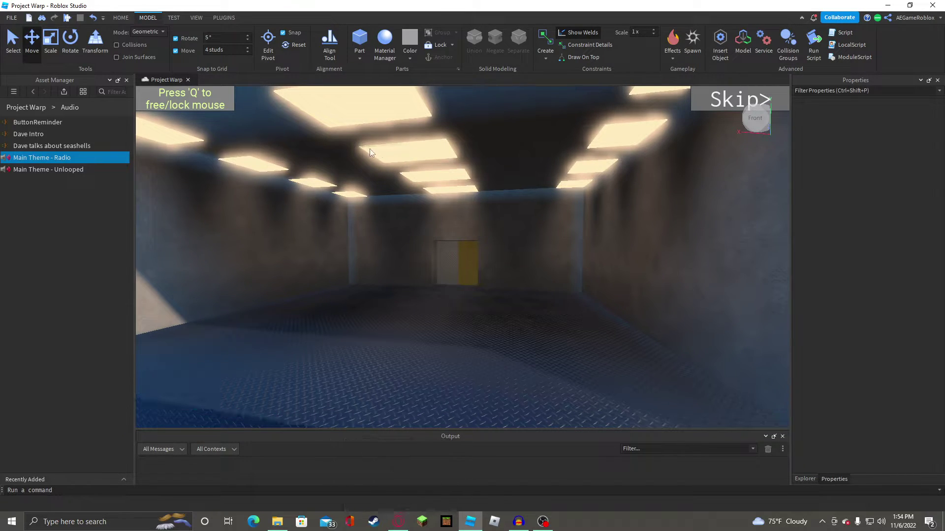
scroll(303, 176, "up", 2)
right_click_drag(303, 177, 315, 178)
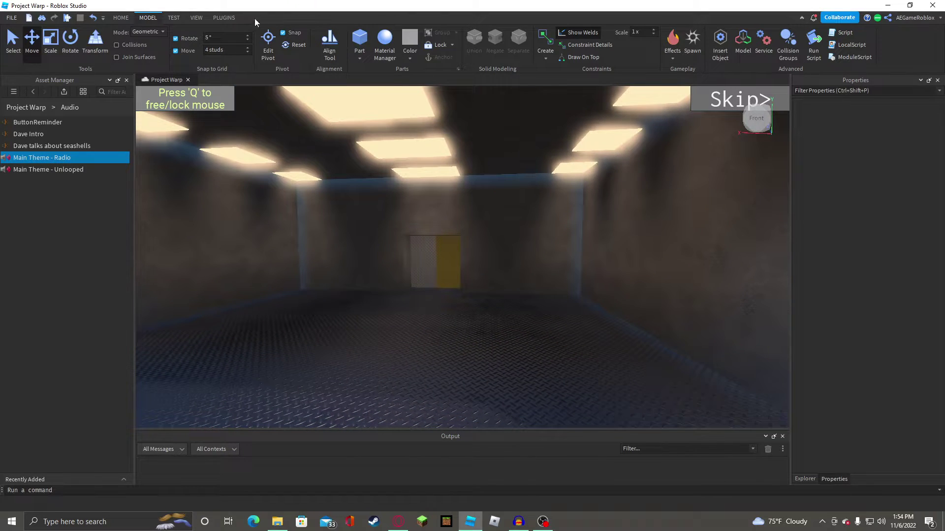
Set the side wall at X 22 to Smoky grey with the DiamondPlate material.
left_click(120, 18)
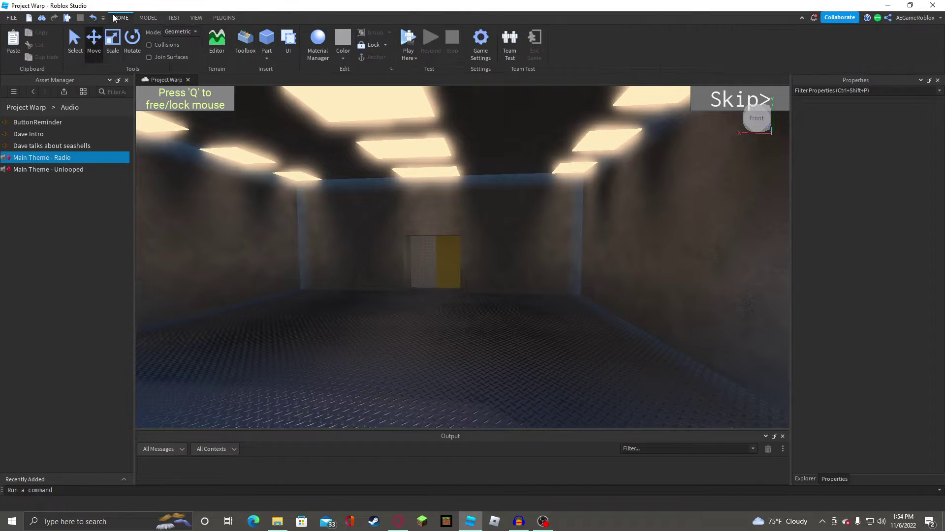
right_click_drag(425, 275, 275, 253)
scroll(425, 276, "down", 2)
scroll(445, 243, "up", 6)
scroll(445, 243, "down", 2)
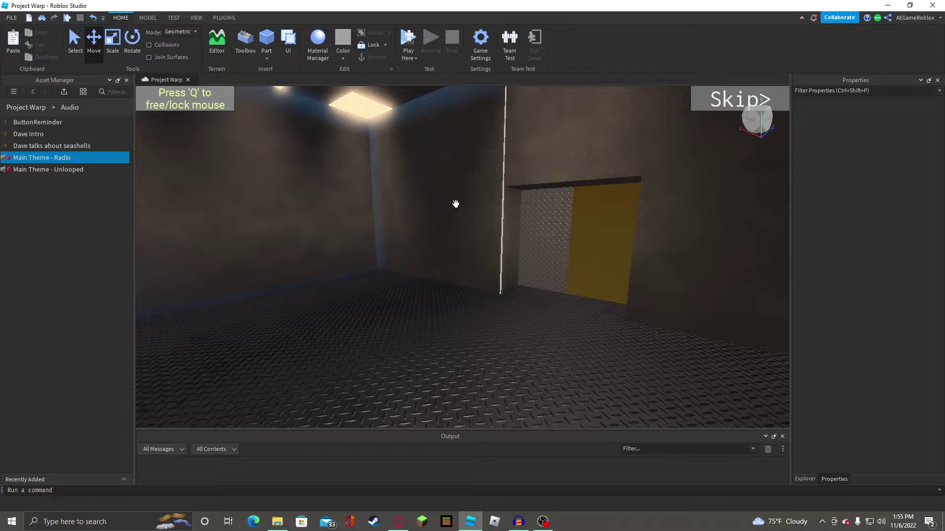
left_click(326, 196)
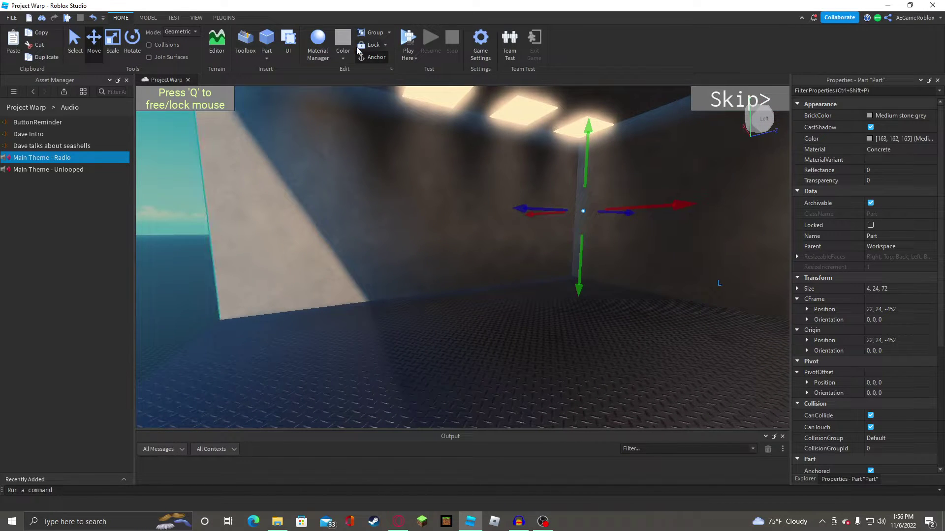
left_click(886, 115)
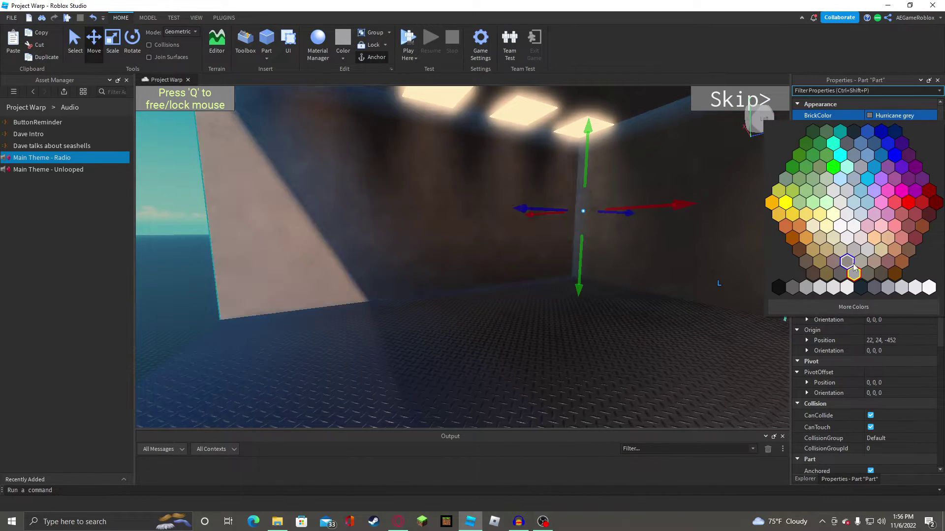
left_click(861, 288)
left_click(886, 150)
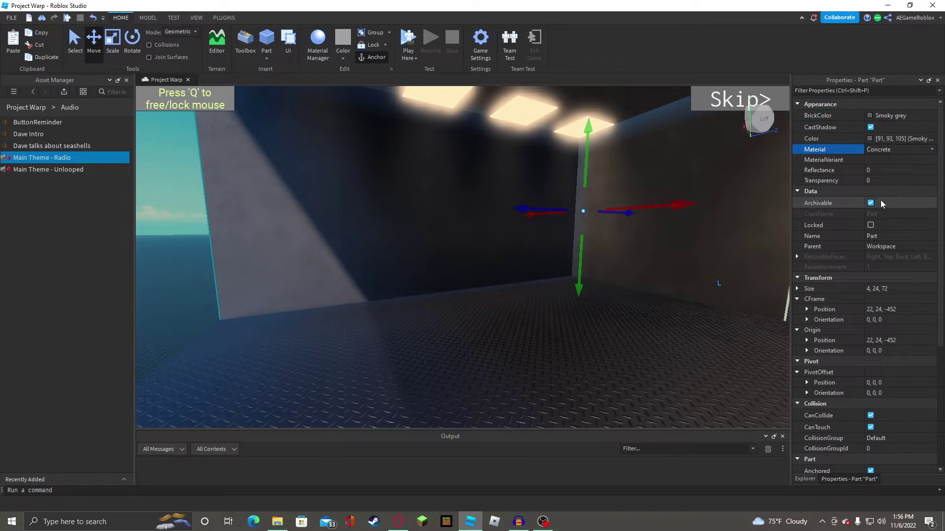
left_click(888, 152)
left_click(886, 210)
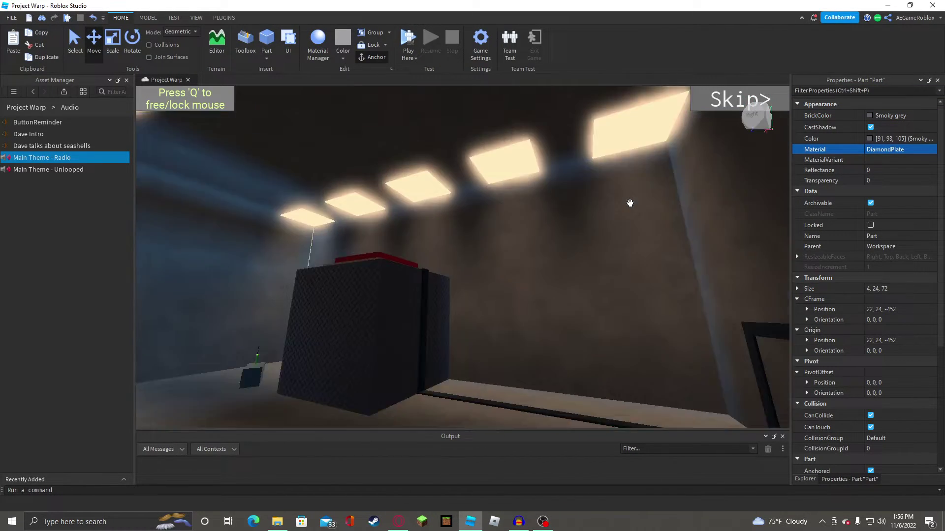
Set the opposite side wall at X -22 to Smoky grey with the DiamondPlate material.
right_click_drag(629, 202, 453, 267)
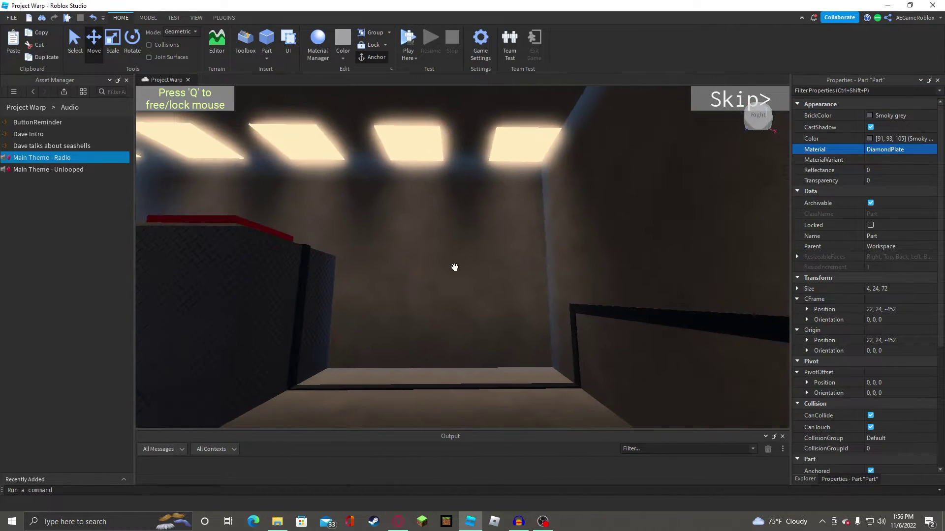
left_click(454, 267)
left_click(900, 115)
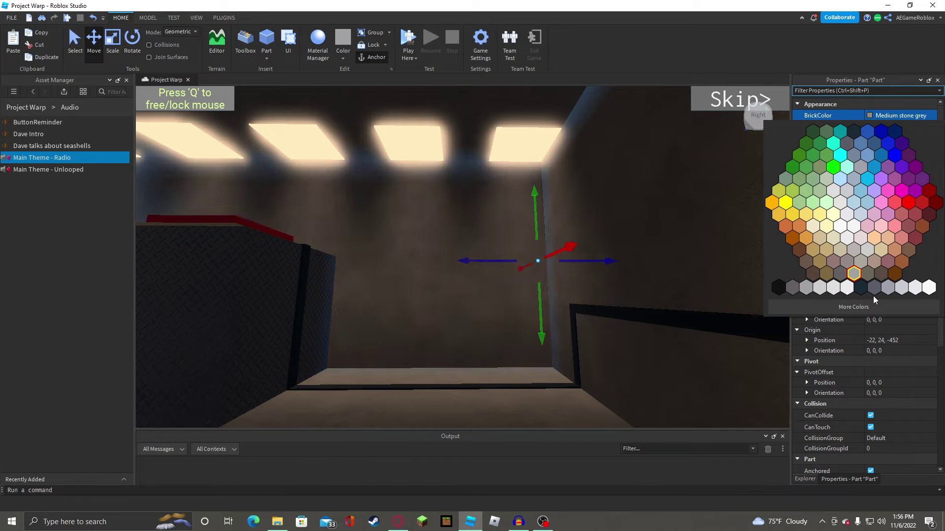
left_click(874, 287)
left_click(881, 152)
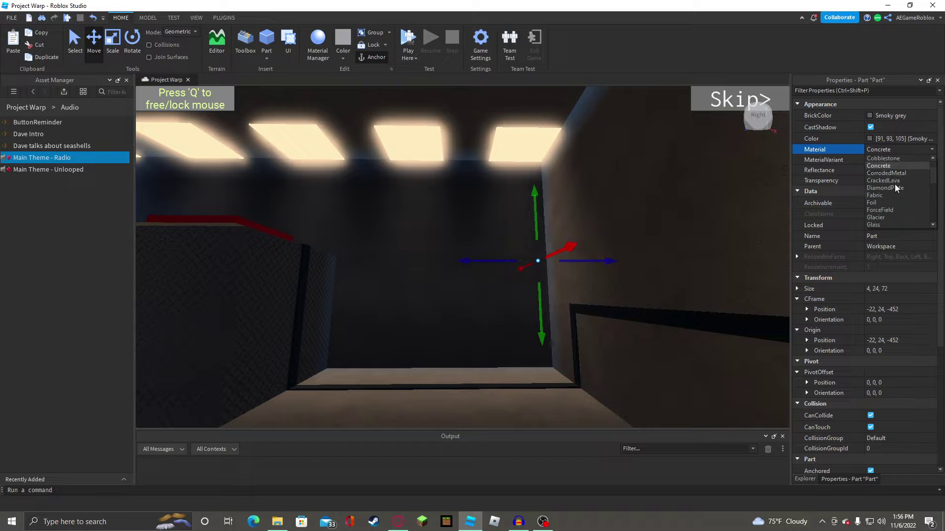
left_click(901, 218)
left_click(902, 151)
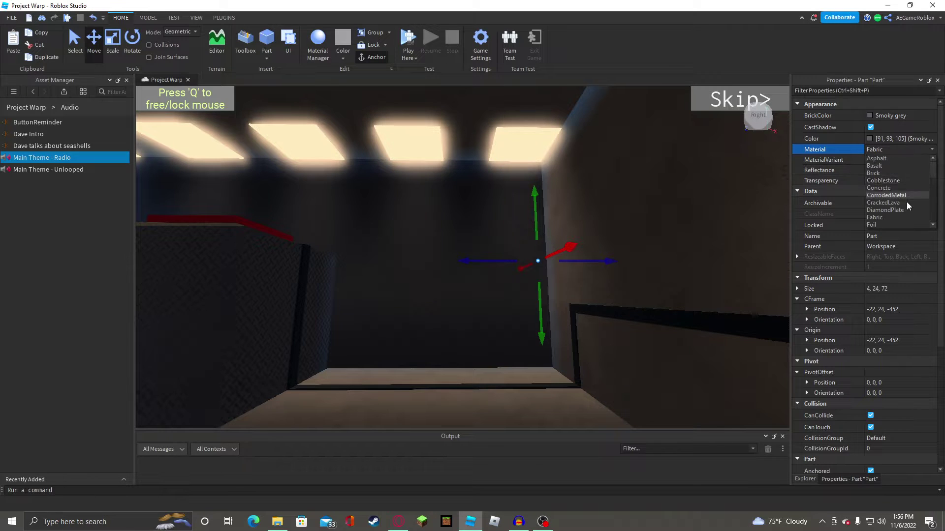
left_click(907, 211)
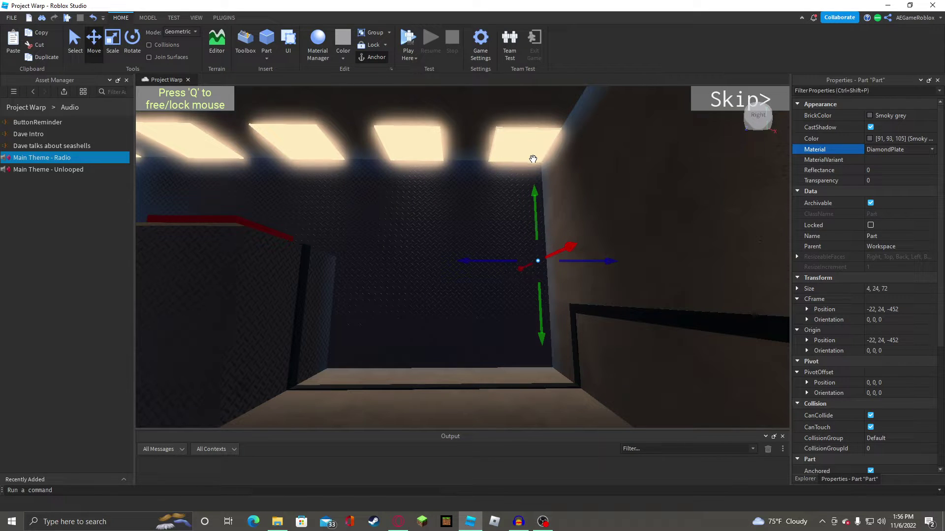
Take the eight horizontal Smoky grey metal slats from the earlier room's side opening and place the set in the new room.
key("d")
right_click_drag(533, 157, 509, 232)
key("s")
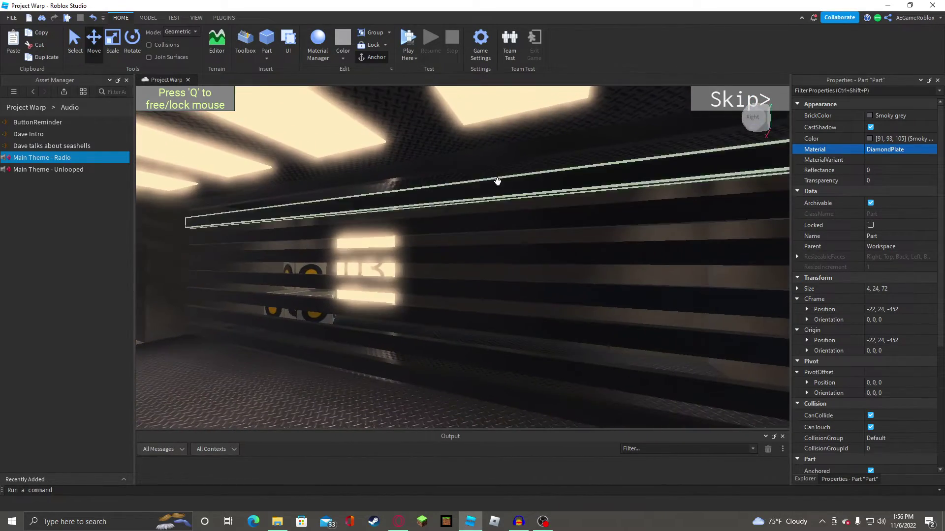
left_click(497, 181)
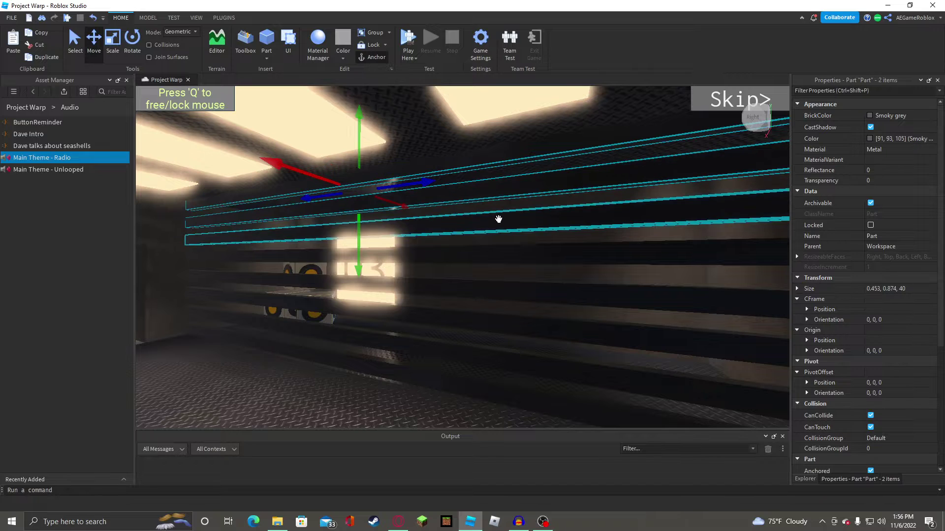
left_click(498, 217, "ctrl")
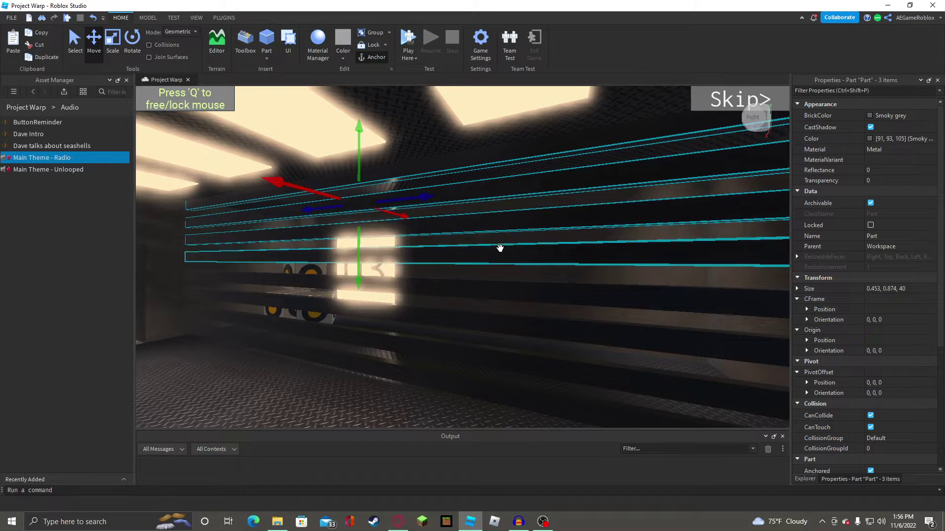
left_click(500, 249, "ctrl")
left_click(511, 287, "ctrl")
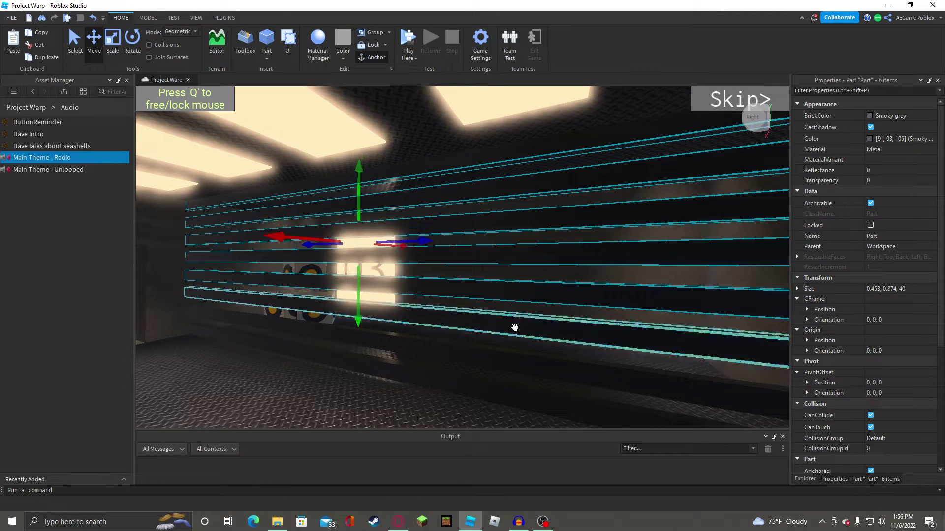
left_click(512, 399, "ctrl")
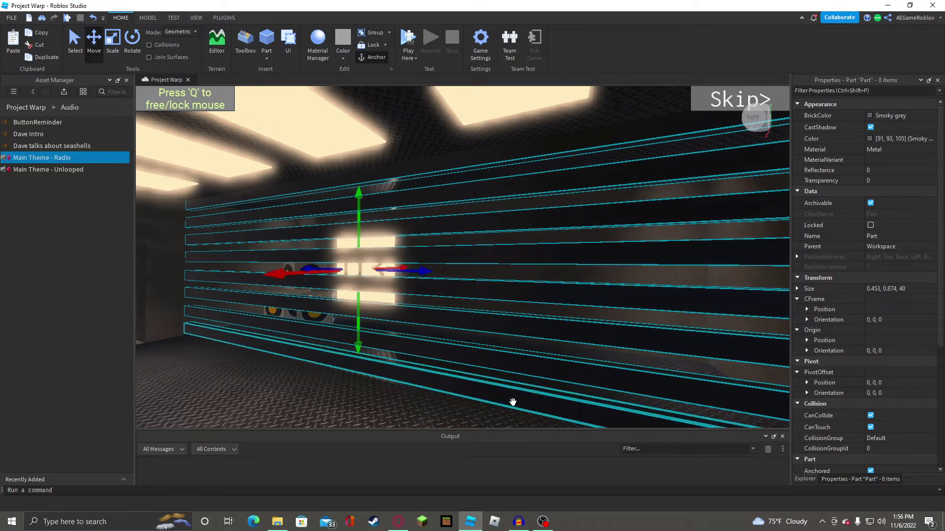
key("s")
left_click_drag(416, 270, 506, 281)
key("d")
scroll(507, 281, "up", 10)
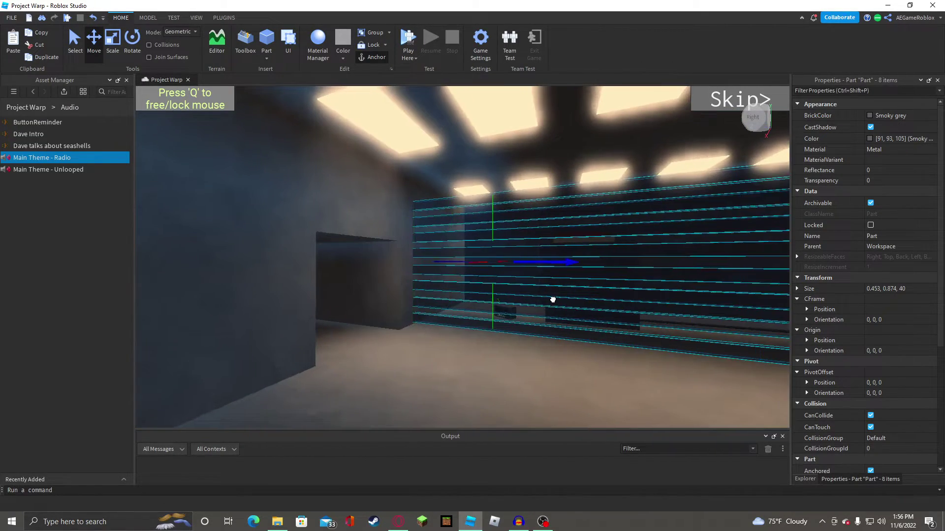
Rotate the set of eight slats about the vertical axis to an orientation of 0, -90, 0.
key("w")
right_click_drag(369, 148, 419, 263)
key("ctrl+4")
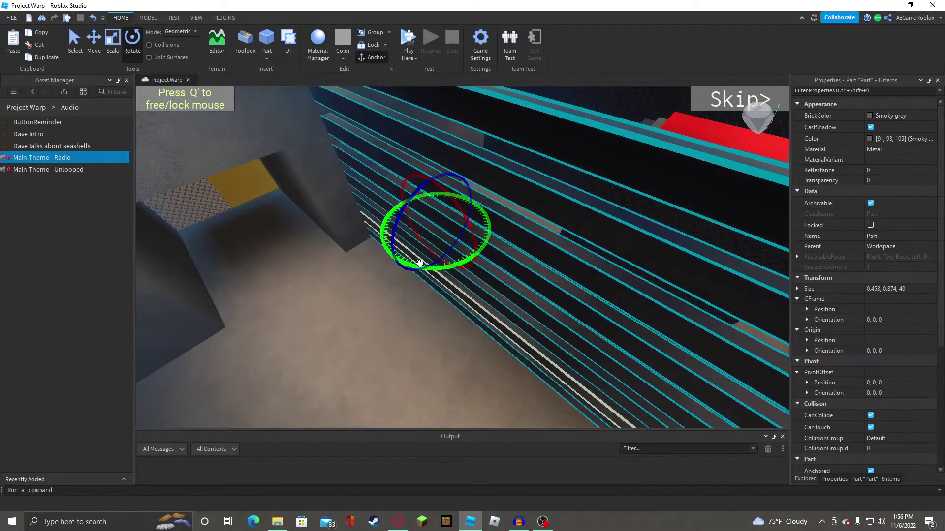
left_click_drag(421, 266, 387, 216)
right_click_drag(540, 180, 541, 181)
key("s")
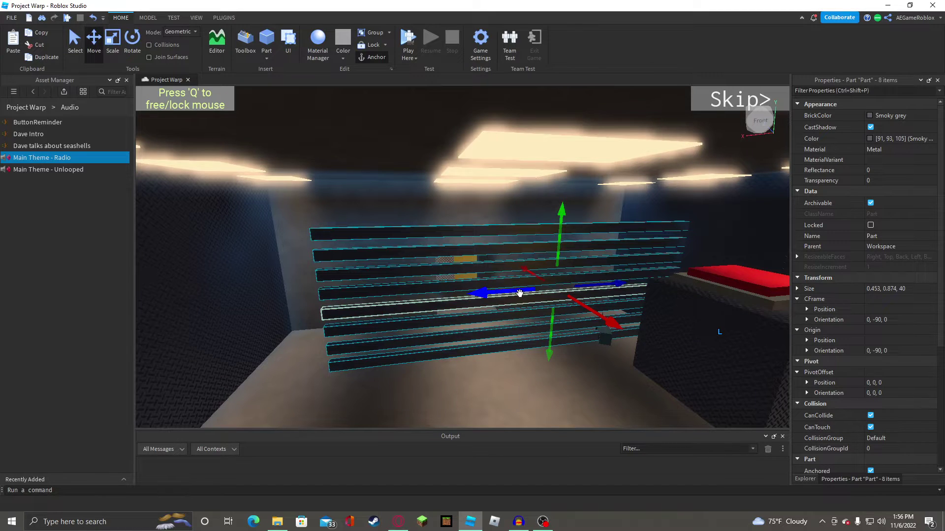
Shift the rotated slats across the room between the side walls and move them toward the open end to Z -476.
left_click_drag(515, 291, 433, 294)
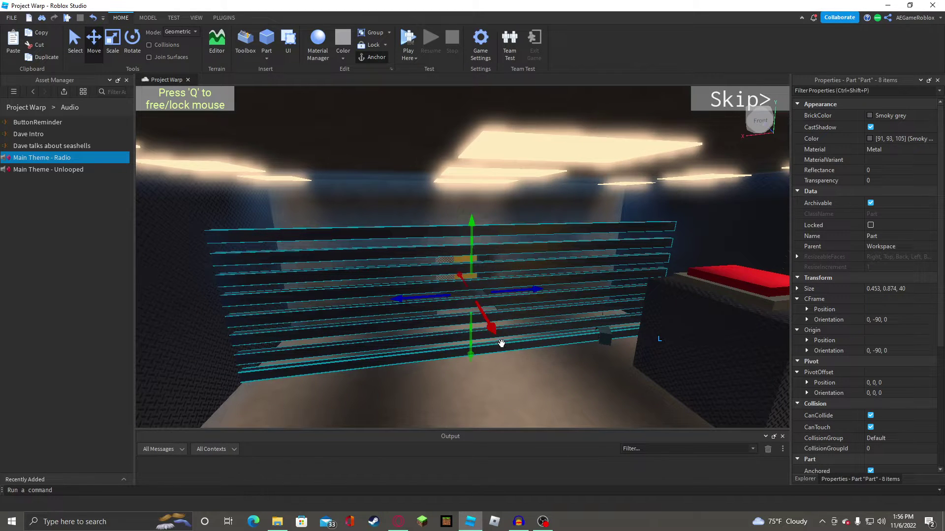
key("s")
left_click_drag(485, 327, 513, 424)
key("q")
right_click_drag(513, 424, 591, 256)
key("w")
key("a")
key("d")
key("s")
key("w")
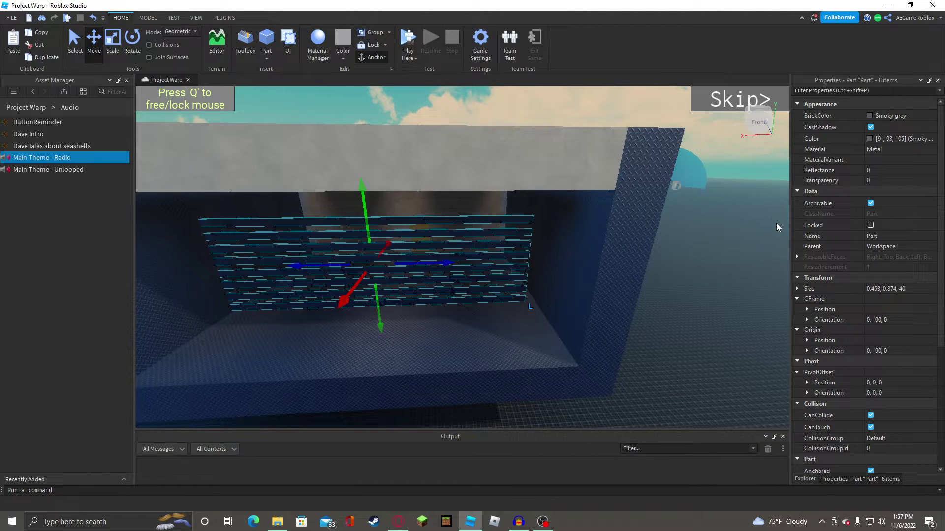
Lengthen the slats one by one to 44 studs so they span up to both side walls.
left_click(678, 231)
left_click(517, 219)
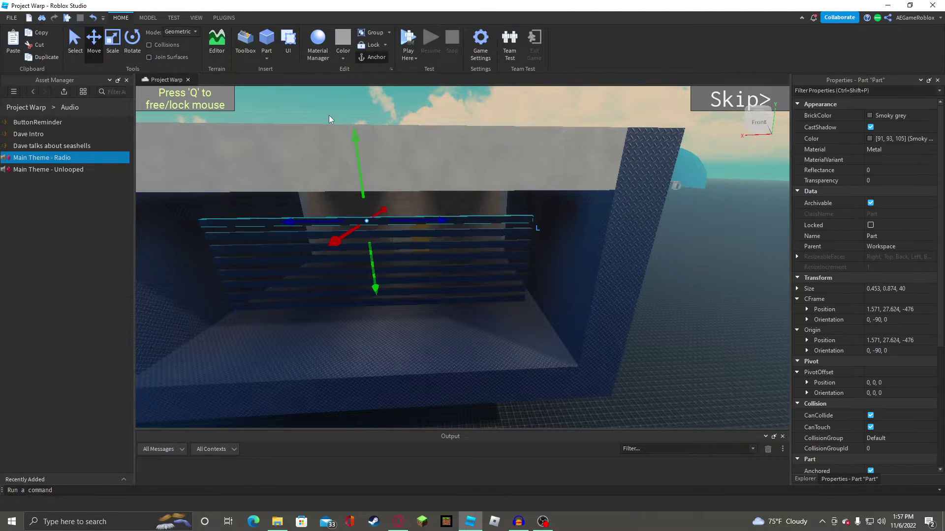
key("ctrl+3")
scroll(468, 221, "up", 3)
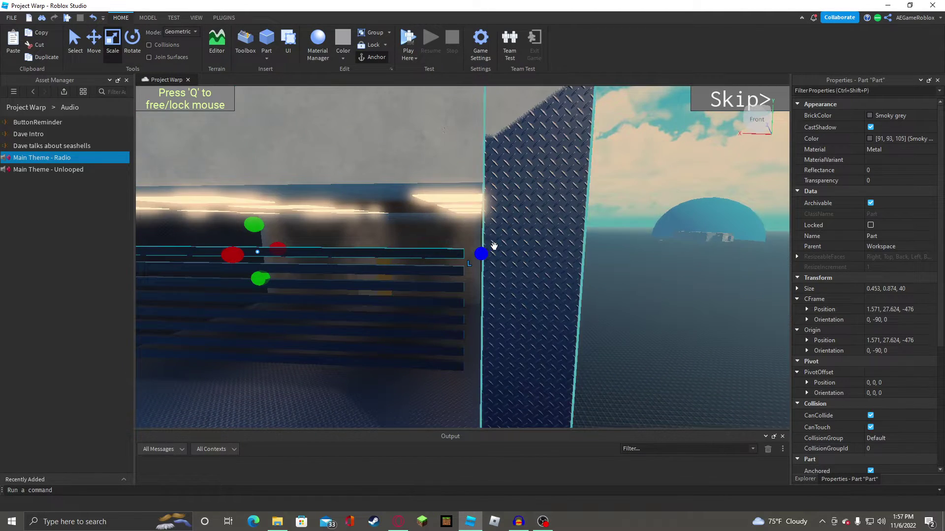
key("w")
key("a")
left_click_drag(529, 258, 558, 324)
left_click(463, 282)
left_click(501, 323)
key("q")
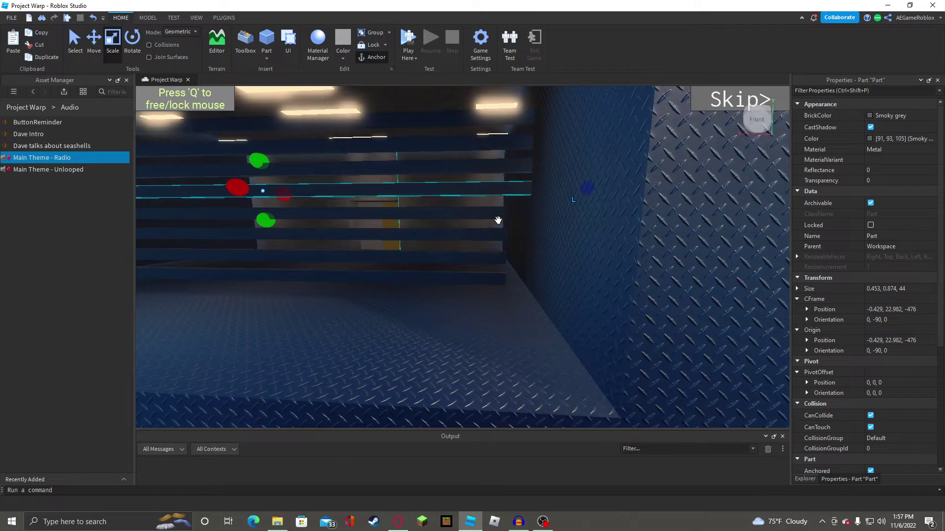
left_click(498, 219)
left_click_drag(525, 213, 547, 277)
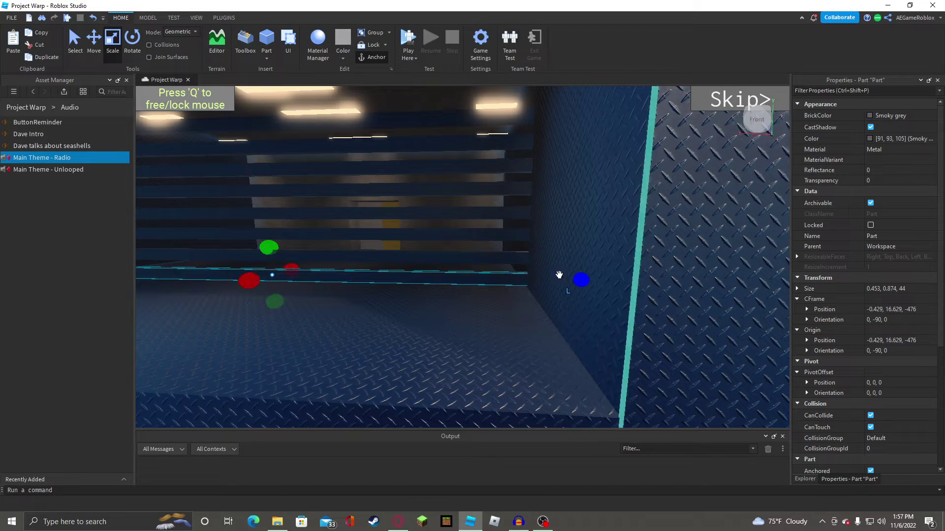
Select all eight lengthened slats and move them together deeper into the room, away from the open end.
left_click(505, 260, "ctrl")
left_click(514, 237, "ctrl")
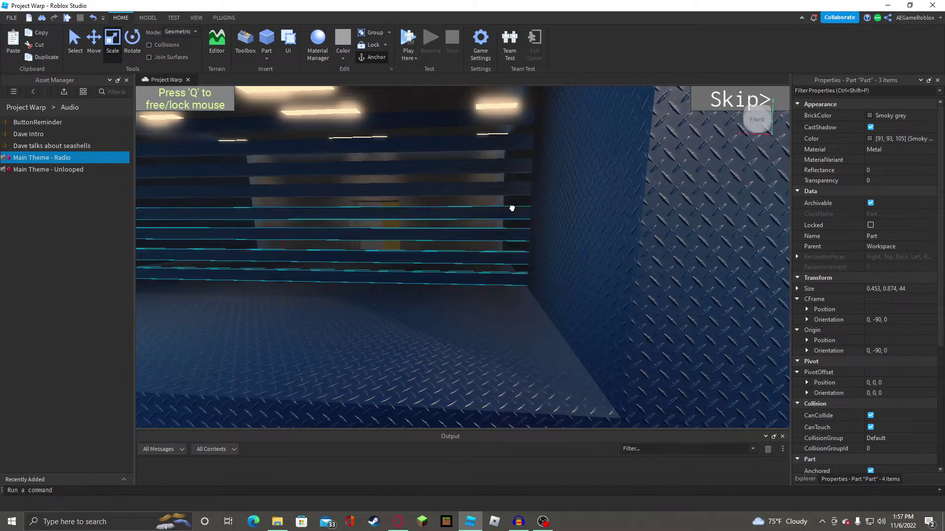
left_click(507, 197, "ctrl")
left_click(504, 175, "ctrl")
left_click(505, 147, "ctrl")
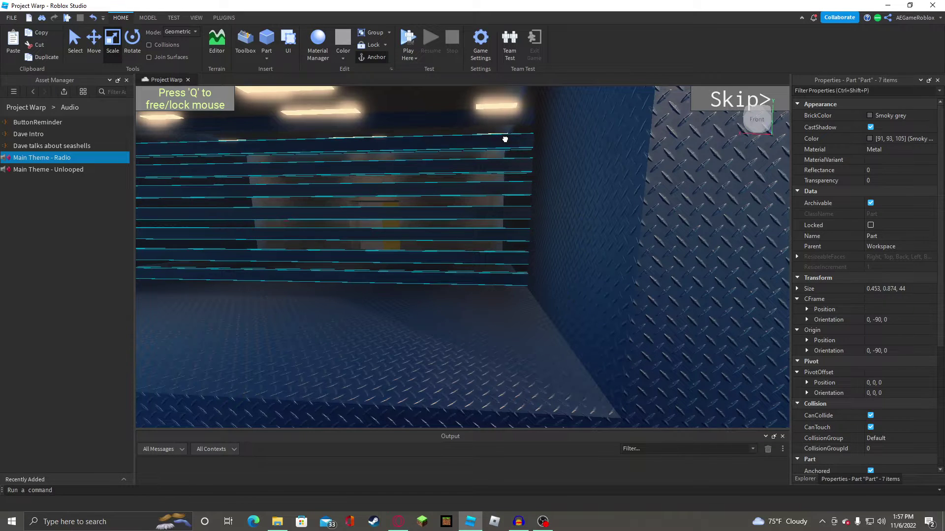
left_click(505, 127, "ctrl")
left_click(501, 112, "ctrl")
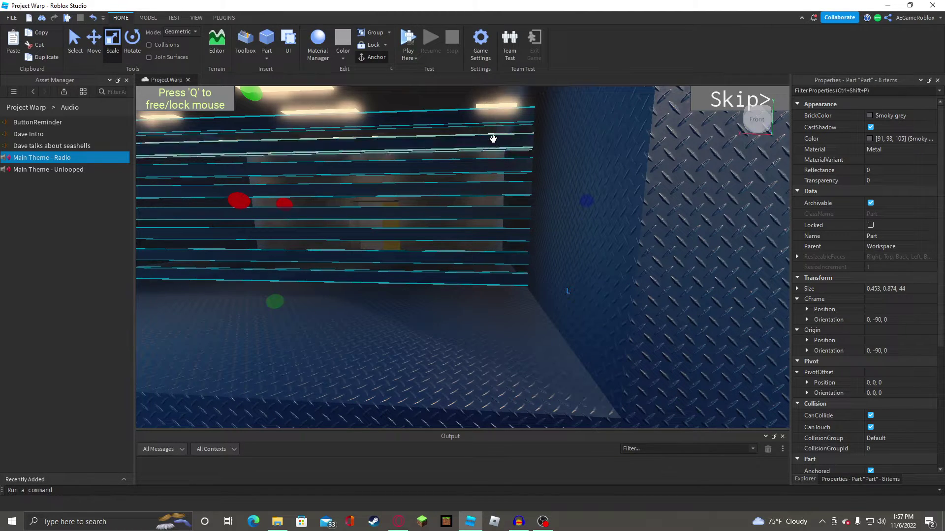
key("s")
right_click_drag(495, 147, 495, 148)
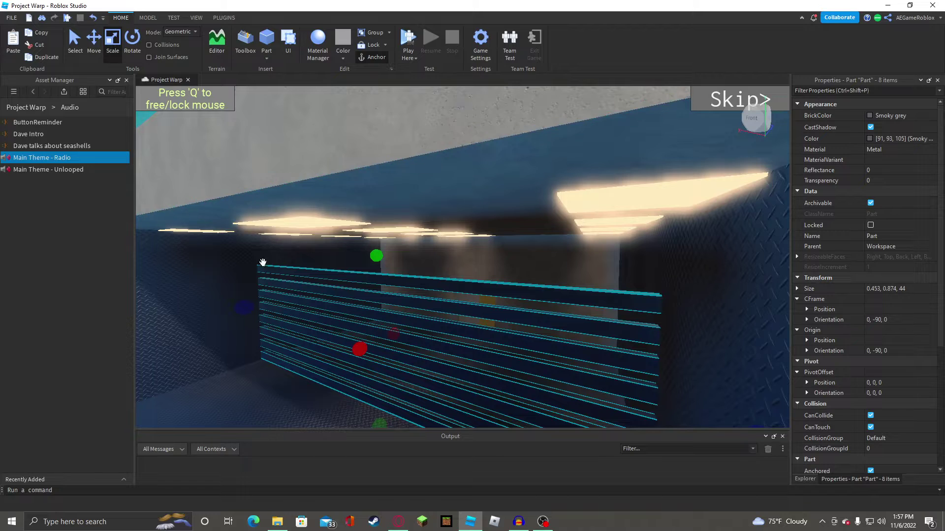
left_click(94, 43)
left_click_drag(328, 367, 427, 324)
Move the slat set farther inward to Z -460 and clear the selection.
key("w")
right_click_drag(468, 282, 468, 282)
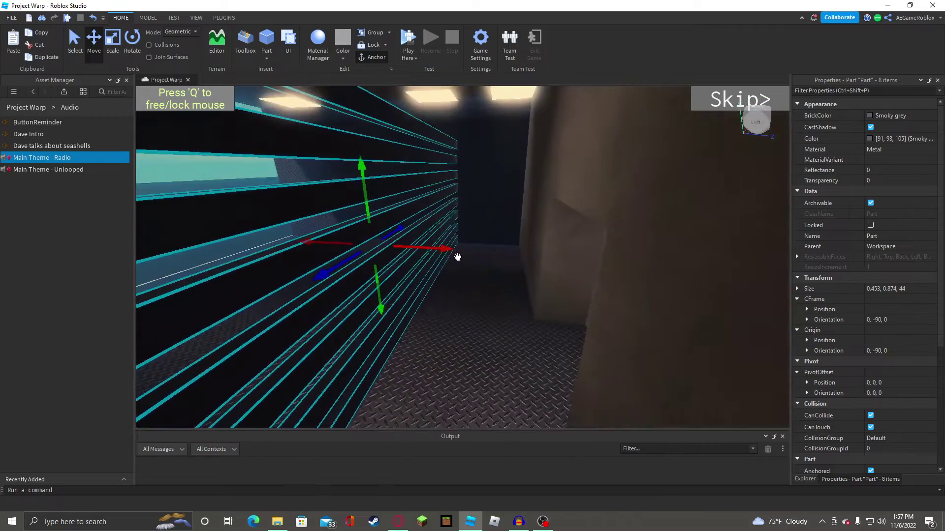
left_click_drag(441, 250, 493, 253)
right_click_drag(520, 240, 519, 241)
key("s")
scroll(491, 281, "down", 4)
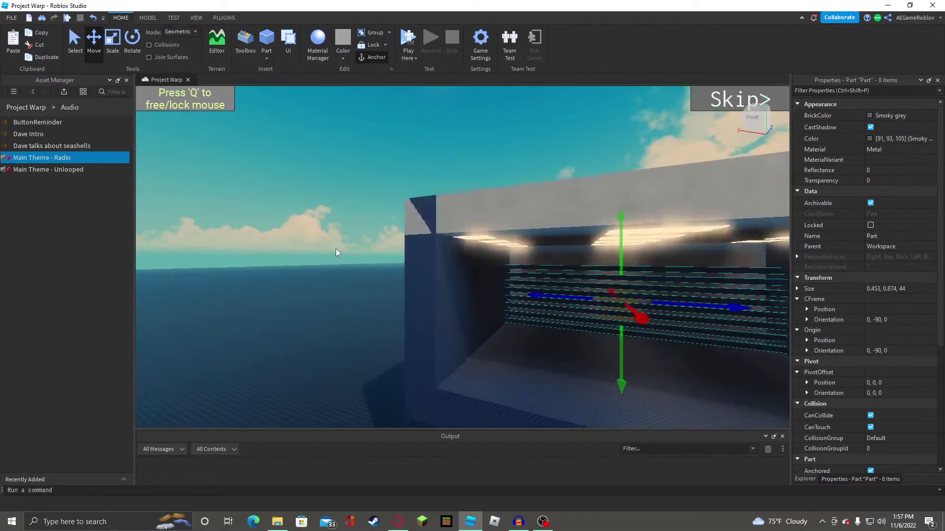
left_click(338, 253)
Set the move snapping to 0 studs and extend the slat stack up to the ceiling using its two topmost slats.
right_click_drag(361, 245, 361, 245)
scroll(361, 245, "up", 8)
left_click(367, 260)
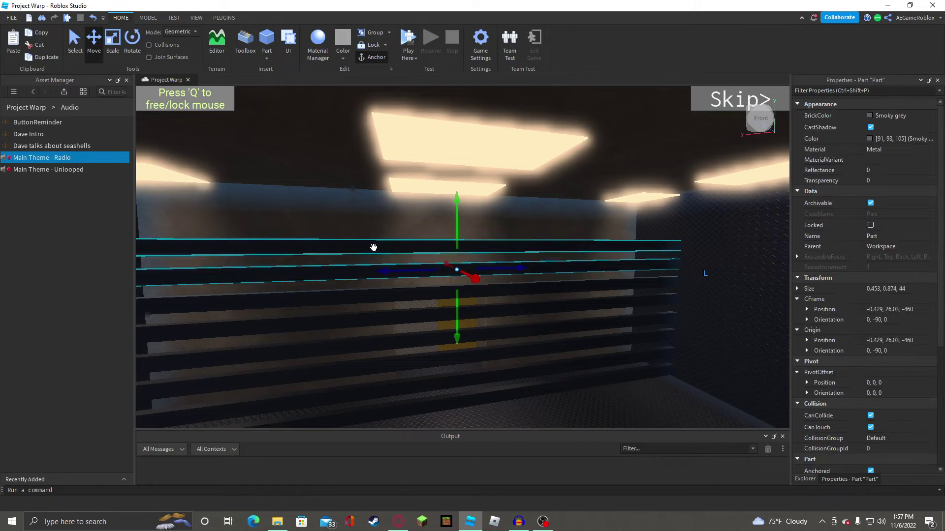
left_click_drag(426, 271, 447, 307)
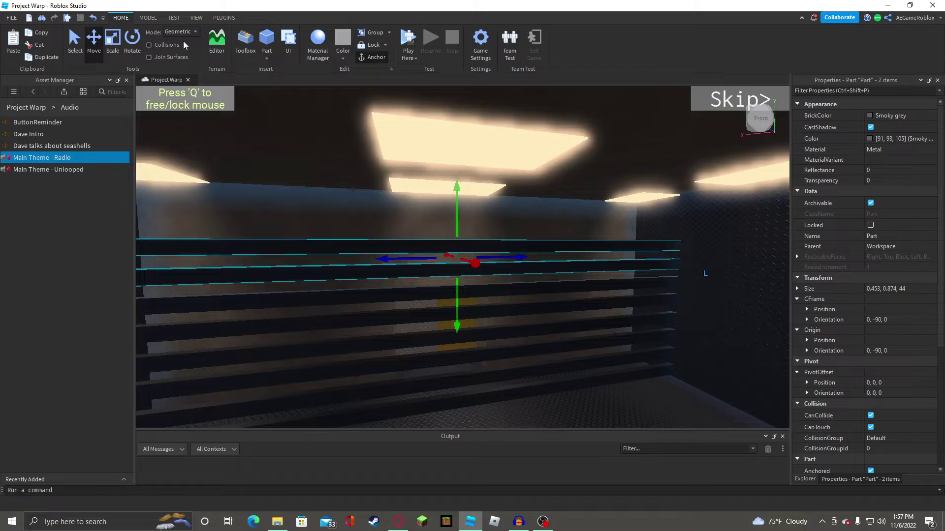
double_click(145, 20)
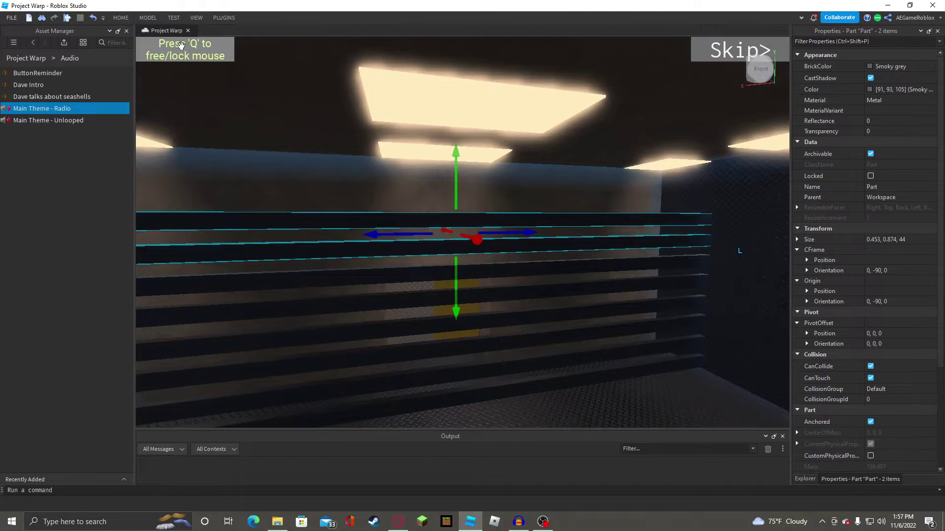
left_click(145, 20)
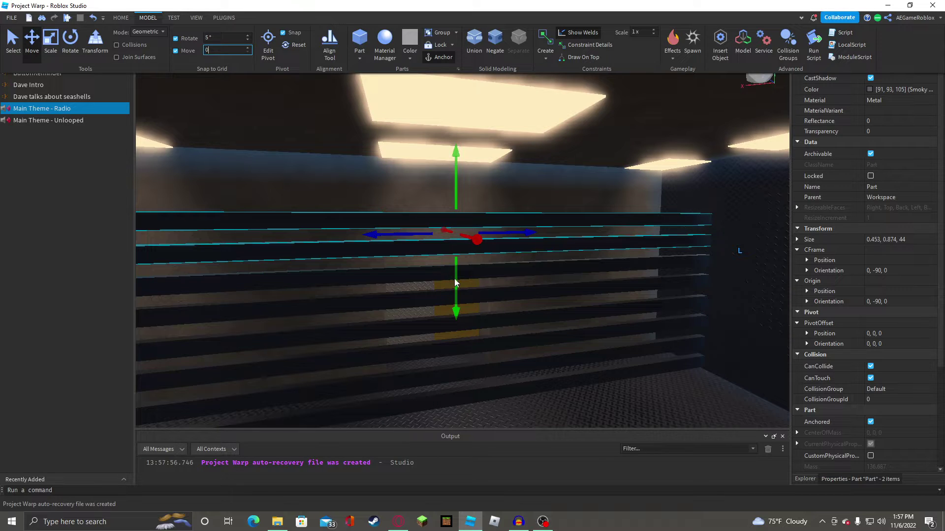
left_click_drag(455, 310, 455, 252)
key("s")
right_click_drag(455, 252, 456, 252)
key("w")
key("s")
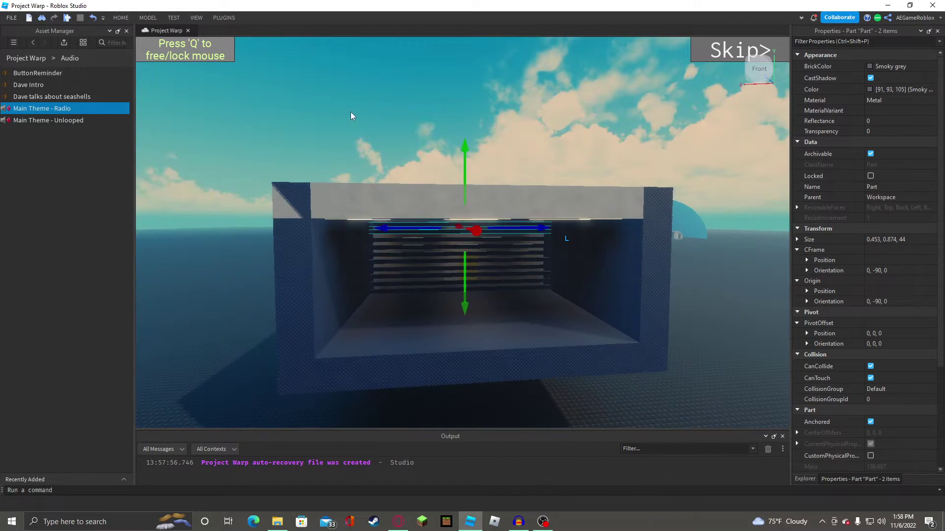
left_click(350, 111)
Try to shorten a copy of the side wall at X -22 to about 2 studs deep at the open end.
double_click(159, 19)
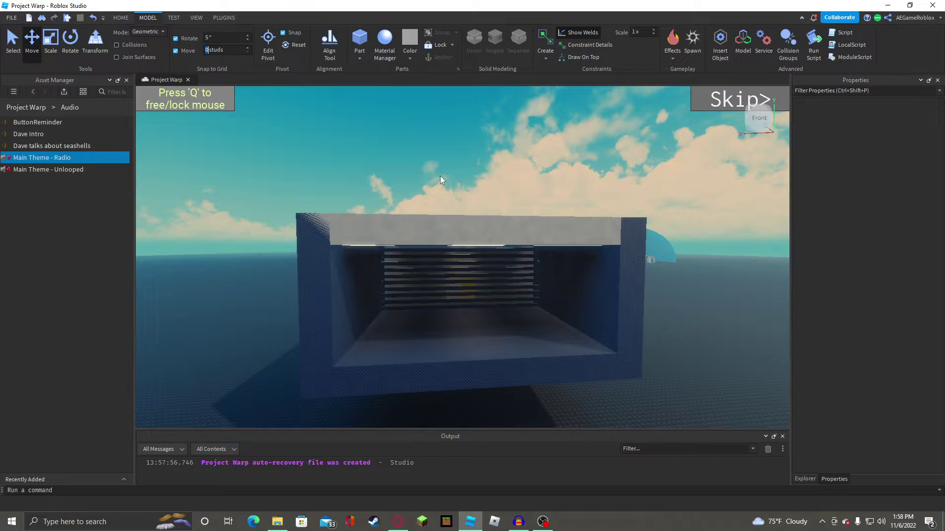
scroll(443, 170, "up", 5)
key("w")
right_click_drag(443, 169, 464, 211)
right_click_drag(534, 258, 535, 242)
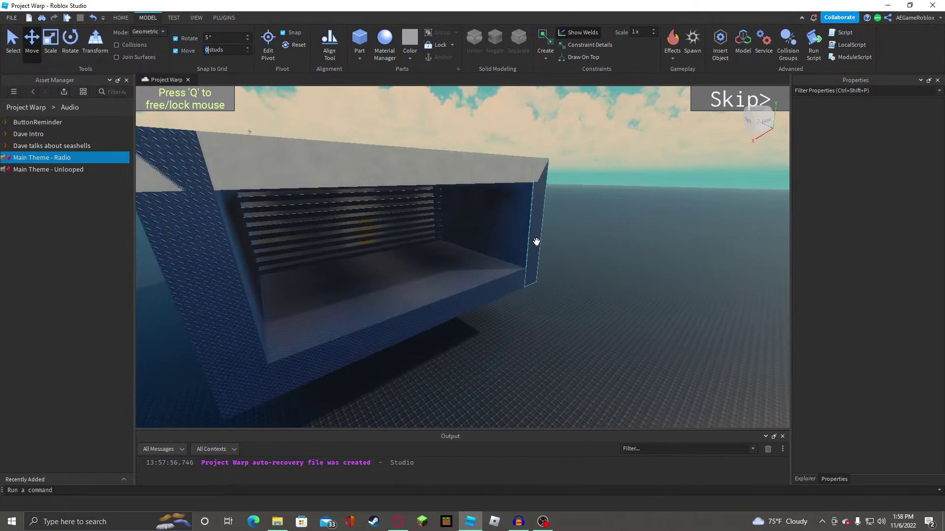
left_click(534, 239)
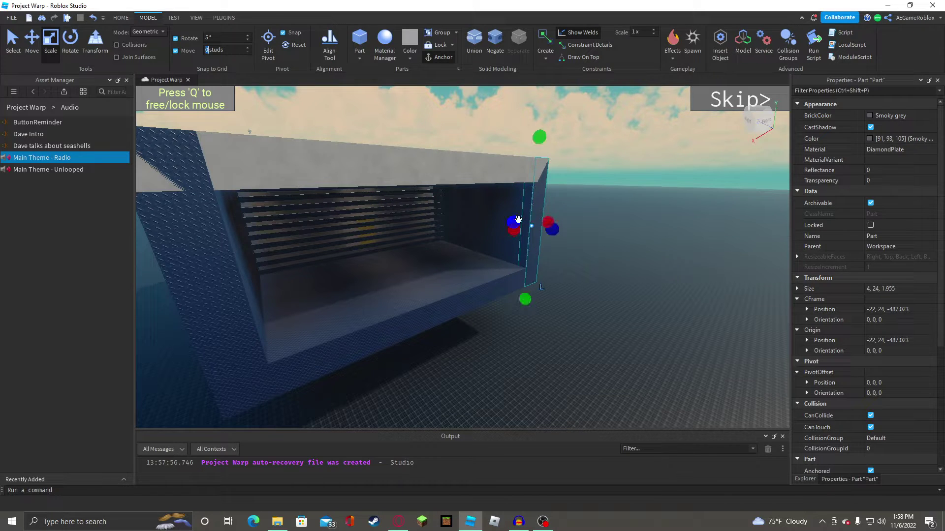
left_click(269, 109)
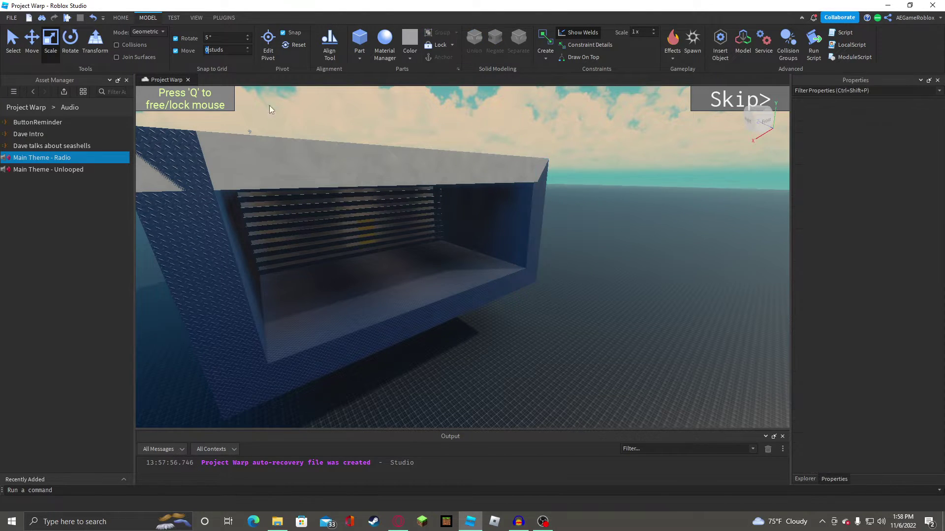
Set the move snapping to 4 studs and resize a copy of the X -22 wall into a 12 × 24 × 4 panel at the open end.
left_click(228, 54)
left_click(496, 210)
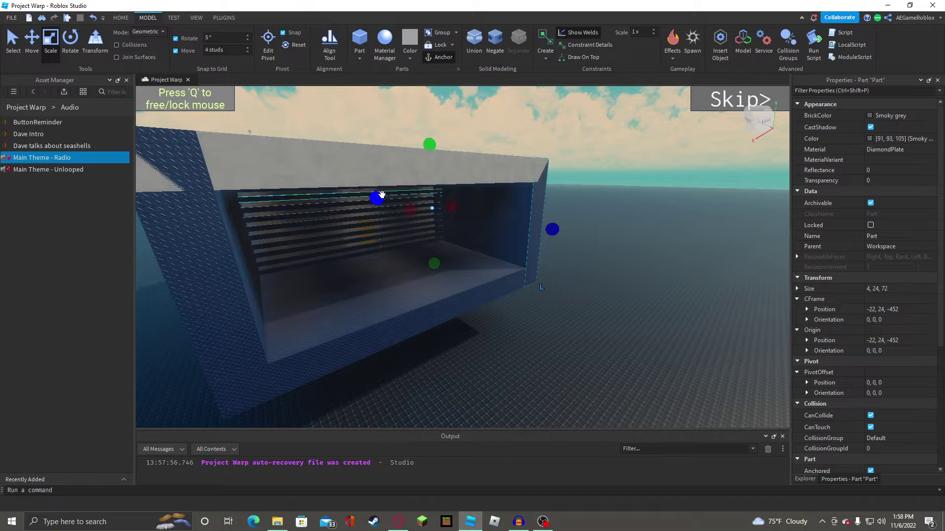
left_click_drag(381, 195, 537, 236)
left_click_drag(472, 212, 440, 215)
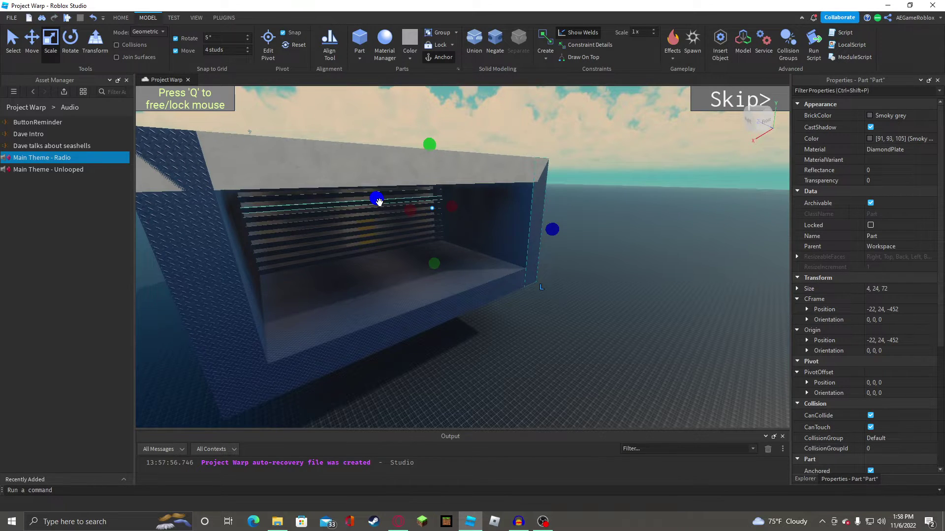
left_click_drag(516, 232, 485, 276)
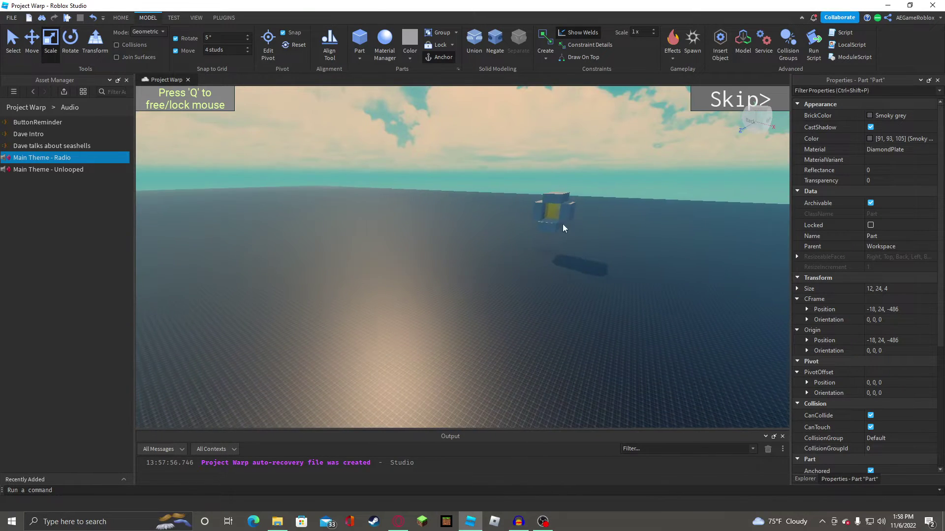
Select the six distant parts around the yellow doorway and move them together to Z -503.501, just outside the open end.
right_click_drag(562, 223, 526, 173)
left_click_drag(450, 231, 605, 309)
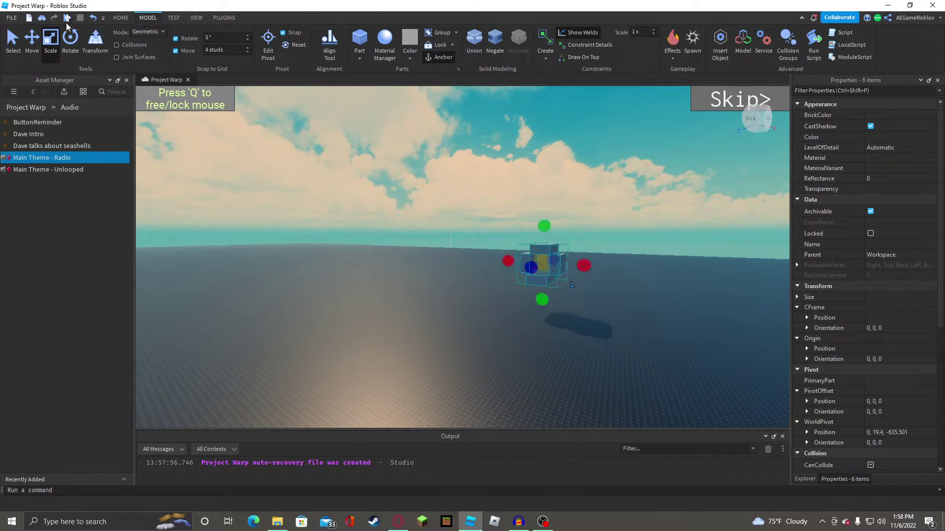
left_click_drag(536, 272, 429, 307)
key("a")
right_click_drag(418, 281, 419, 281)
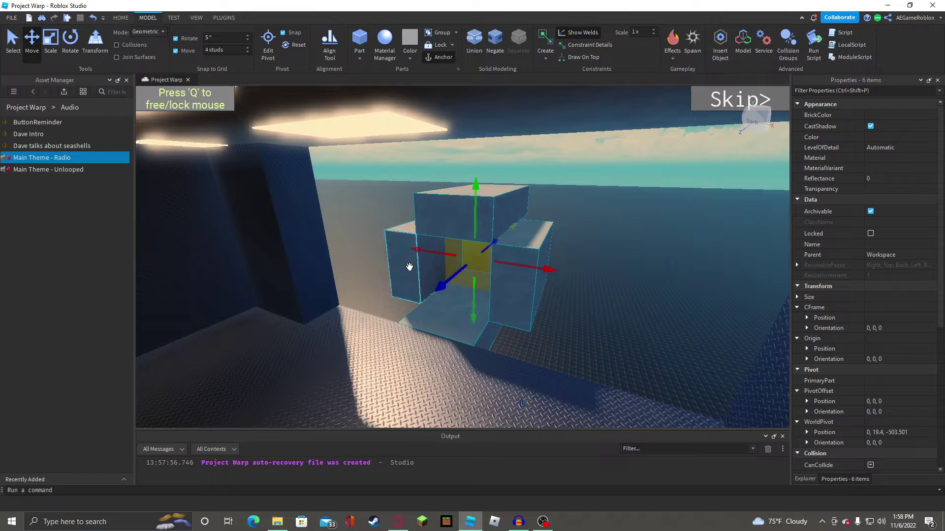
Widen the open-end panel to 20 × 24 × 4 and shape a copy of it into a 12 × 12 × 4 header above the doorway.
left_click(300, 268)
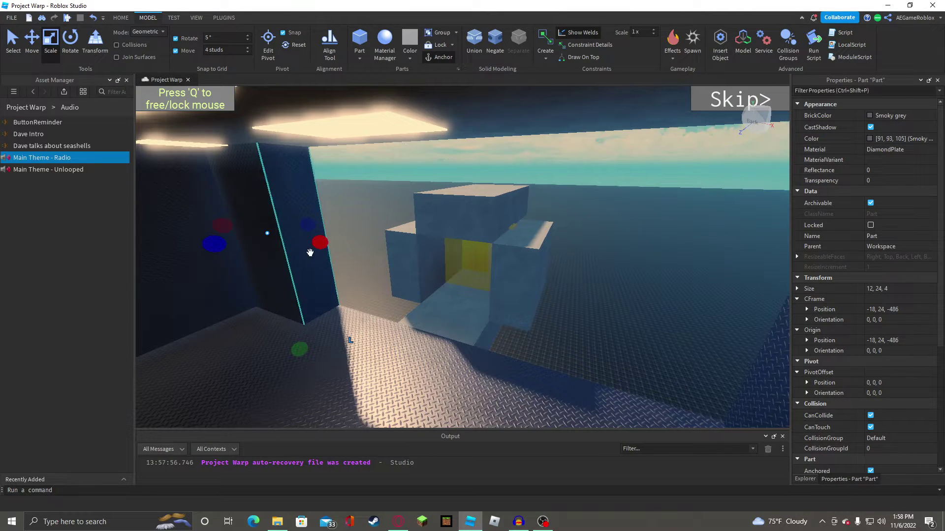
left_click_drag(317, 248, 404, 259)
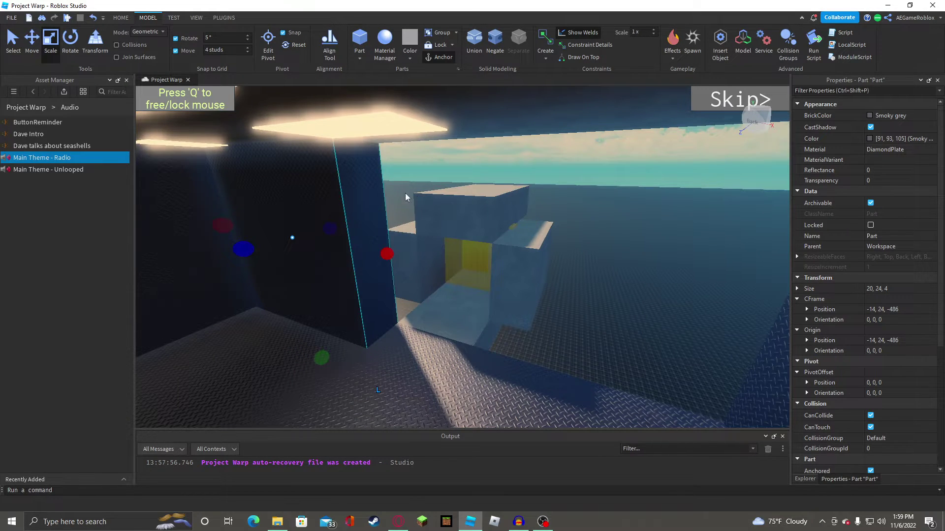
left_click_drag(321, 357, 335, 247)
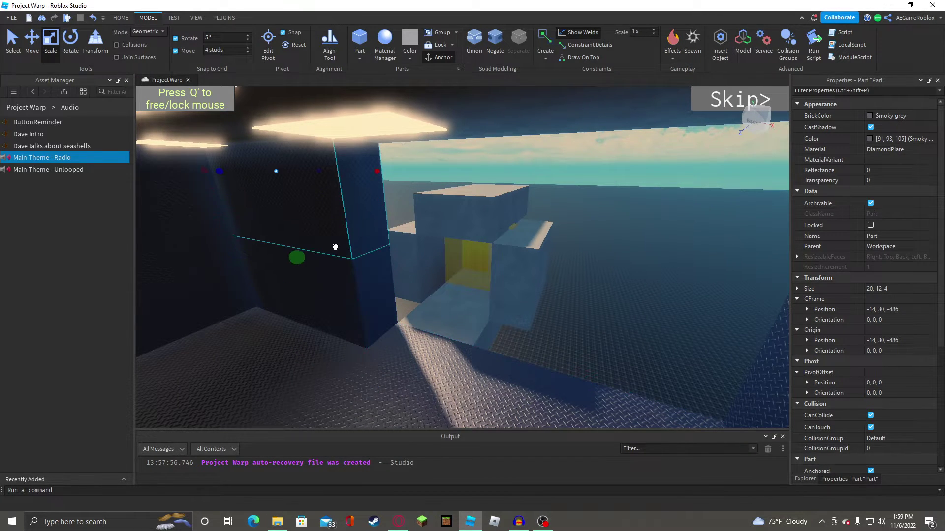
left_click_drag(374, 171, 704, 217)
left_click_drag(264, 191, 407, 206)
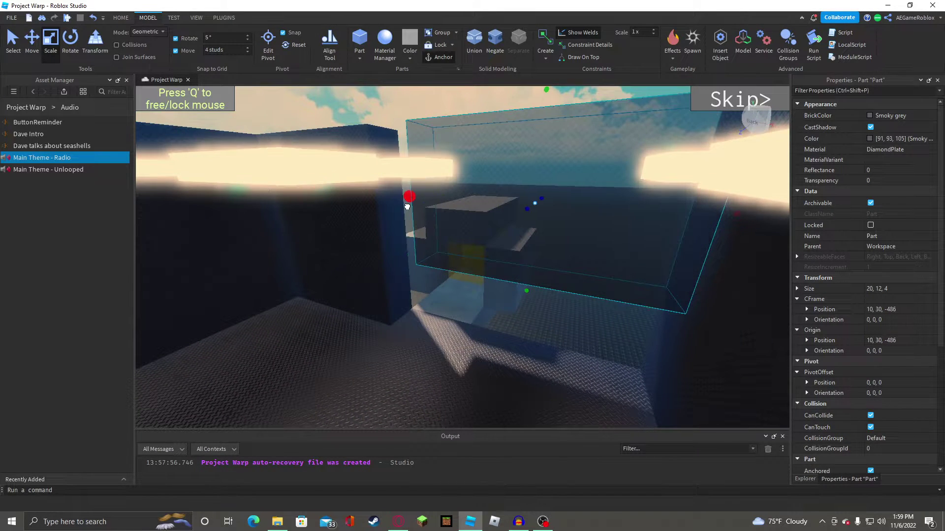
right_click_drag(394, 203, 417, 217)
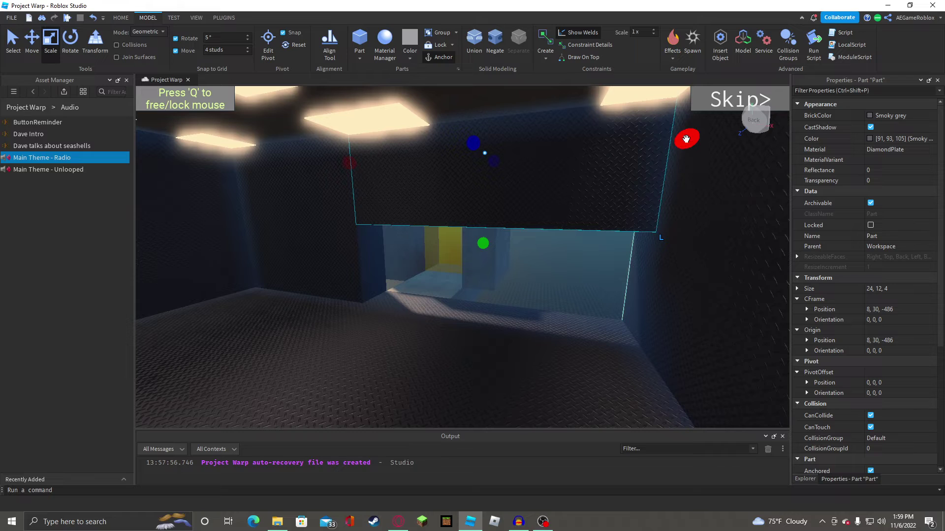
left_click_drag(686, 139, 490, 148)
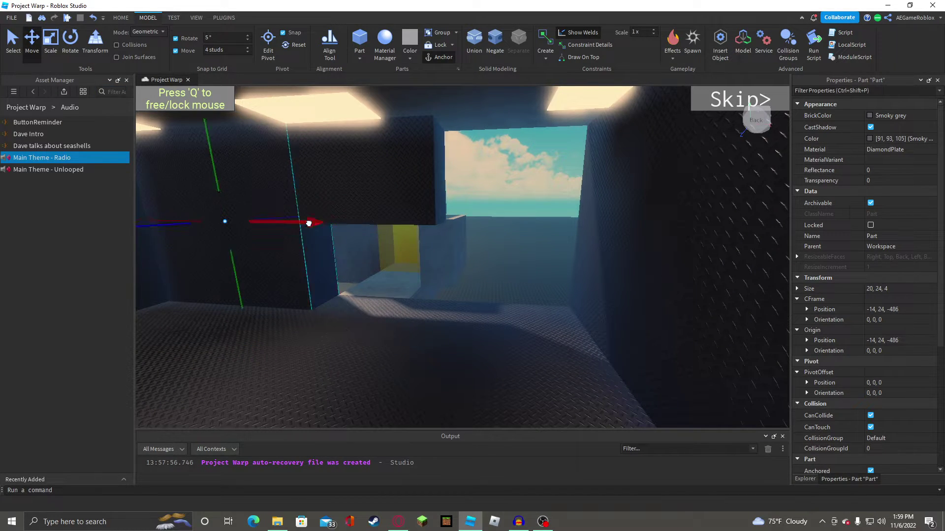
Place a copy of the 20 × 24 × 4 panel on the doorway's other side and trim the header to 8 × 12 × 4.
left_click_drag(309, 224, 630, 238)
right_click_drag(404, 253, 404, 253)
key("d")
left_click(648, 237)
key("a")
right_click_drag(648, 237, 649, 236)
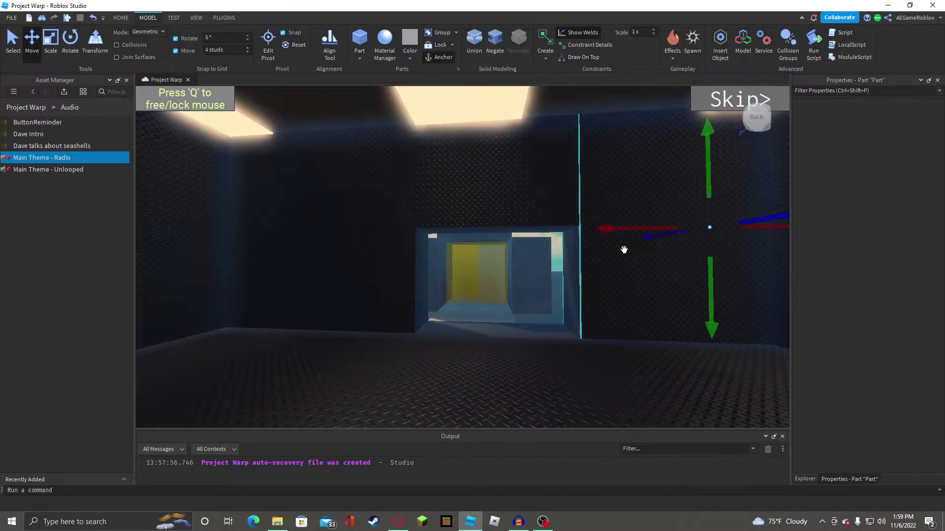
left_click_drag(607, 228, 556, 220)
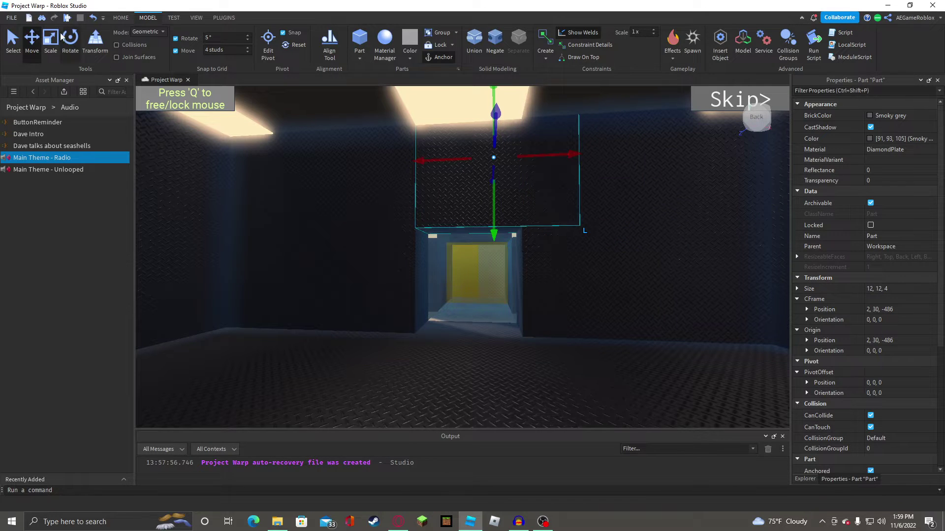
left_click_drag(582, 149, 527, 147)
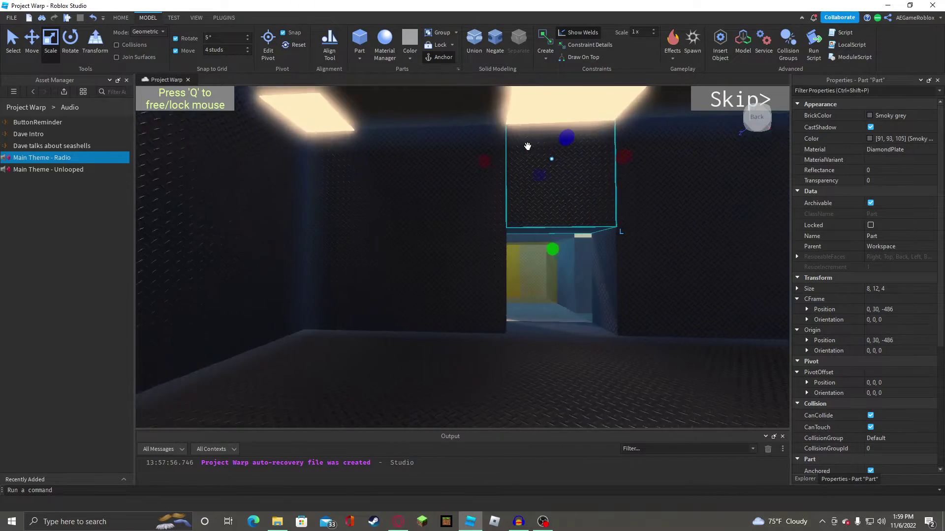
Extend the concrete side and roof blocks around the yellow doorway to close the gap to the new end wall.
right_click_drag(527, 146, 528, 147)
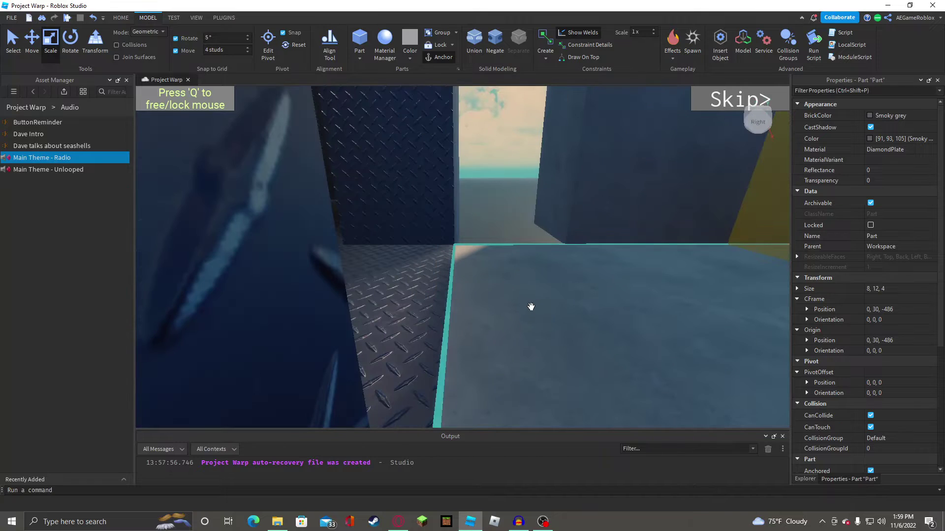
right_click_drag(569, 179, 525, 189)
key("s")
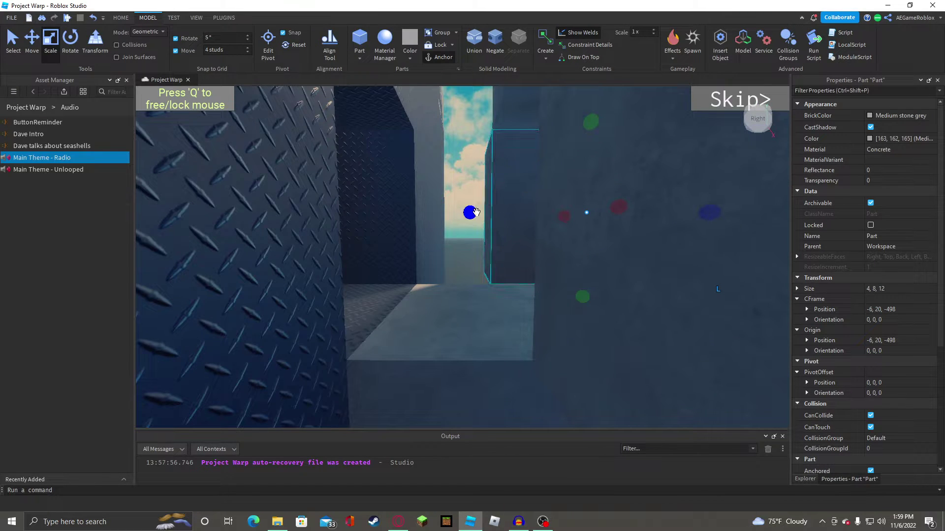
left_click_drag(476, 212, 403, 207)
scroll(457, 214, "down", 2)
key("e")
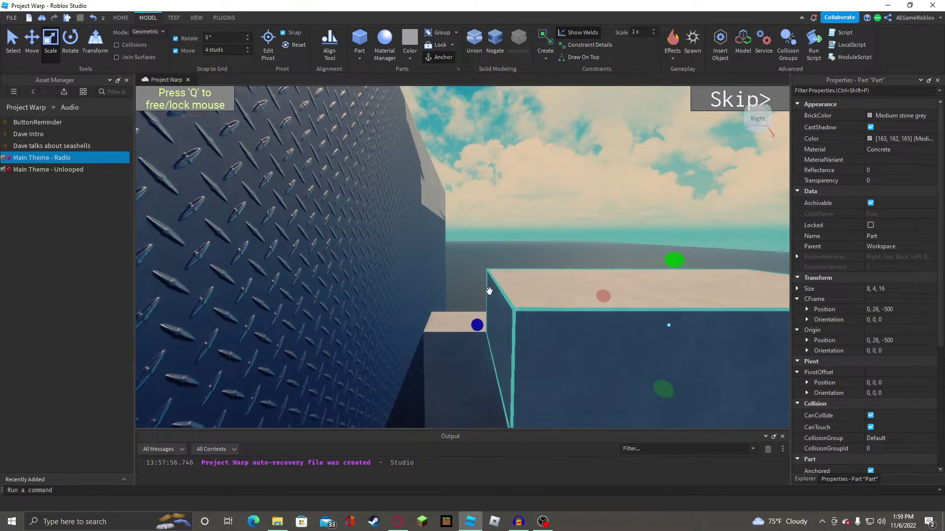
left_click_drag(475, 319, 395, 317)
Set the move snapping to 0 studs and place a copy of the neighbouring room's SolarisCube on the floor in front of the new doorway.
left_click(577, 185)
key("s")
mouse_move(577, 185)
right_mouse_down()
mouse_move(603, 183)
mouse_move(571, 197)
right_mouse_up()
key("s")
key("a")
key("w")
key("a")
key("w")
key("d")
key("e")
key("s")
key("s")
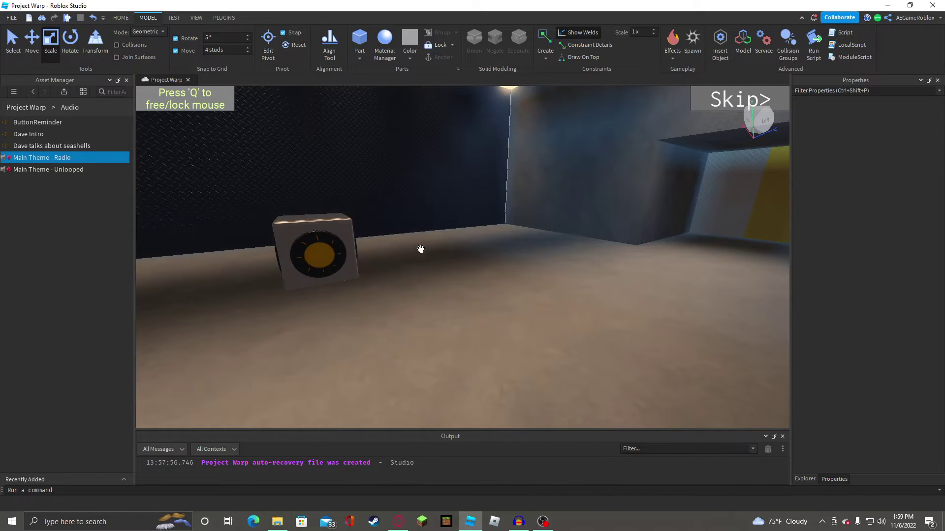
left_click(328, 251)
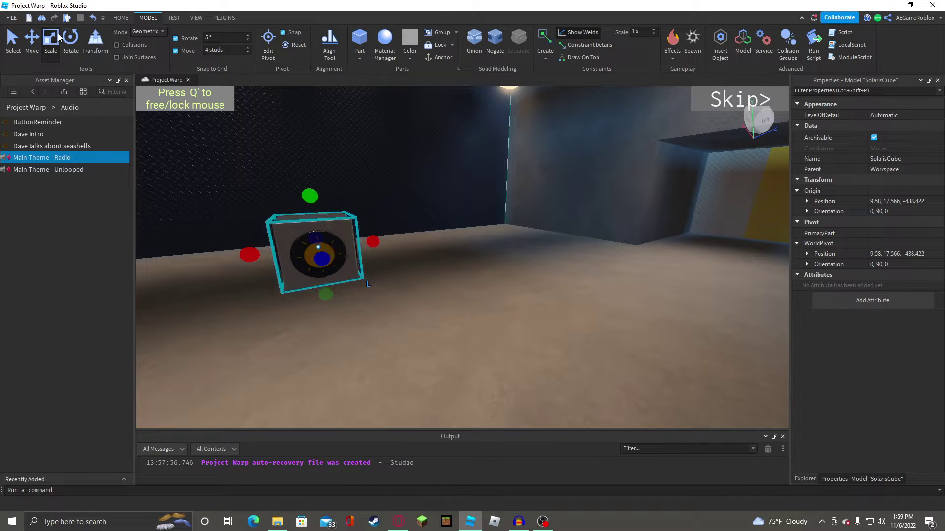
key("a")
mouse_move(254, 254)
left_mouse_down()
mouse_move(231, 253)
mouse_move(259, 258)
left_mouse_up()
right_click_drag(561, 299, 561, 300)
left_click_drag(597, 373, 352, 317)
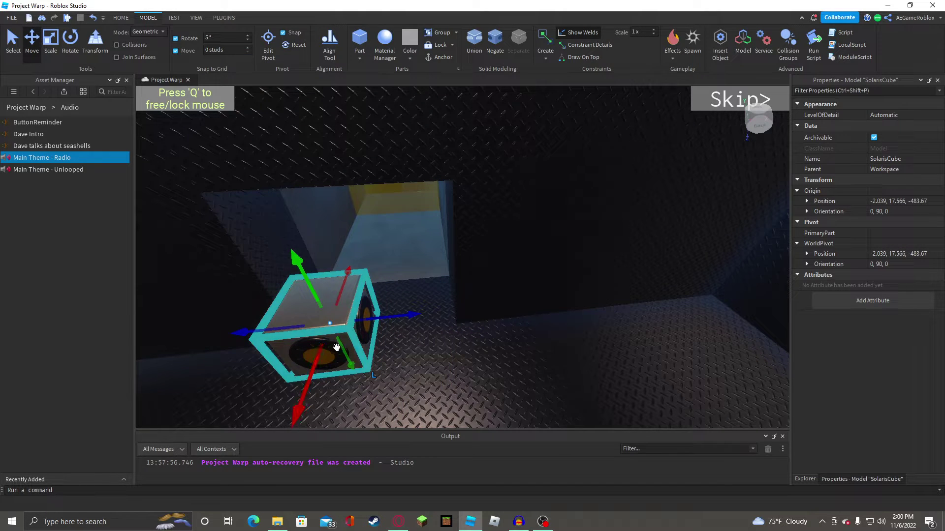
Place a second cube beside the first at 105° and stack a third on the first, rotated to 70°.
left_click_drag(347, 309, 436, 363)
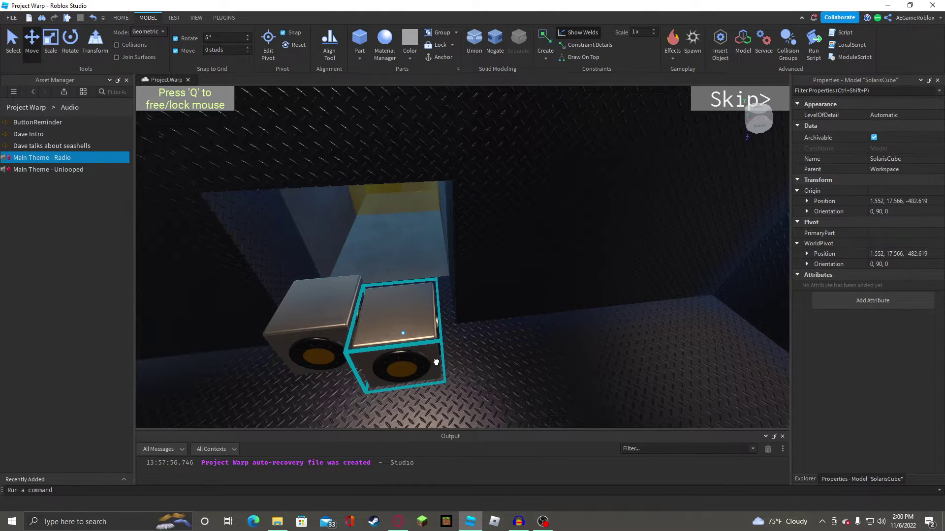
left_click(79, 50)
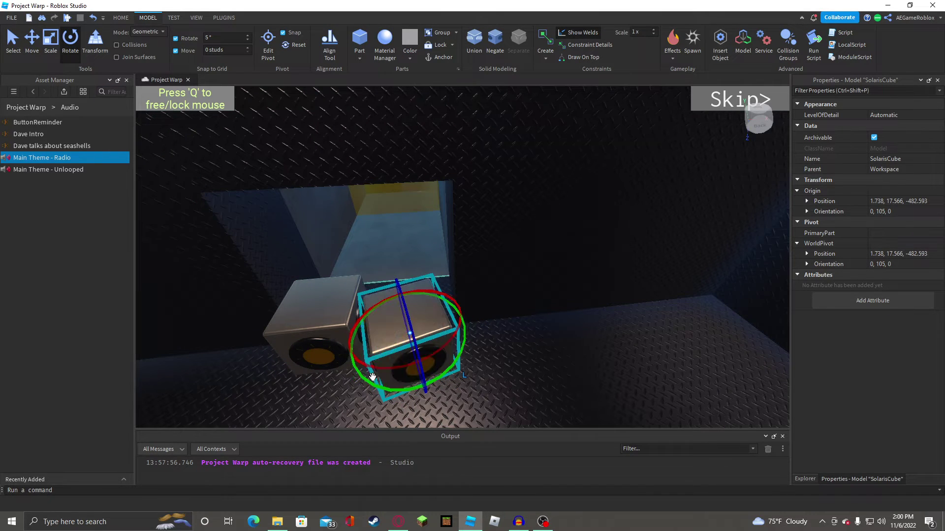
left_click_drag(403, 313, 333, 316)
right_click_drag(334, 315, 344, 319)
key("q")
key("a")
key("e")
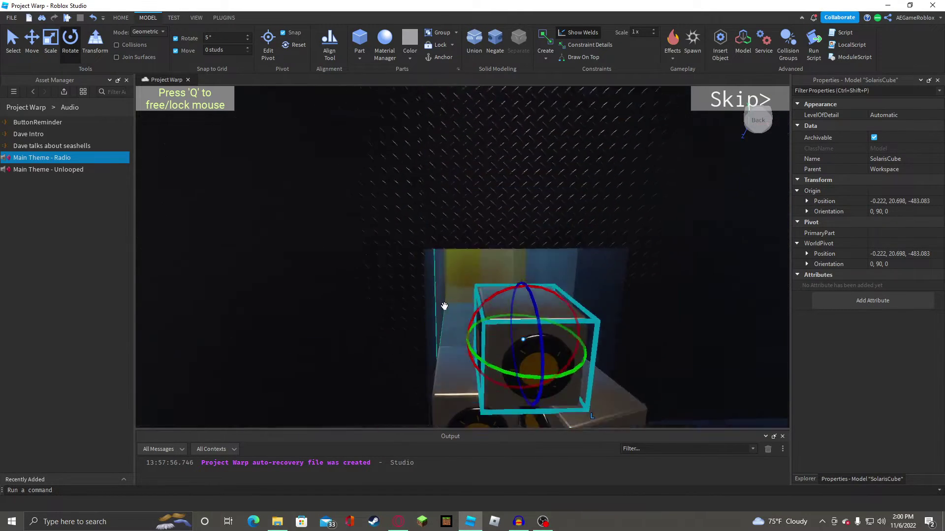
left_click_drag(502, 362, 427, 402)
key("q")
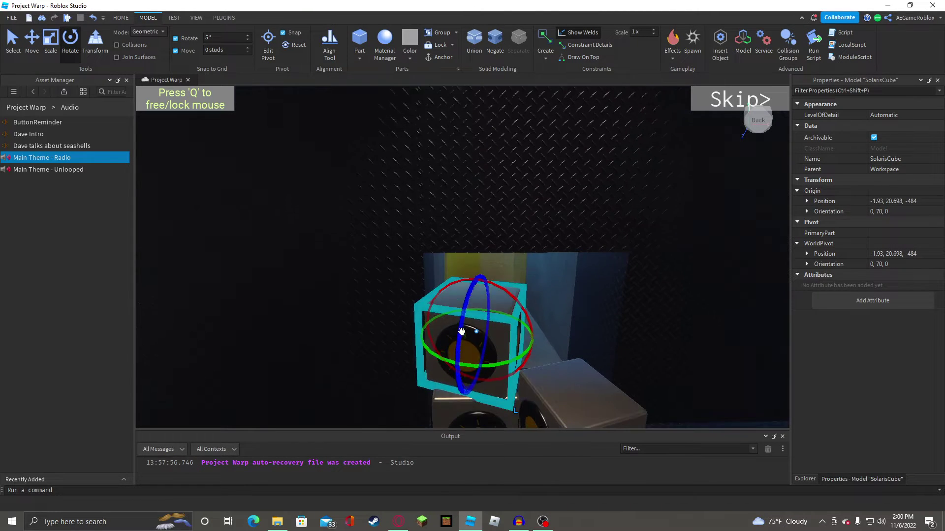
Duplicate the stacked cube and set the copy on top of the second cube, rotated to 100°.
key("d")
right_click_drag(461, 332, 476, 312)
key("ctrl+d")
left_click_drag(428, 261, 525, 321)
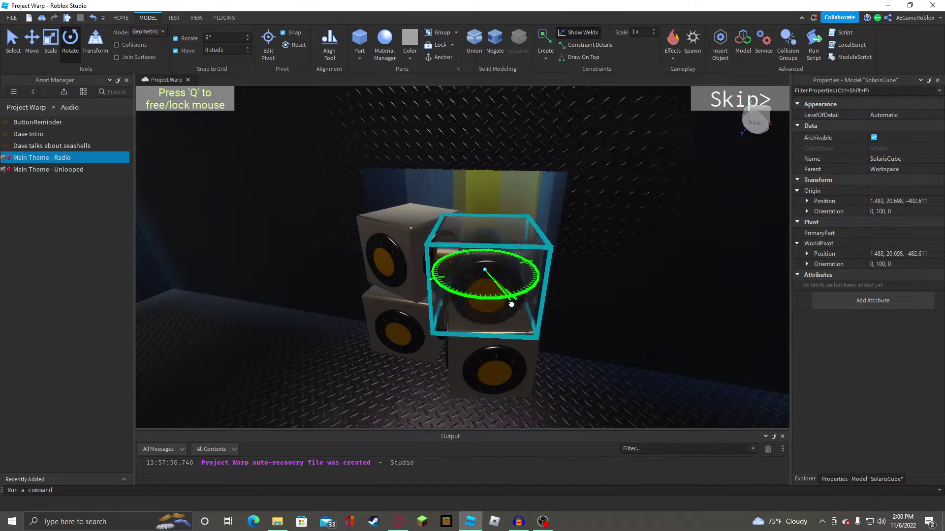
left_click_drag(511, 305, 512, 304)
Nudge the 100° cube sideways over the one below it, to X 1.658 and Z -482.642.
key("w")
right_click_drag(512, 304, 512, 305)
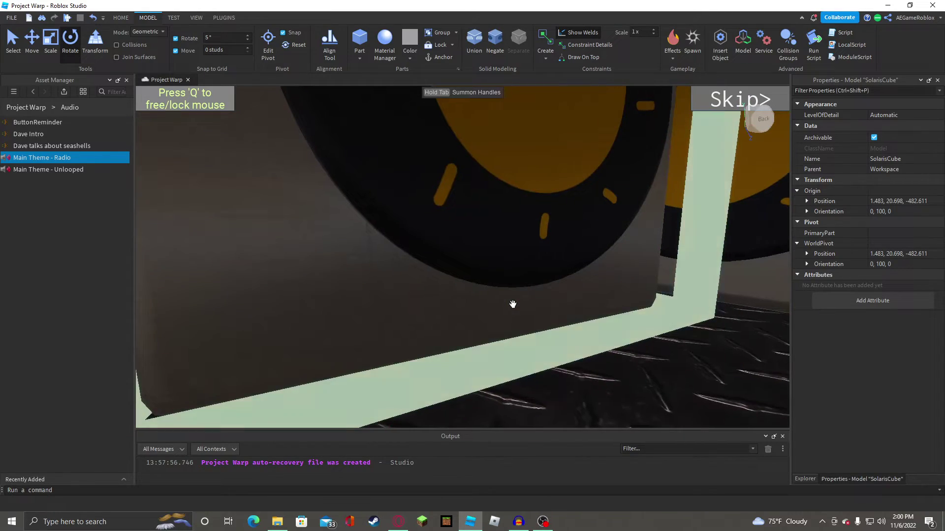
key("e")
right_click_drag(502, 270, 434, 187)
key("s")
left_click(494, 195)
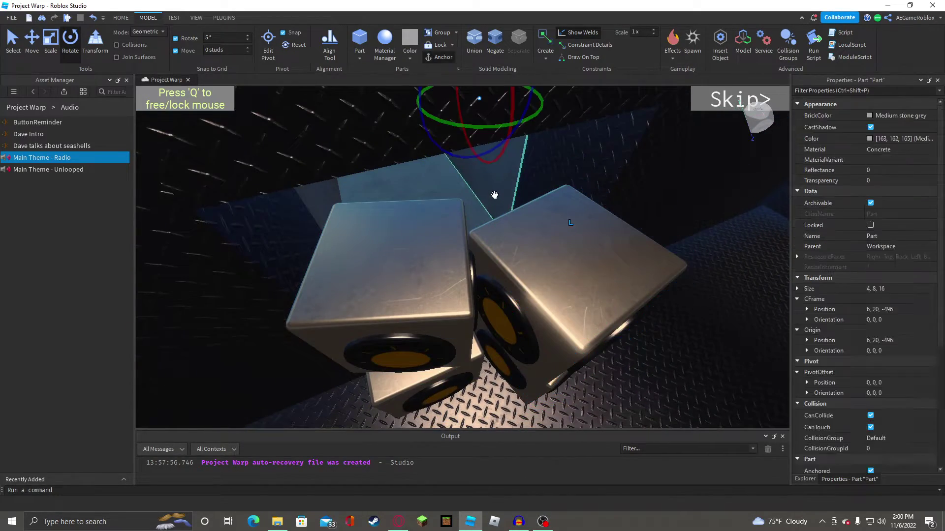
scroll(487, 187, "up", 5)
right_click_drag(393, 134, 392, 134)
right_click_drag(451, 91, 450, 90)
scroll(450, 91, "down", 5)
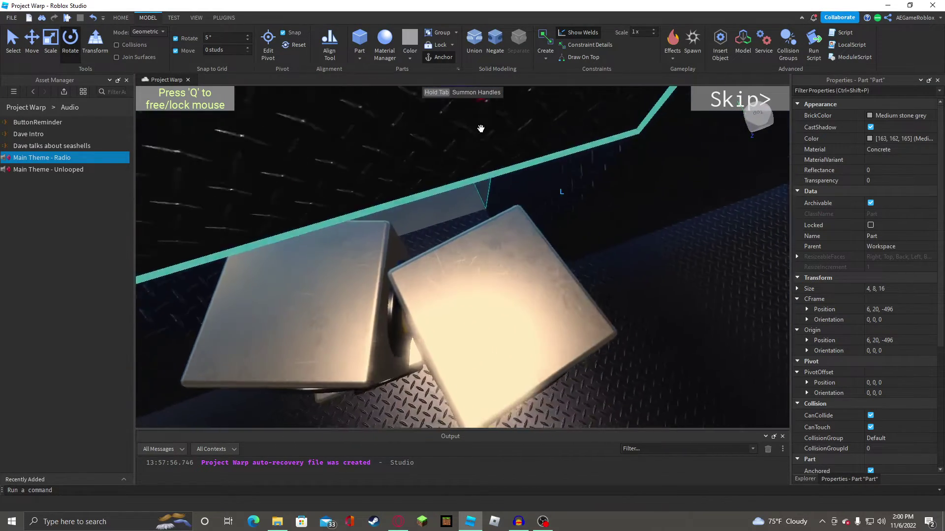
left_click(464, 285)
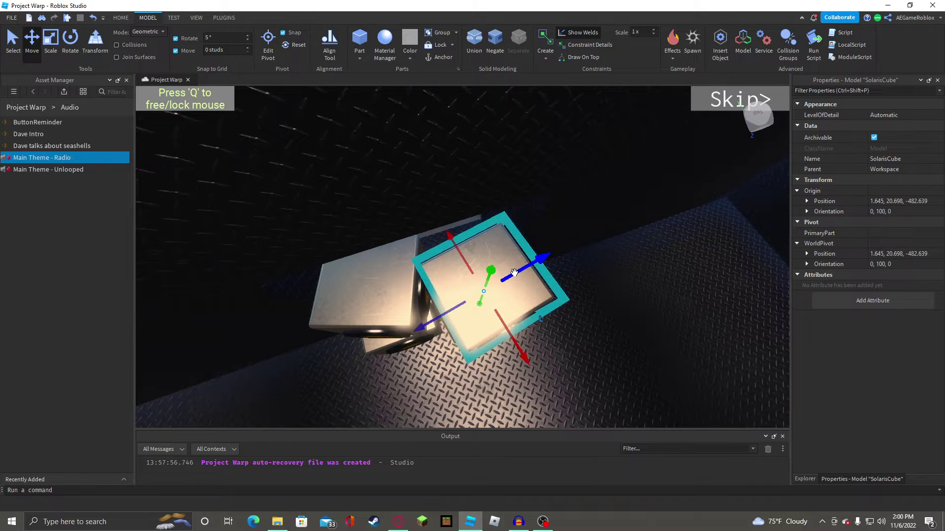
left_click_drag(563, 255, 543, 254)
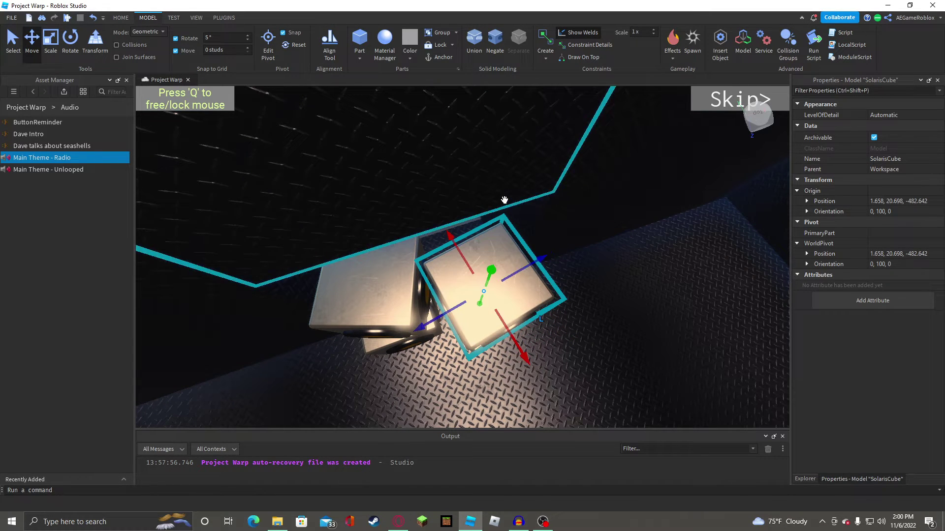
Add a third tier by raising copies of both upper SolarisCubes to Y 24.162.
key("w")
right_click_drag(504, 200, 512, 185)
key("s")
right_click_drag(538, 281, 538, 280)
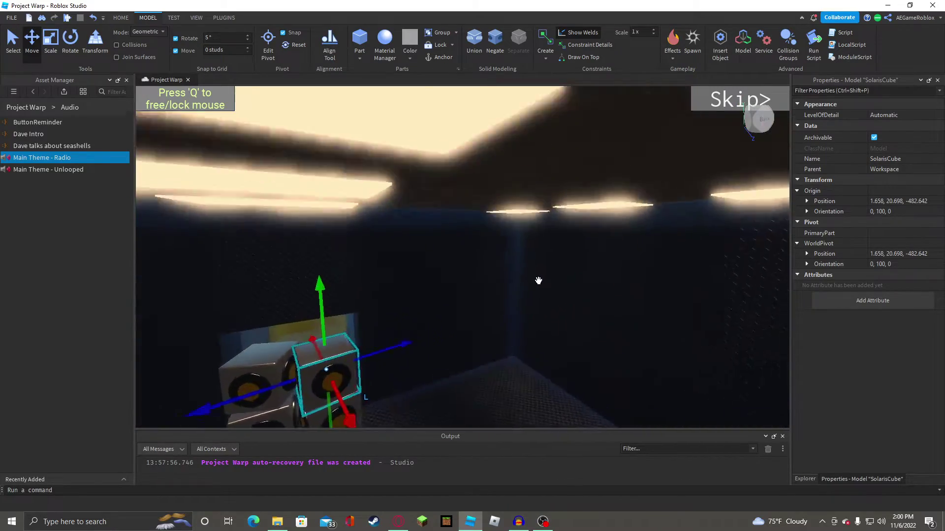
scroll(538, 281, "down", 5)
left_click(545, 265)
scroll(544, 266, "up", 8)
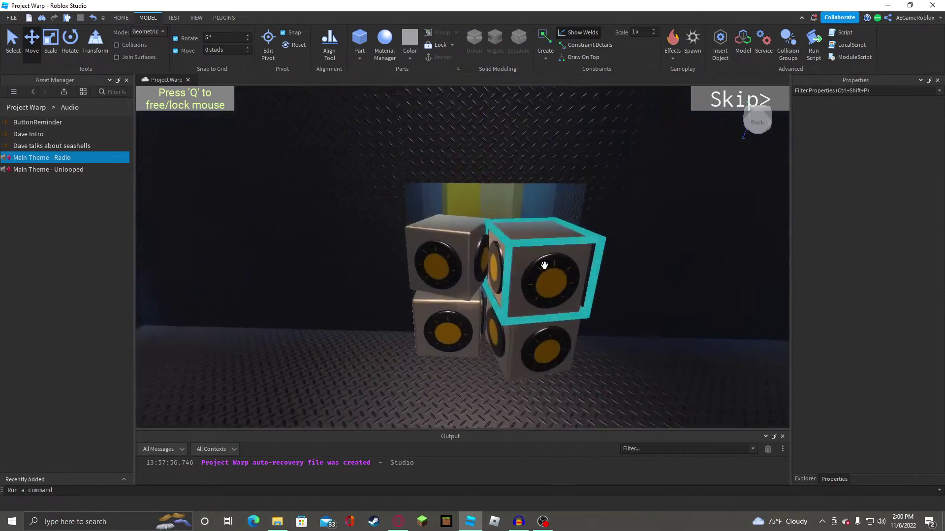
scroll(544, 265, "up", 3)
key("q")
key("e")
scroll(431, 288, "down", 2)
left_click(431, 288)
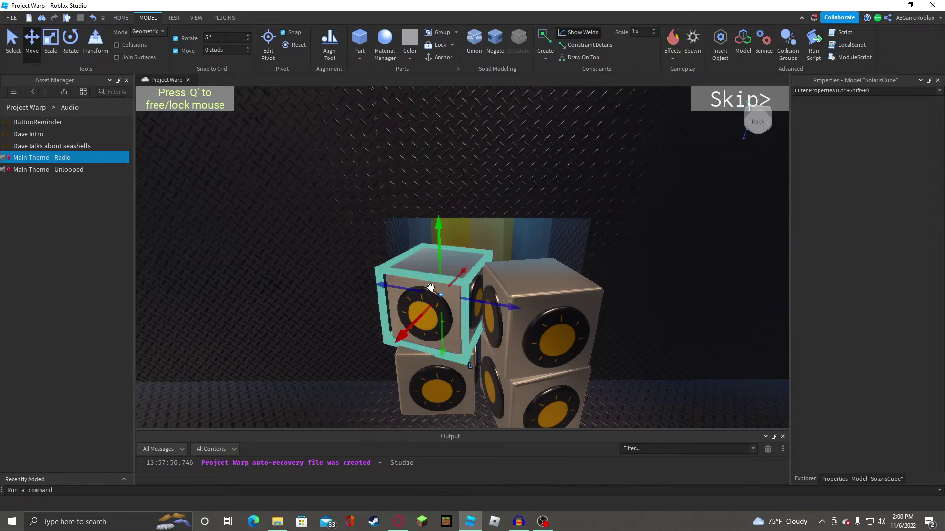
left_click(524, 295, "ctrl")
left_click_drag(480, 251, 491, 157)
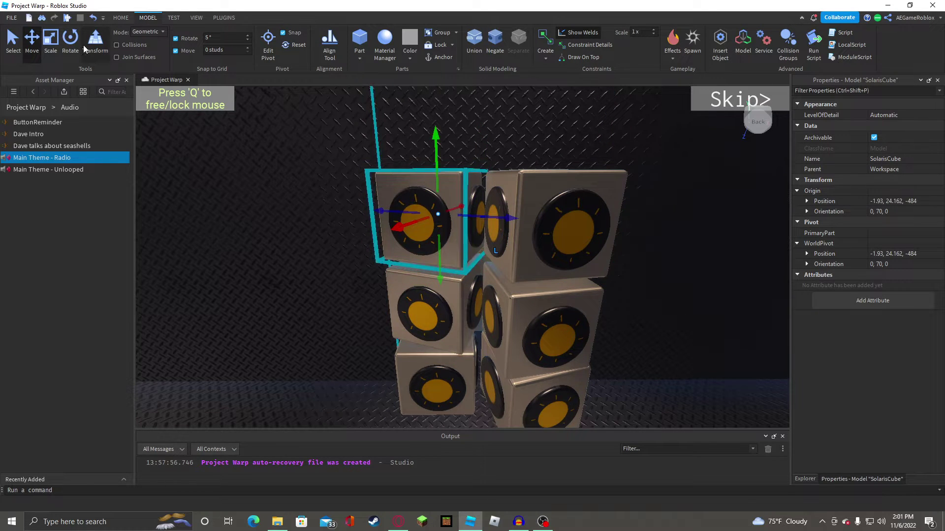
Rotate the two third-tier cubes individually, turning the one above the 100° cube to 85°.
left_click_drag(464, 226, 545, 228)
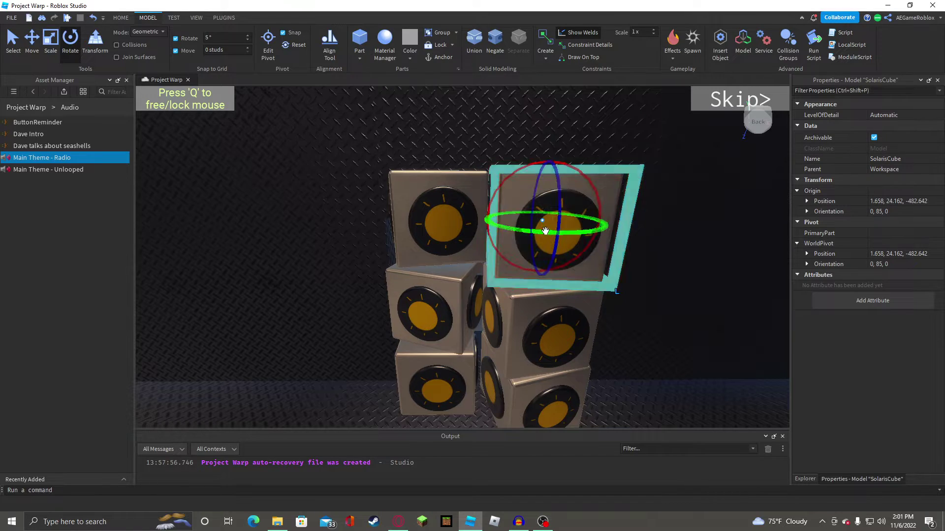
key("s")
key("d")
right_click_drag(546, 185, 546, 185)
Mount a copy of the 03 level sign on the wall beside the yellow doorway at orientation 0, 0, 0 and height Y 23.832.
left_click(570, 232)
key("a")
right_click_drag(569, 232, 570, 232)
key("w")
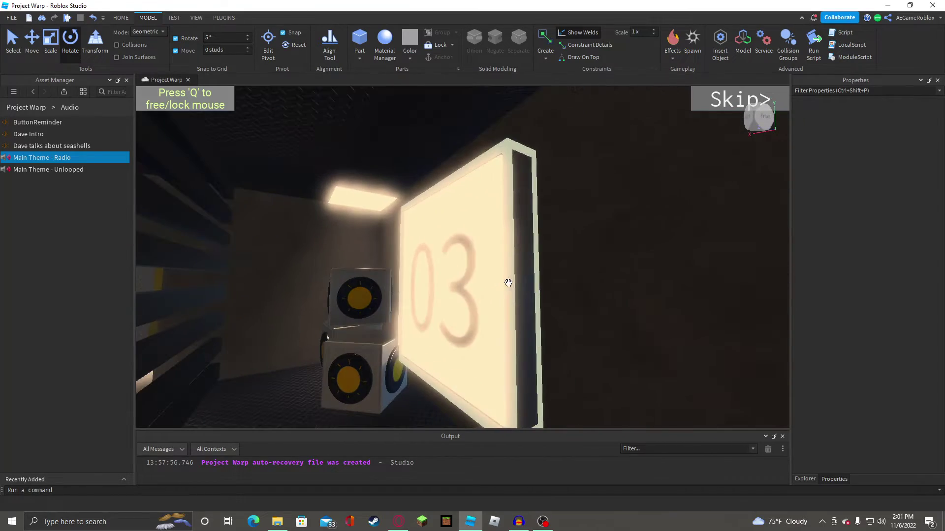
left_click(483, 279)
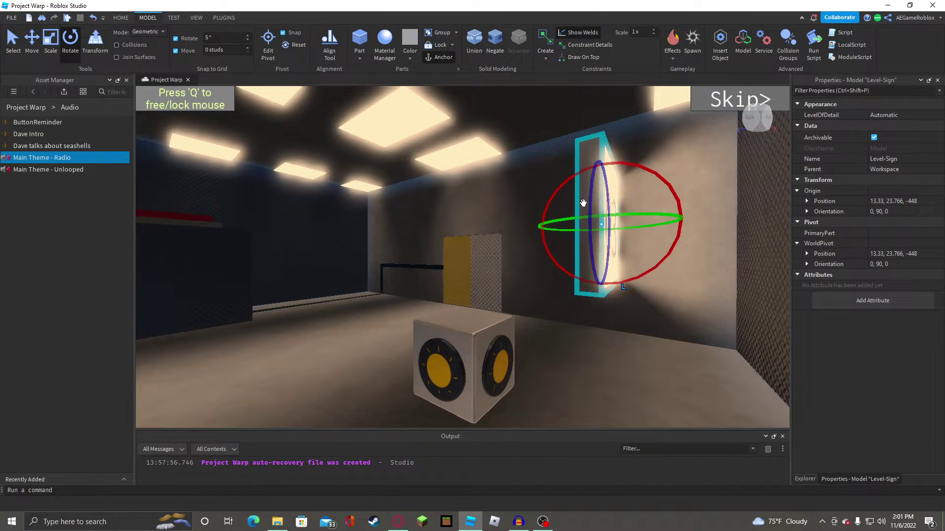
right_click_drag(583, 202, 584, 203)
key("w")
left_click_drag(562, 263, 471, 235)
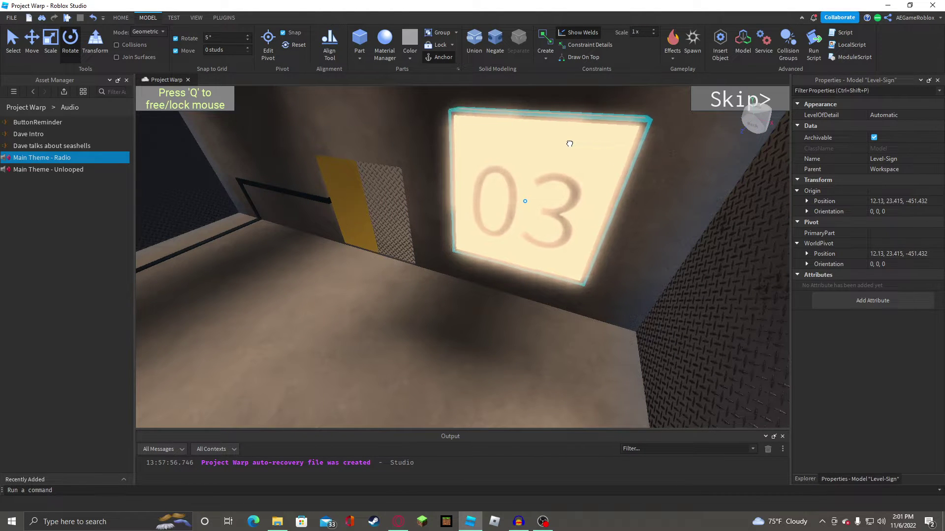
left_click_drag(569, 143, 579, 123)
right_click_drag(579, 123, 579, 123)
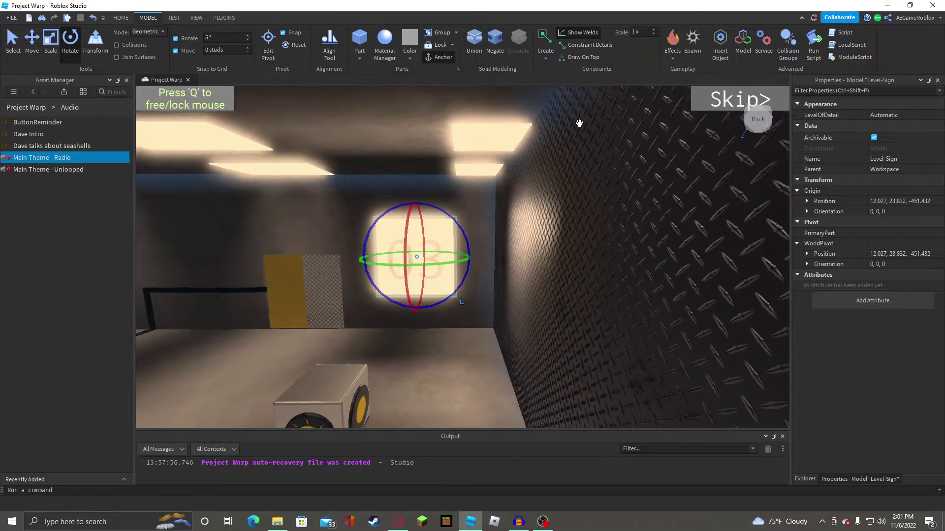
Change the text label on the copied level sign to 04.
left_click(805, 480)
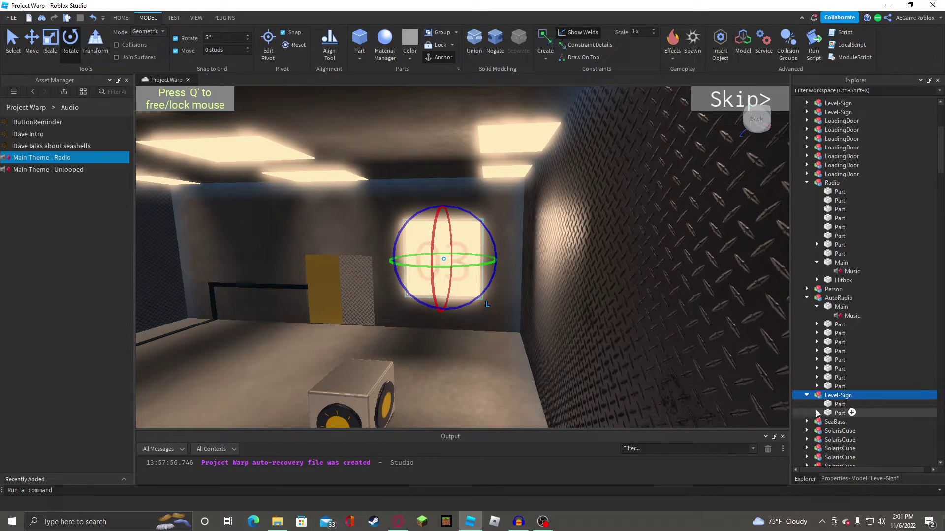
left_click(860, 440)
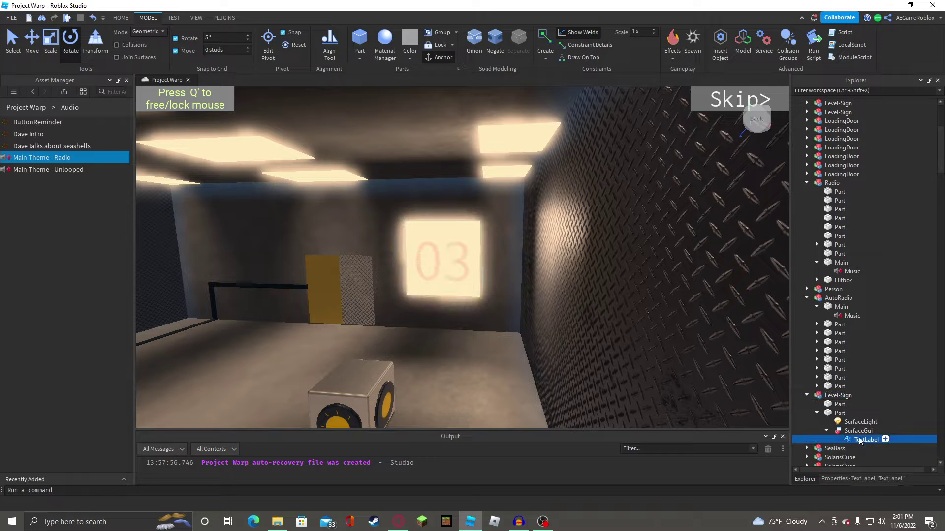
left_click(868, 480)
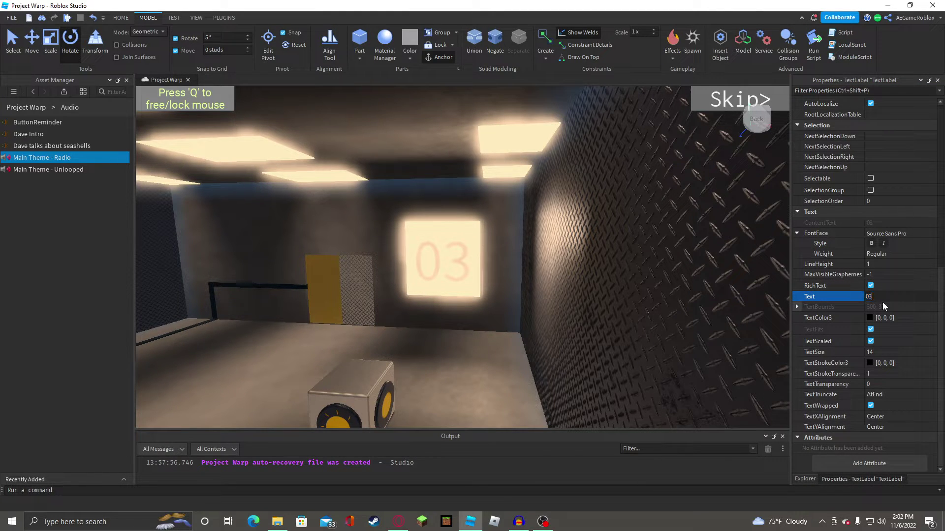
key("BackSpace")
type("4")
key("Return")
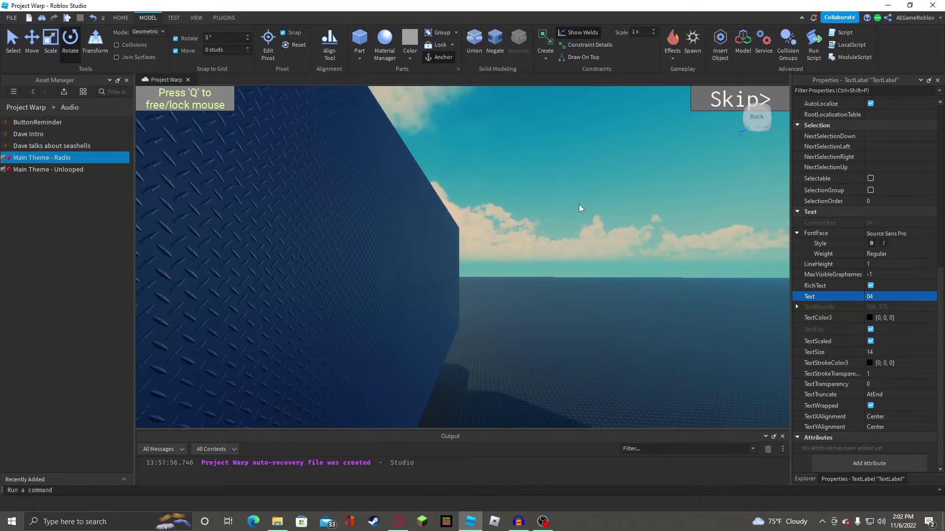
Playtest the map from the corridor facing the 04 sign, entering through the title screen, and leave the test session.
left_click(578, 205)
right_click_drag(578, 205, 591, 179)
key("w")
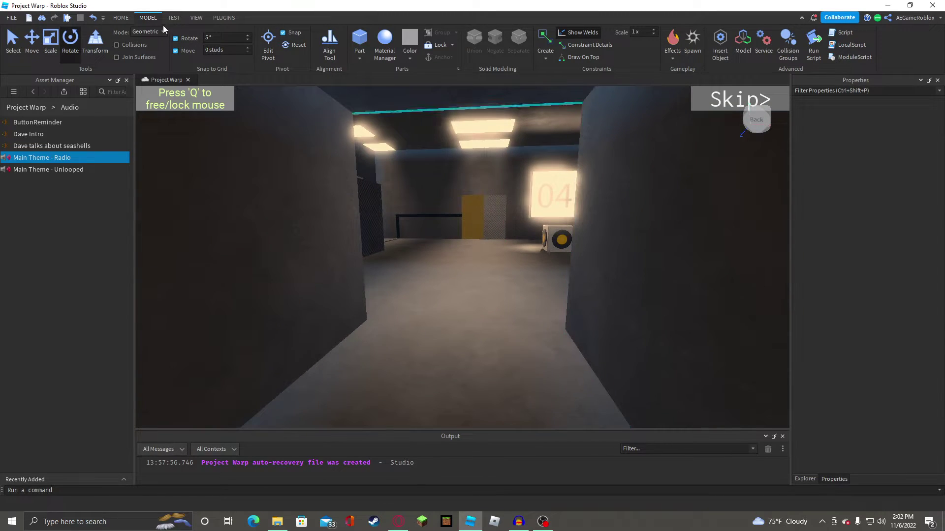
left_click(124, 19)
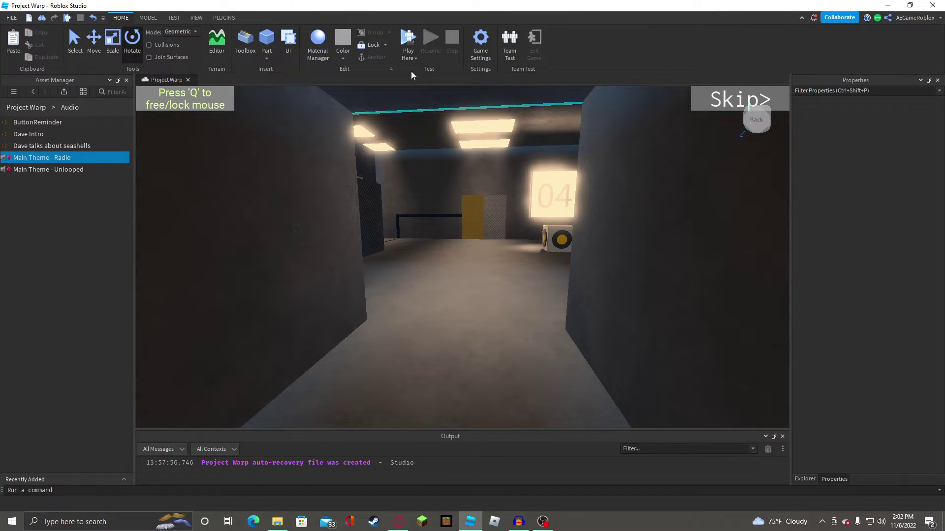
left_click(411, 44)
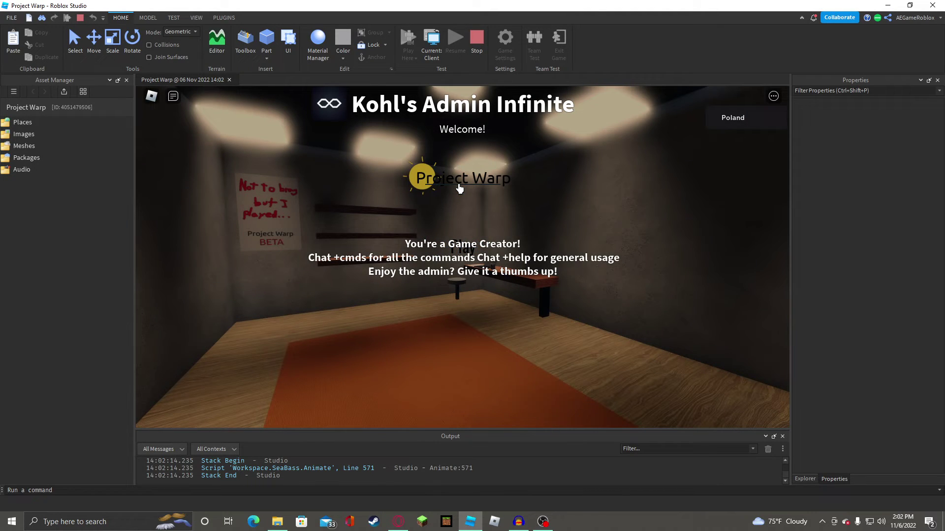
left_click(462, 252)
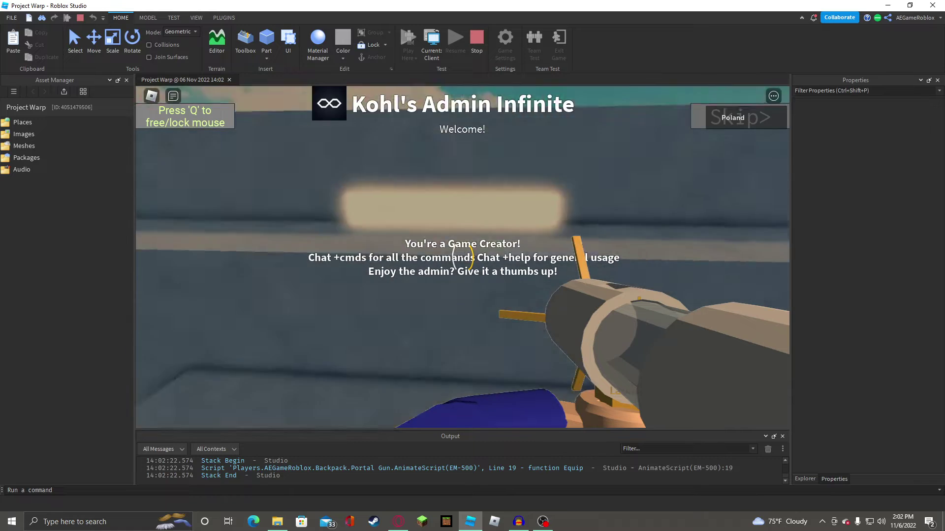
key("Escape")
left_click(417, 397)
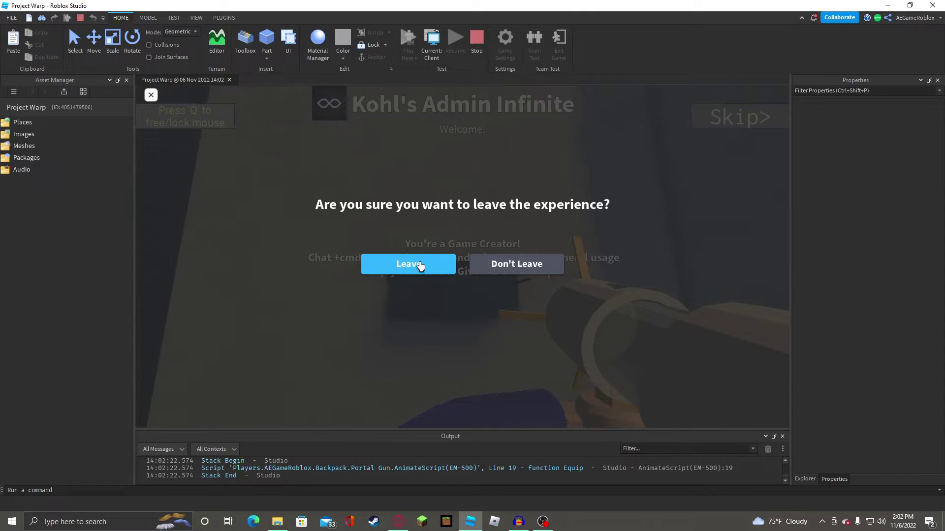
left_click(419, 266)
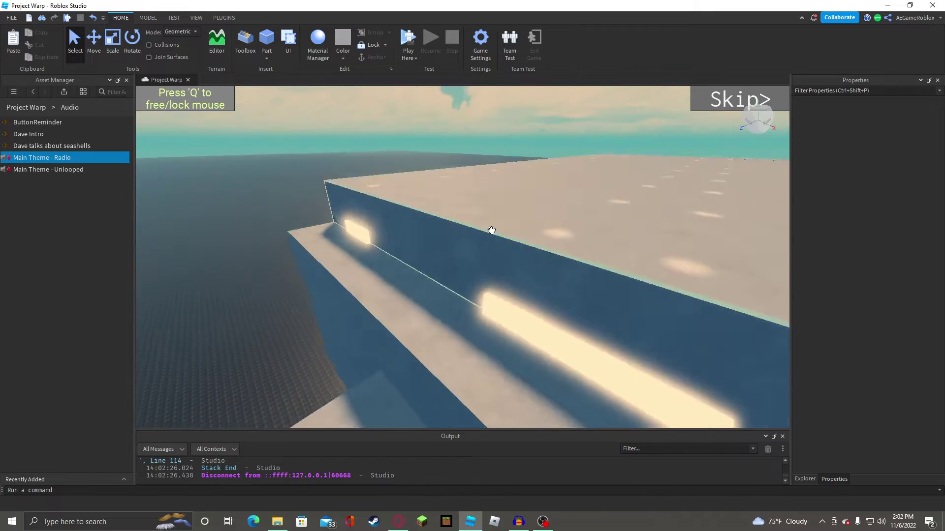
Place the Radio model on the new room's roof at X 0.578, Y 37.312, Z -420.502.
scroll(491, 230, "down", 5)
right_click_drag(491, 231, 490, 235)
left_click_drag(454, 296, 559, 194)
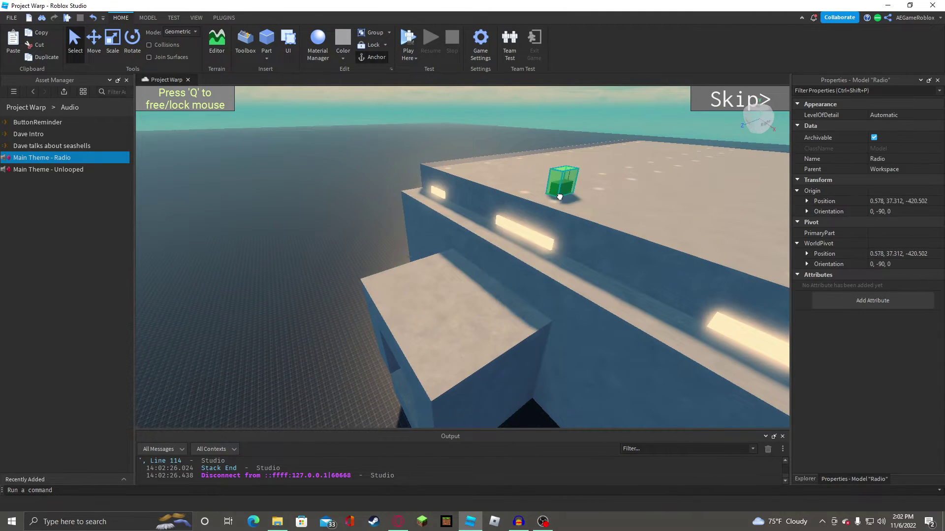
Cover the new room's roof with a copy of the neighbouring room's yellow plate, positioned at 0.431, 36.5, -452.147.
right_click_drag(556, 191, 464, 213)
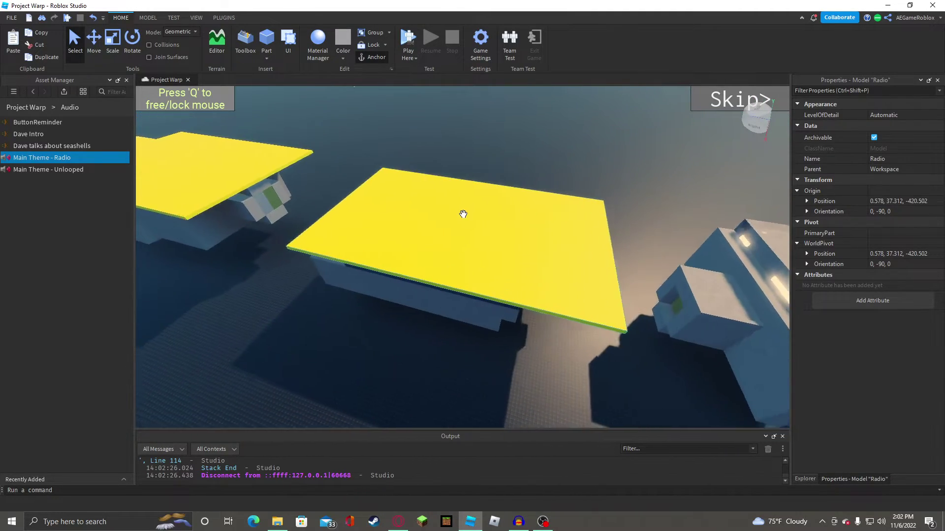
left_click(472, 229)
left_click_drag(473, 231, 617, 290)
key("w")
right_click_drag(617, 290, 617, 290)
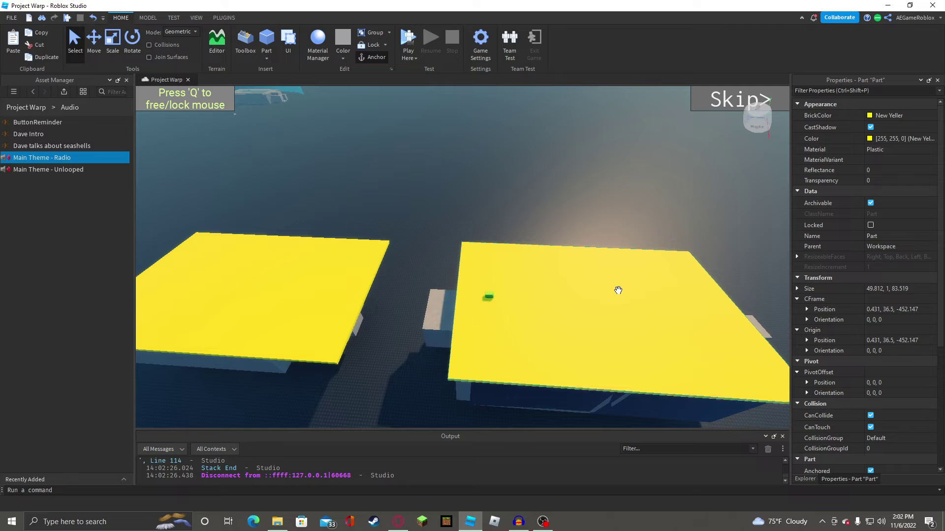
Place a copy of the yellow plate over the passage between the two rooms at Y 28.5 and shorten it to 14.202 studs along Z.
left_click_drag(624, 301, 449, 307)
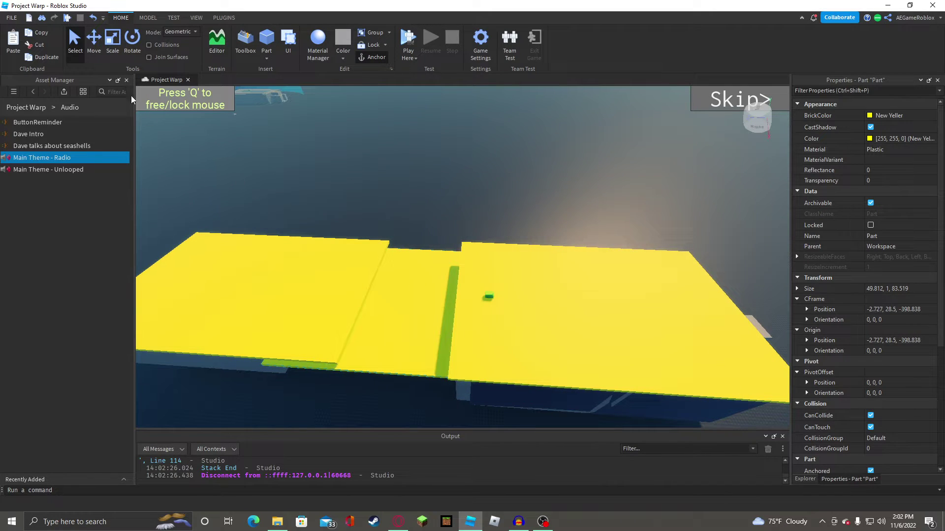
left_click_drag(287, 292, 385, 299)
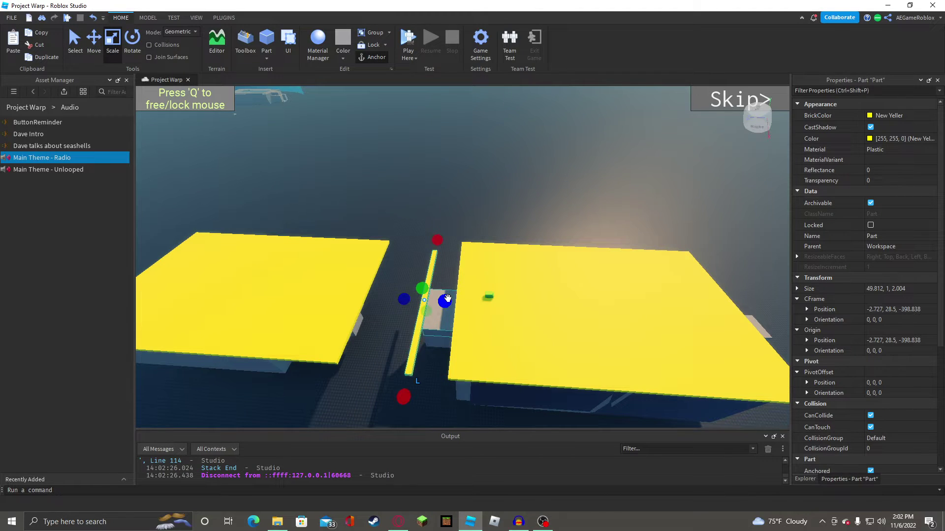
key("q")
key("q")
left_click_drag(448, 298, 507, 165)
Move a copy of the small yellow cover to the room's far end at Z -494.905 and extend it outward over the passage.
key("q")
key("w")
key("a")
right_click_drag(507, 165, 506, 165)
right_click_drag(474, 191, 397, 176)
key("s")
key("d")
key("d")
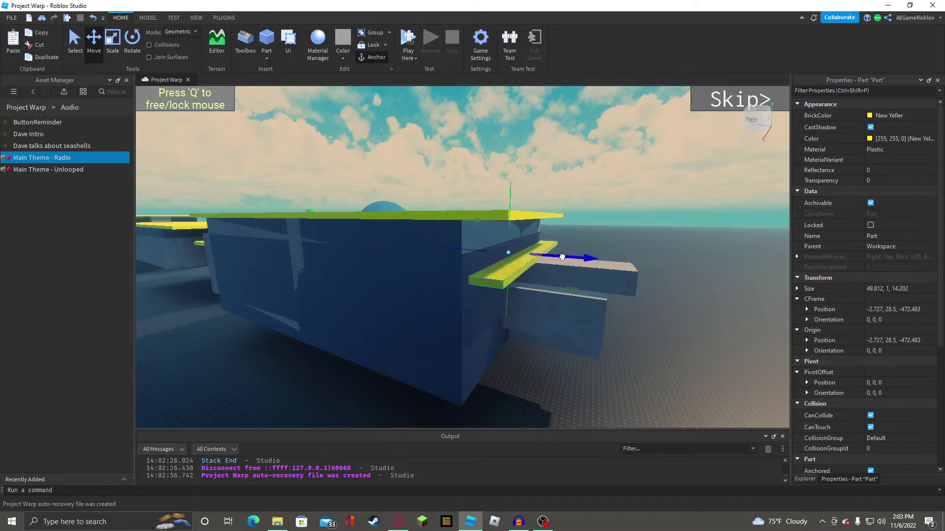
left_click_drag(562, 257, 646, 266)
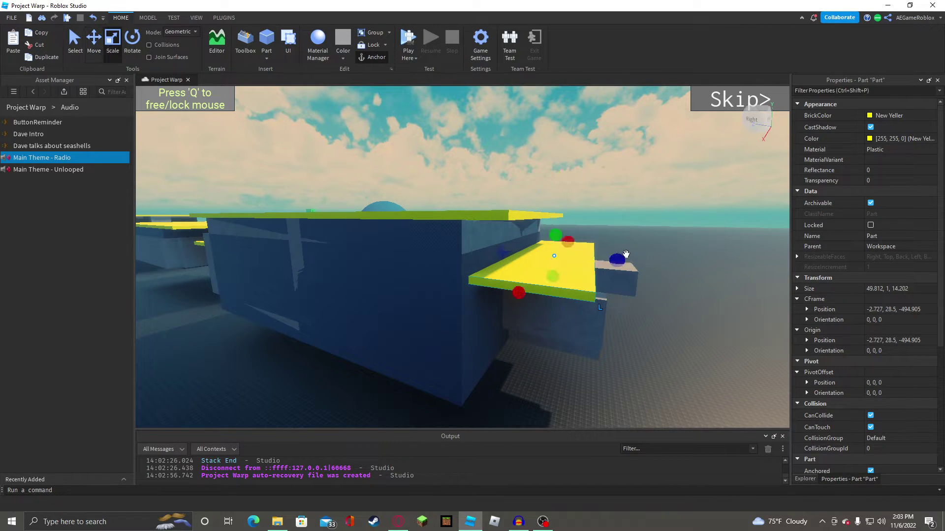
left_click_drag(625, 254, 662, 264)
left_click(624, 158)
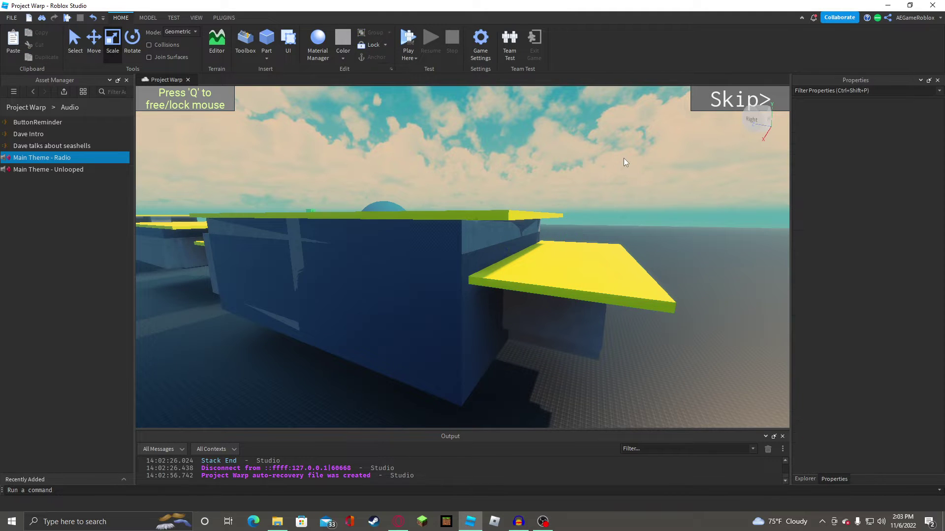
Inspect the new room's interior and doorway passage with the yellow covers in place.
key("a")
key("e")
right_click_drag(381, 149, 373, 146)
key("q")
key("e")
key("w")
key("w")
key("q")
key("w")
scroll(373, 147, "down", 5)
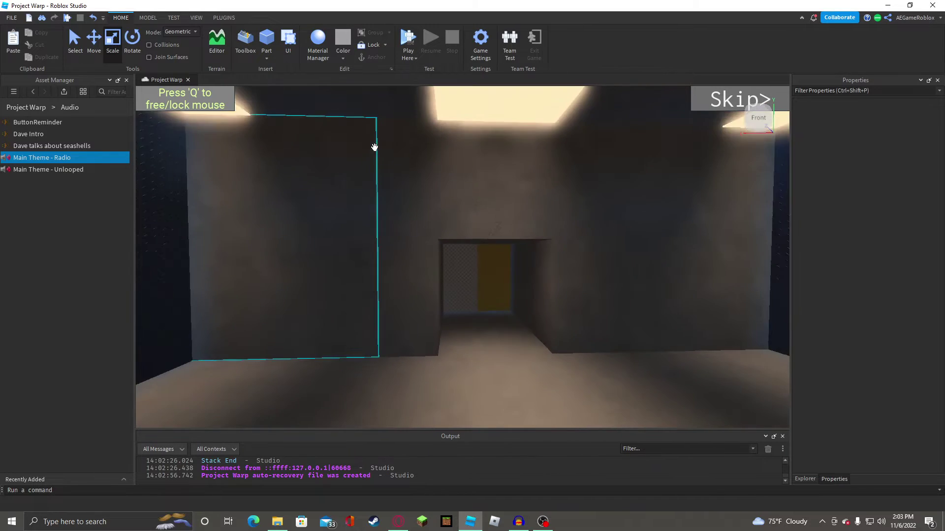
scroll(525, 329, "up", 1)
scroll(497, 304, "down", 1)
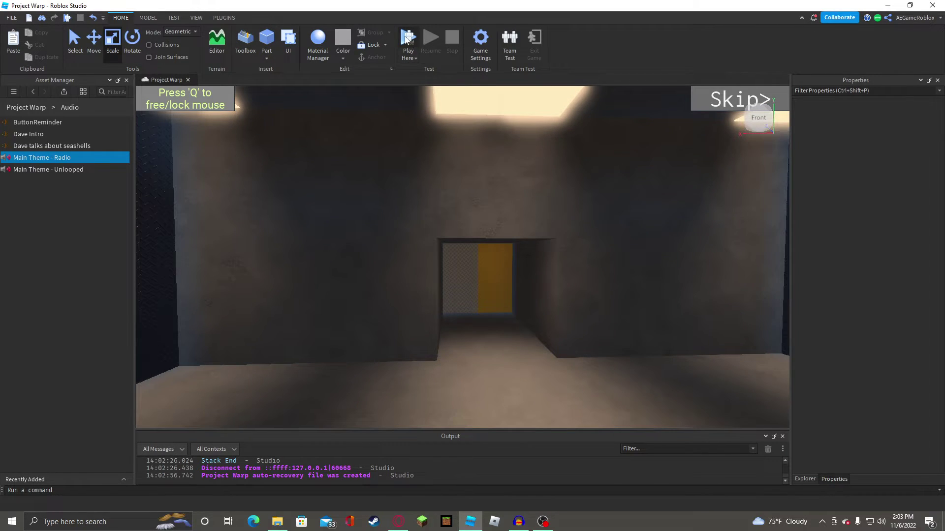
right_click_drag(474, 198, 474, 199)
key("w")
key("q")
key("w")
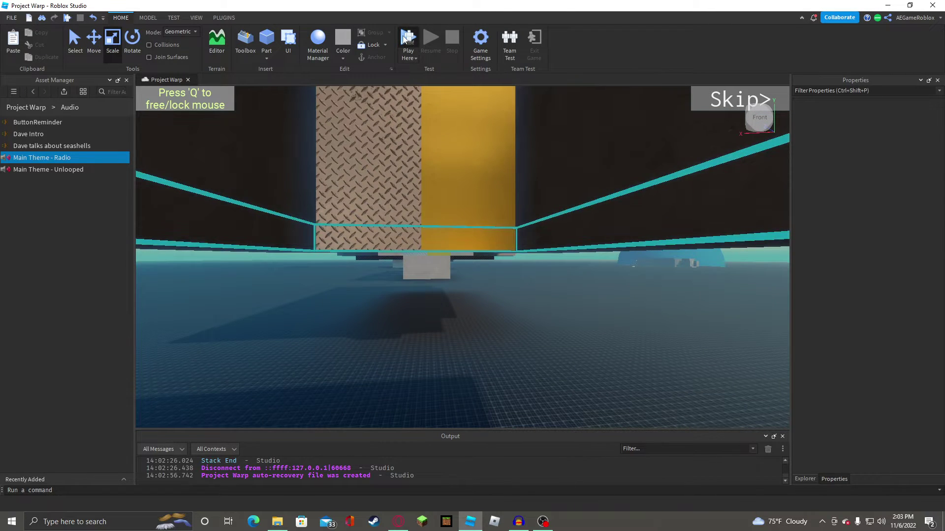
Playtest the new room by firing the portal gun and interacting with the cube on the floor, and leave the test session.
left_click(404, 39)
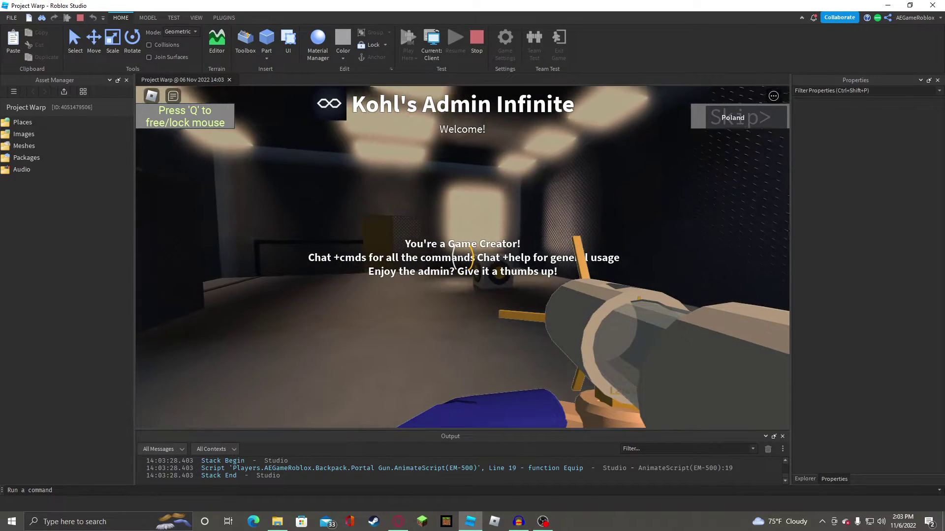
key("w")
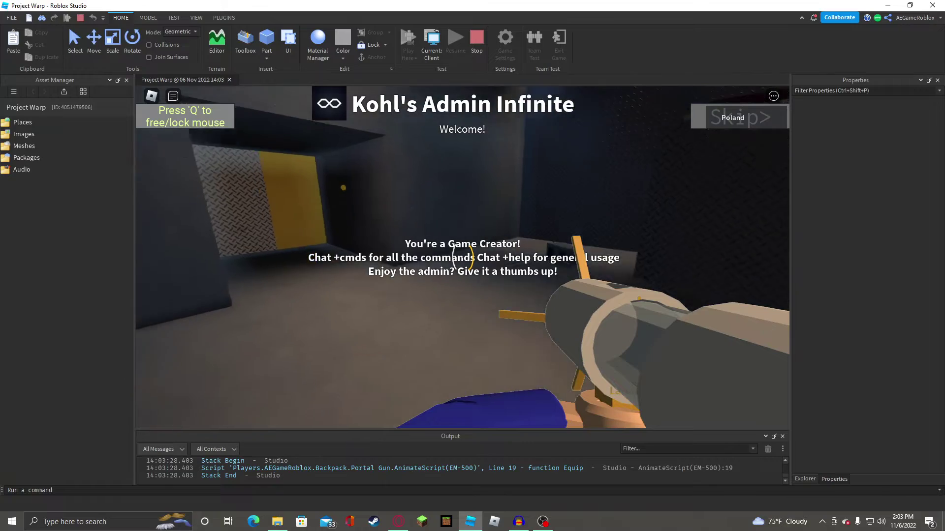
left_click(463, 256)
key("w")
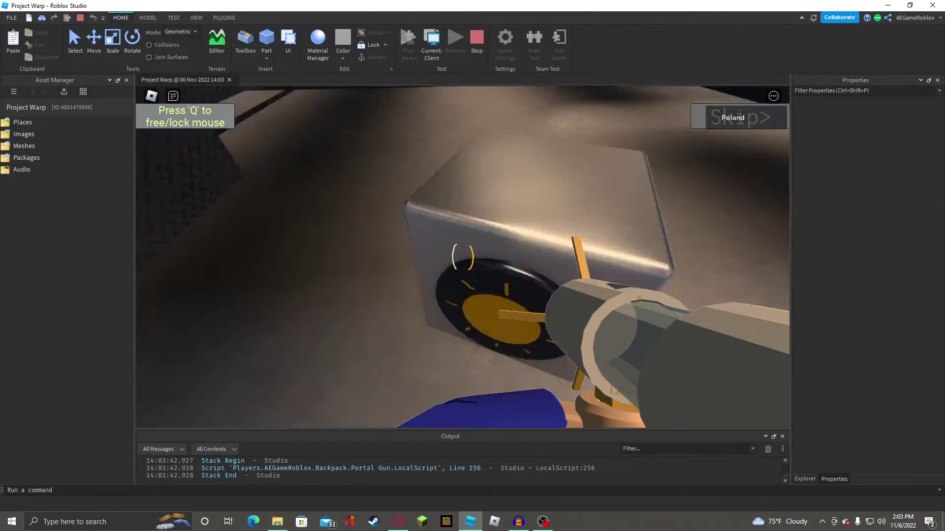
key("e")
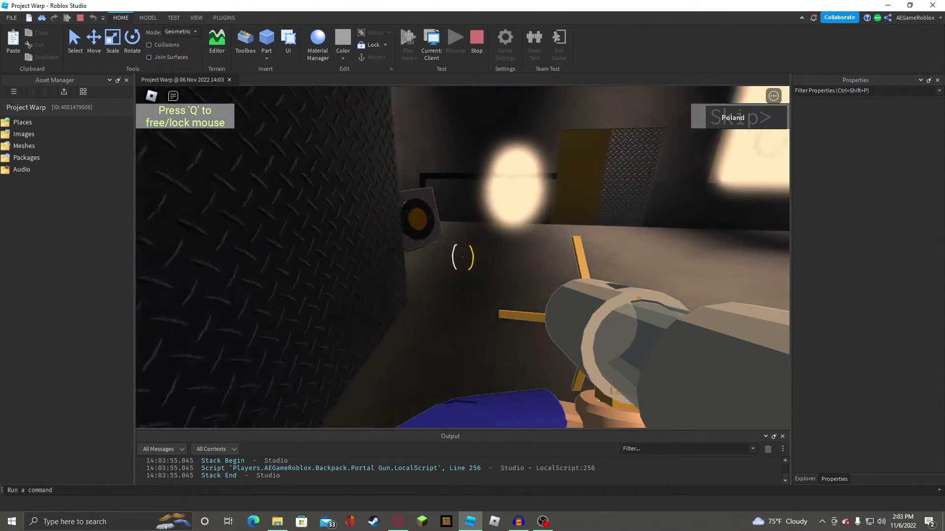
key("Escape")
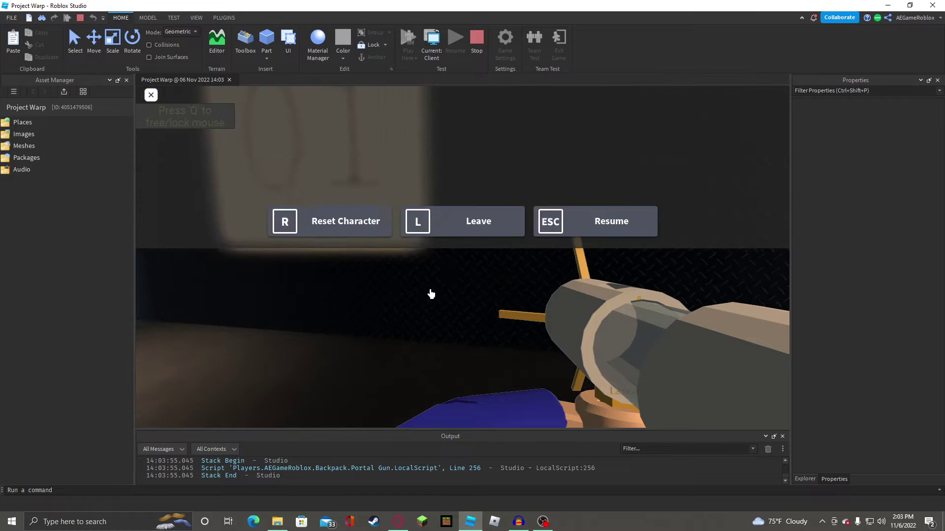
left_click(437, 396)
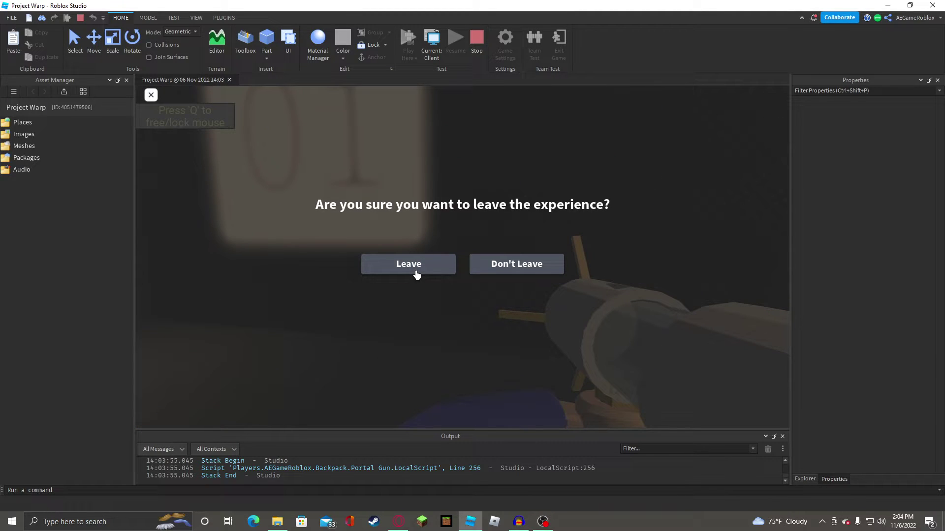
left_click(415, 274)
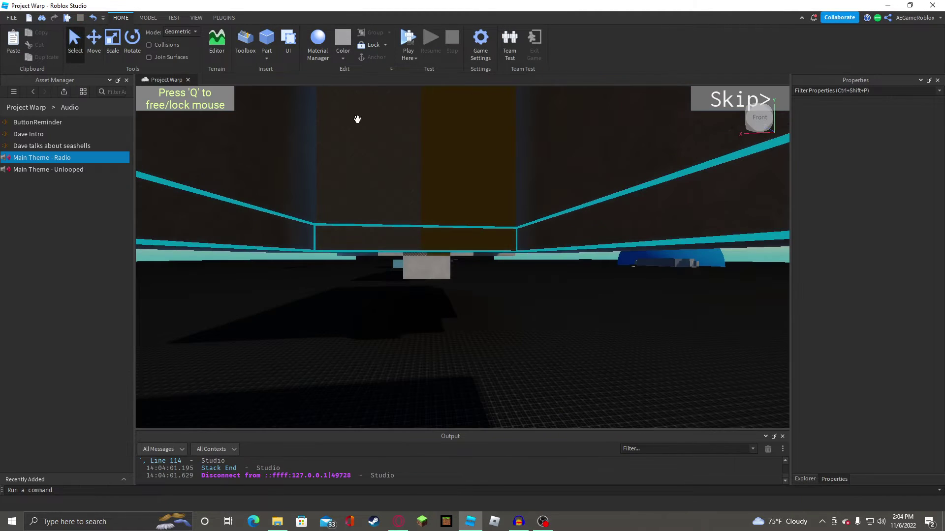
Try to shorten the room's smoky grey DiamondPlate side wall to 35.788 studs along Z.
key("w")
right_click_drag(506, 203, 506, 202)
left_click(475, 247)
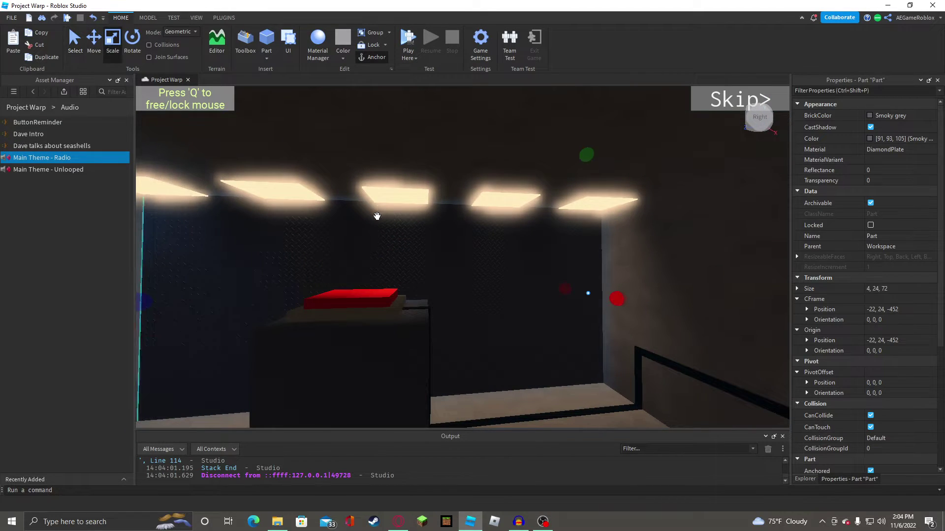
right_click_drag(377, 216, 377, 216)
key("s")
left_click_drag(250, 290, 634, 293)
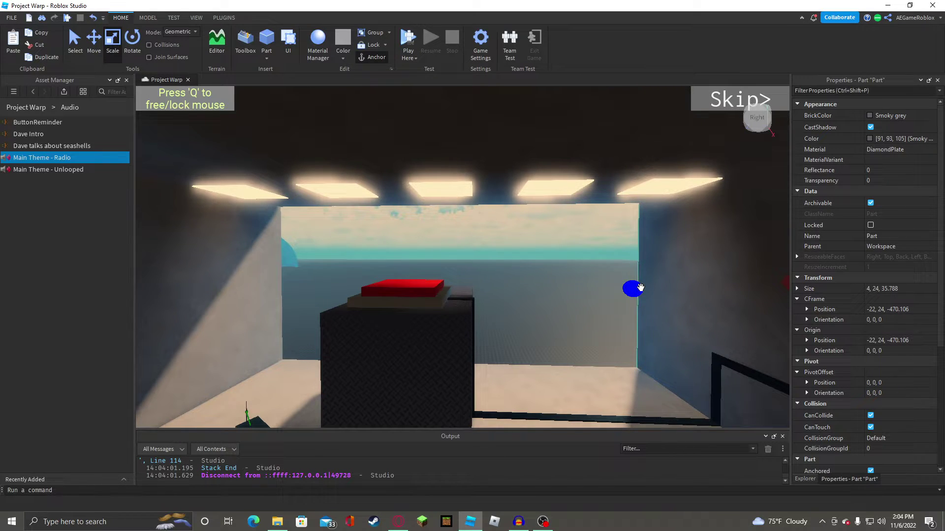
left_click_drag(640, 287, 641, 288)
key("ctrl+z")
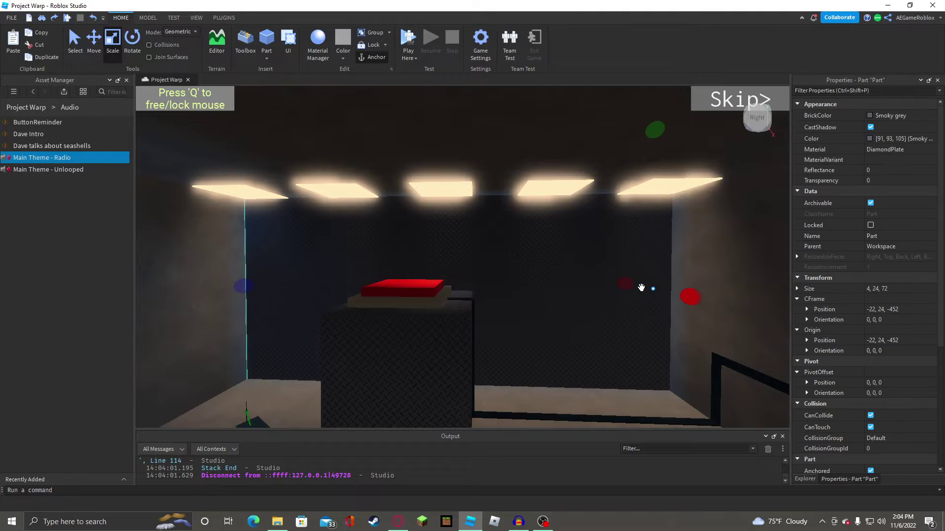
Set the move snapping increment to 4 studs and clear the wall selection.
left_click(102, 44)
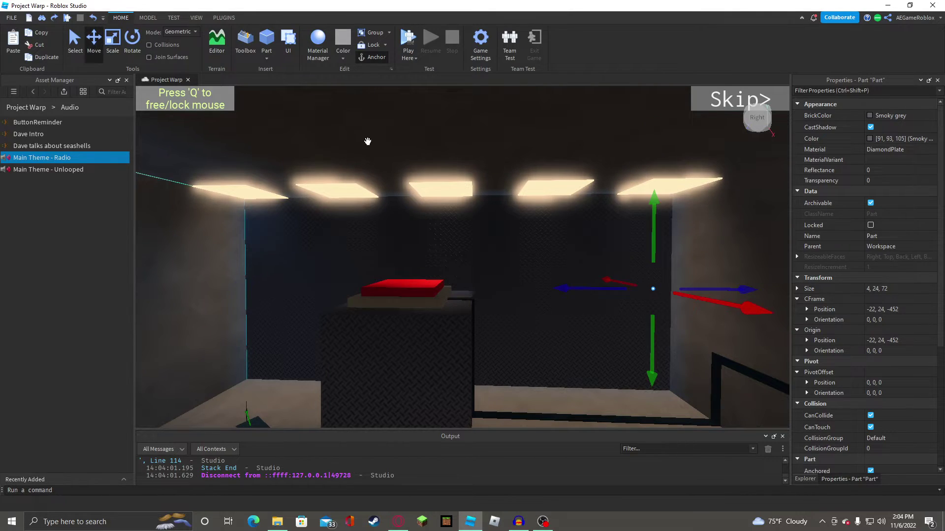
key("w")
right_click_drag(373, 144, 373, 144)
key("w")
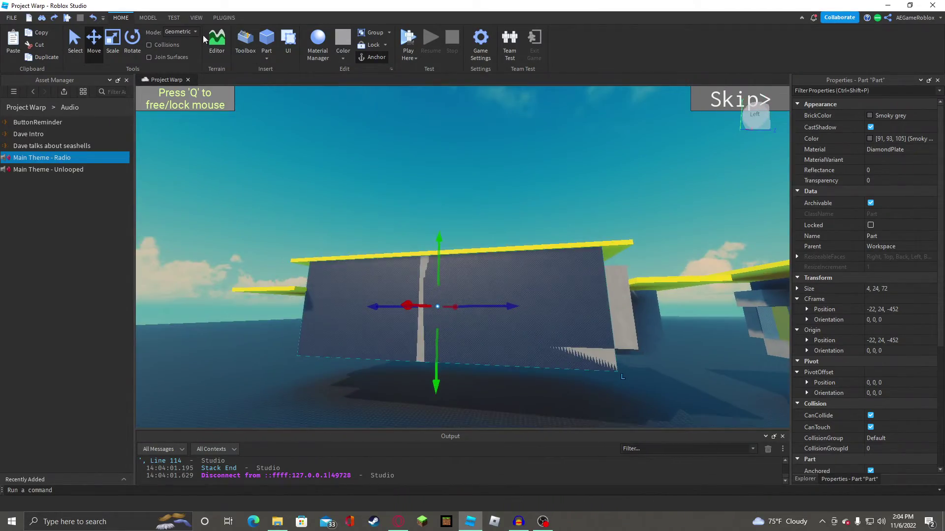
left_click(148, 18)
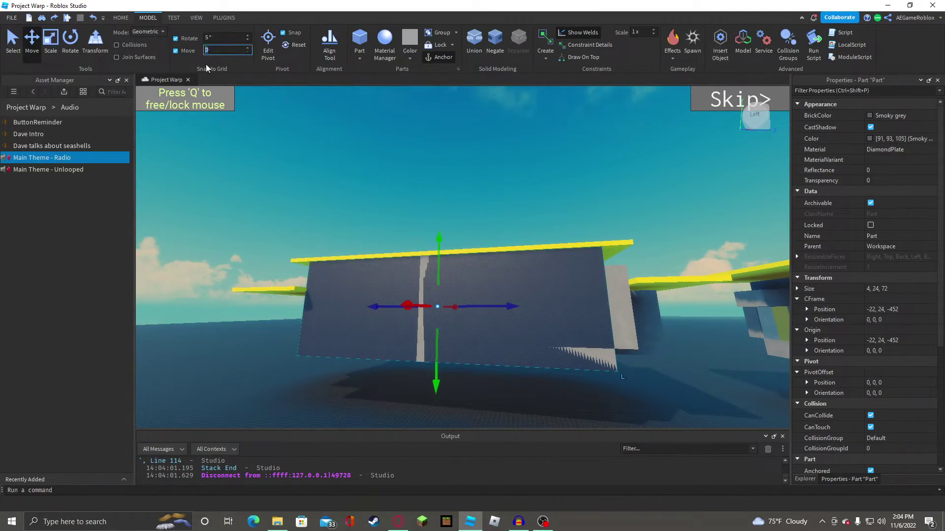
left_click(577, 193)
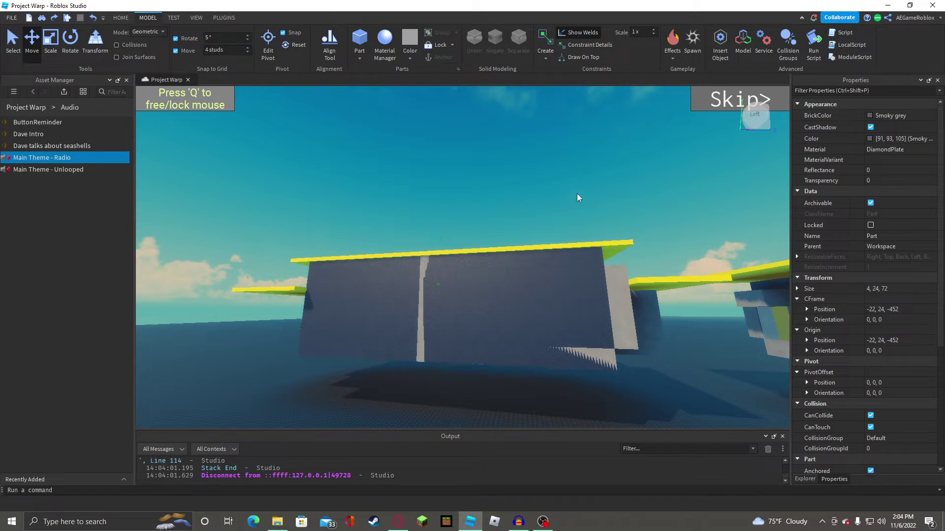
Resize the room's smoky grey DiamondPlate side wall to 44 studs along Z with the Scale tool.
left_click(104, 18)
left_click(117, 19)
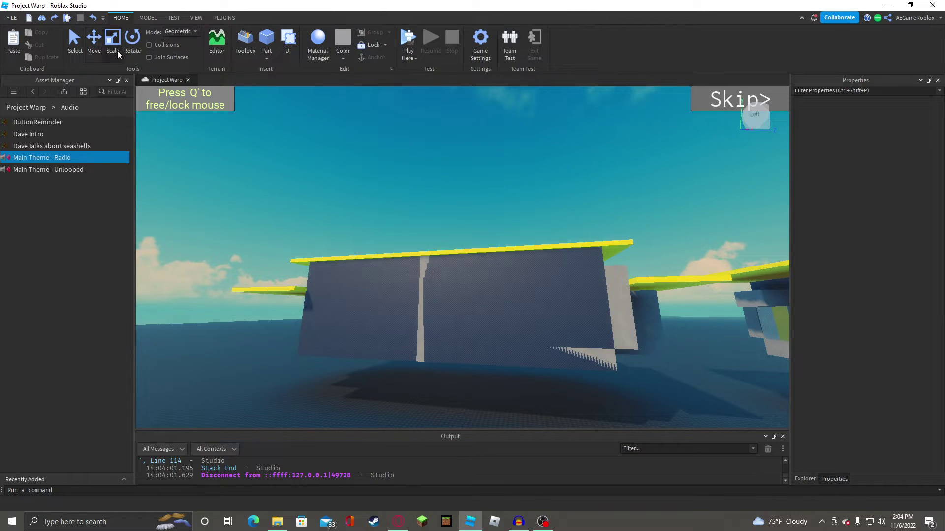
left_click(529, 279)
left_click_drag(613, 306, 652, 306)
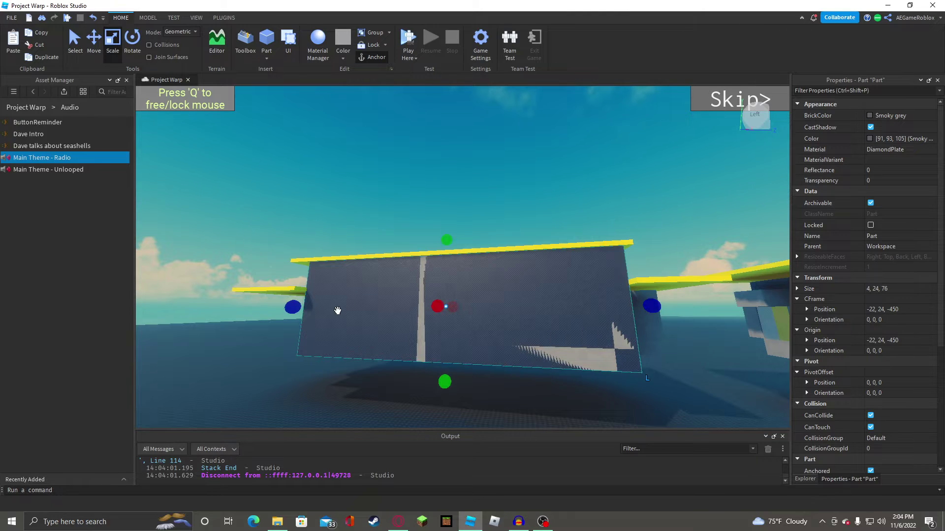
left_click_drag(338, 310, 443, 302)
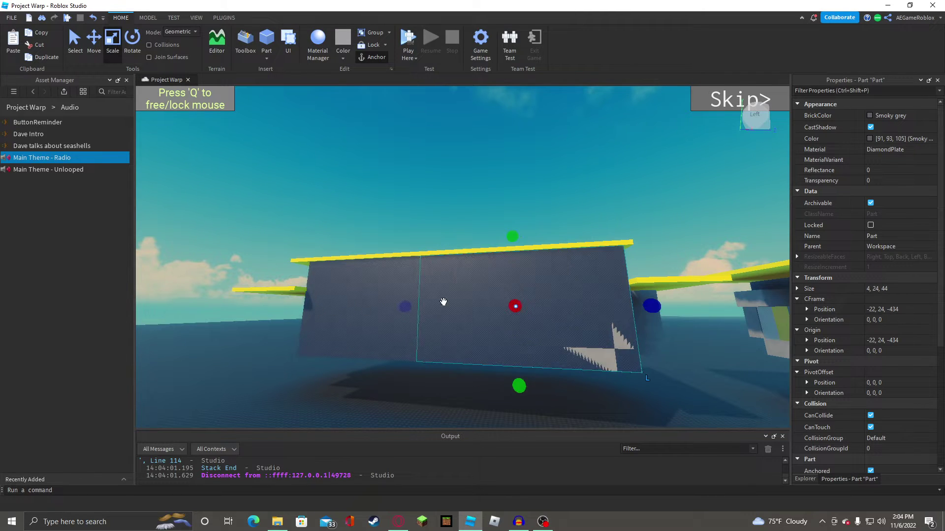
Change the resized wall's colour to Medium stone grey and its material to Concrete, and clear the selection.
left_click(891, 115)
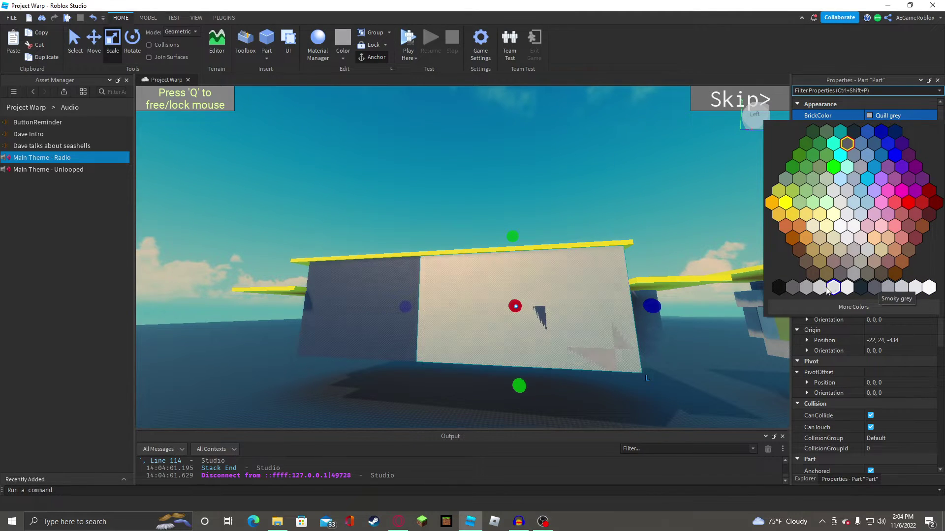
left_click(807, 289)
left_click(899, 150)
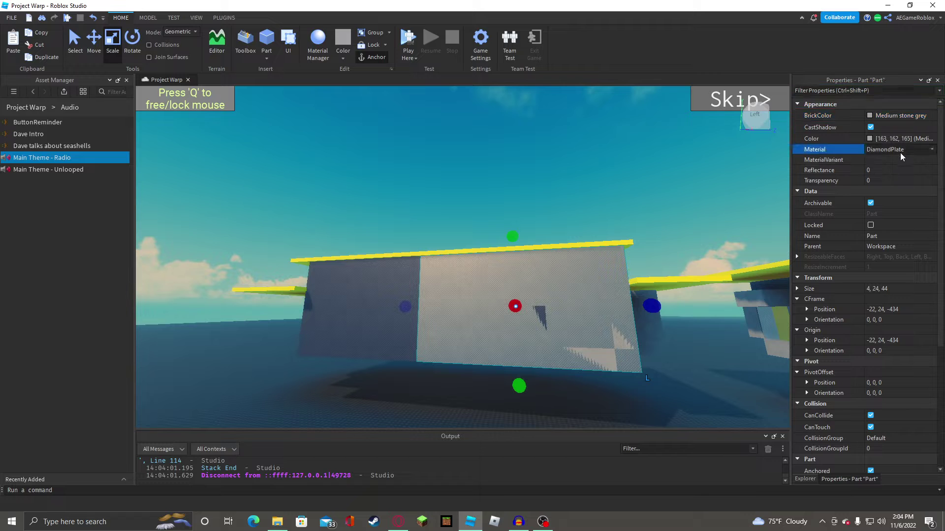
left_click(900, 150)
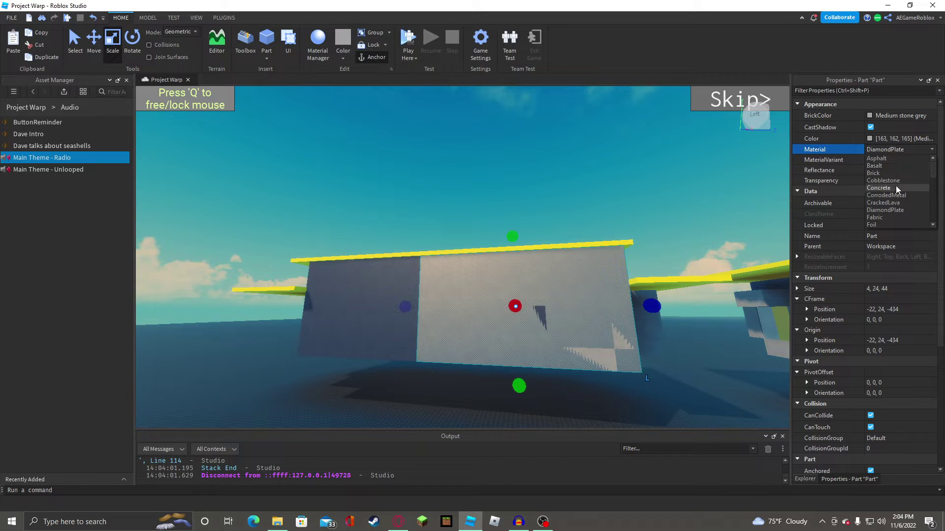
left_click(895, 188)
left_click(580, 161)
Inspect the new room's interior around the button pedestal, radio and doorway, and start a playtest from there.
key("w")
right_click_drag(581, 161, 559, 152)
key("w")
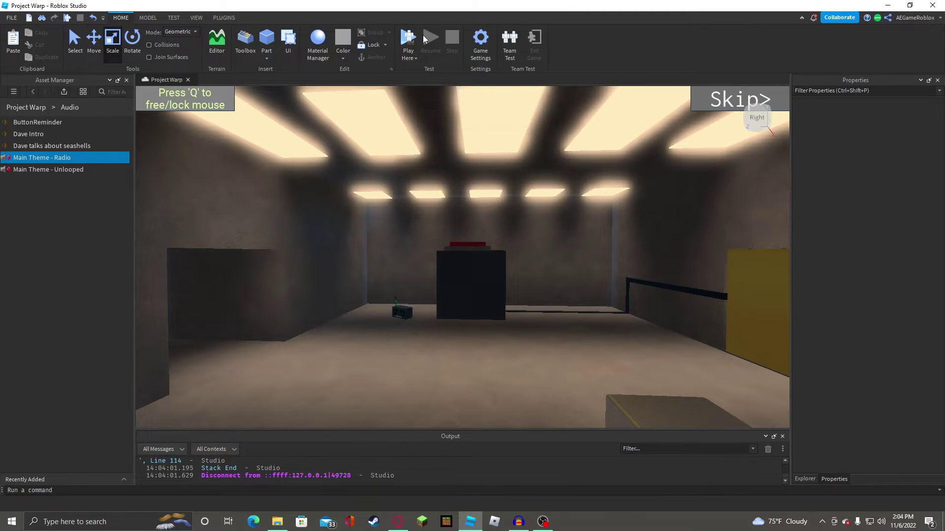
scroll(463, 194, "down", 1)
key("w")
right_click_drag(442, 147, 443, 119)
key("w")
key("q")
key("q")
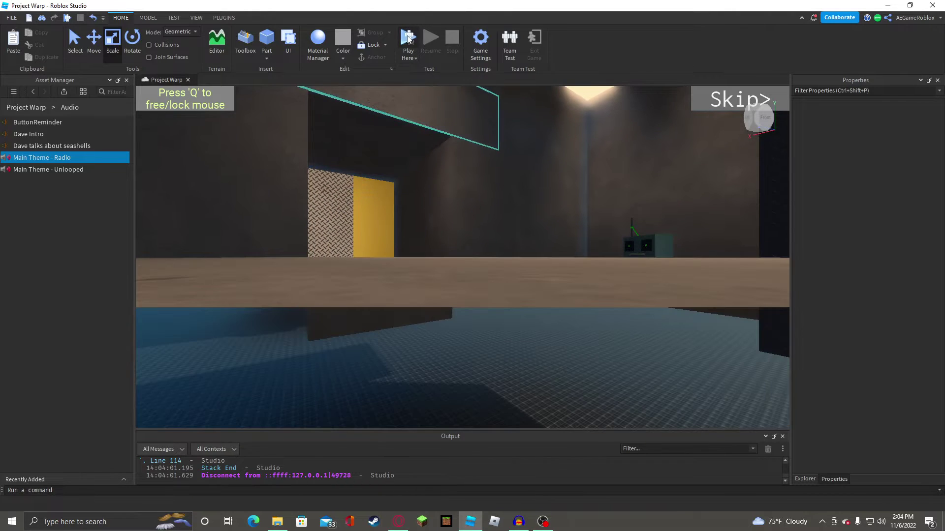
Playtest the new room by carrying a cube and firing portals around the button pedestal, and leave the test session.
key("e")
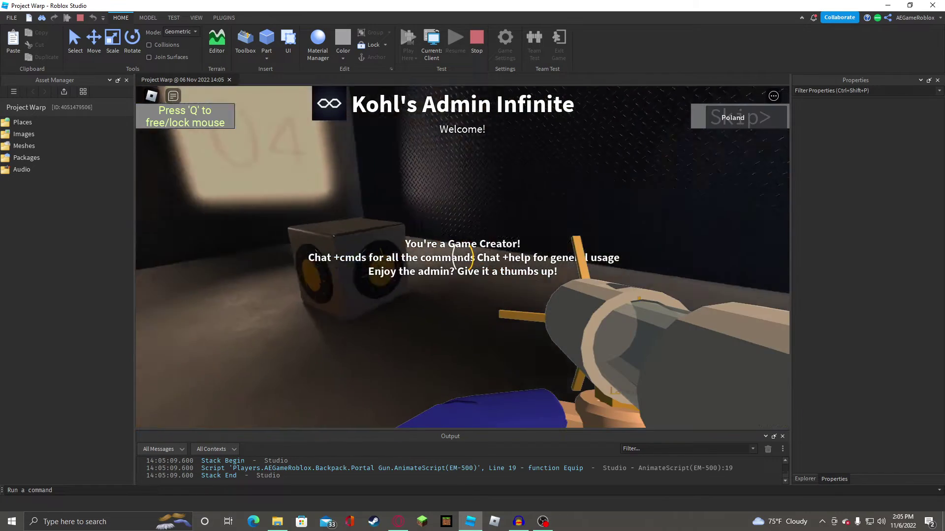
key("w")
key("e")
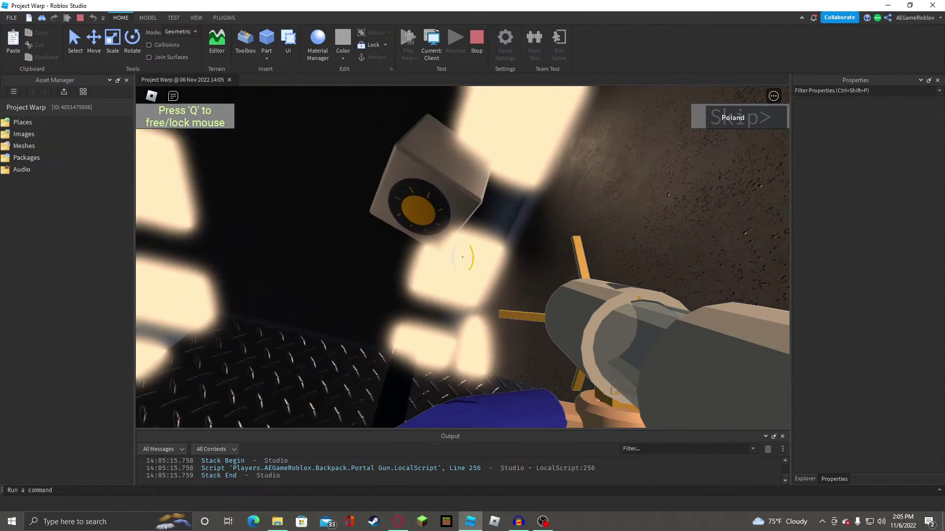
key("w")
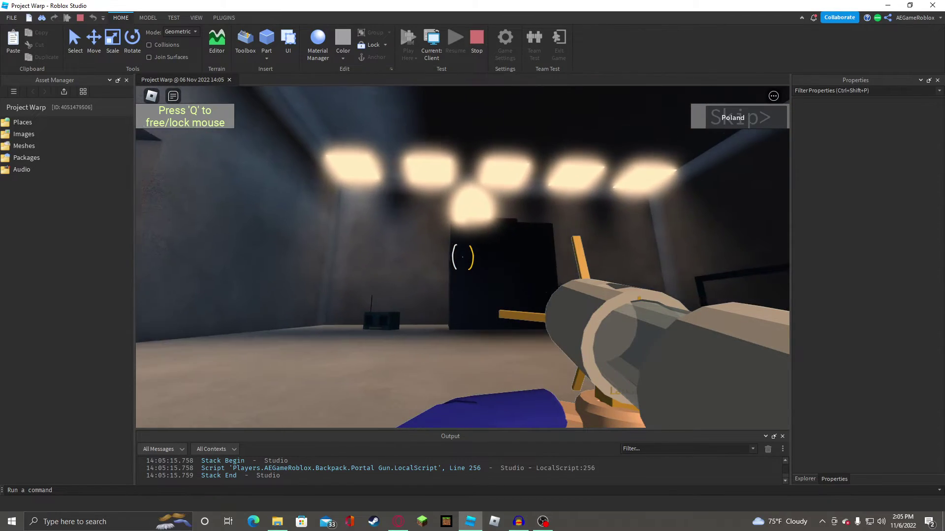
key("w")
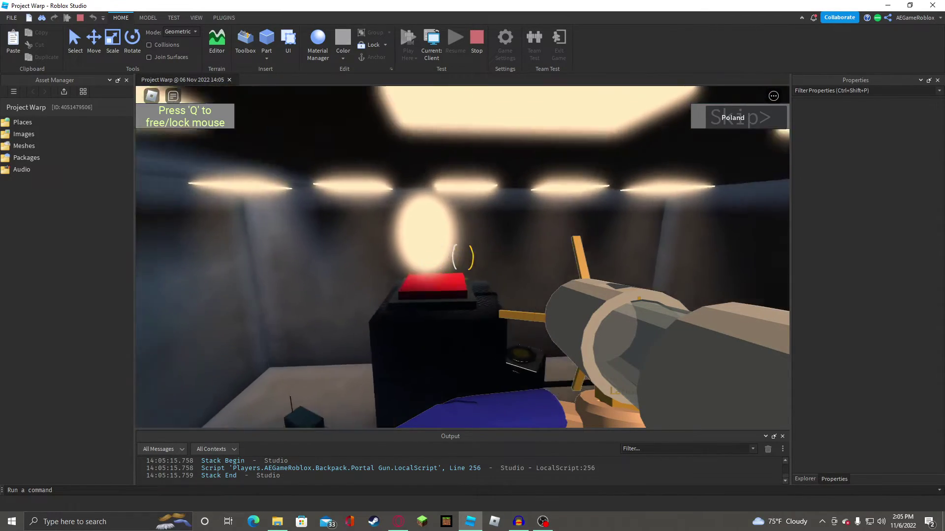
key("e")
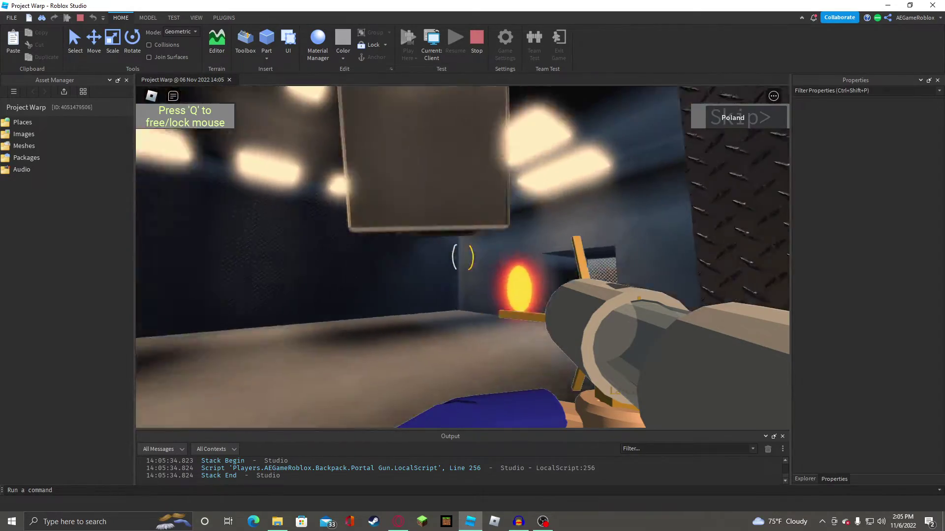
key("w")
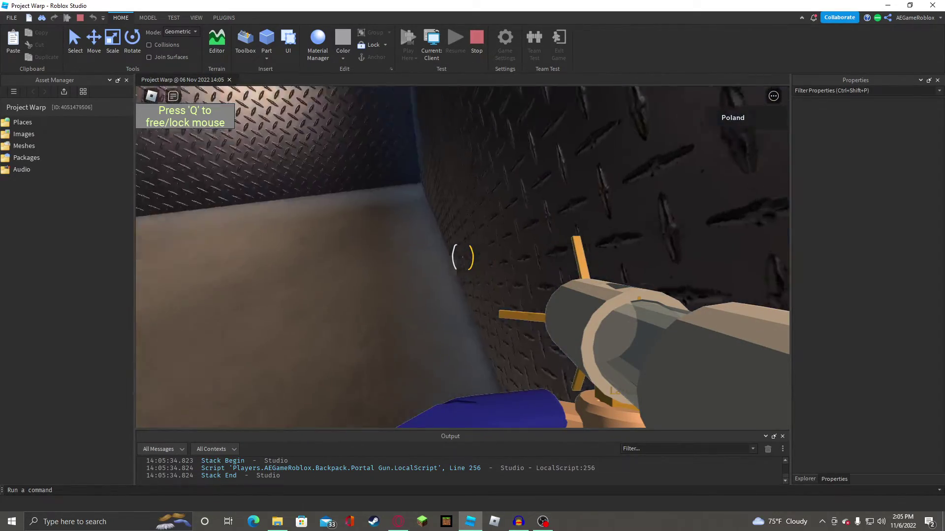
key("Escape")
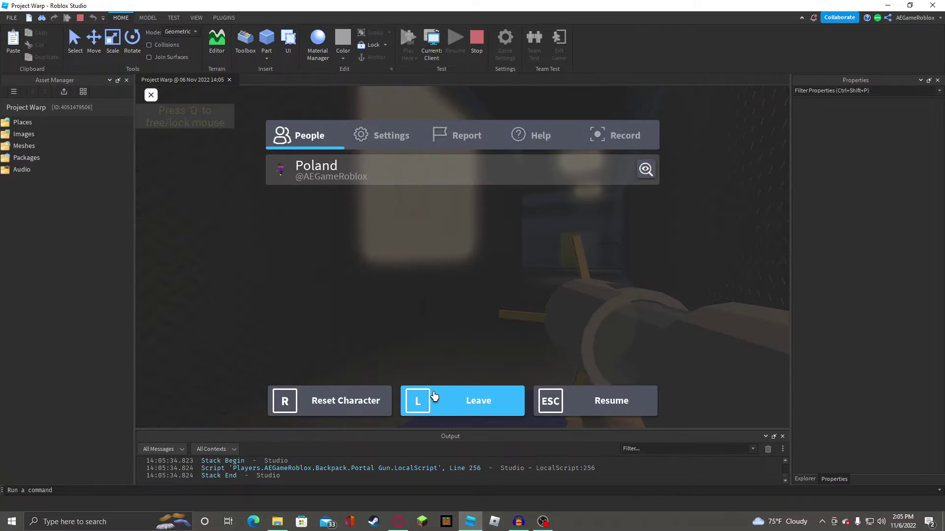
key("l")
left_click(422, 266)
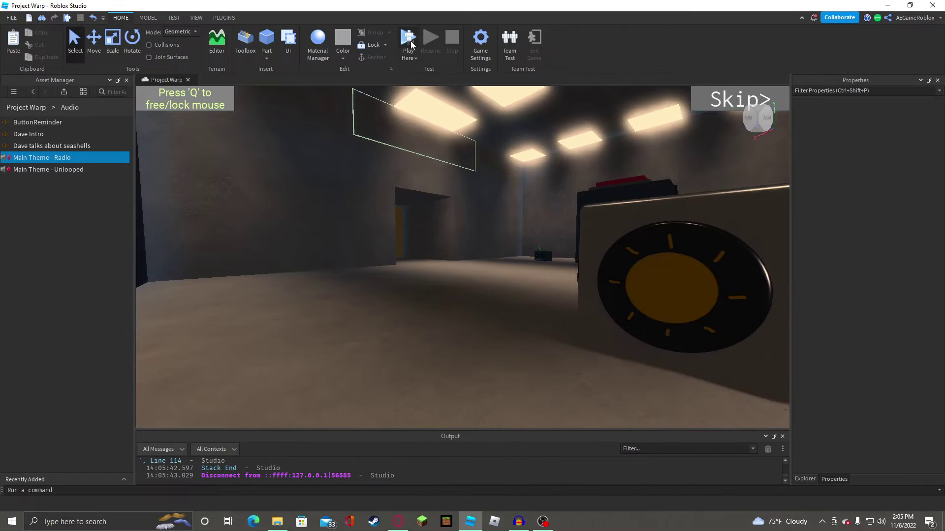
Start a full playtest of the game from its regular beginning and skip the intro.
left_click(408, 58)
left_click(412, 72)
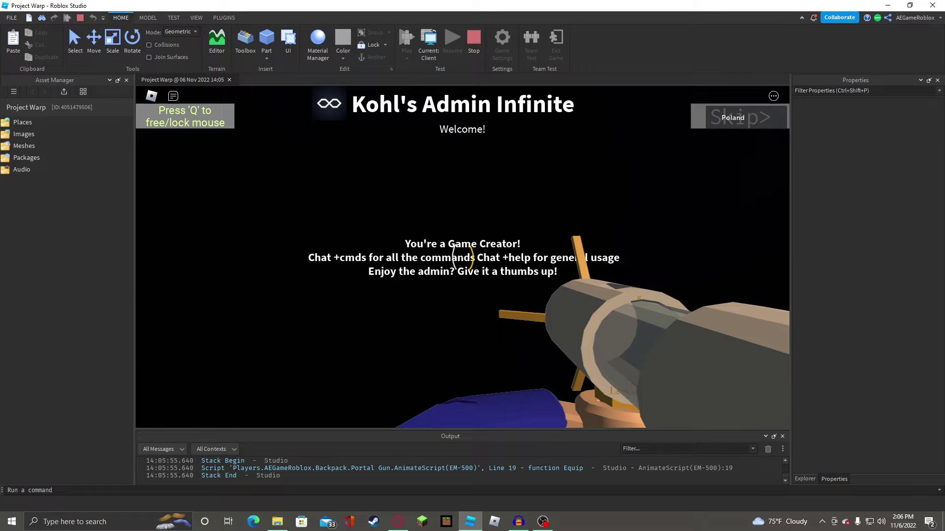
key("Escape")
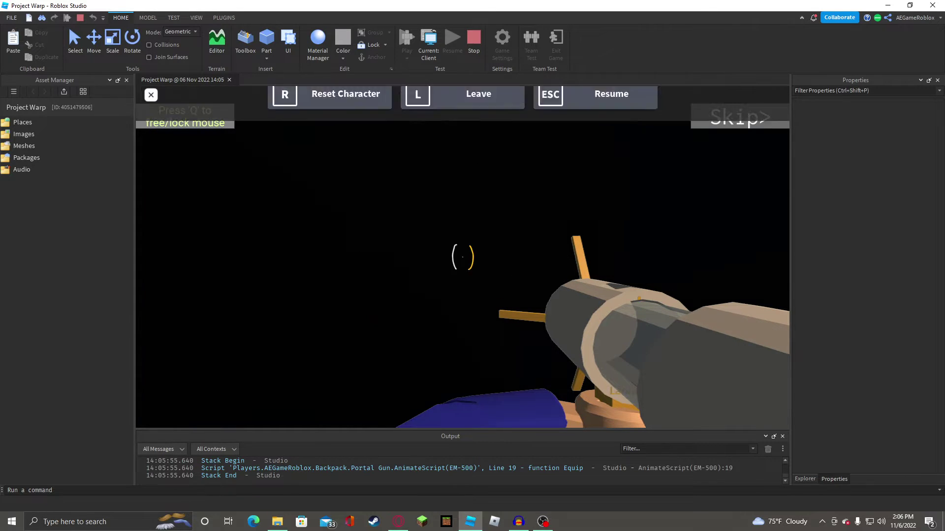
key("Escape")
key("q")
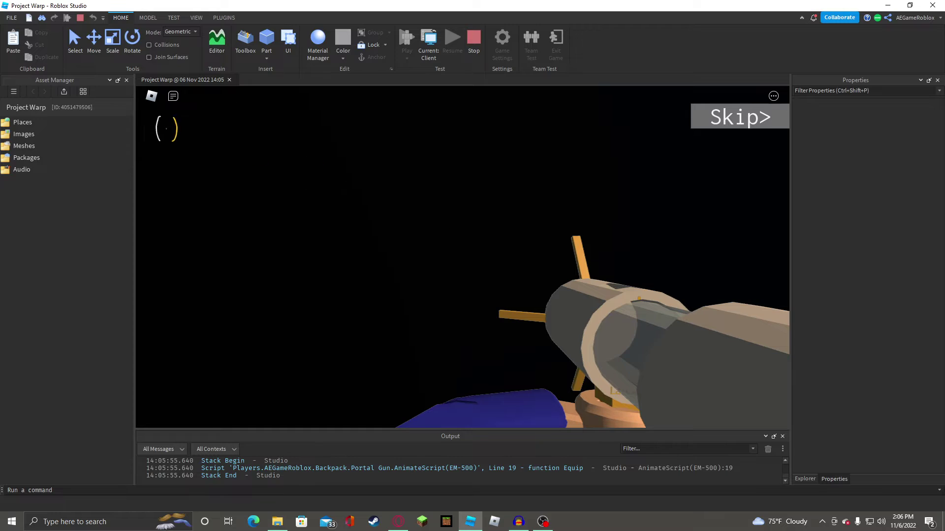
key("q")
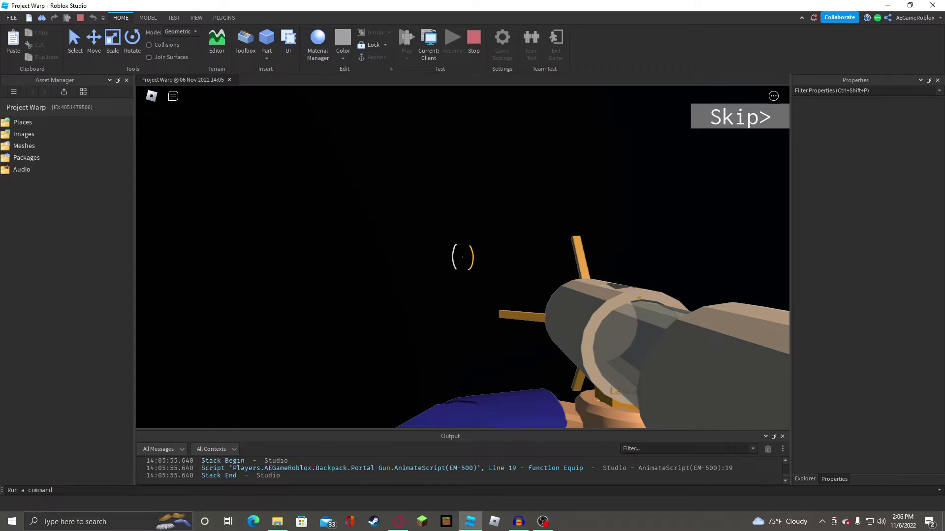
left_click(736, 122)
key("q")
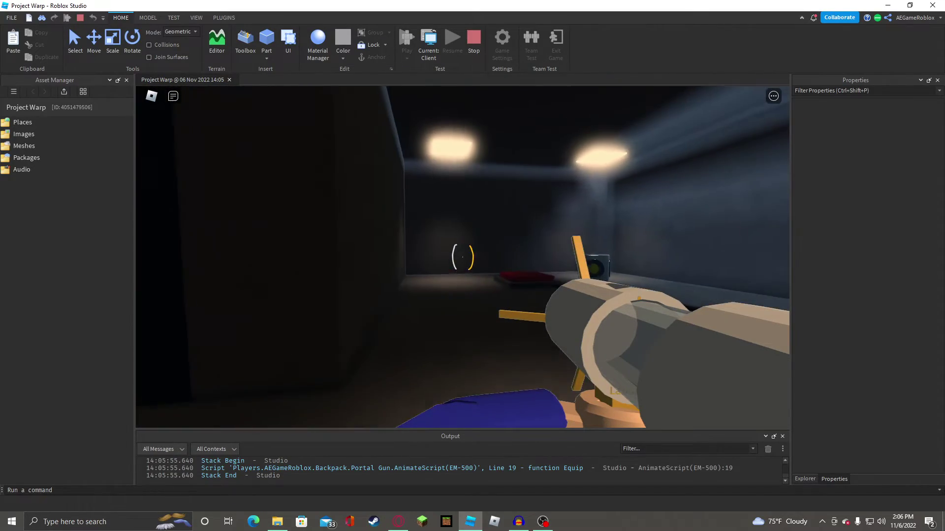
Playtest the red button level by carrying the cube to the button and walking through the exit passage.
key("w")
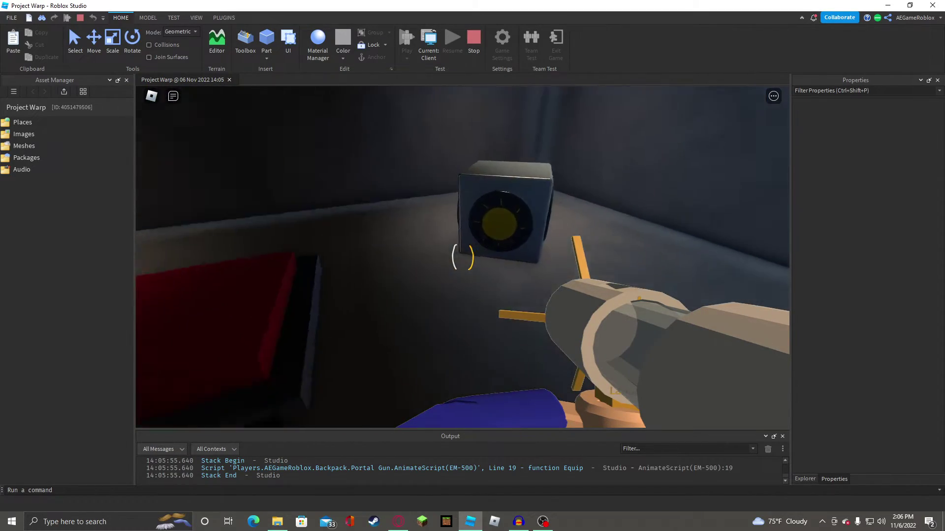
key("e")
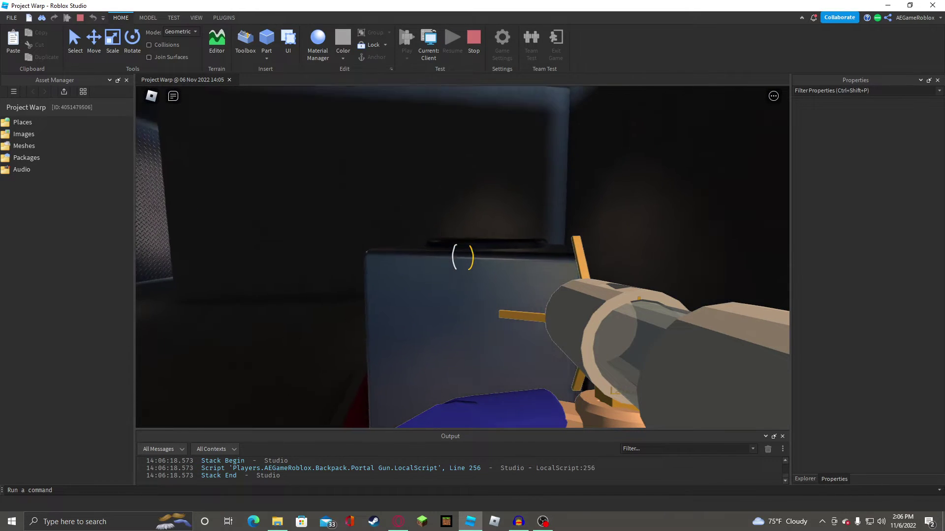
key("e")
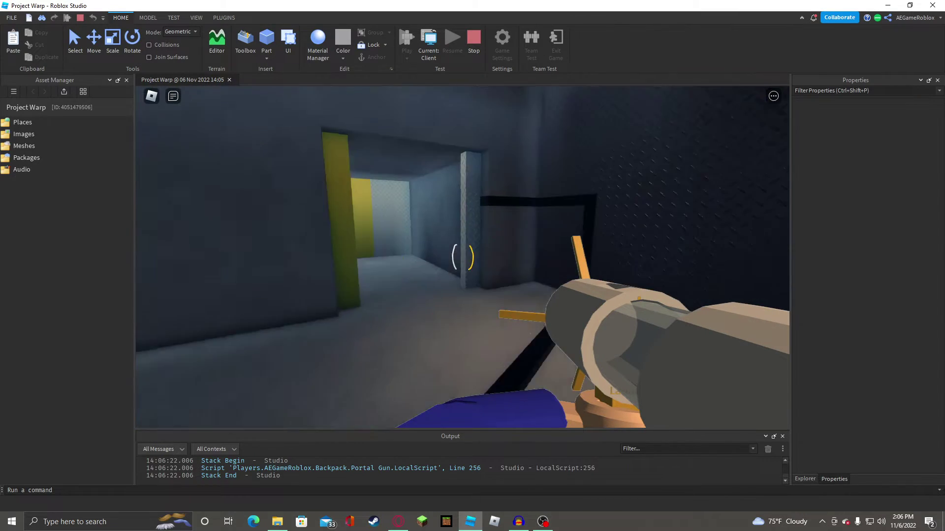
key("w")
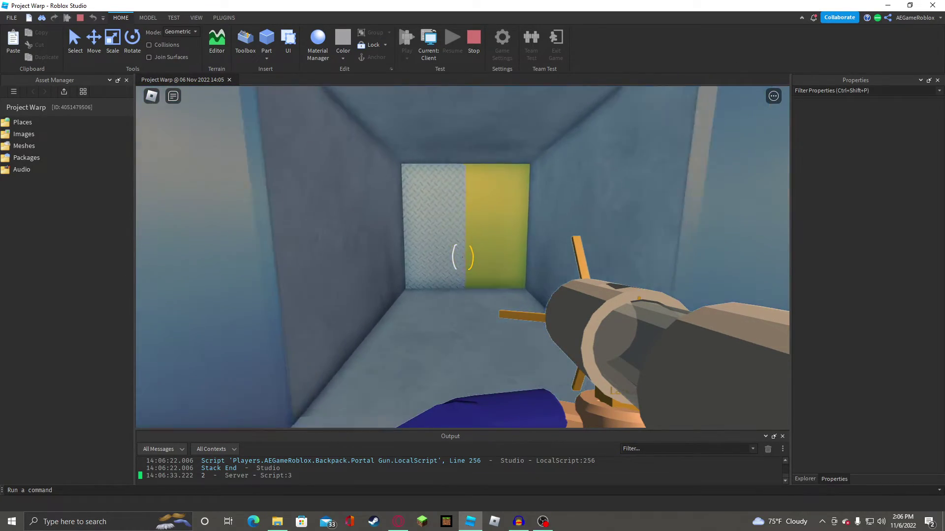
key("w")
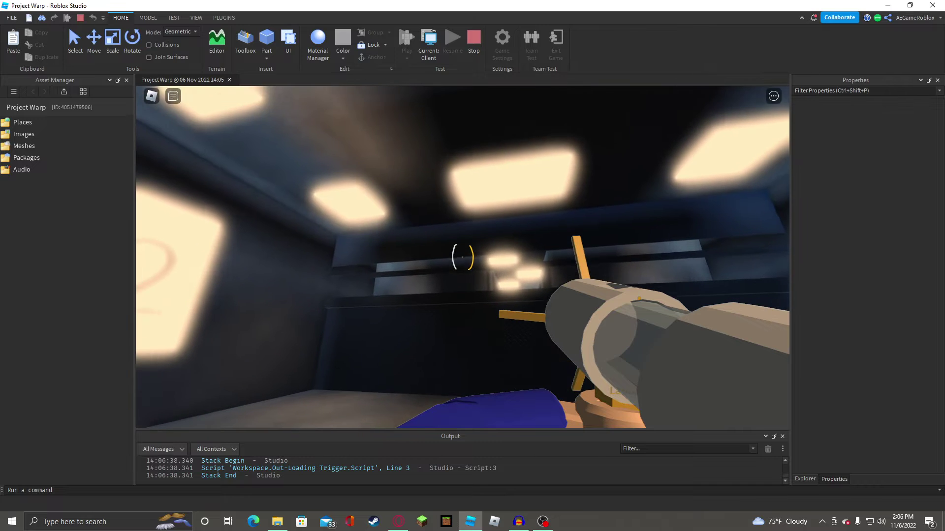
Playtest the following level by firing both portals to reach its exit corridor, and continue into level 03.
left_click(462, 257)
right_click(463, 257)
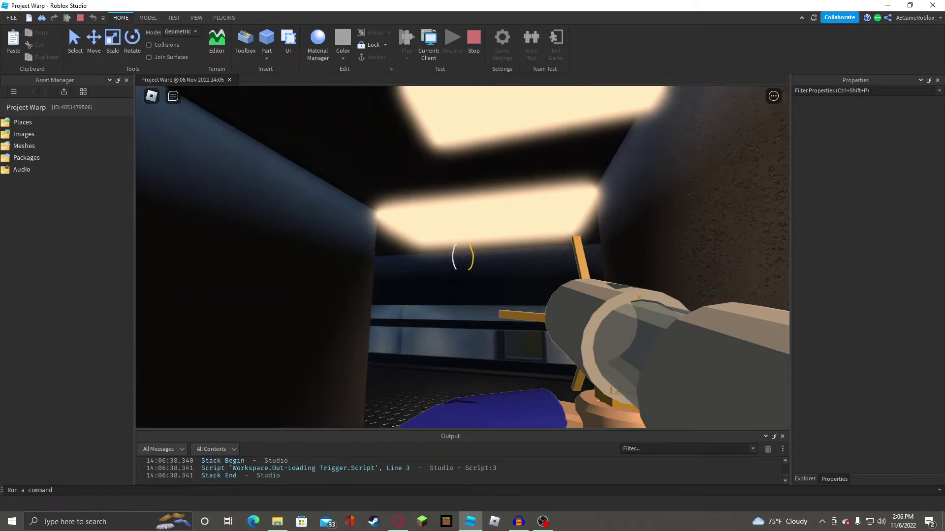
left_click(462, 256)
right_click(463, 257)
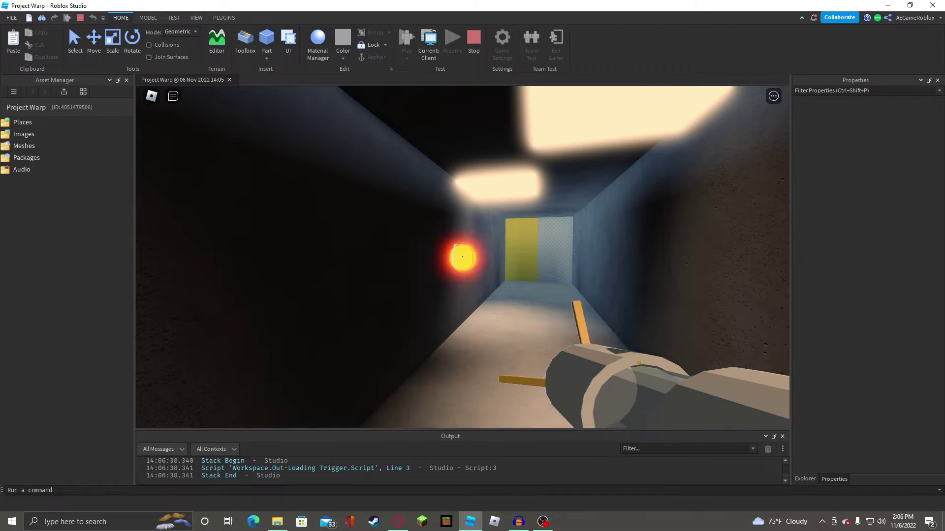
key("w")
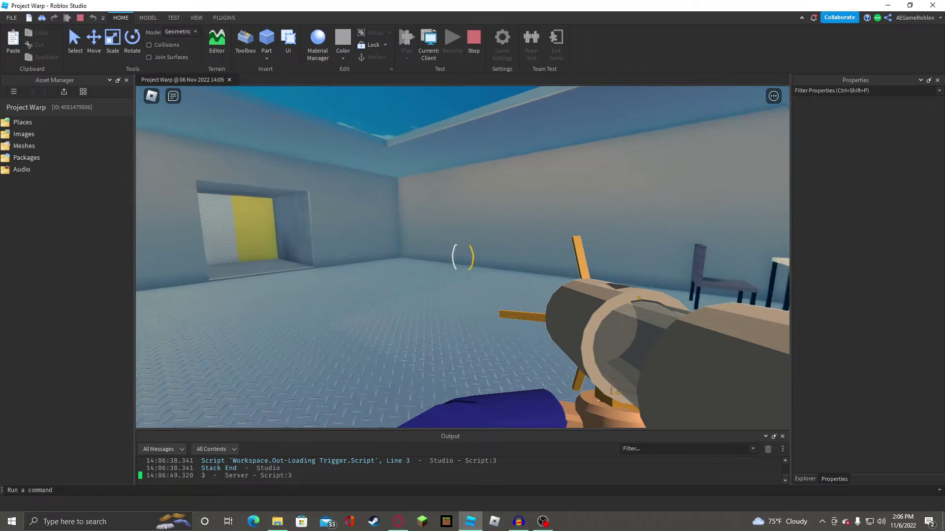
key("w")
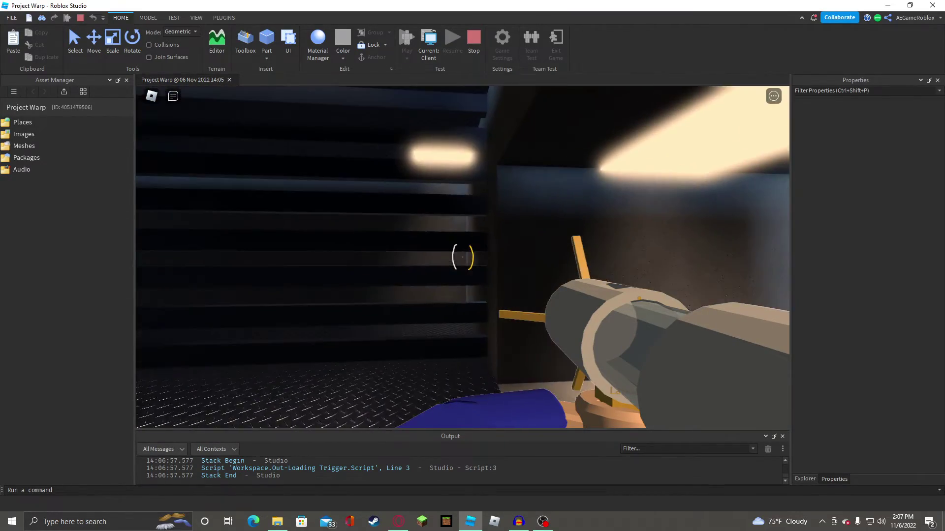
Playtest the dark hall of level 03 by firing portals across it and picking up the yellow-dotted cubes.
right_click(463, 257)
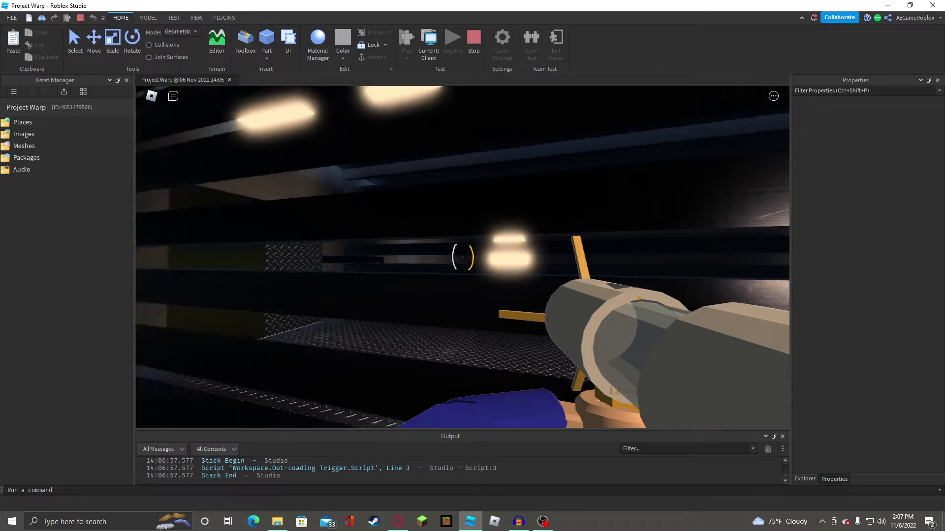
right_click(463, 257)
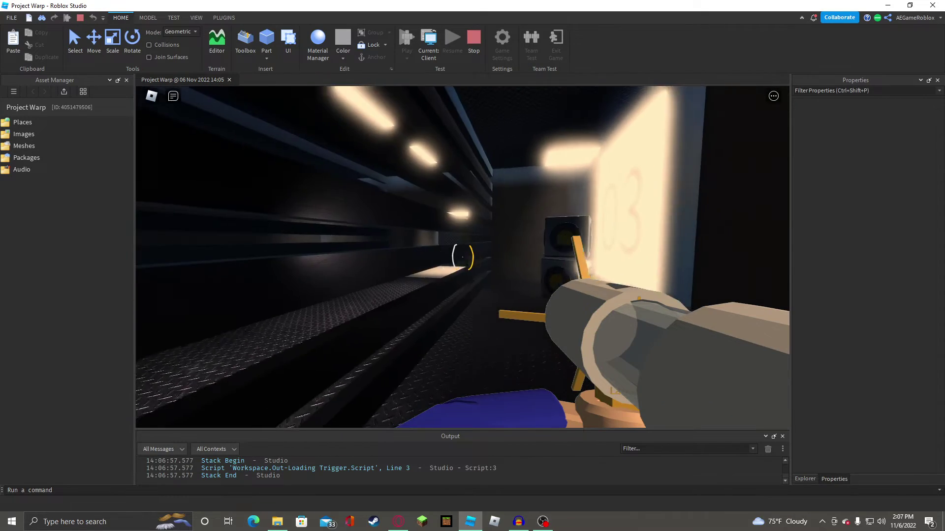
right_click(462, 258)
key("e")
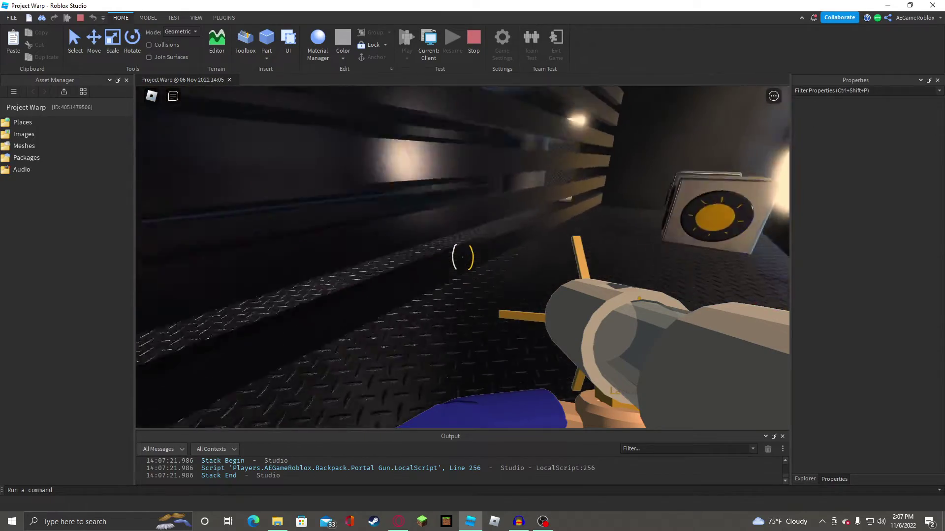
key("w")
key("e")
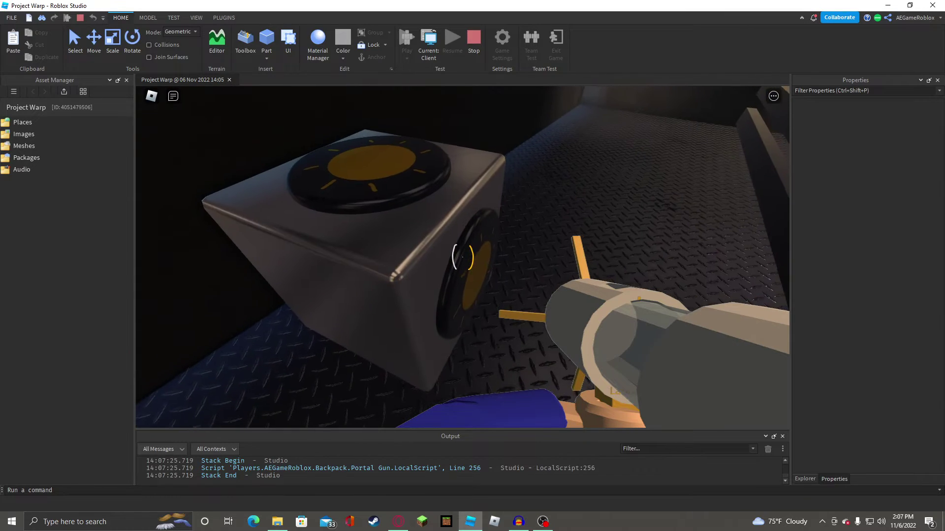
Playtest the rest of level 03 by firing both portals, exploring the room with the chairs and table, and continuing into the next level.
left_click(463, 257)
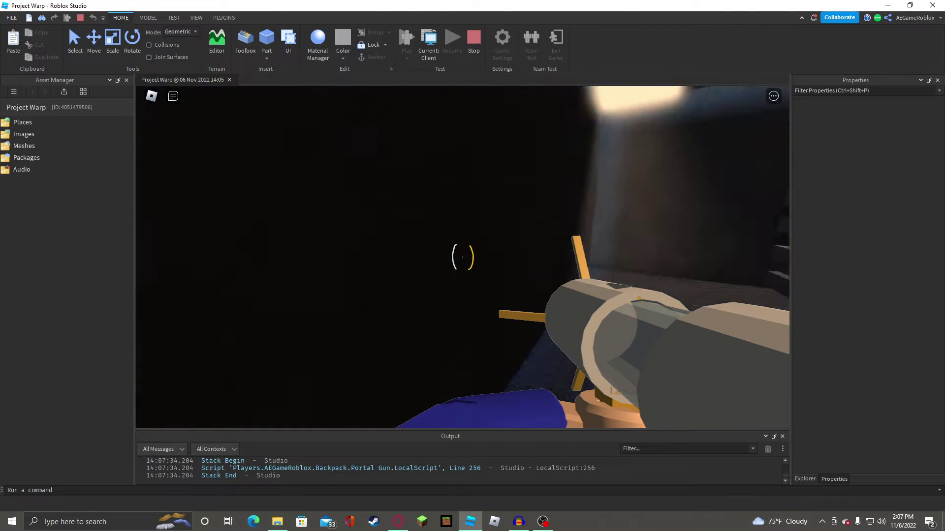
right_click(463, 257)
key("w")
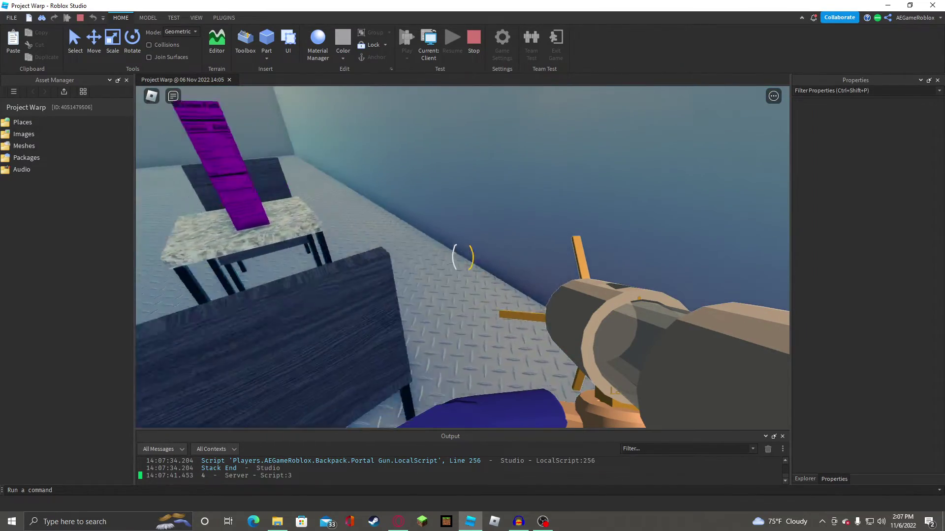
left_click(463, 257)
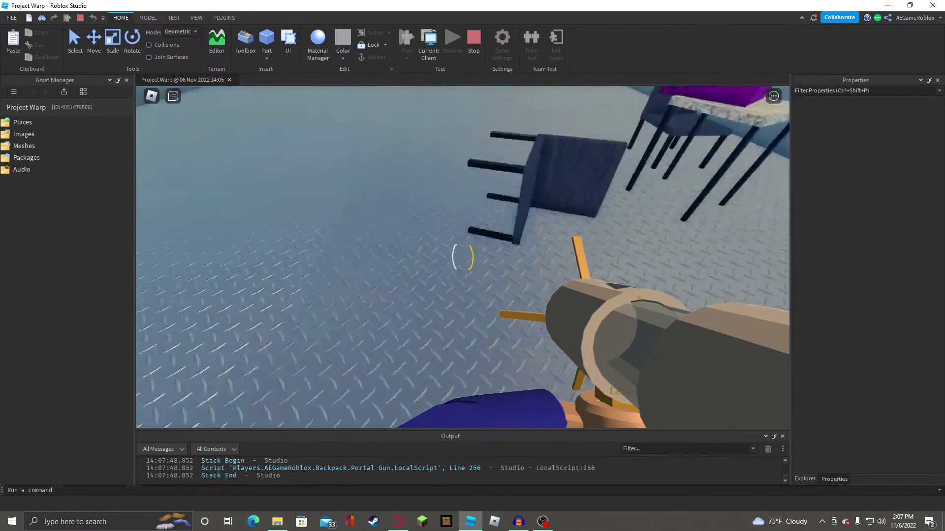
left_click(463, 257)
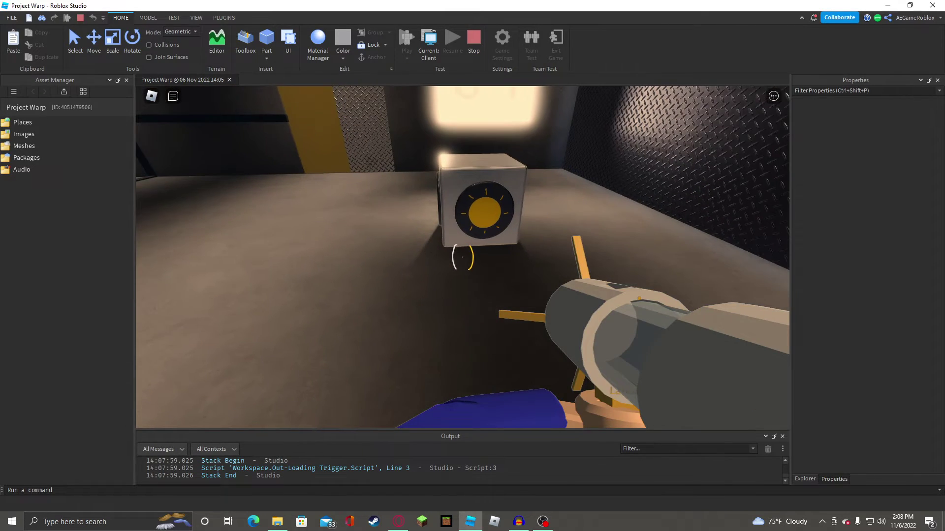
Playtest the next level by opening a floor portal and carrying the cube around it, and stop the test session.
right_click(463, 257)
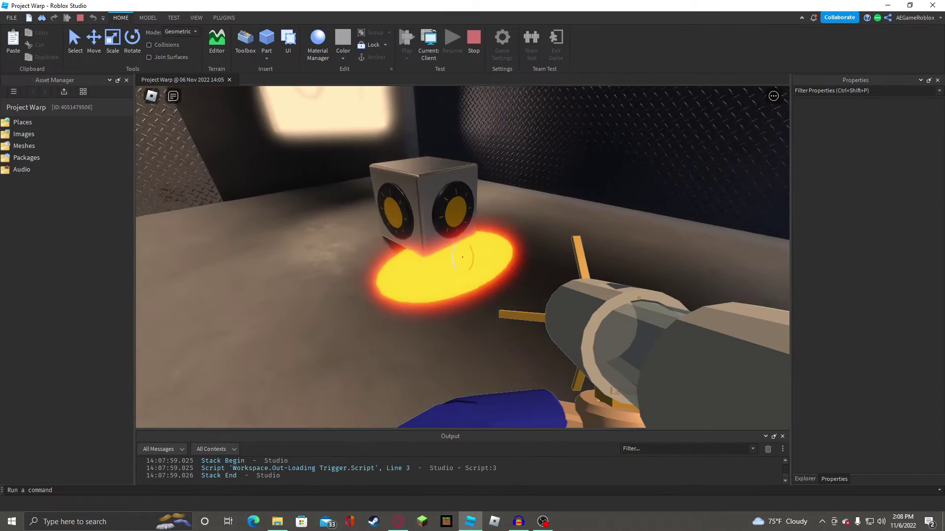
key("a")
key("w")
key("e")
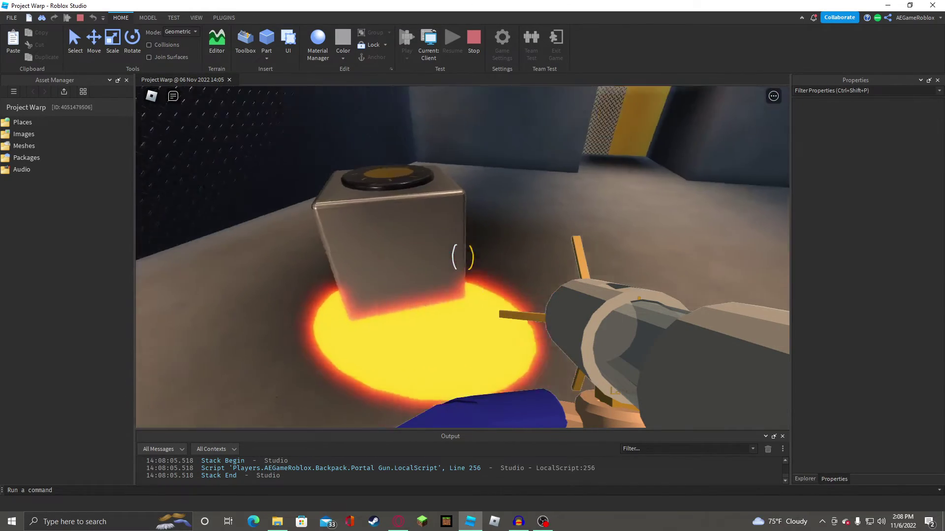
right_click(462, 257)
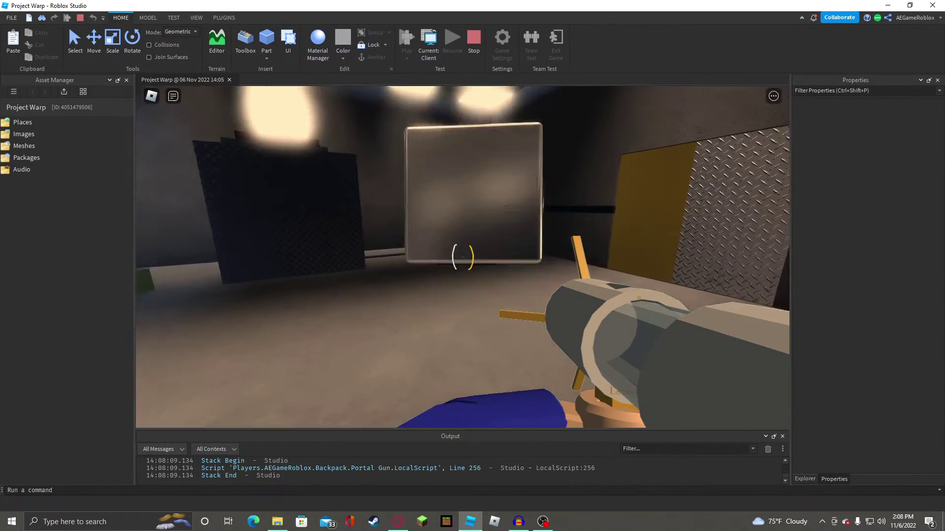
key("s")
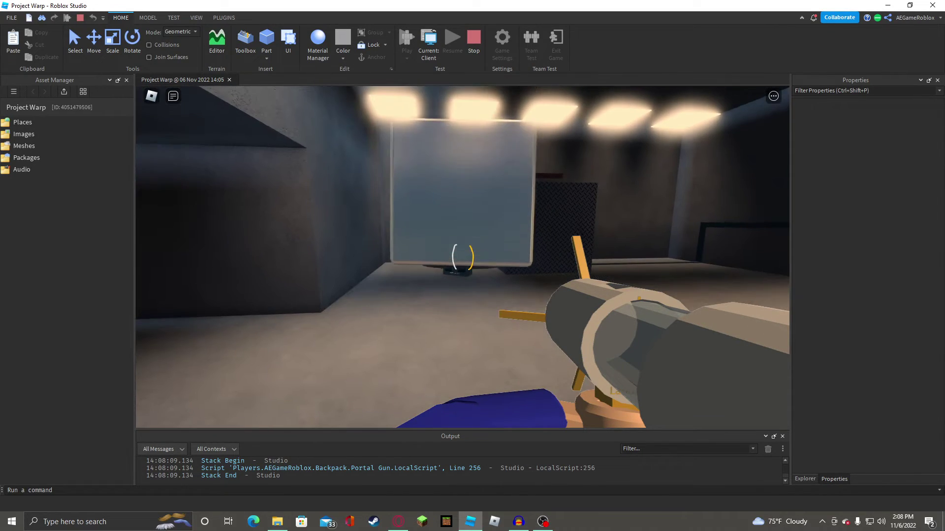
key("w")
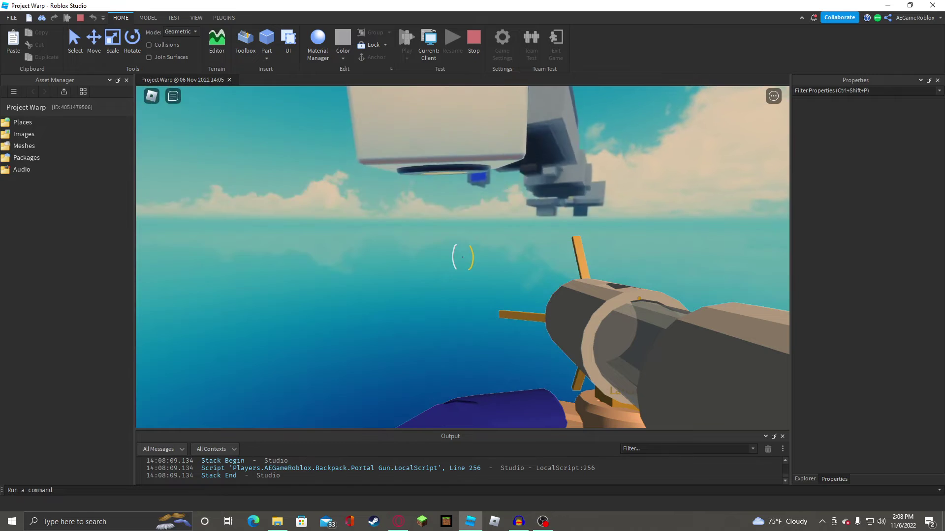
key("Escape")
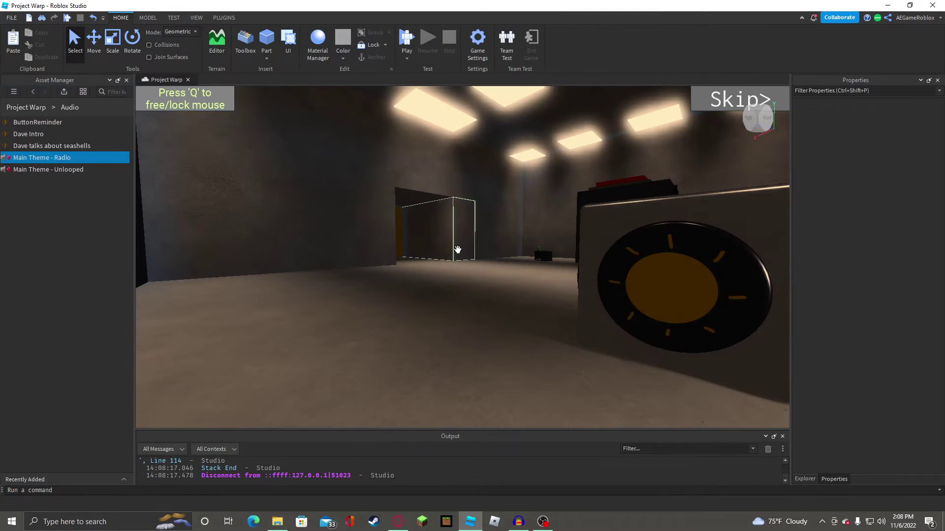
Duplicate the large yellow roof part and place the copy alongside the building at -48.906, 31.5, -449.76.
scroll(458, 249, "down", 10)
key("w")
key("d")
right_click_drag(458, 249, 457, 250)
left_click(419, 223)
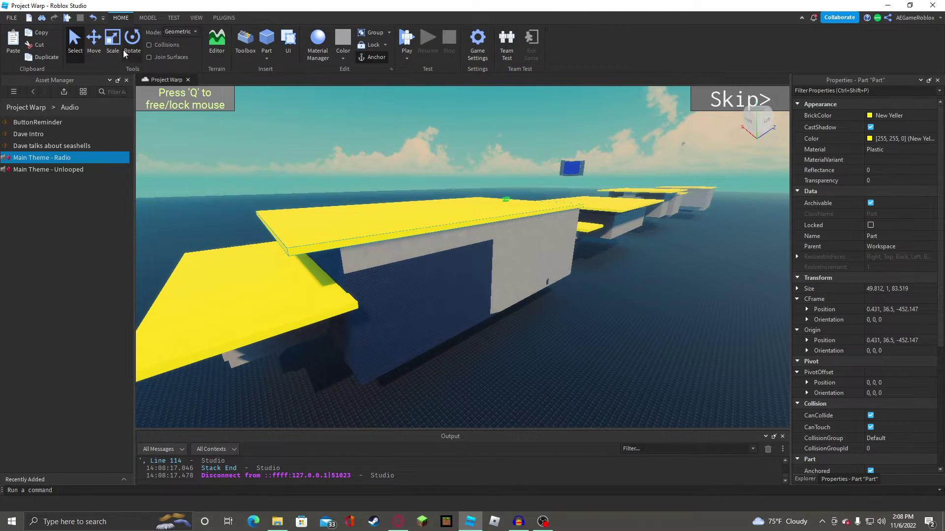
left_click(94, 42)
scroll(415, 205, "down", 5)
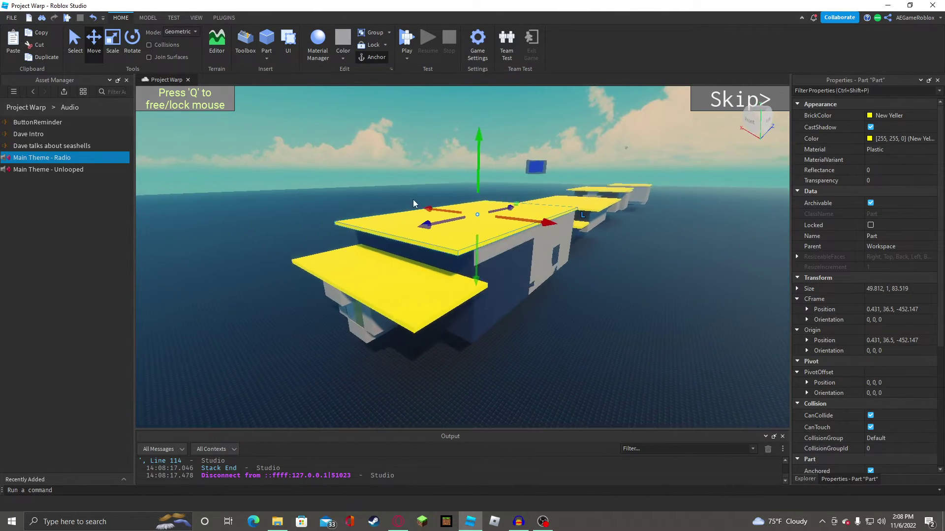
left_click_drag(443, 227, 504, 250)
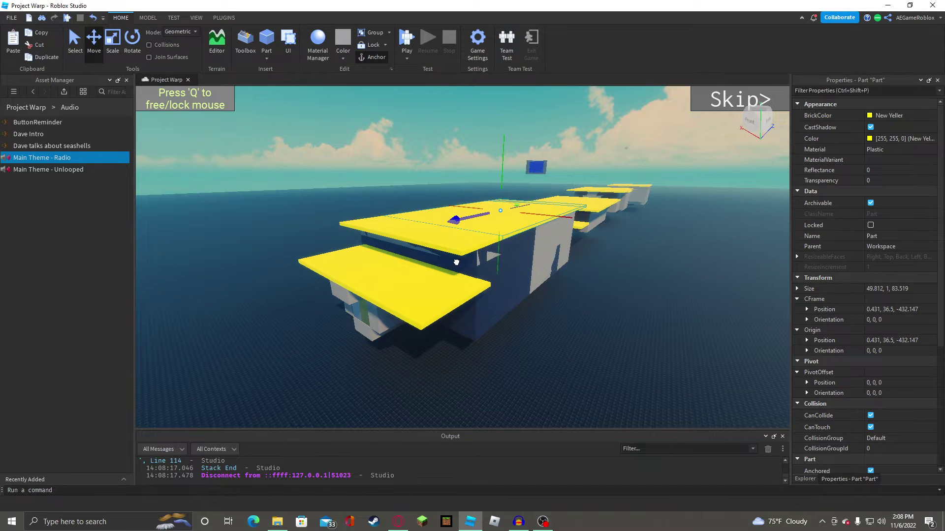
key("ctrl+z")
key("ctrl+d")
key("w")
right_click_drag(548, 209, 551, 215)
left_click_drag(435, 211, 501, 235)
key("s")
key("a")
key("s")
key("a")
Scale the yellow copy into an upright side wall of 1.812 × 29 × 83.519 against the building.
left_click(115, 47)
right_click_drag(492, 237, 498, 240)
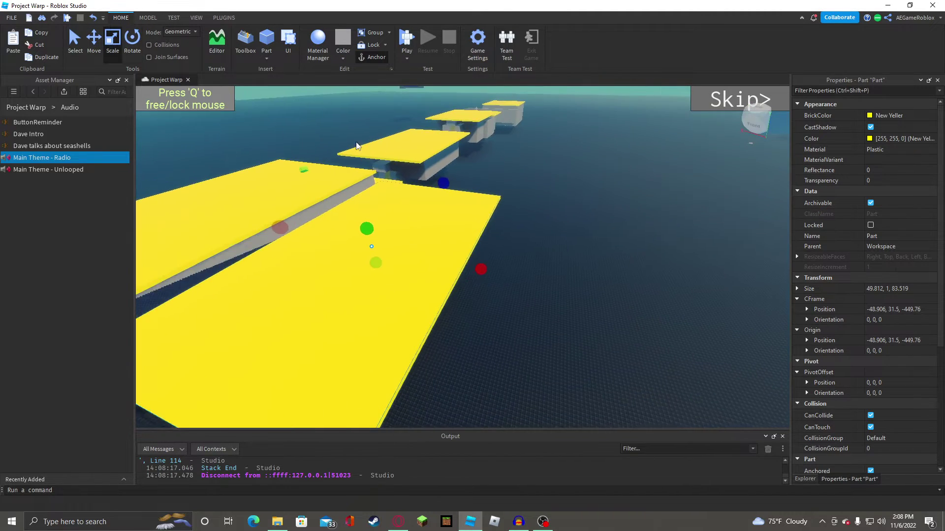
key("a")
left_click_drag(547, 268, 352, 196)
left_click_drag(371, 250, 390, 296)
Place a copy of the yellow side wall on the building's opposite side at X 24.906 and raise its height to 37.
key("a")
right_click_drag(471, 261, 496, 254)
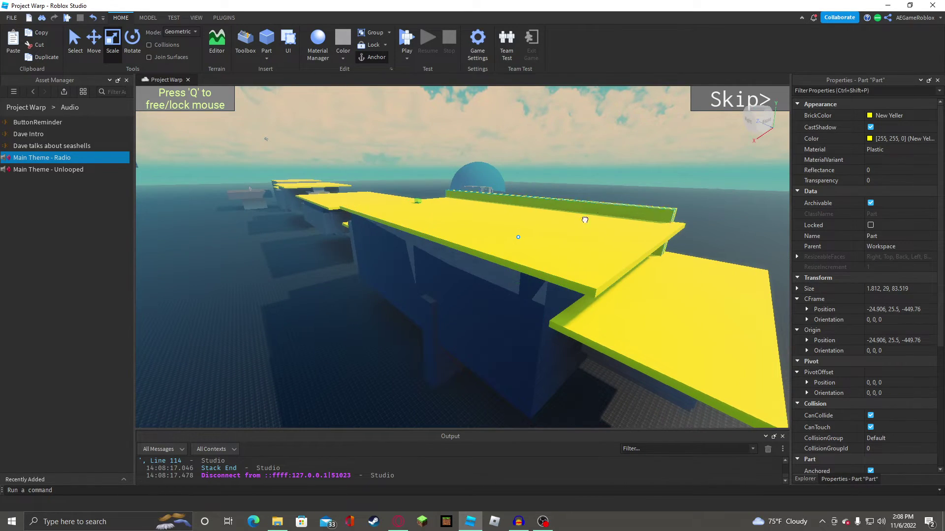
left_click_drag(584, 220, 476, 303)
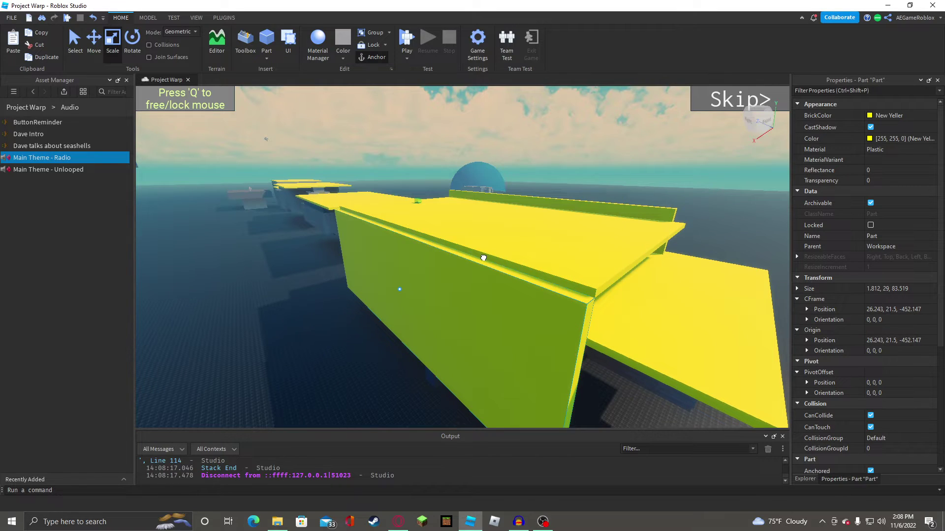
left_click_drag(479, 265, 478, 265)
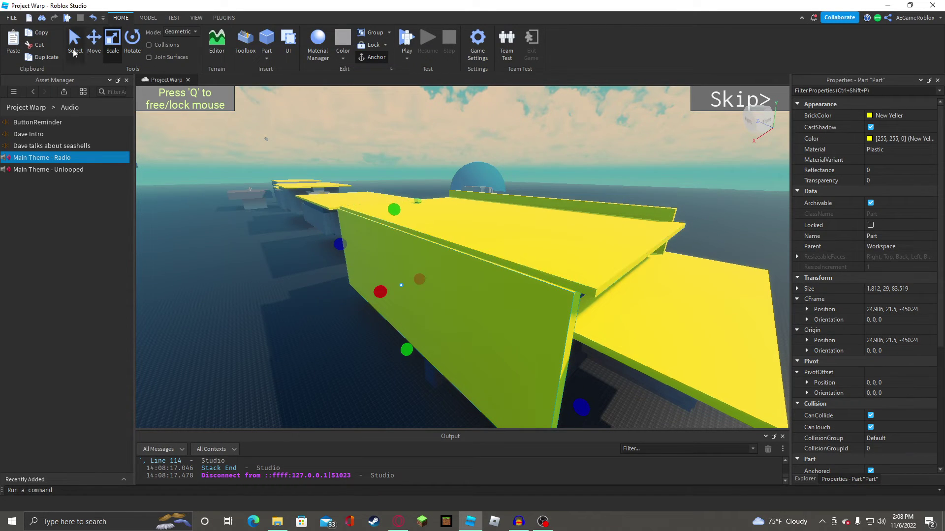
left_click_drag(394, 209, 390, 175)
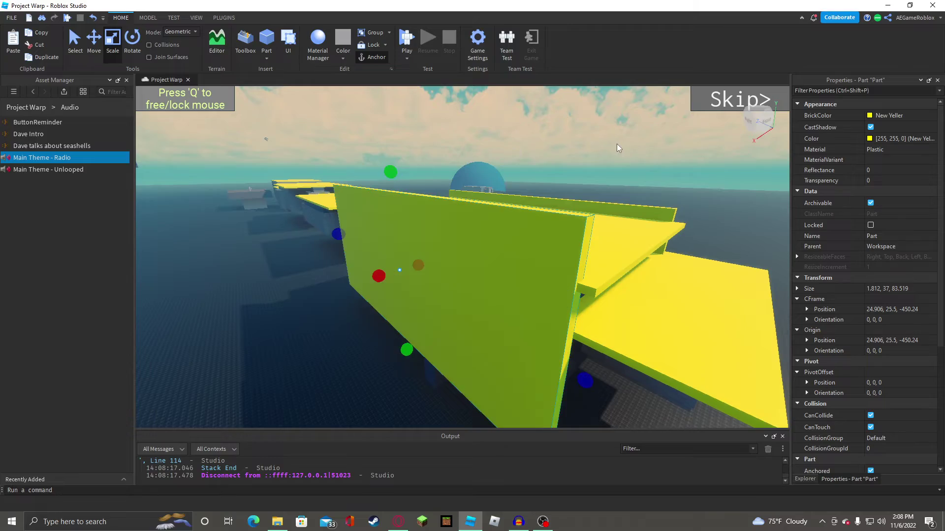
Place a copy of the smoky grey DiamondPlate wall over the gap beside the cube stack, at -14, 24, -486.
left_click(619, 146)
key("d")
right_click_drag(619, 146, 603, 144)
key("s")
key("w")
key("w")
key("s")
key("s")
key("w")
key("w")
right_click_drag(403, 224, 403, 223)
left_click(533, 227)
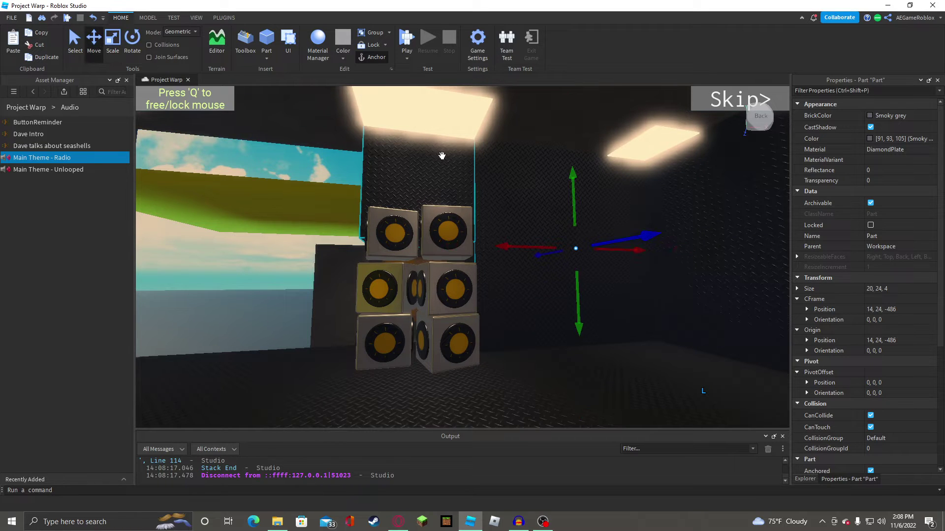
key("a")
left_click_drag(471, 249, 199, 252)
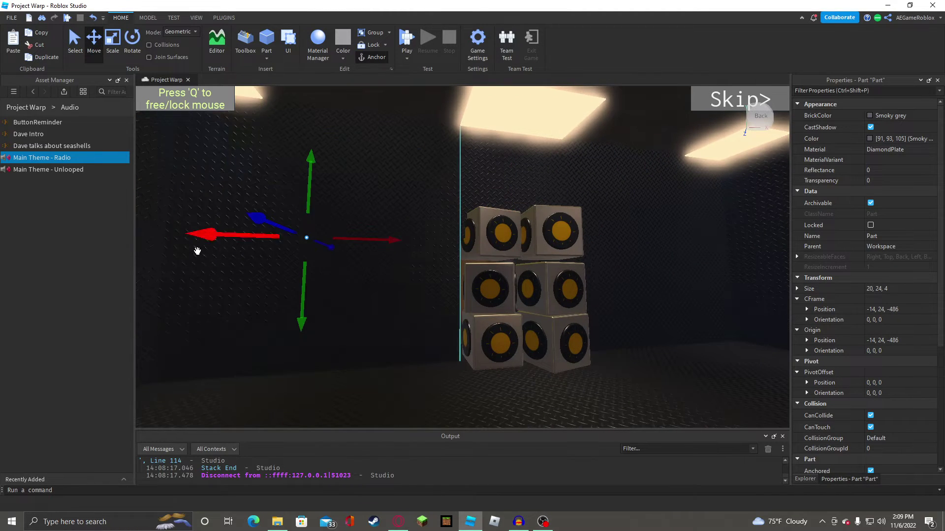
Shape a copy of the concrete wall in the button room into a 12 × 8 × 16 block beside the red button pedestal.
key("a")
right_click_drag(312, 203, 337, 206)
left_click(323, 205)
key("w")
key("w")
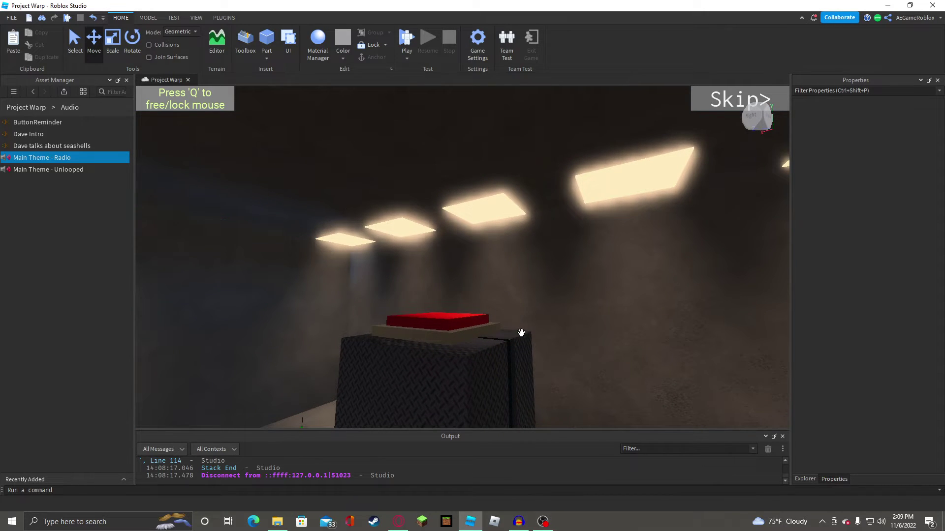
key("d")
right_click_drag(522, 333, 522, 333)
key("a")
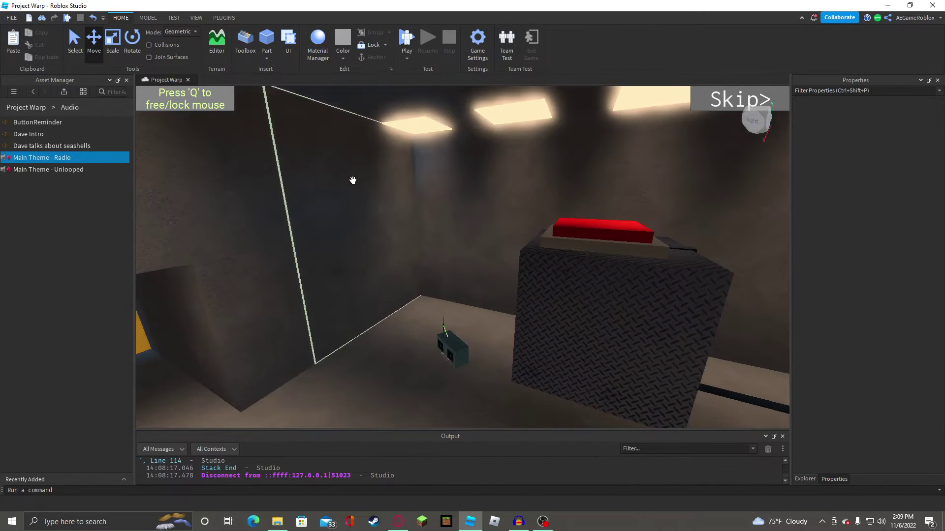
left_click(393, 274)
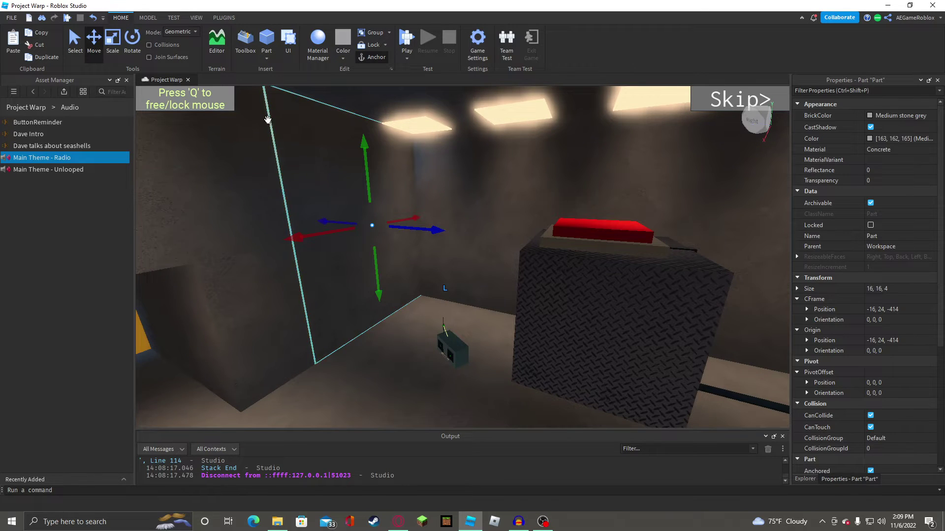
key("ctrl+3")
left_click_drag(358, 102, 364, 177)
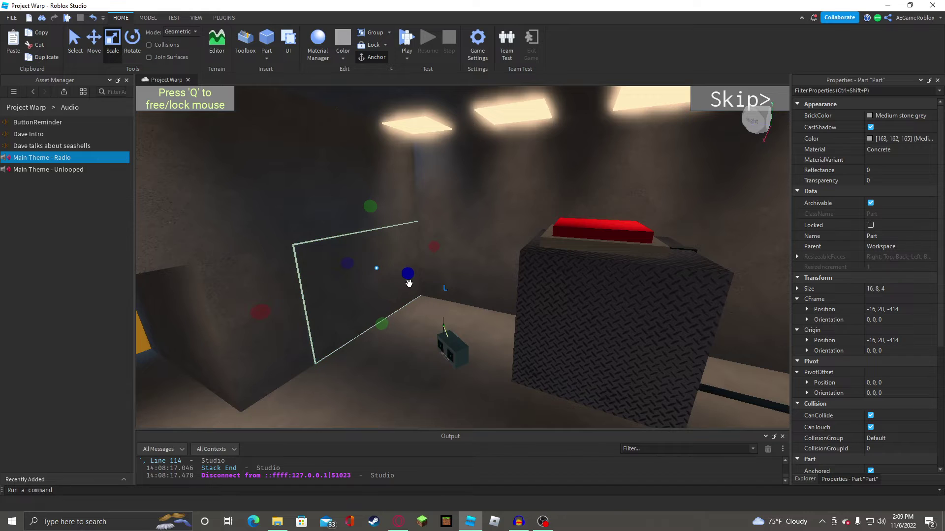
left_click_drag(409, 275, 536, 308)
left_click_drag(337, 333, 435, 279)
Move the AutoRadio model onto the open floor in front of the new block and button pedestal.
scroll(418, 383, "down", 5)
left_click_drag(450, 343, 372, 369)
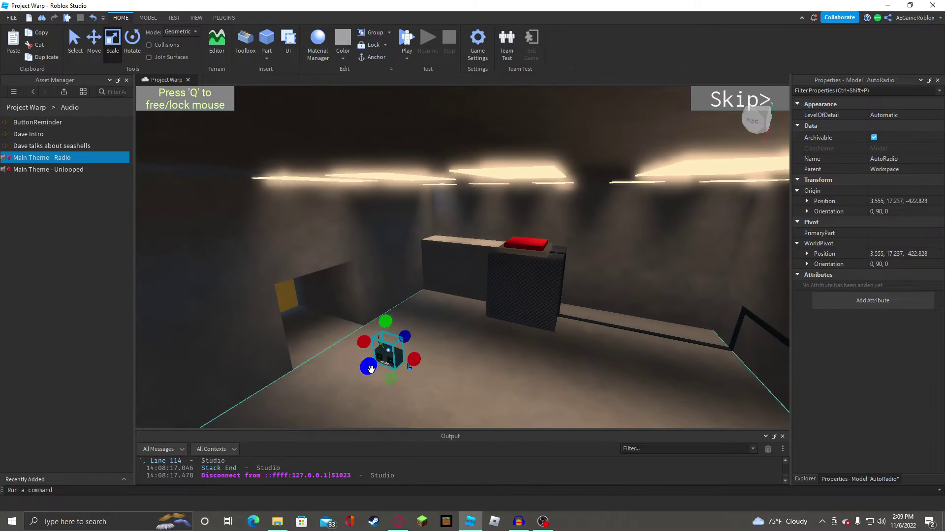
scroll(443, 274, "up", 5)
Recolor the concrete block beside the red button pedestal to Smoky grey and set its material to DiamondPlate.
left_click(434, 276)
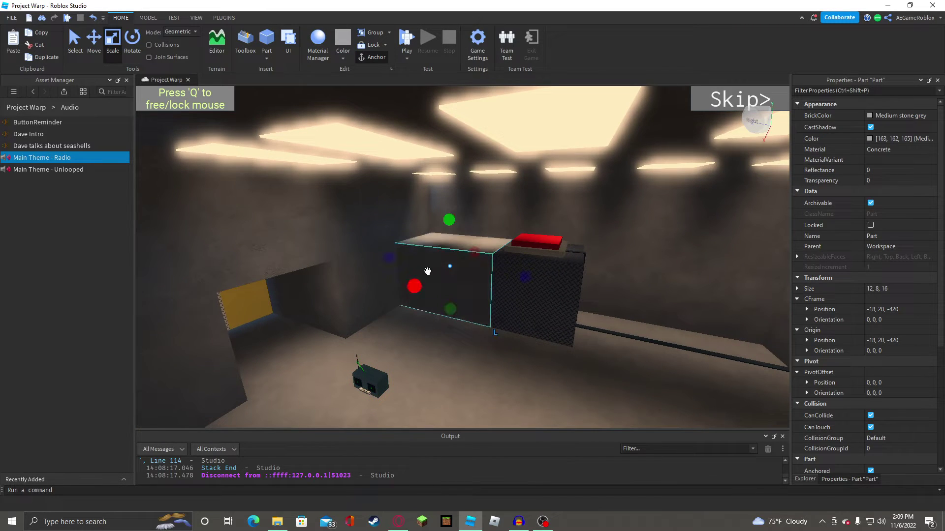
scroll(433, 269, "up", 2)
mouse_move(446, 217)
left_mouse_down()
mouse_move(448, 254)
mouse_move(448, 227)
left_mouse_up()
key("d")
right_click_drag(496, 213, 495, 212)
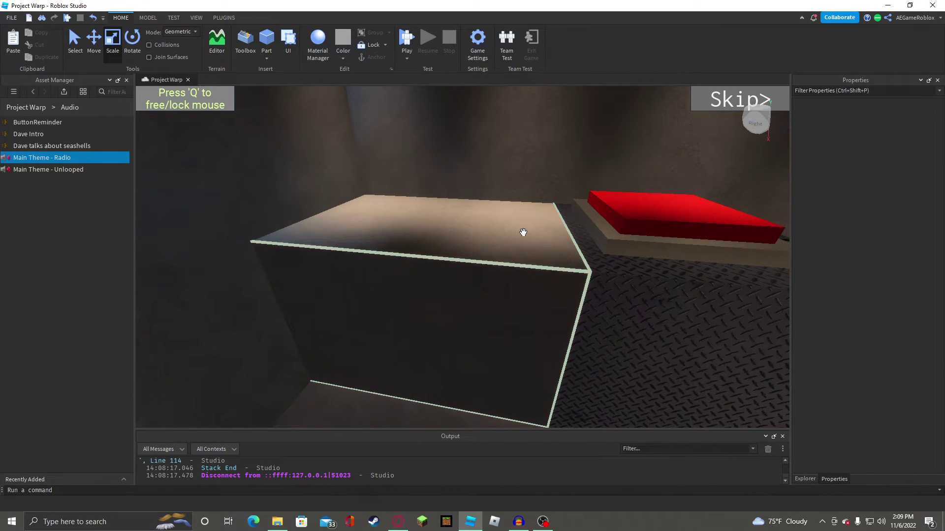
right_click(513, 267)
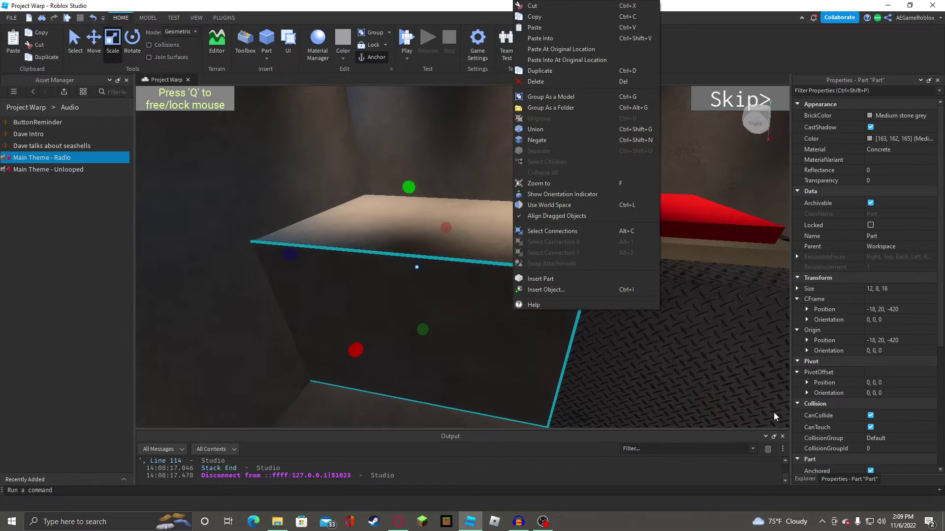
left_click(885, 115)
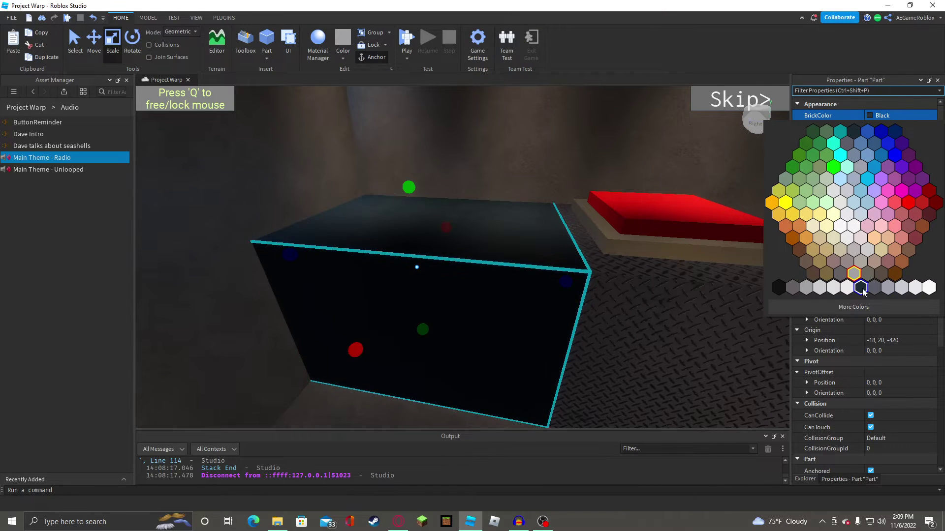
left_click(866, 293)
left_click(866, 118)
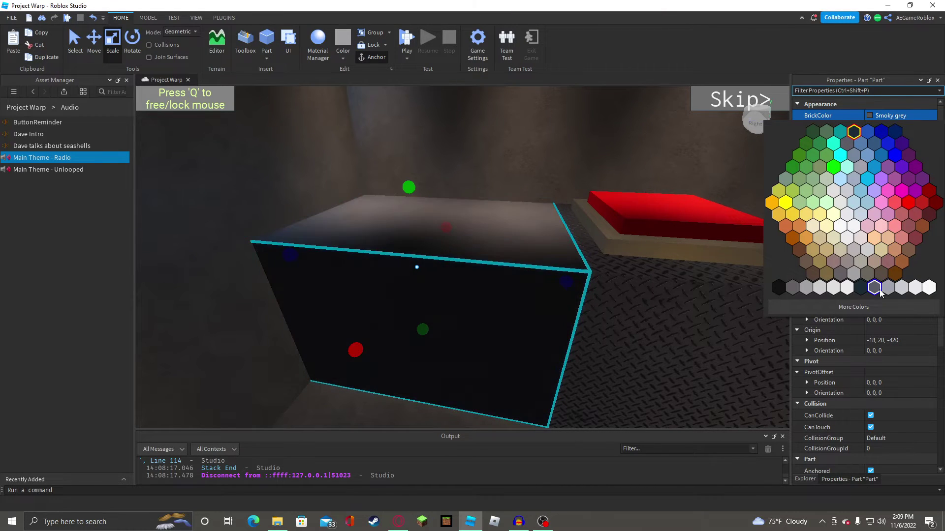
left_click(882, 294)
left_click(896, 150)
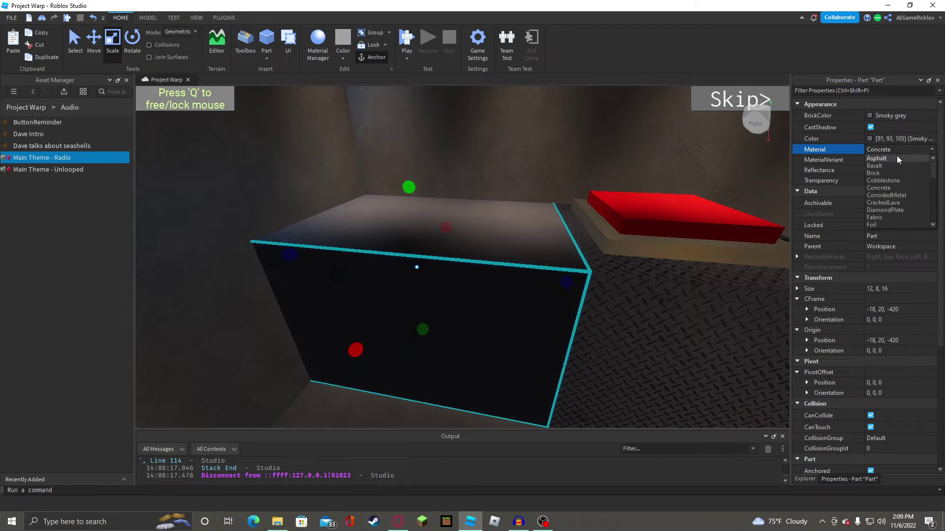
left_click(885, 210)
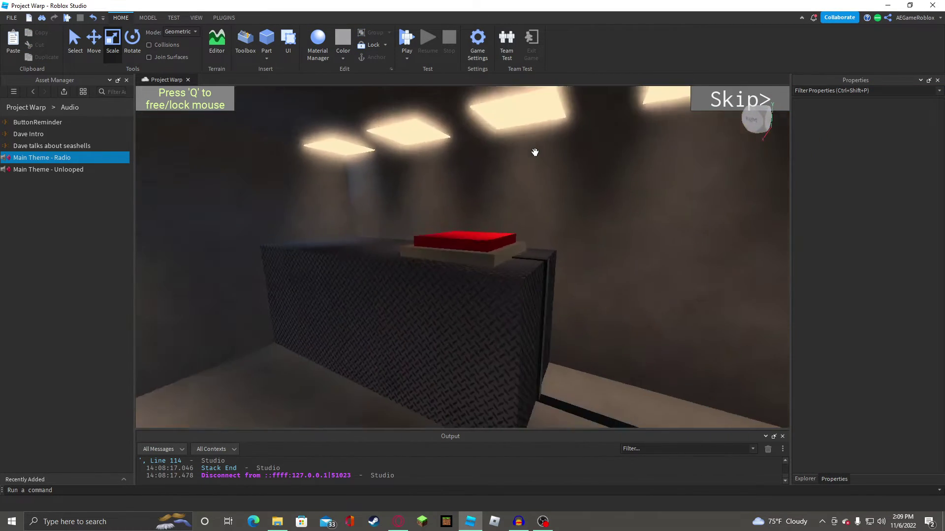
Remove the separate block and lengthen the red button's DiamondPlate pedestal in its place to 12 × 12 × 20.
left_click(489, 236)
left_click(506, 269)
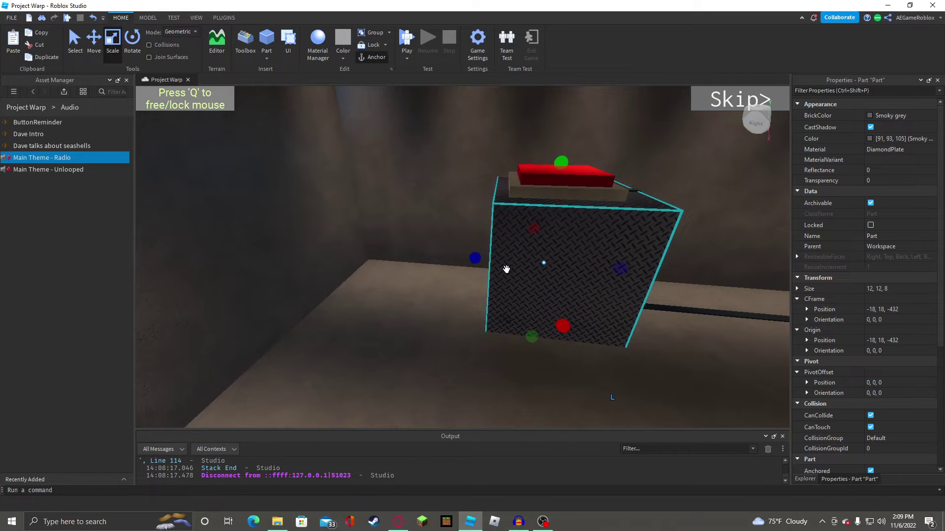
right_click_drag(386, 179, 411, 205)
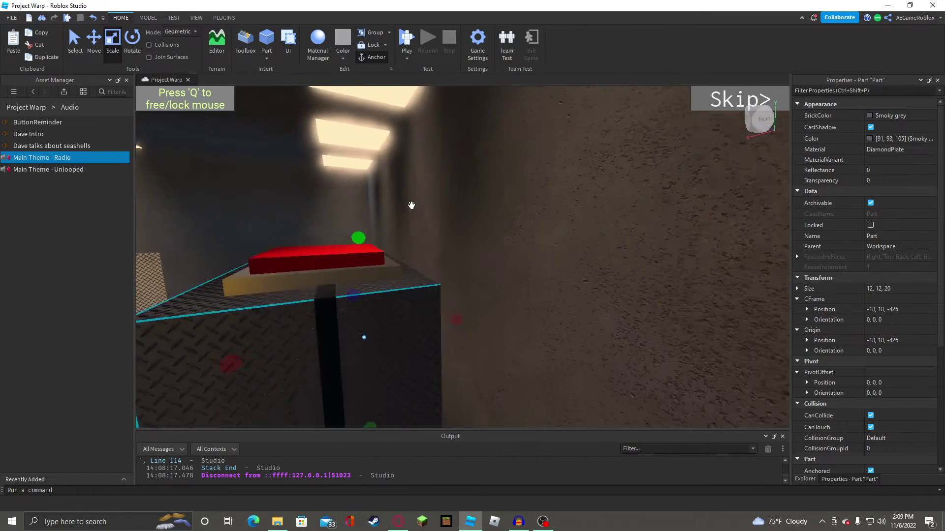
left_click(540, 270)
left_click(543, 277)
right_click_drag(542, 276, 525, 242)
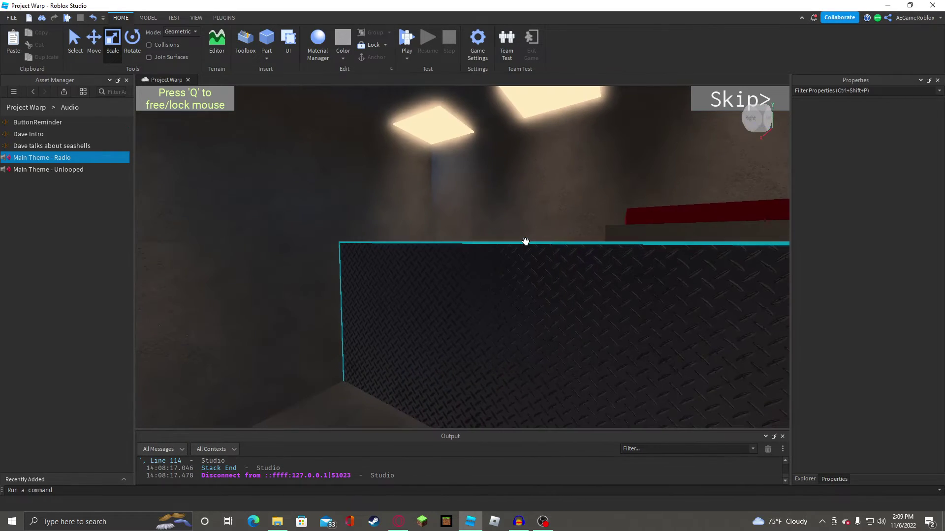
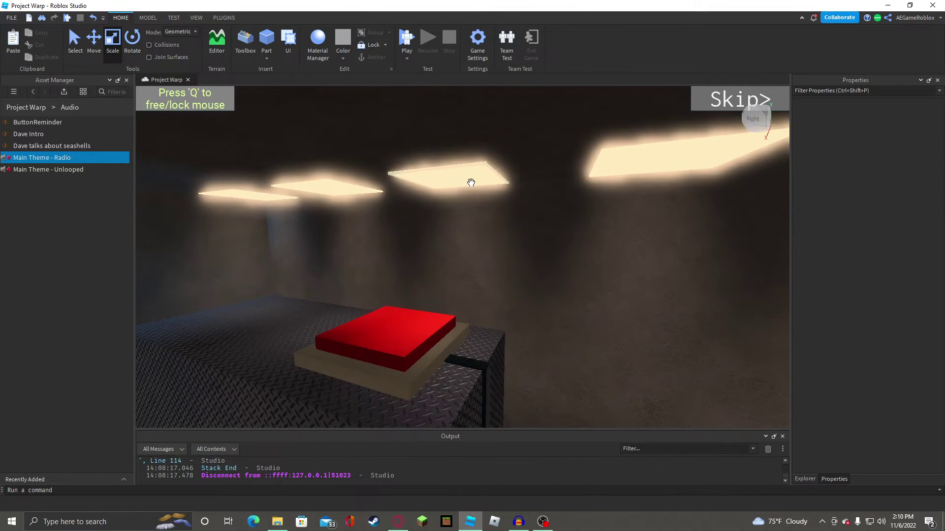
Insert a new part at the pedestal's end, set the move snap to 0 studs, and thin the part to about 0.219.
left_click(269, 45)
key("e")
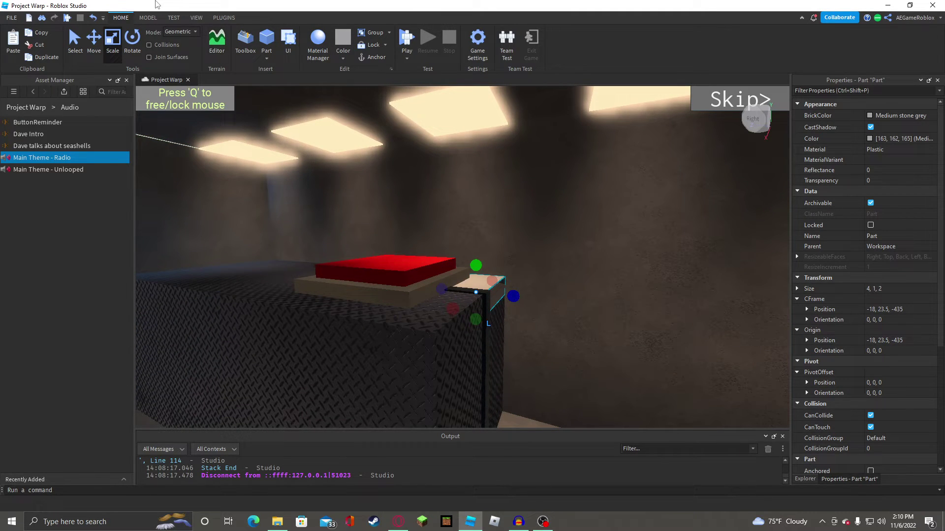
left_click(148, 18)
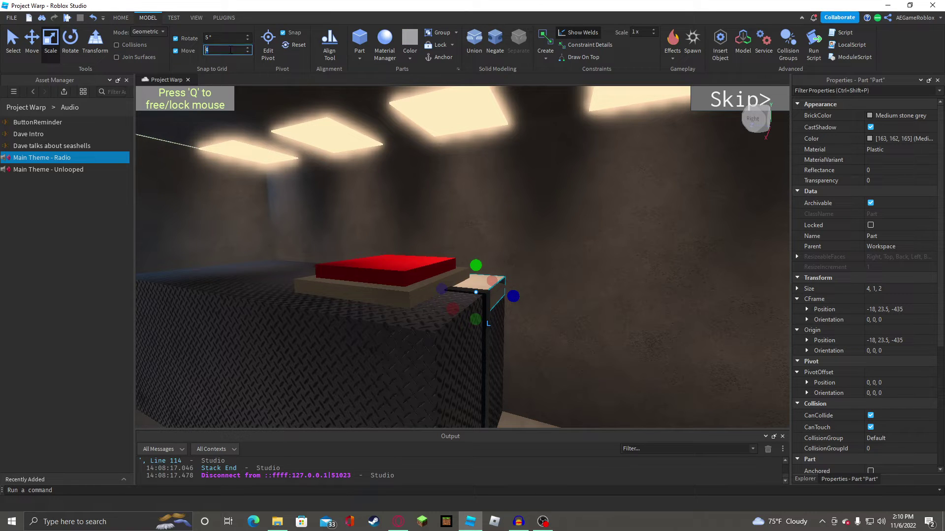
scroll(509, 259, "up", 5)
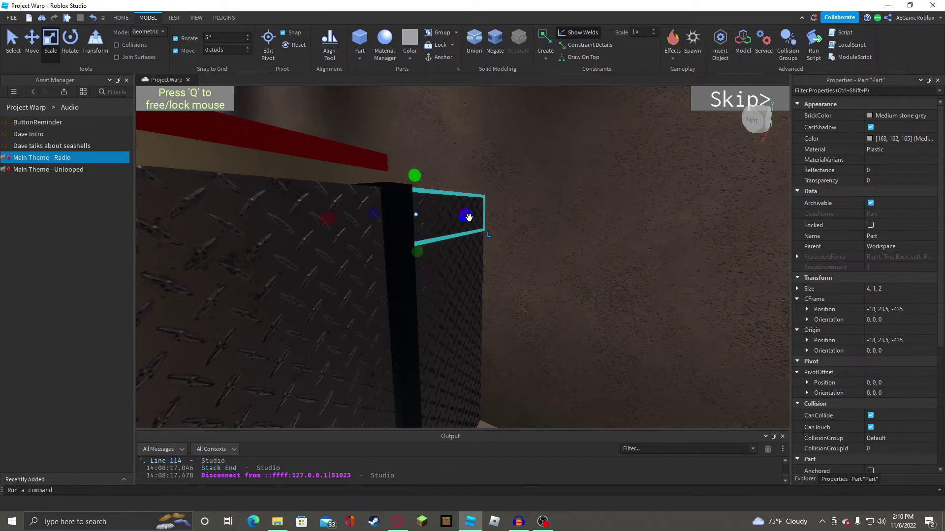
key("e")
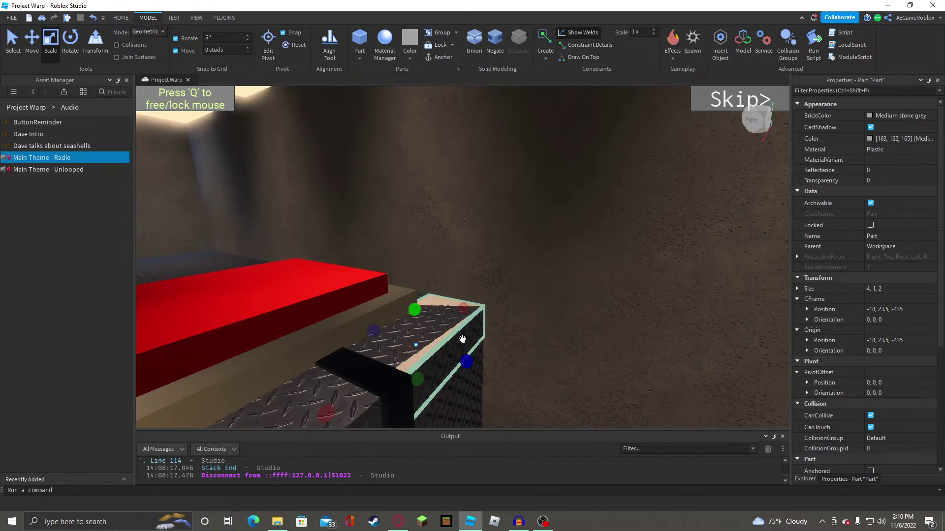
left_click_drag(469, 361, 464, 361)
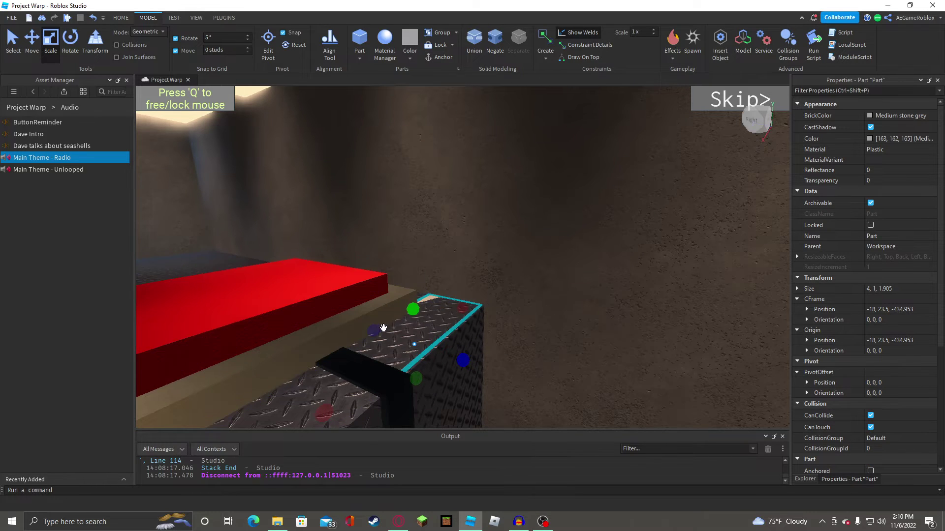
left_click_drag(378, 333, 384, 334)
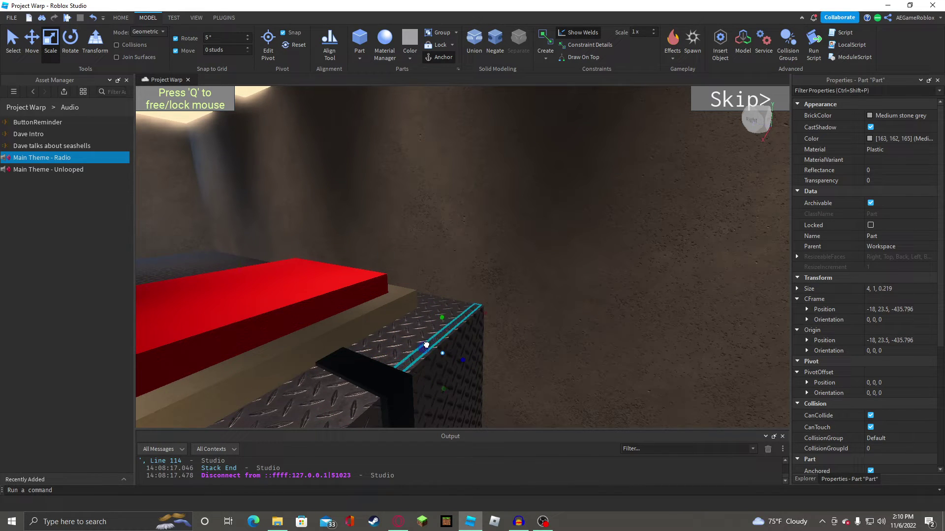
Stretch the thin part upward into a panel about 6.393 high standing on the pedestal's end edge.
left_click_drag(444, 389, 470, 158)
key("d")
right_click_drag(477, 160, 477, 160)
key("w")
key("s")
middle_click_drag(426, 280, 395, 230)
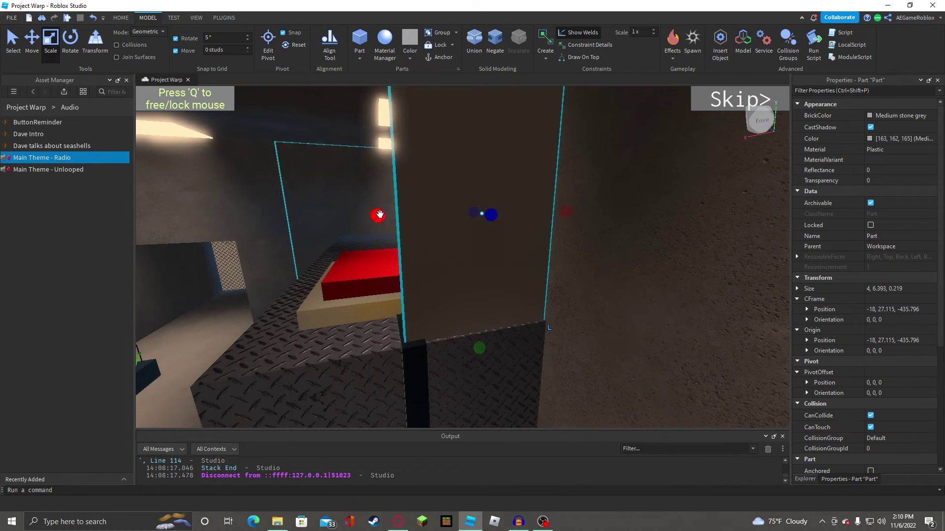
Fit the upright panel between the pedestal's outer edge and the black strip, about 3.684 wide at X -13.923, and anchor it.
left_click_drag(380, 214, 406, 220)
right_click_drag(412, 214, 412, 214)
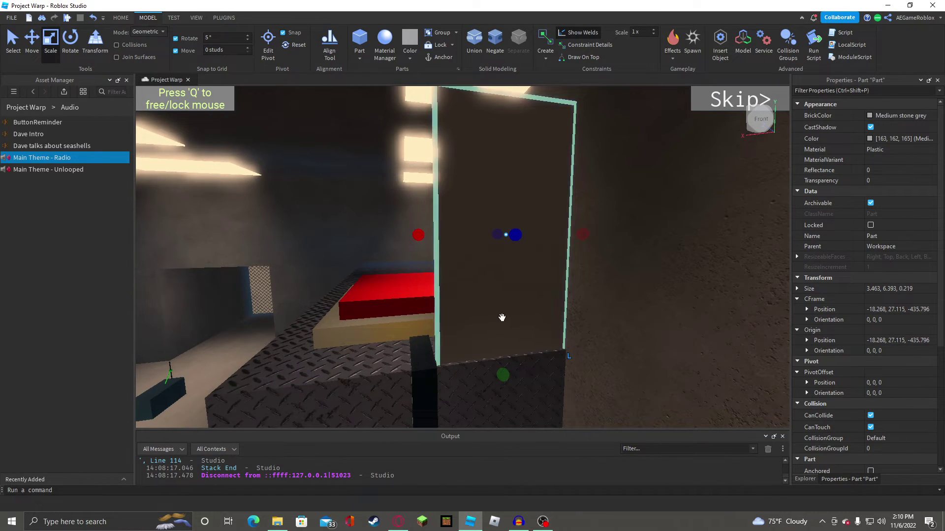
left_click_drag(418, 234, 164, 248)
left_click_drag(589, 233, 421, 251)
left_click(440, 57)
right_click_drag(465, 234, 466, 235)
key("w")
key("q")
key("e")
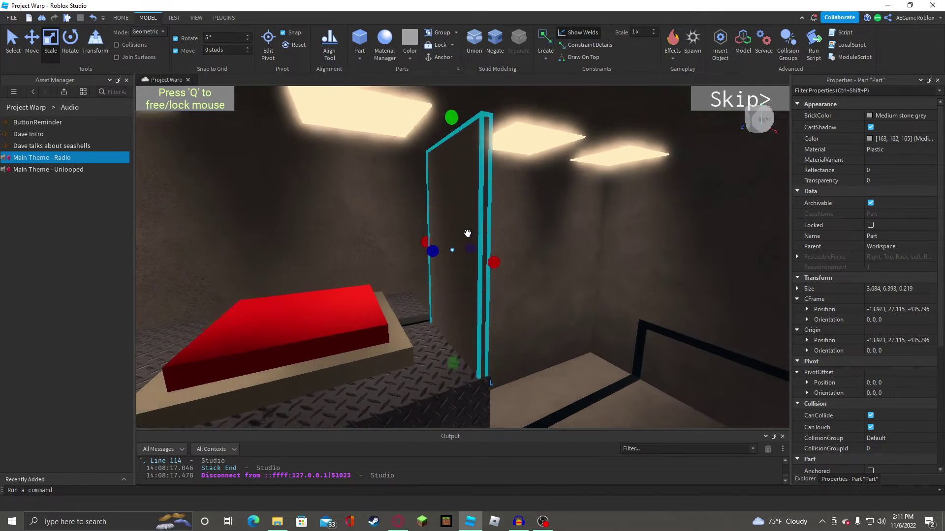
key("q")
Color the upright panel Cyan and keep its material as Plastic.
left_click(879, 115)
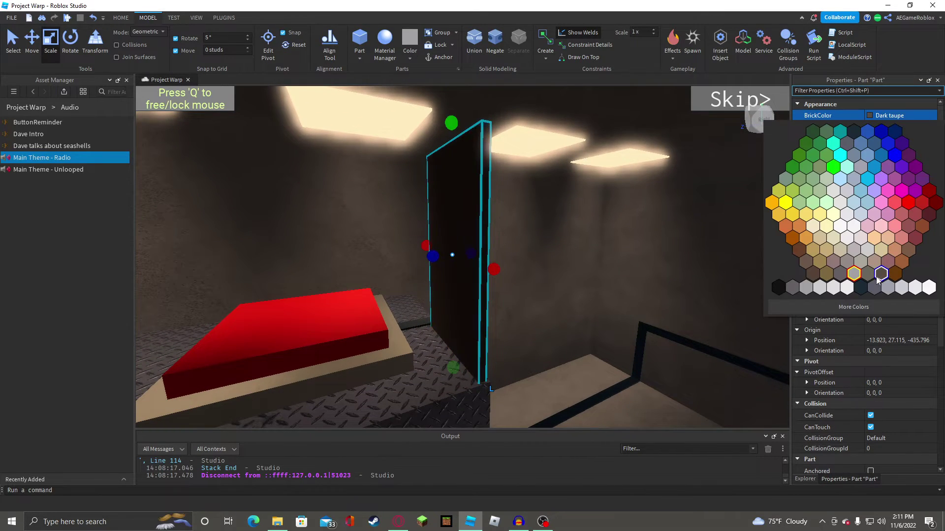
left_click(867, 181)
left_click(893, 151)
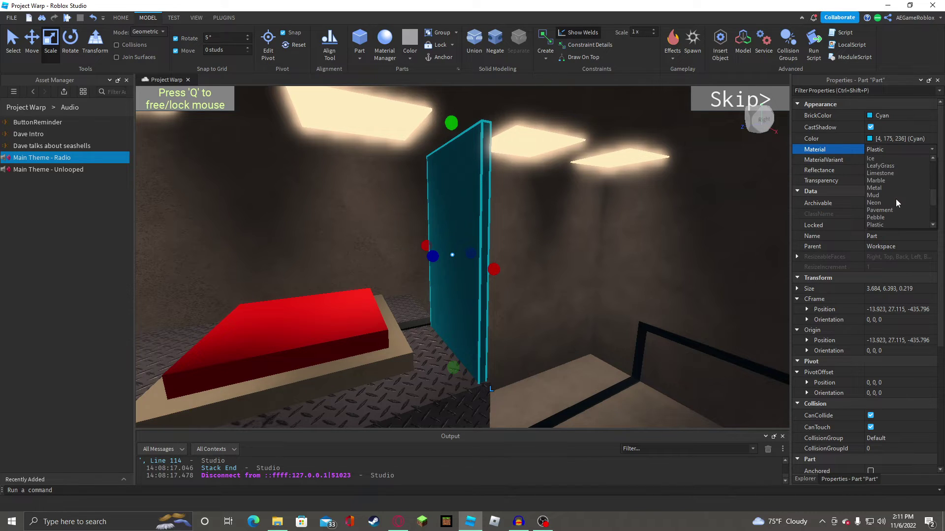
scroll(896, 199, "up", 3)
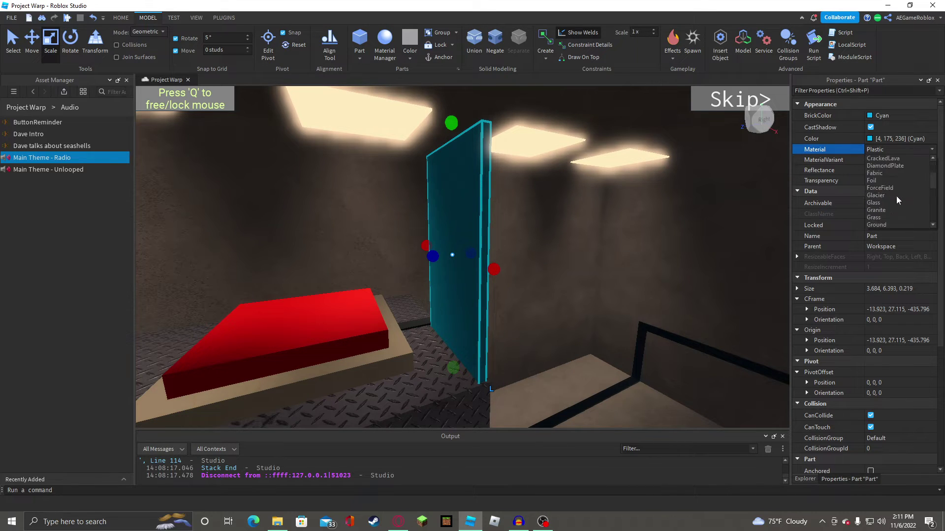
scroll(896, 196, "up", 2)
left_click(912, 149)
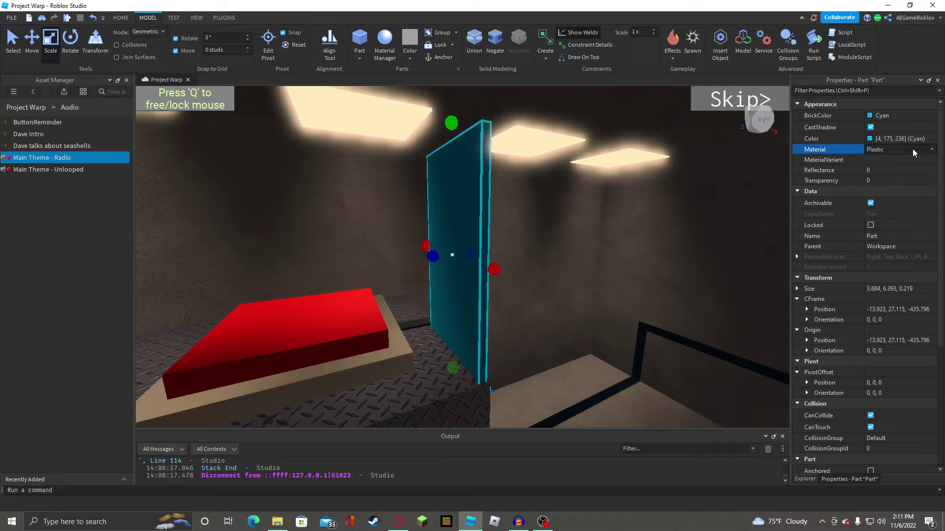
Set the cyan panel's reflectance to 0.5 and its transparency to 0.7.
left_click(892, 172)
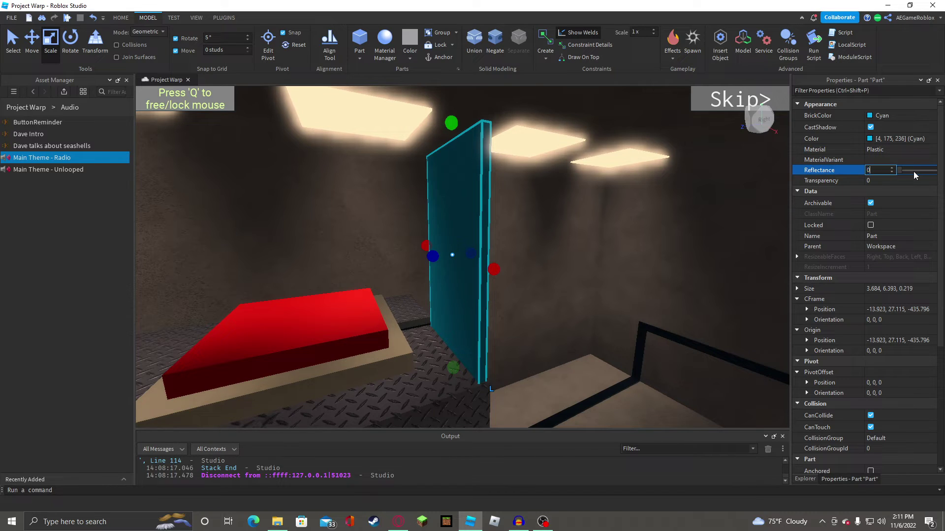
left_click(913, 171)
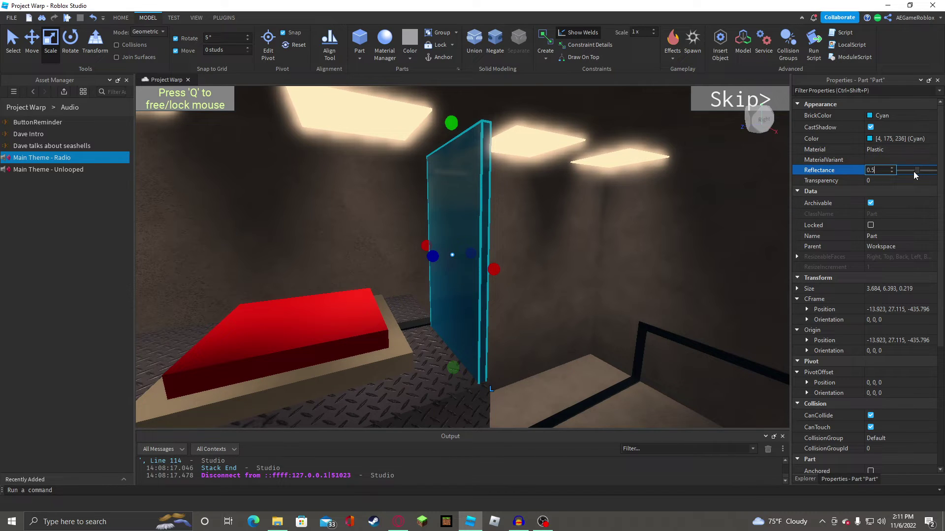
left_click(880, 181)
type(".7")
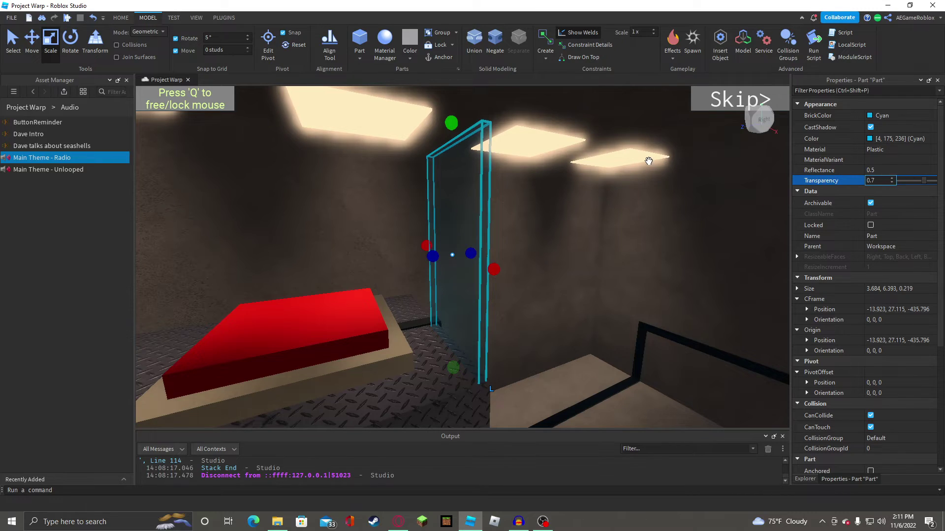
Shape a copy of the glass panel into a 0.175 × 6.393 × 14.086 wall along the pedestal's front edge and anchor both panels.
key("w")
right_click_drag(648, 161, 658, 200)
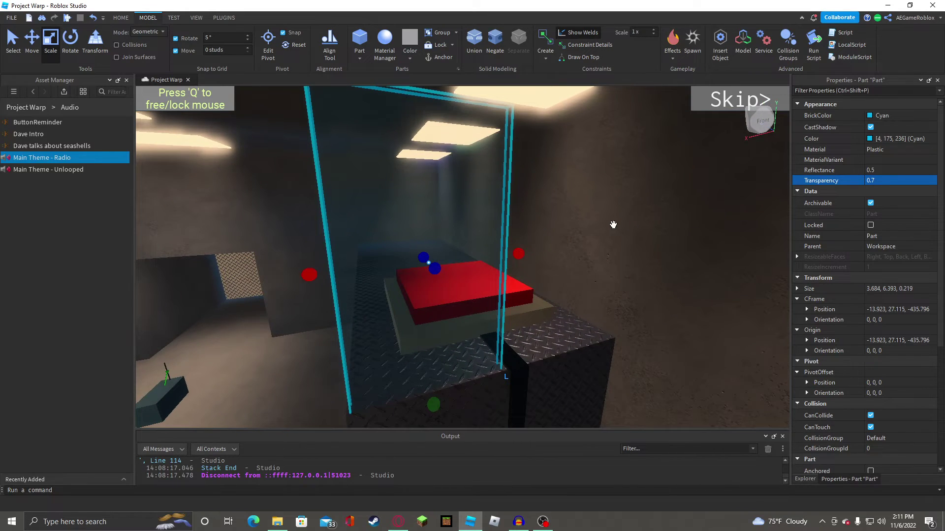
left_click_drag(518, 254, 374, 294)
key("a")
right_click_drag(397, 283, 403, 283)
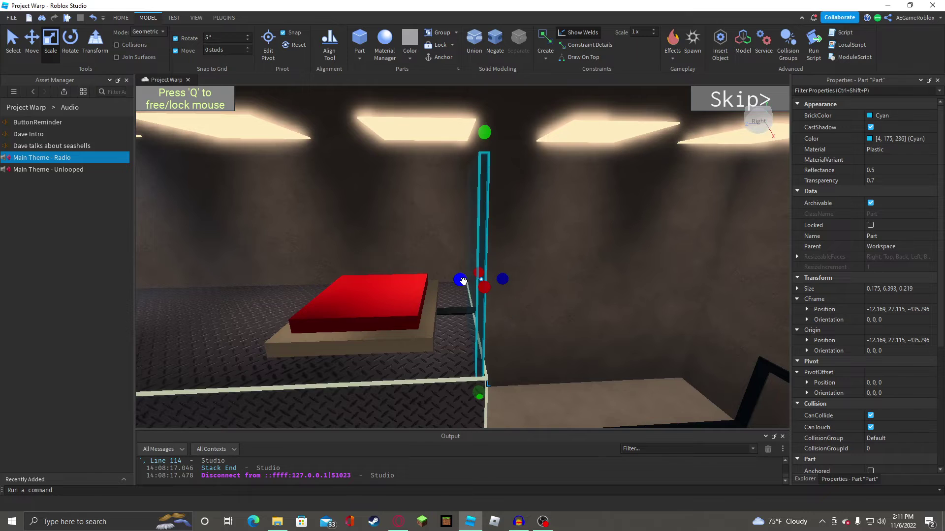
left_click_drag(463, 281, 409, 267)
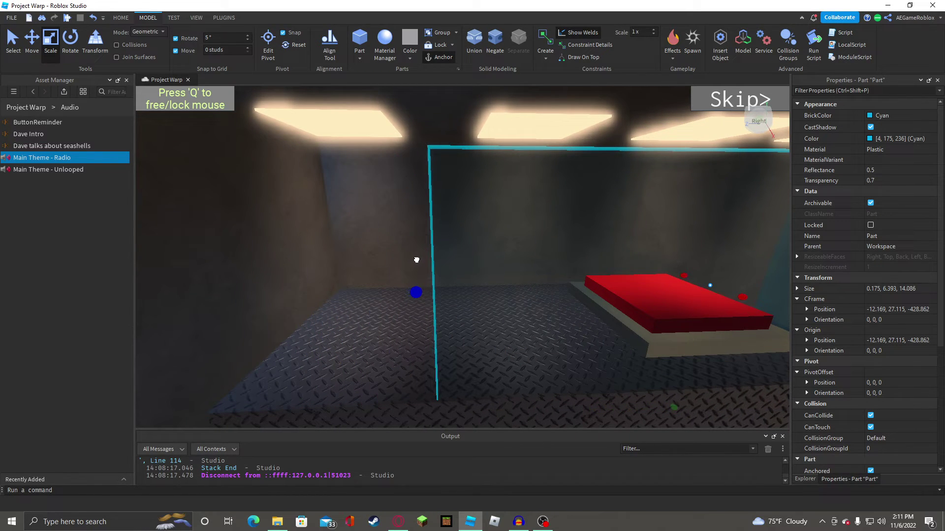
right_click_drag(417, 260, 445, 240)
left_click(574, 217, "ctrl")
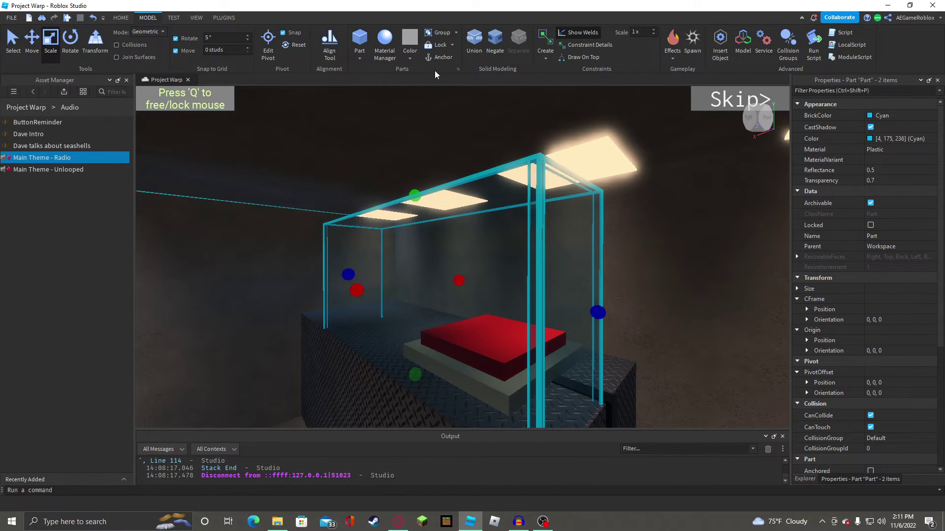
left_click(438, 57)
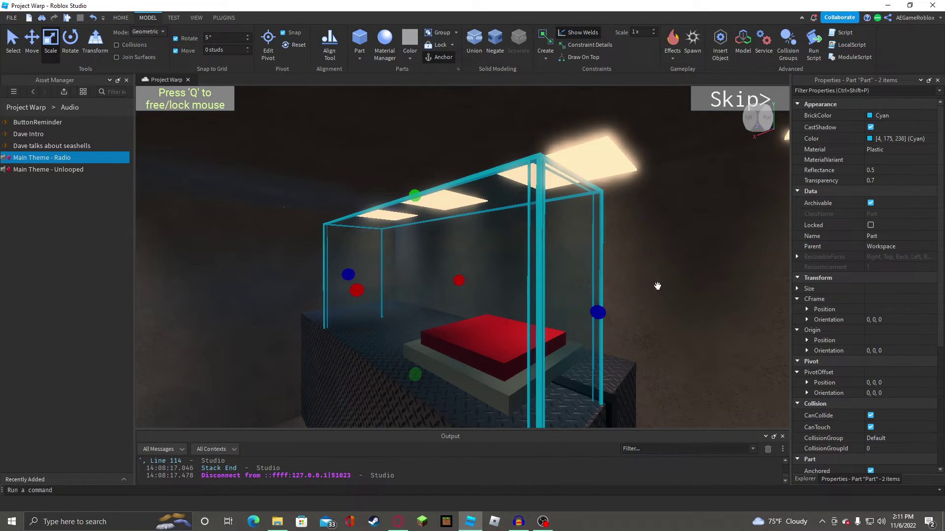
Turn on collisions and raise the lower edge of the glass panel at the pedestal's end, making it 6.27 high.
right_click_drag(572, 249, 463, 233)
left_click(589, 234)
left_click(375, 236)
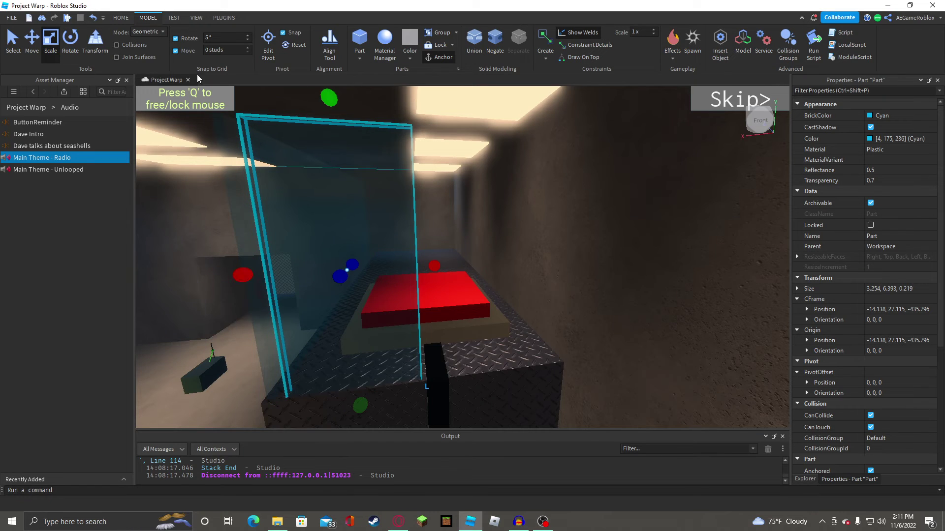
left_click(129, 48)
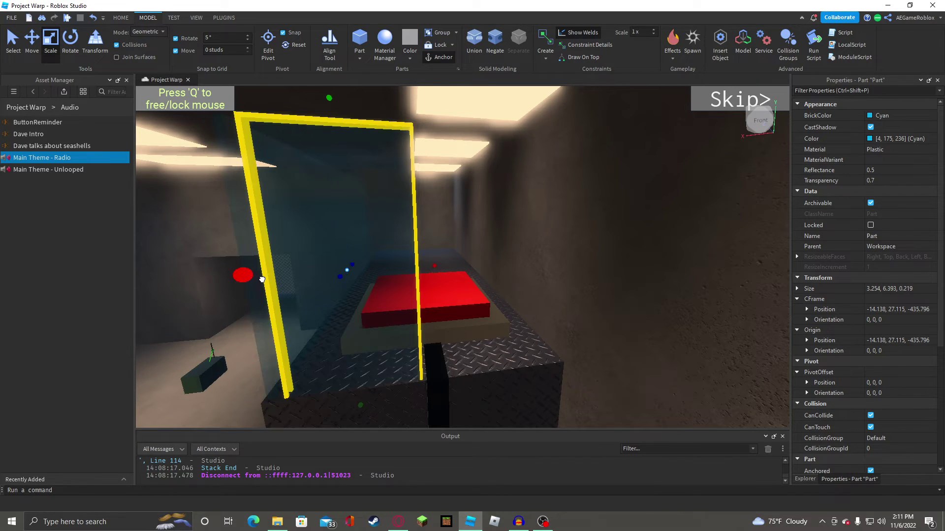
key("s")
key("a")
key("d")
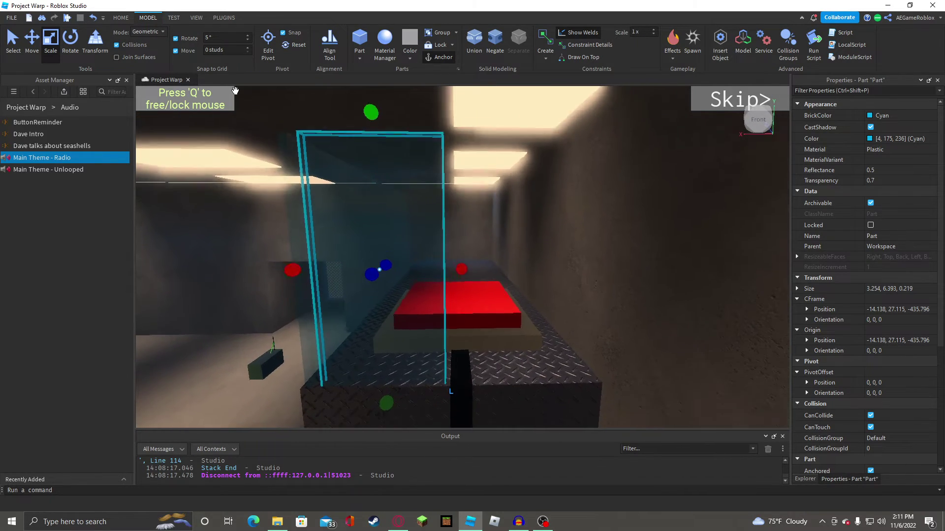
key("q")
key("a")
key("e")
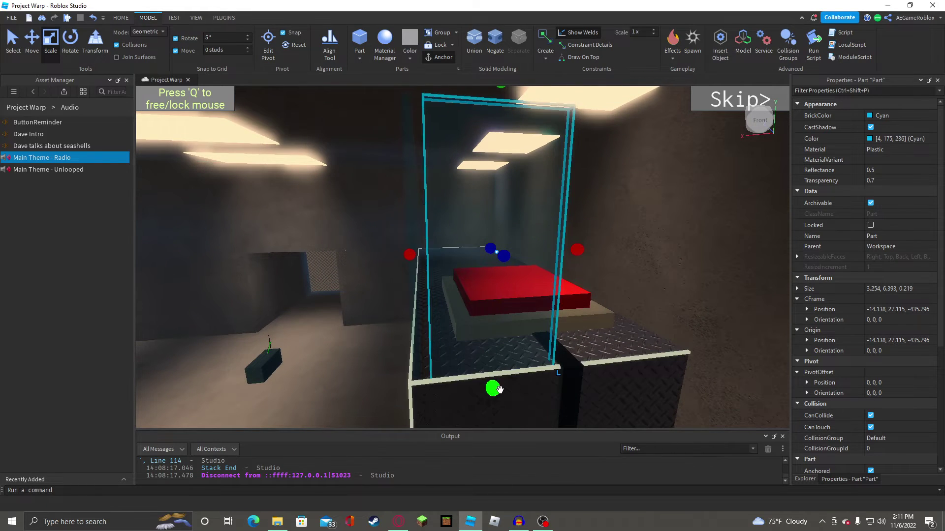
left_click_drag(496, 391, 488, 411)
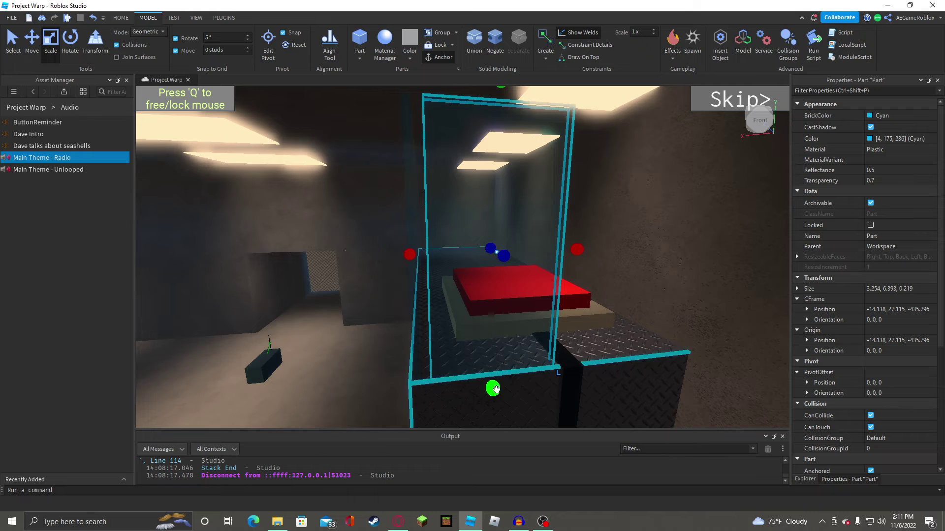
left_click_drag(493, 389, 496, 385)
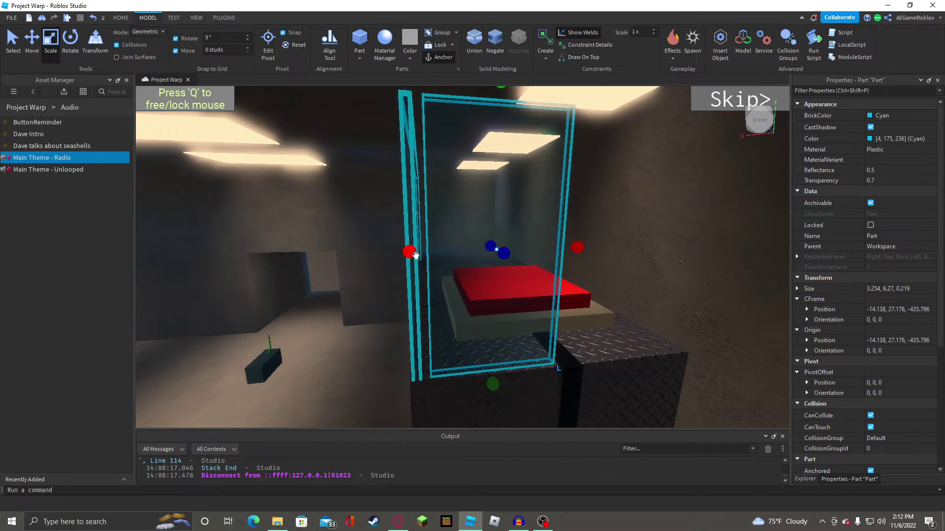
Widen the end glass panel to 3.509 toward the outer glass wall, and extend its lower edge downward with collisions off.
left_click_drag(413, 254, 316, 254)
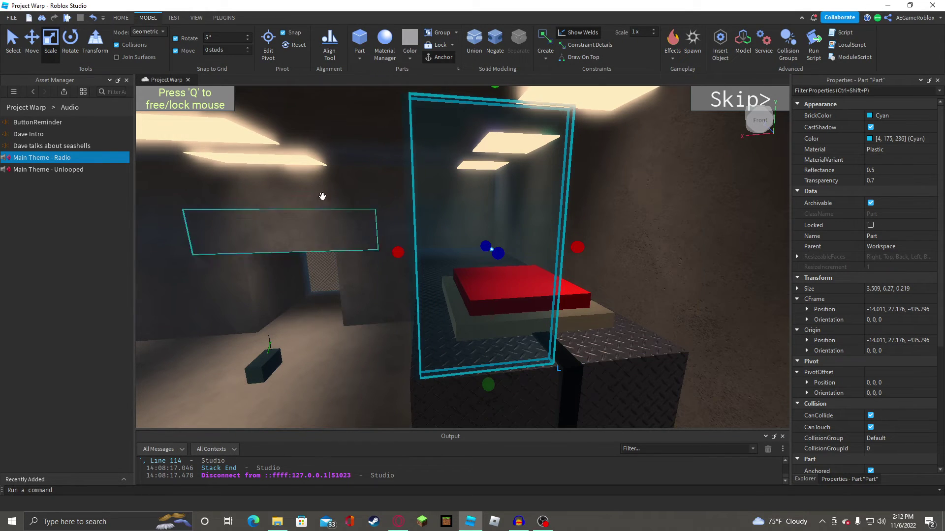
left_click(120, 48)
left_click_drag(487, 386, 483, 393)
right_click_drag(531, 329, 538, 323)
key("d")
left_click(536, 323)
Inspect the glass enclosure and the surrounding button room from several viewpoints.
key("a")
key("w")
key("w")
right_click_drag(662, 315, 662, 315)
key("s")
right_click_drag(378, 178, 378, 178)
key("s")
right_click_drag(724, 227, 724, 228)
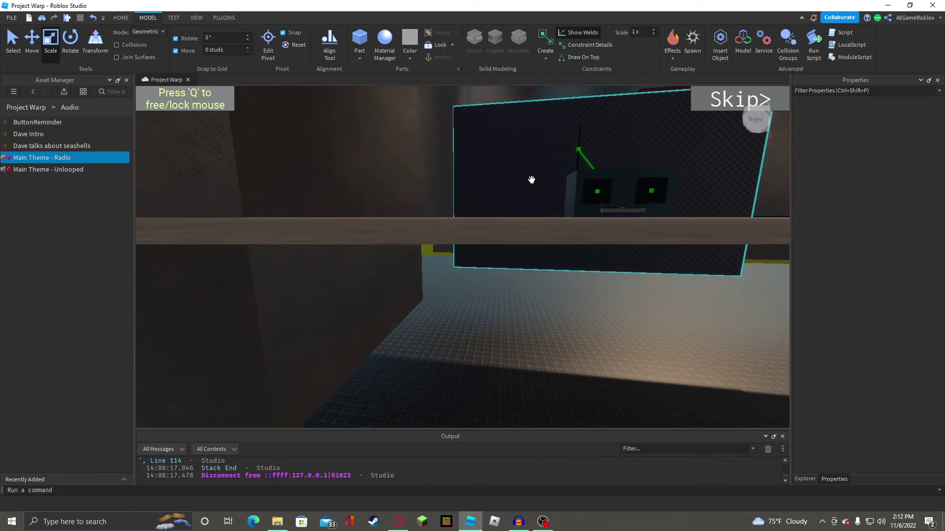
Start a playtest, dismiss the loading screen and skip the intro with the mouse unlocked, relocking it for play.
left_click(127, 17)
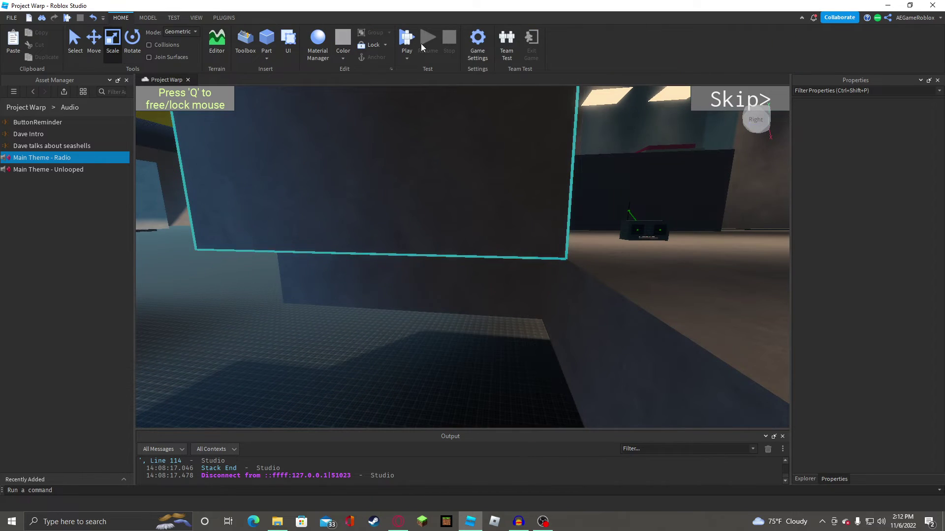
left_click(406, 37)
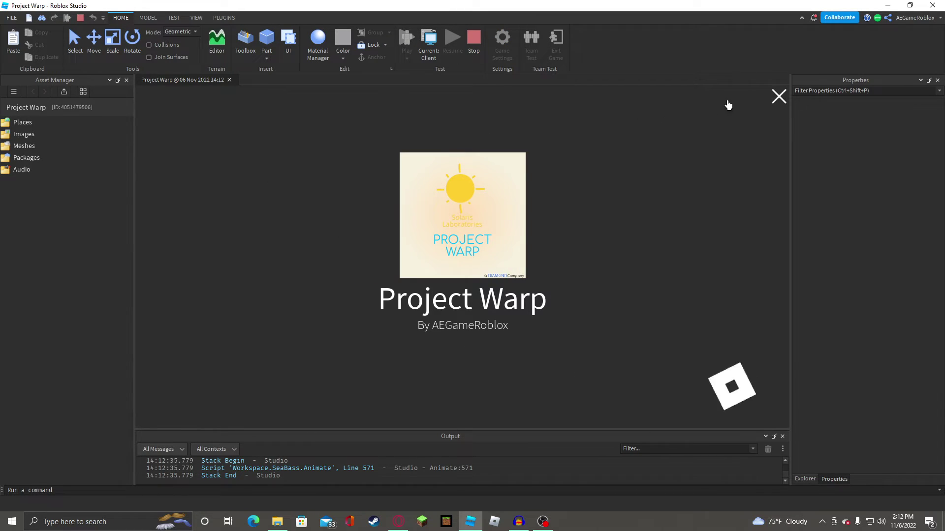
left_click(483, 247)
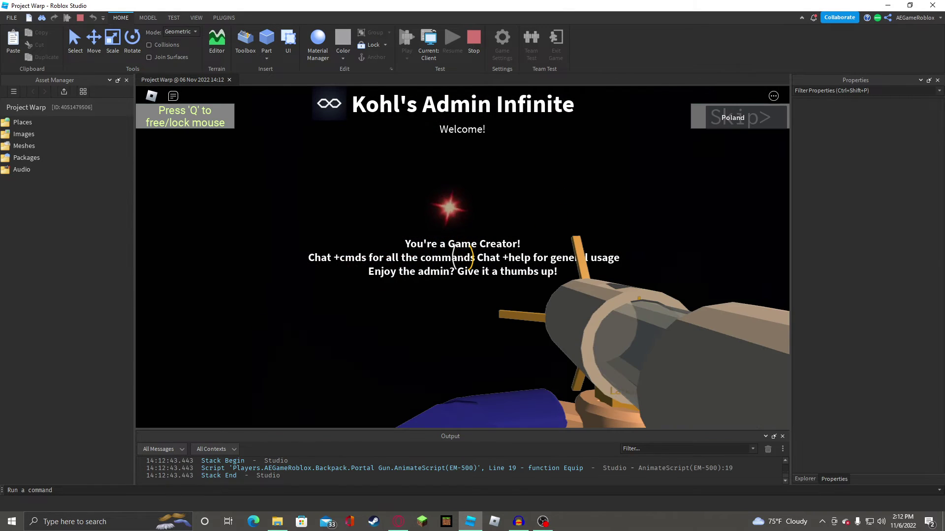
key("q")
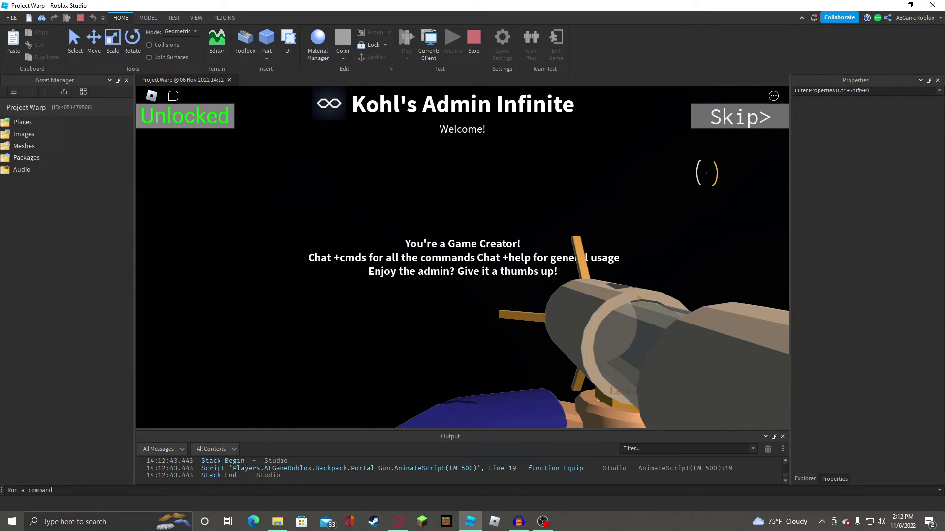
left_click(716, 122)
key("q")
key("w")
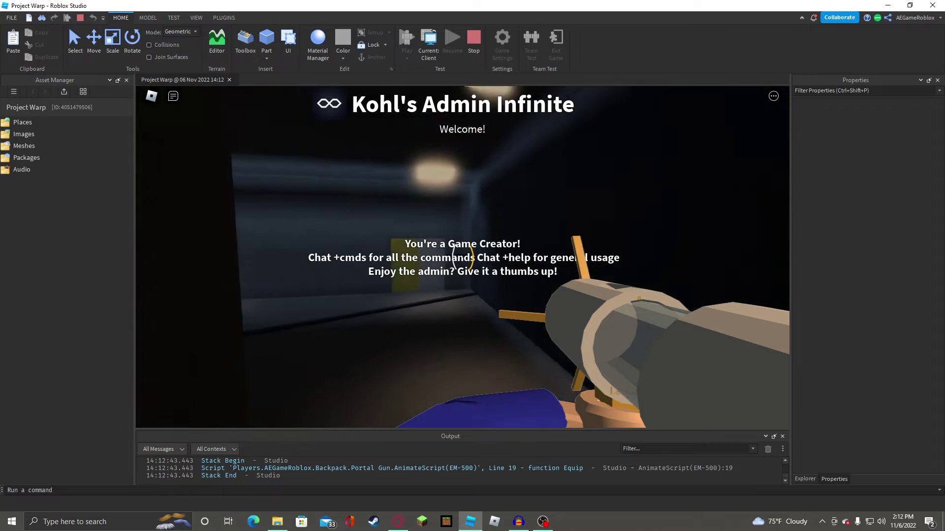
Playtest through level 02 and its exit corridor into the room with the black horizontal bars and stacked cubes.
key("w")
key("e")
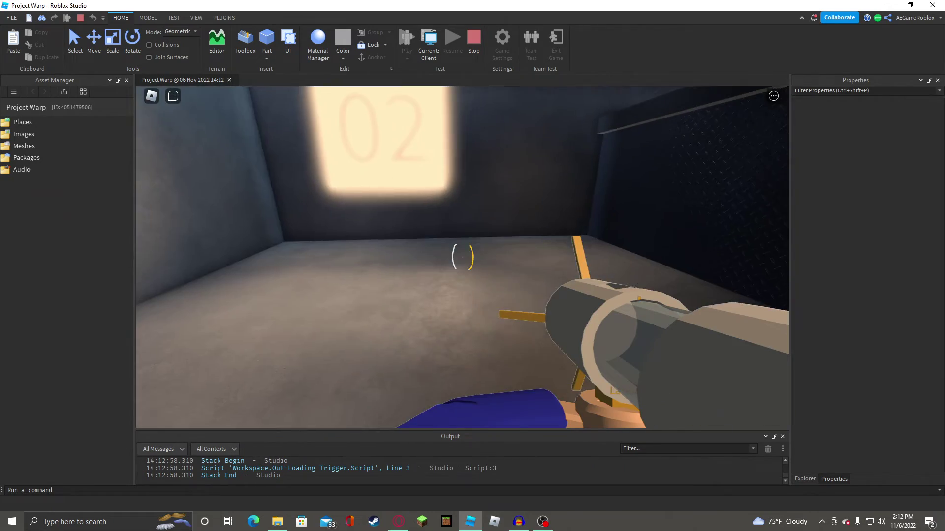
left_click(462, 258)
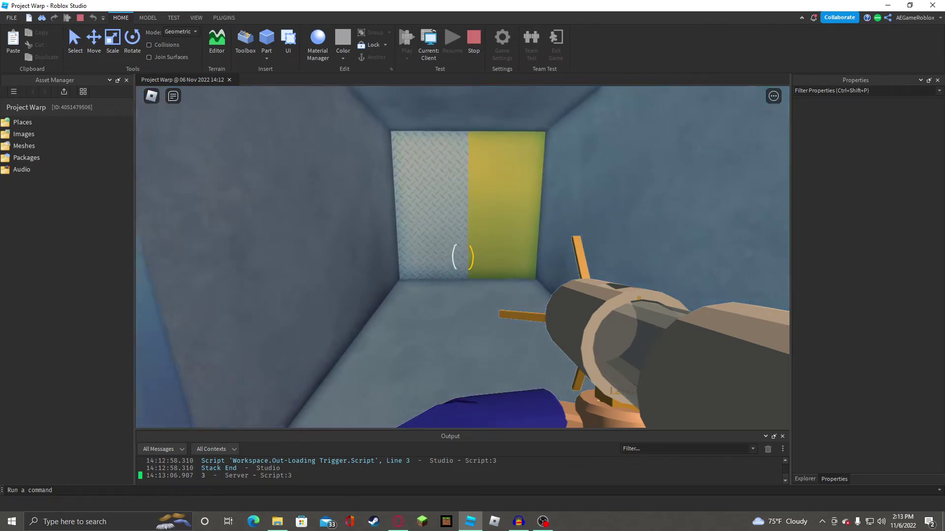
key("w")
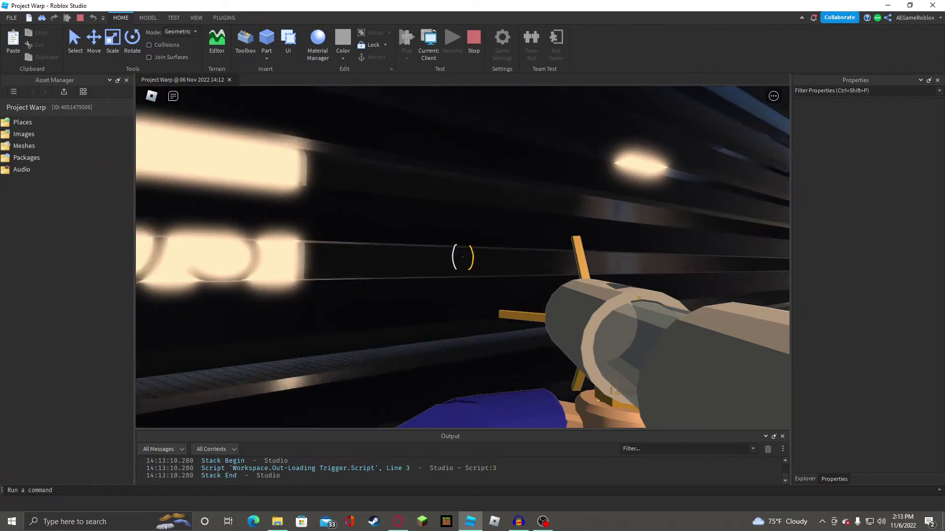
key("w")
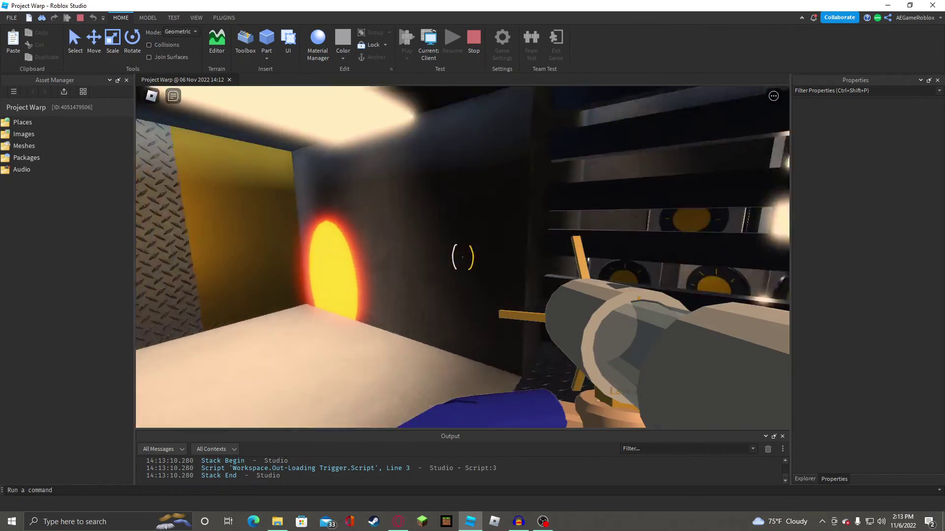
key("w")
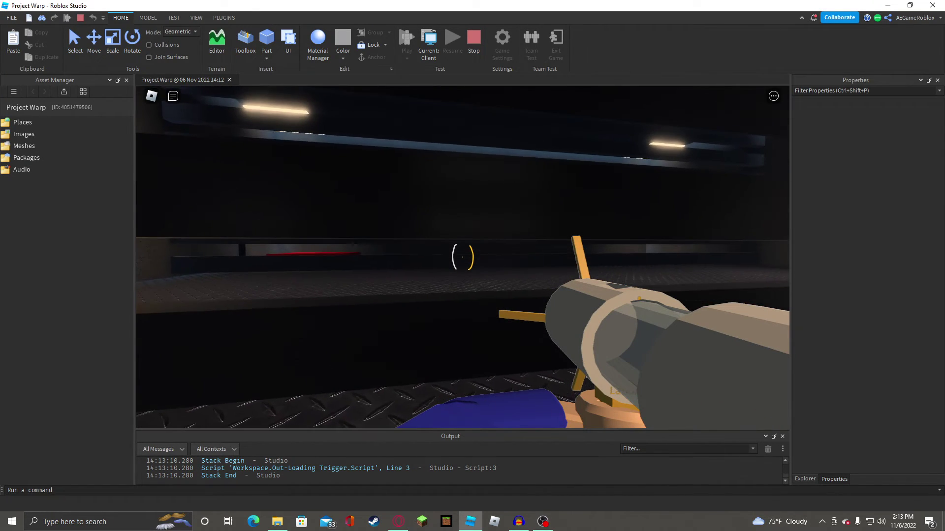
Play through the barred cube room using the portal gun and the cubes to reach the level 04 room.
left_click(462, 256)
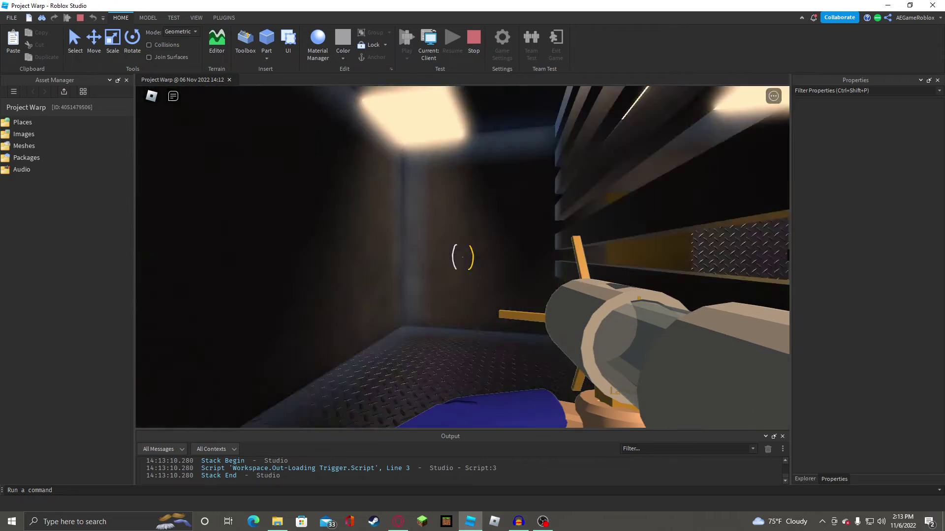
left_click(463, 257)
left_click(463, 257)
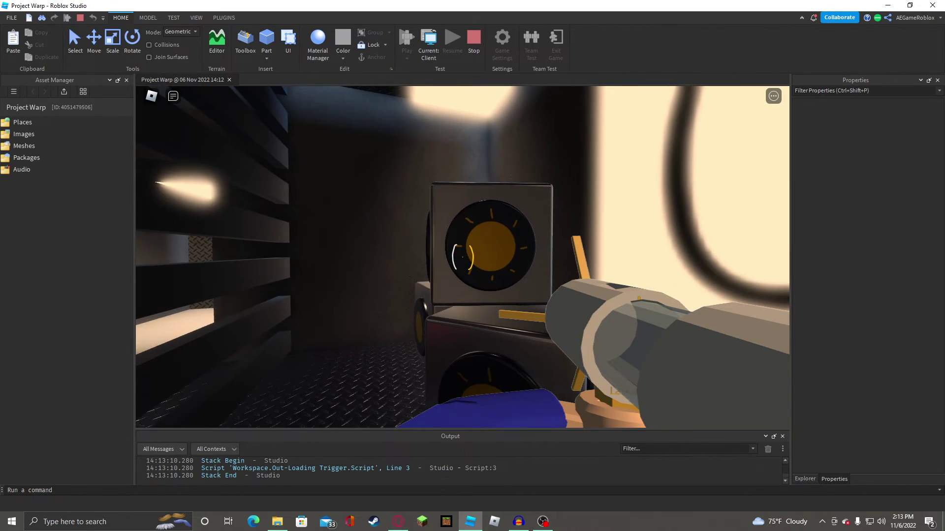
key("e")
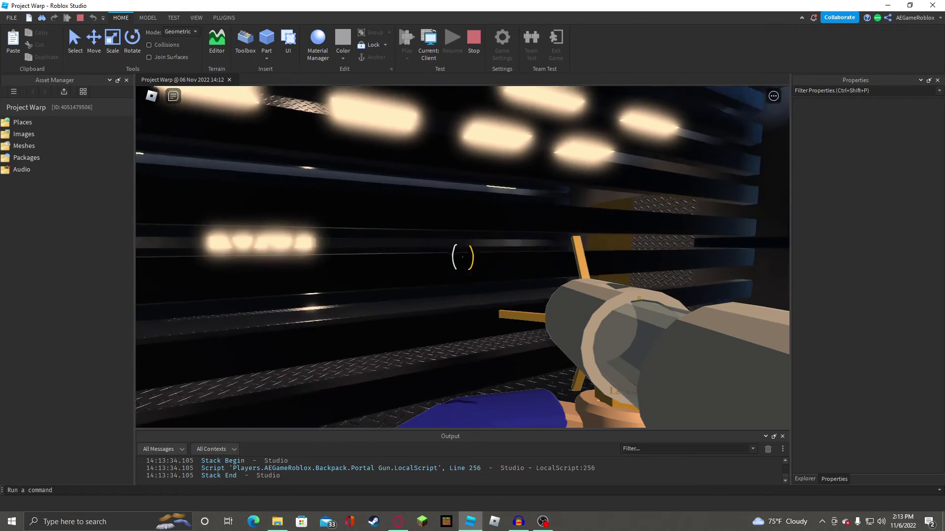
left_click(462, 258)
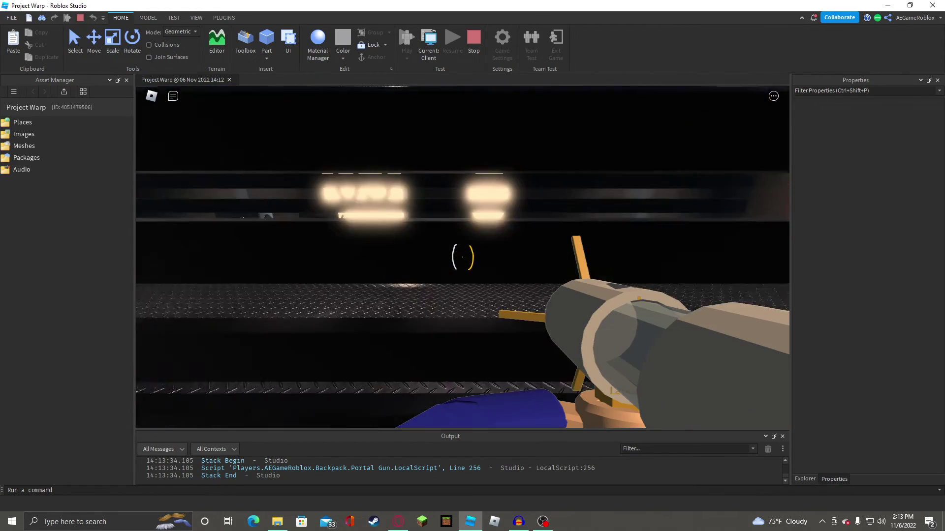
left_click(462, 257)
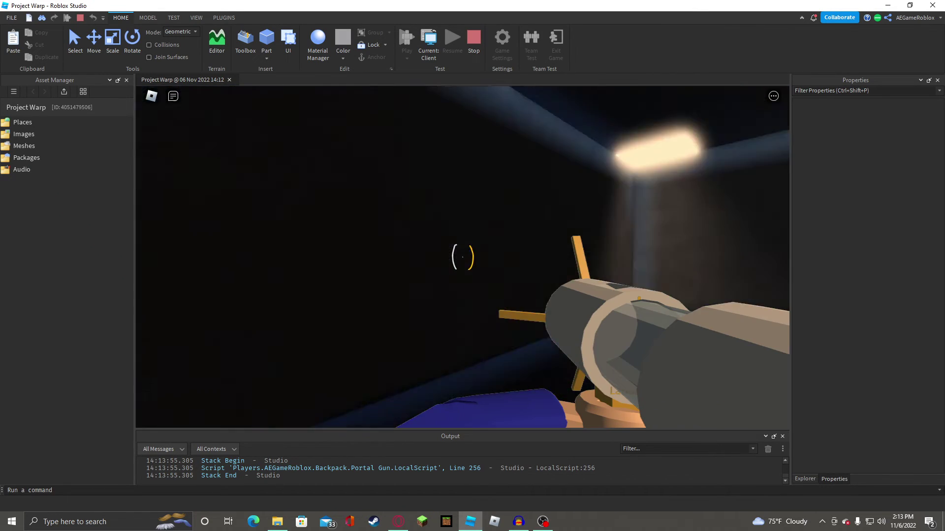
left_click(463, 257)
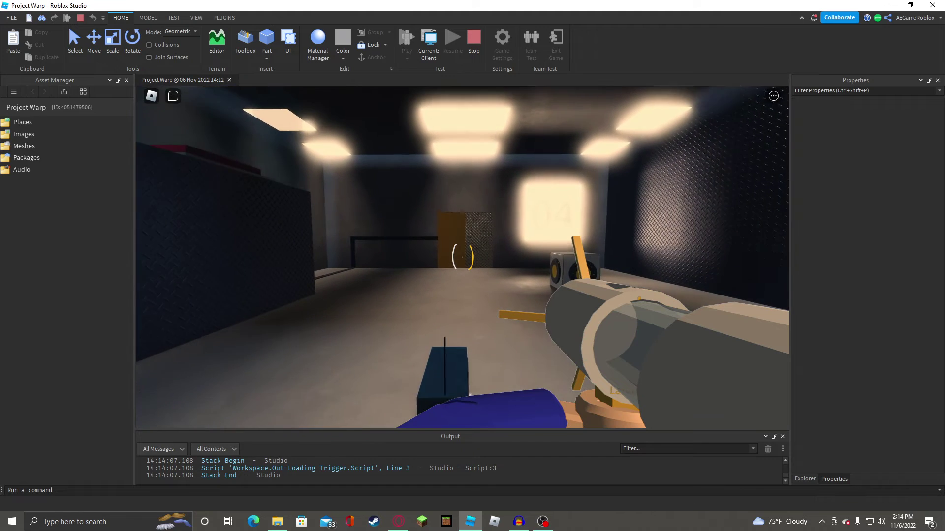
Test the radio area, pedestal and cube handling in the level 04 room, and stop the playtest.
key("w")
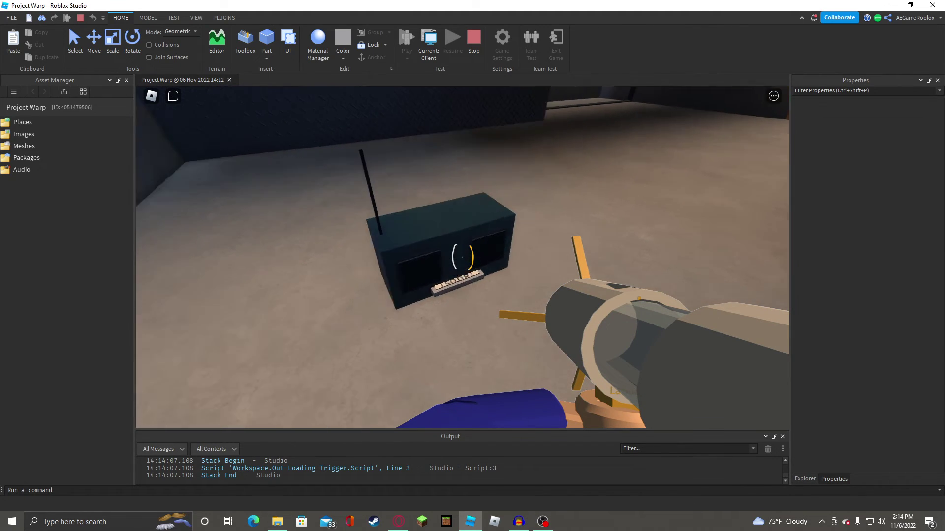
key("s")
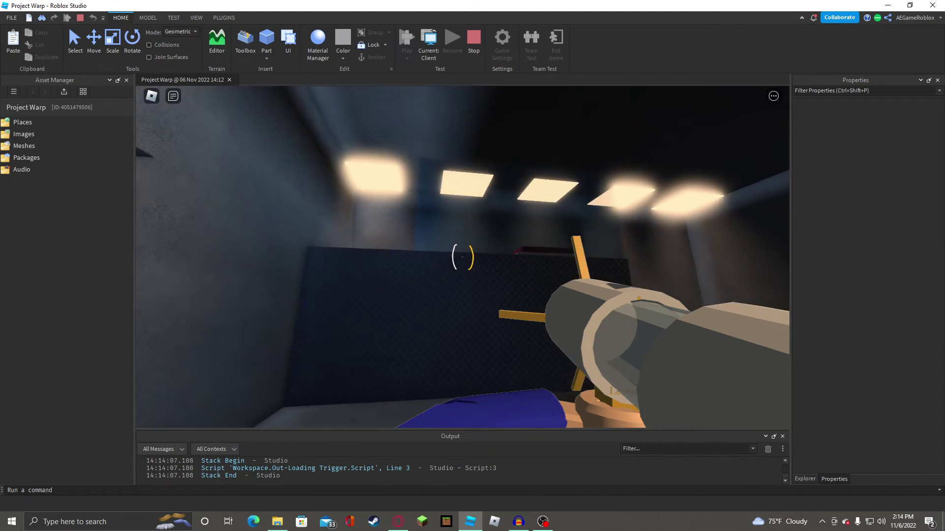
left_click(462, 257)
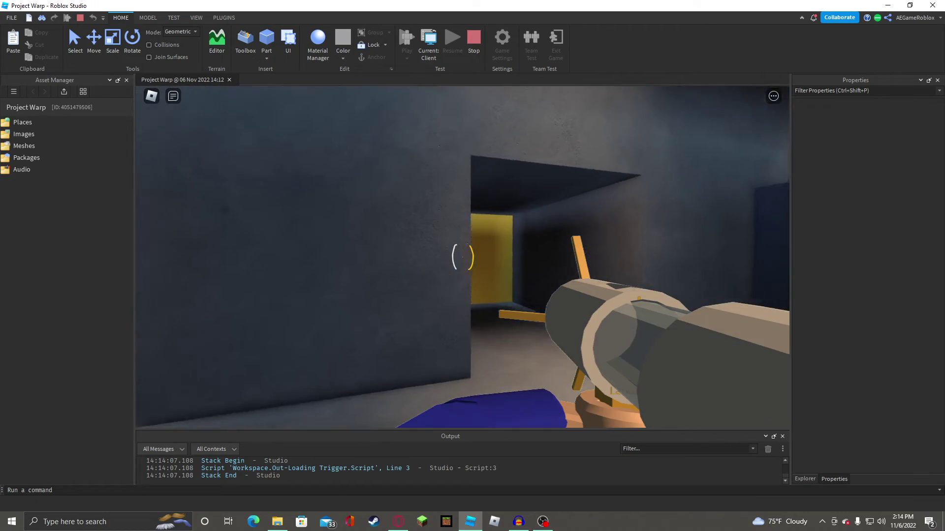
key("w")
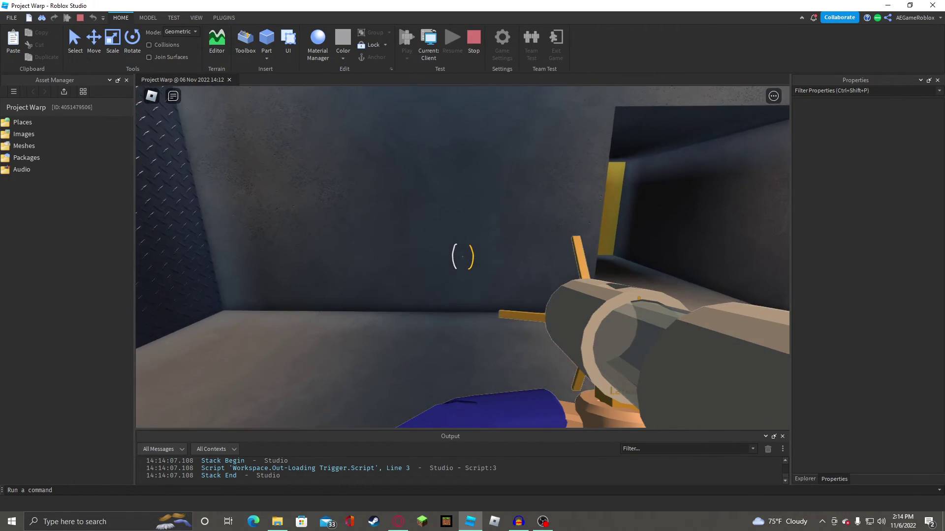
key("w")
key("e")
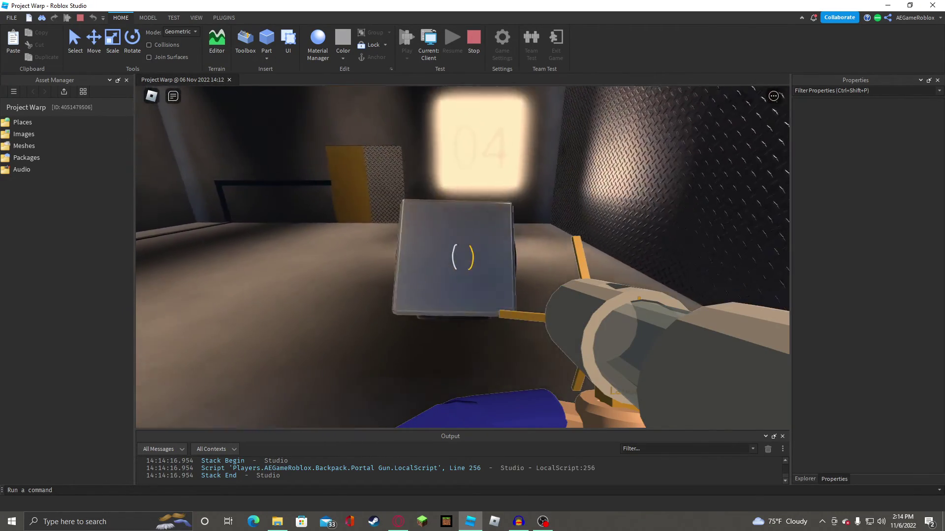
key("w")
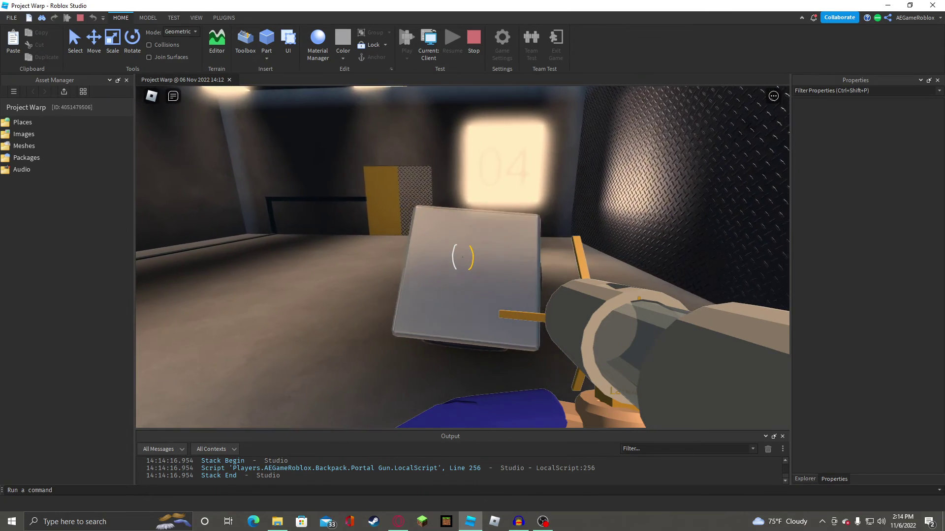
key("w")
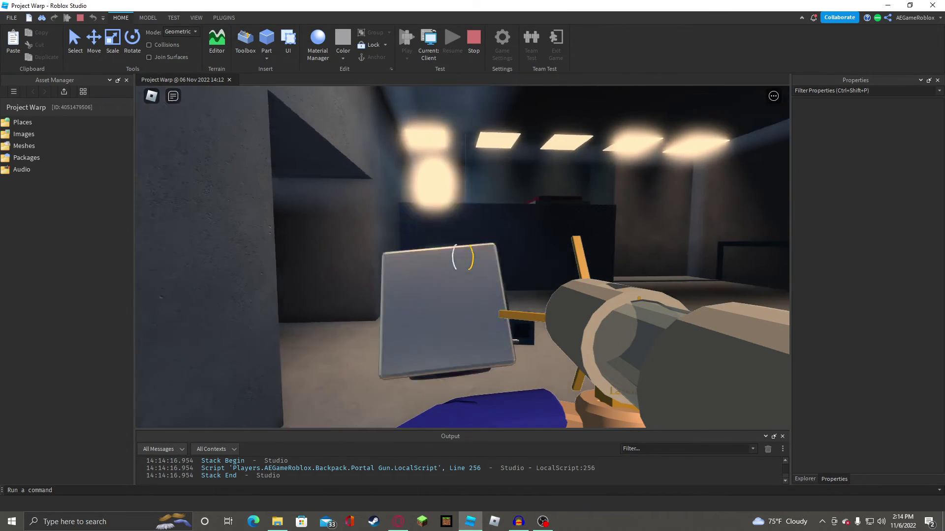
key("Escape")
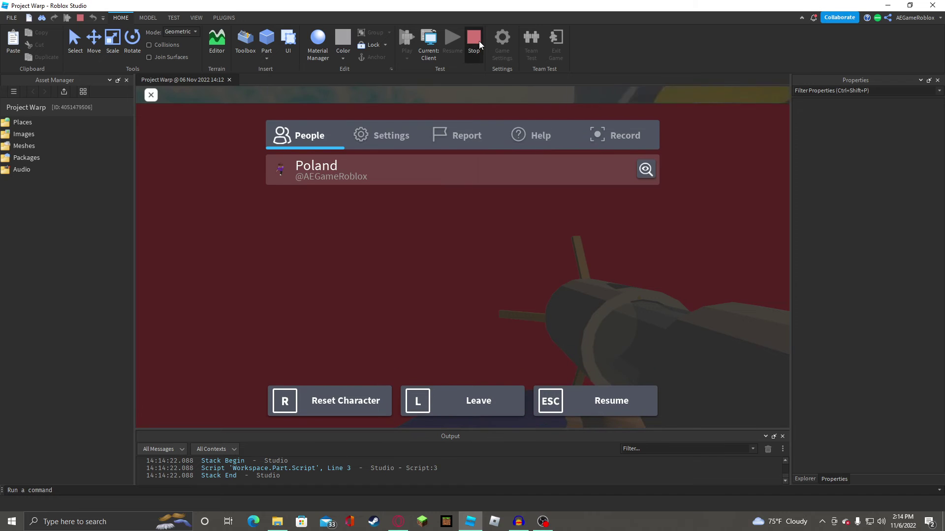
key("shift+F5")
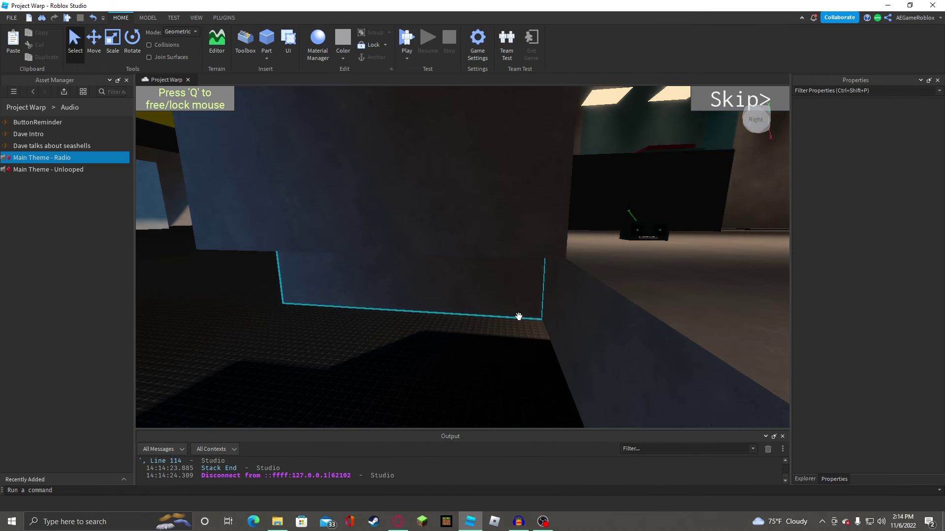
Duplicate the SolarisCube in the level 04 room twice and spread the cubes across the floor near the diamond-plate wall.
key("w")
right_click_drag(593, 267, 592, 267)
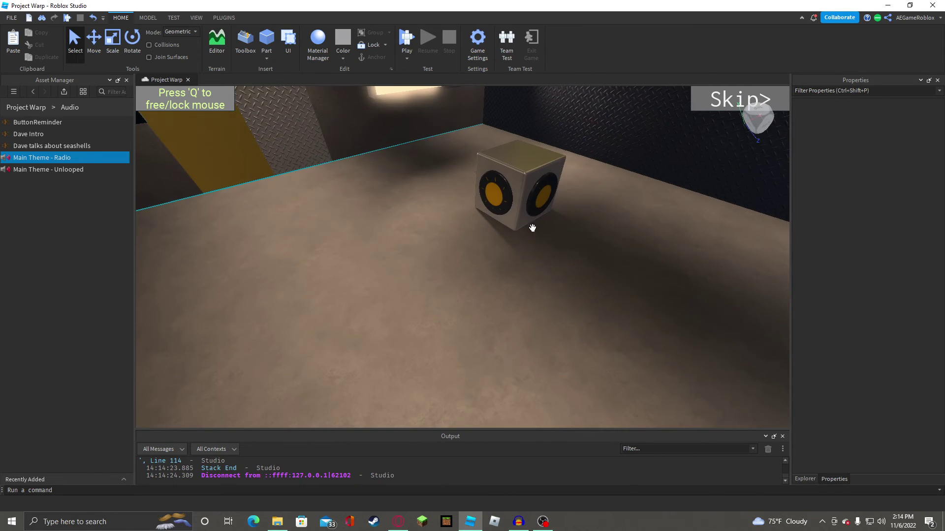
left_click(527, 193)
key("ctrl+d")
left_click_drag(509, 227, 420, 206)
left_click_drag(504, 205, 576, 173)
key("ctrl+d")
key("d")
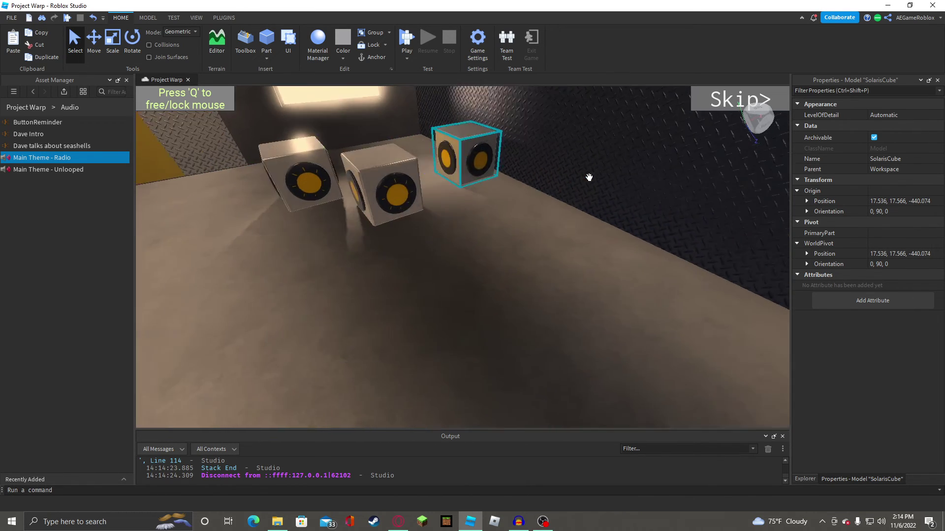
Reposition the SolarisCubes into a tighter cluster near the 04 sign and rotate one to orientation 0, 125, 0.
right_click_drag(588, 177, 581, 174)
key("w")
left_click_drag(460, 282, 428, 275)
right_click_drag(429, 277, 433, 271)
left_click_drag(439, 288, 473, 296)
left_click(131, 39)
right_click_drag(467, 294, 409, 268)
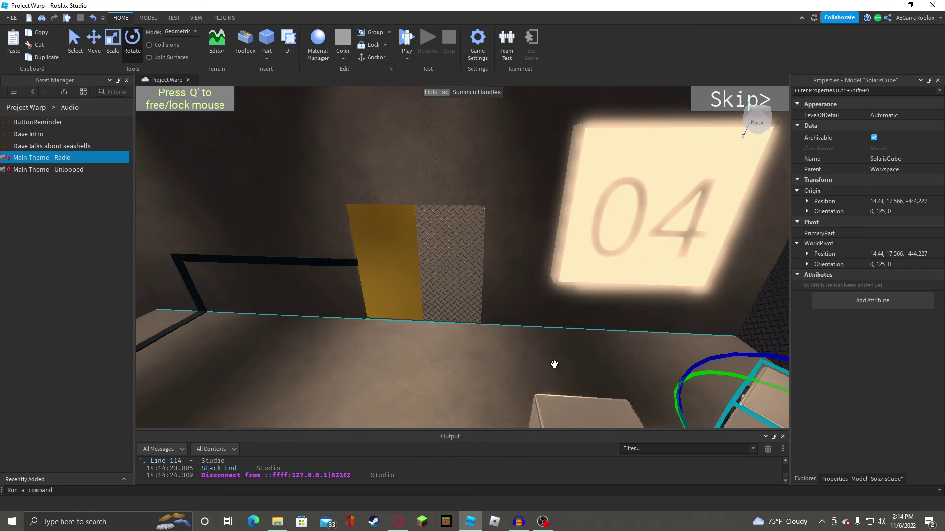
Rotate another SolarisCube in the cluster near the 04 sign about its vertical axis and deselect it.
right_click_drag(552, 365, 591, 394)
left_click(505, 317)
left_click_drag(507, 327, 464, 328)
right_click_drag(496, 300, 495, 300)
scroll(516, 296, "down", 4)
left_click(538, 293)
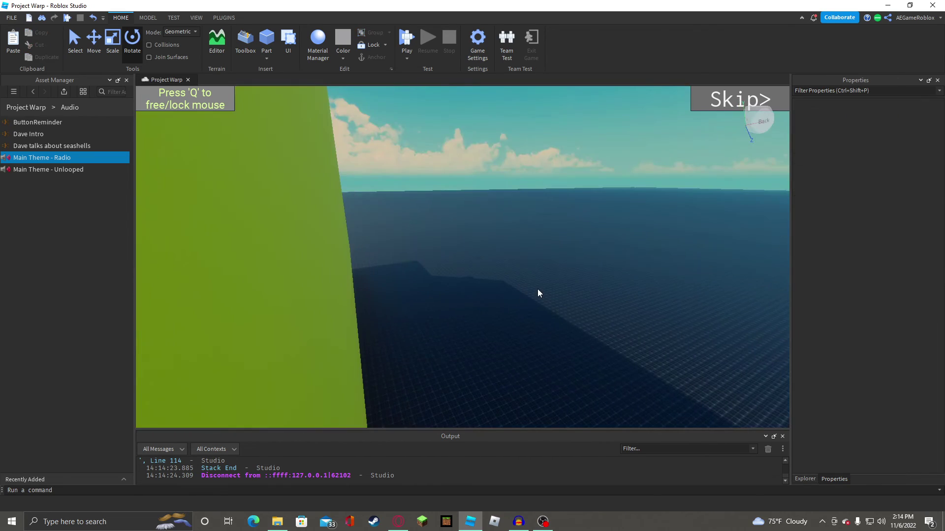
scroll(535, 290, "up", 4)
scroll(535, 289, "down", 1)
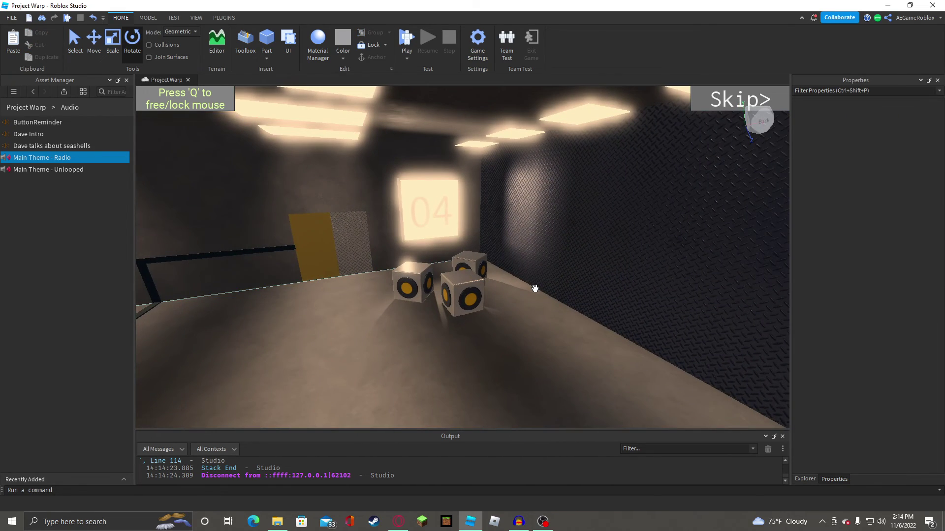
Delete the long diamond-plate block beside the black horizontal bars in the barred cube room.
right_click_drag(577, 356, 581, 322)
key("q")
left_click(546, 305)
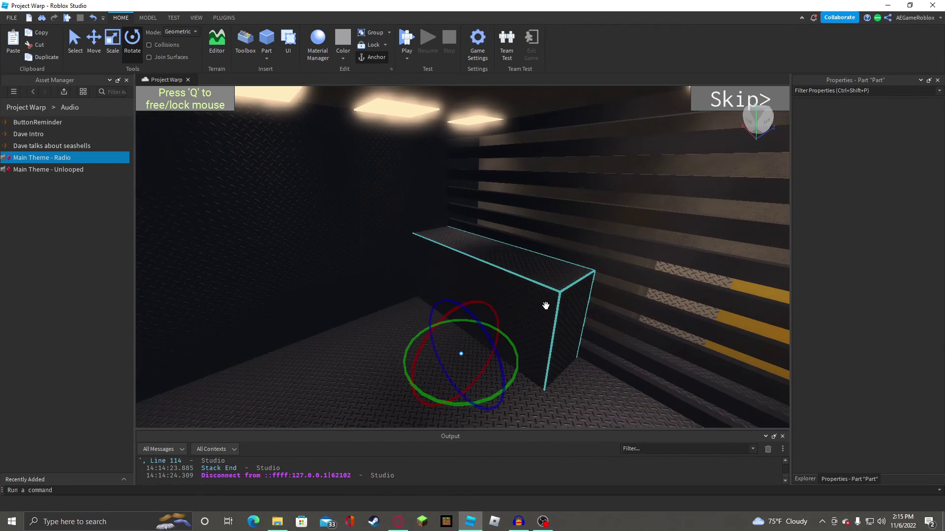
key("Delete")
Move the AutoRadio to the floor near the recessed doorway of the level 04 room and rotate it to orientation 0, 35, 0.
right_click_drag(572, 289, 572, 289)
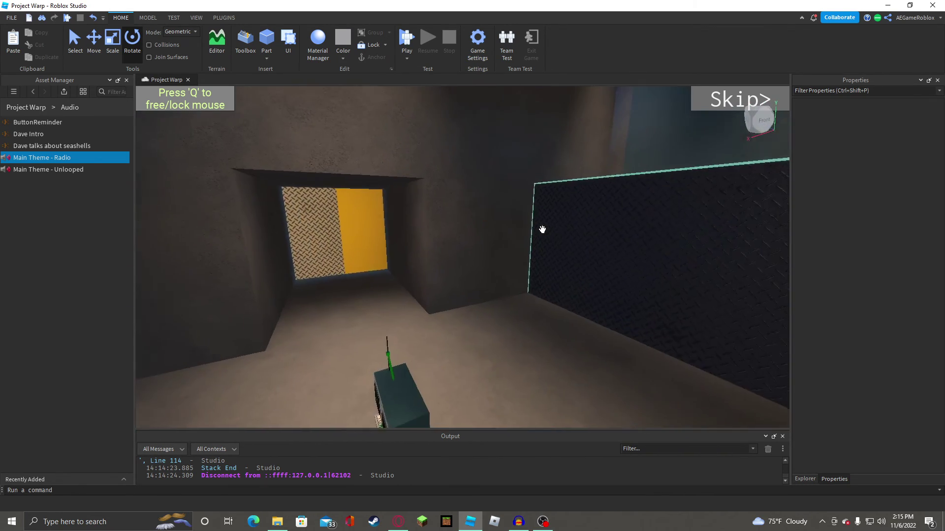
right_click_drag(542, 229, 466, 296)
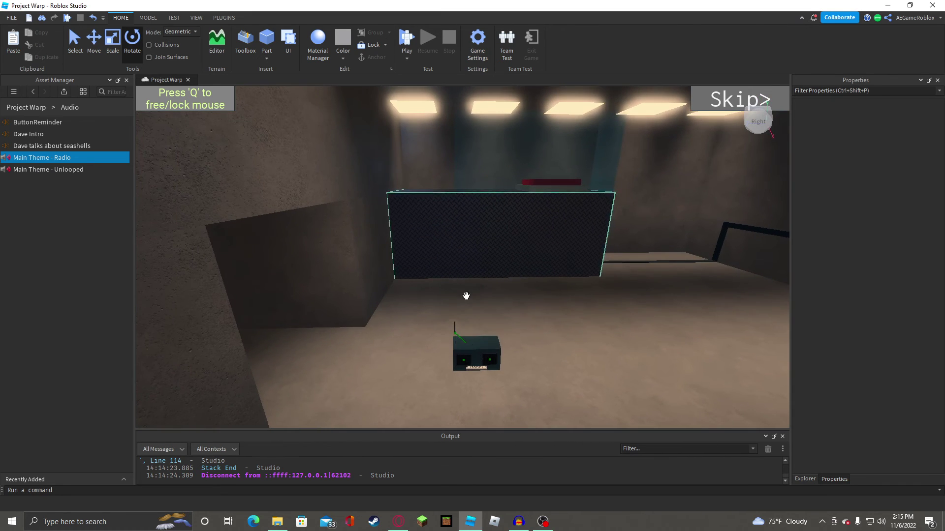
key("s")
left_click_drag(478, 357, 478, 221)
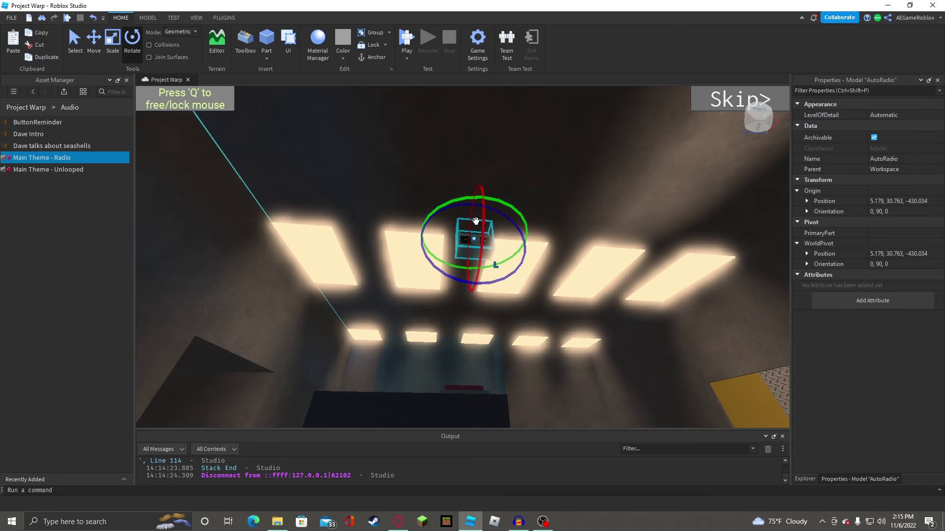
right_click_drag(476, 221, 476, 220)
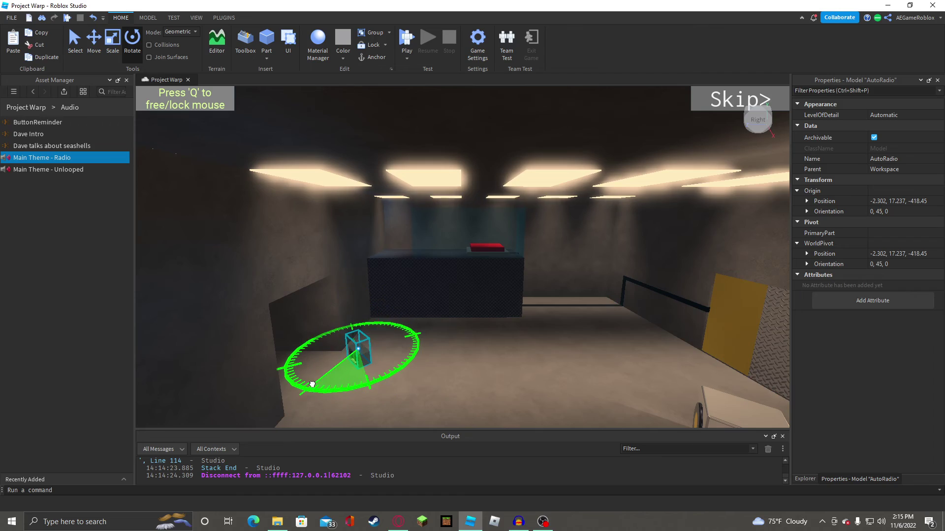
key("d")
key("w")
right_click_drag(441, 243, 440, 243)
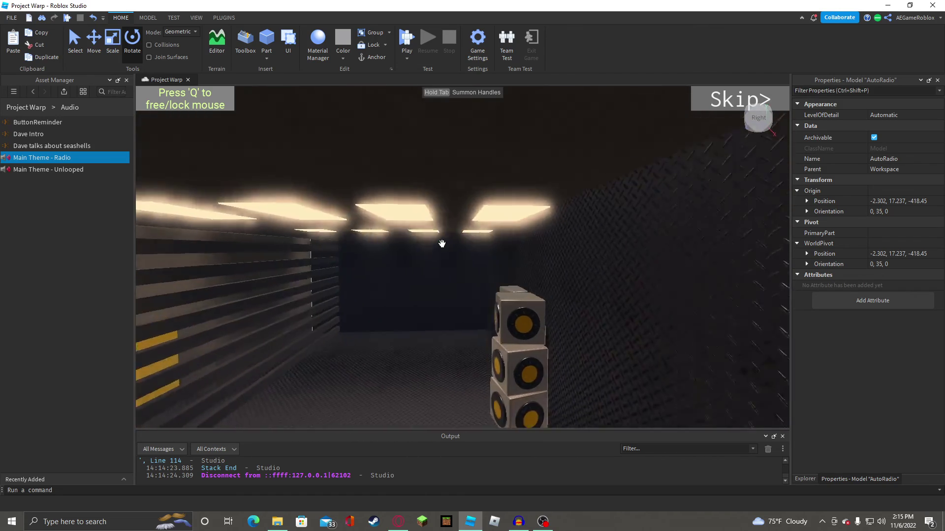
left_click(508, 226)
key("w")
right_click_drag(509, 226, 509, 226)
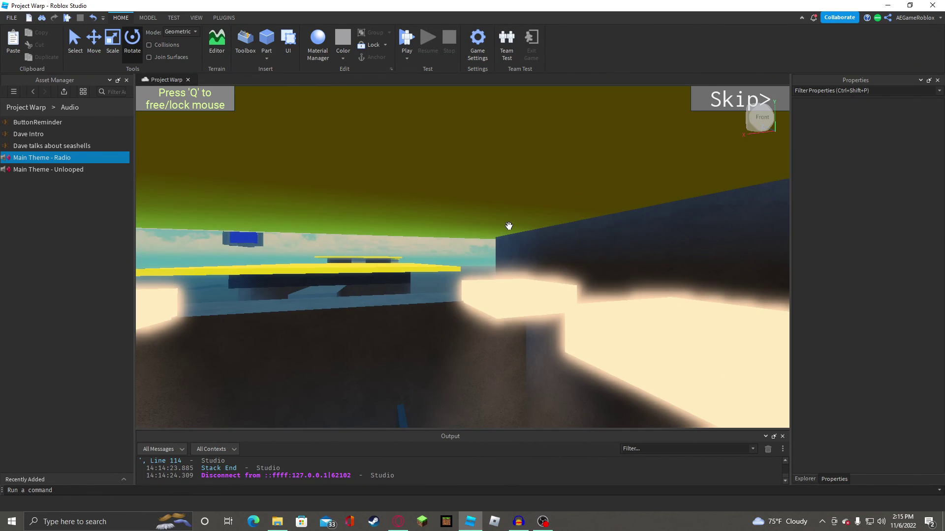